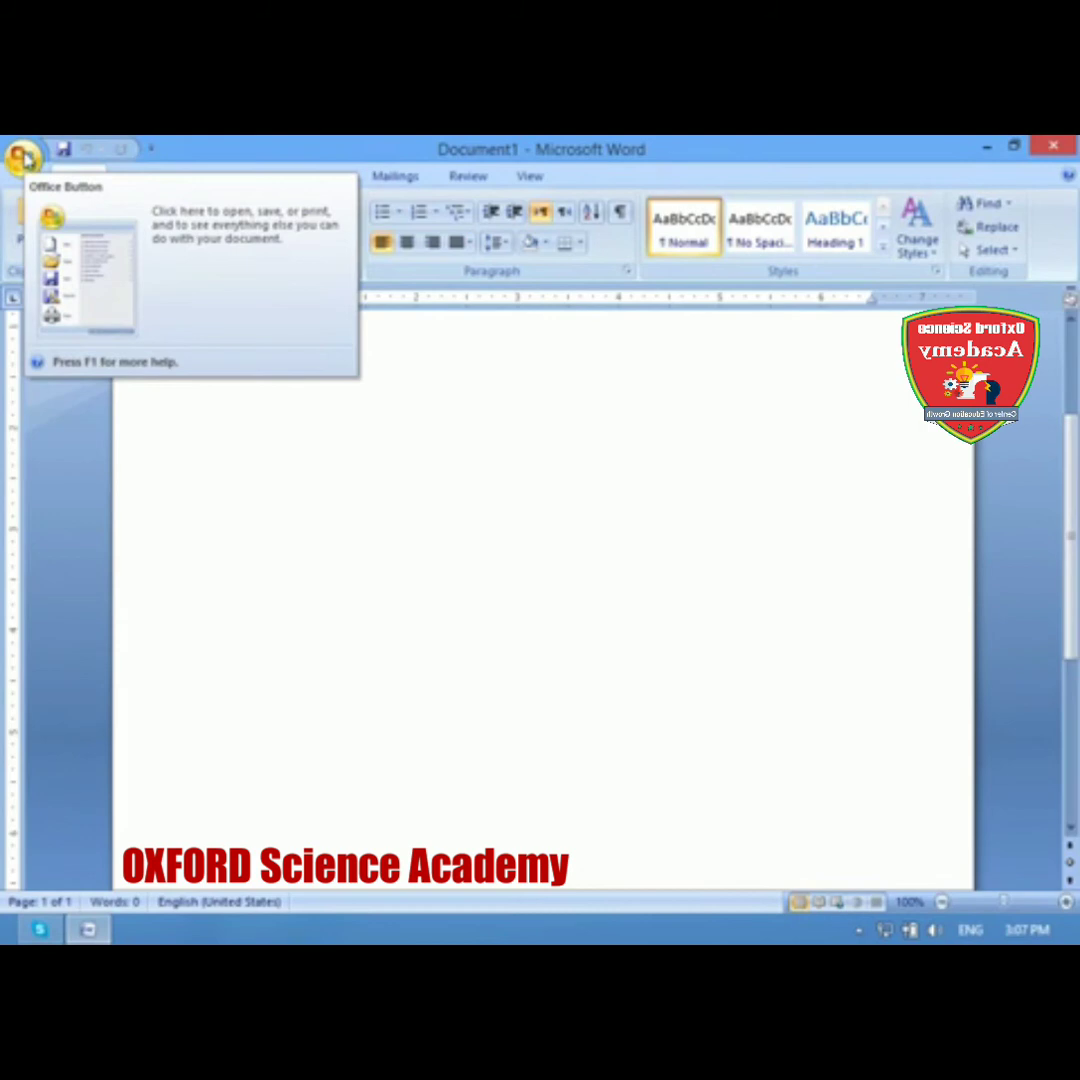
Step: Open and close the Office menu a few times, then bring up Word Options from it
click(25, 158)
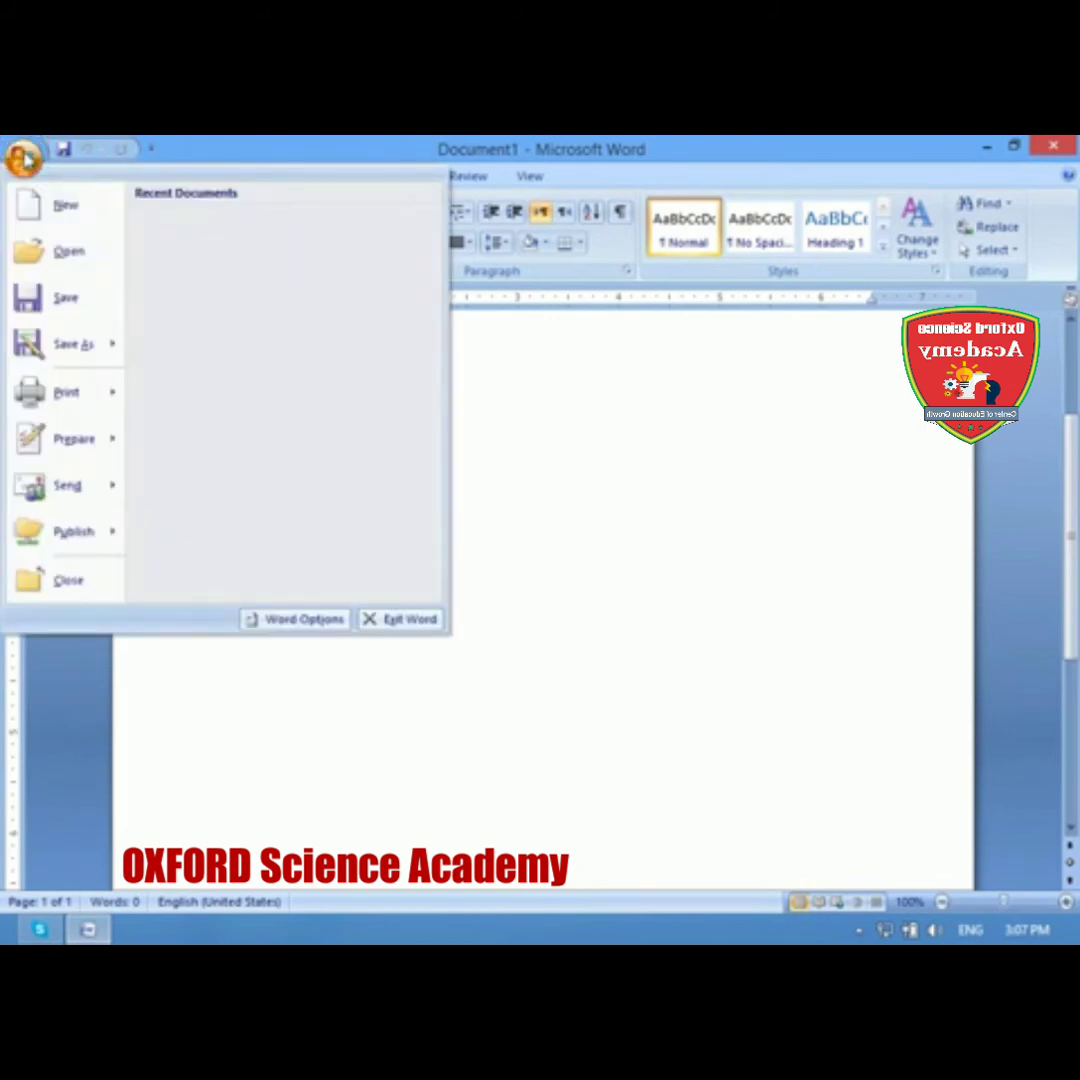
click(25, 158)
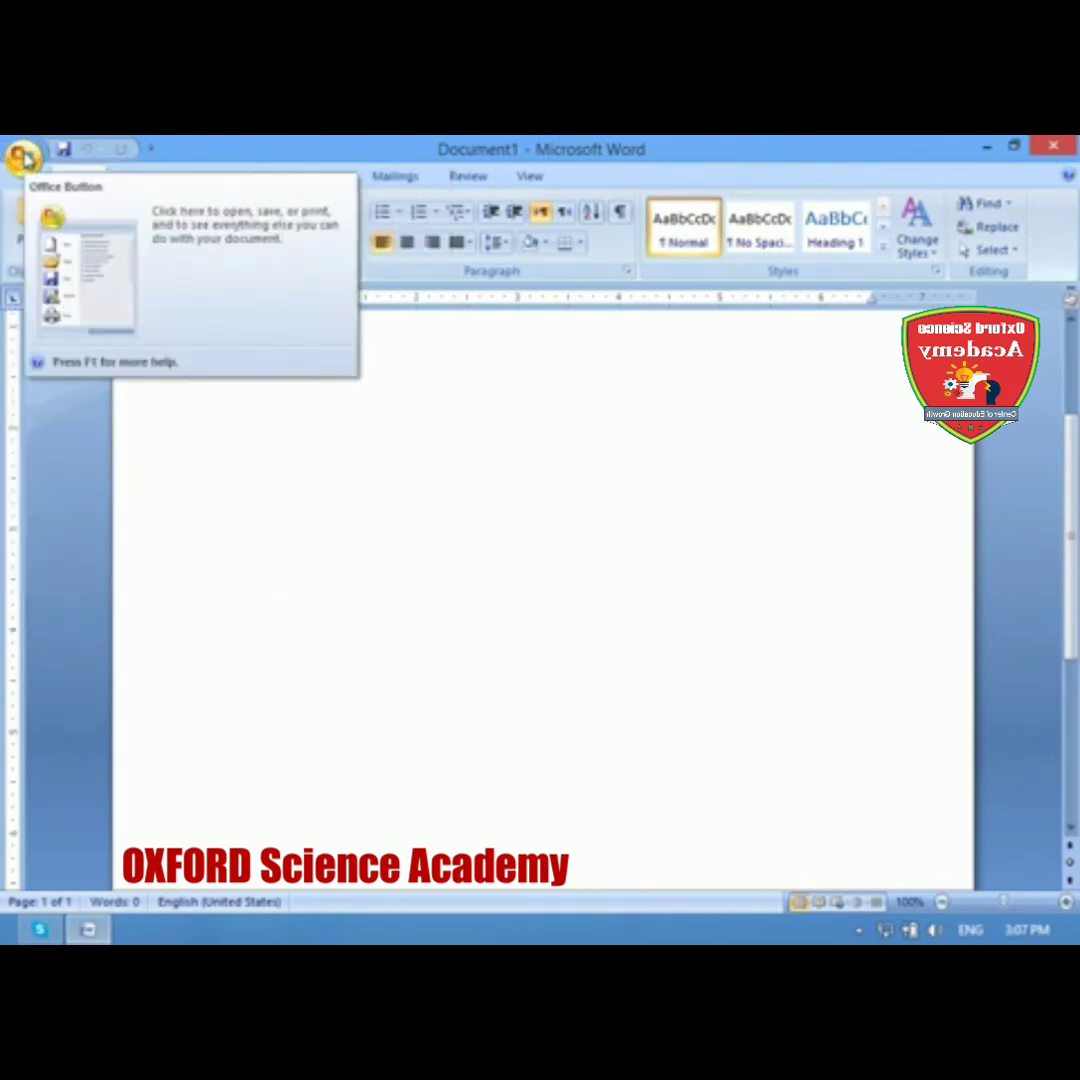
click(25, 158)
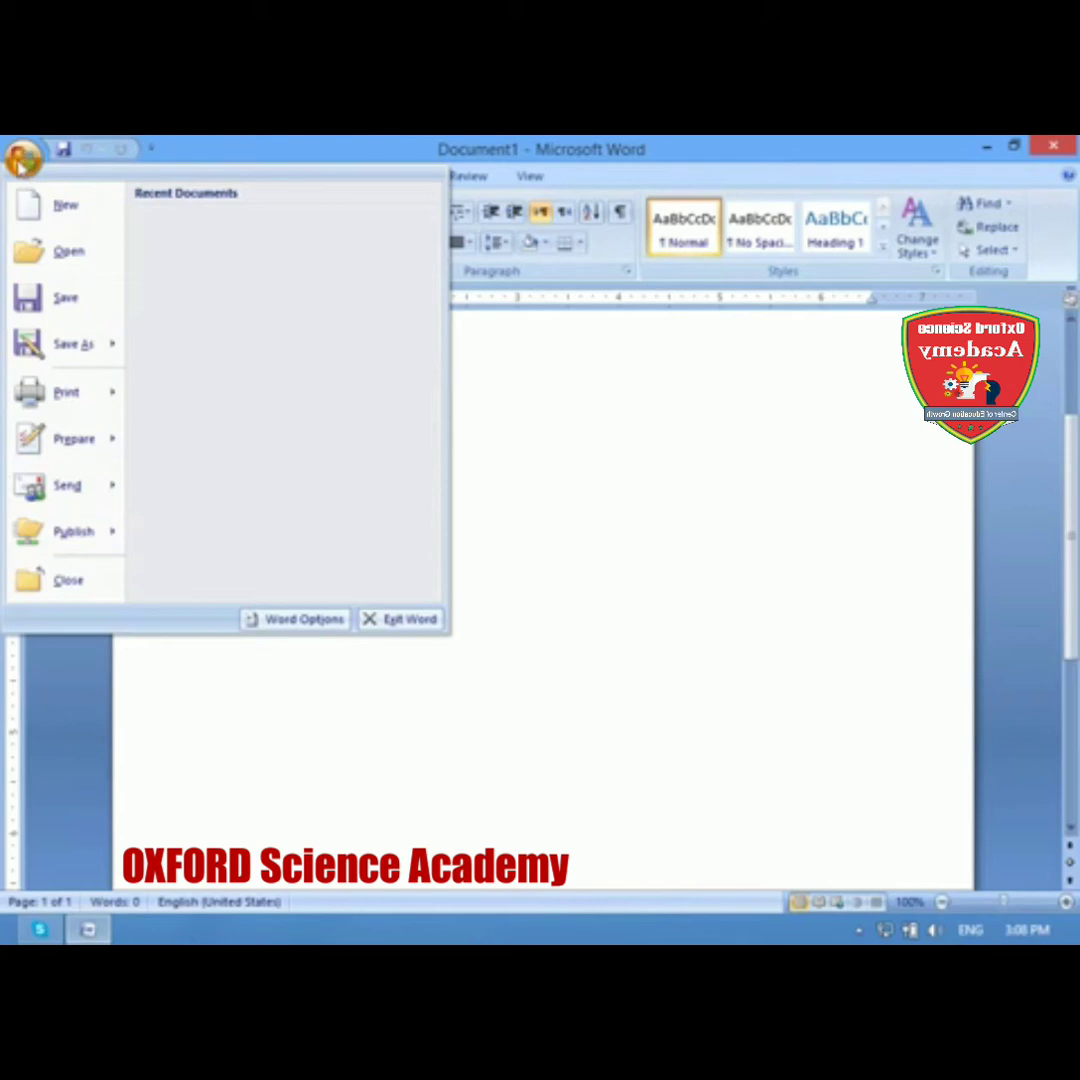
click(523, 439)
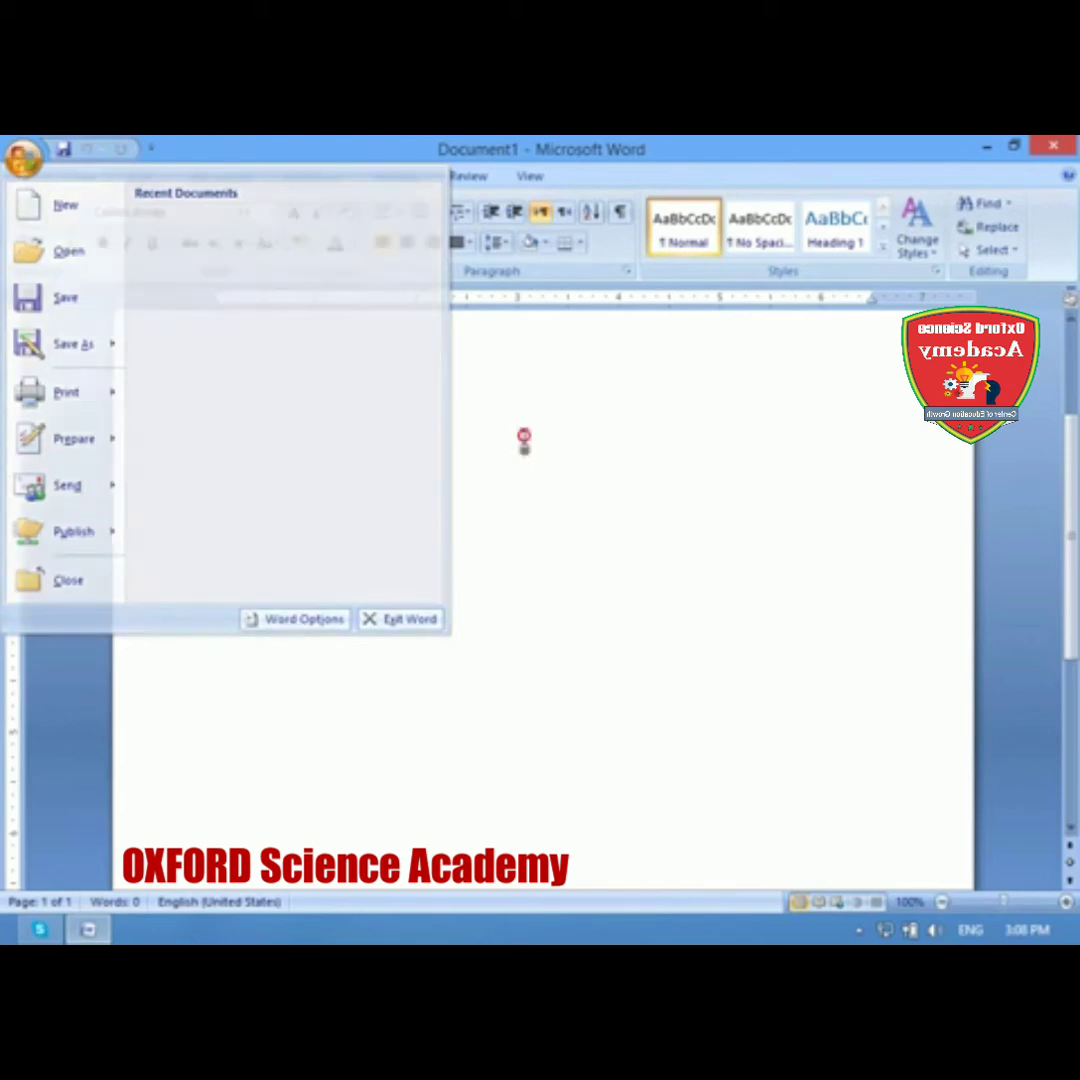
click(24, 157)
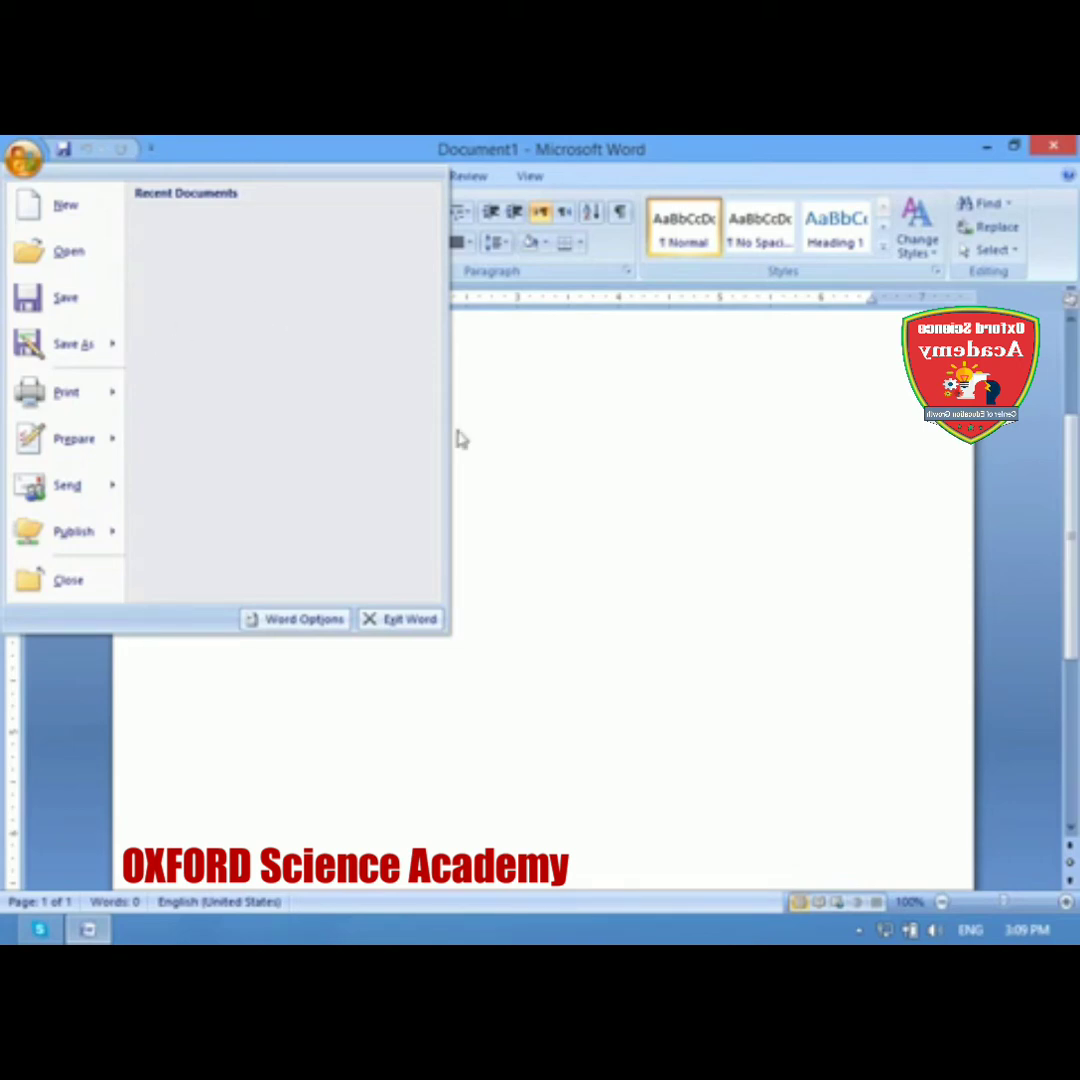
click(240, 368)
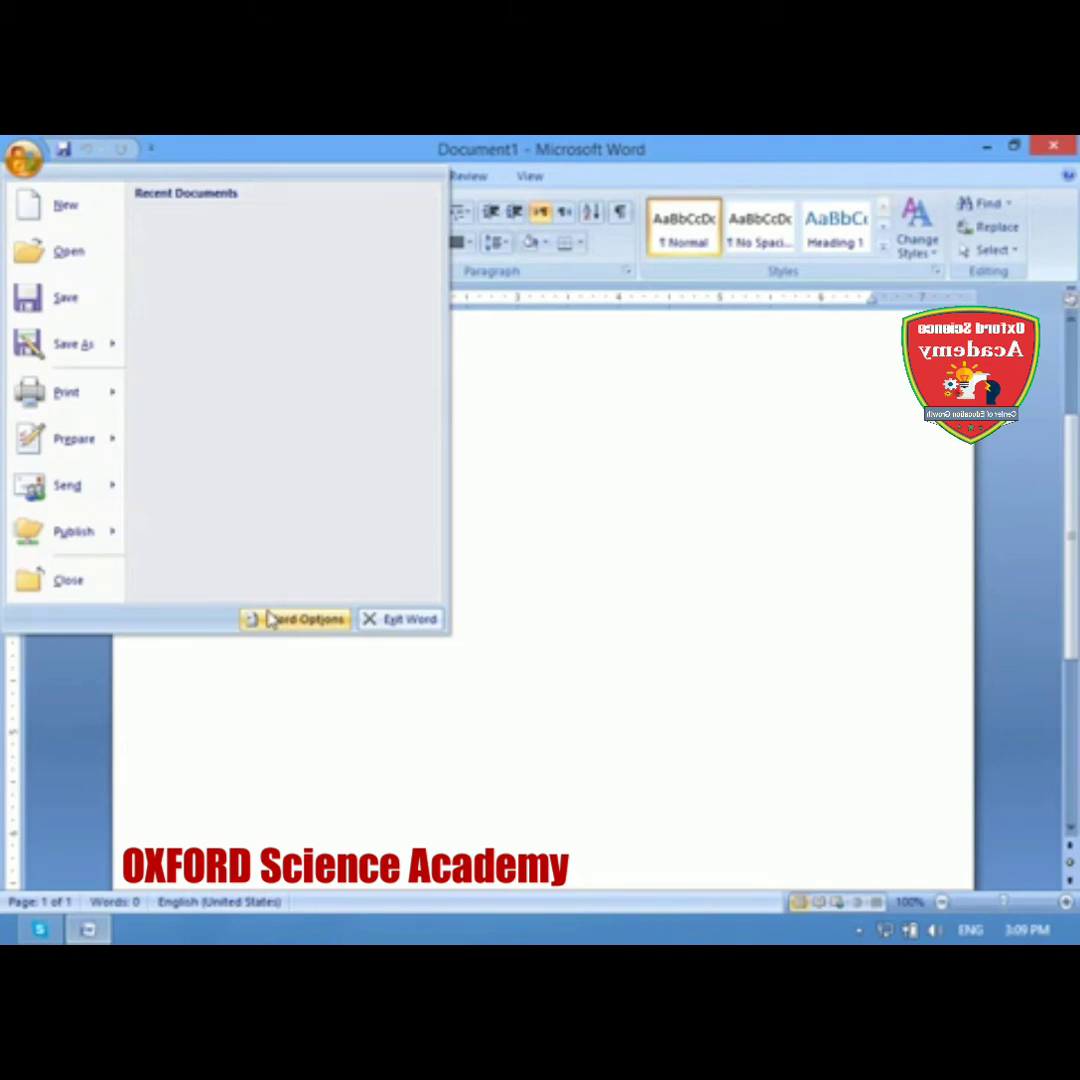
click(270, 620)
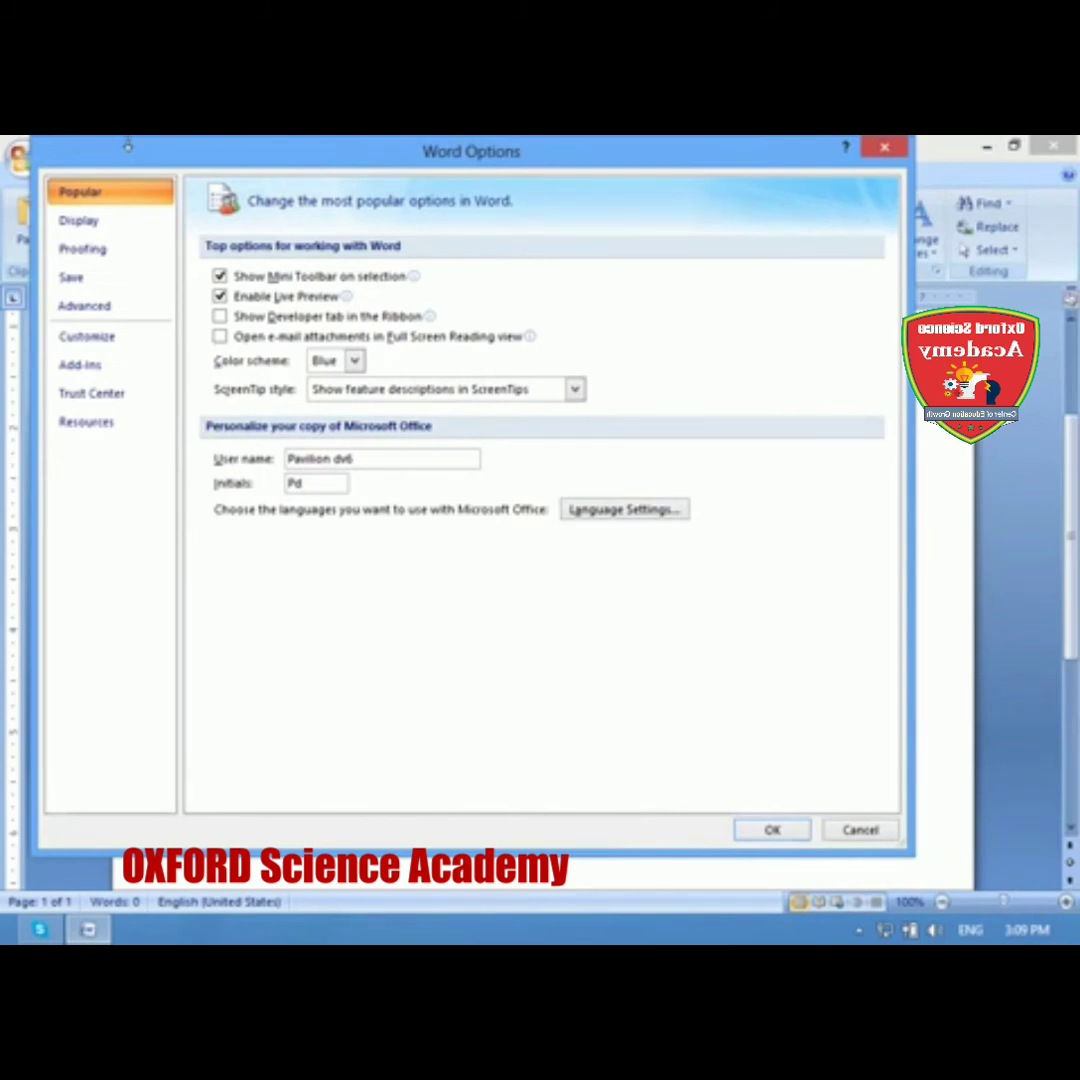
Step: Reposition the Word Options dialog on screen to uncover the page
drag(127, 143, 168, 306)
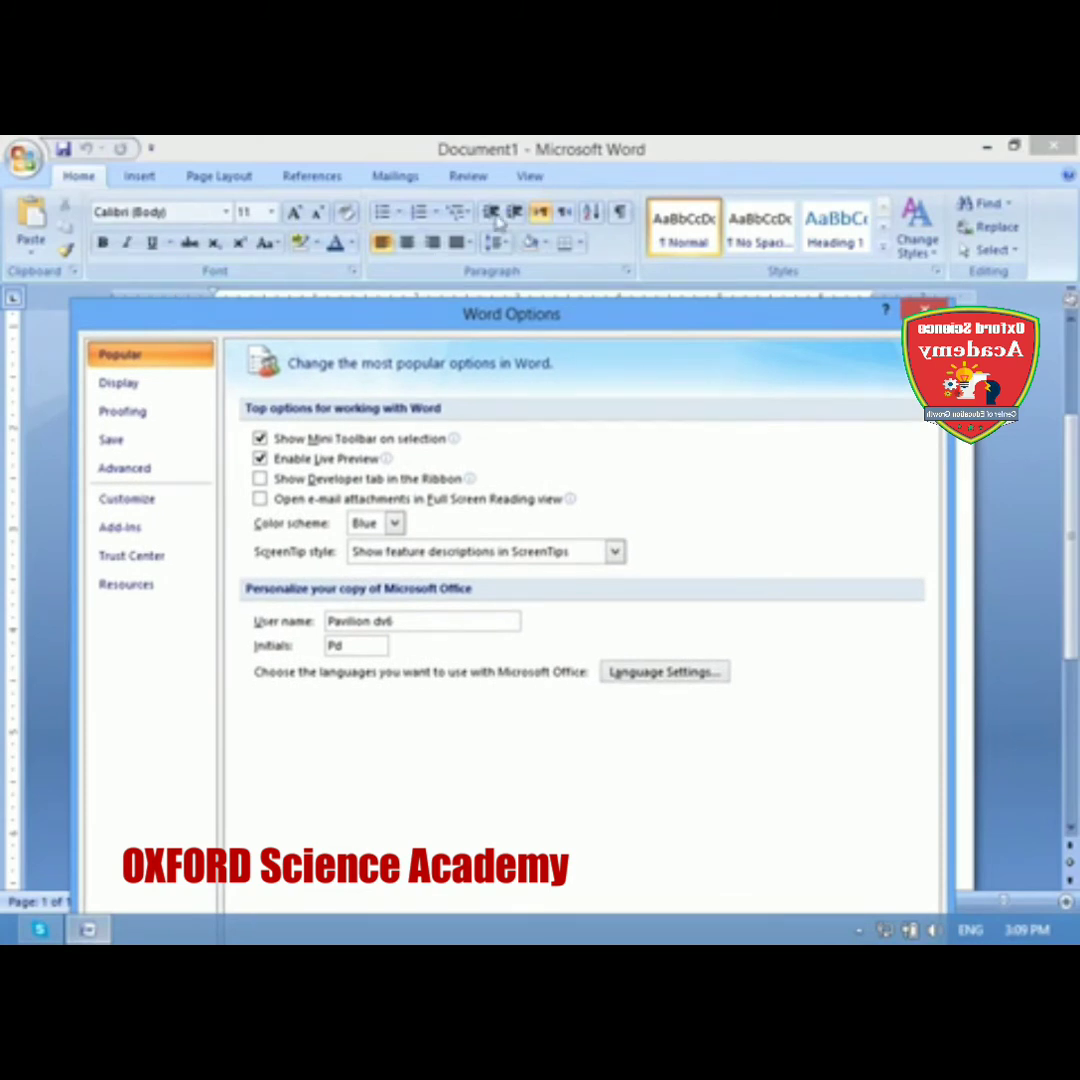
drag(531, 315, 491, 172)
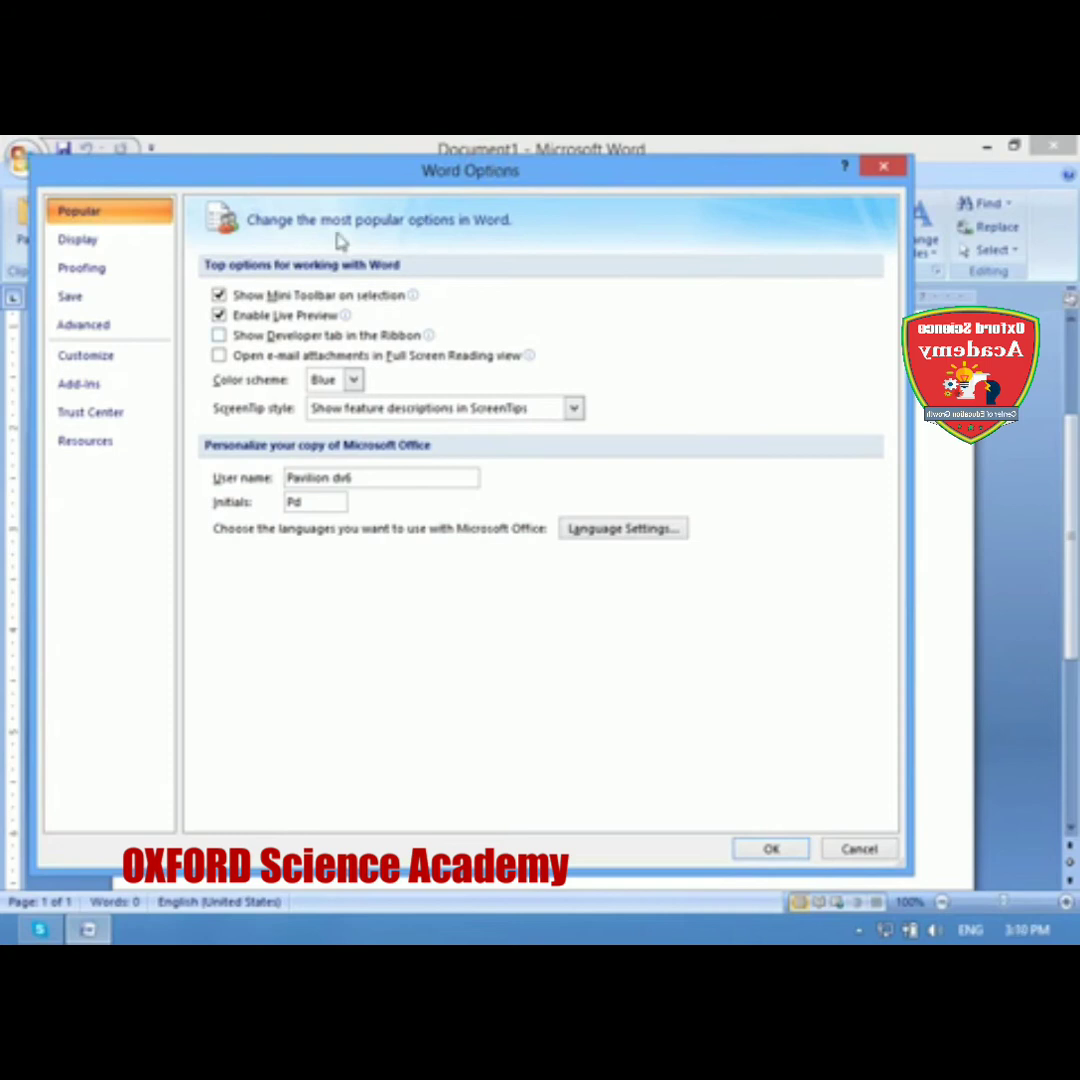
drag(397, 178, 439, 194)
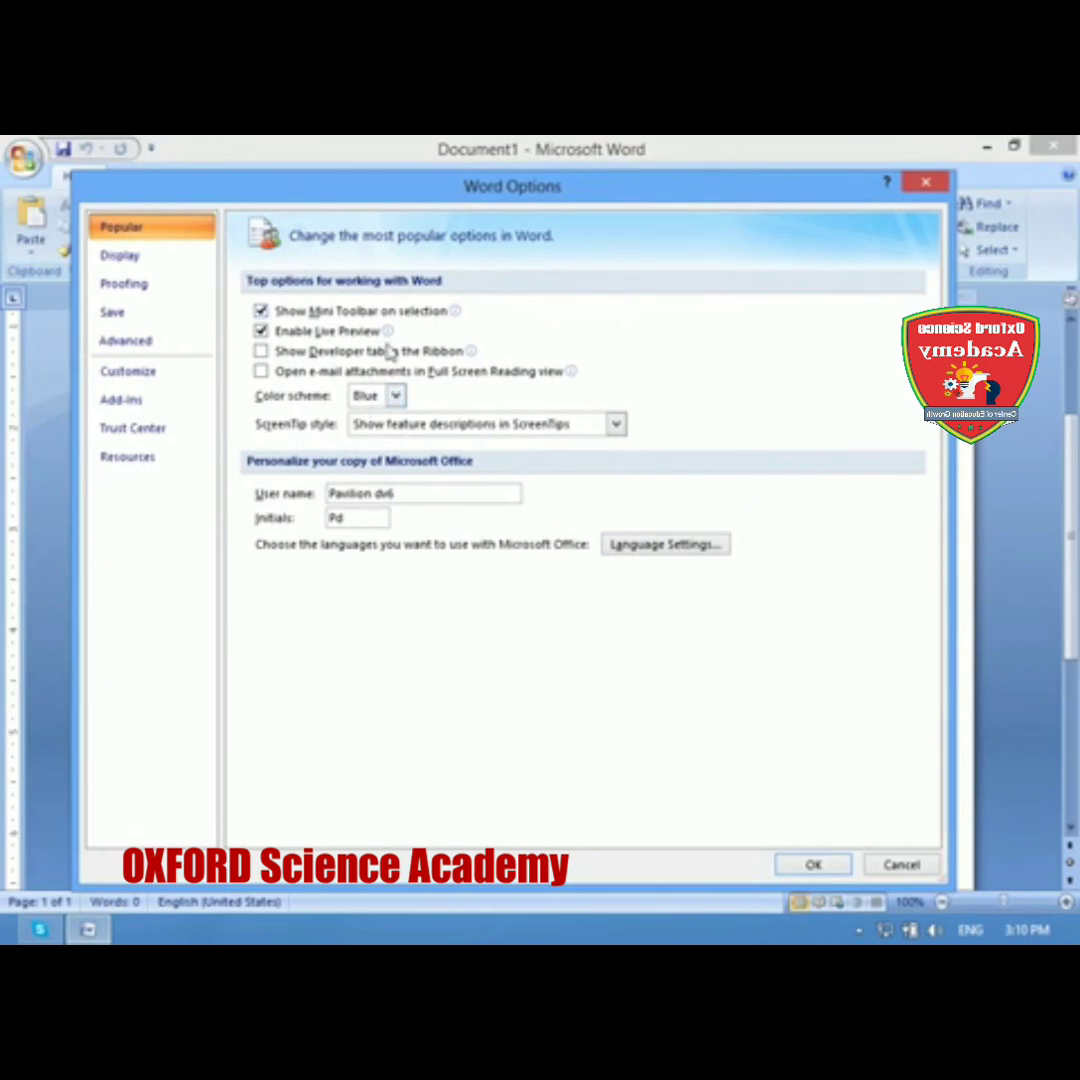
drag(398, 197, 513, 450)
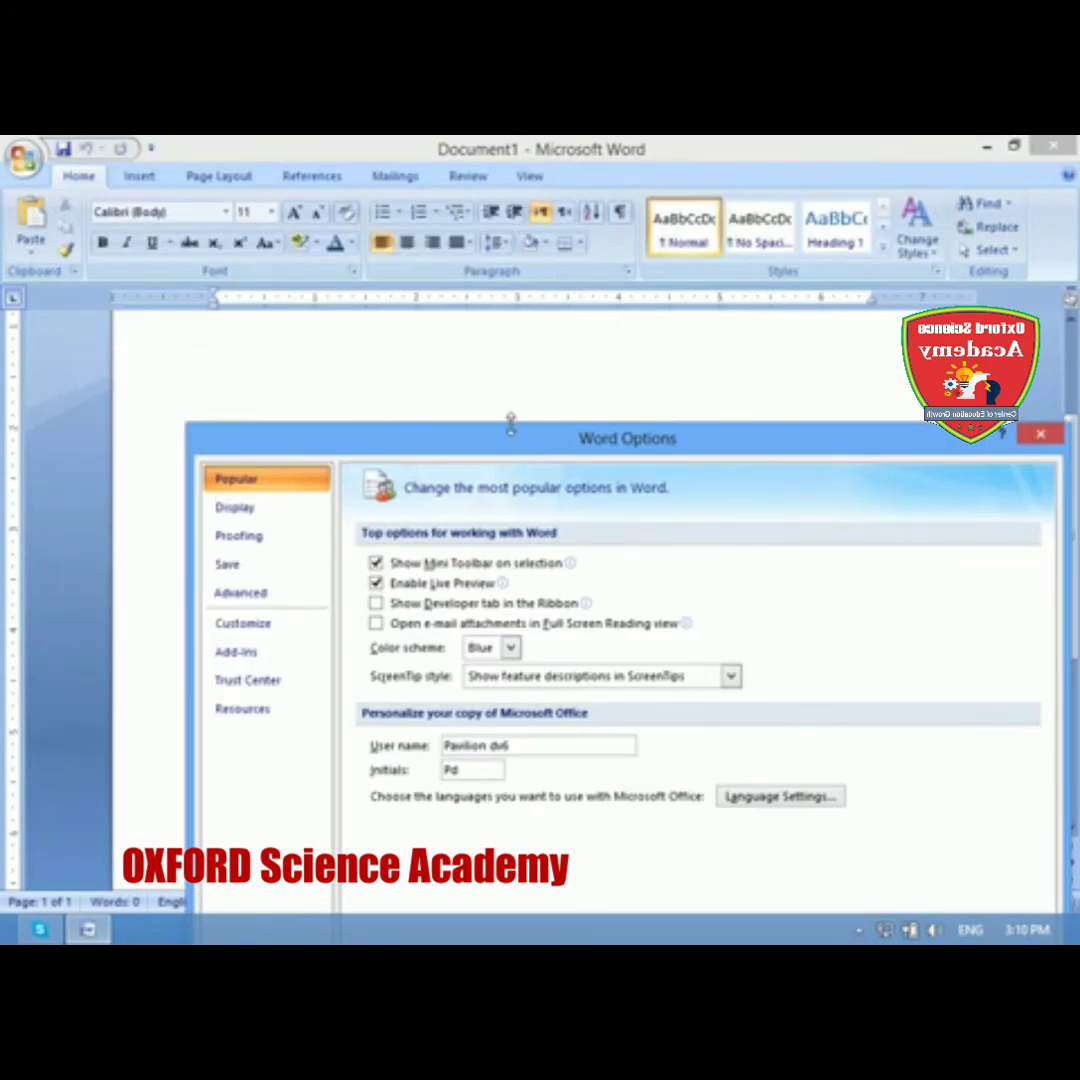
drag(516, 439, 528, 371)
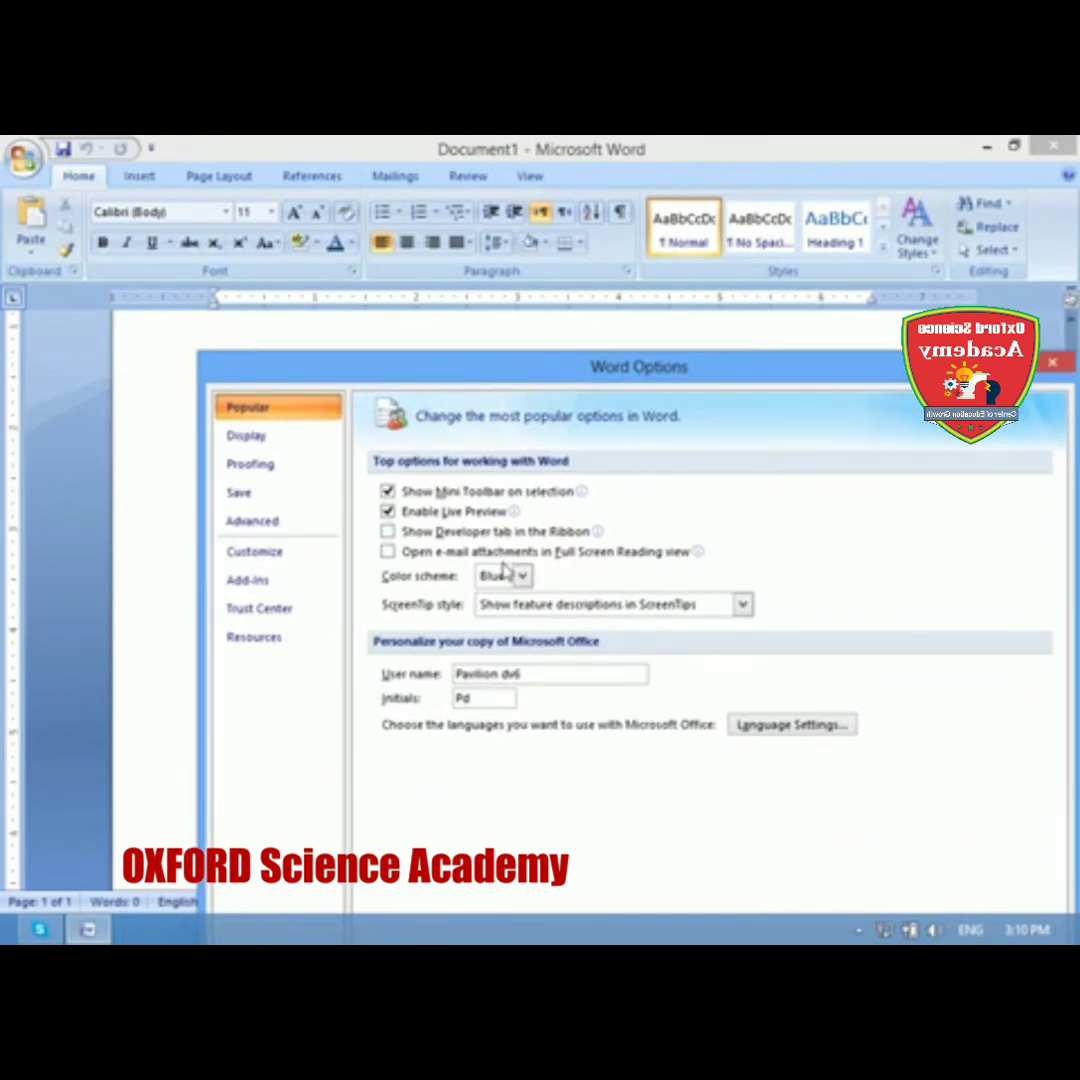
Step: Set the Color scheme to Black and apply it with OK
click(503, 572)
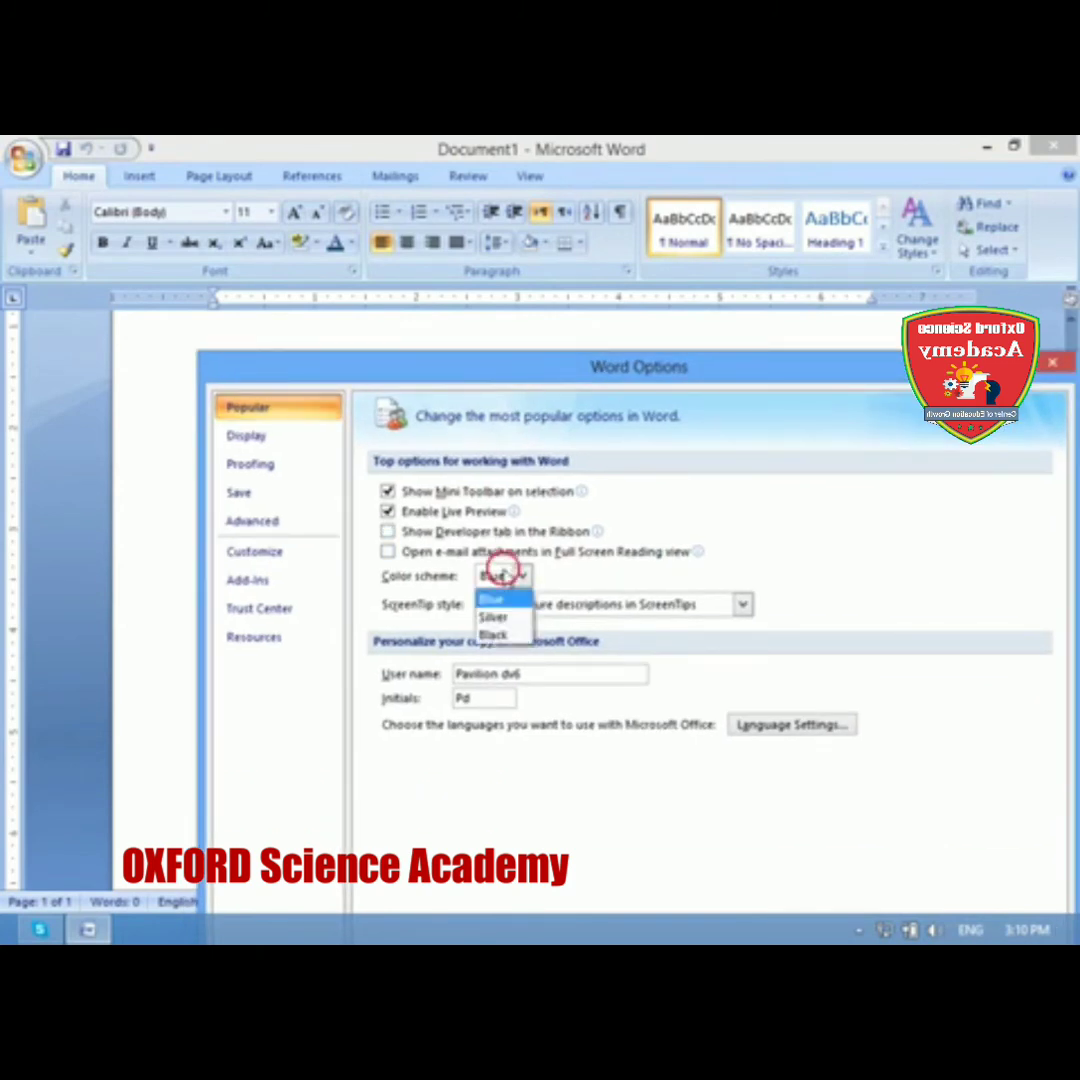
click(508, 638)
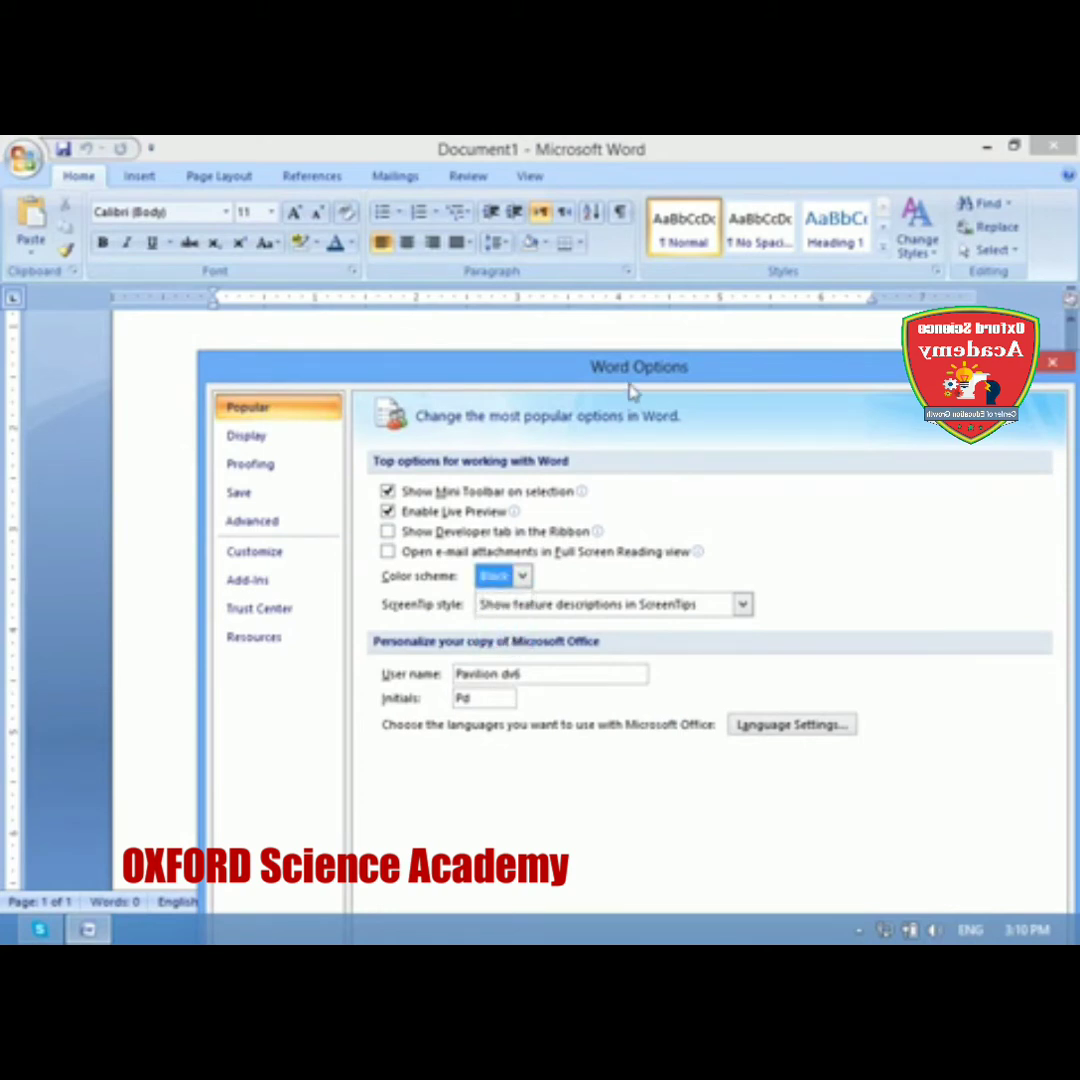
drag(516, 372, 366, 187)
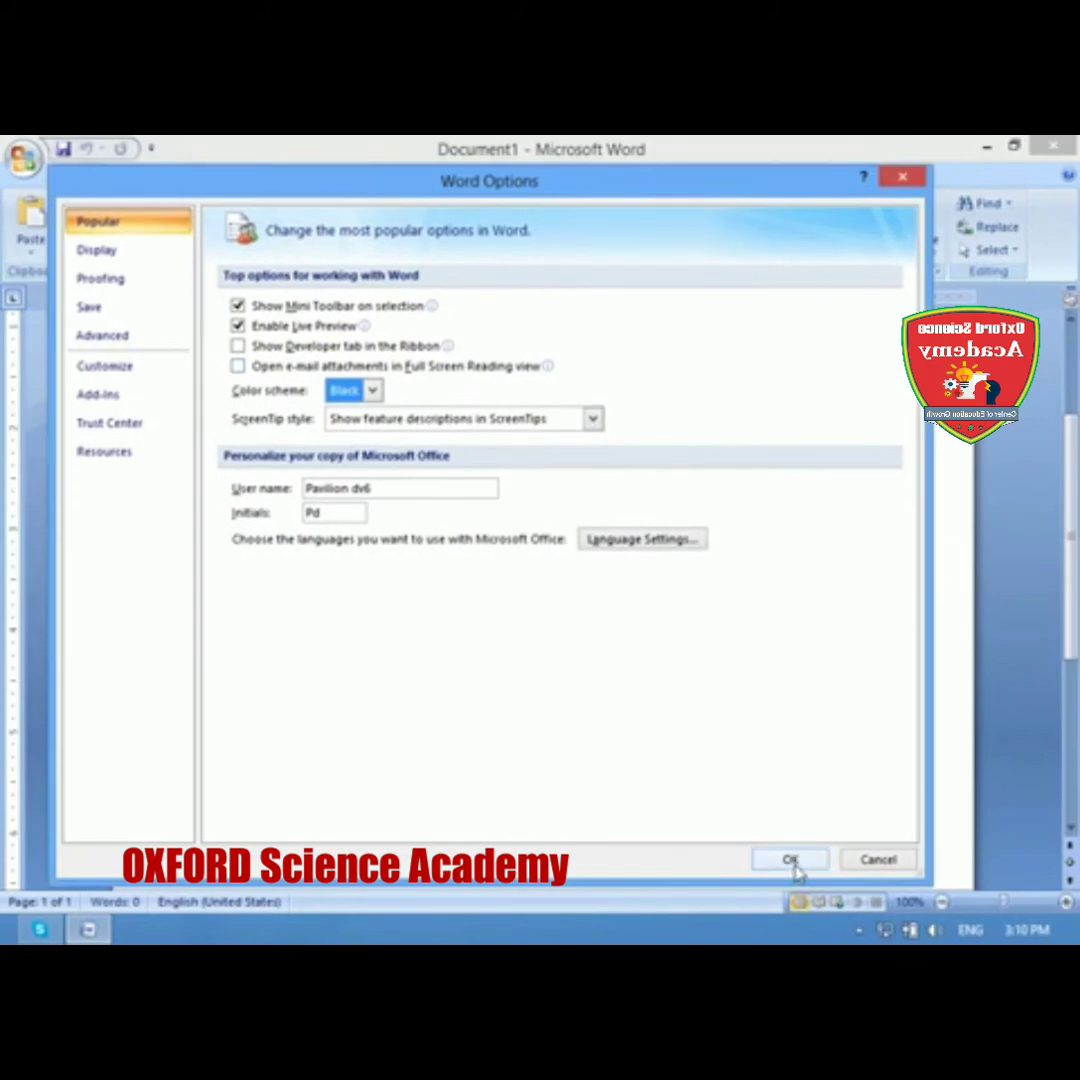
click(792, 862)
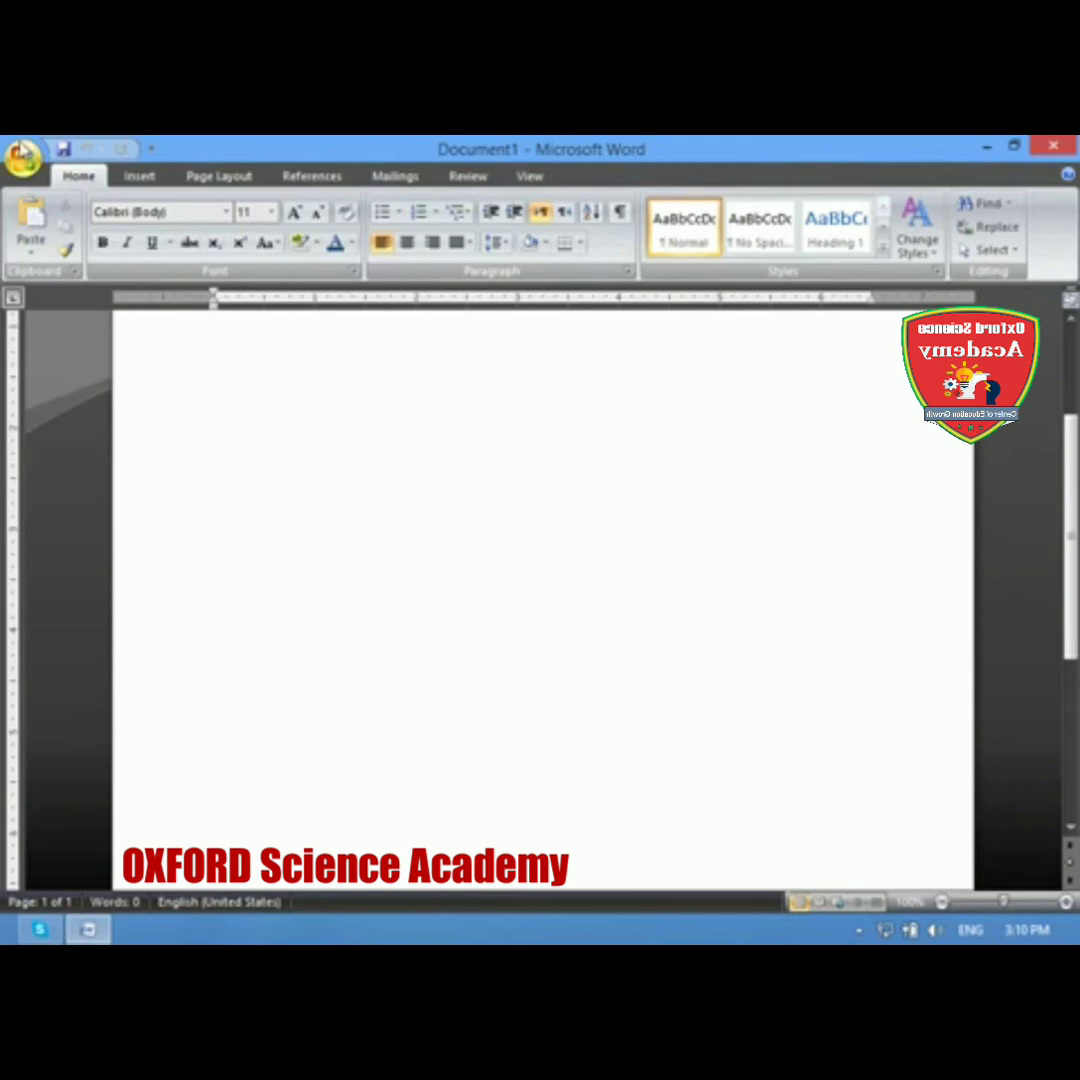
click(22, 156)
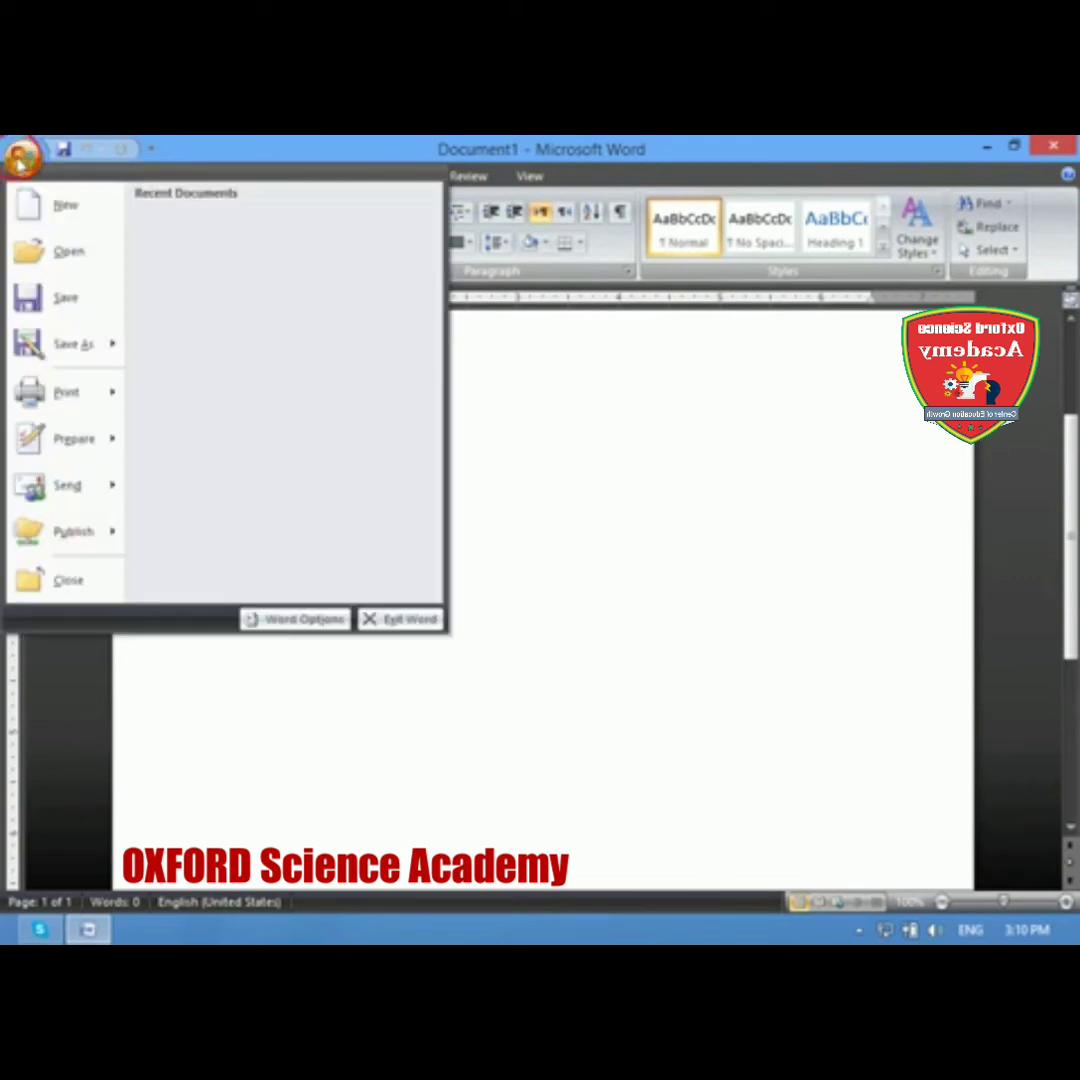
Step: Switch the Color scheme to Silver in Word Options and apply it
click(298, 617)
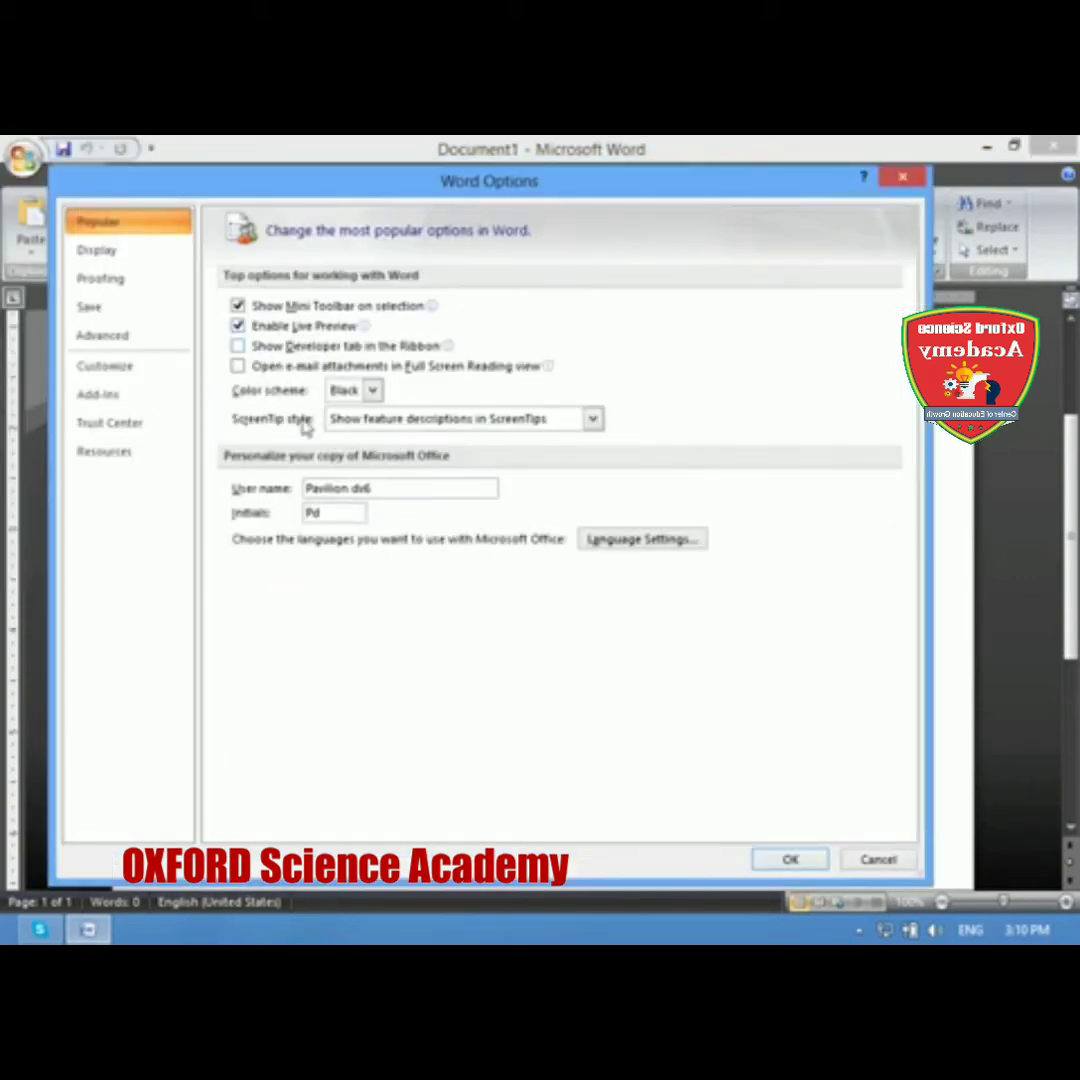
click(372, 390)
click(352, 431)
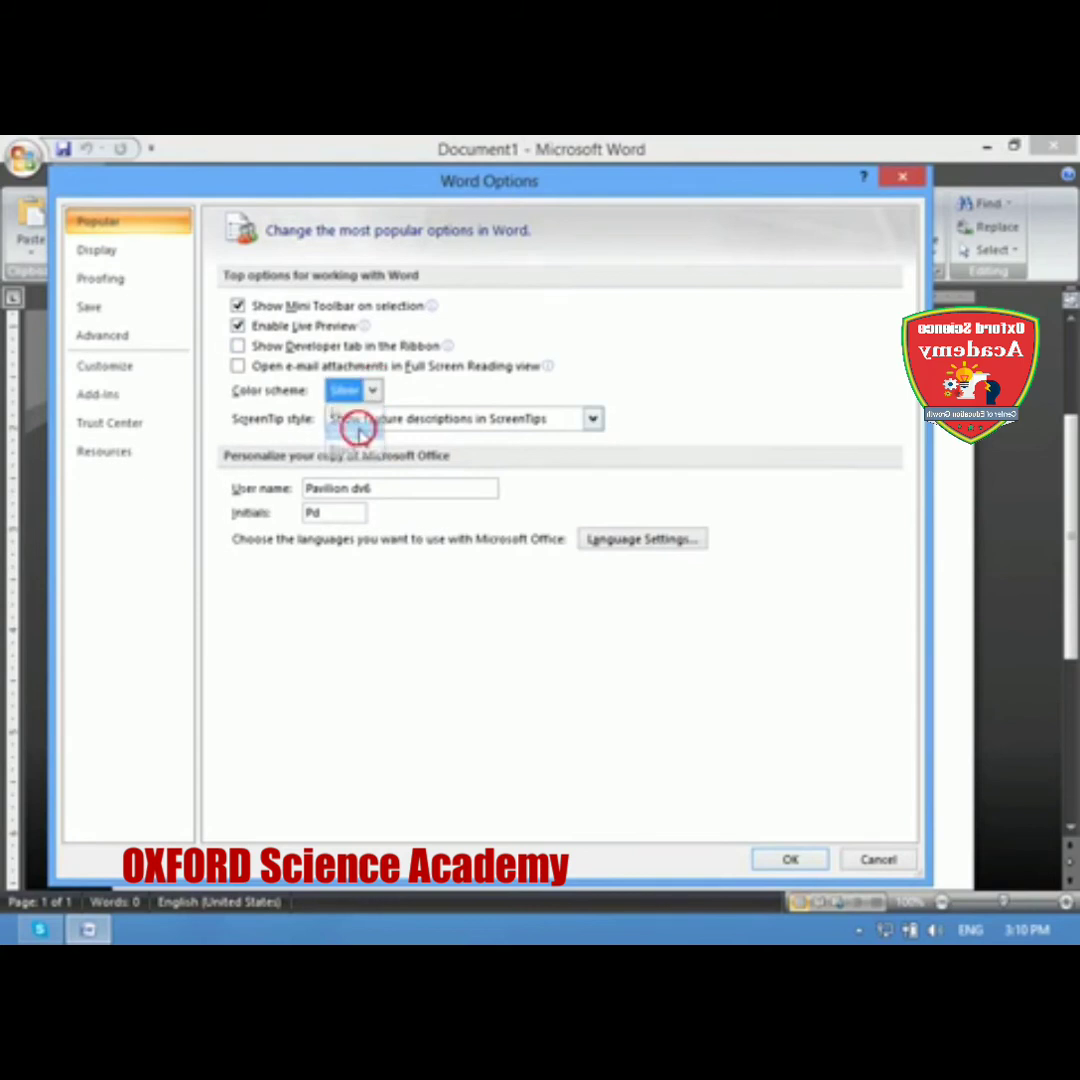
click(788, 862)
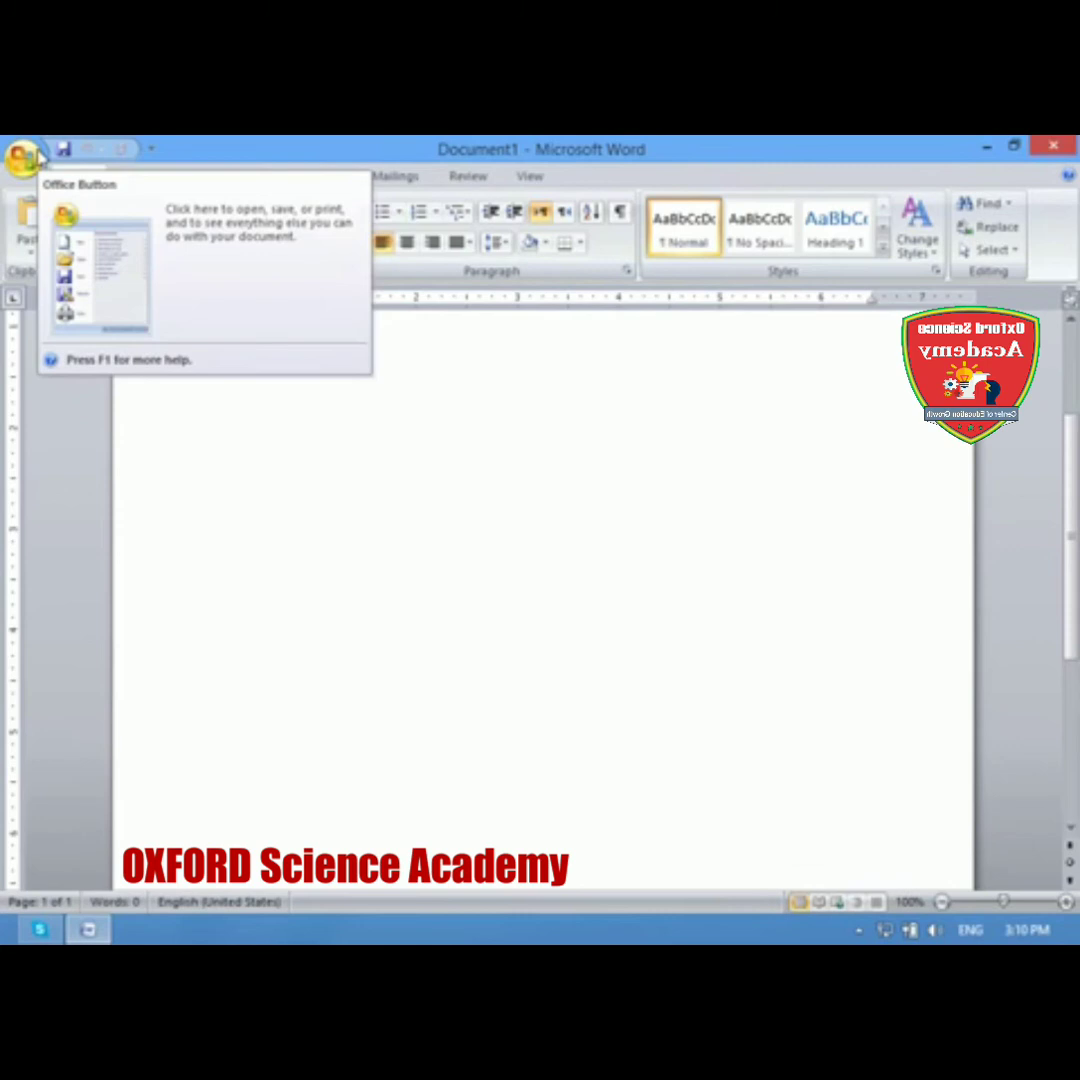
click(24, 157)
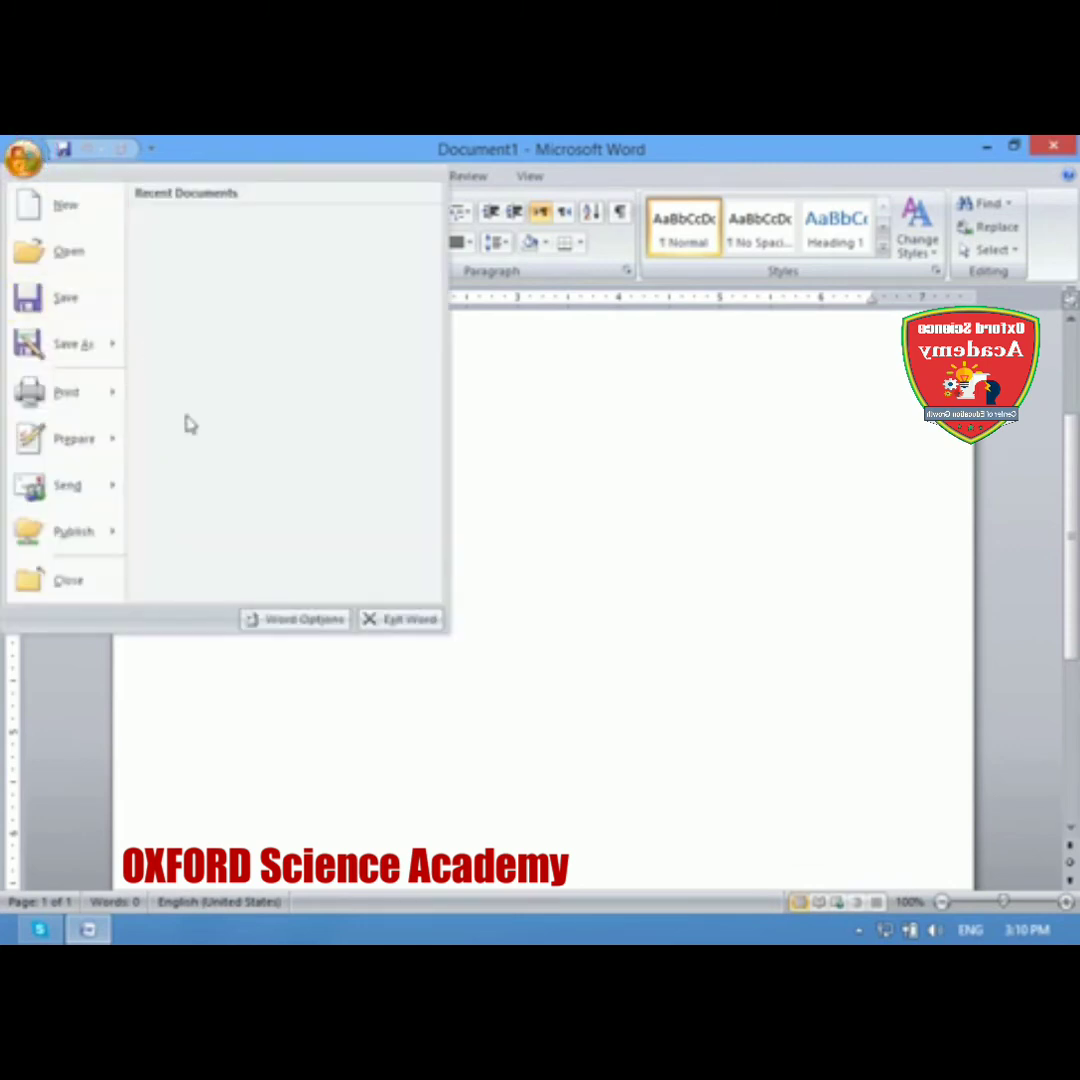
Step: Set the Color scheme back to Blue in Word Options and confirm
click(285, 619)
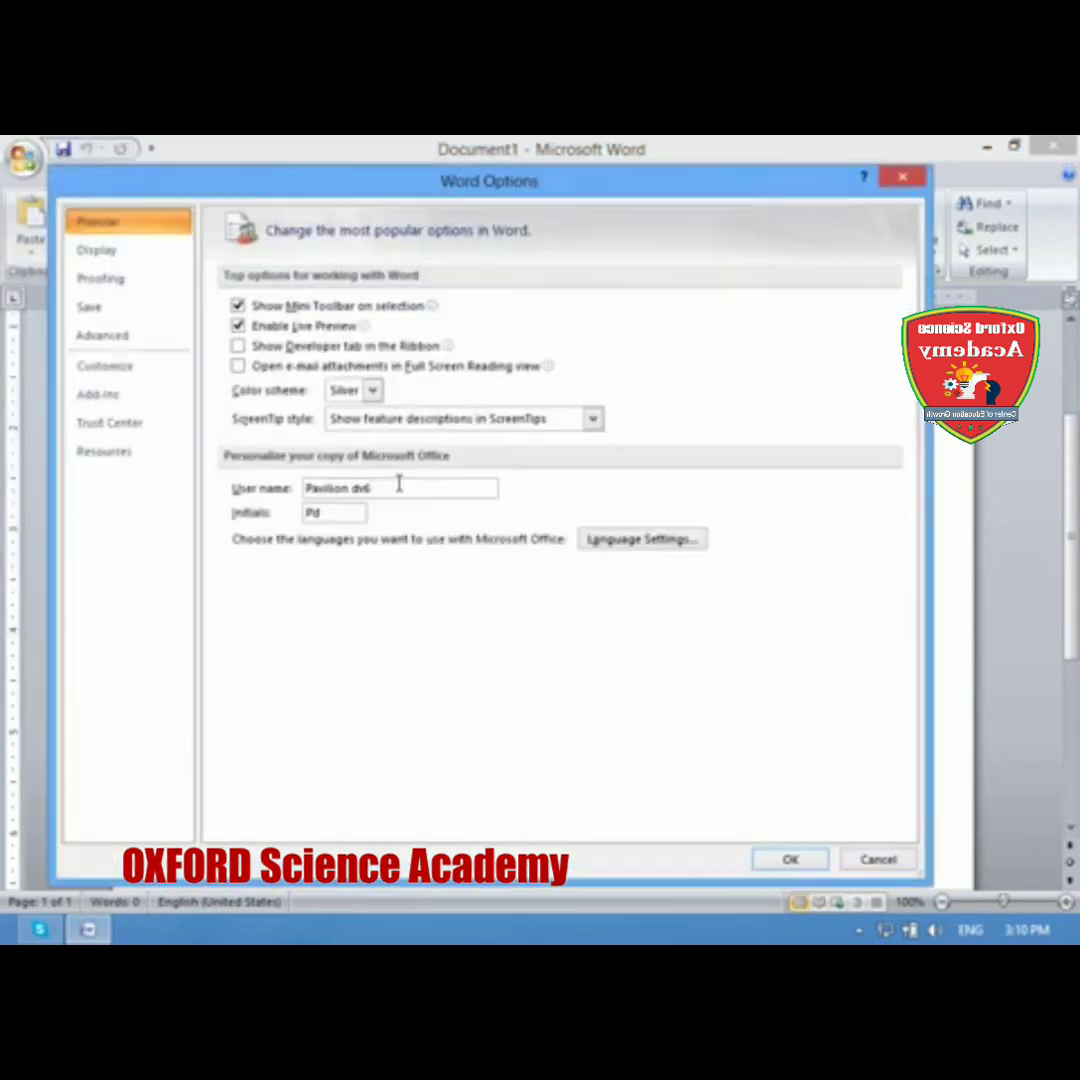
click(371, 390)
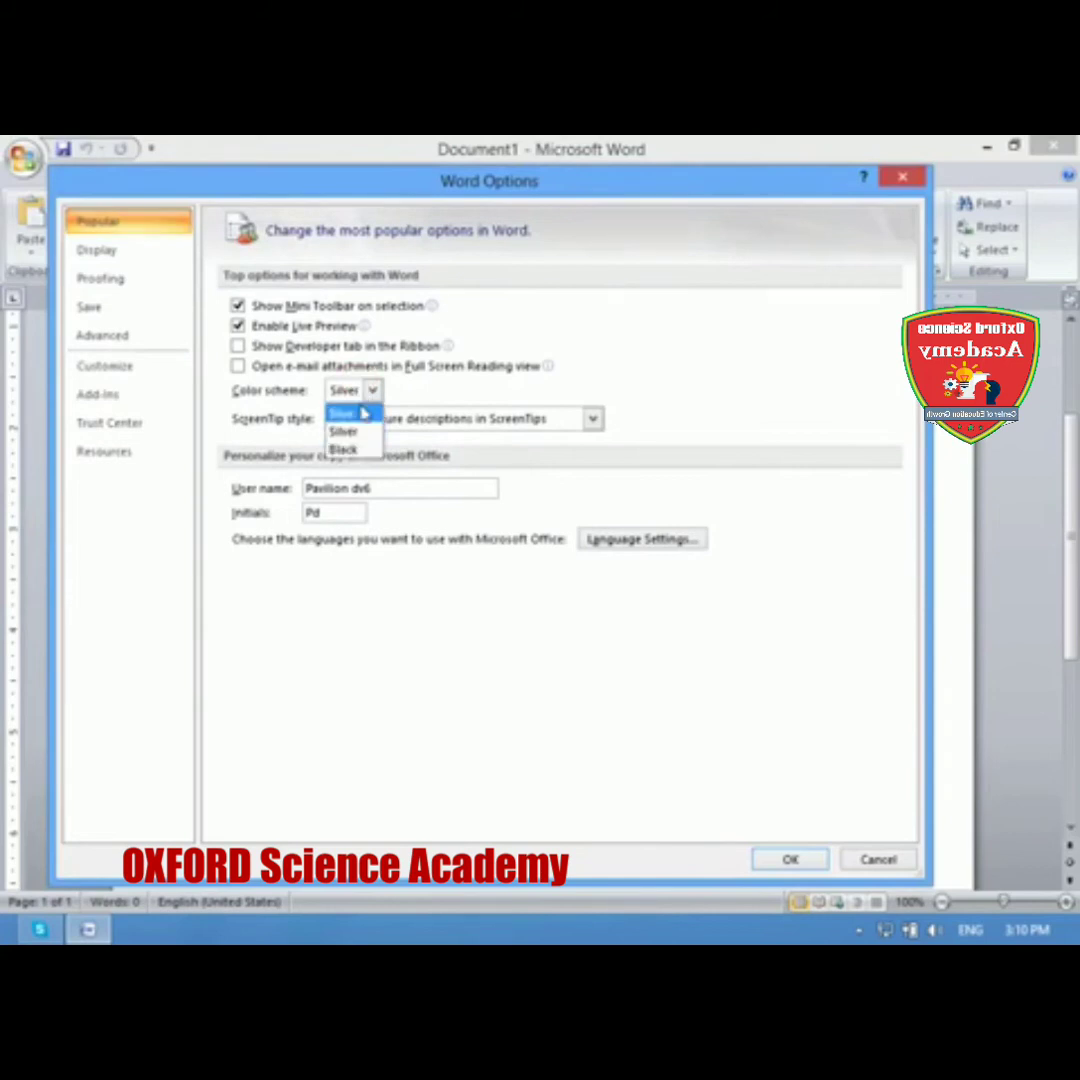
click(362, 413)
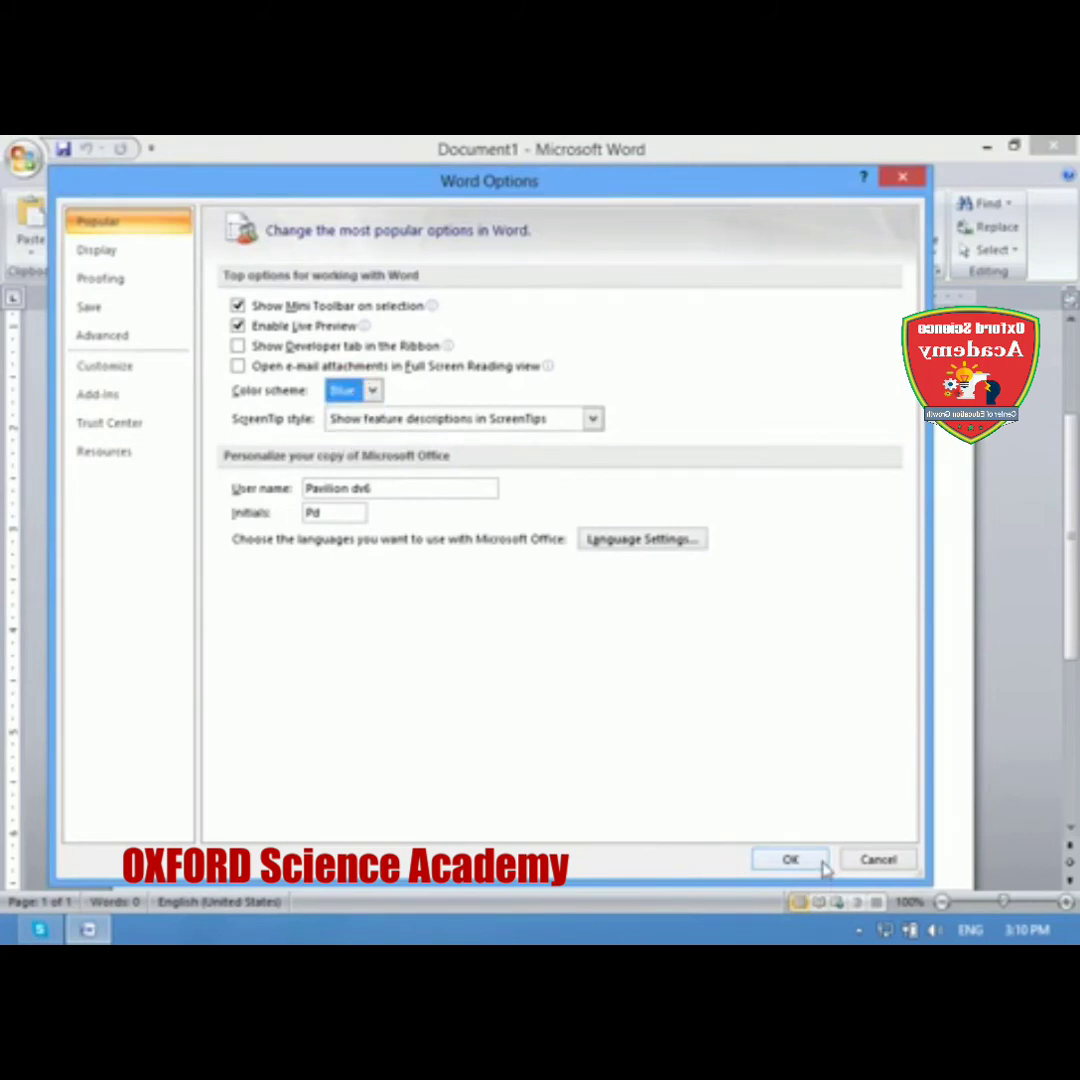
click(790, 860)
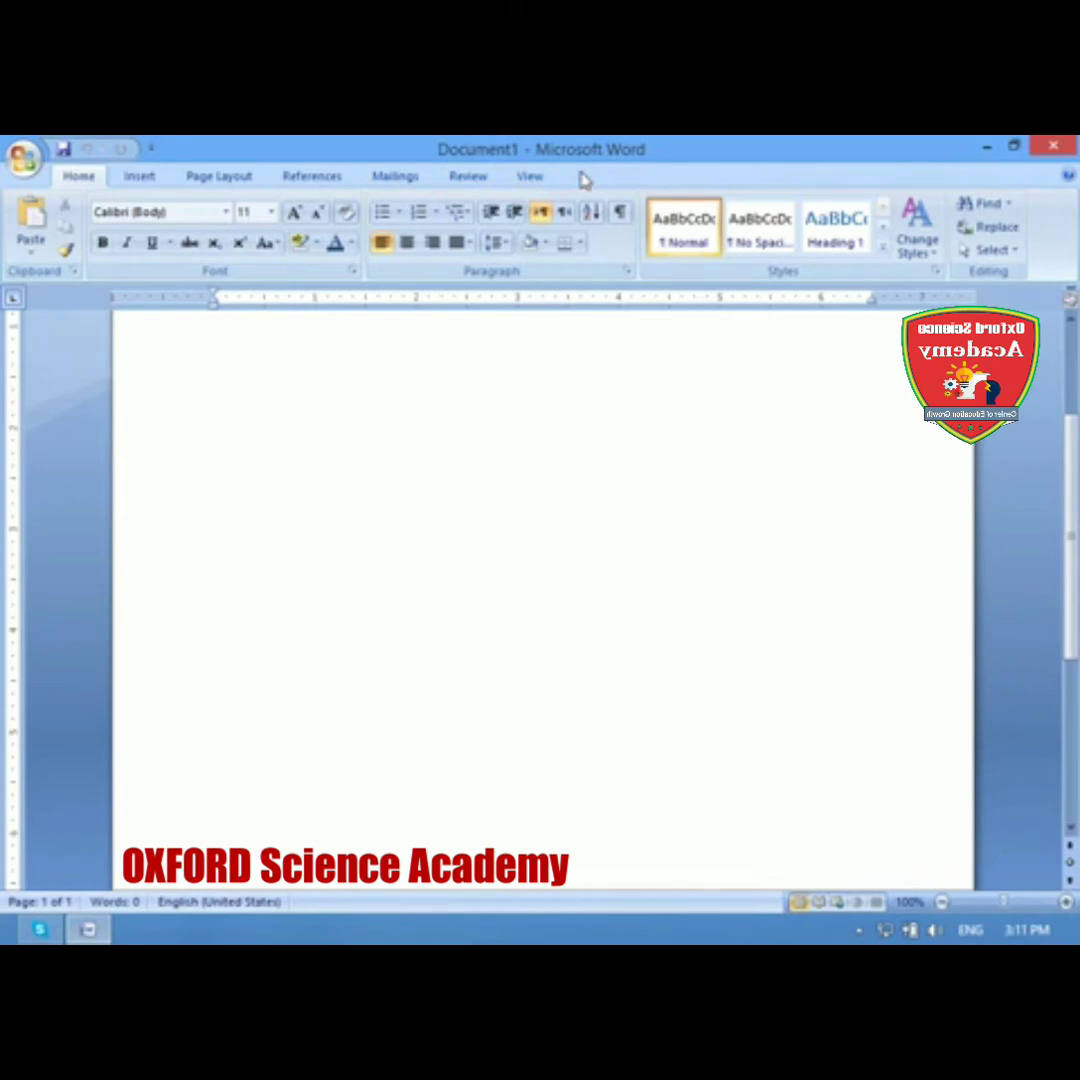
click(22, 157)
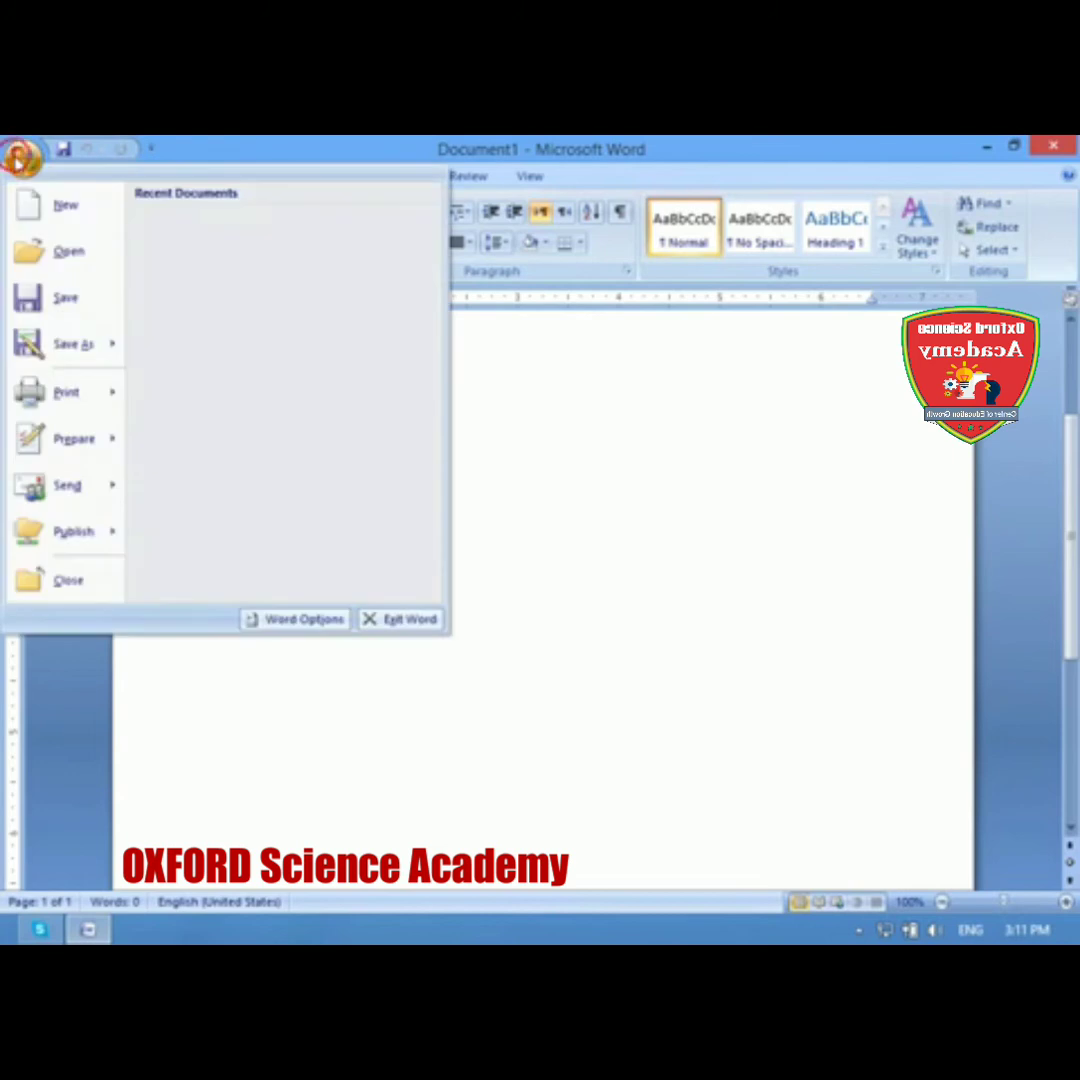
click(328, 620)
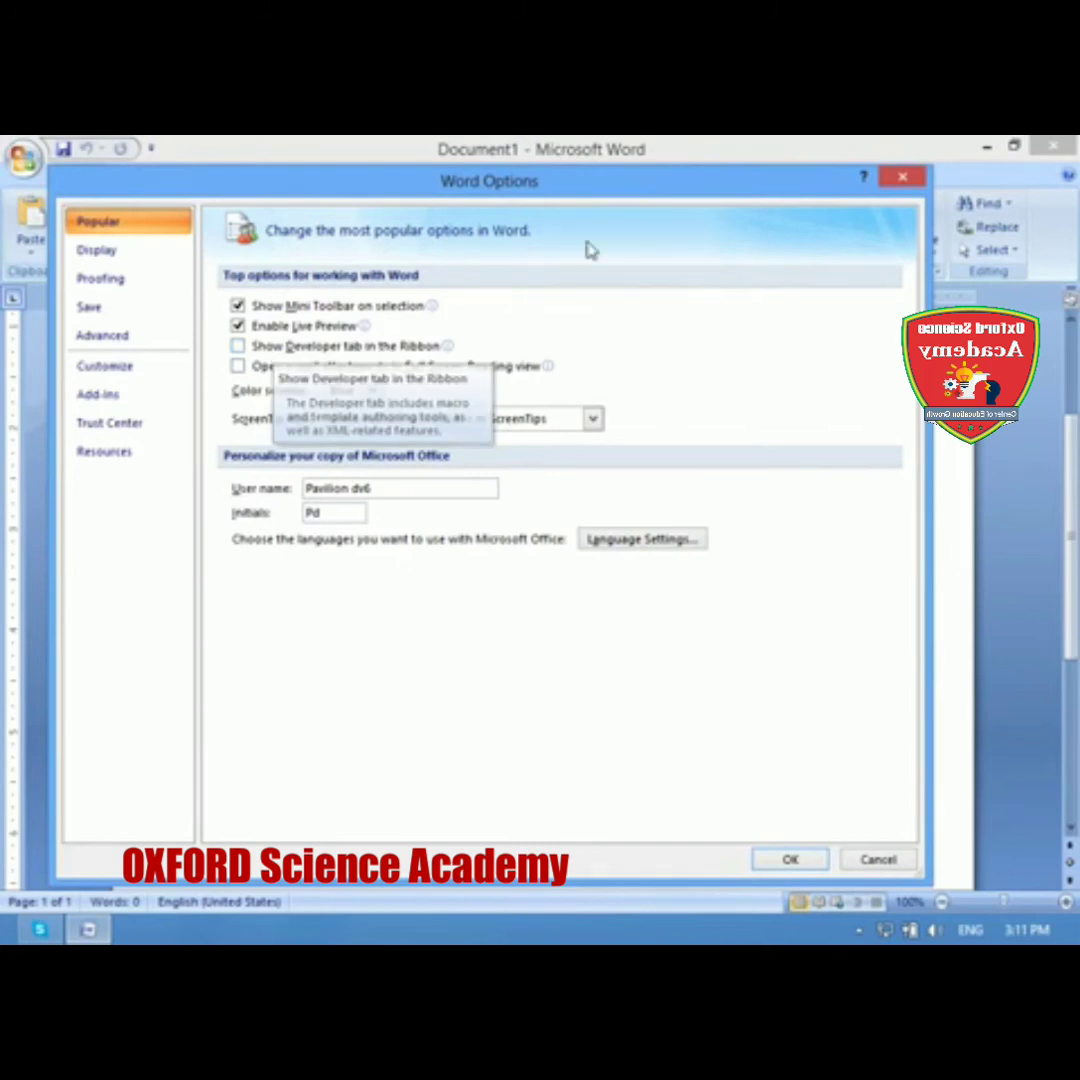
key(Escape)
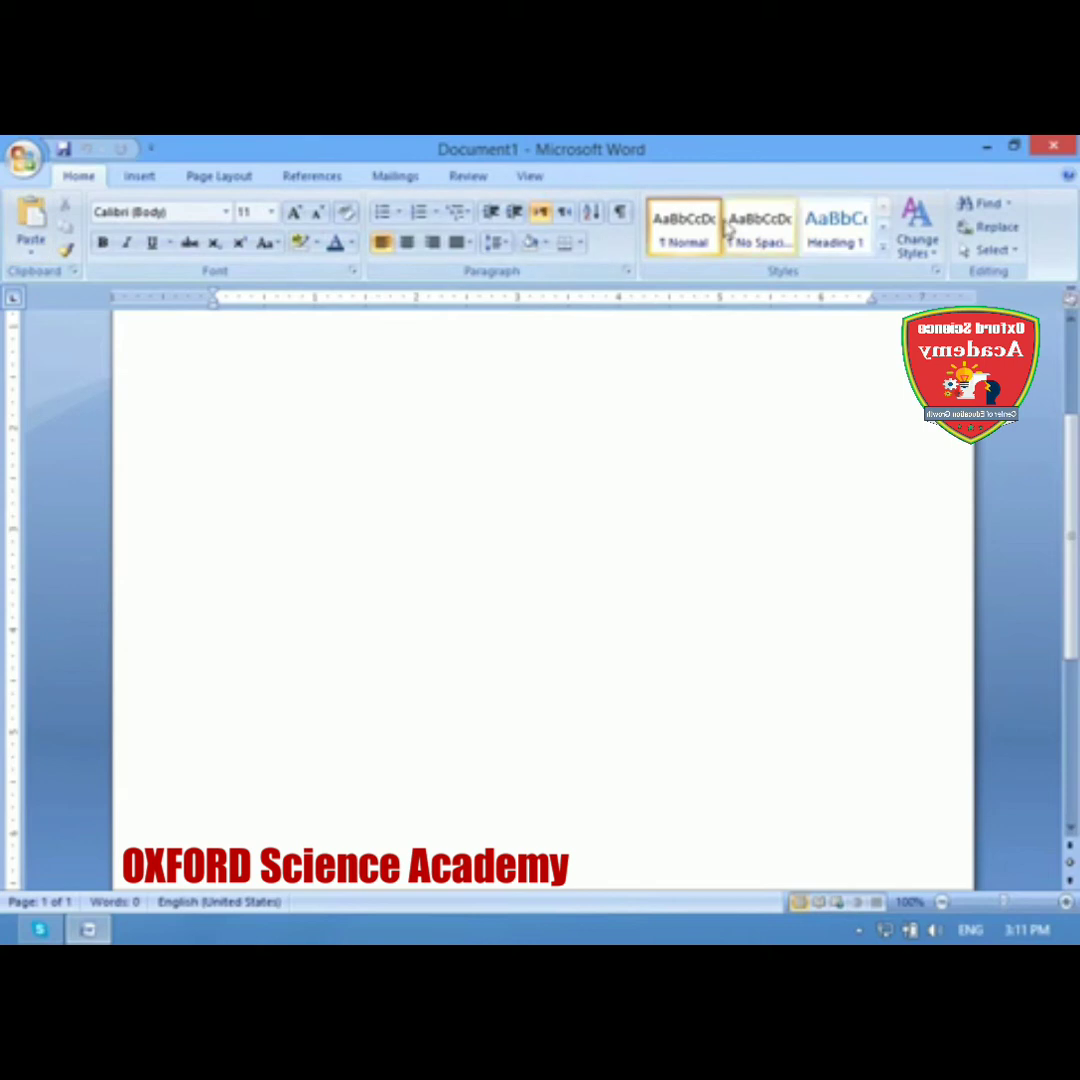
click(142, 177)
click(198, 180)
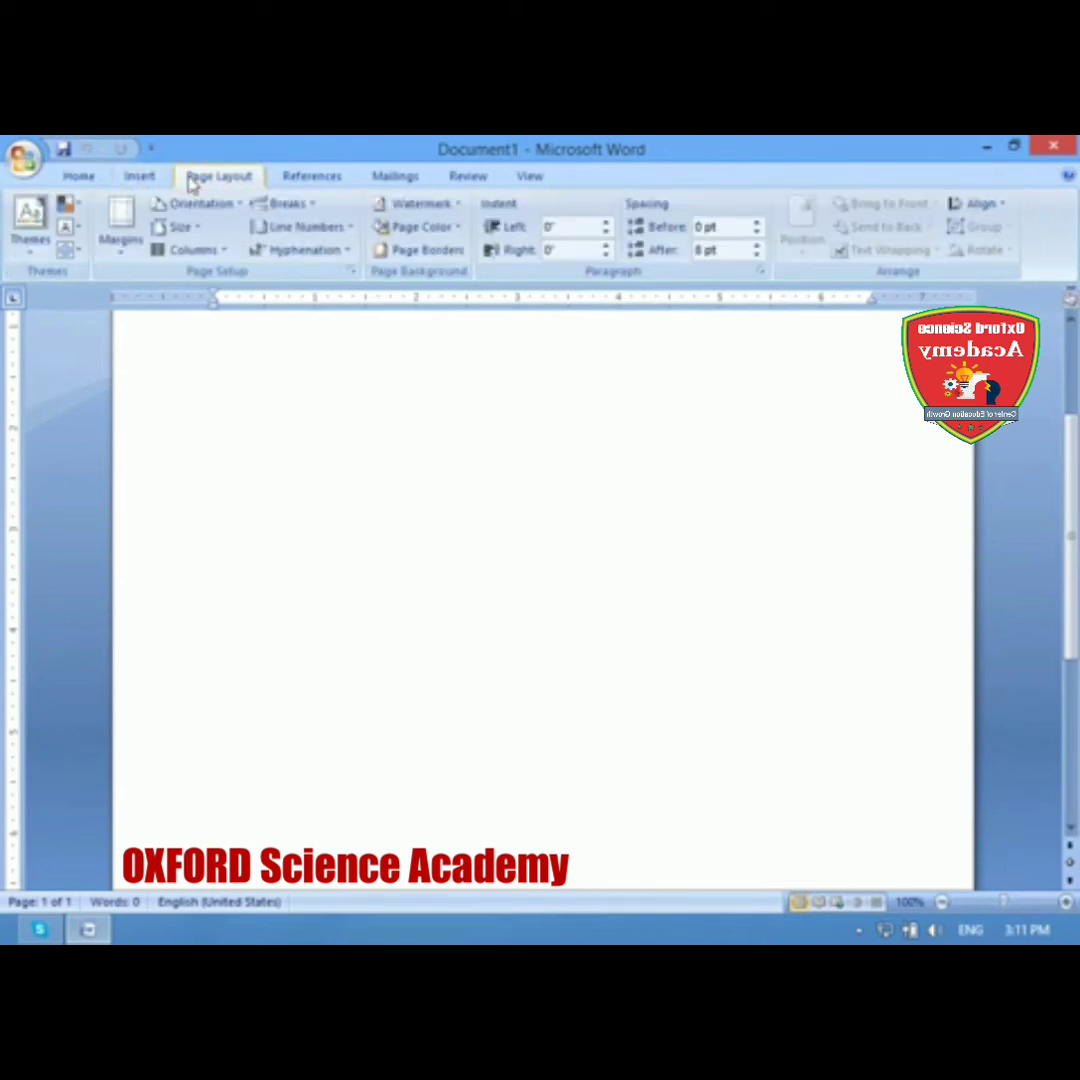
click(140, 176)
click(79, 177)
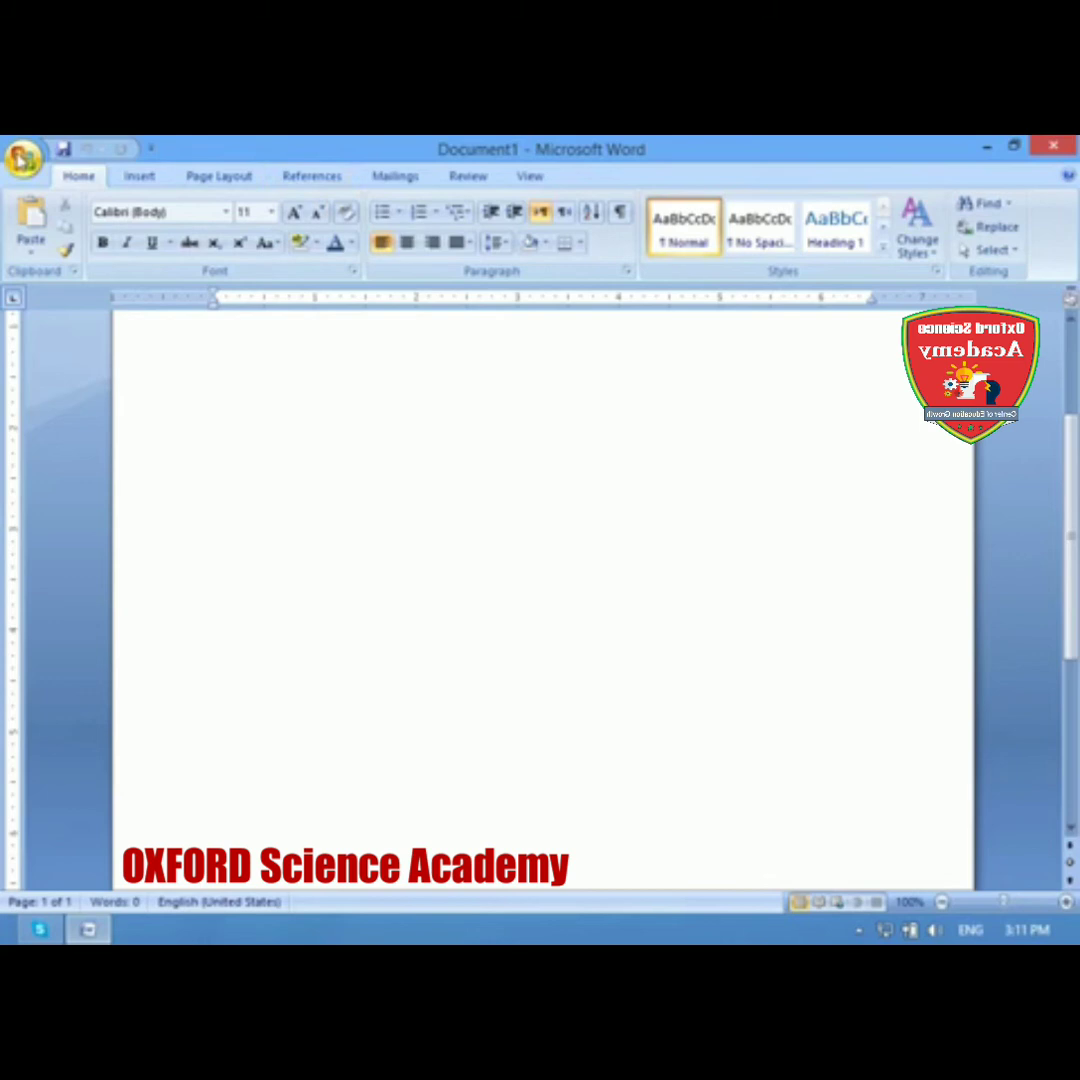
click(22, 158)
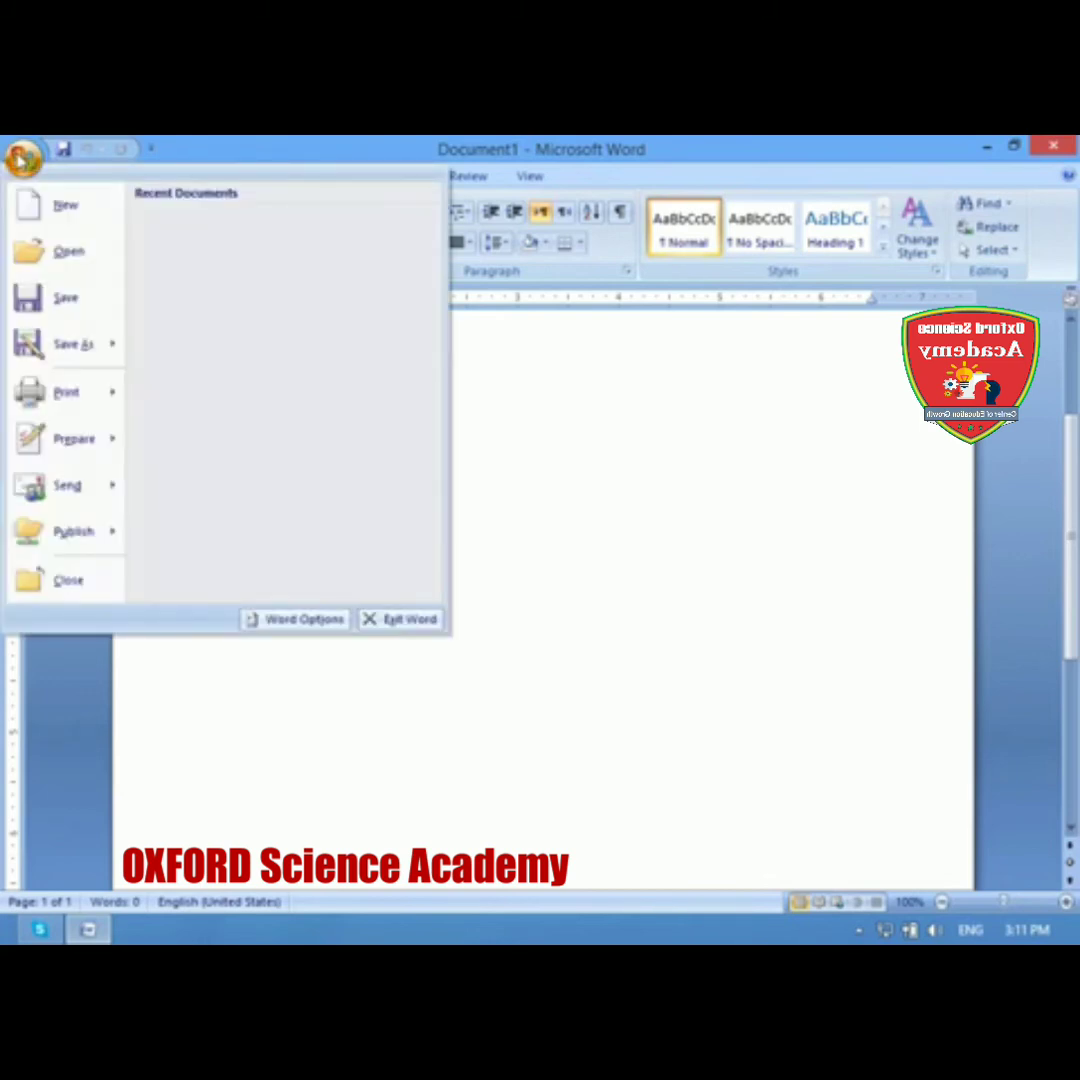
click(22, 158)
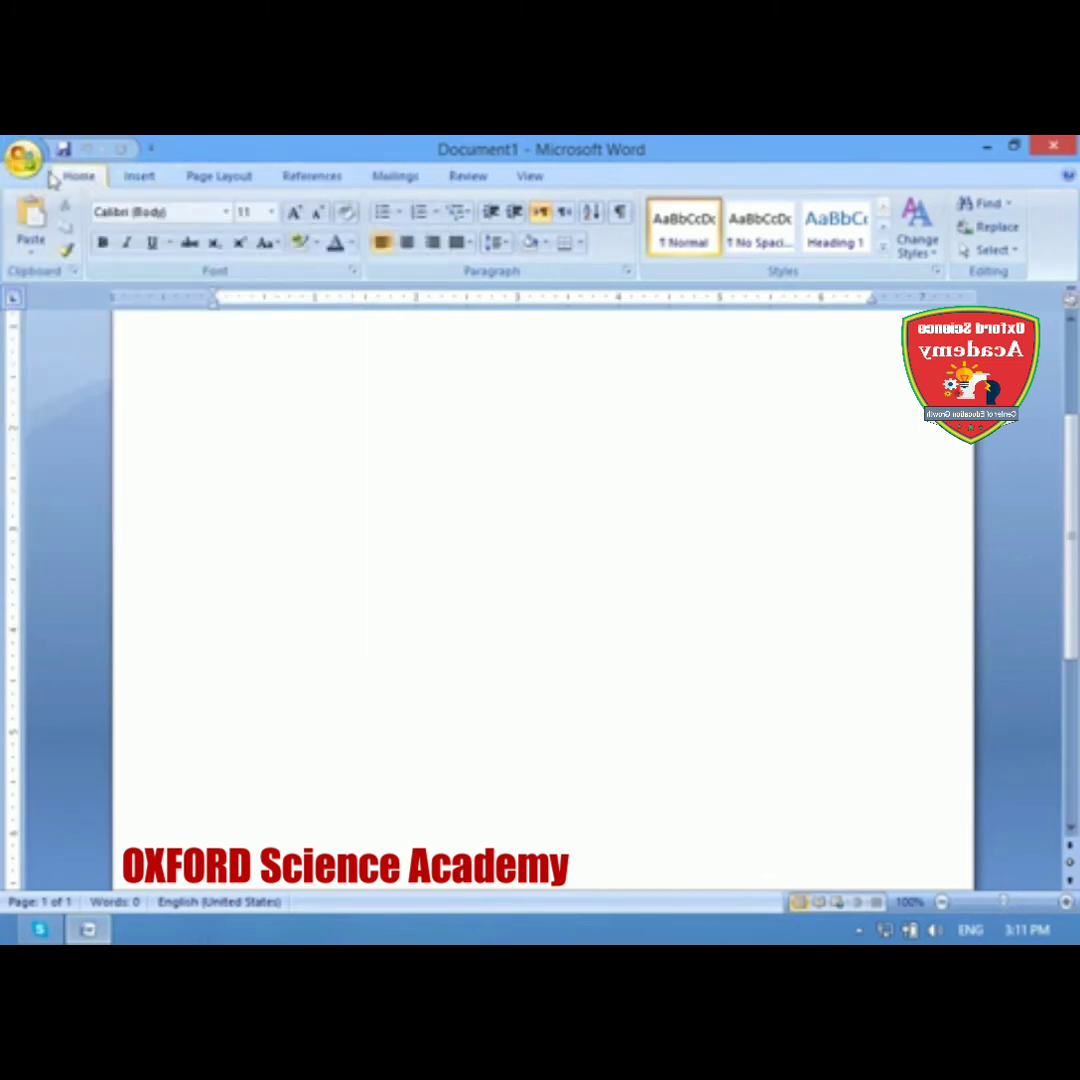
click(22, 158)
click(22, 158)
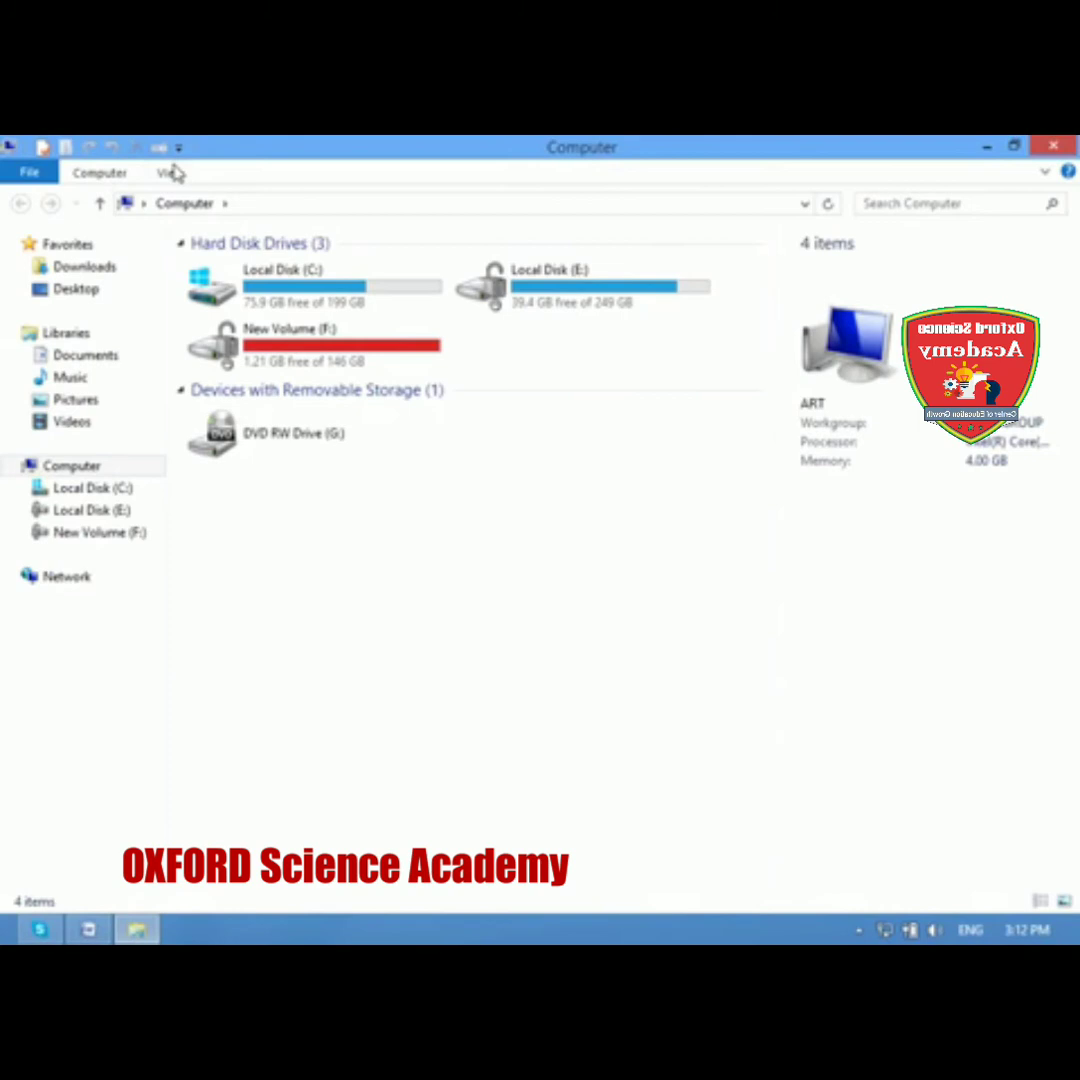
click(99, 174)
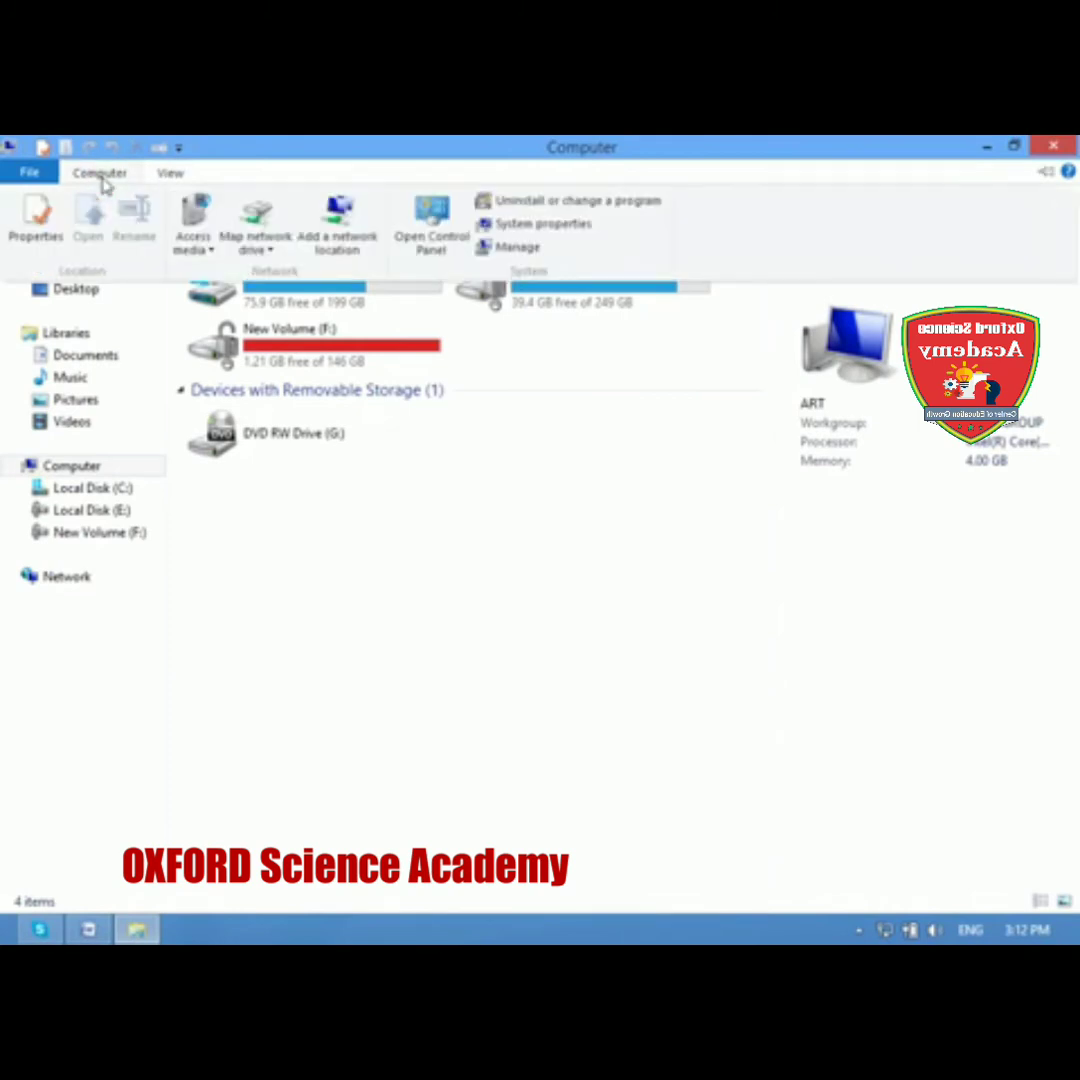
click(148, 176)
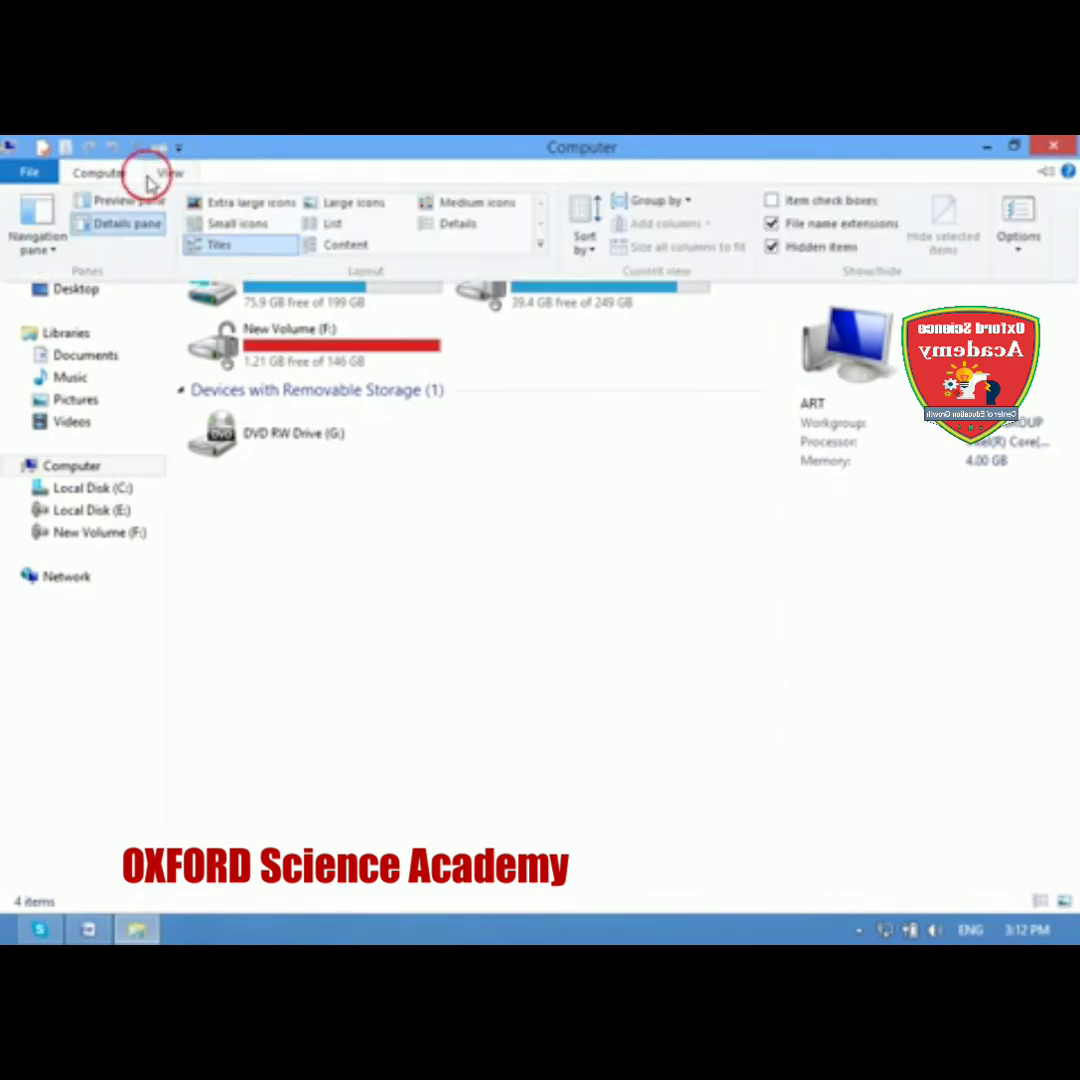
click(340, 592)
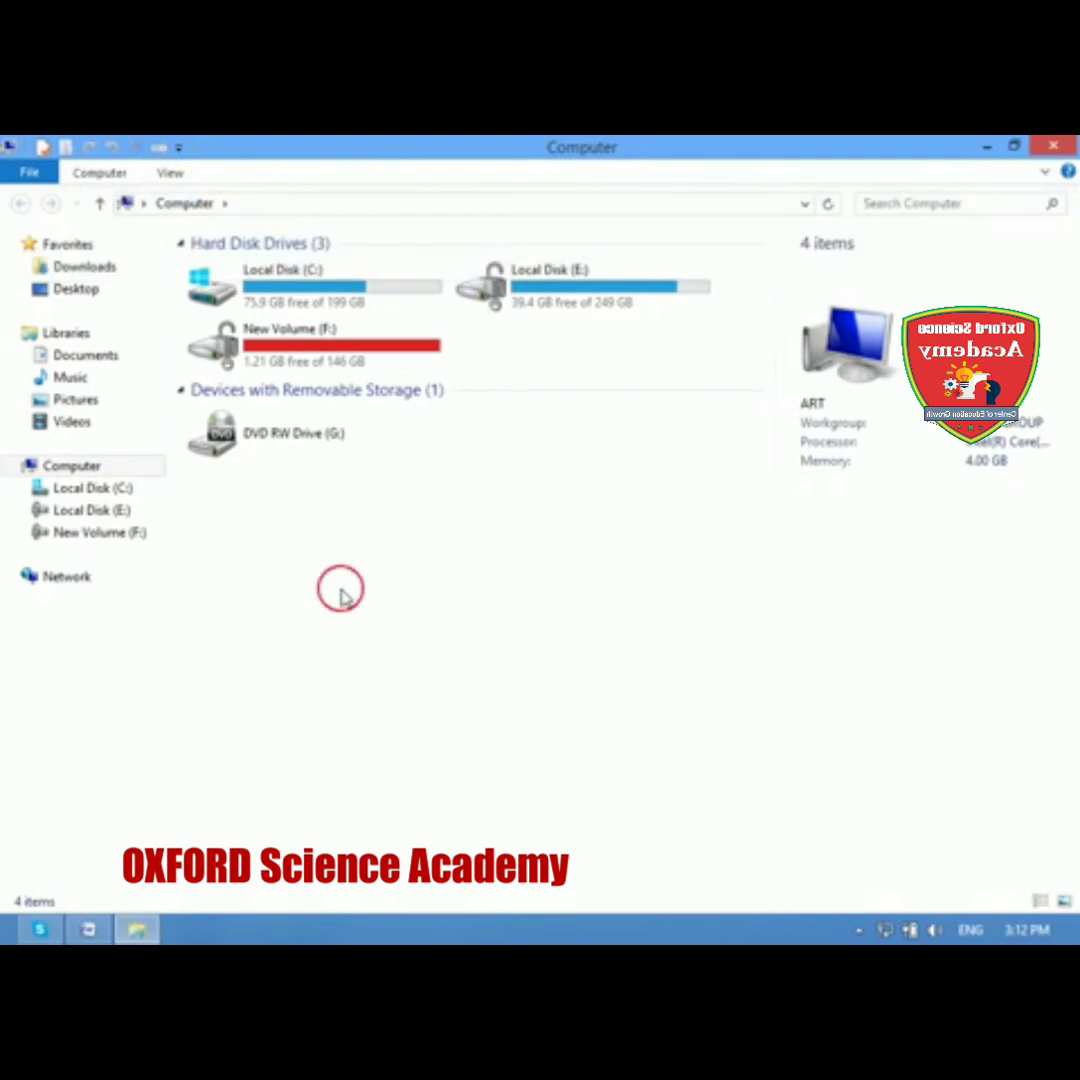
click(805, 204)
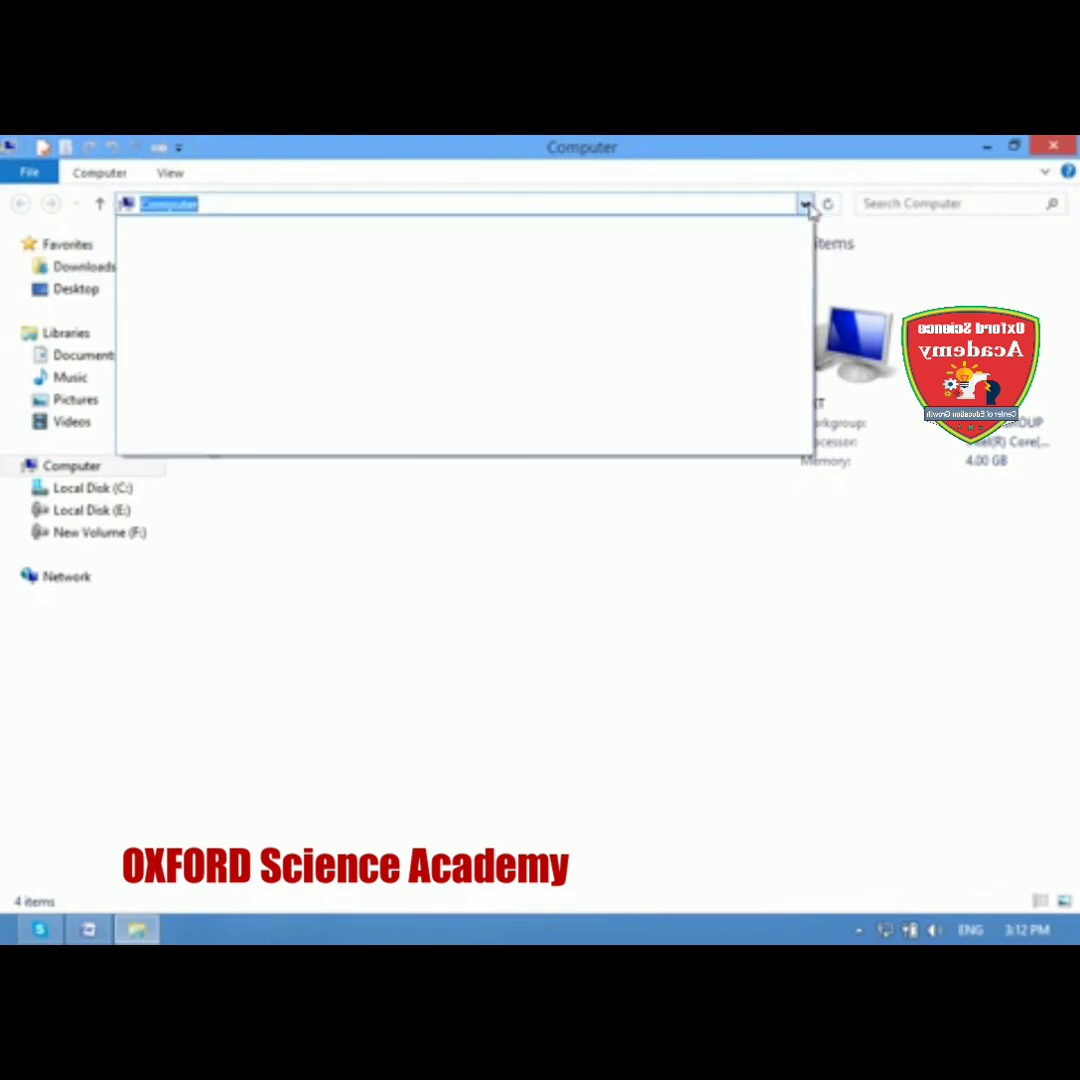
click(600, 490)
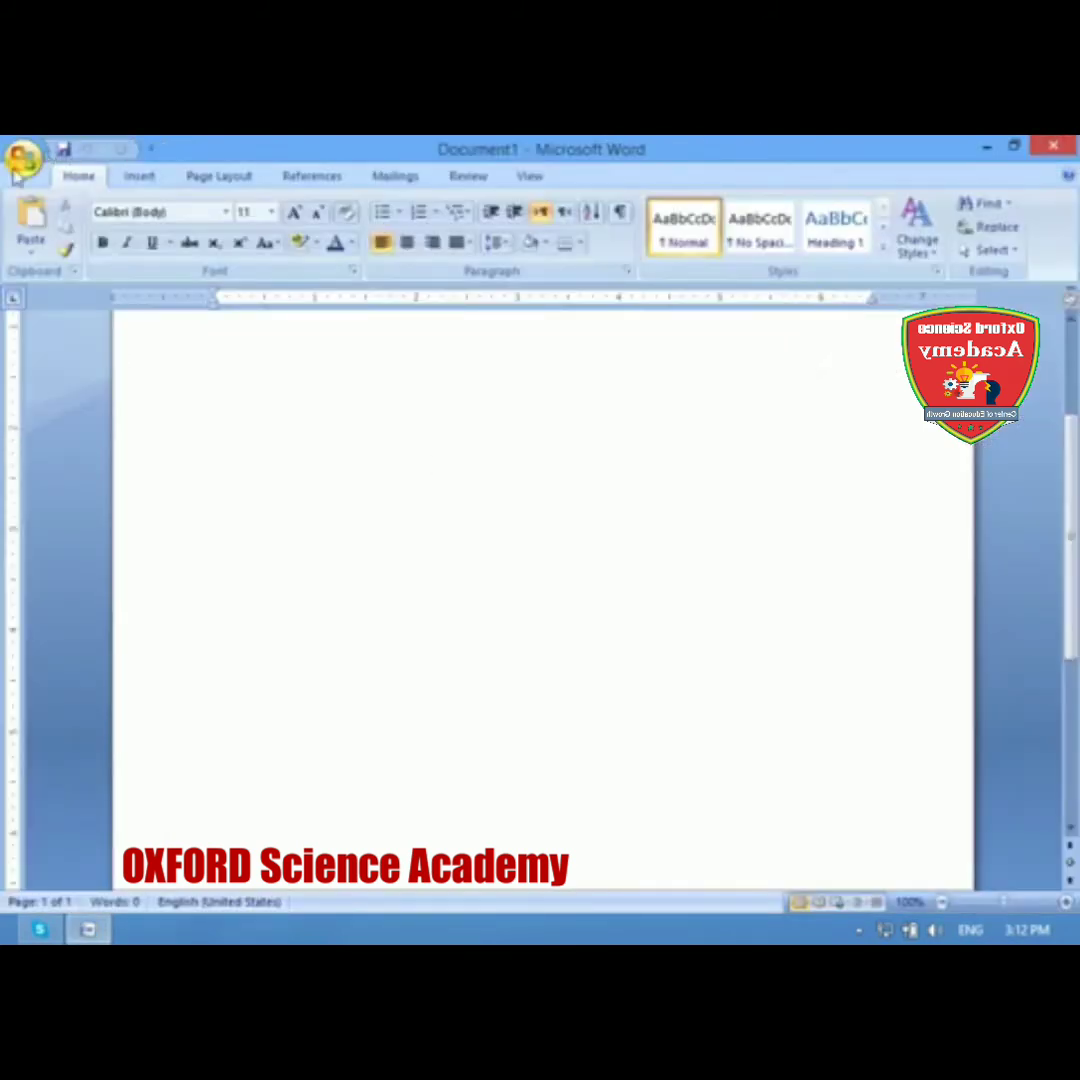
Step: Open Word Options and expand the ScreenTip style dropdown on the Popular page
click(22, 158)
click(302, 620)
click(388, 420)
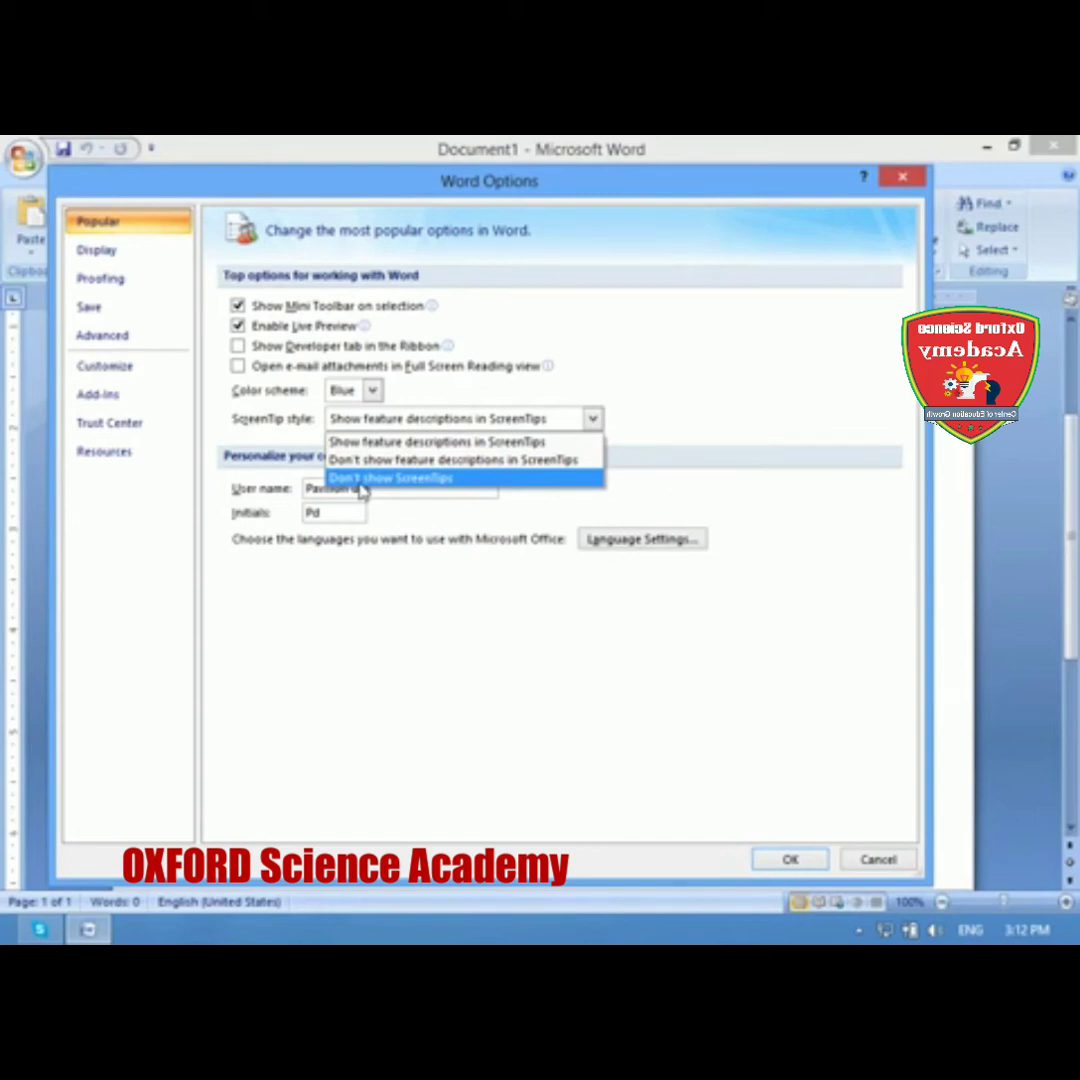
Step: Dismiss the ScreenTip style list unchanged and close Word Options without saving changes
click(432, 574)
click(902, 177)
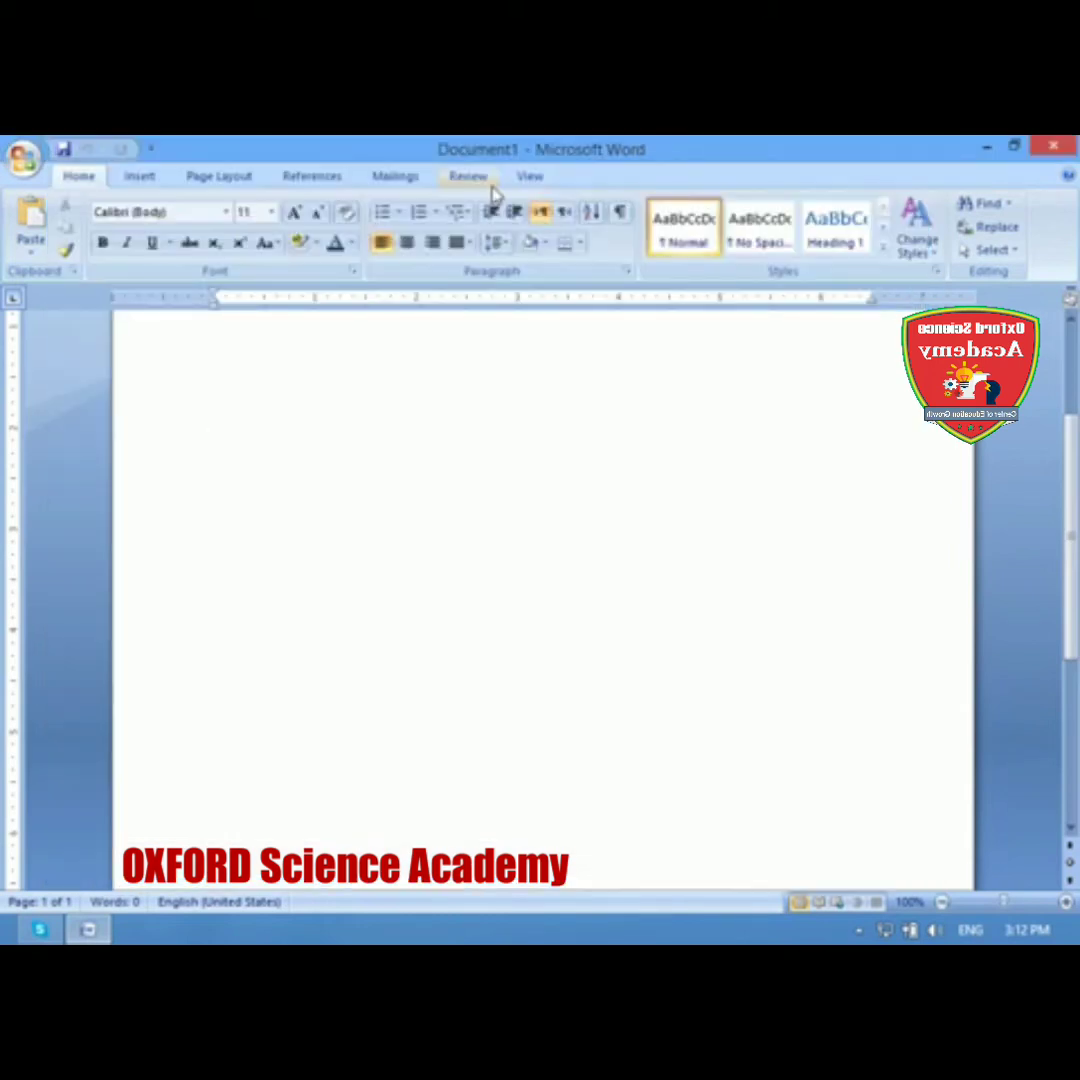
click(142, 177)
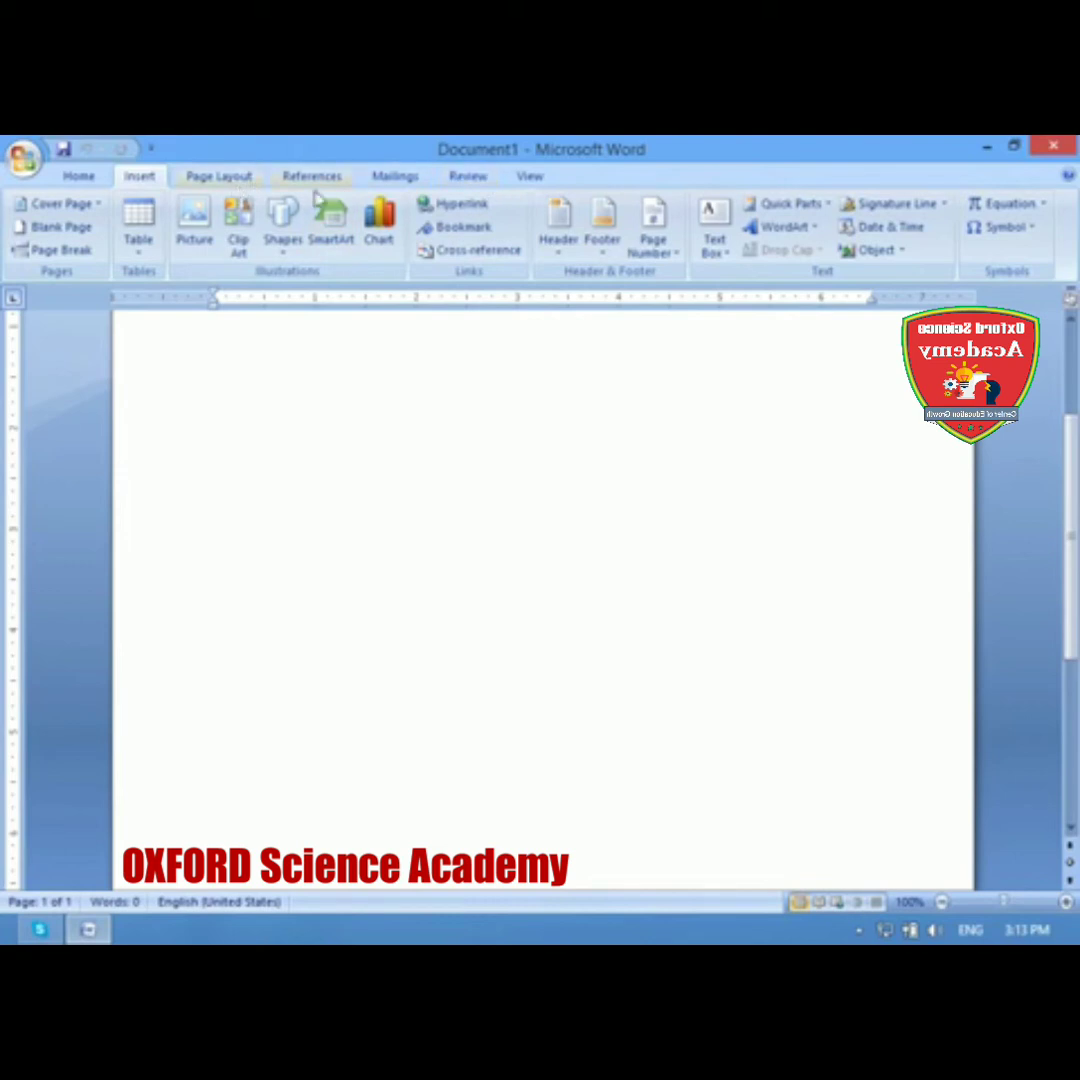
Step: Switch to another ribbon tab, then reopen the Office menu
click(568, 184)
click(26, 160)
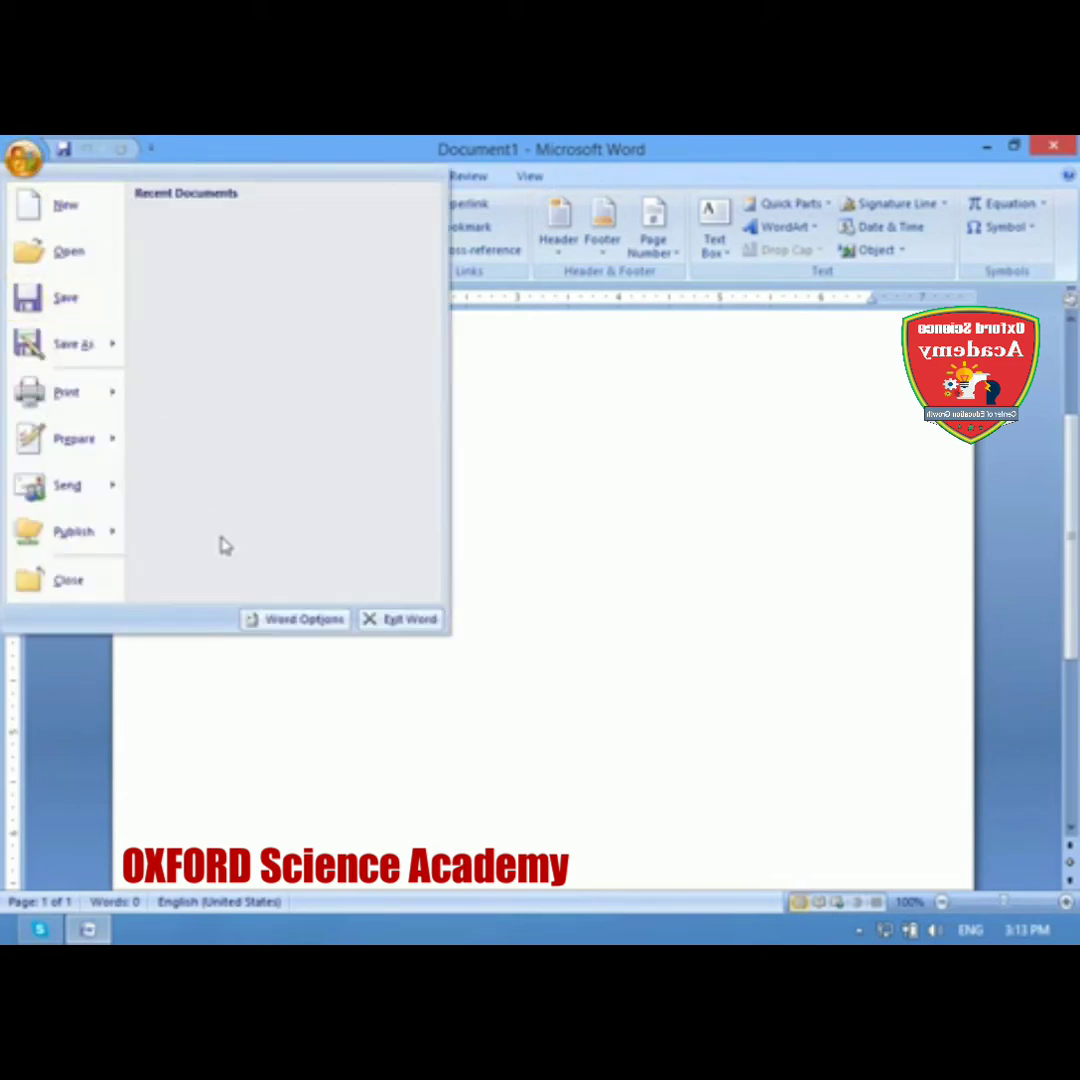
Step: Tick 'Show Developer tab in the Ribbon' in Word Options and confirm with OK
click(273, 619)
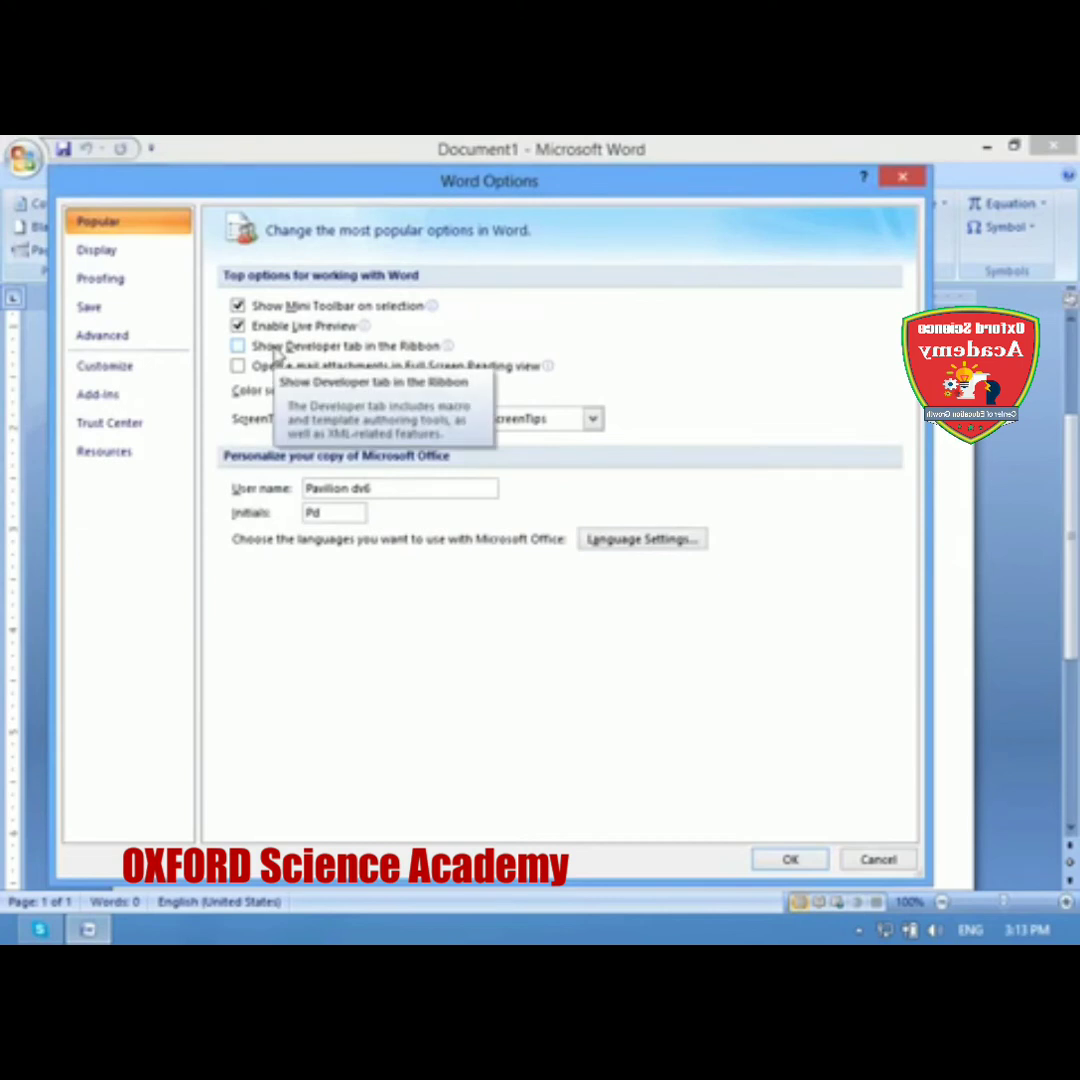
click(274, 347)
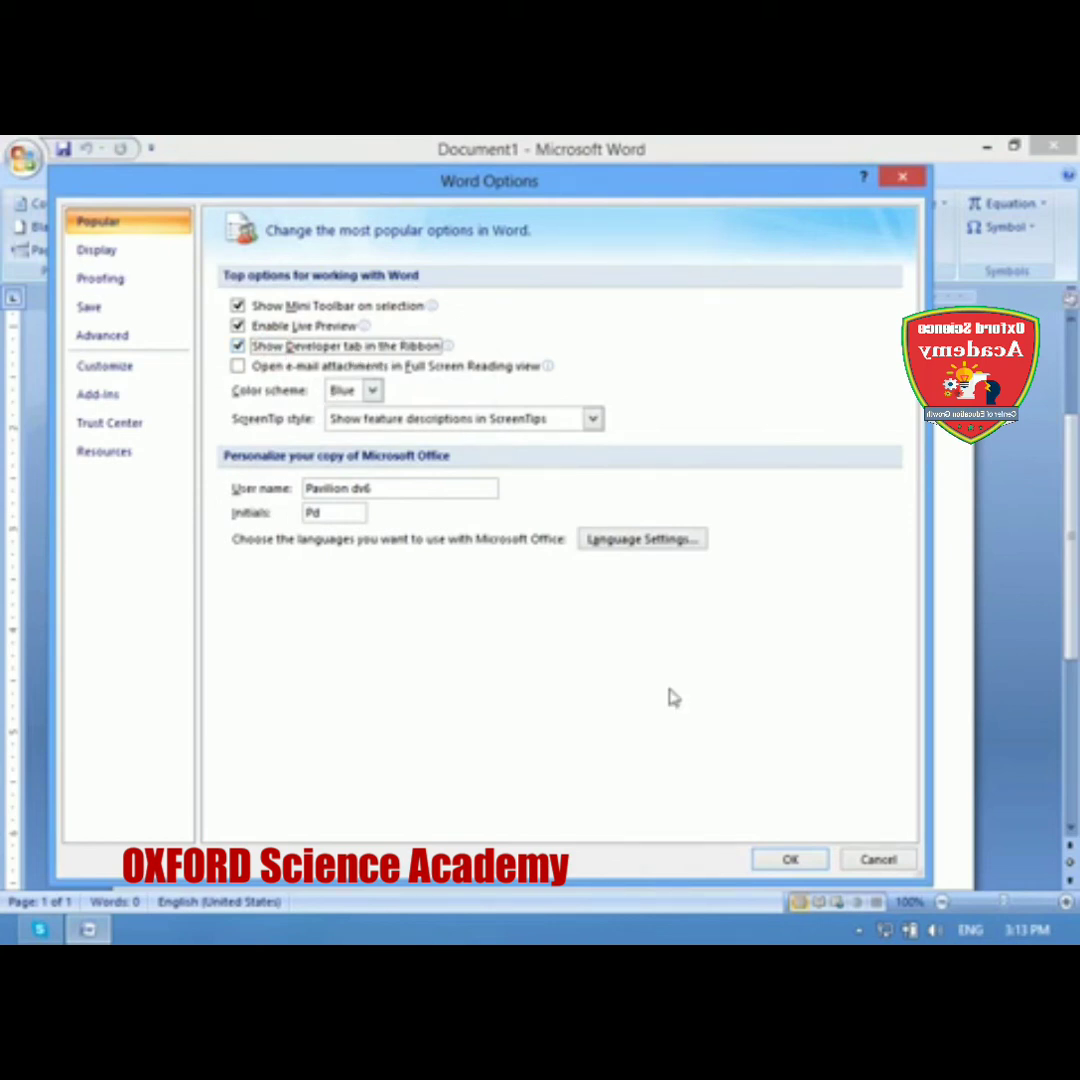
click(779, 858)
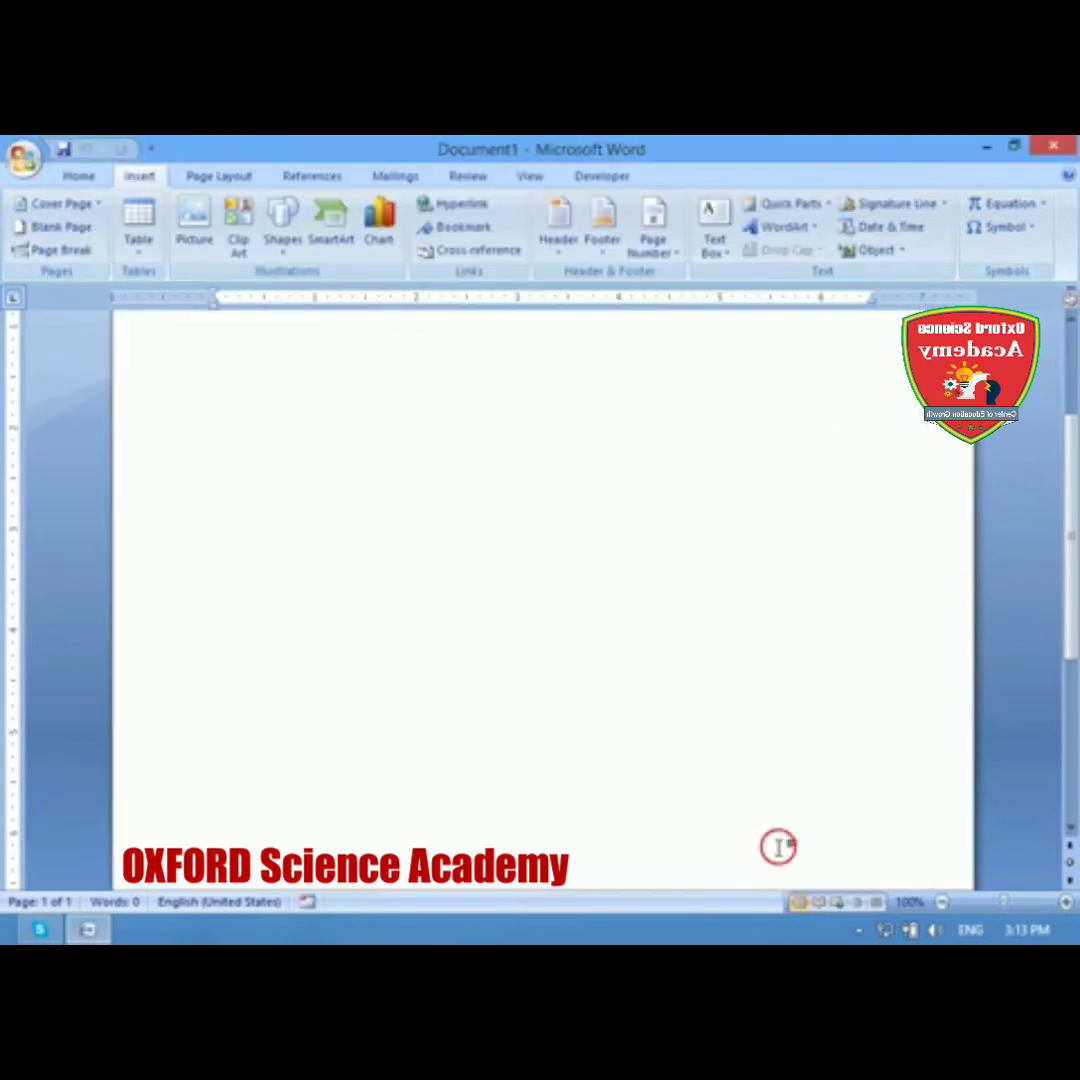
Step: Show the Developer tab, then review the Display and Proofing pages of Word Options and close it
click(590, 180)
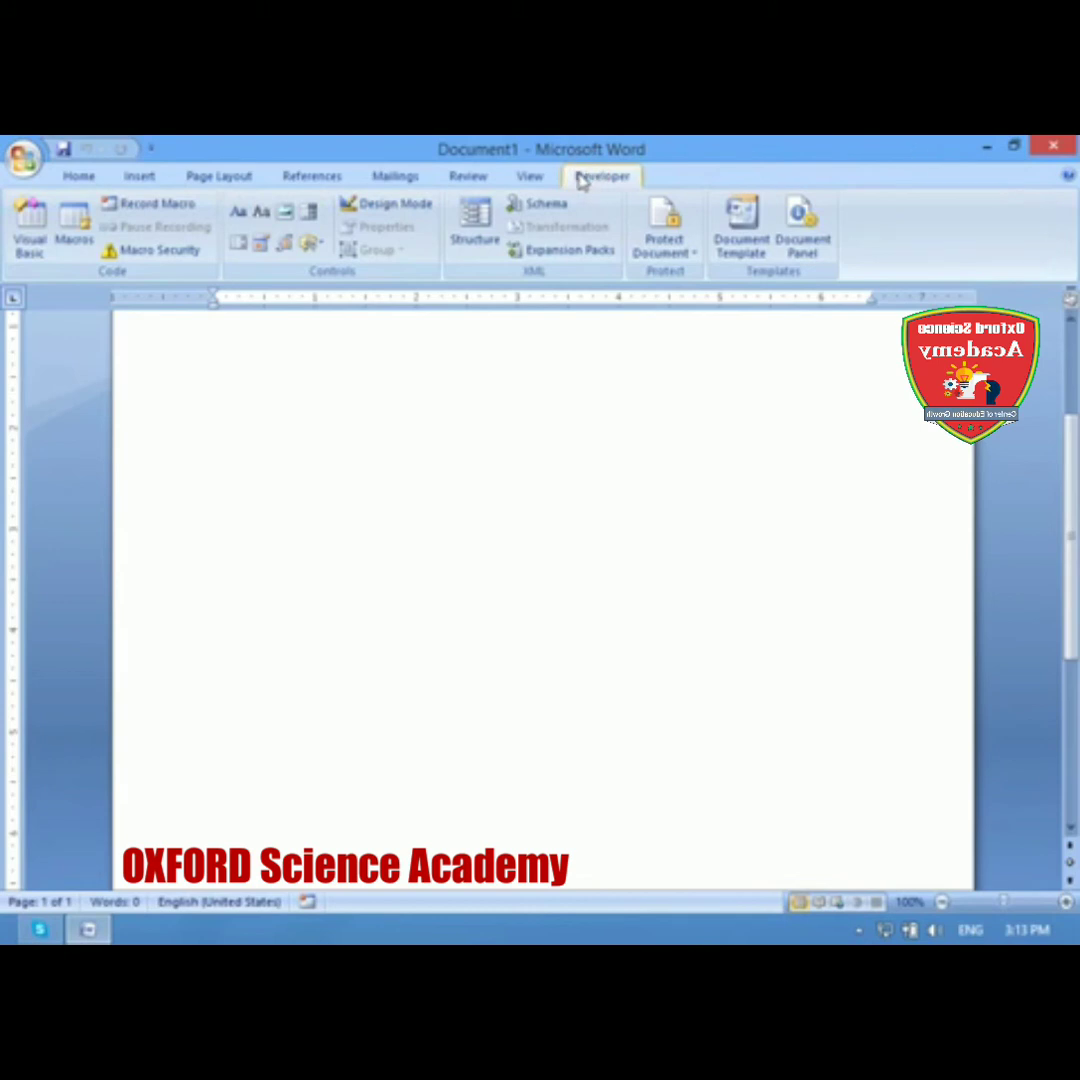
click(24, 155)
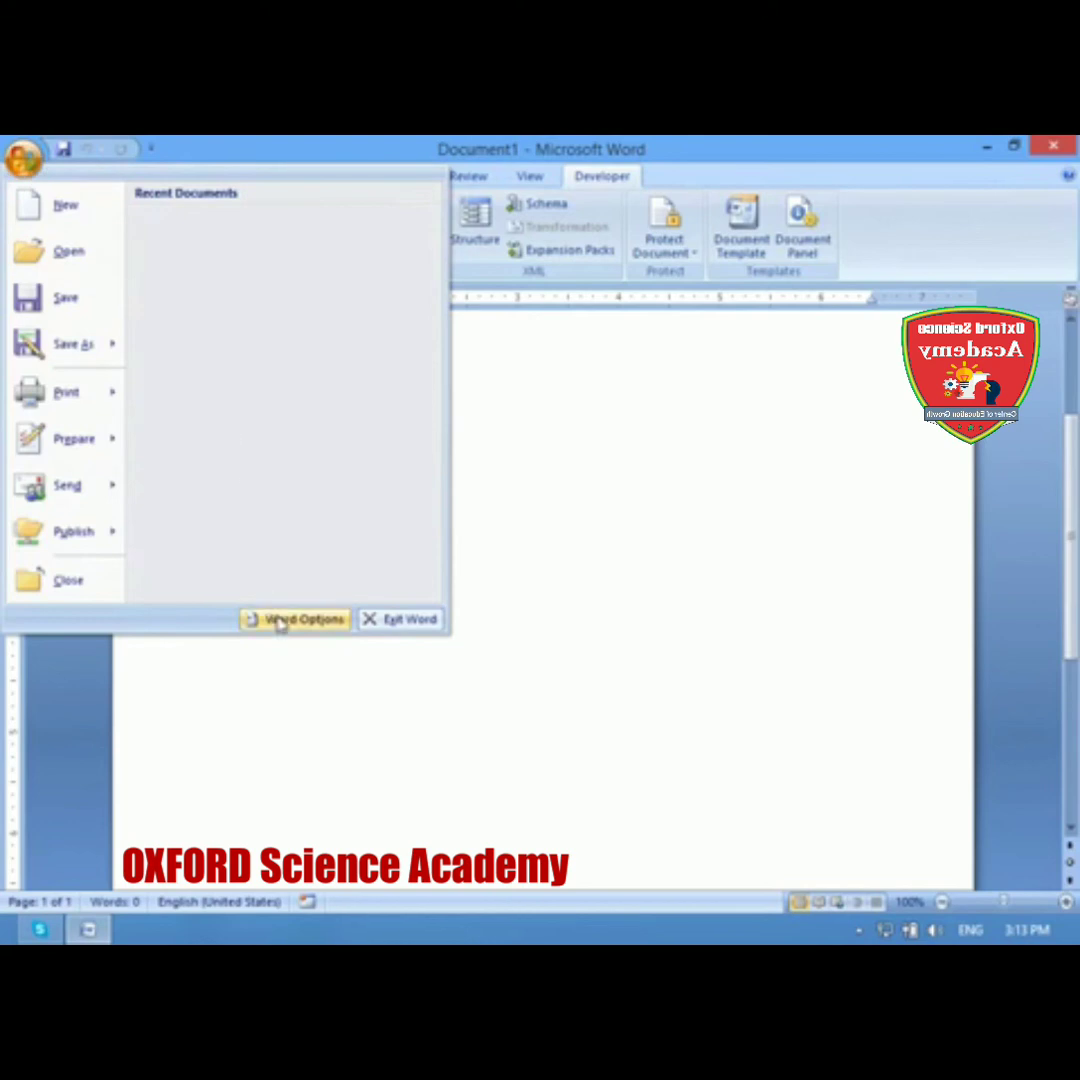
click(292, 619)
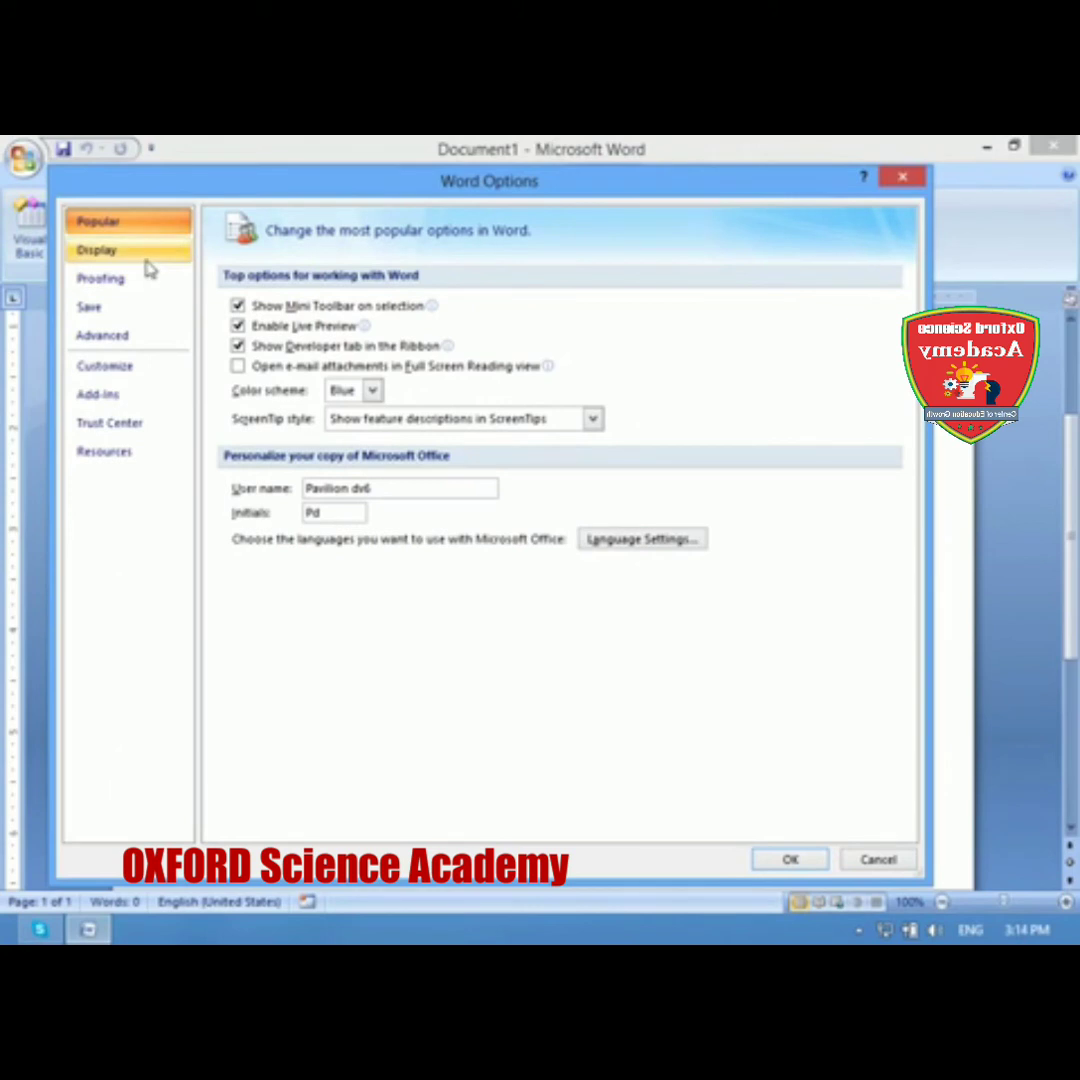
click(148, 268)
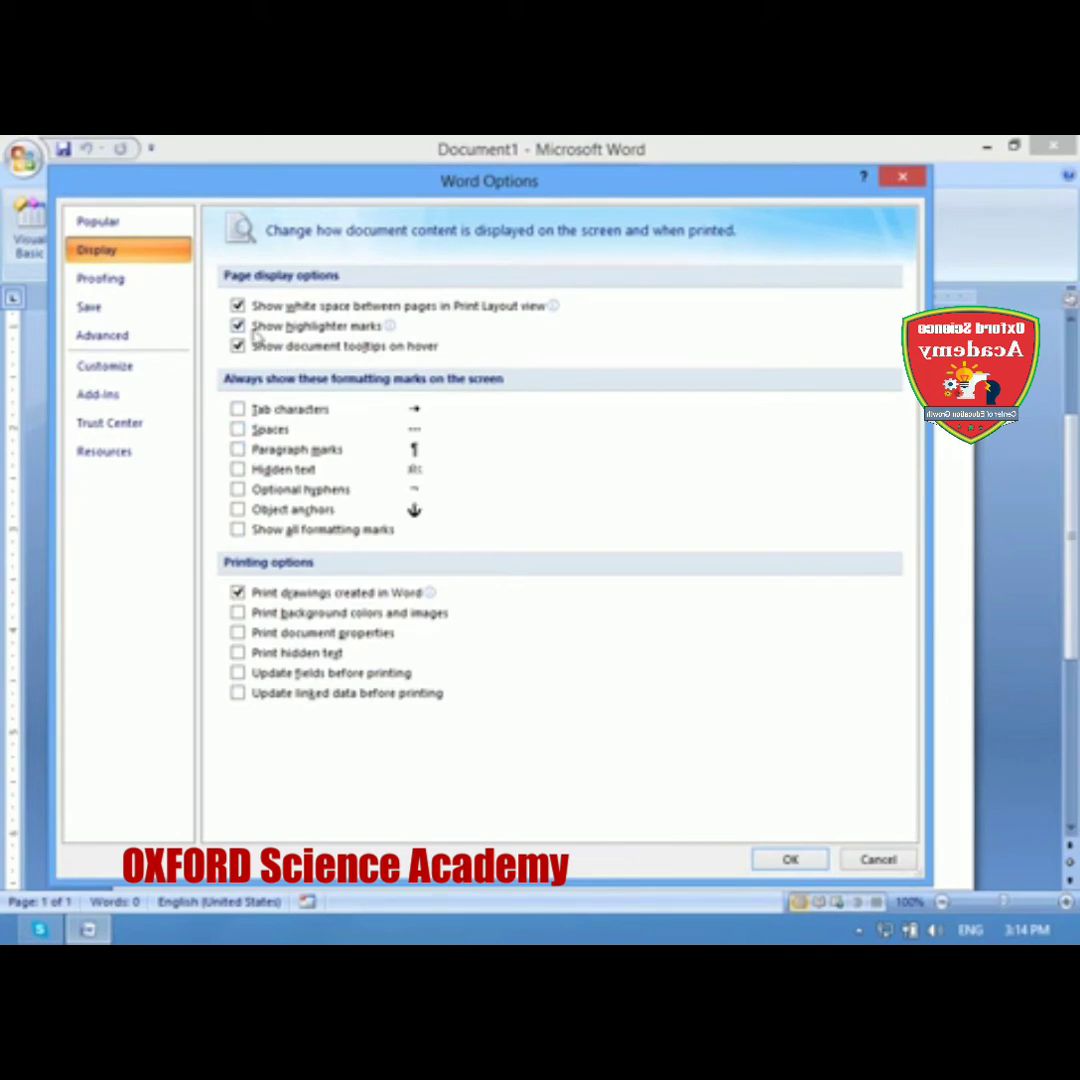
click(146, 278)
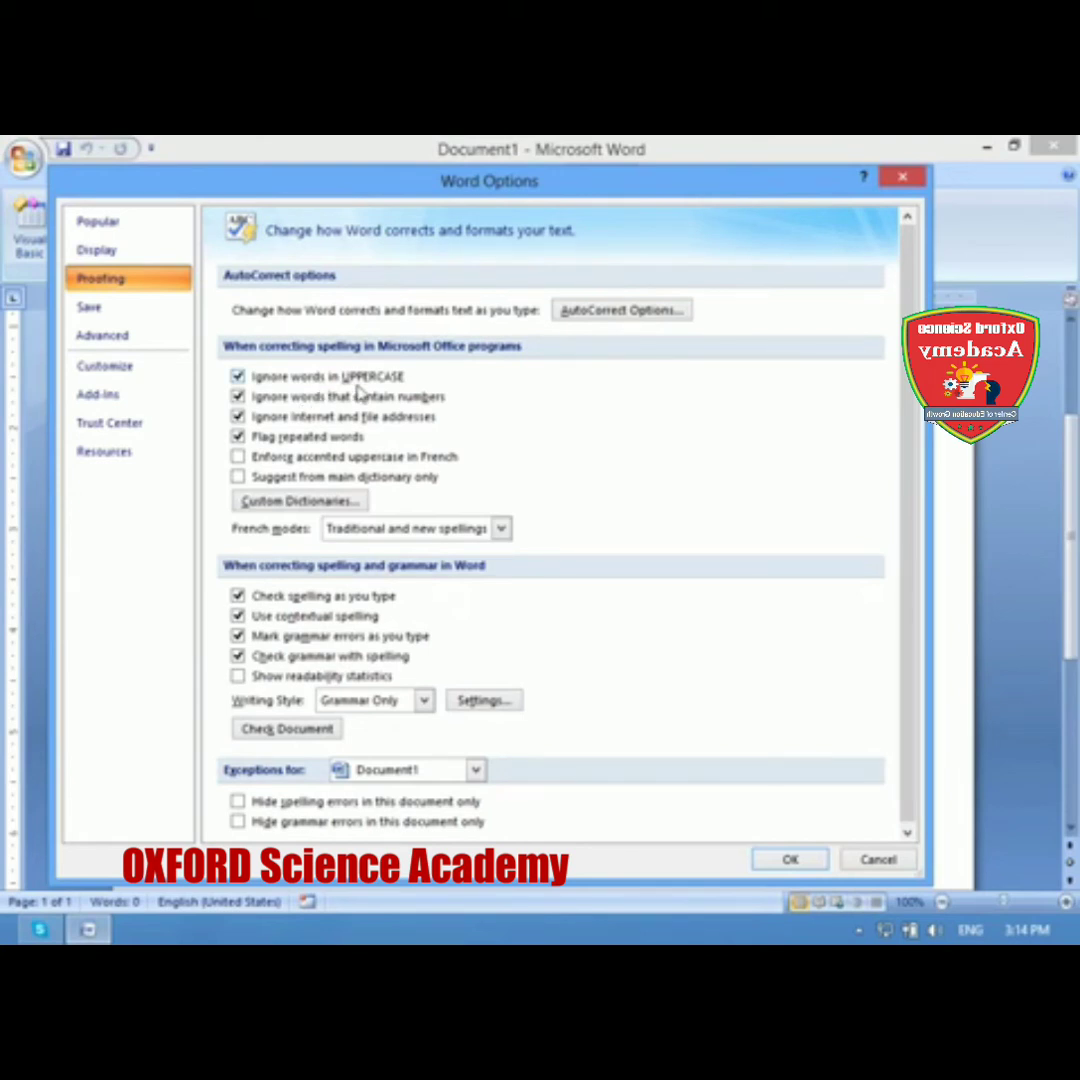
click(902, 177)
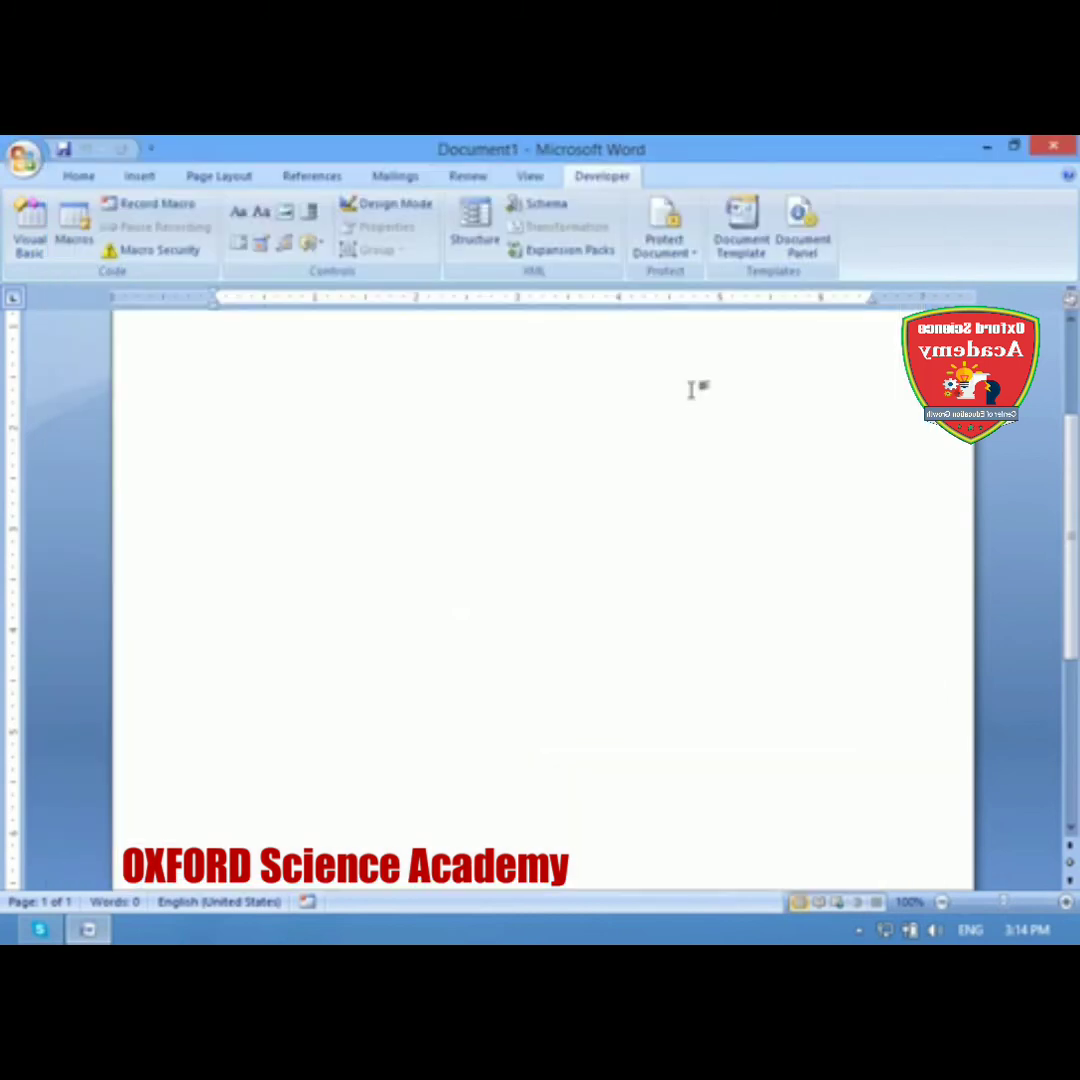
Step: Type two lines of random sample letters into the document
text(ABCSJDDBMCBNCBNBCBCNCBNCBNCB)
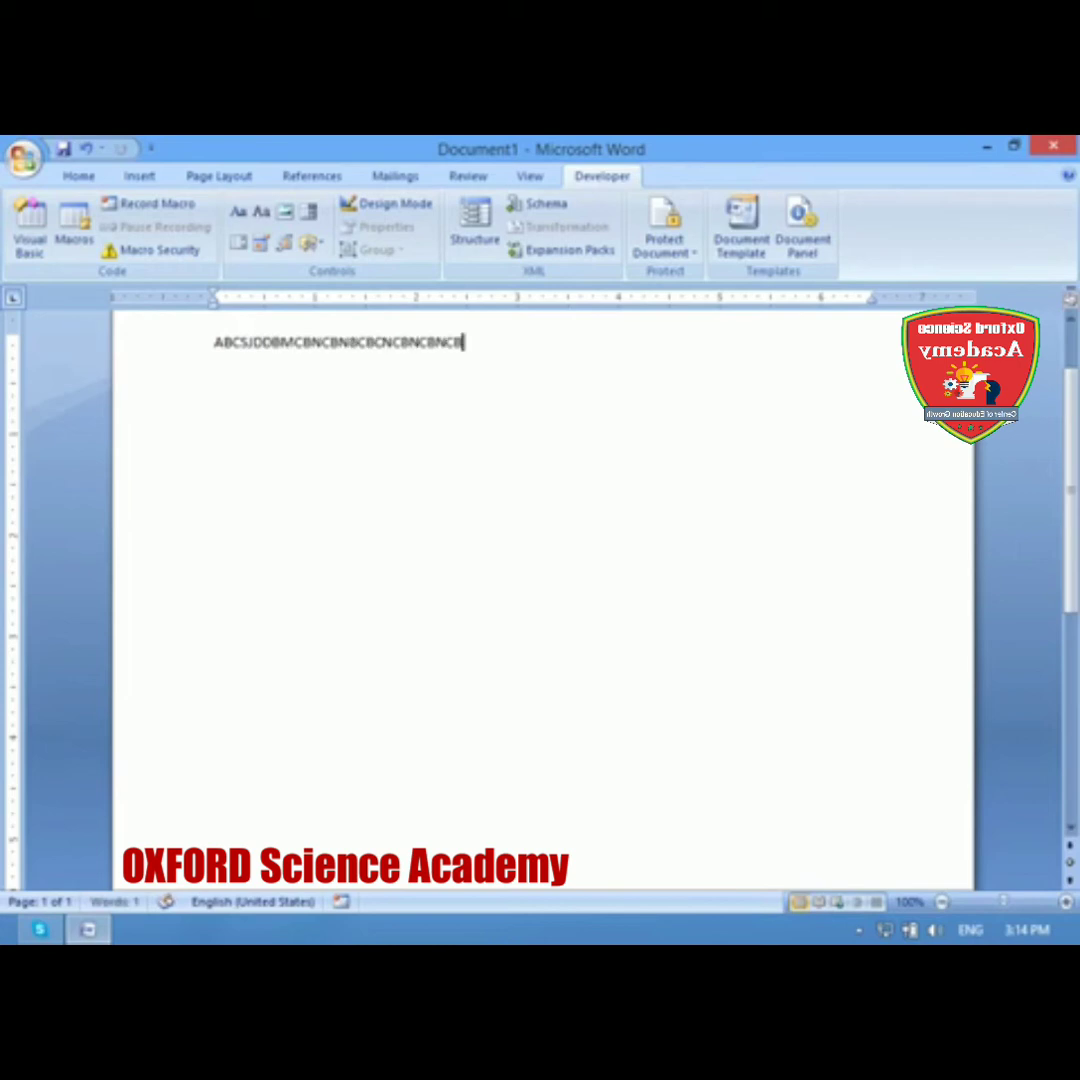
key(Return)
key(Return)
text(slkkdjfjsdjfbsdfn)
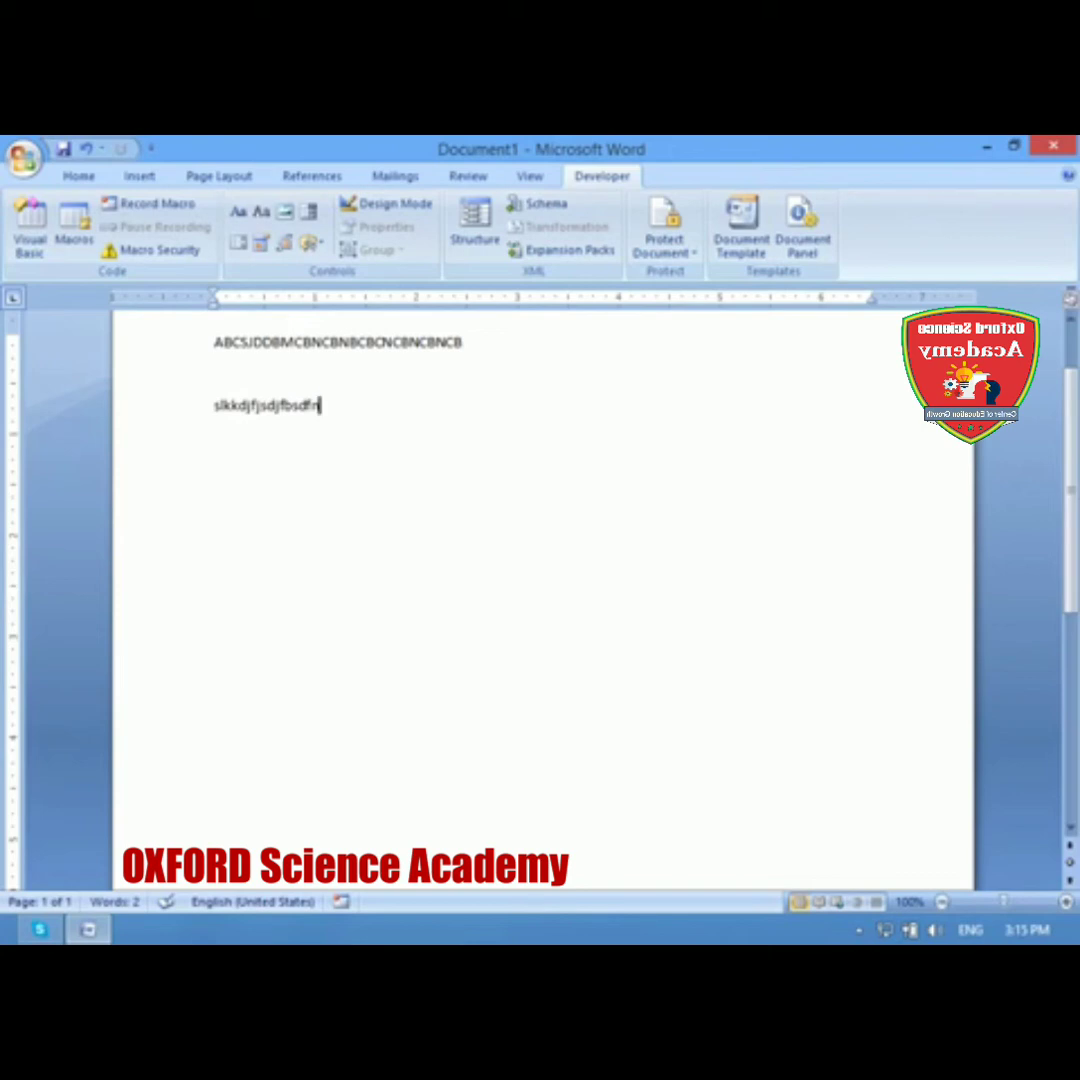
click(22, 157)
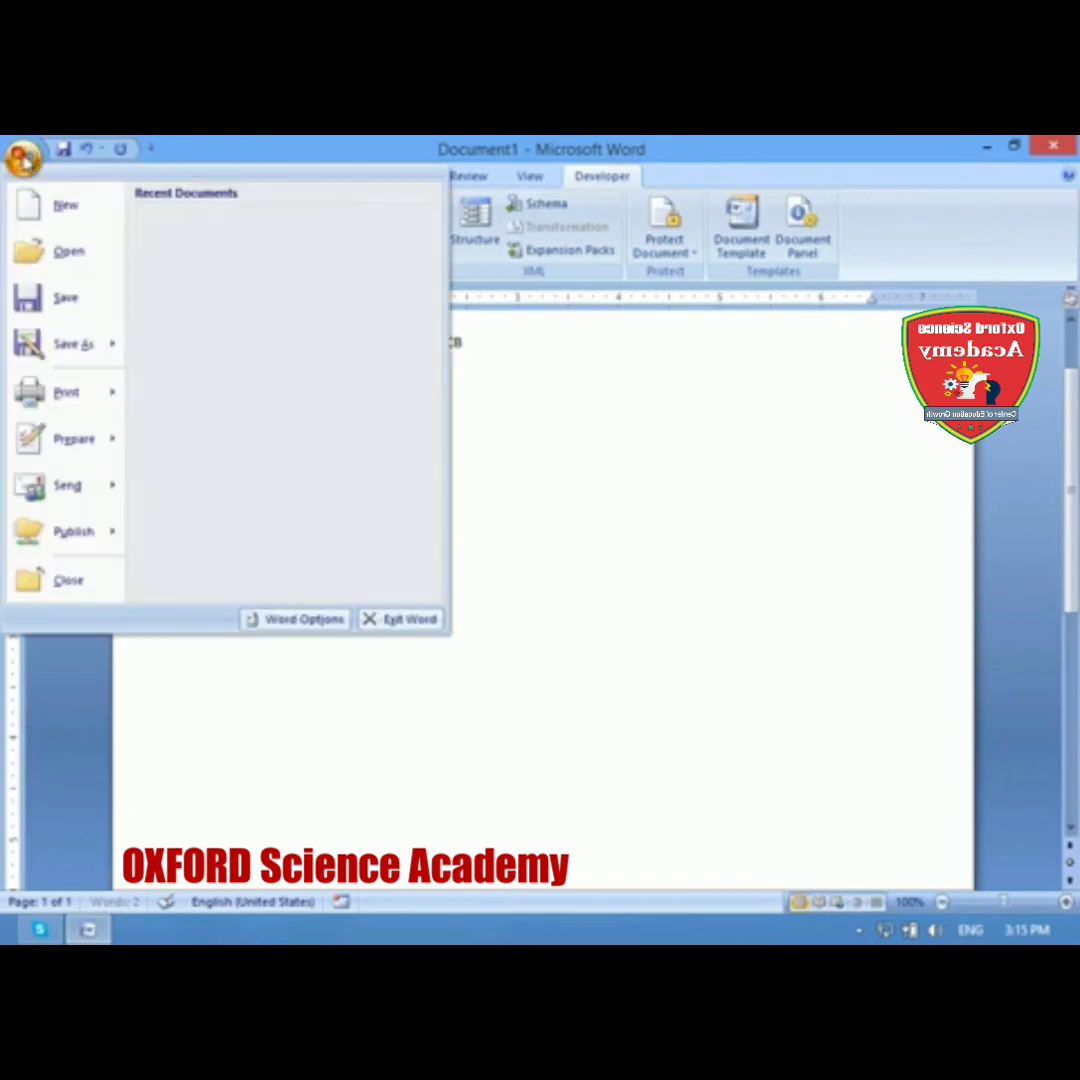
click(500, 442)
Step: Select all the text and overwrite it with the misspelled word 'Computerr'
key(ctrl+a)
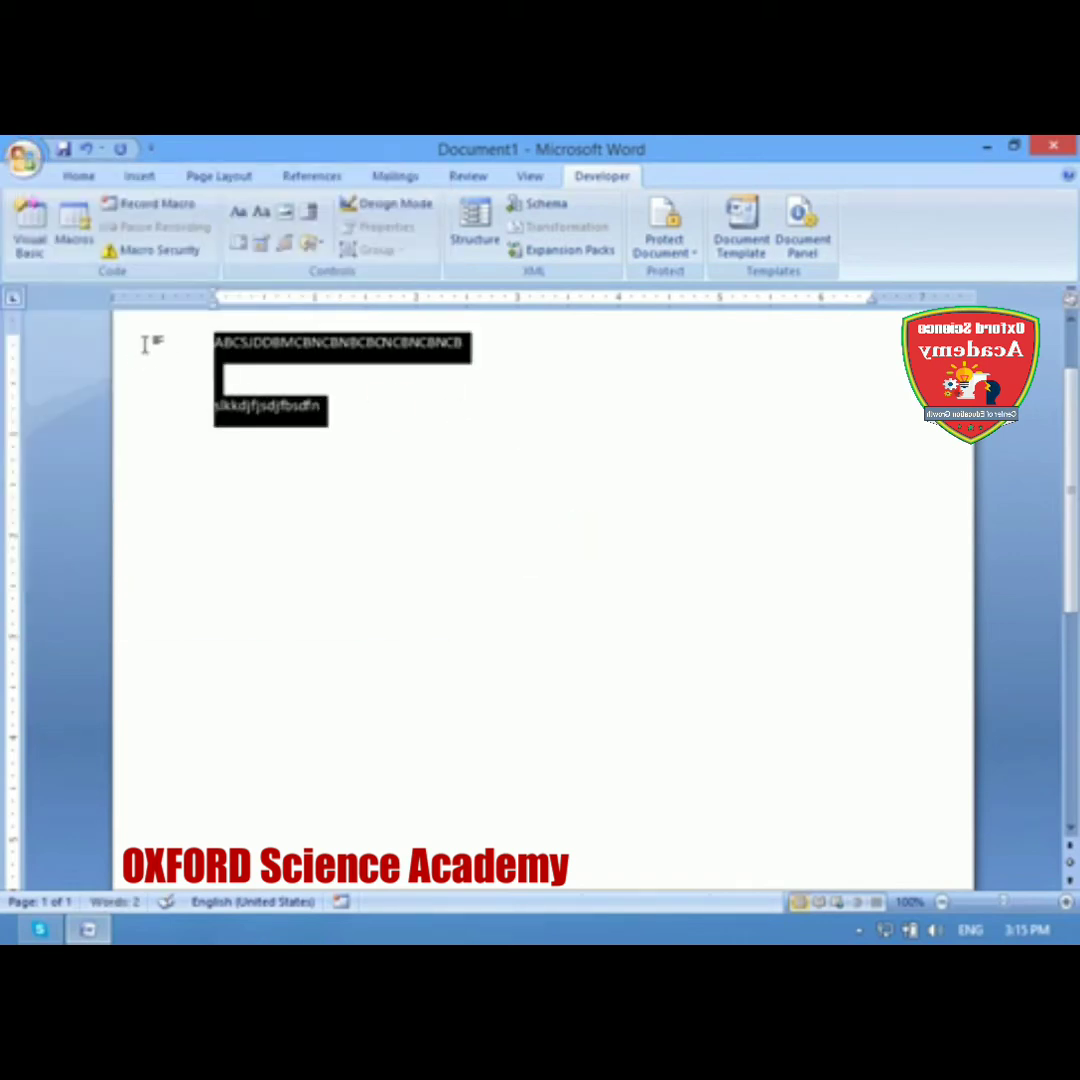
click(272, 405)
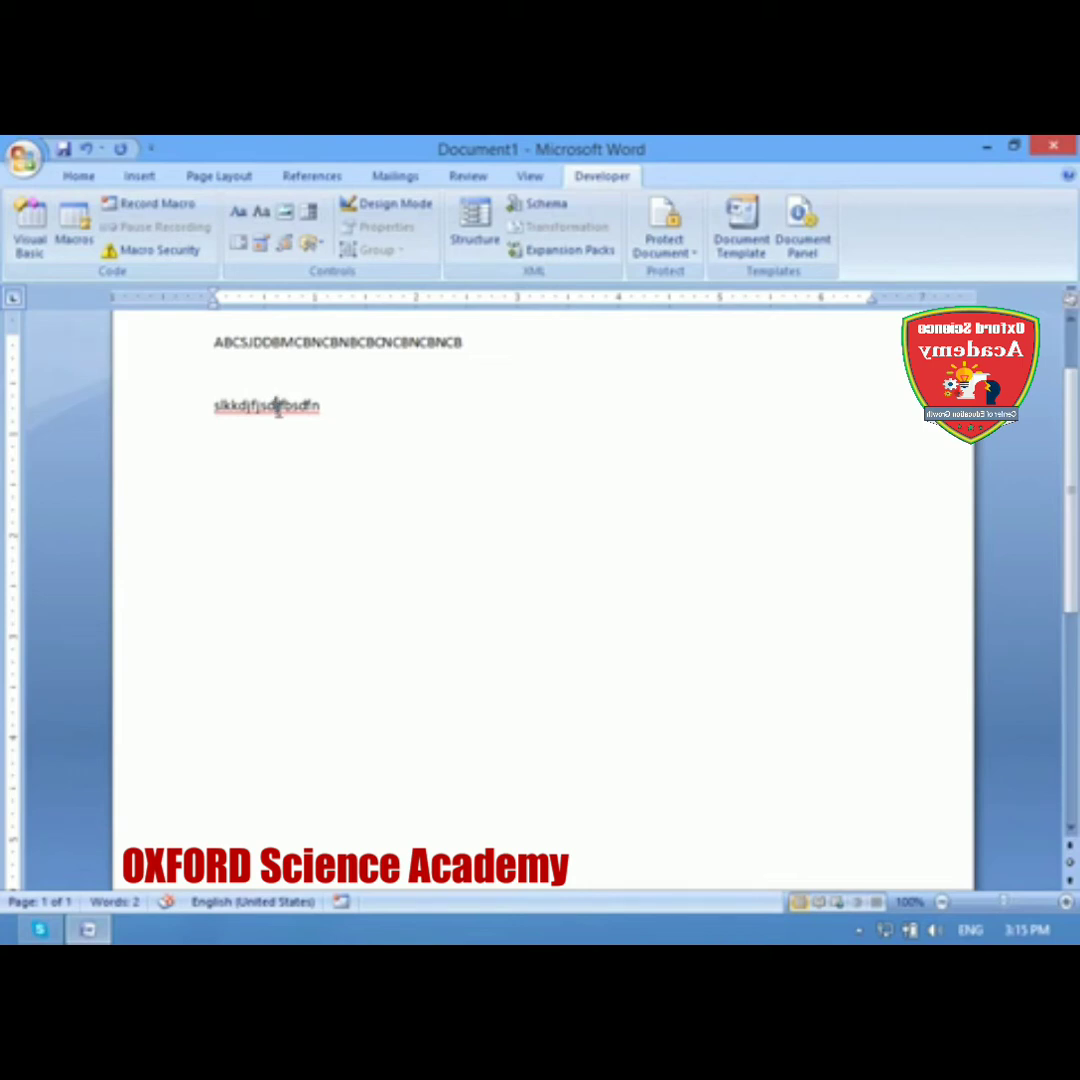
key(ctrl+a)
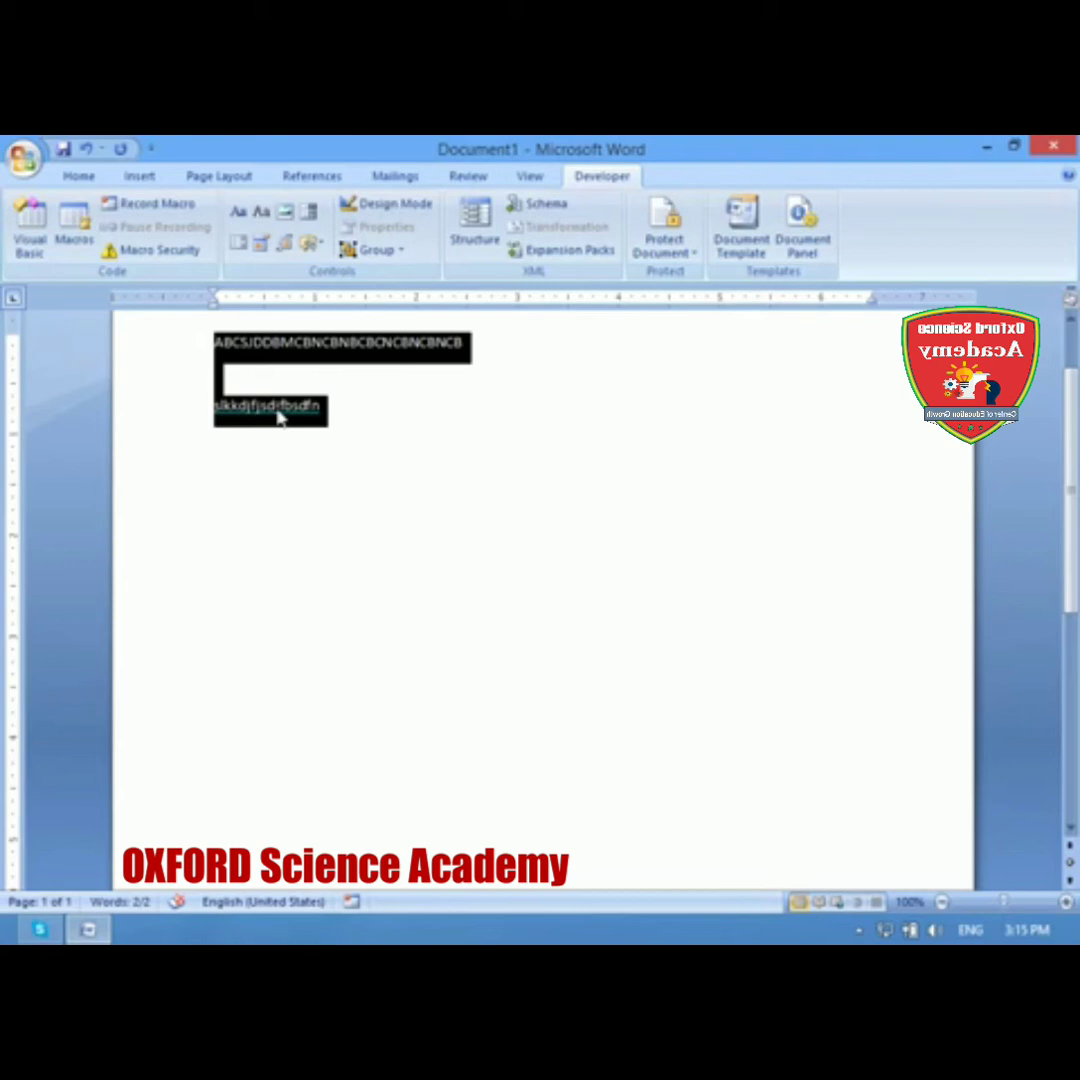
text(Computer)
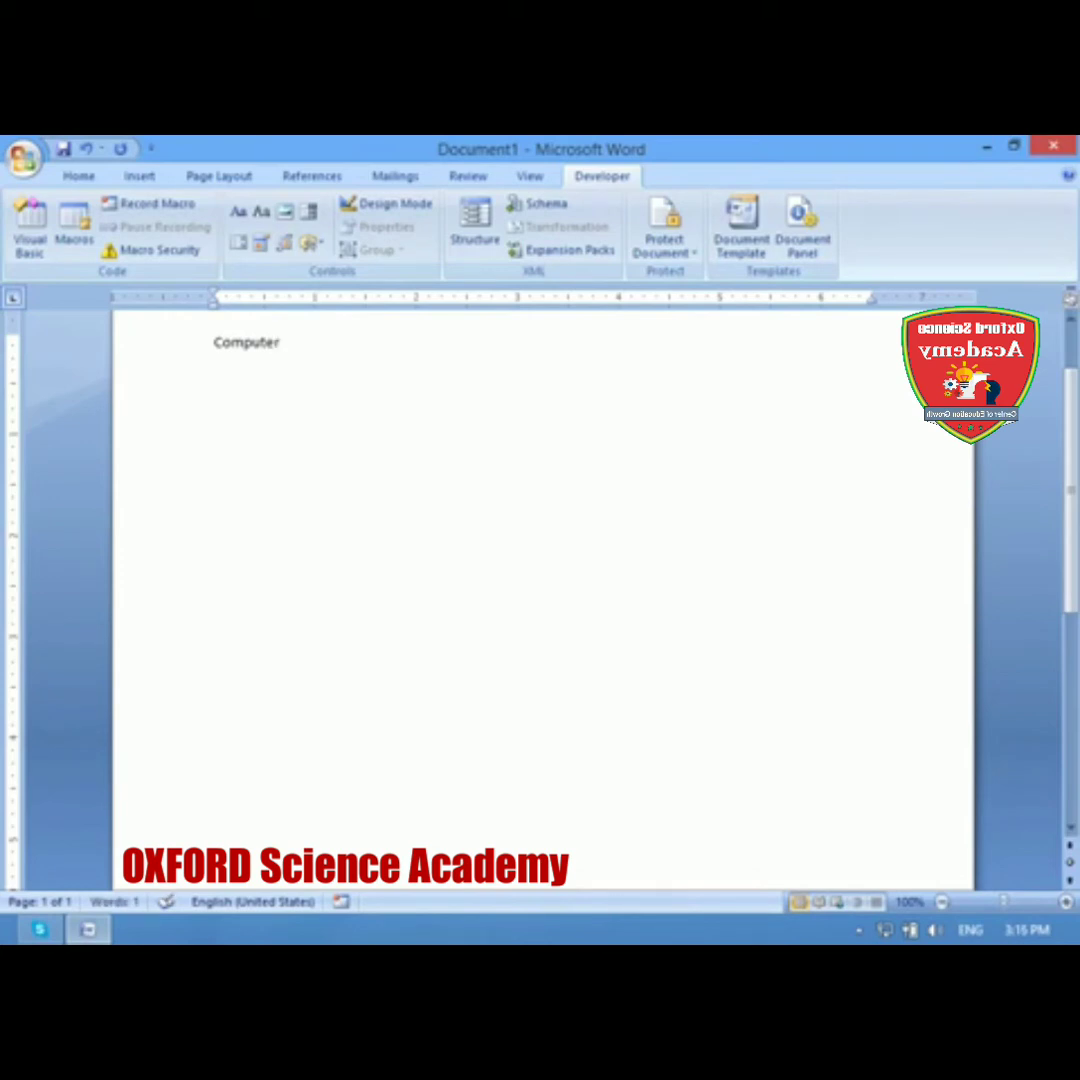
text(r)
Step: Correct 'Computerr' to Computer via spelling suggestions, then retype it as 'Computeer' and select it
right_click(259, 346)
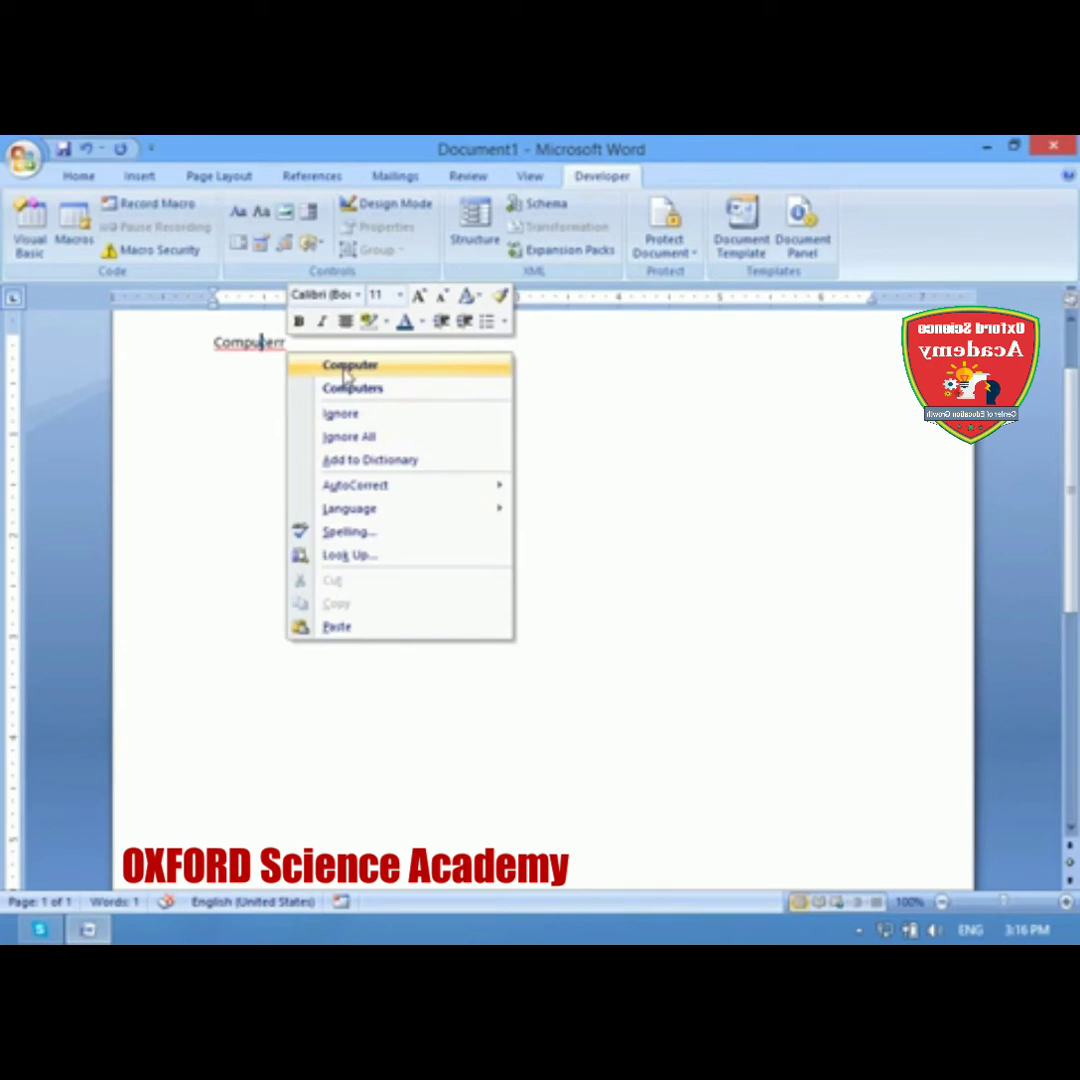
click(347, 367)
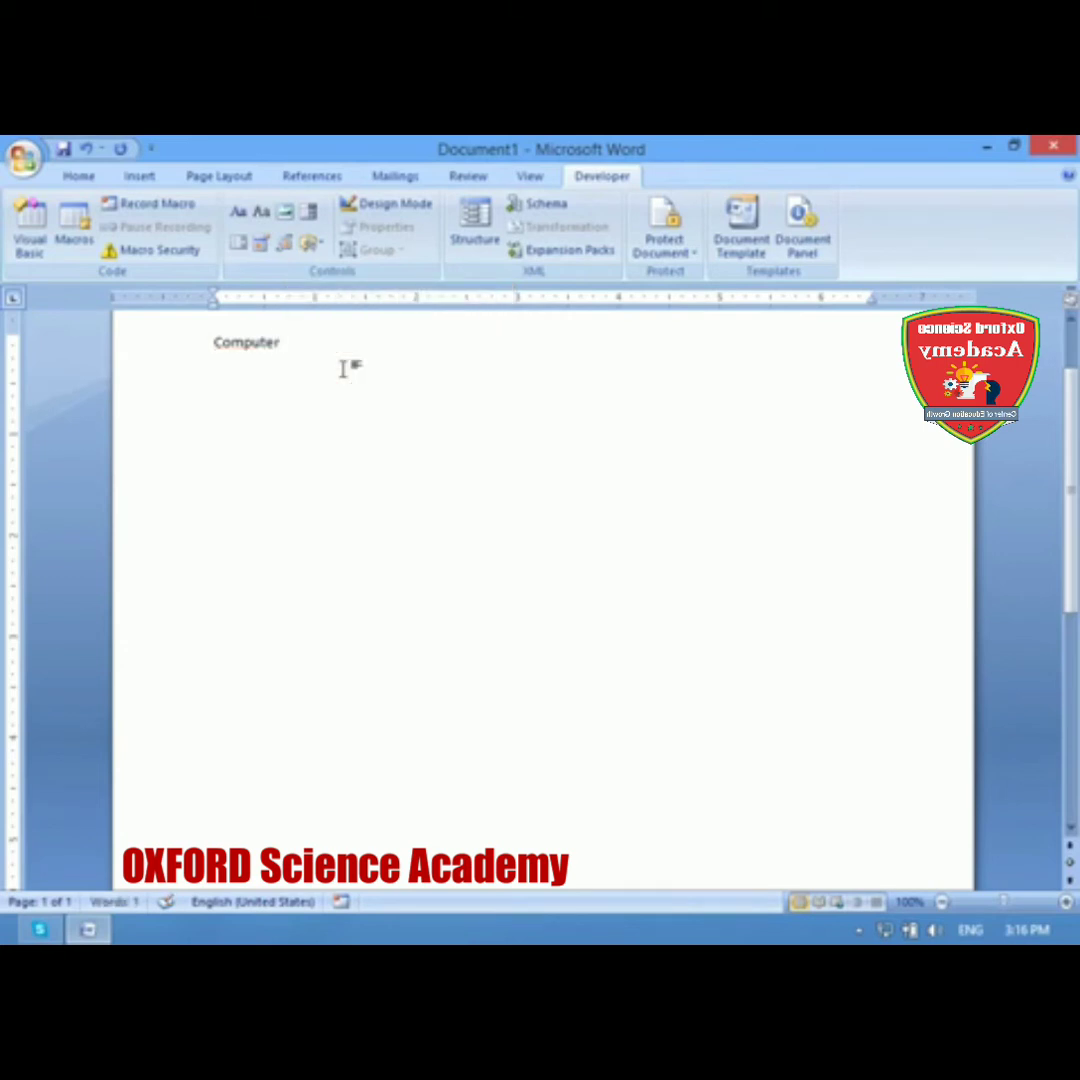
key(BackSpace)
text(er)
double_click(298, 345)
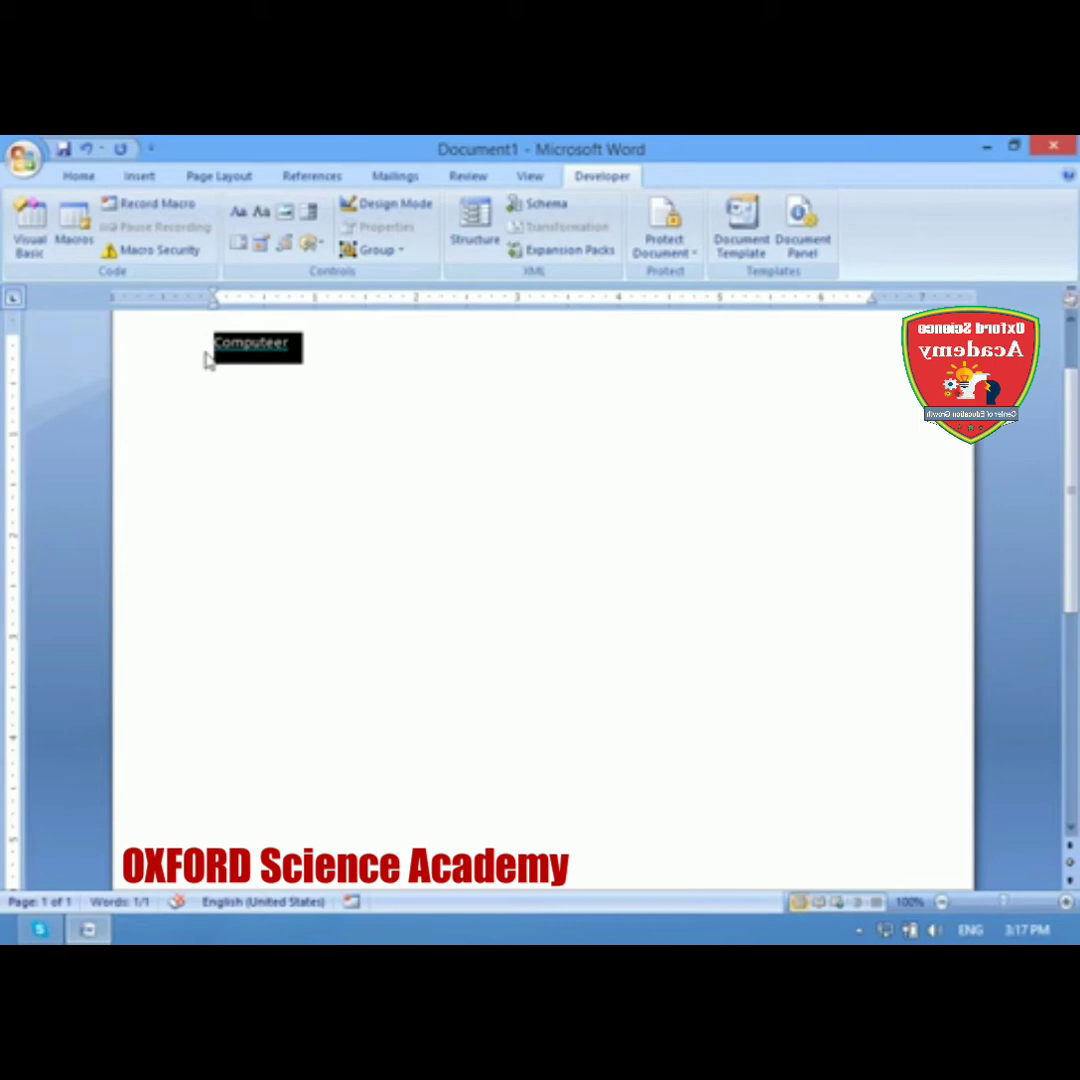
Step: Replace Computeer by typing COMPUTERR in all capitals
text(COMPUTER)
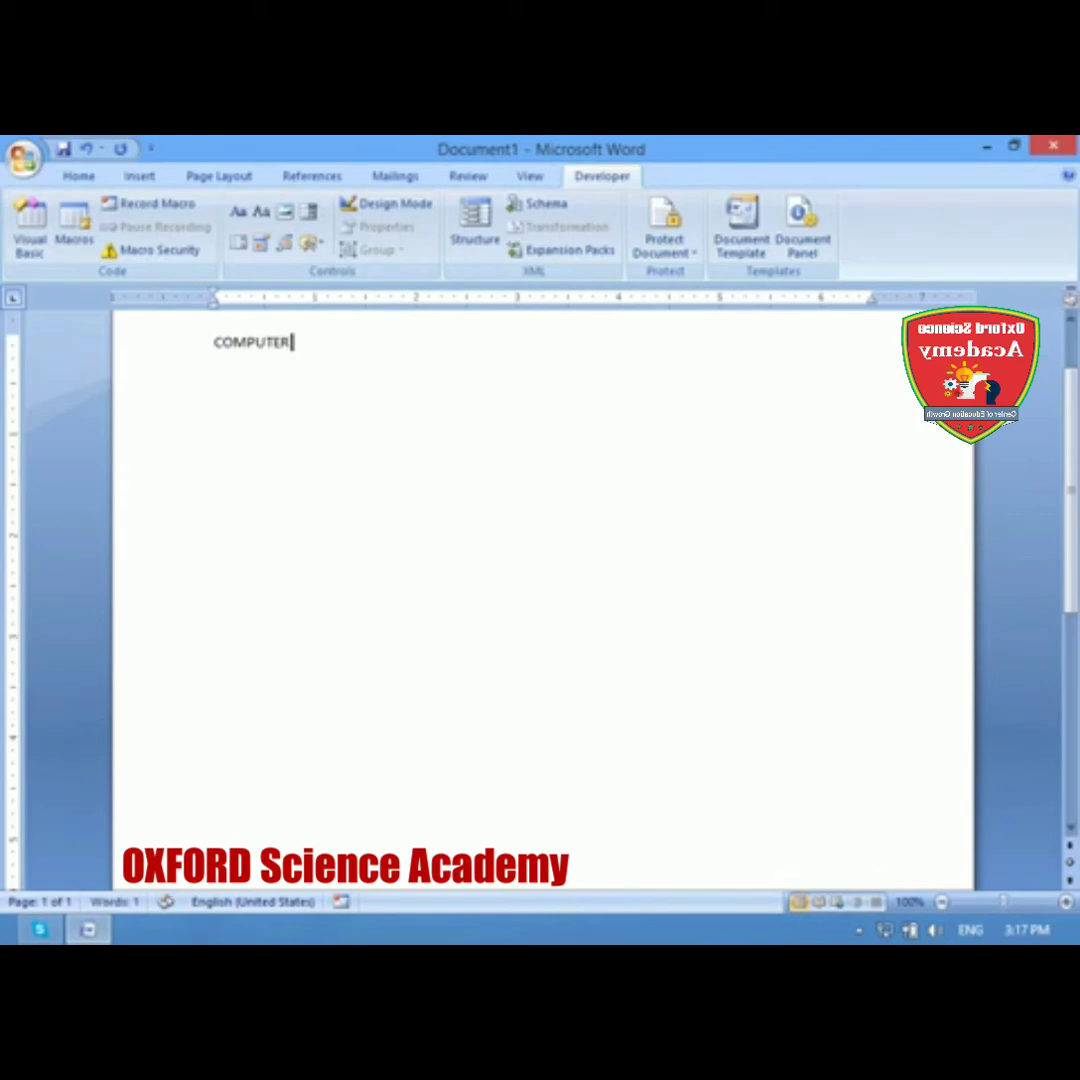
text(R)
Step: Turn off the 'Ignore words in UPPERCASE' proofing option in Word Options
click(22, 155)
click(292, 619)
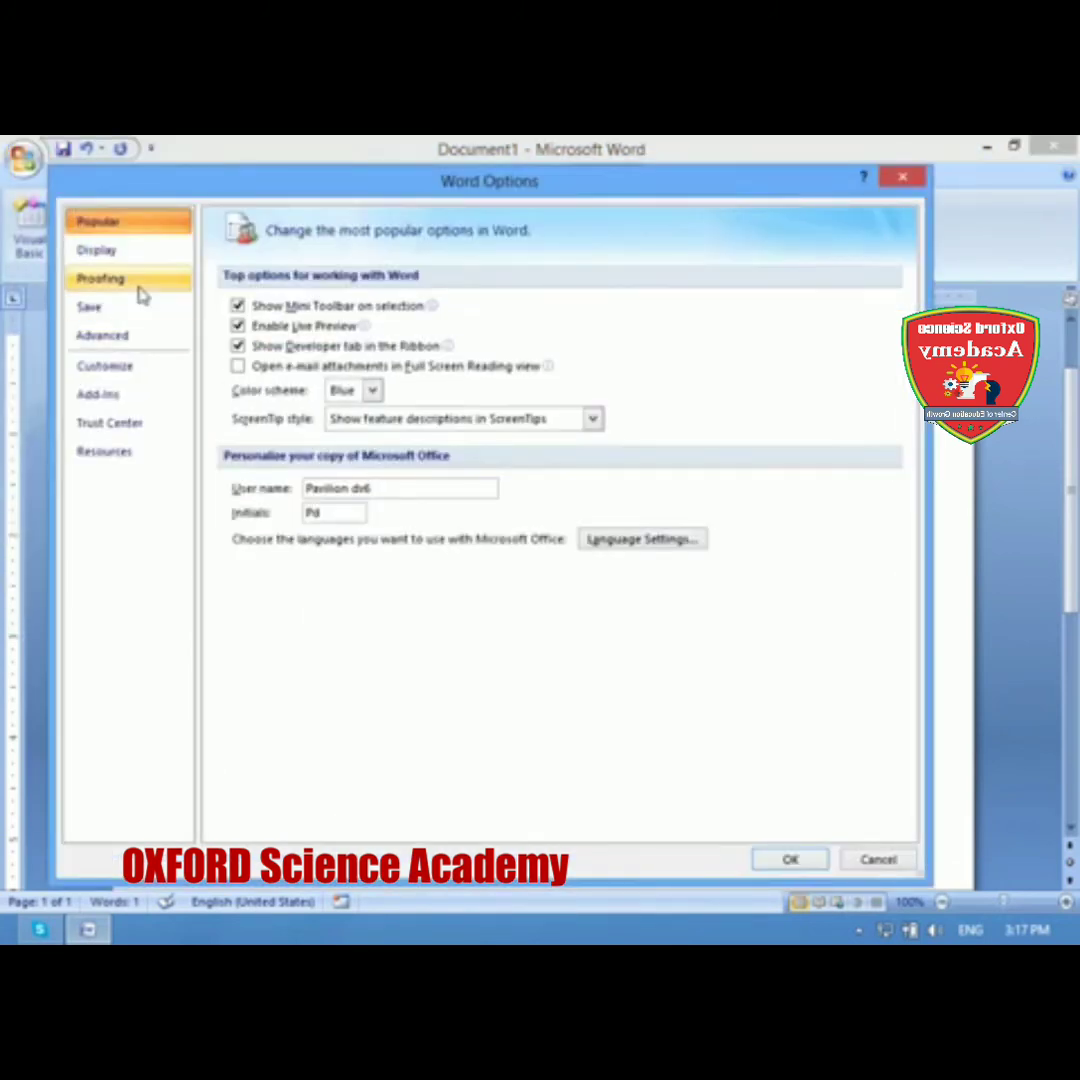
click(137, 285)
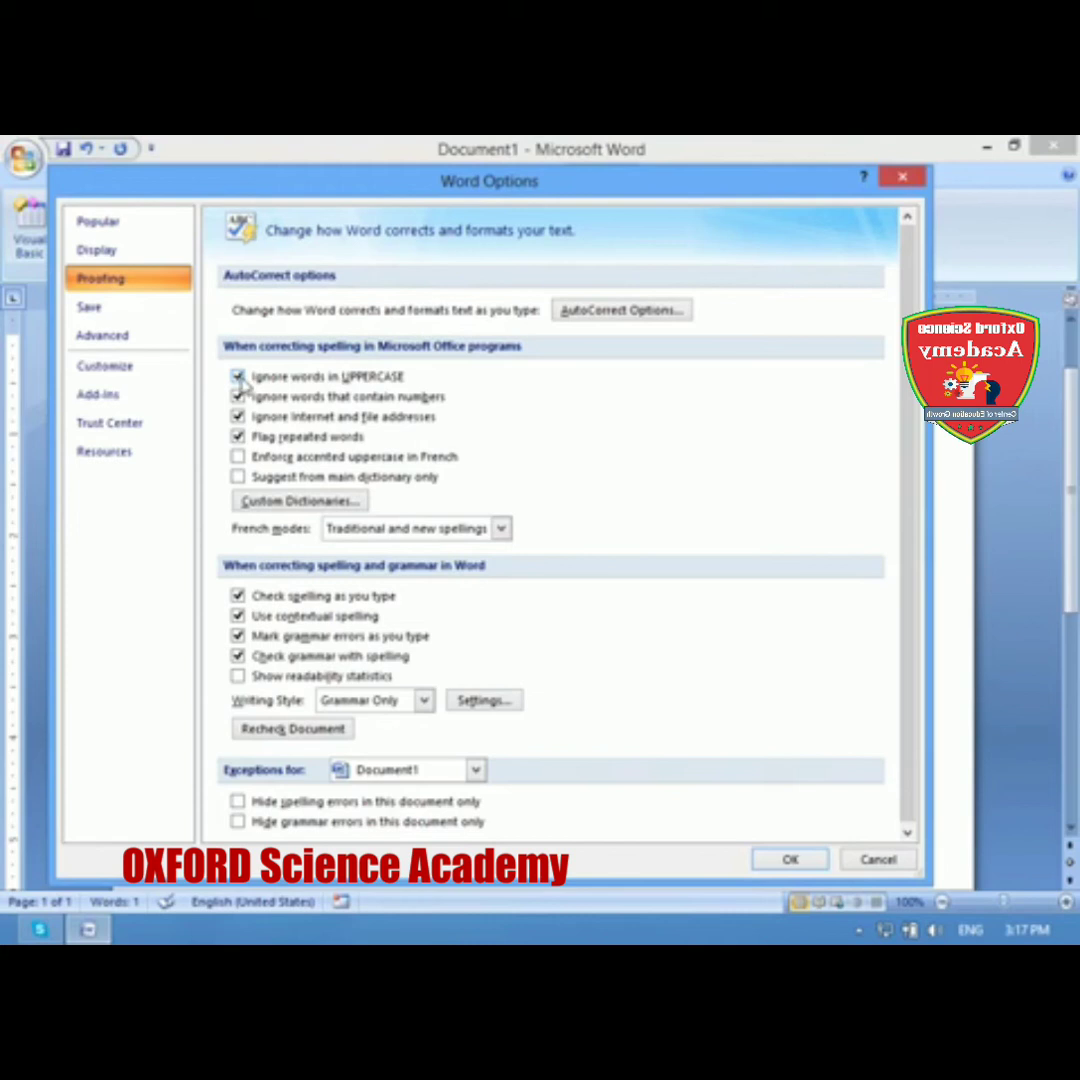
click(238, 377)
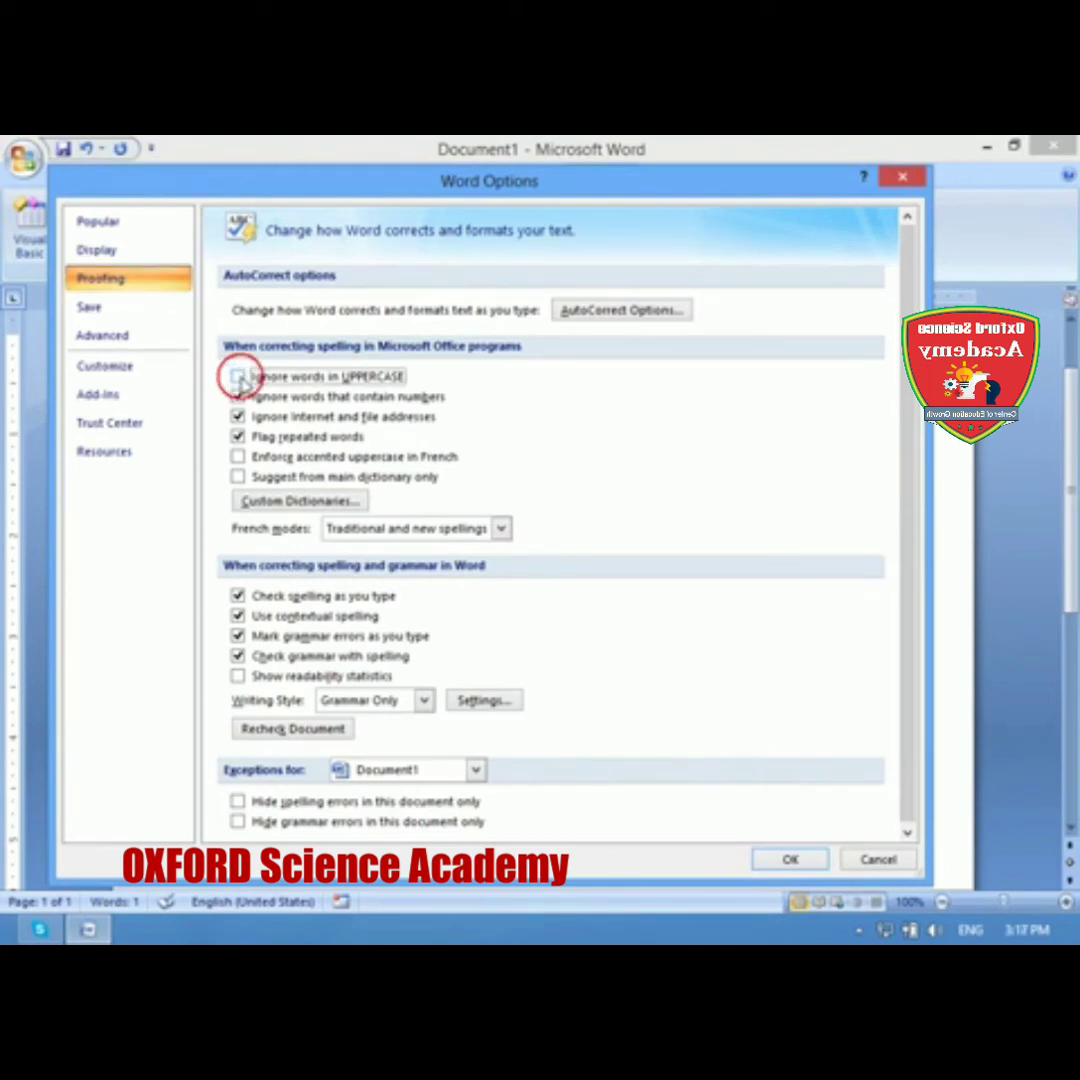
click(770, 864)
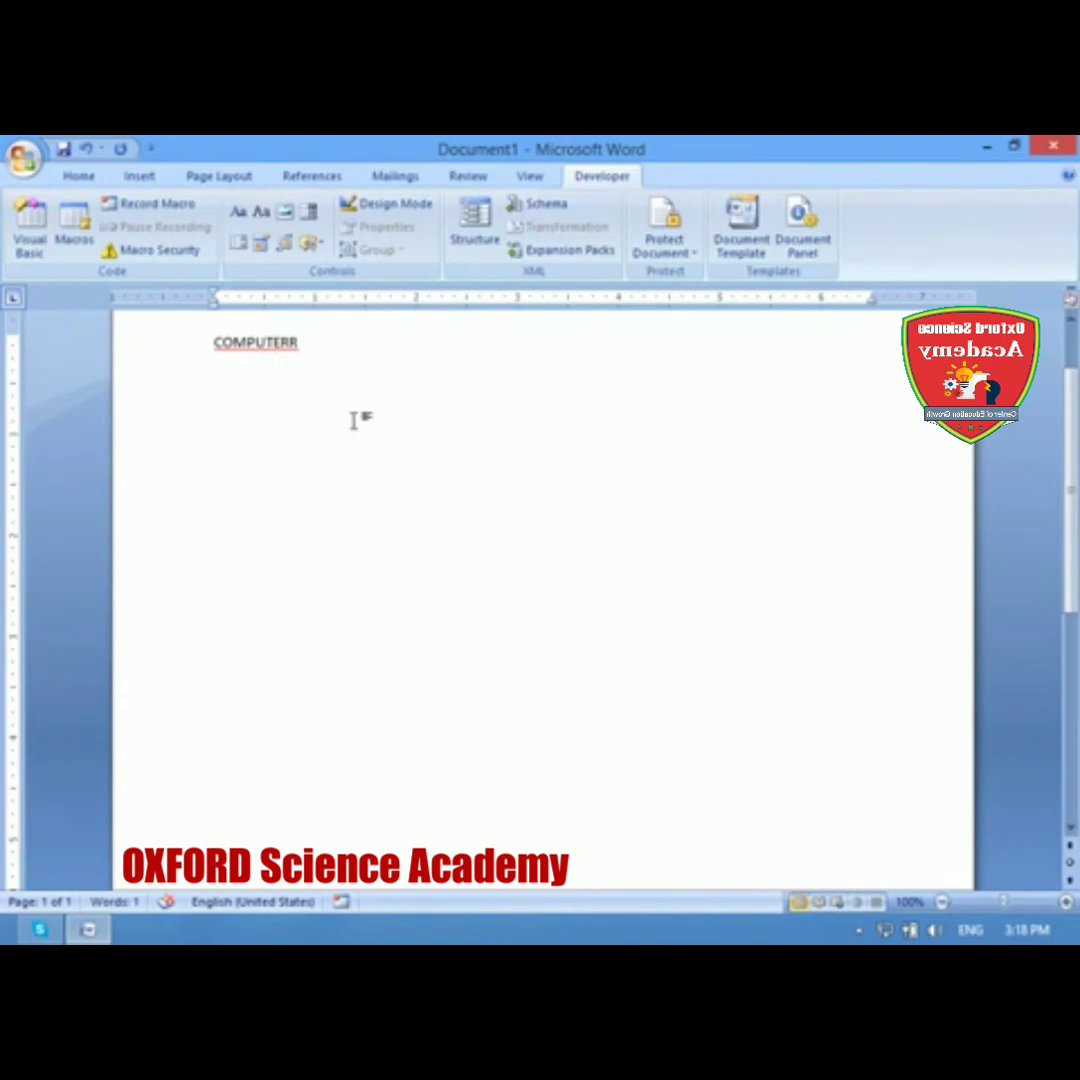
Step: Backspace away the extra character so COMPUTERR reads COMPUTER
key(BackSpace)
key(BackSpace)
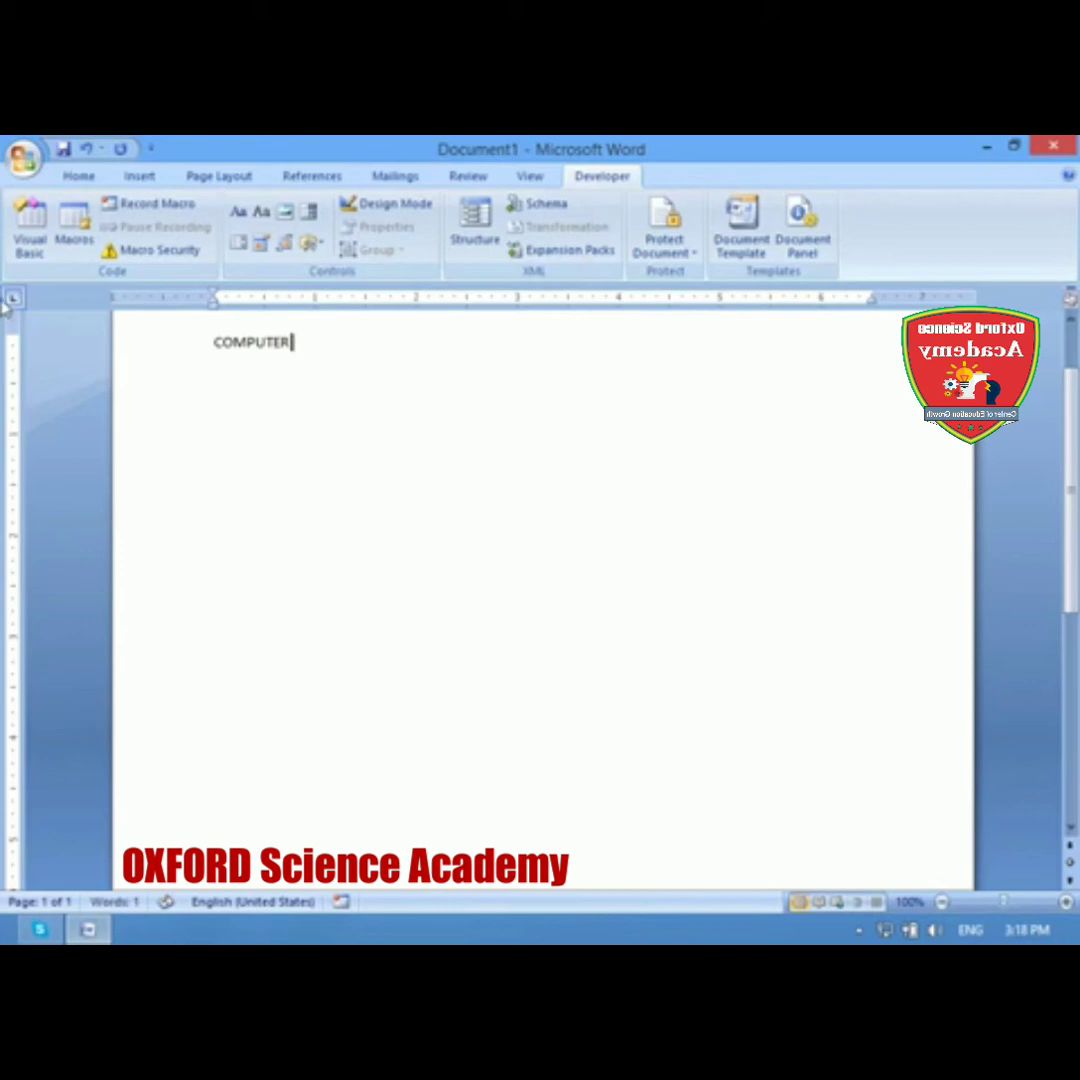
click(22, 157)
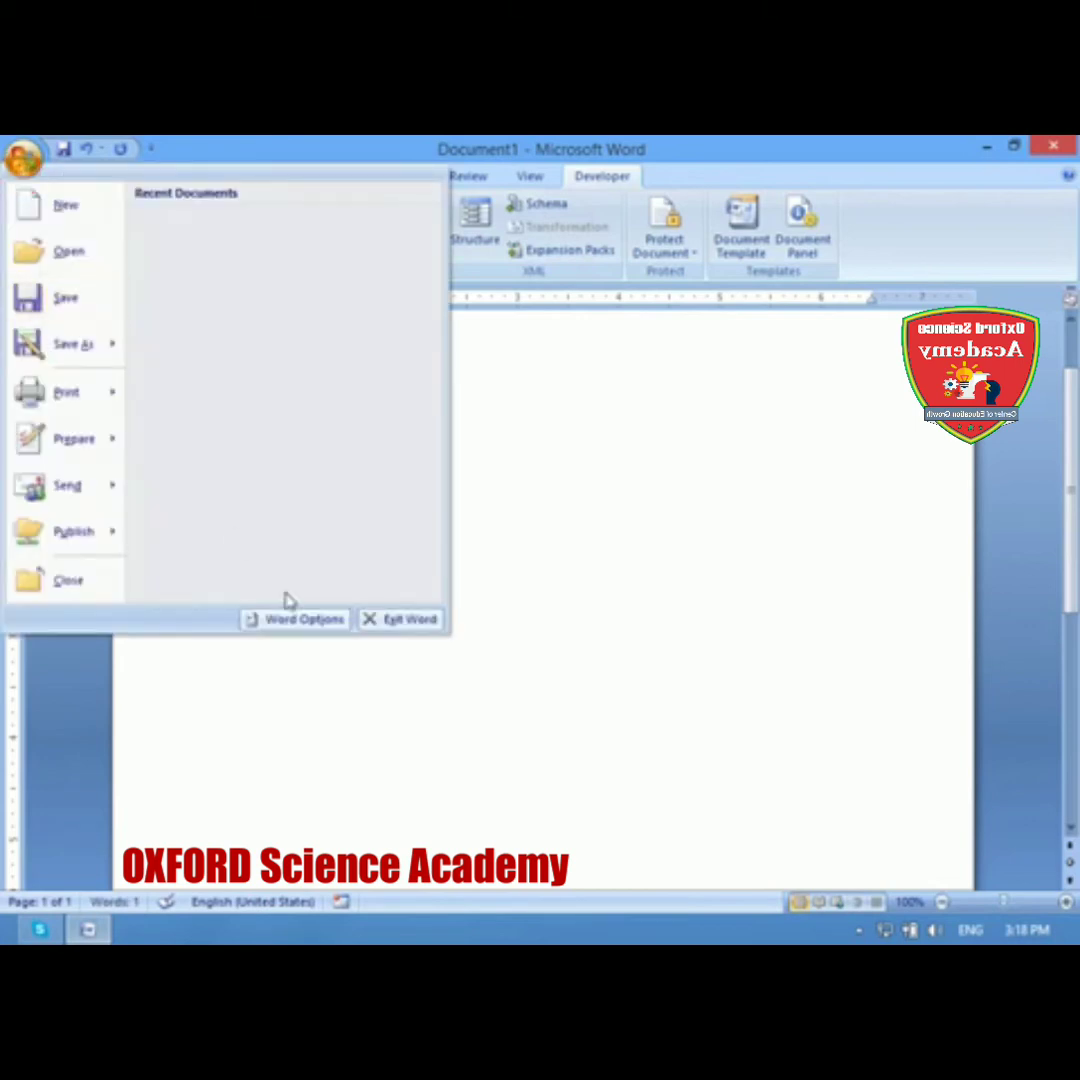
Step: Review the Proofing settings without changes, then add 1 so the word reads COMPUTER1
click(292, 619)
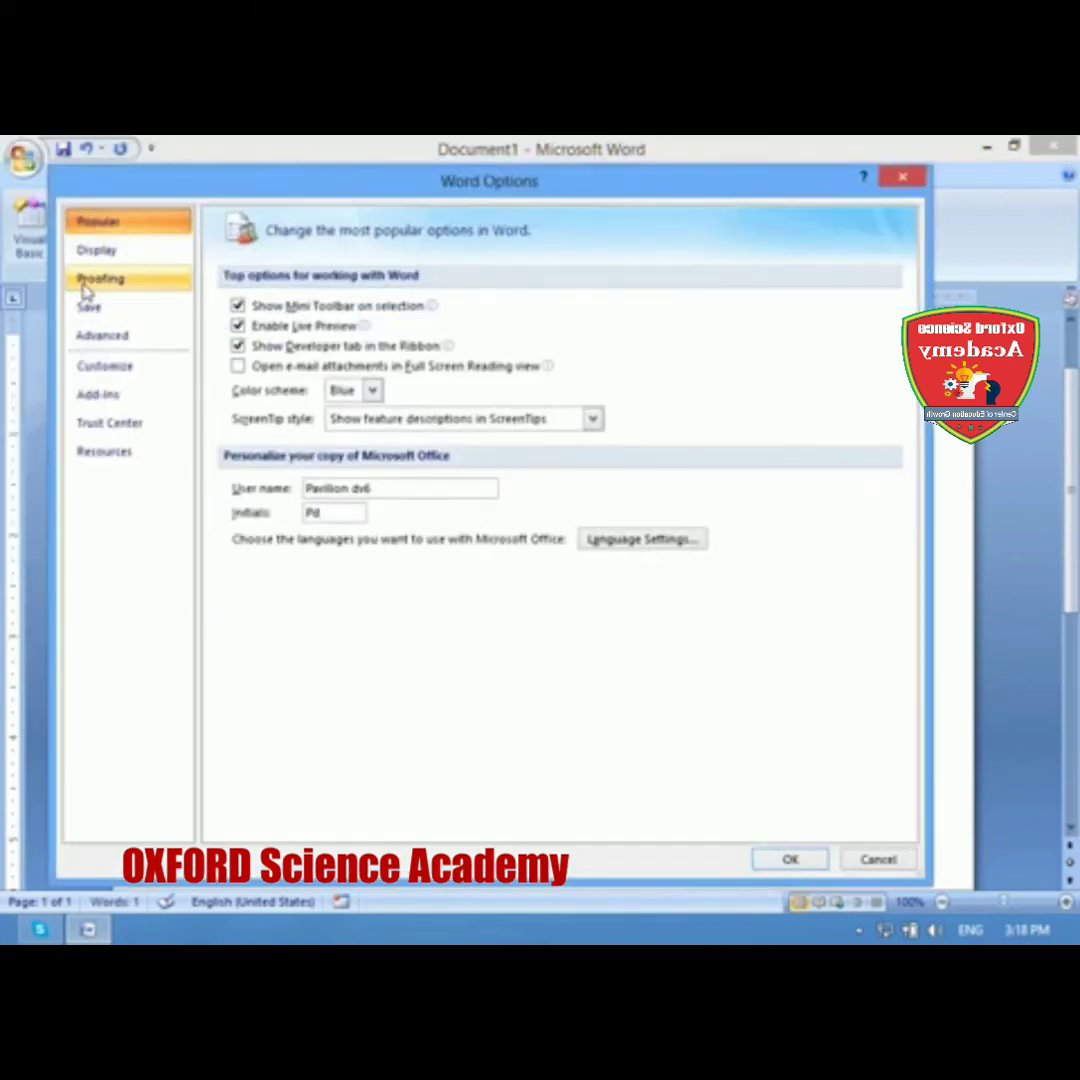
click(92, 278)
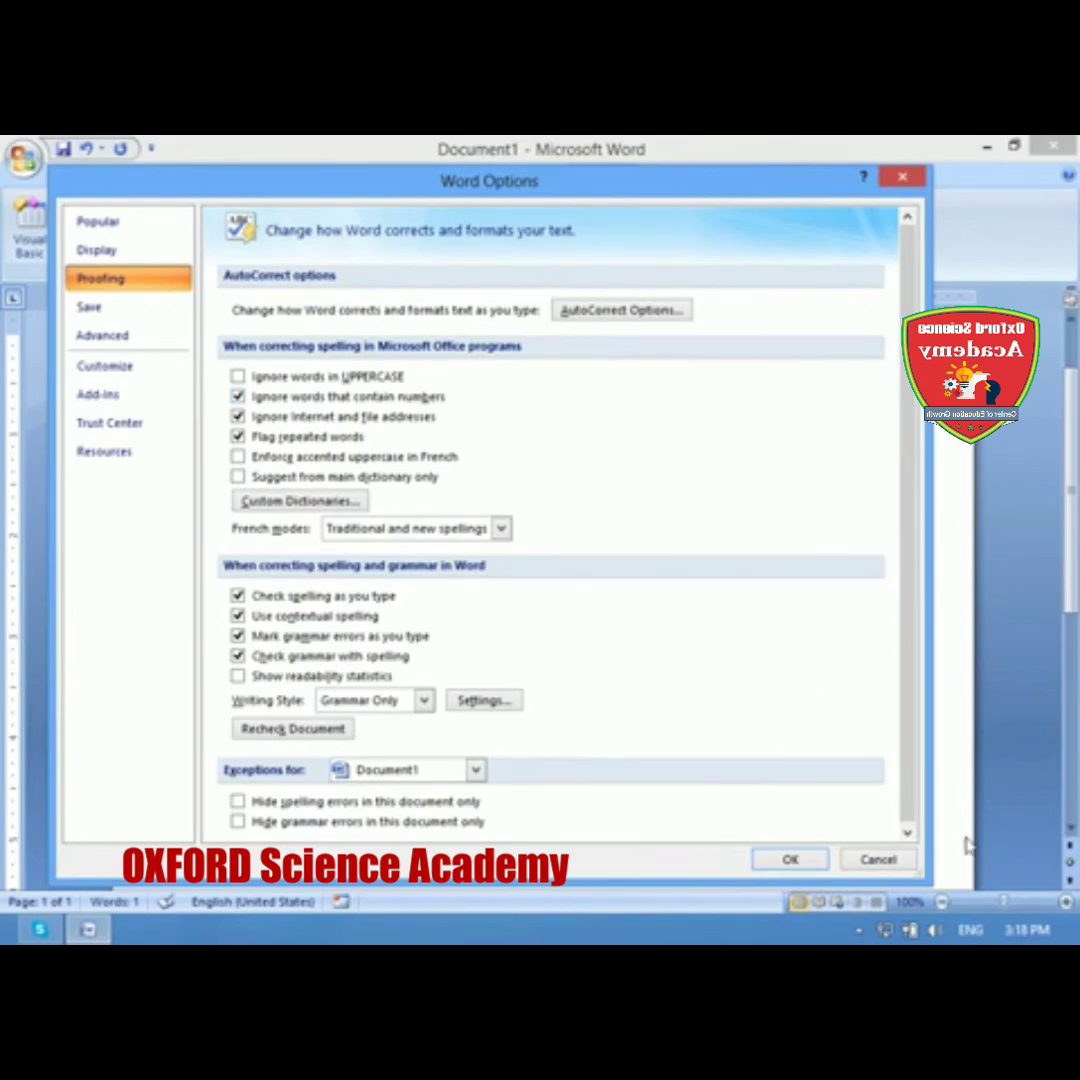
key(Return)
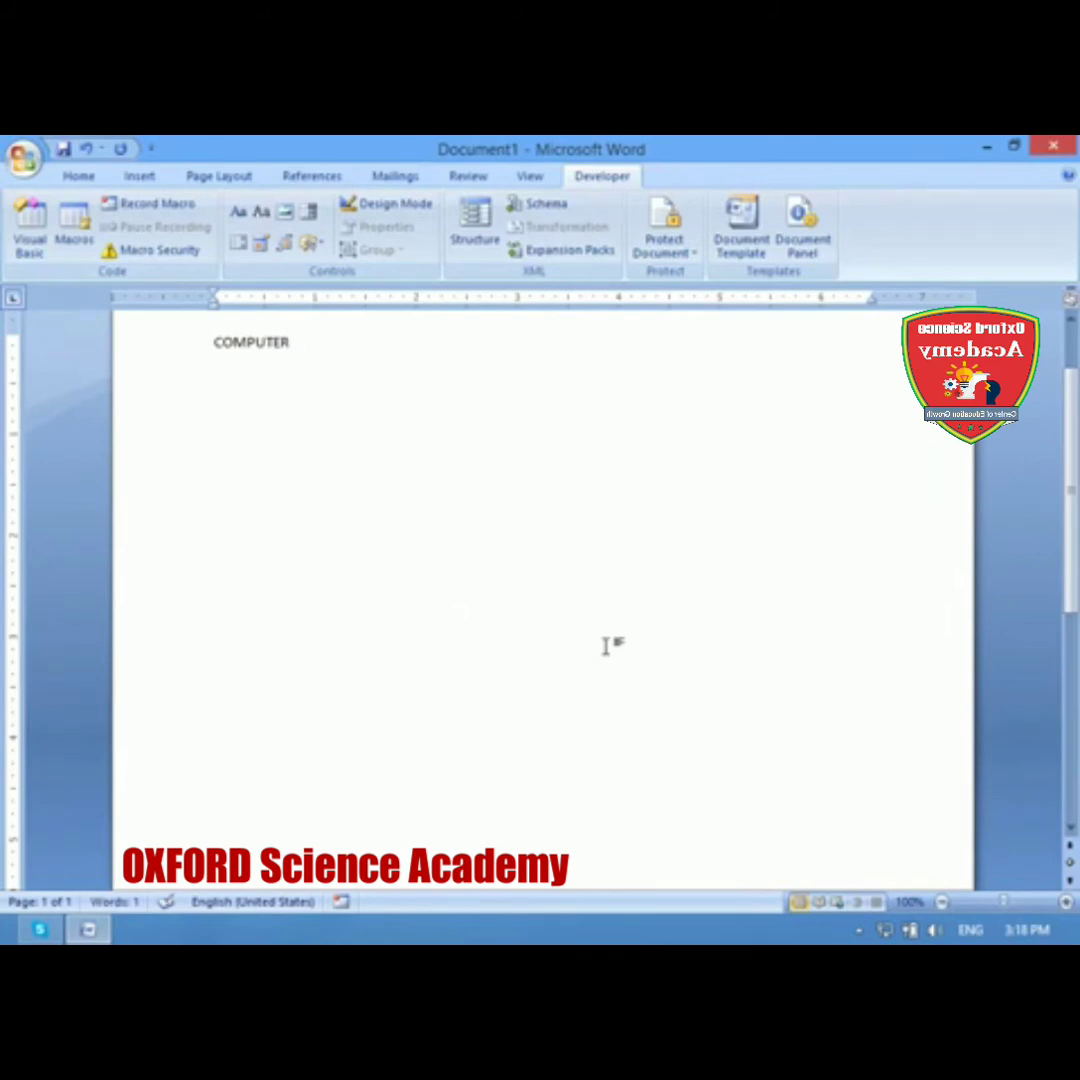
text(1)
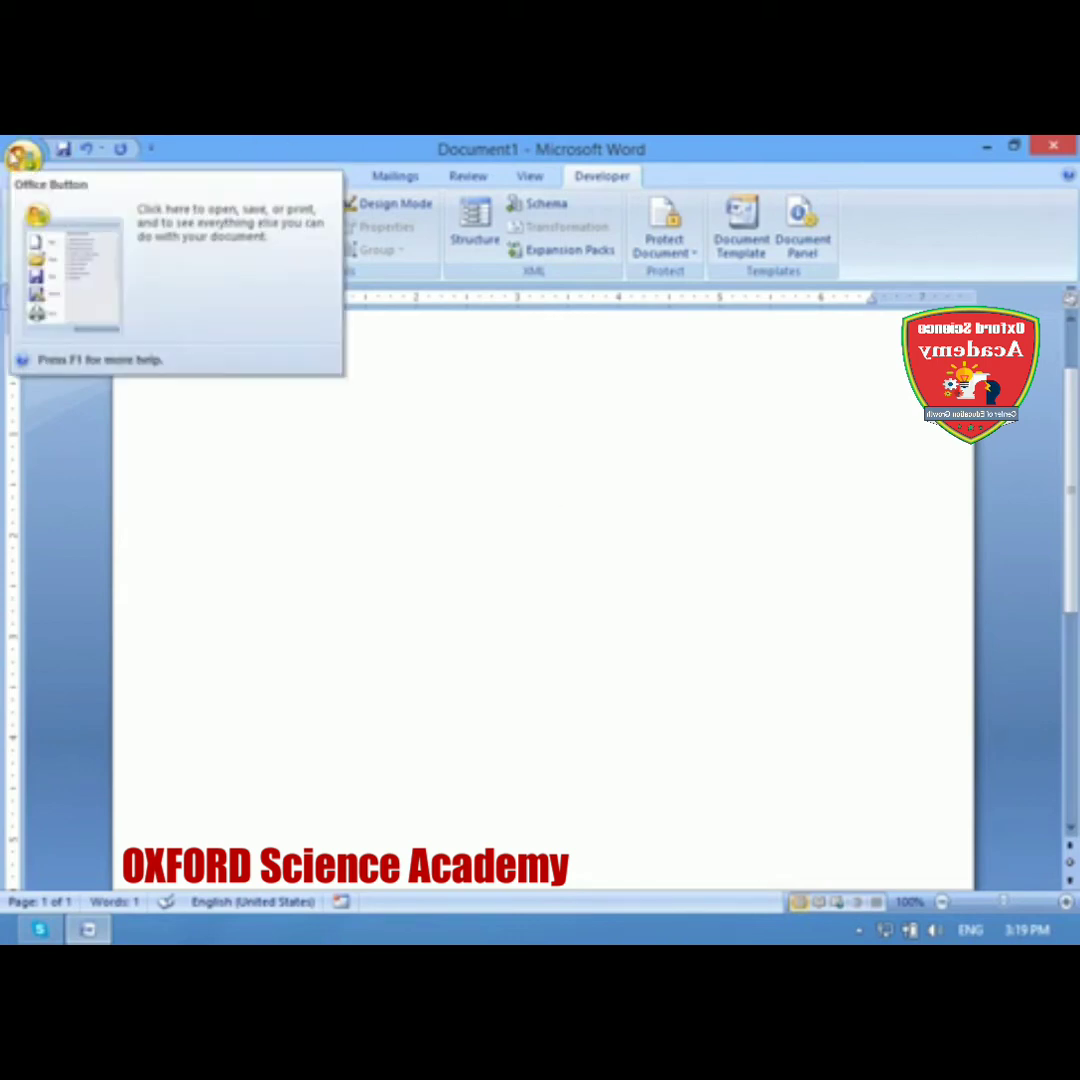
click(14, 156)
mouse_move(70, 344)
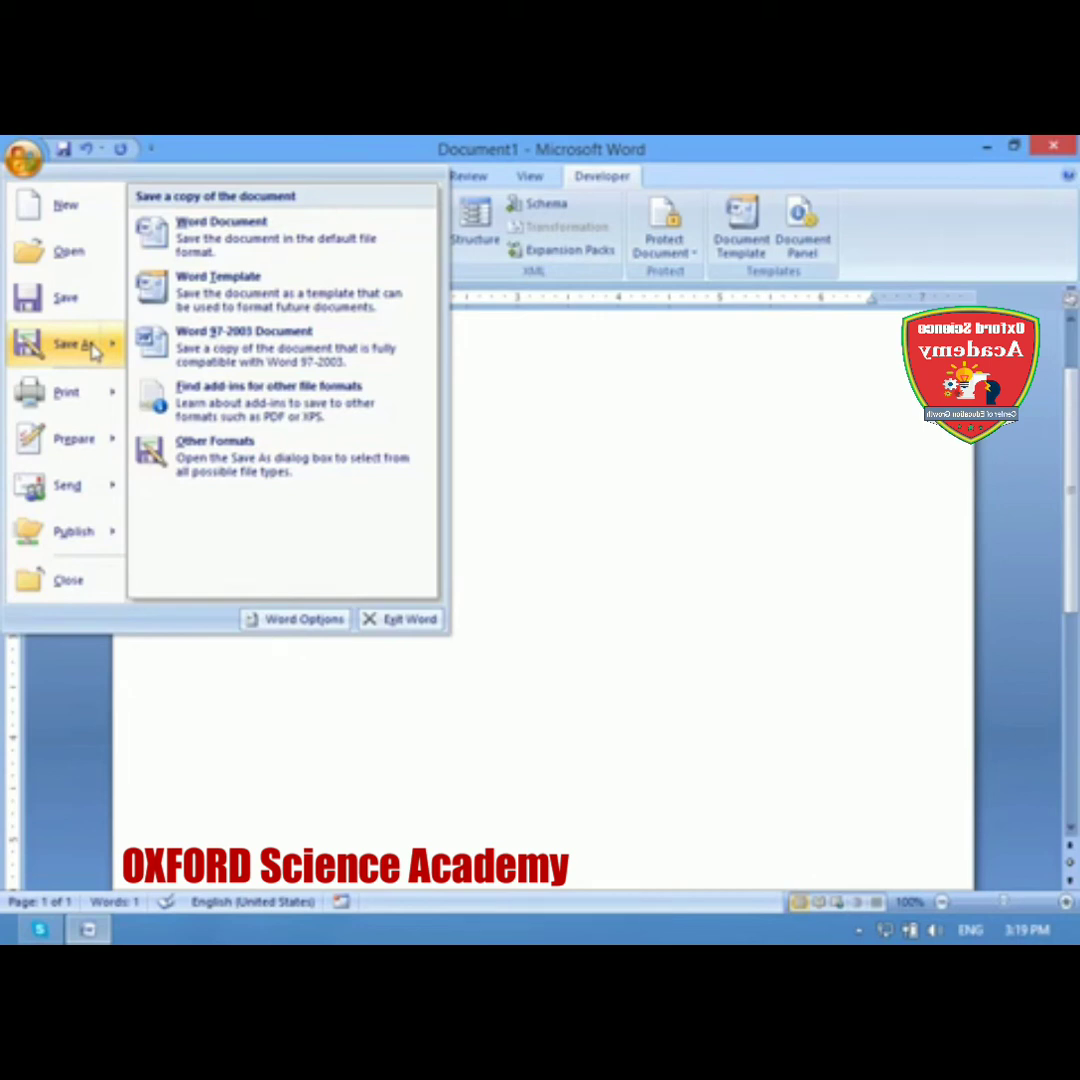
Step: Turn off 'Ignore words that contain numbers' in Proofing so COMPUTER1 gets flagged
click(270, 622)
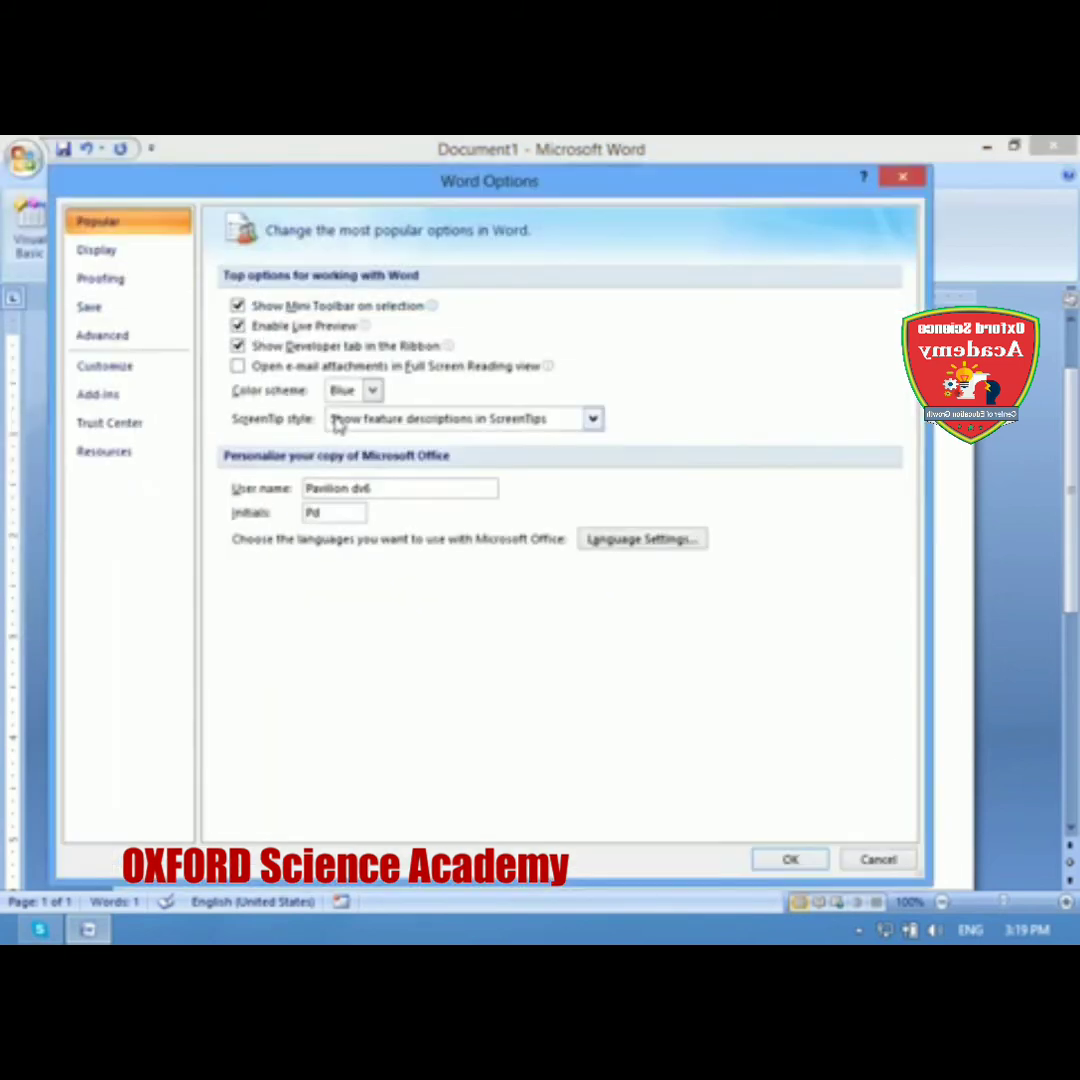
click(145, 290)
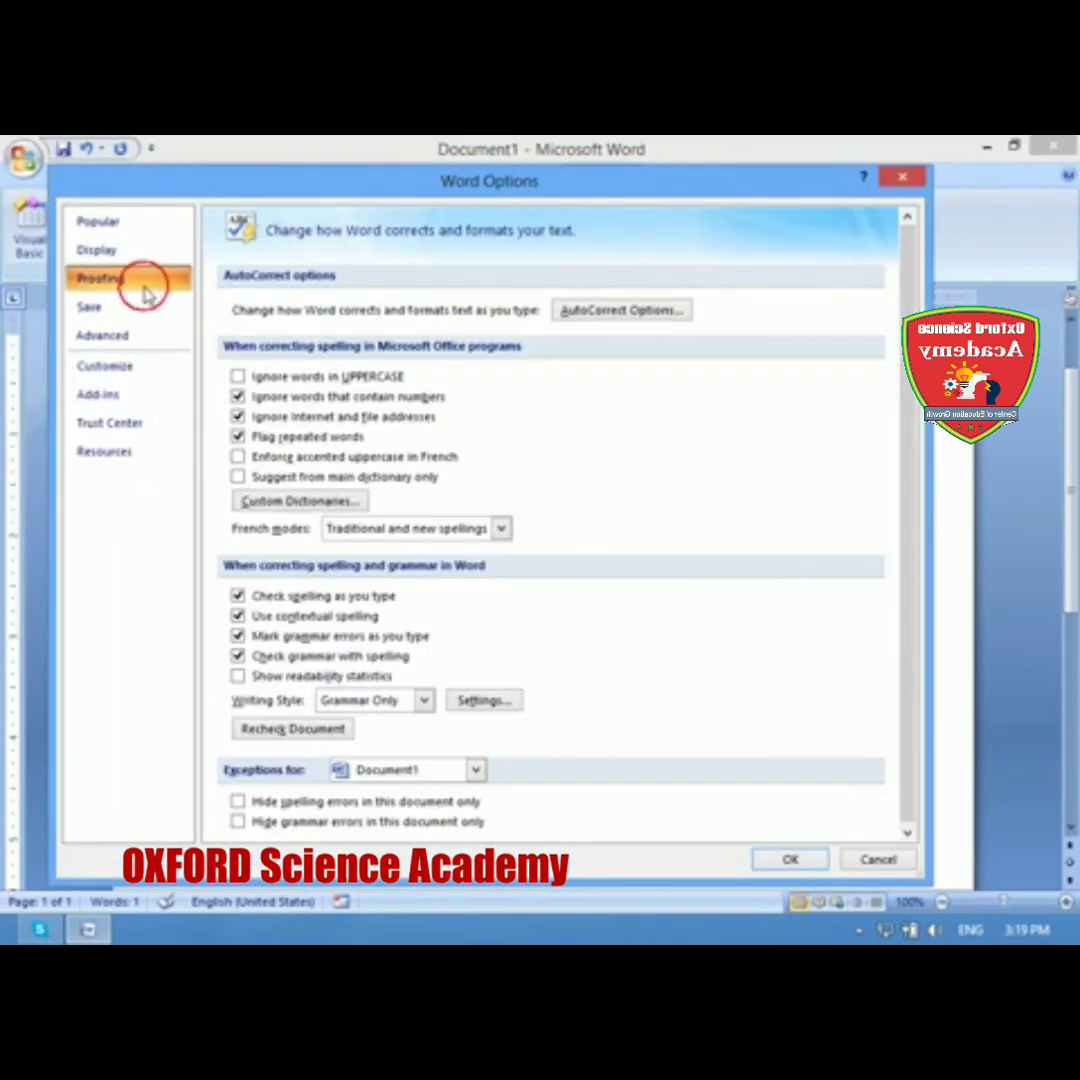
click(238, 397)
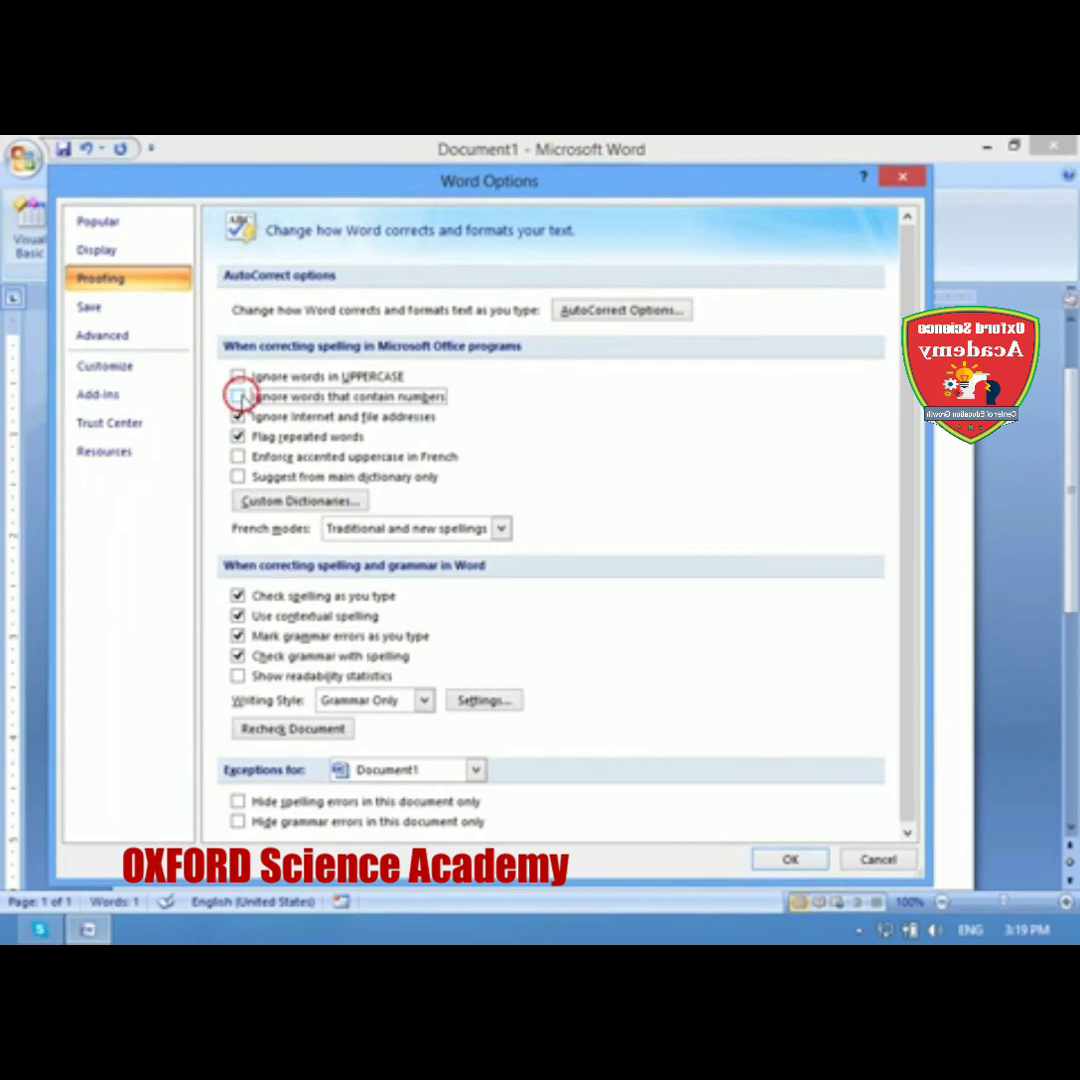
click(766, 856)
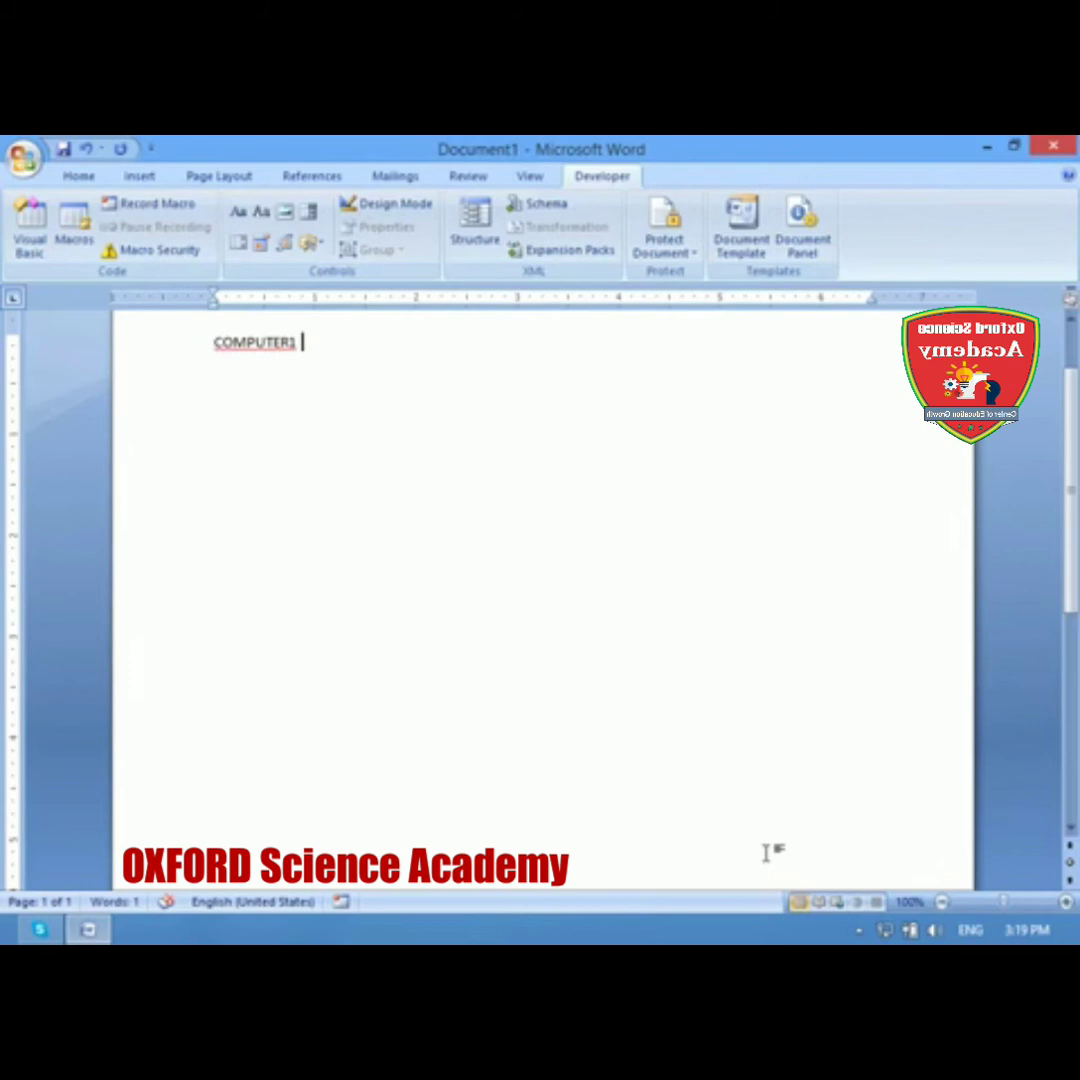
key(BackSpace)
text(1)
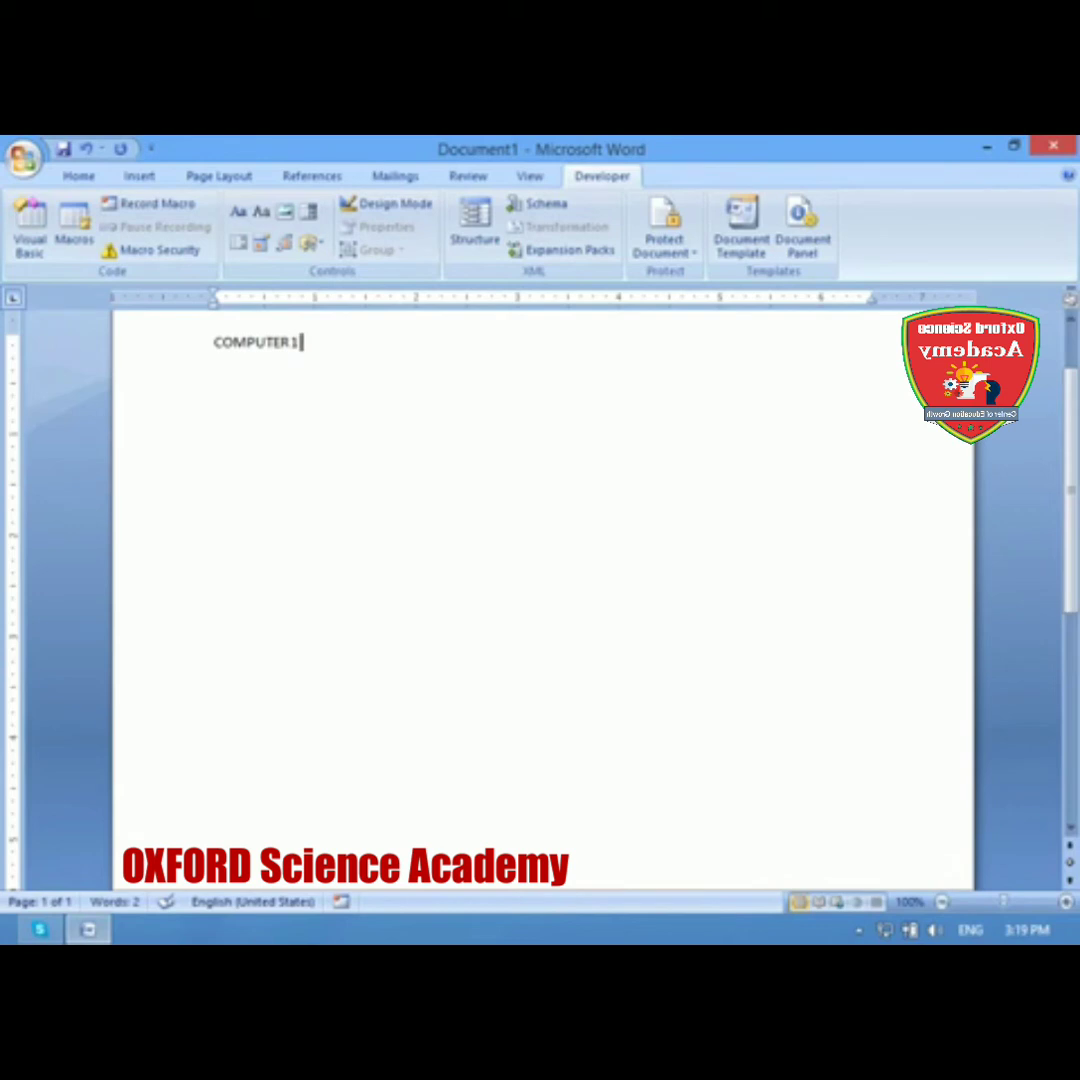
key(BackSpace)
key(BackSpace)
text(1)
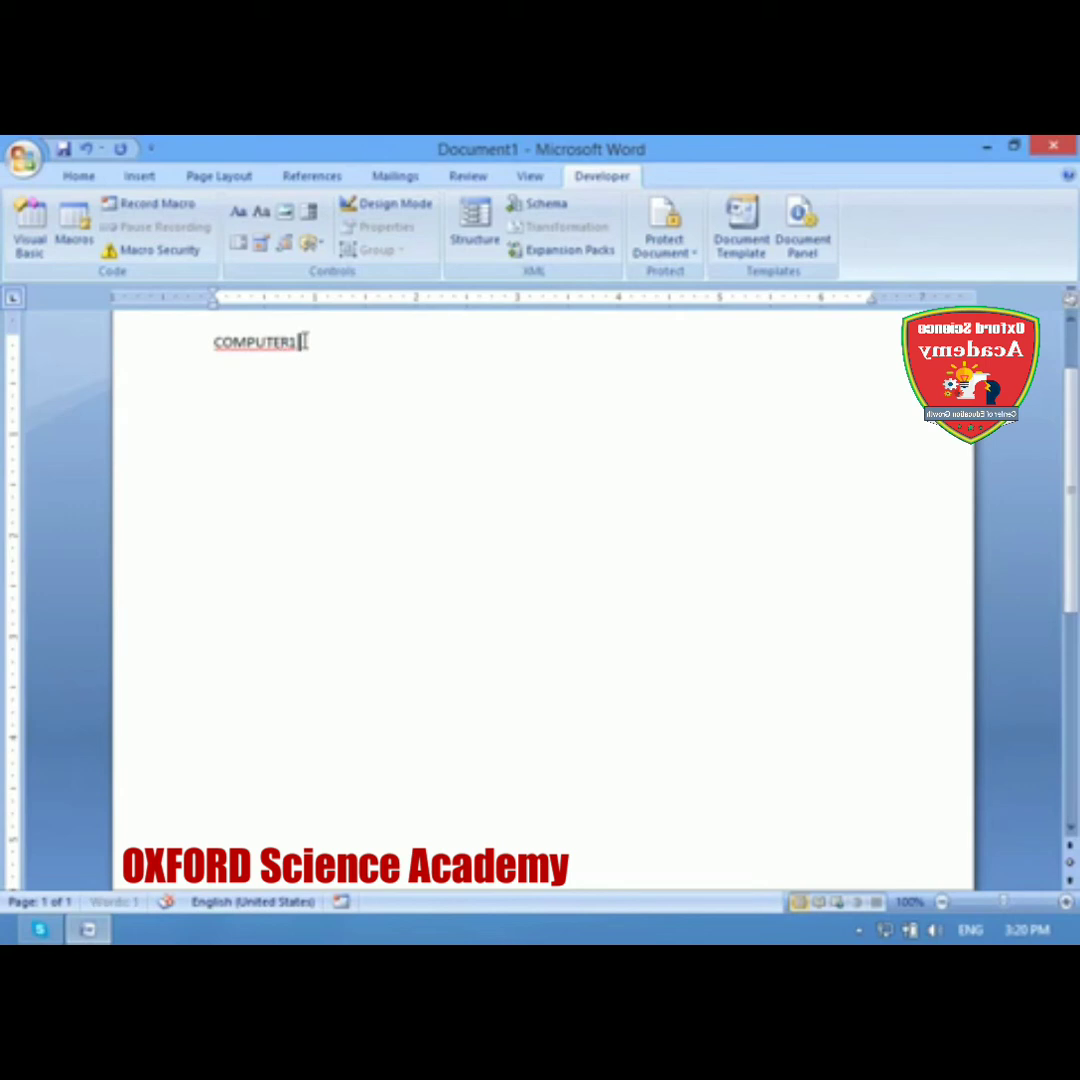
double_click(300, 342)
click(300, 345)
double_click(299, 346)
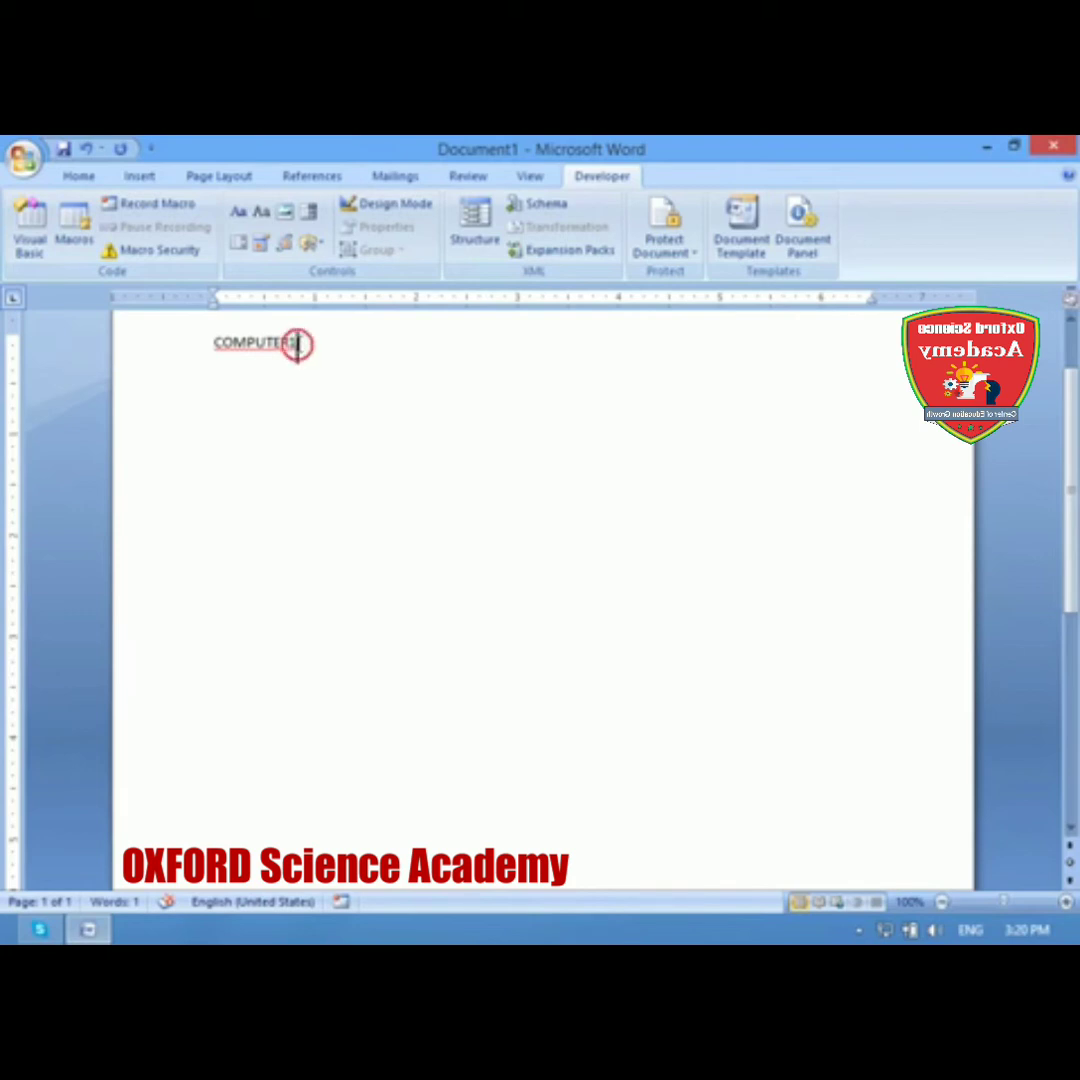
click(268, 343)
right_click(268, 343)
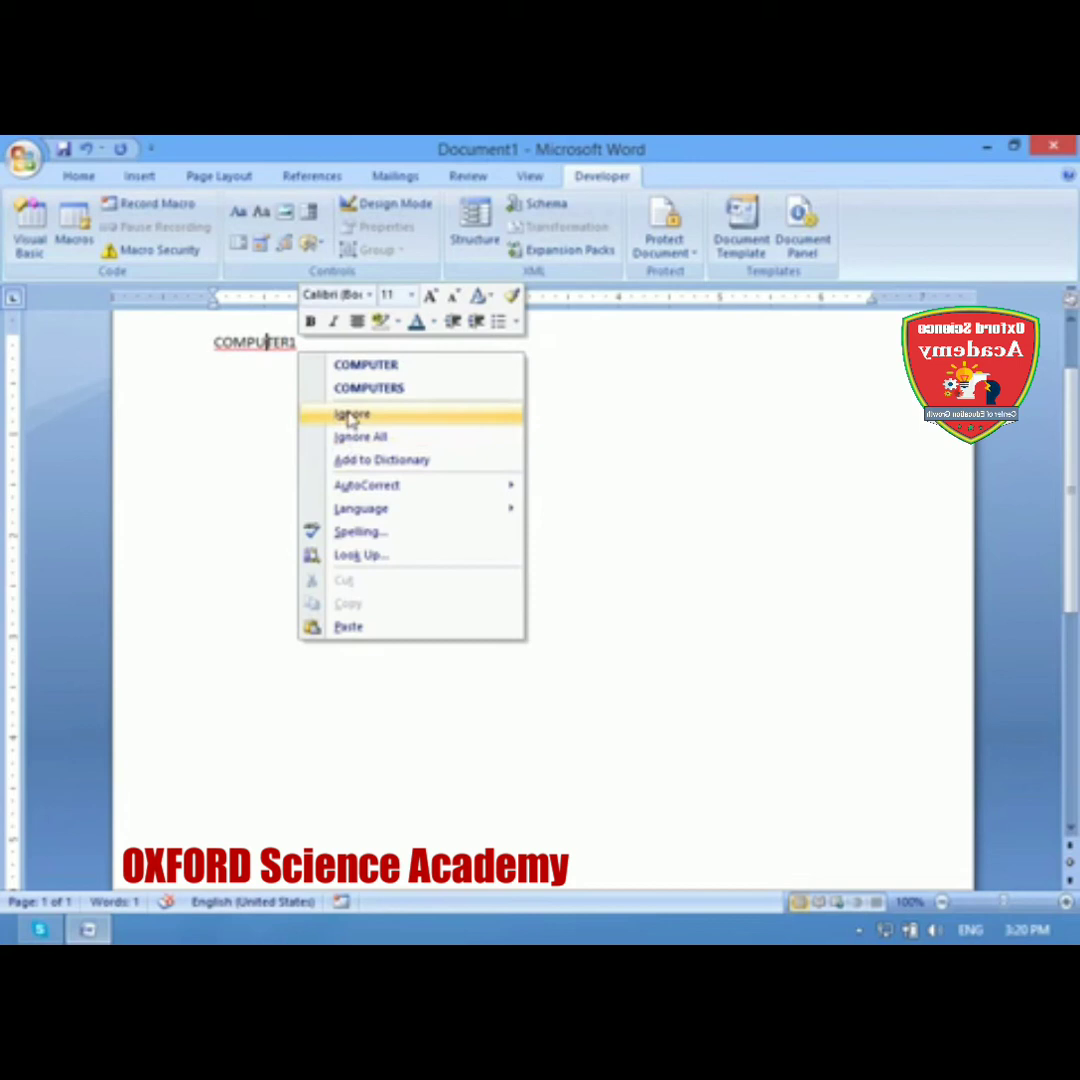
Step: Ignore the flagged COMPUTER1 spelling once and add a blank line below it
click(350, 416)
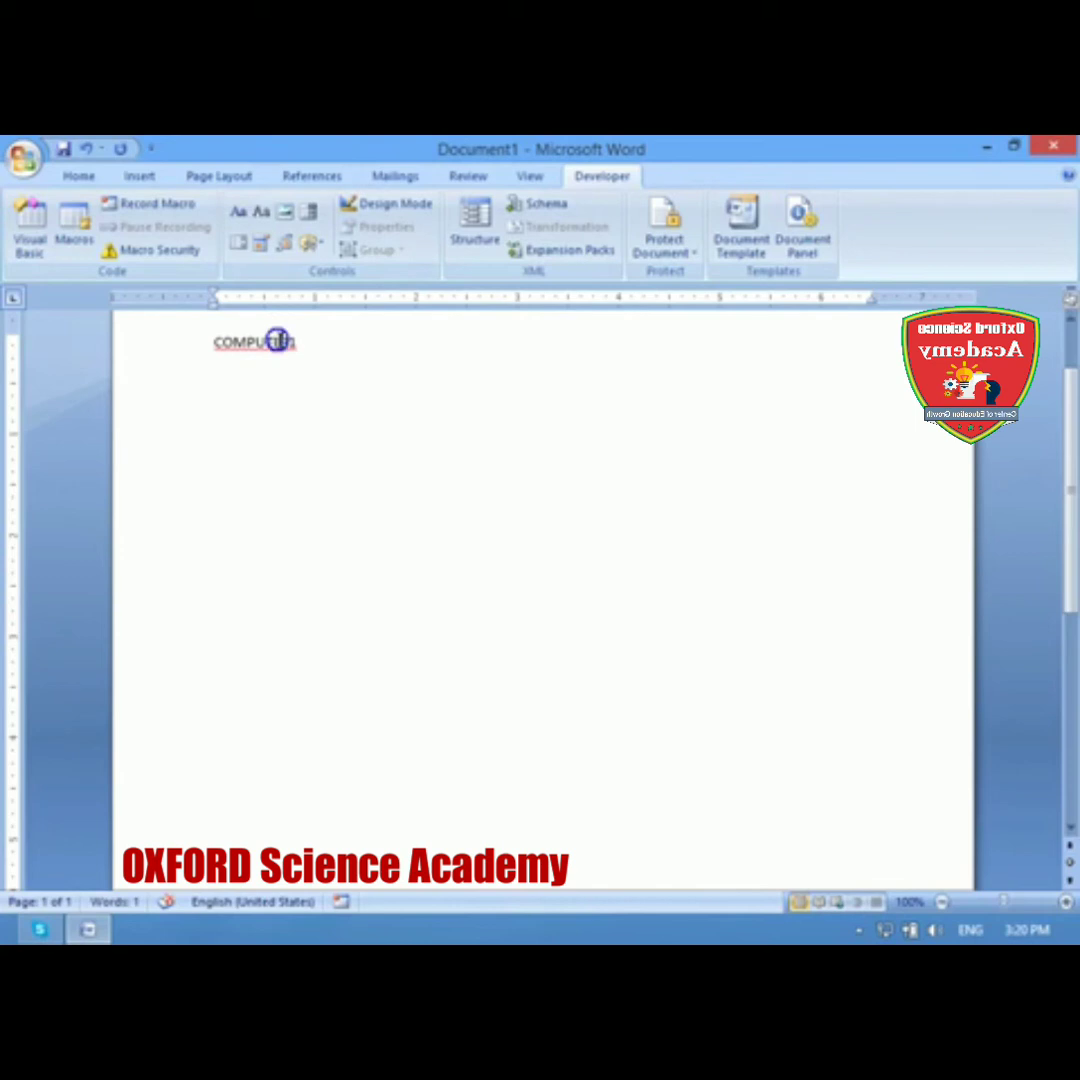
right_click(280, 342)
click(362, 416)
key(Return)
key(Return)
key(Return)
Step: Apply Ignore All to COMPUTER1 and return the caret to the blank line
right_click(290, 342)
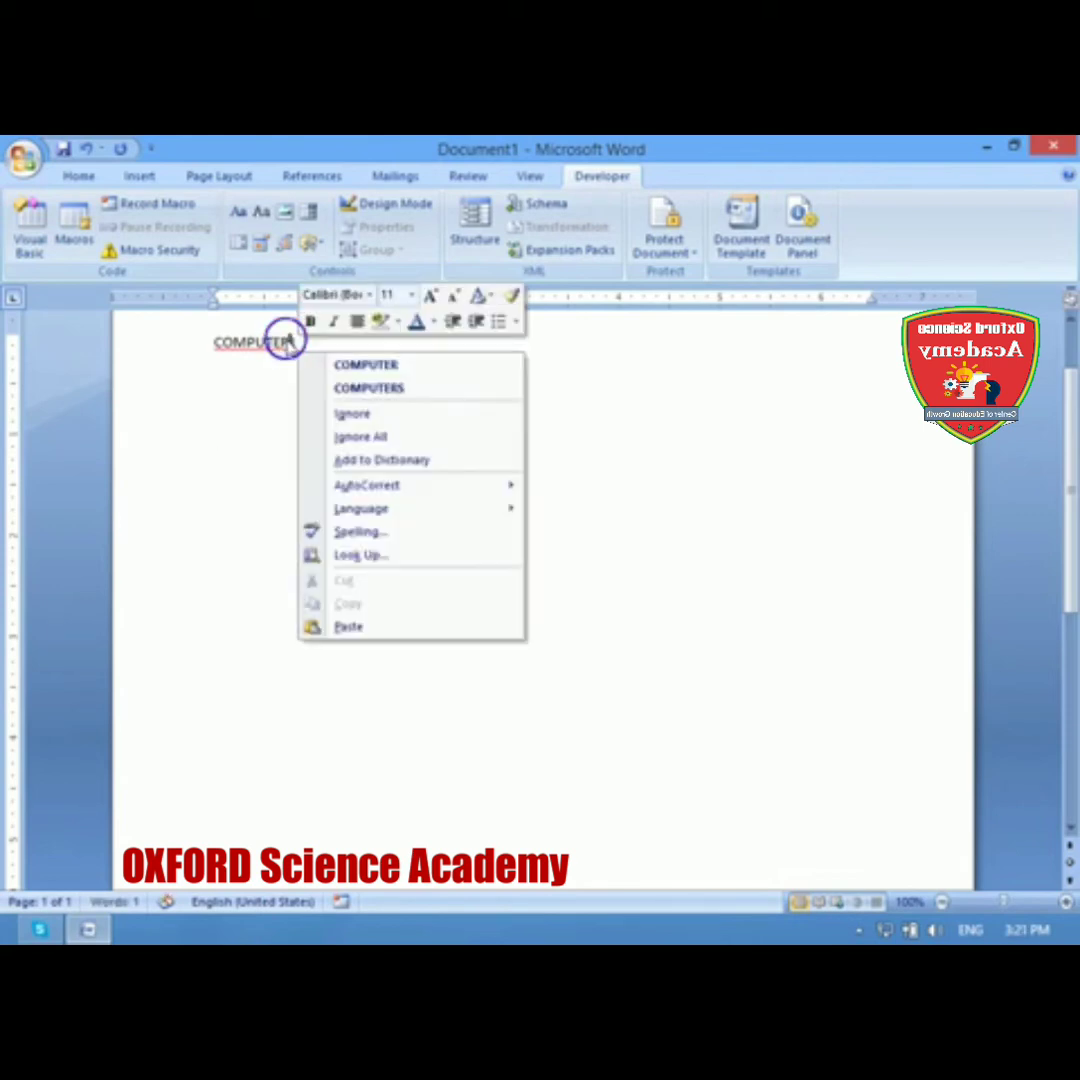
click(374, 414)
click(407, 424)
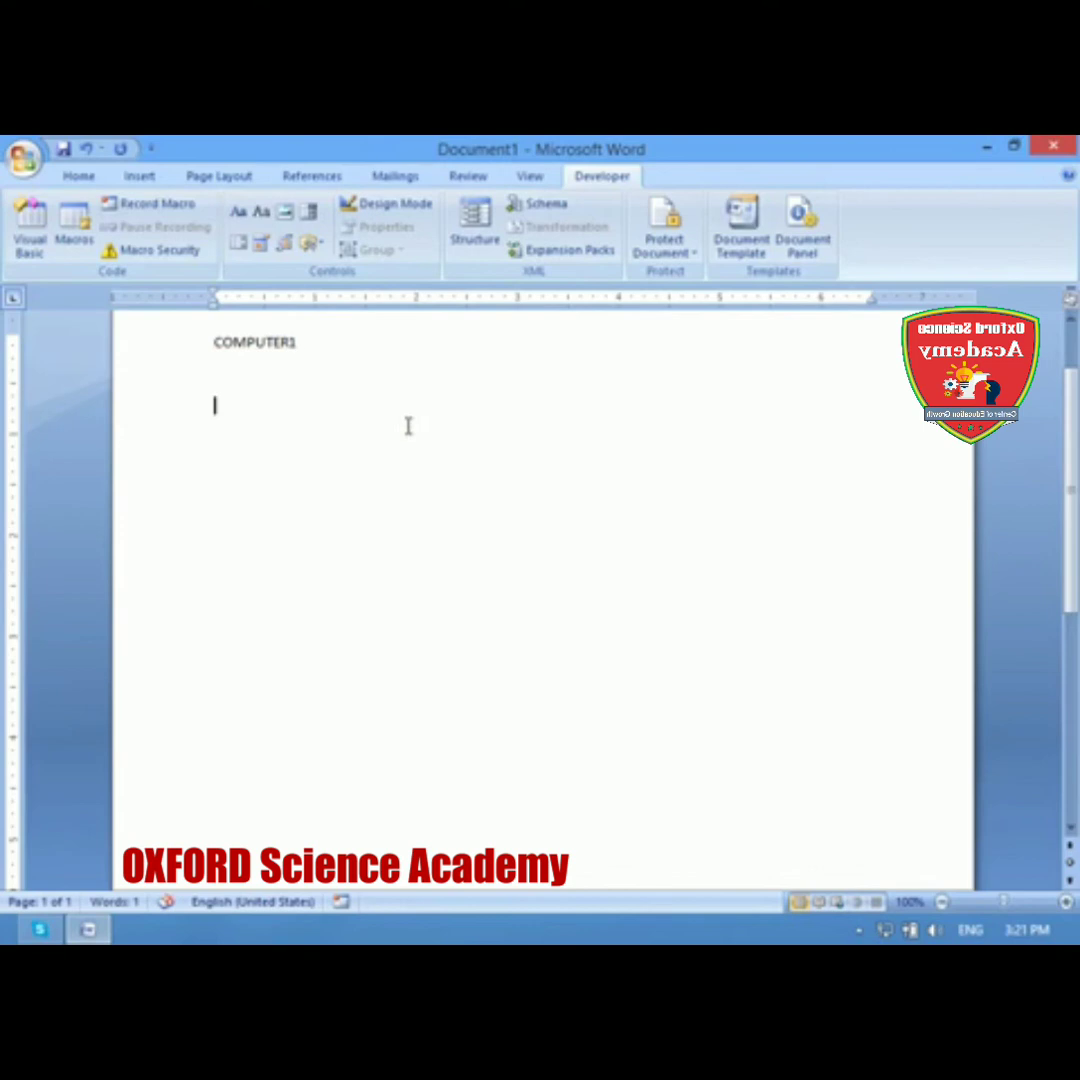
click(258, 424)
Step: Delete all the document text, then open and dismiss the Home tab's Change Case menu
key(ctrl+a)
key(Delete)
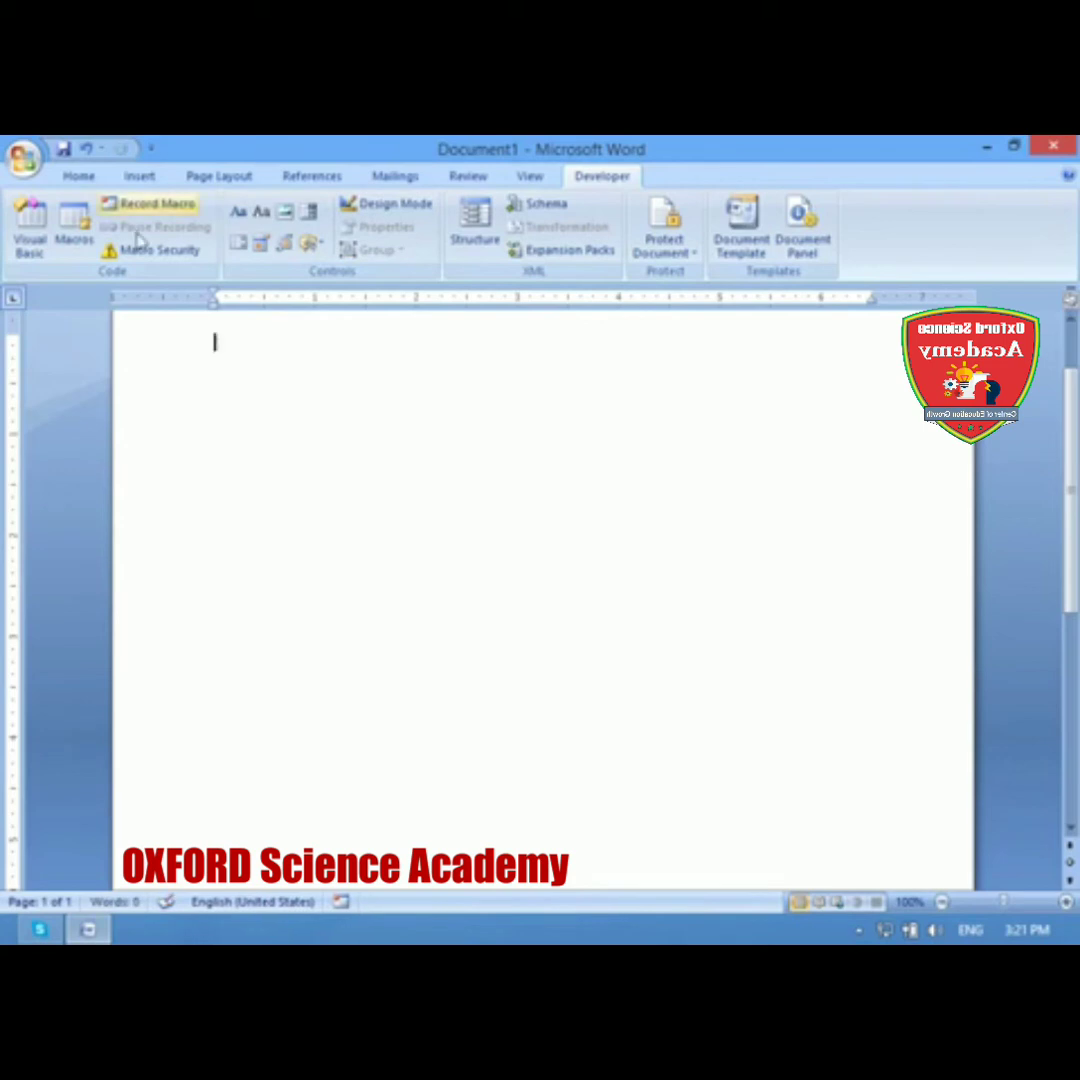
click(80, 177)
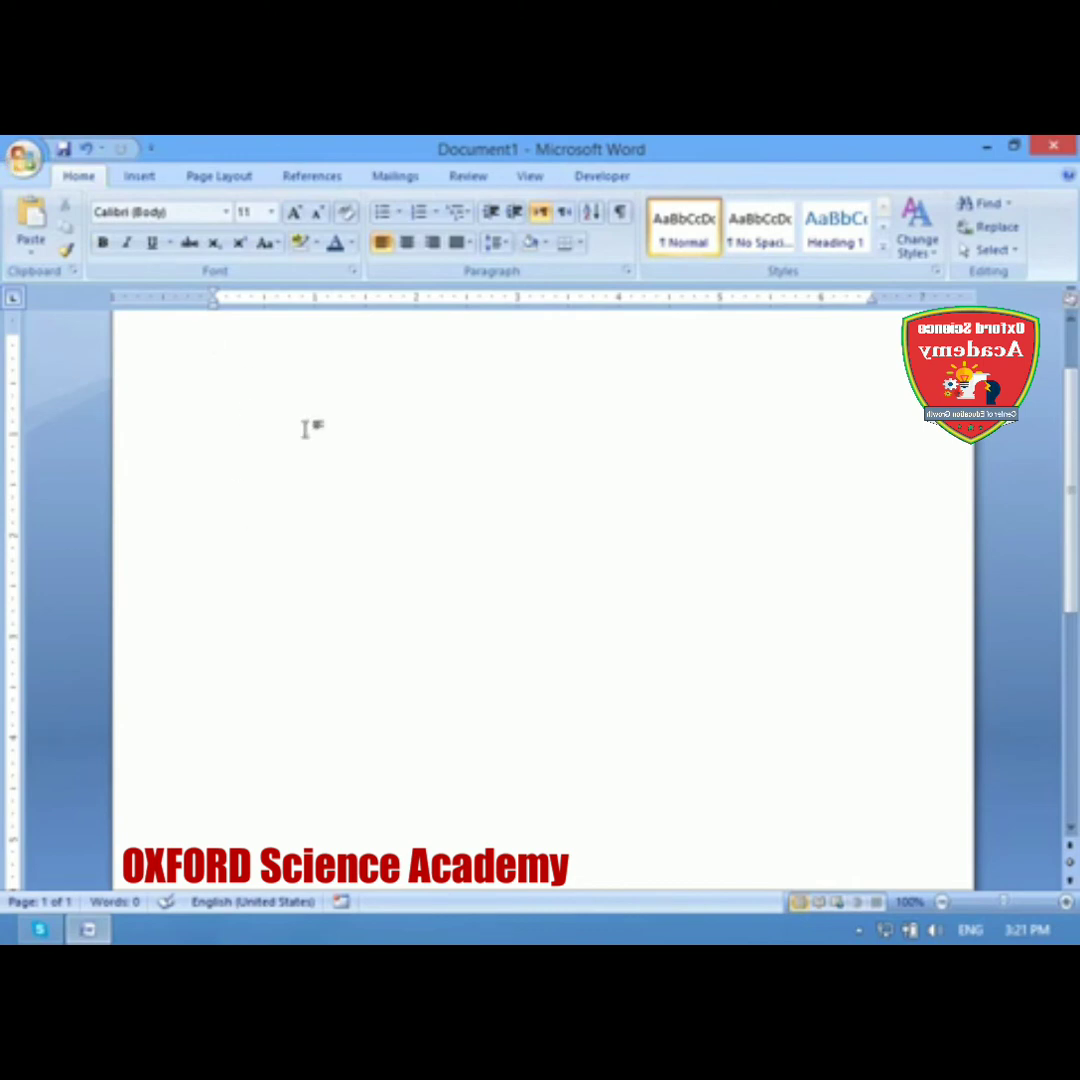
click(275, 243)
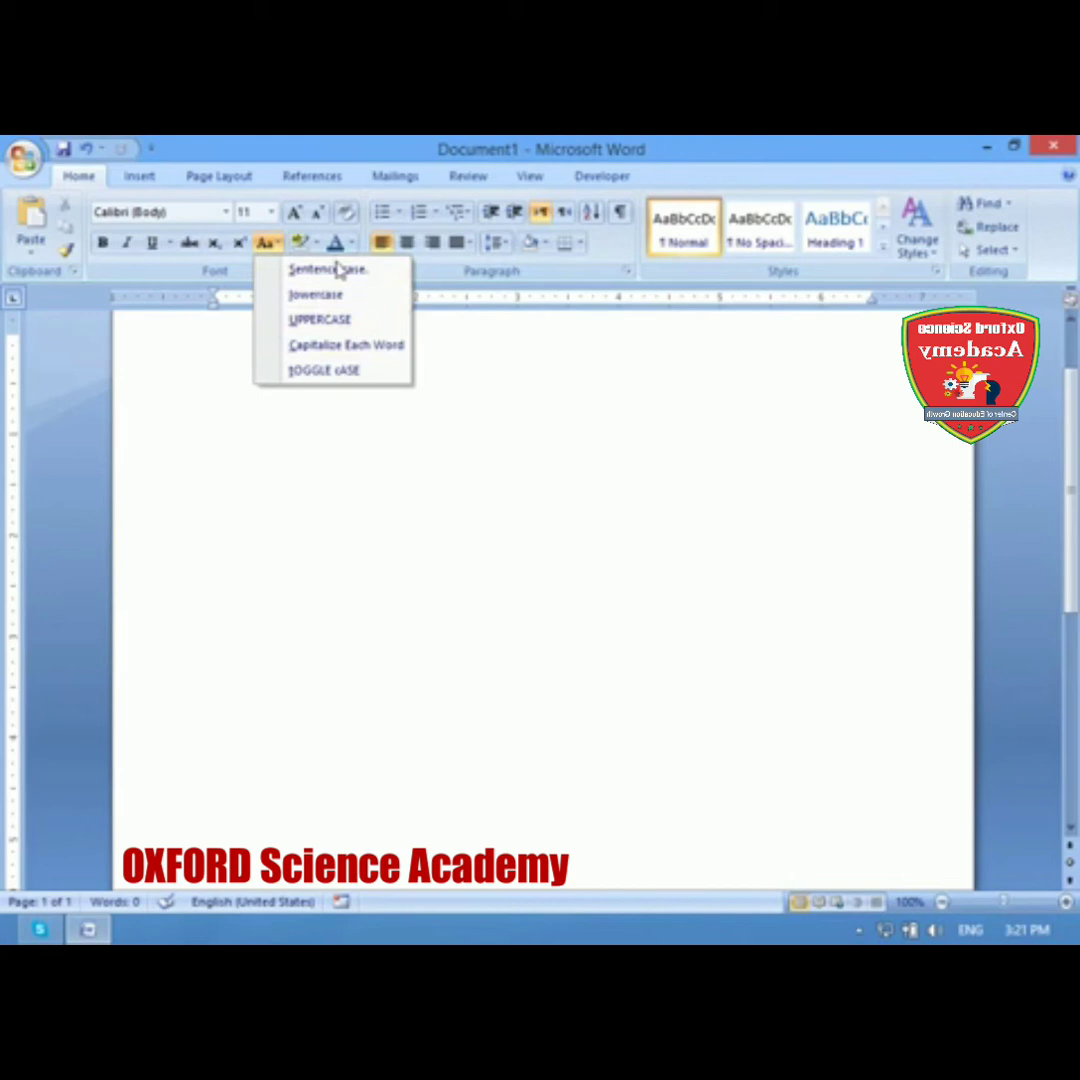
click(271, 415)
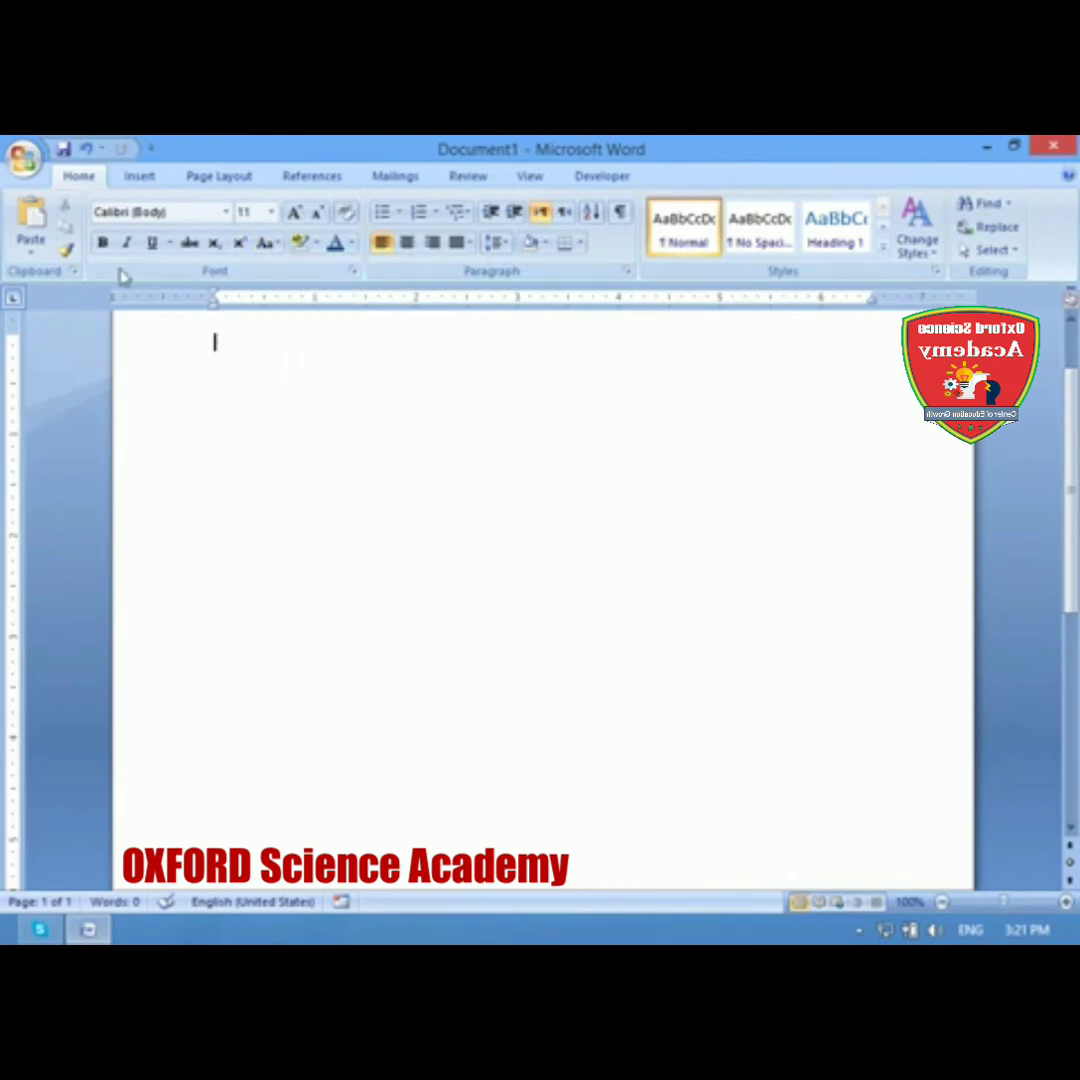
click(18, 156)
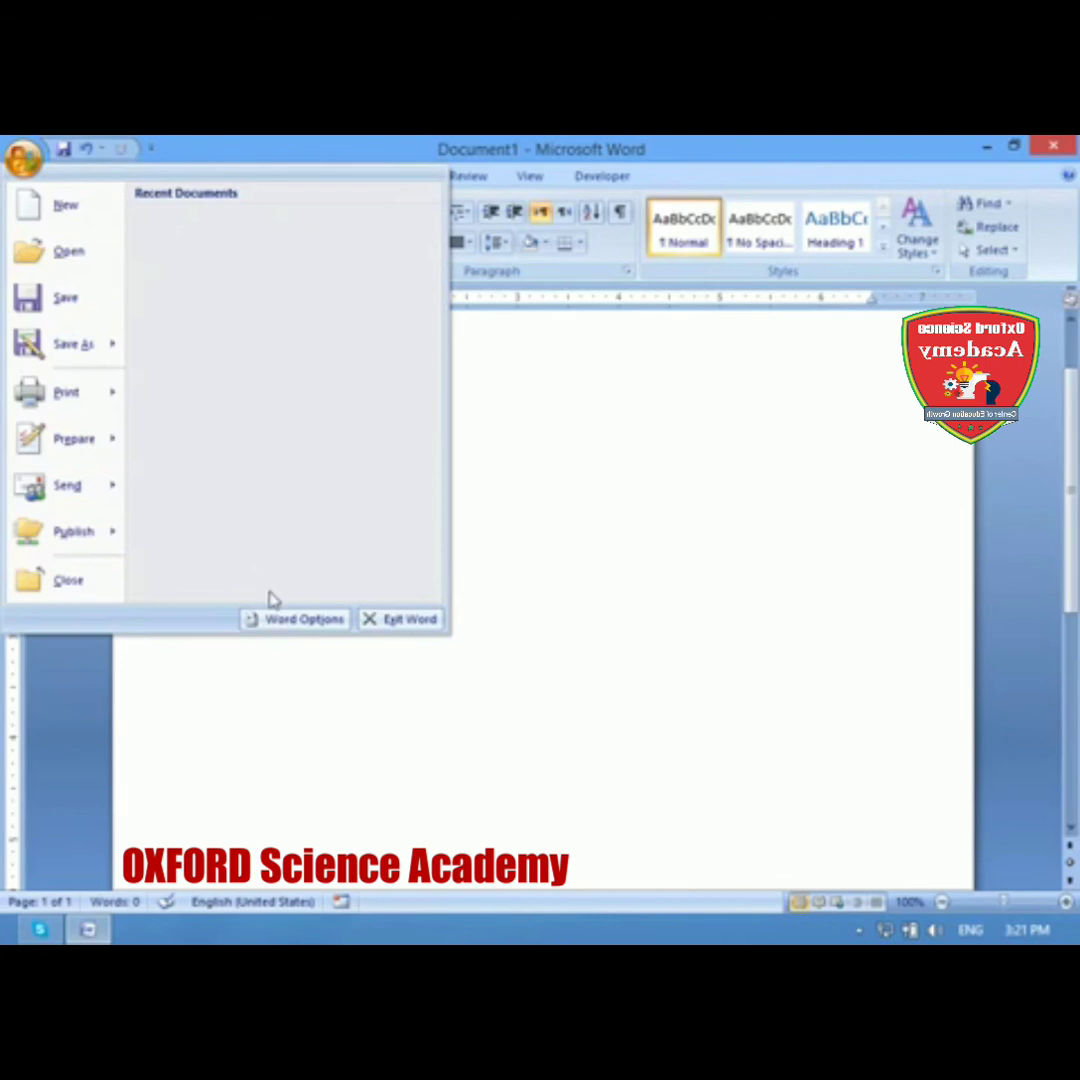
Step: Look over the Proofing and Save pages of Word Options, then preview the Save As formats
click(295, 620)
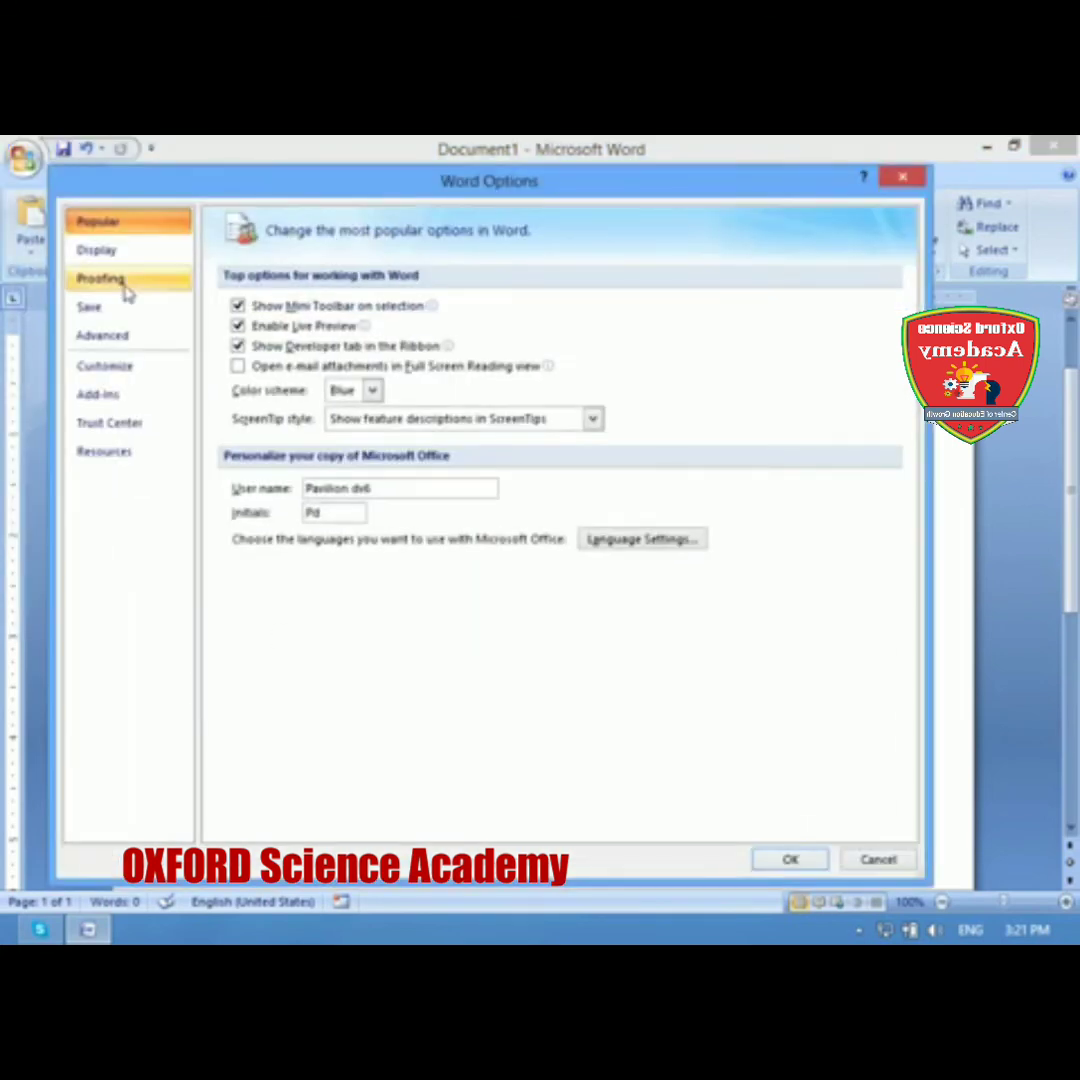
click(120, 282)
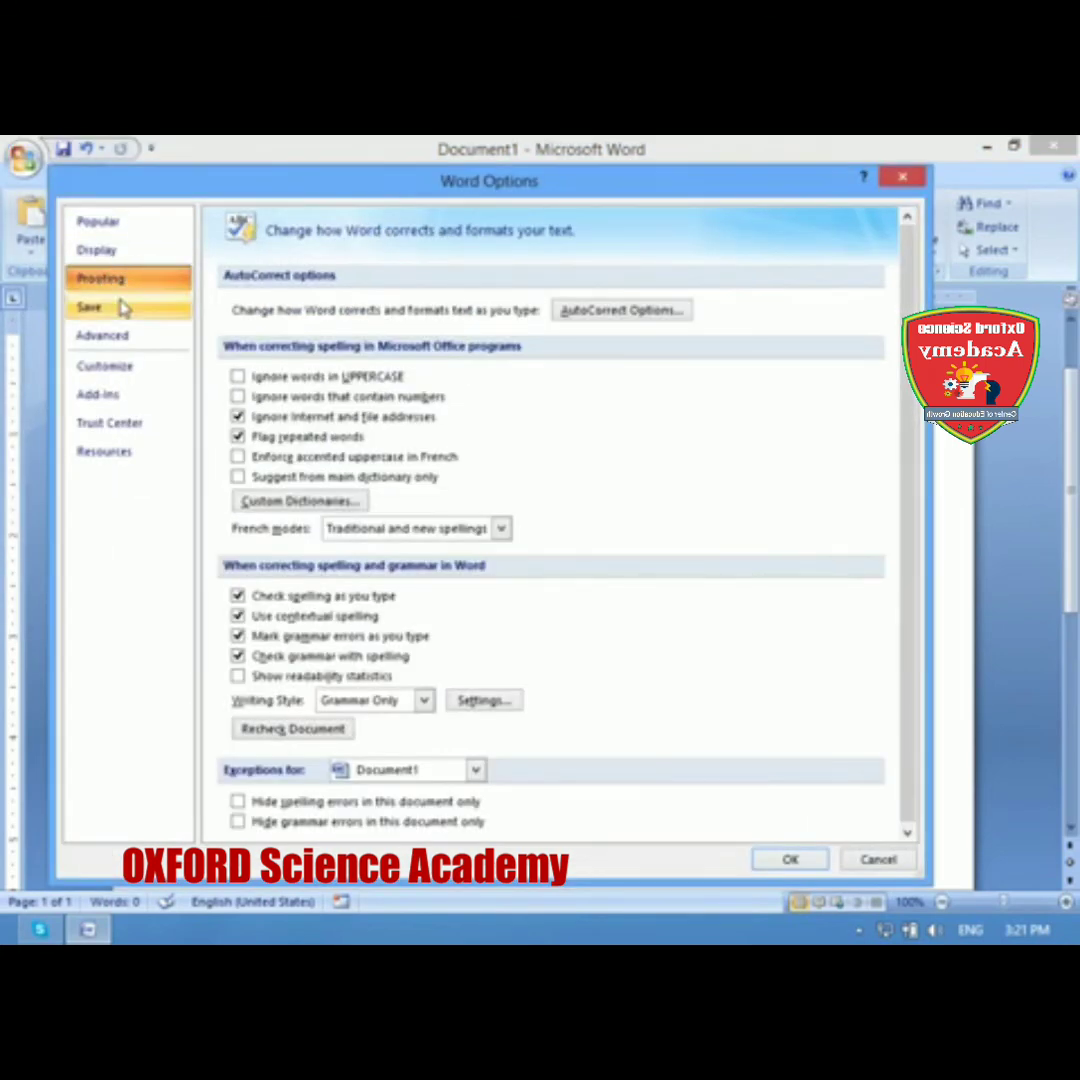
click(120, 307)
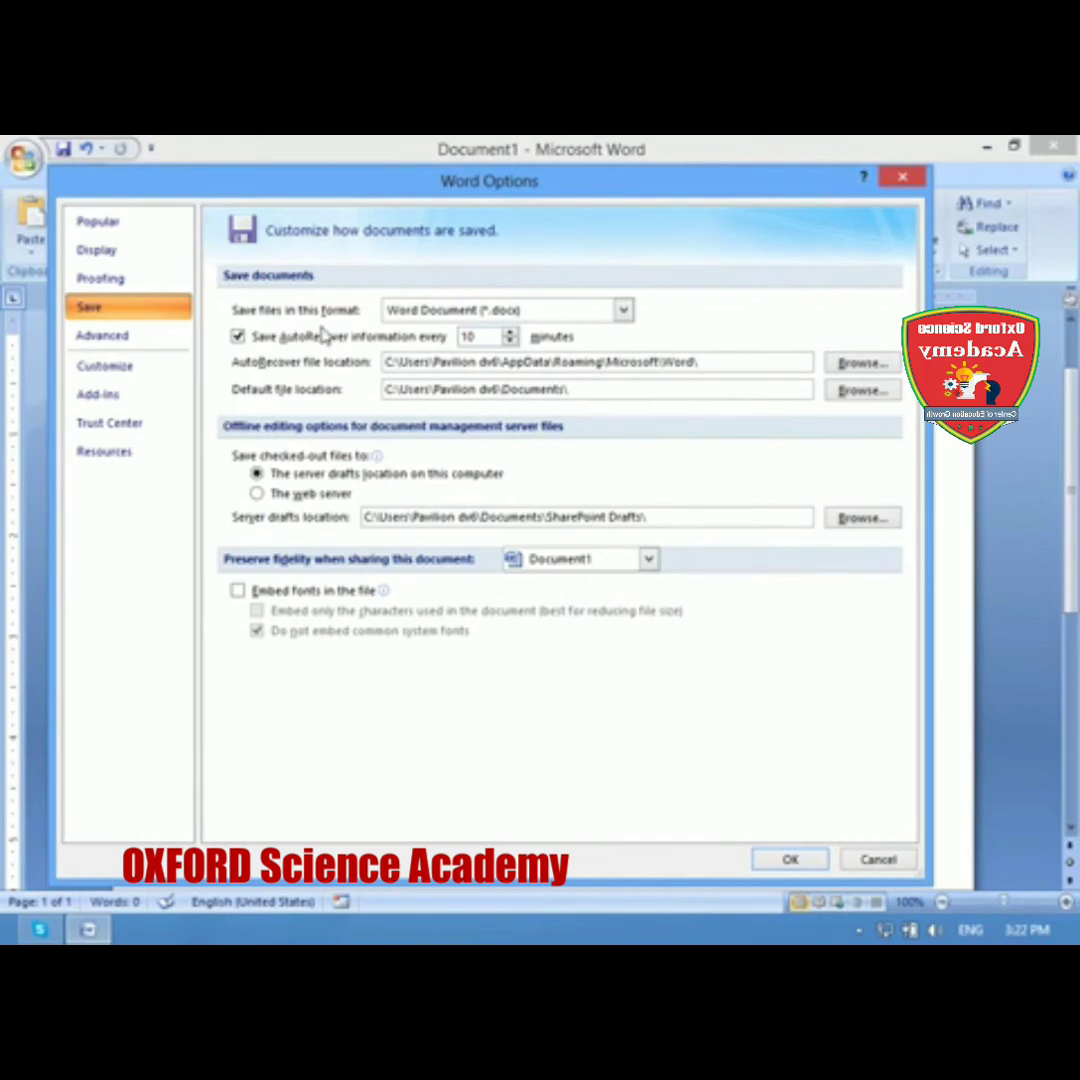
click(902, 177)
click(26, 163)
mouse_move(72, 343)
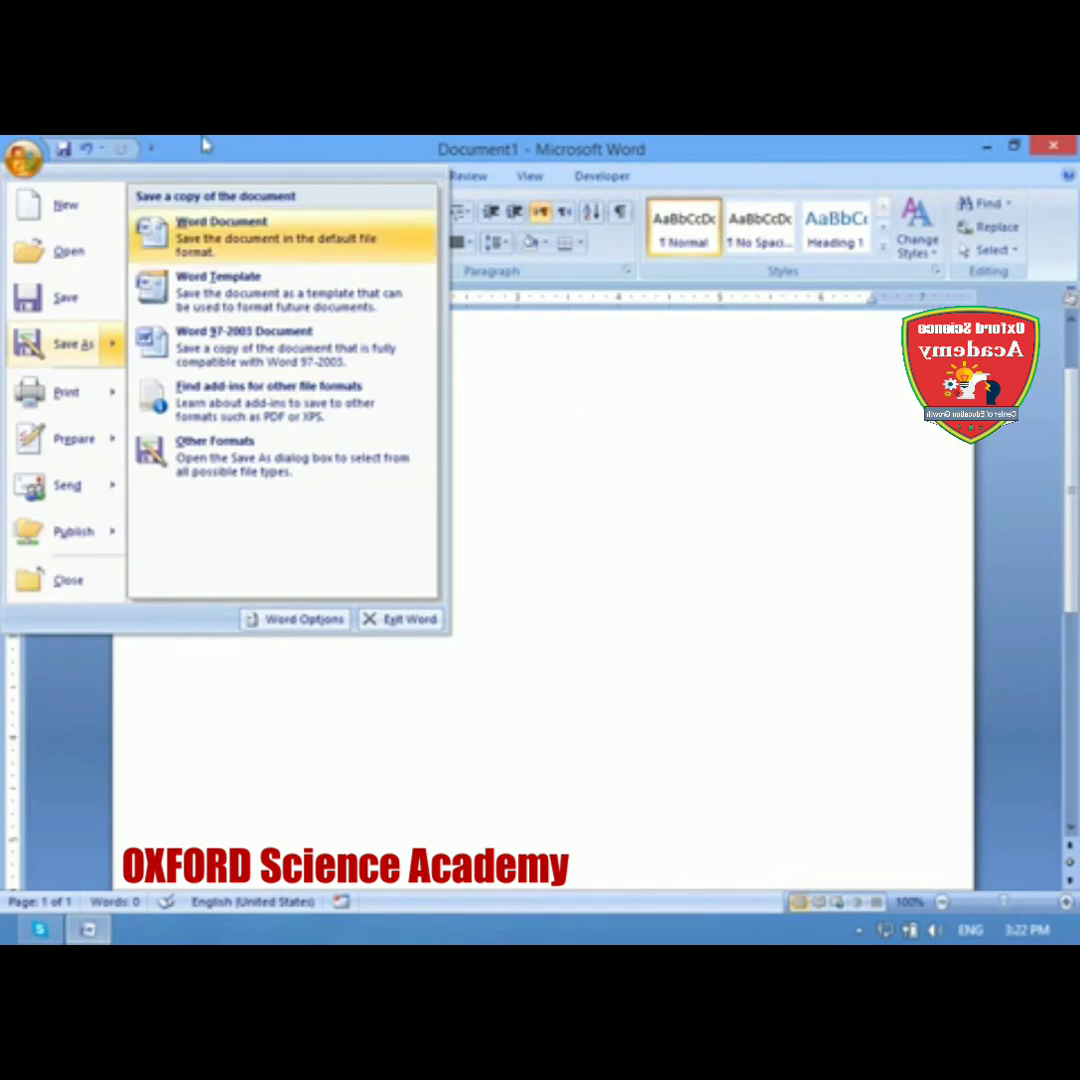
click(10, 155)
Step: Review the Save page of Word Options and close it without changes
click(10, 155)
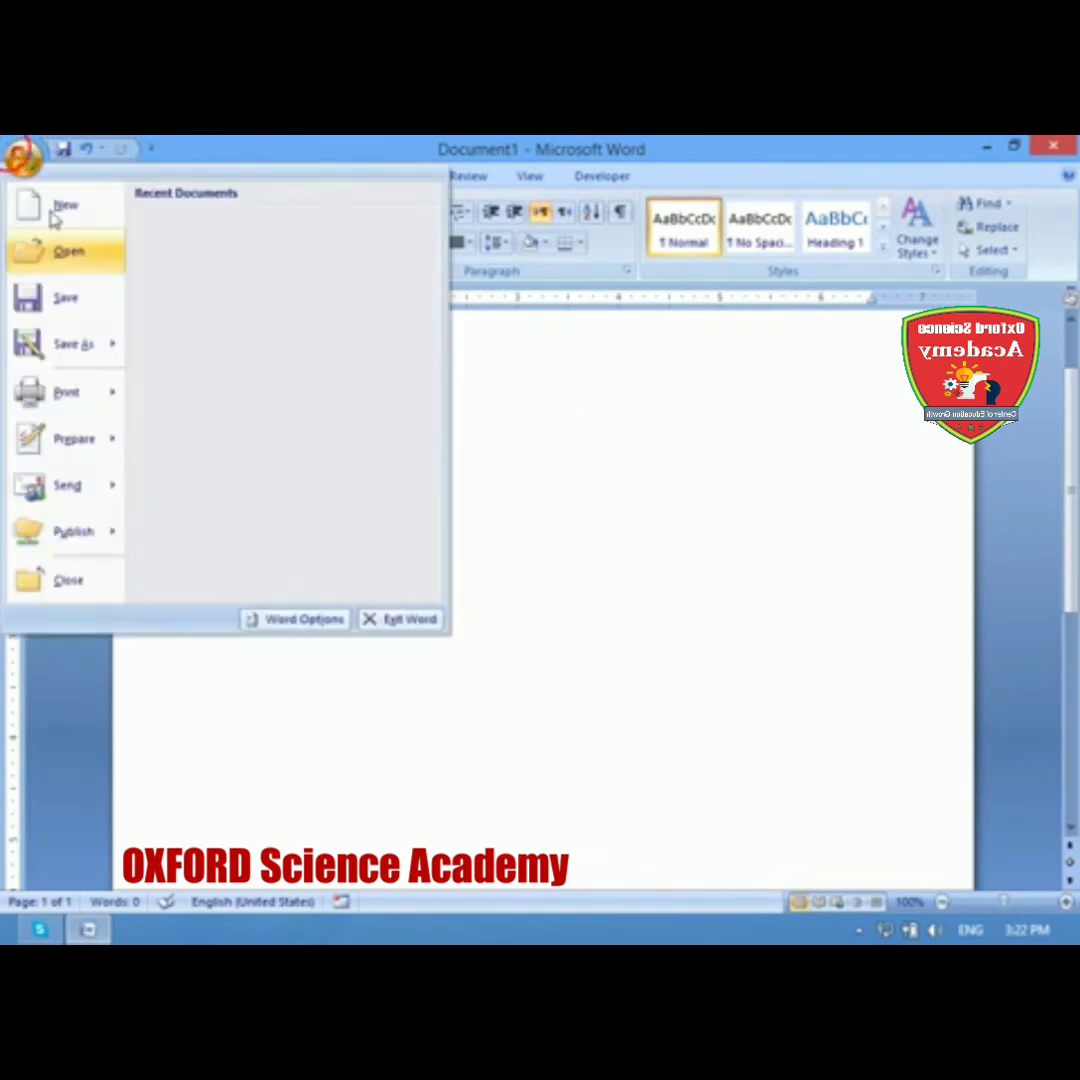
click(330, 618)
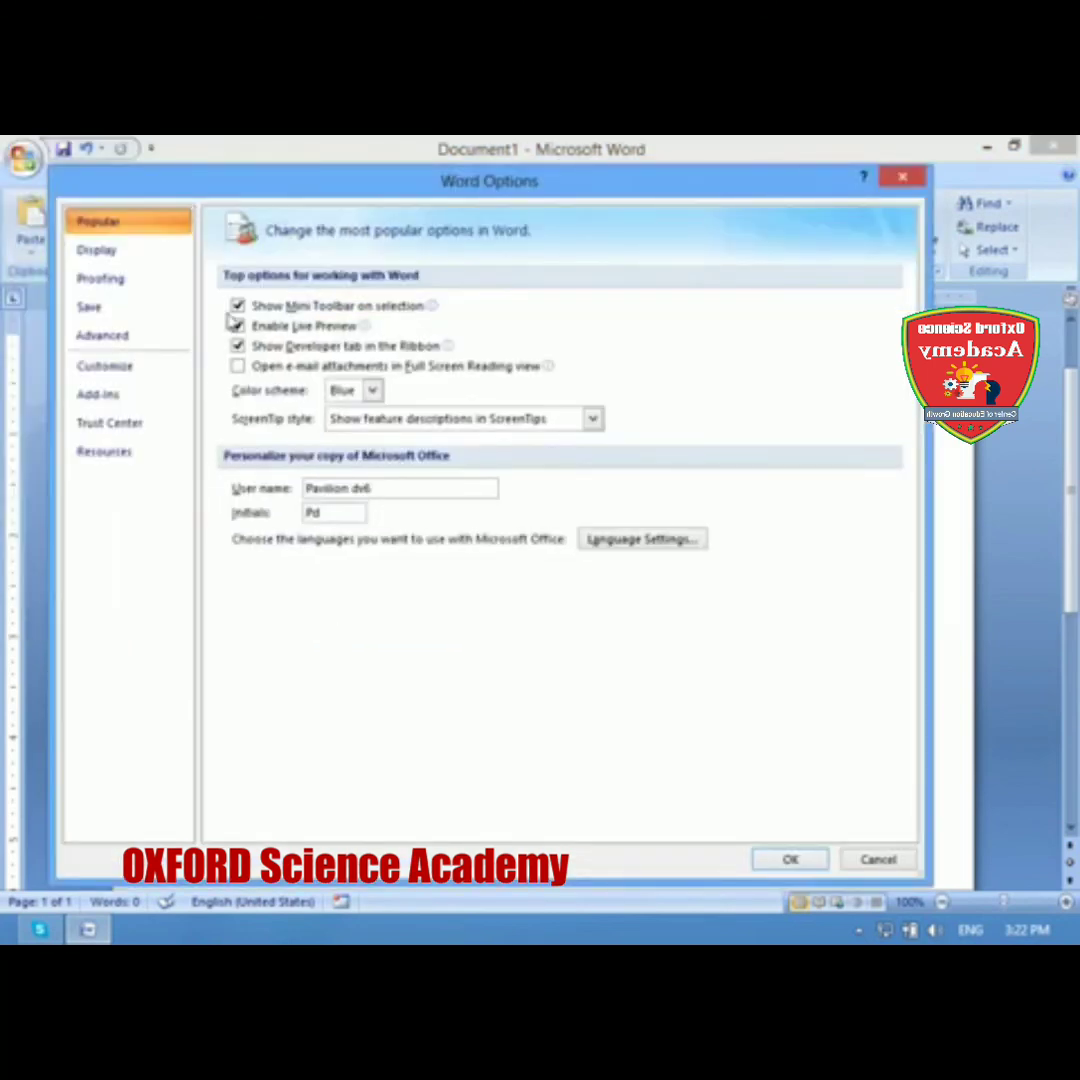
click(128, 304)
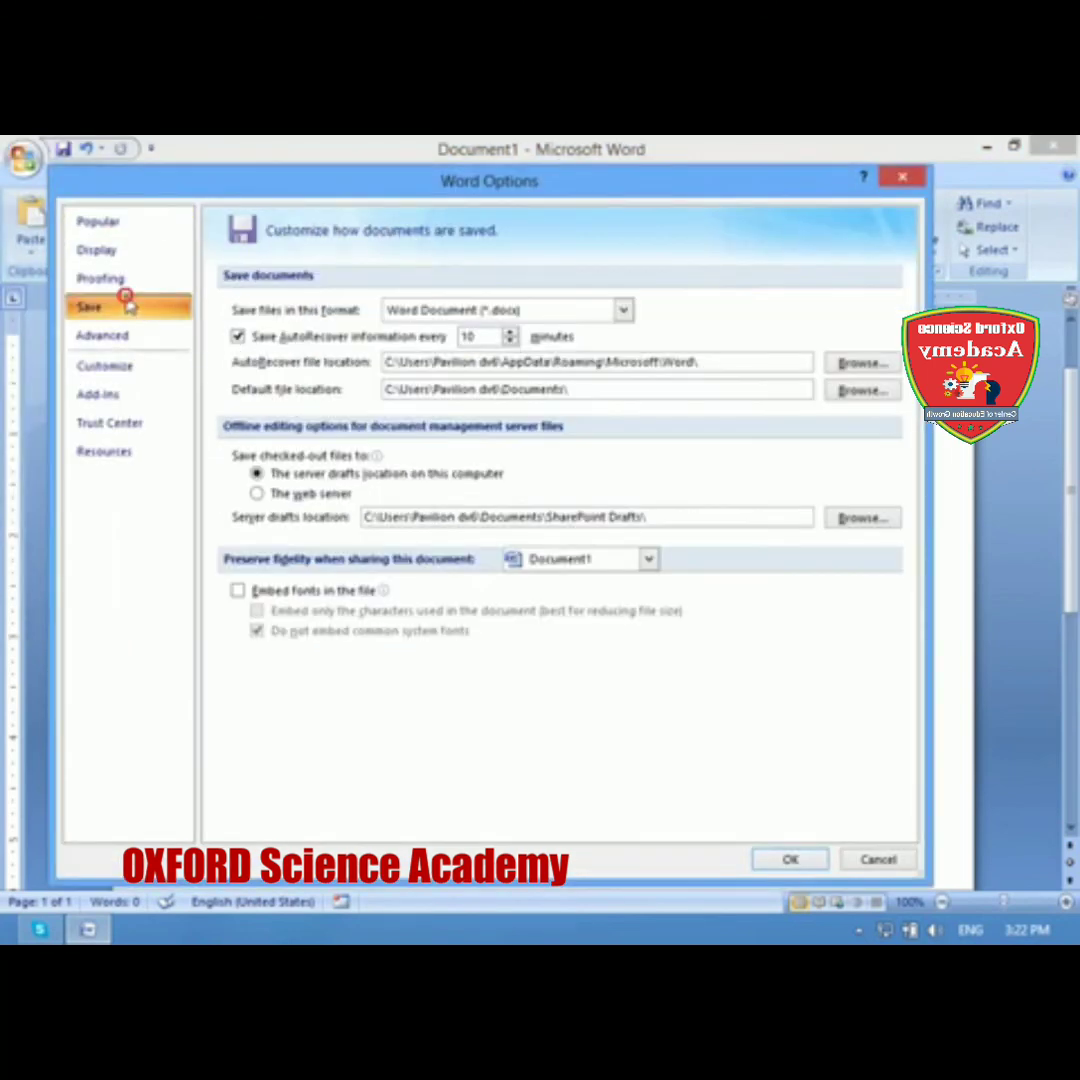
click(895, 180)
Step: Type .docx on the first line, add a new line, and bring up Save As
click(600, 470)
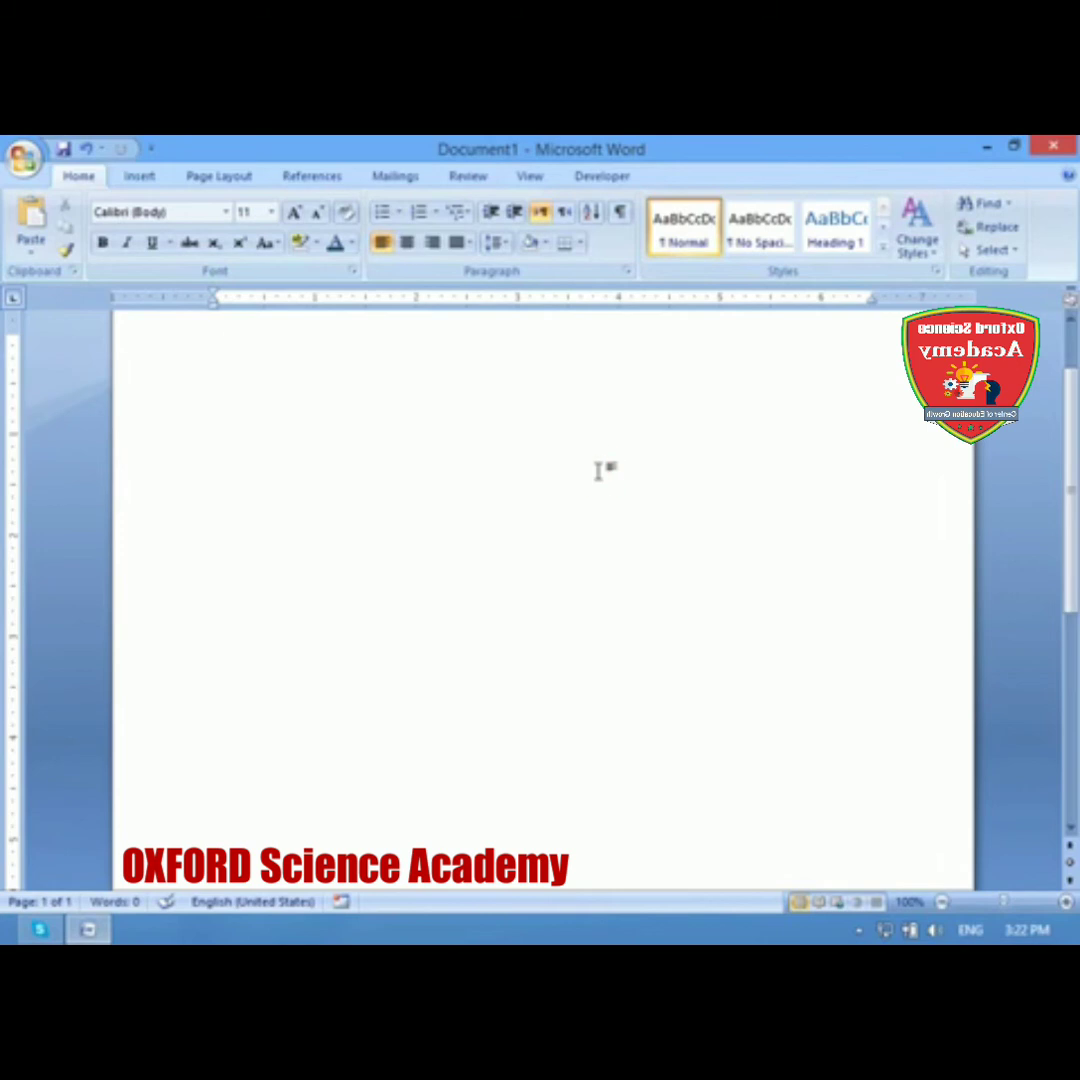
text(I)
text(.doc)
text(x)
key(Return)
key(ctrl+s)
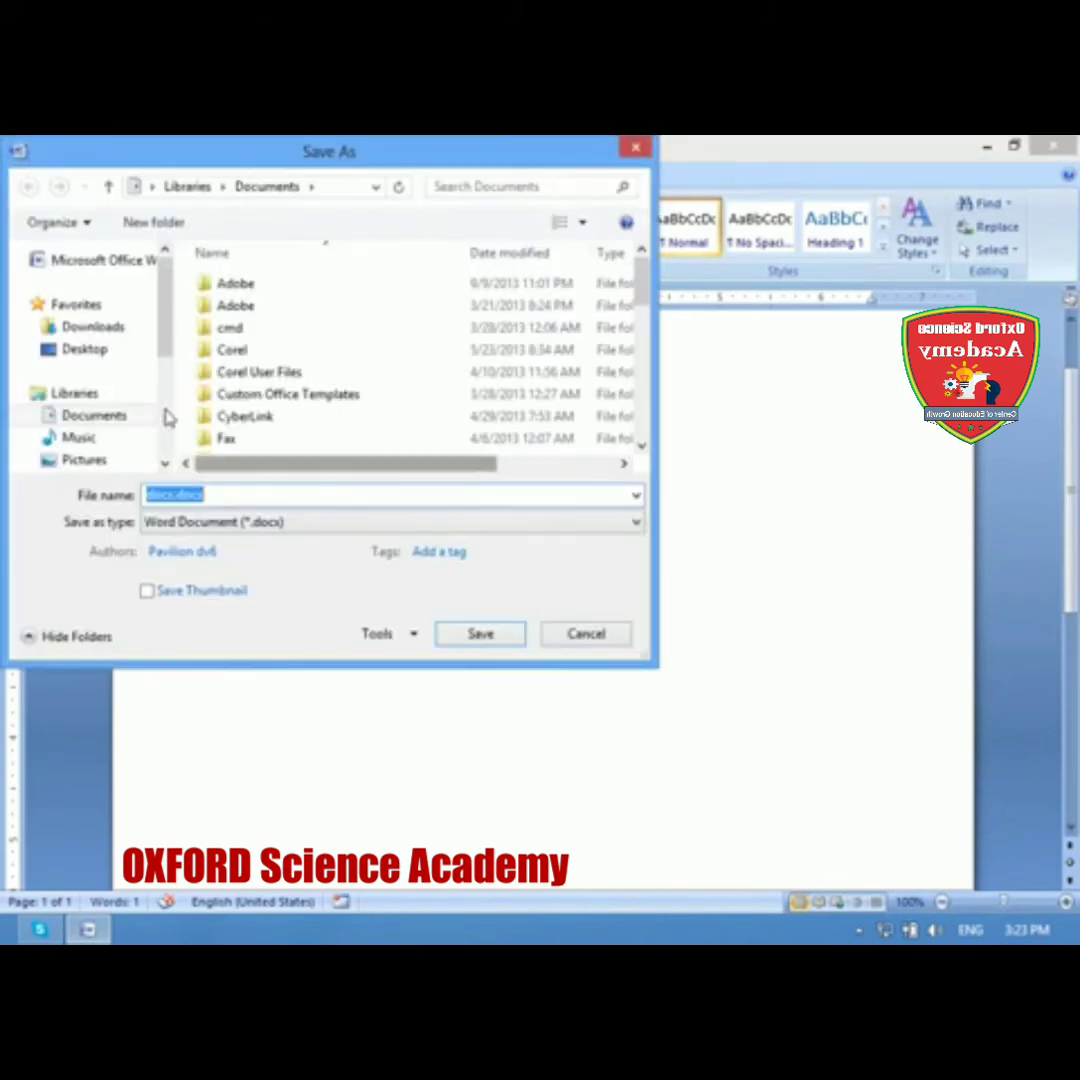
Step: Create a new folder with the default name on the Desktop, then cancel saving
click(78, 349)
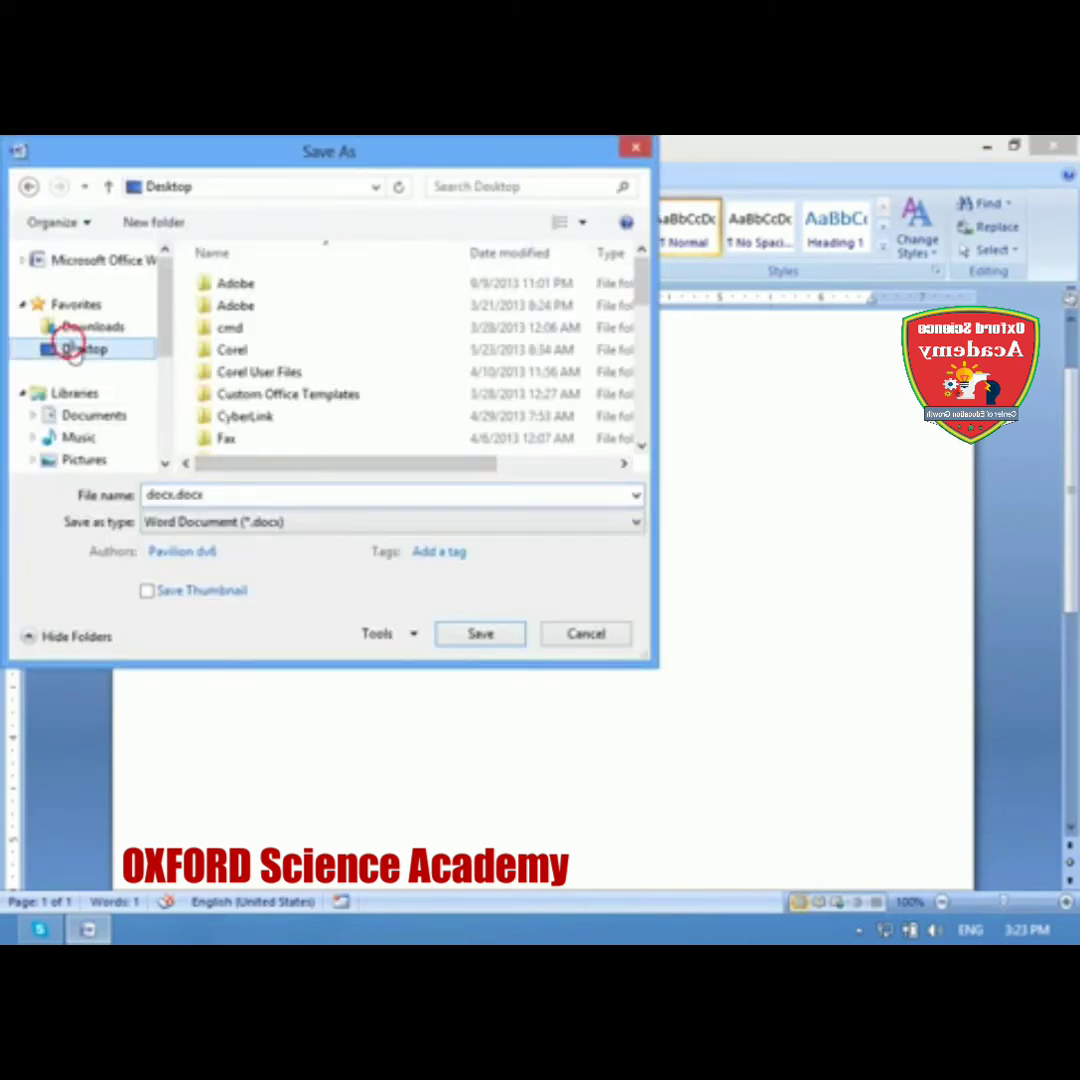
click(137, 222)
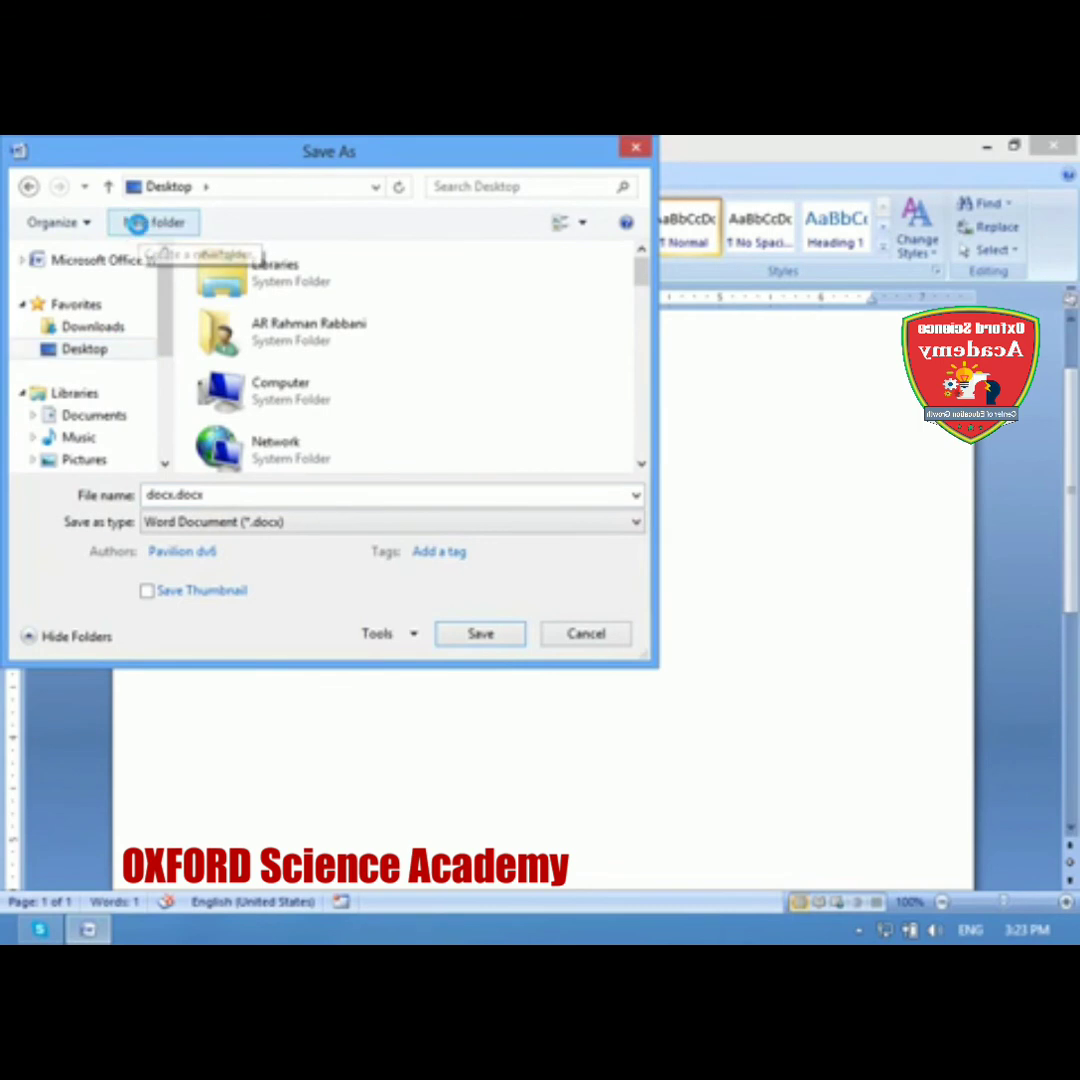
click(204, 499)
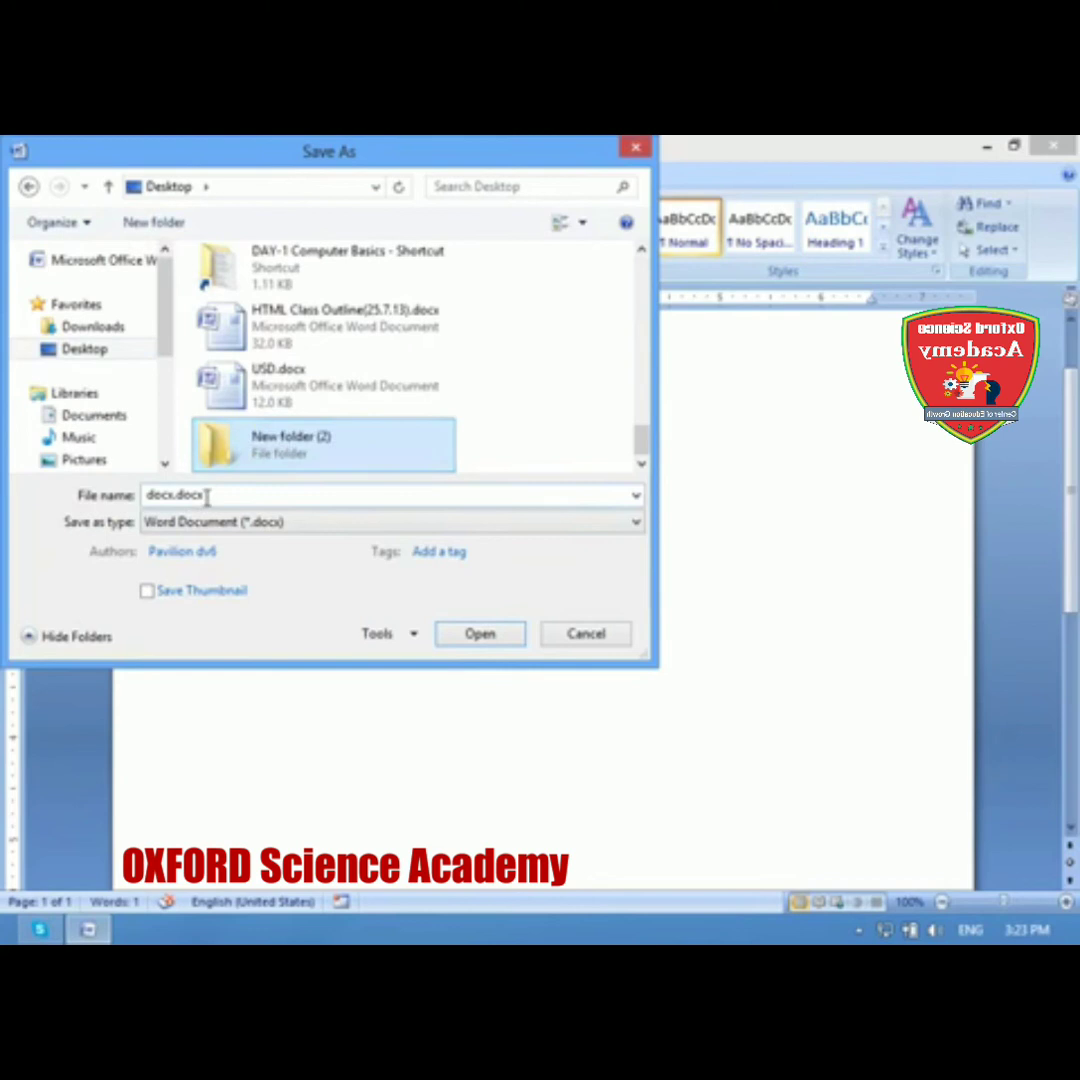
click(547, 638)
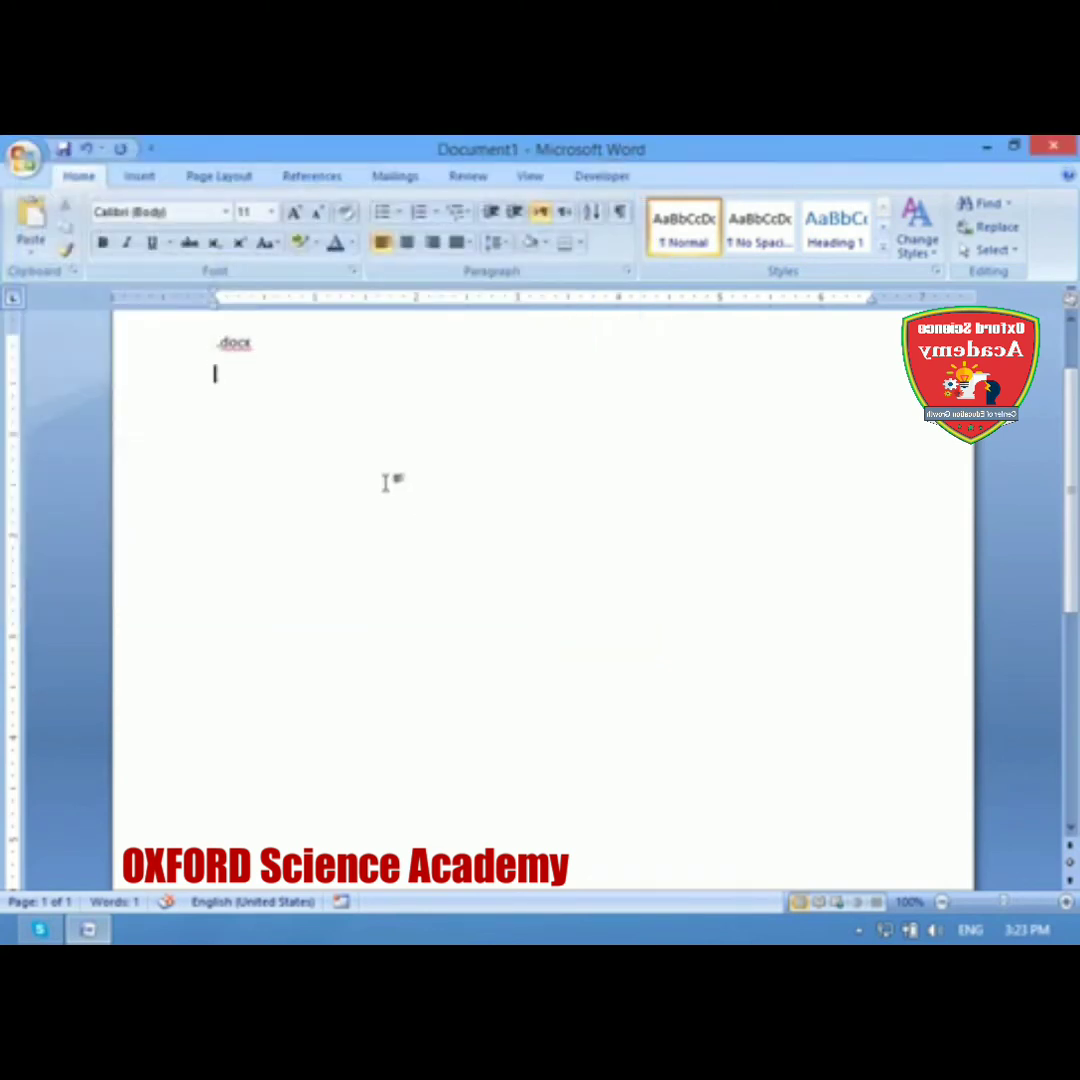
Step: Delete the x so the first line reads .doc, returning to the empty second line
drag(254, 344, 246, 343)
key(BackSpace)
key(Down)
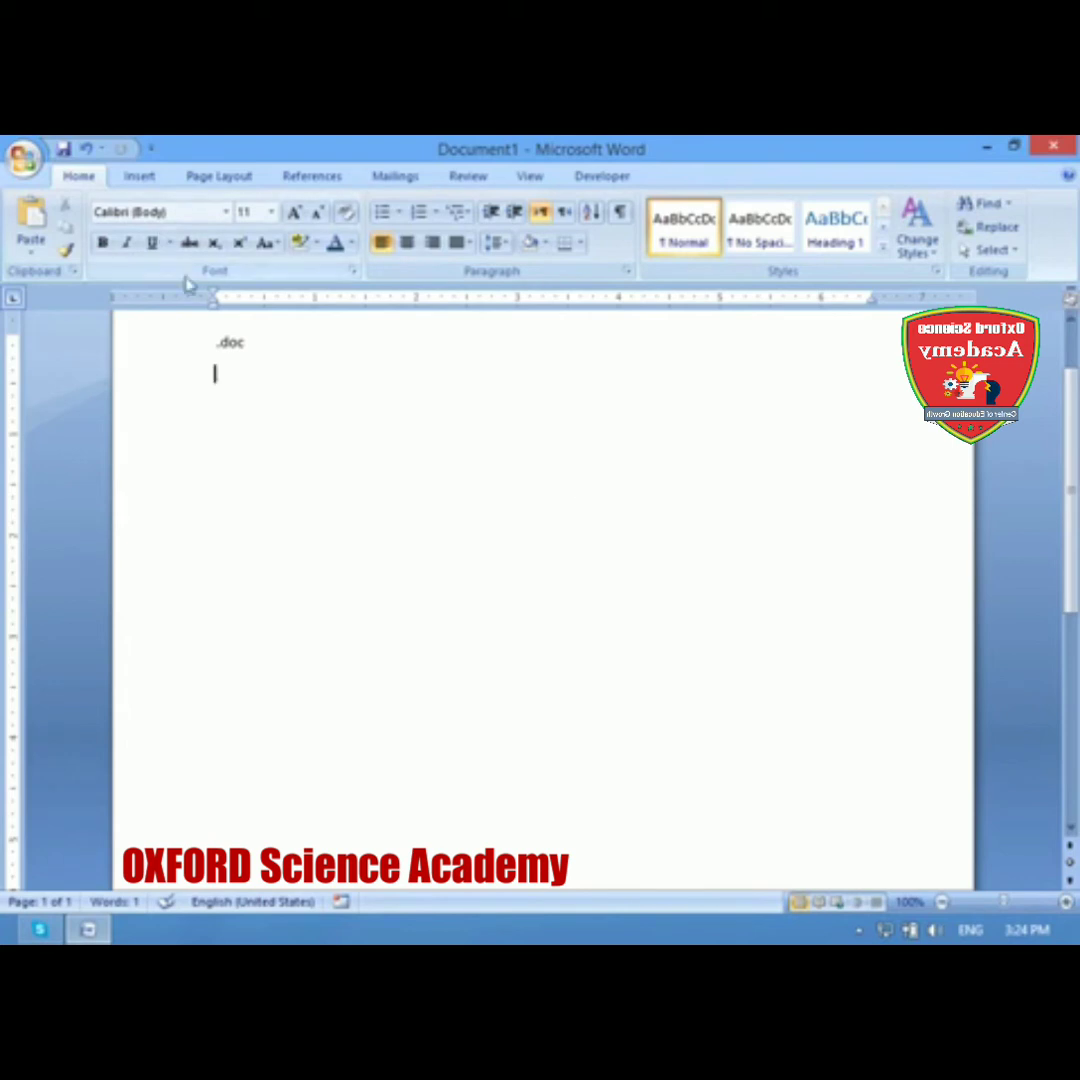
Step: On Word Options' Save page, choose Word 97-2003 Document (*.doc) as the default save format and apply it
click(22, 157)
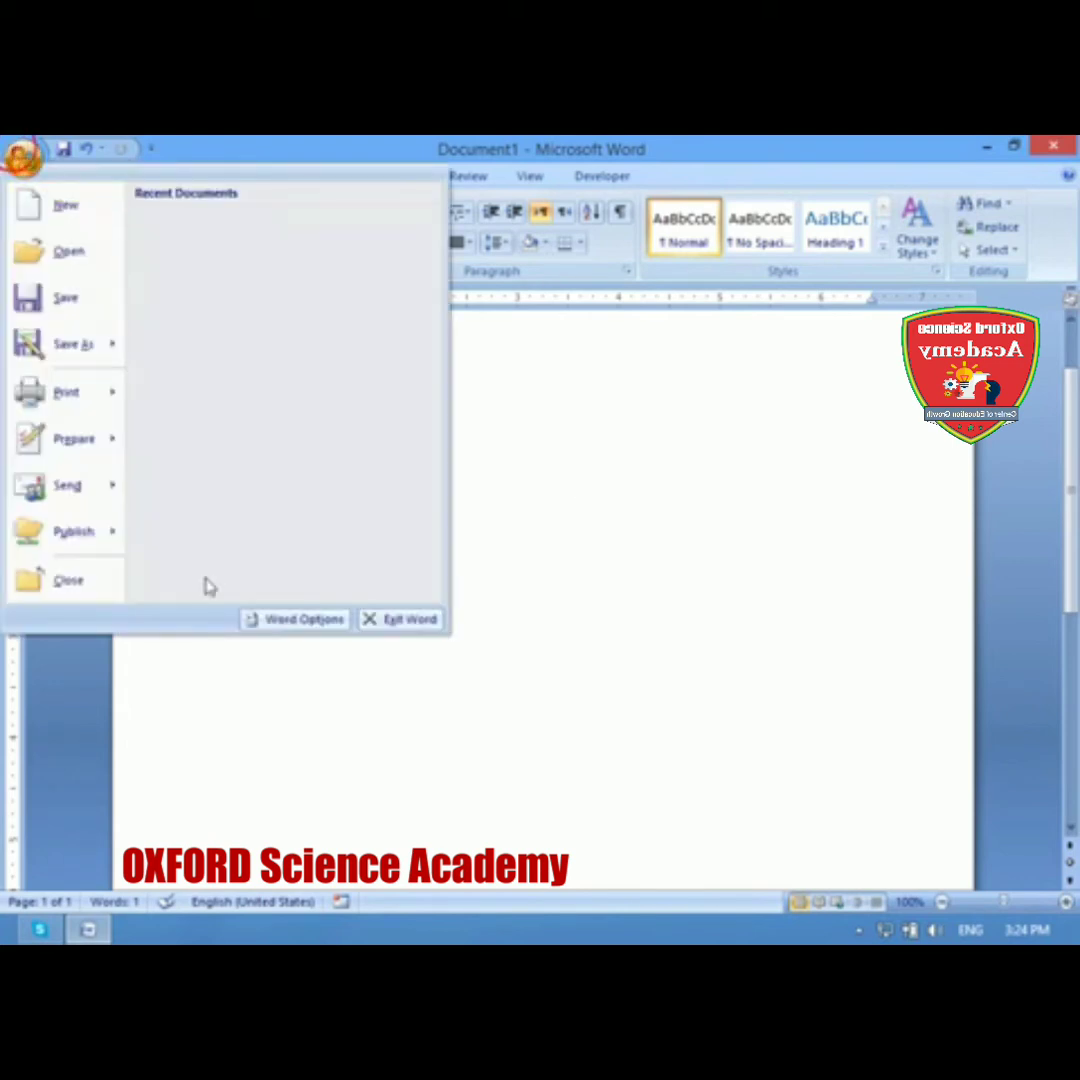
click(266, 622)
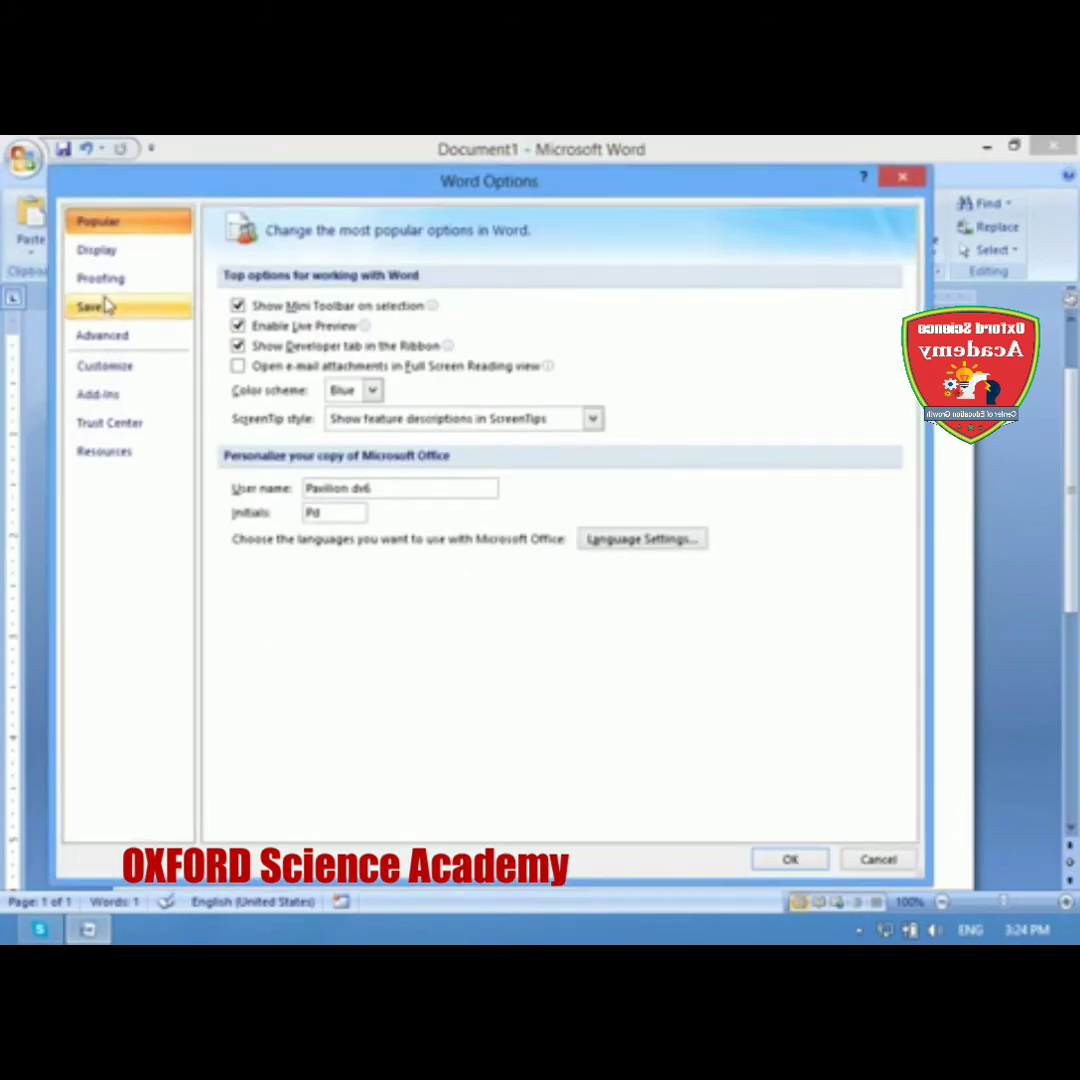
click(100, 306)
click(403, 312)
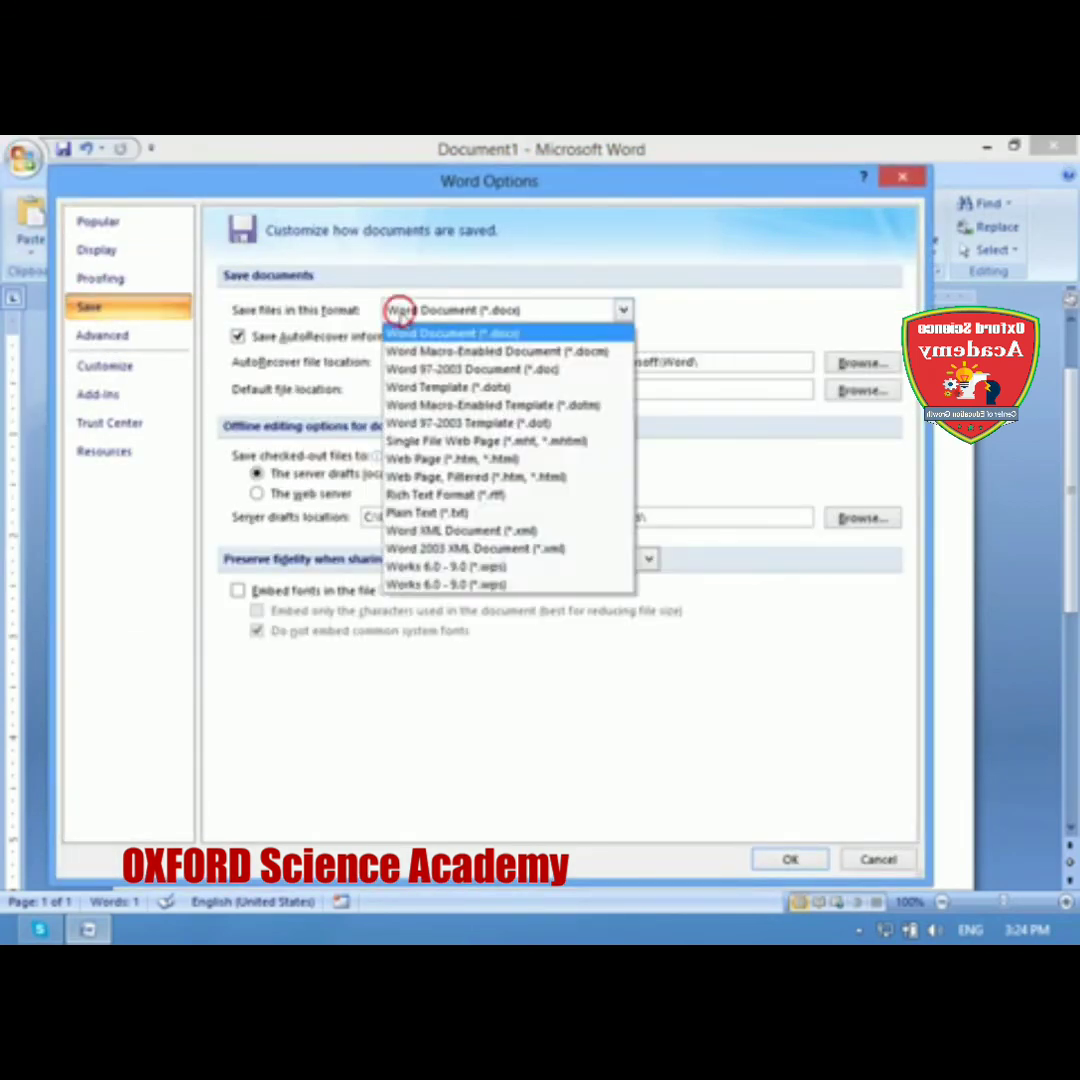
click(403, 312)
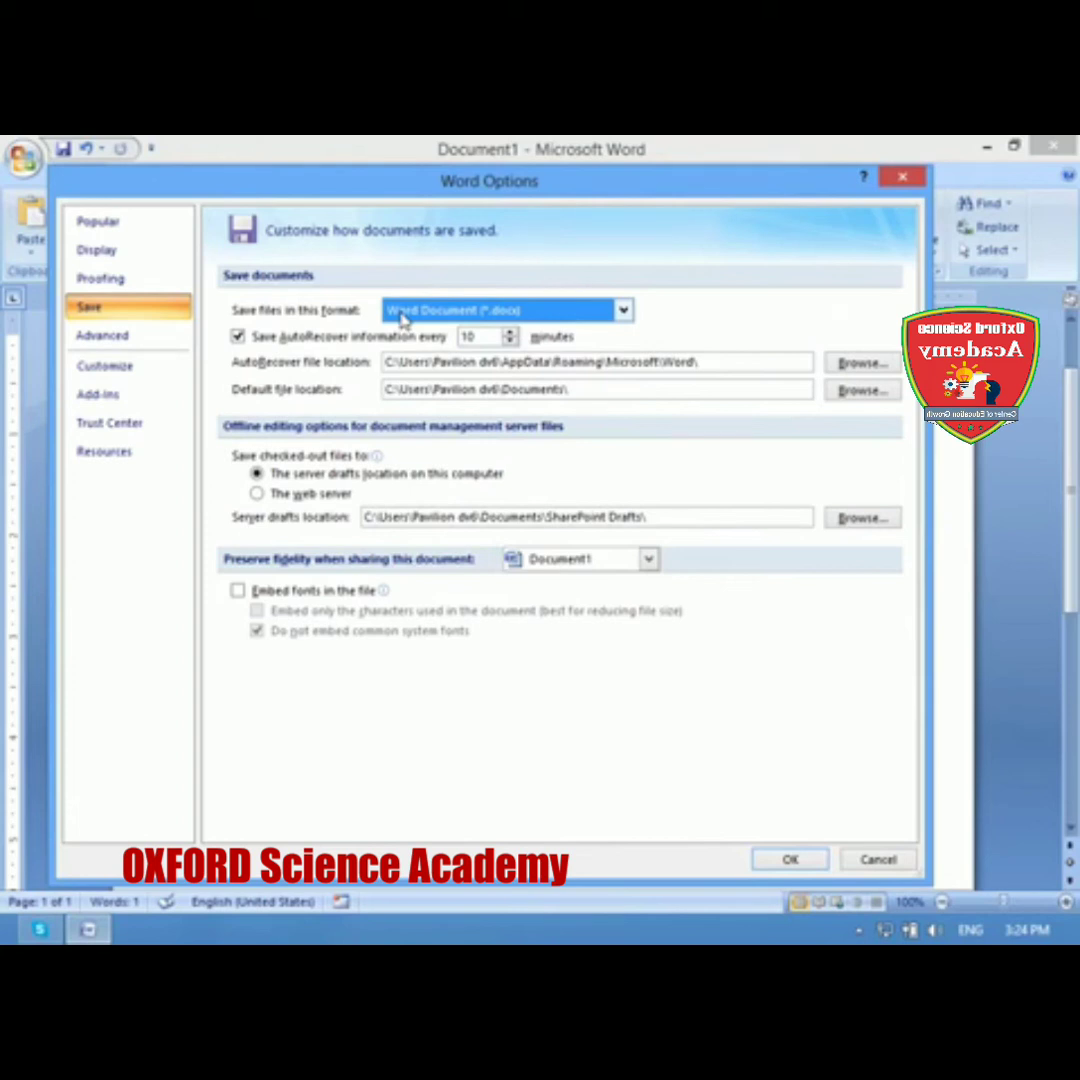
click(403, 315)
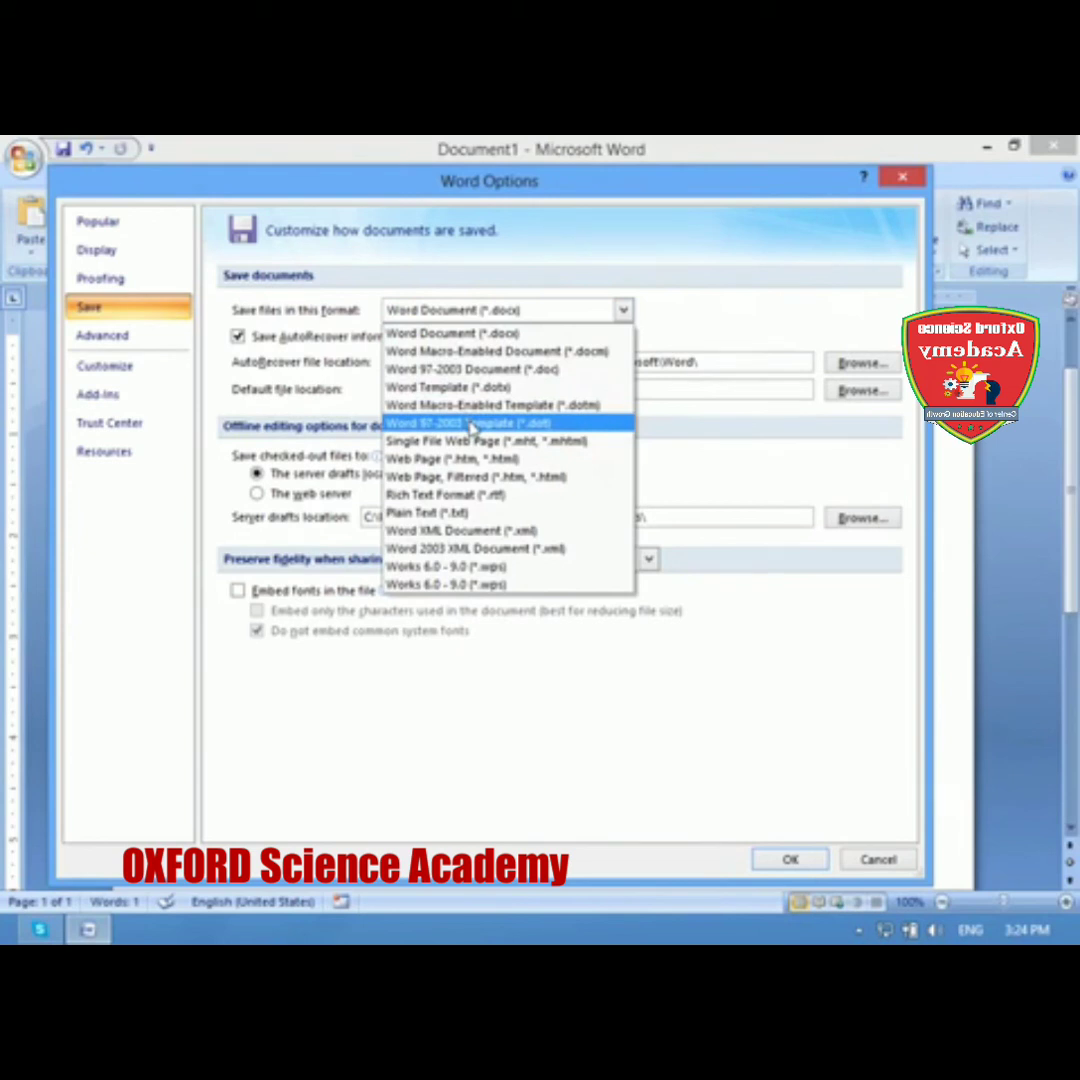
click(472, 424)
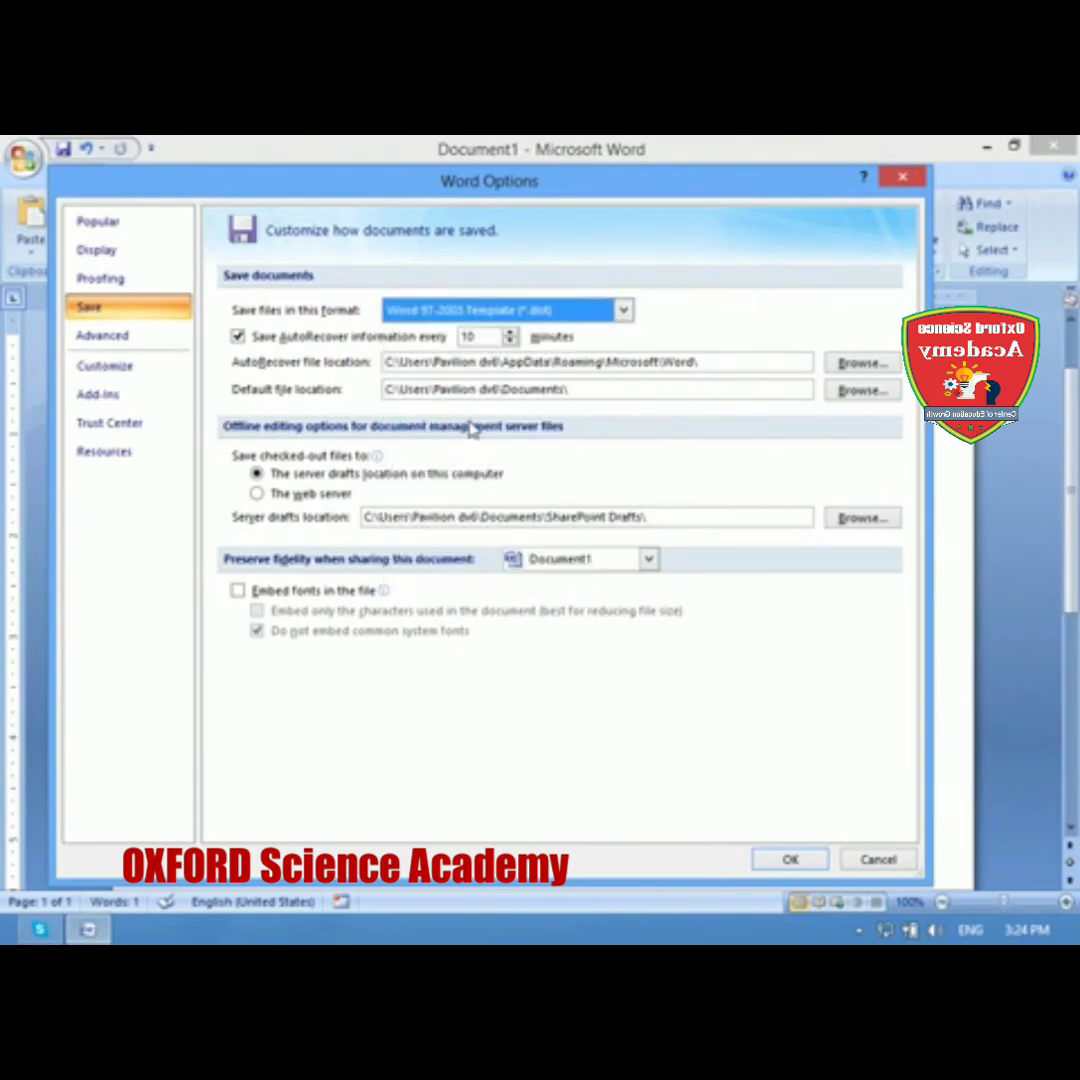
click(526, 310)
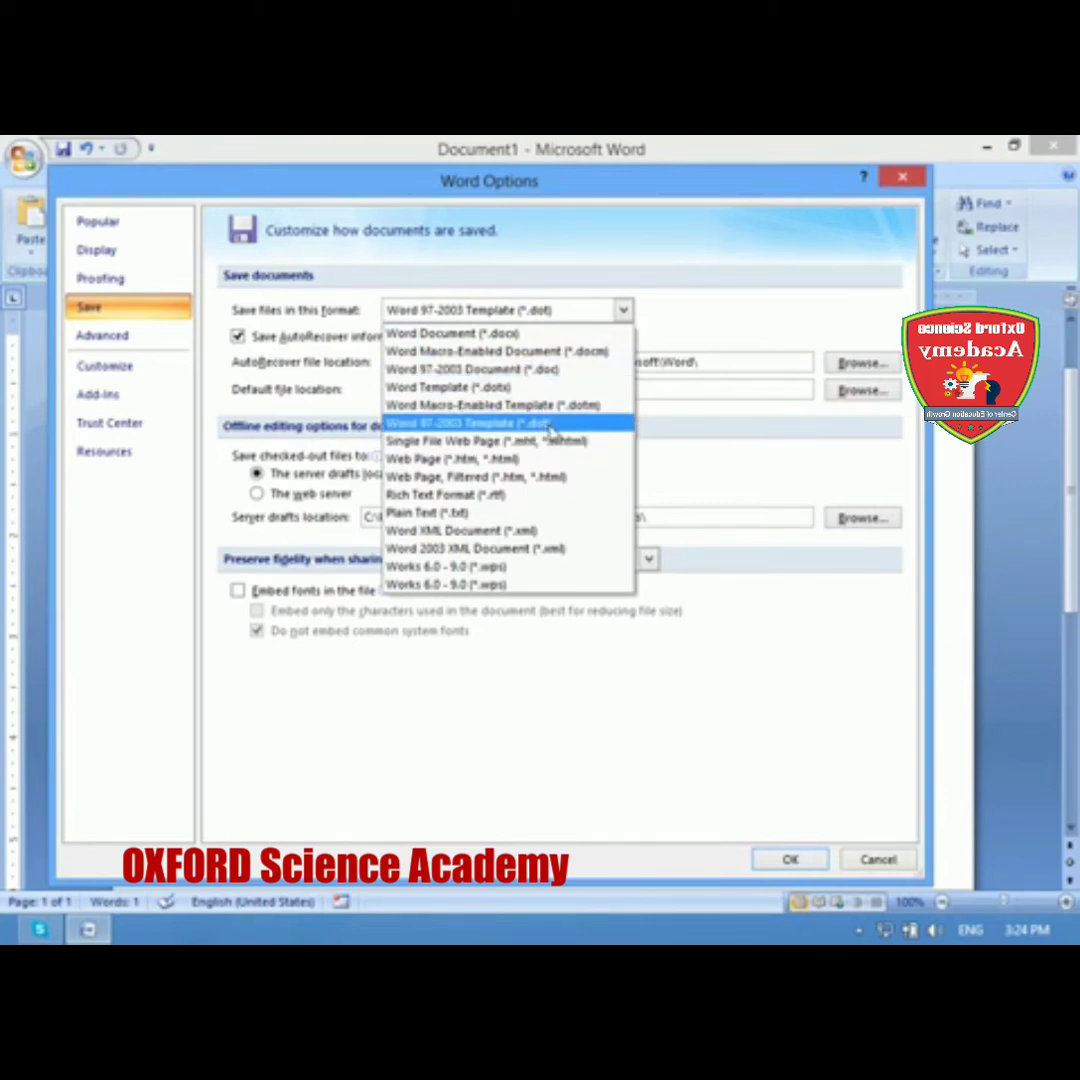
click(533, 372)
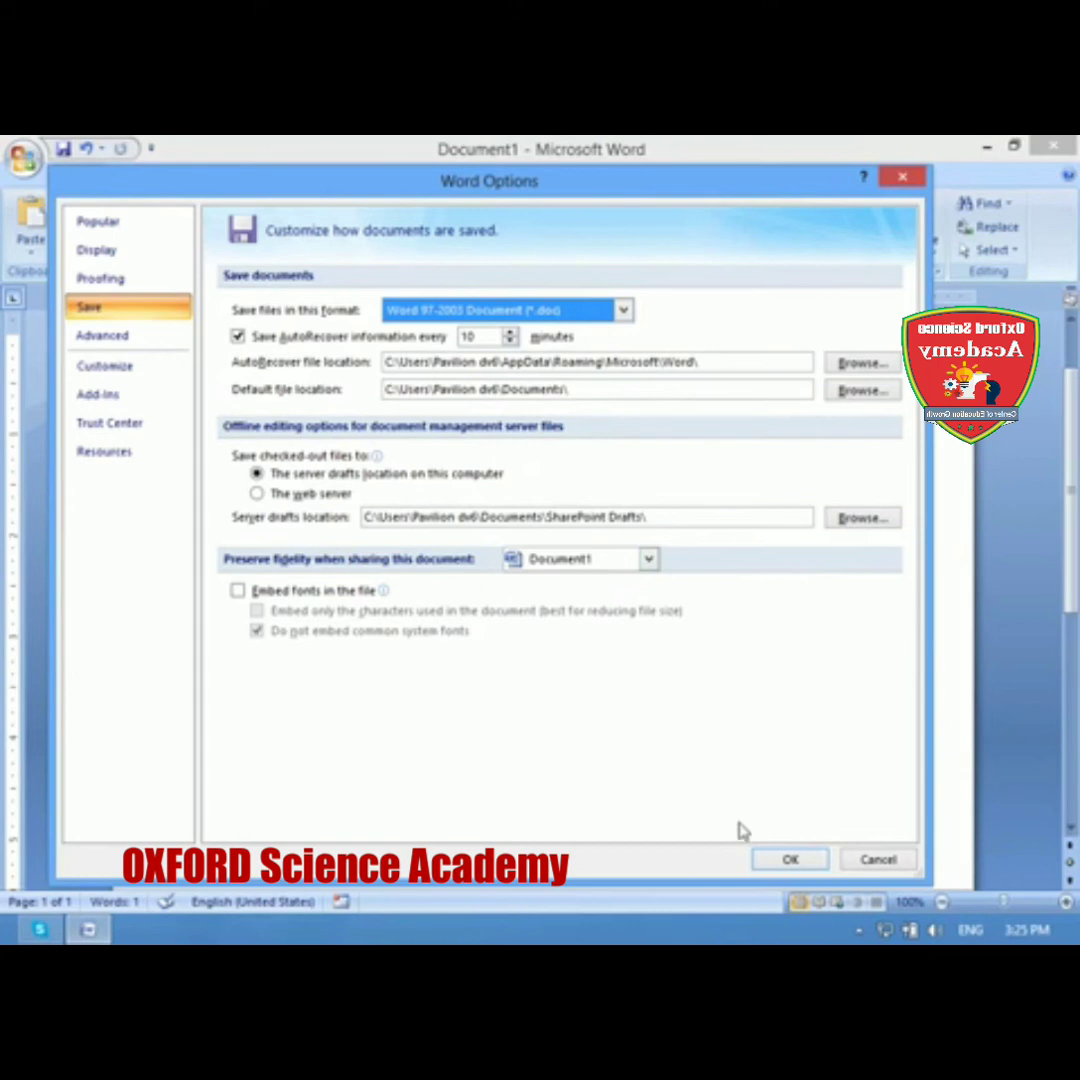
click(785, 859)
click(551, 610)
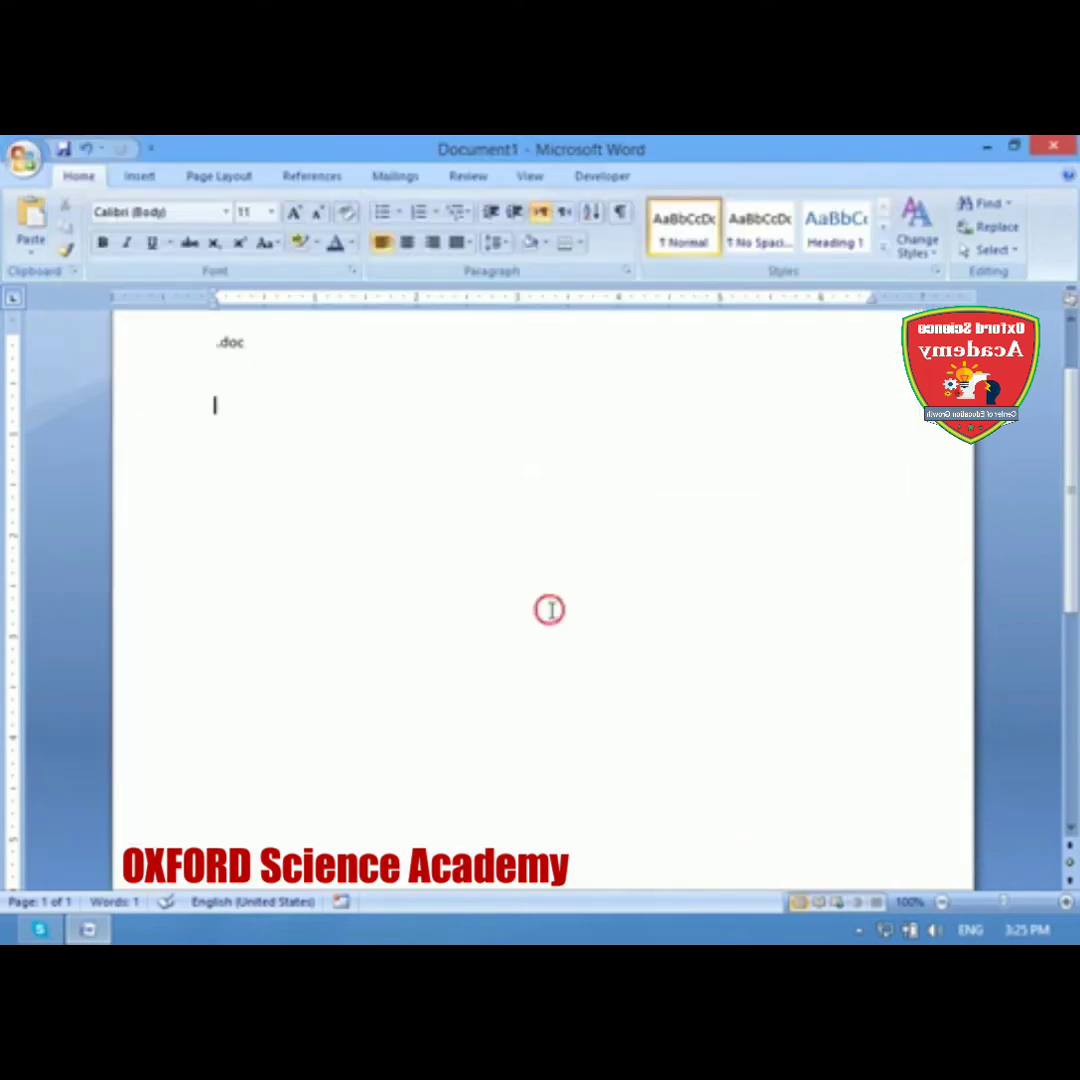
Step: Confirm Save As now proposes doc.doc in .doc format, cancel, and reopen Word Options
key(ctrl+s)
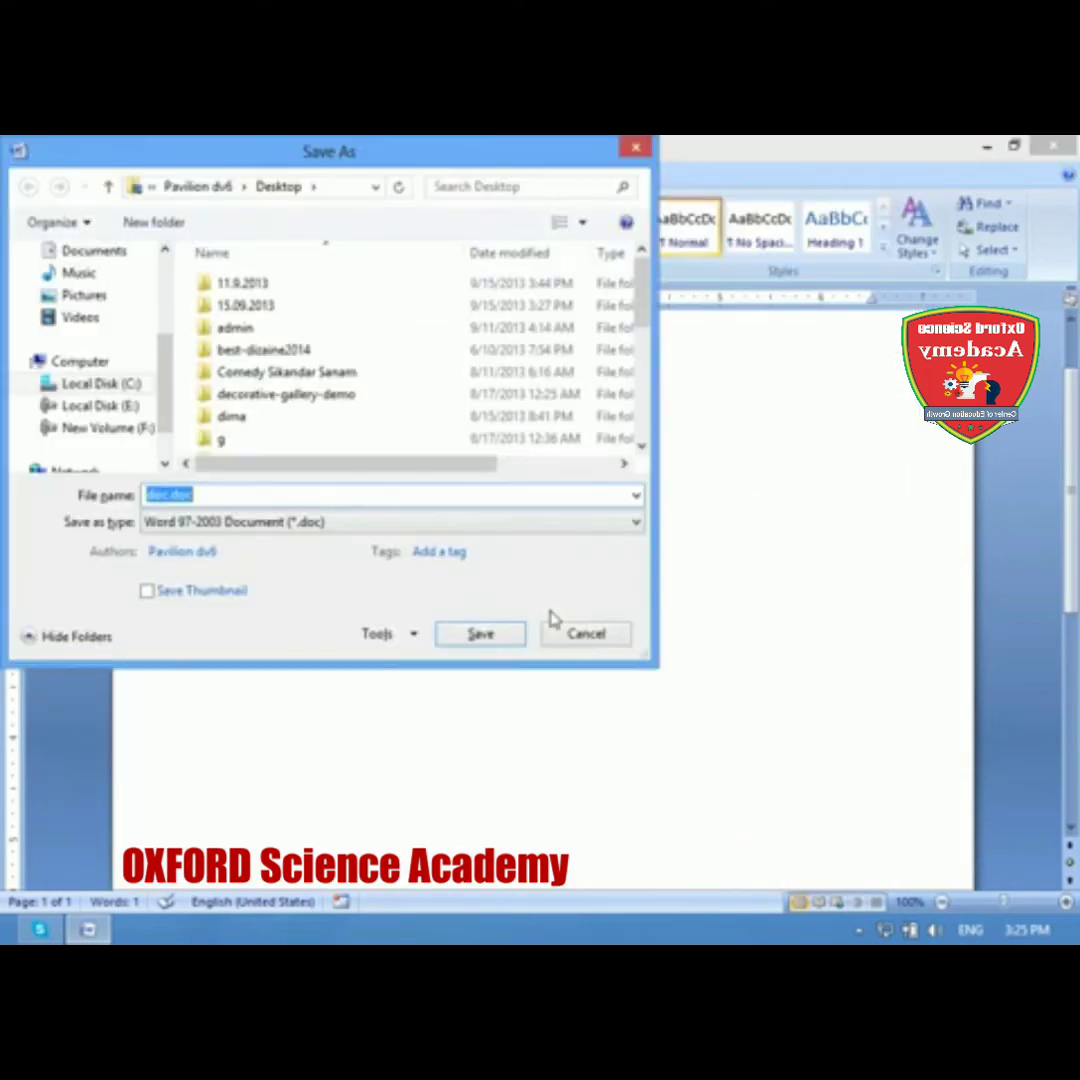
click(196, 497)
click(555, 635)
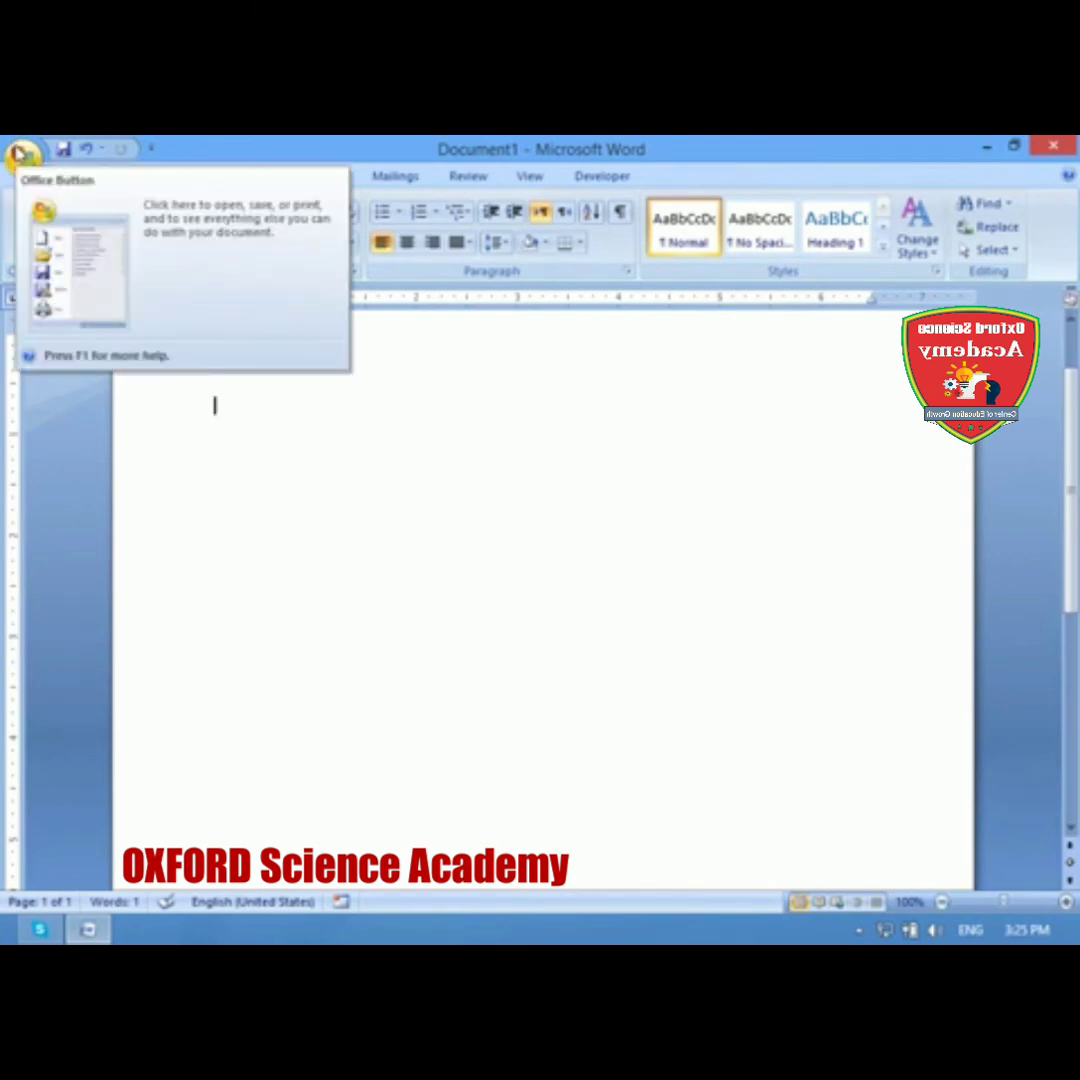
click(20, 153)
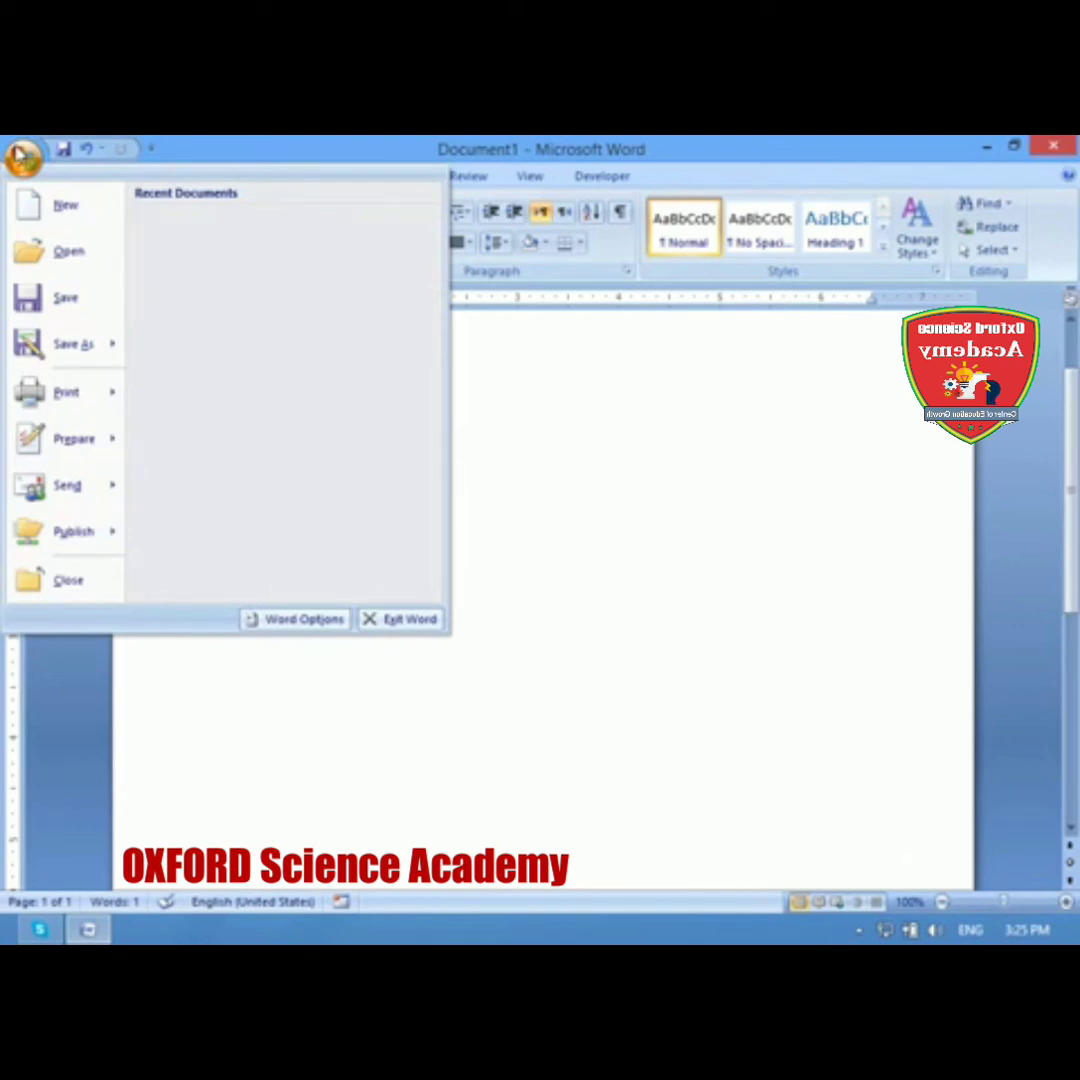
click(330, 618)
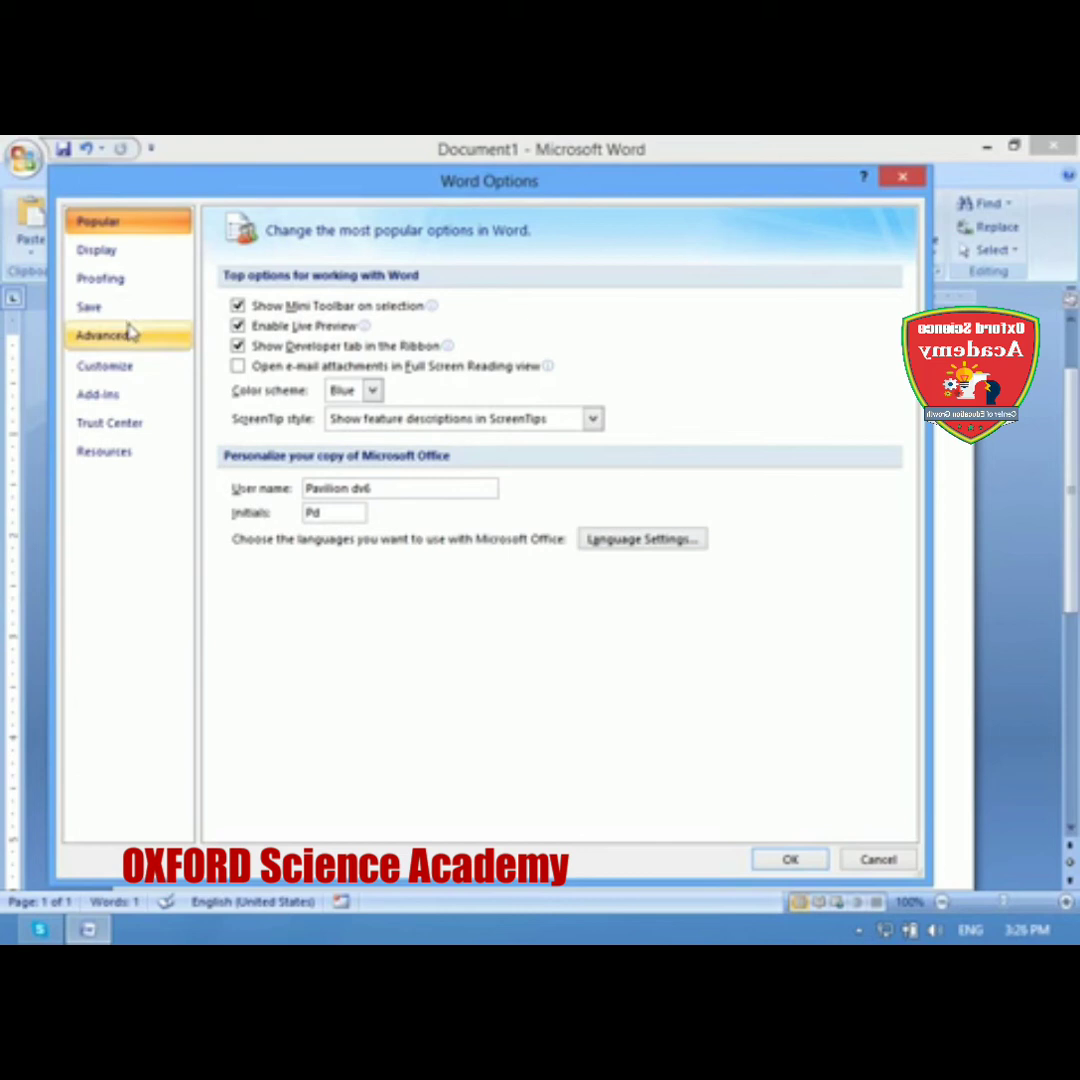
Step: Show the Save page of Word Options, with Word 97-2003 Document (*.doc) as default format
click(125, 308)
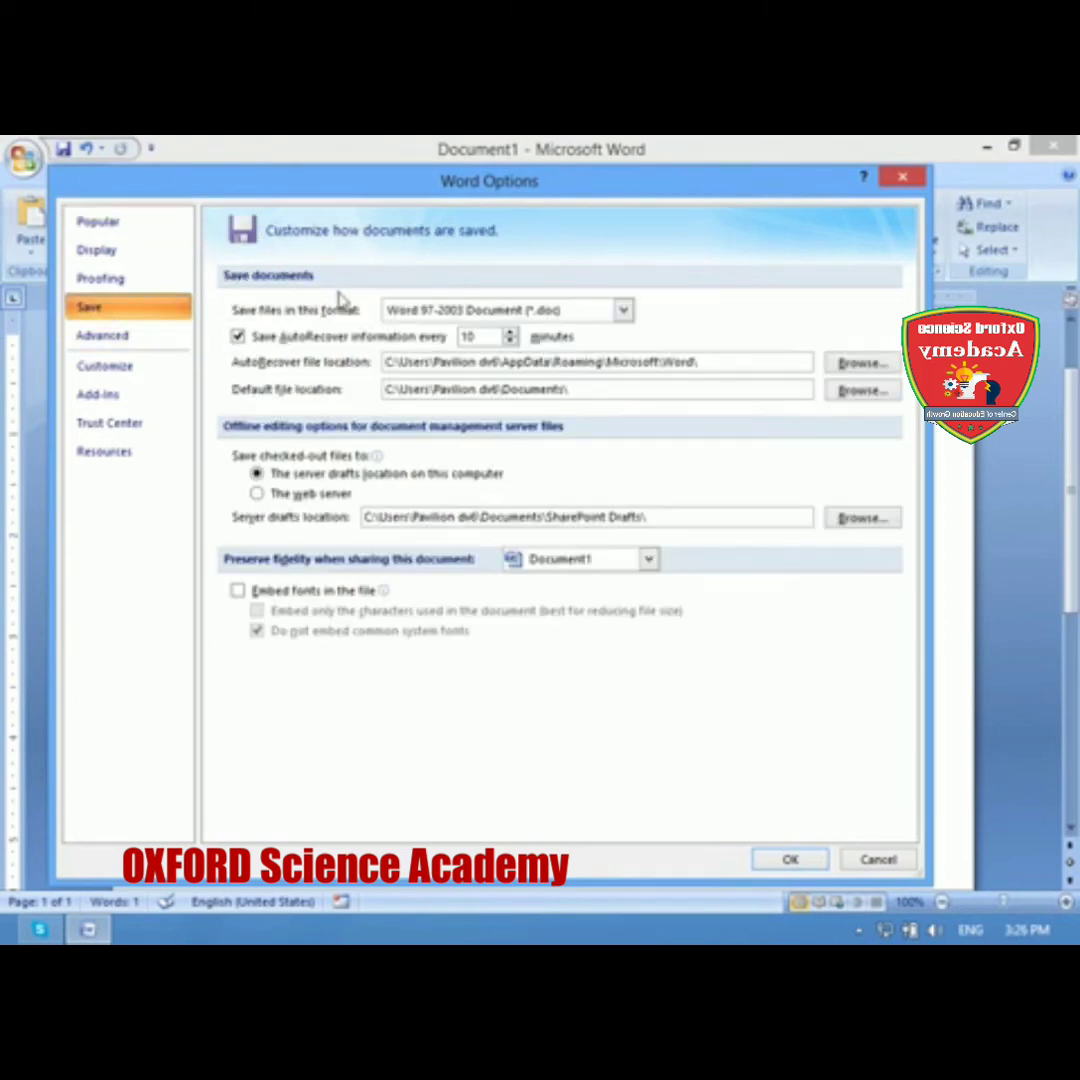
Step: Restore Word Document (*.docx) as default format and inspect the AutoRecover interval and default file location
click(470, 311)
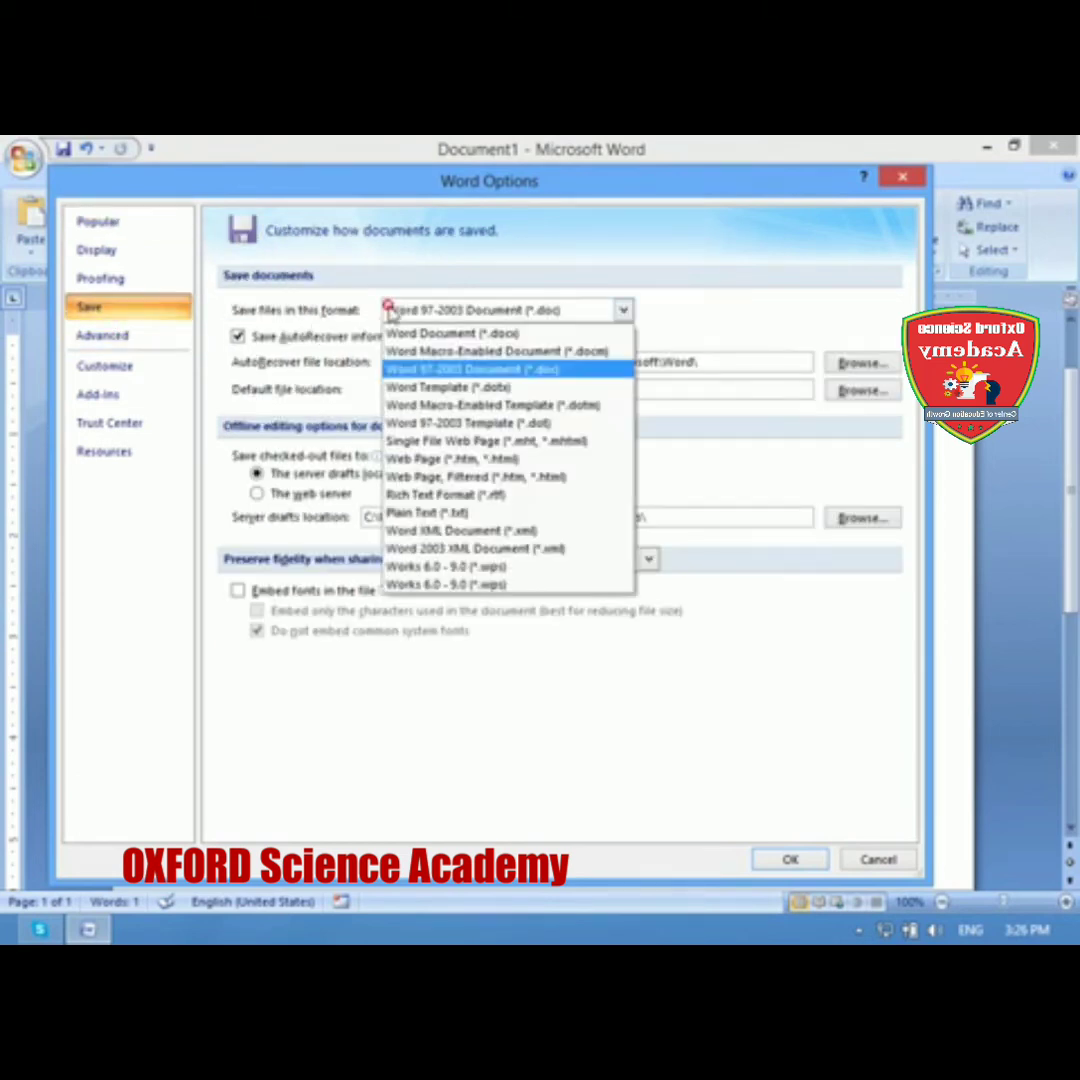
click(490, 333)
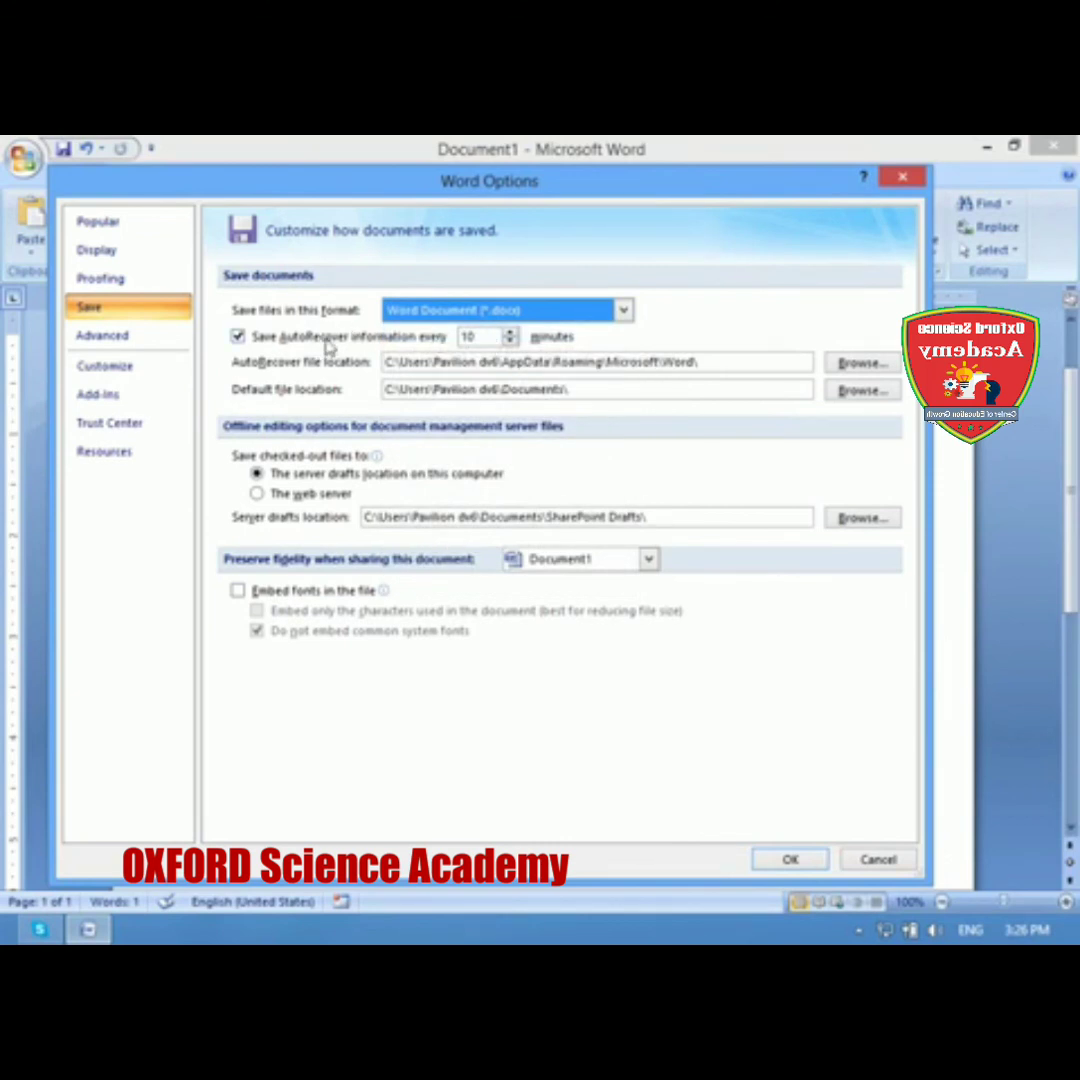
double_click(464, 337)
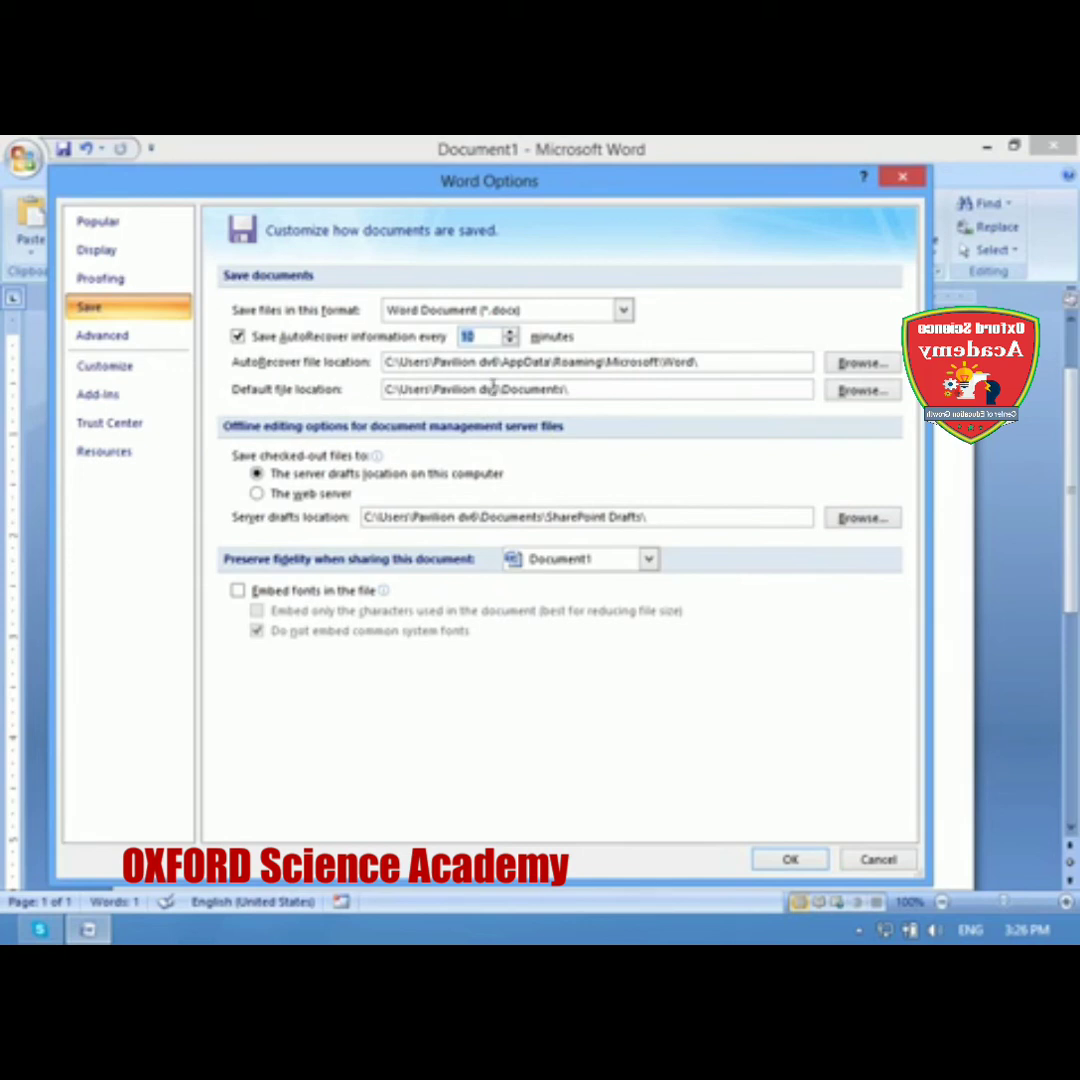
drag(501, 388, 564, 389)
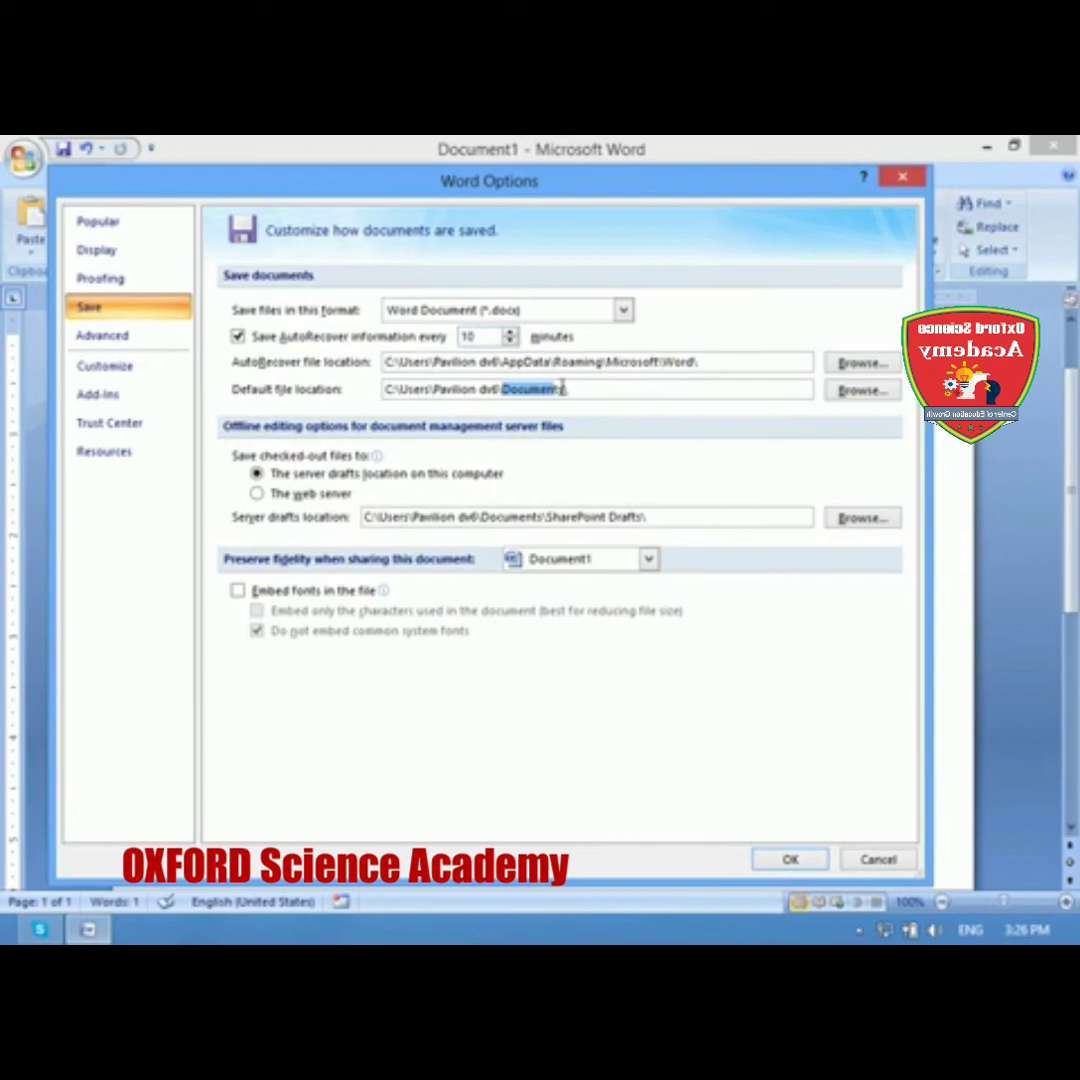
click(564, 389)
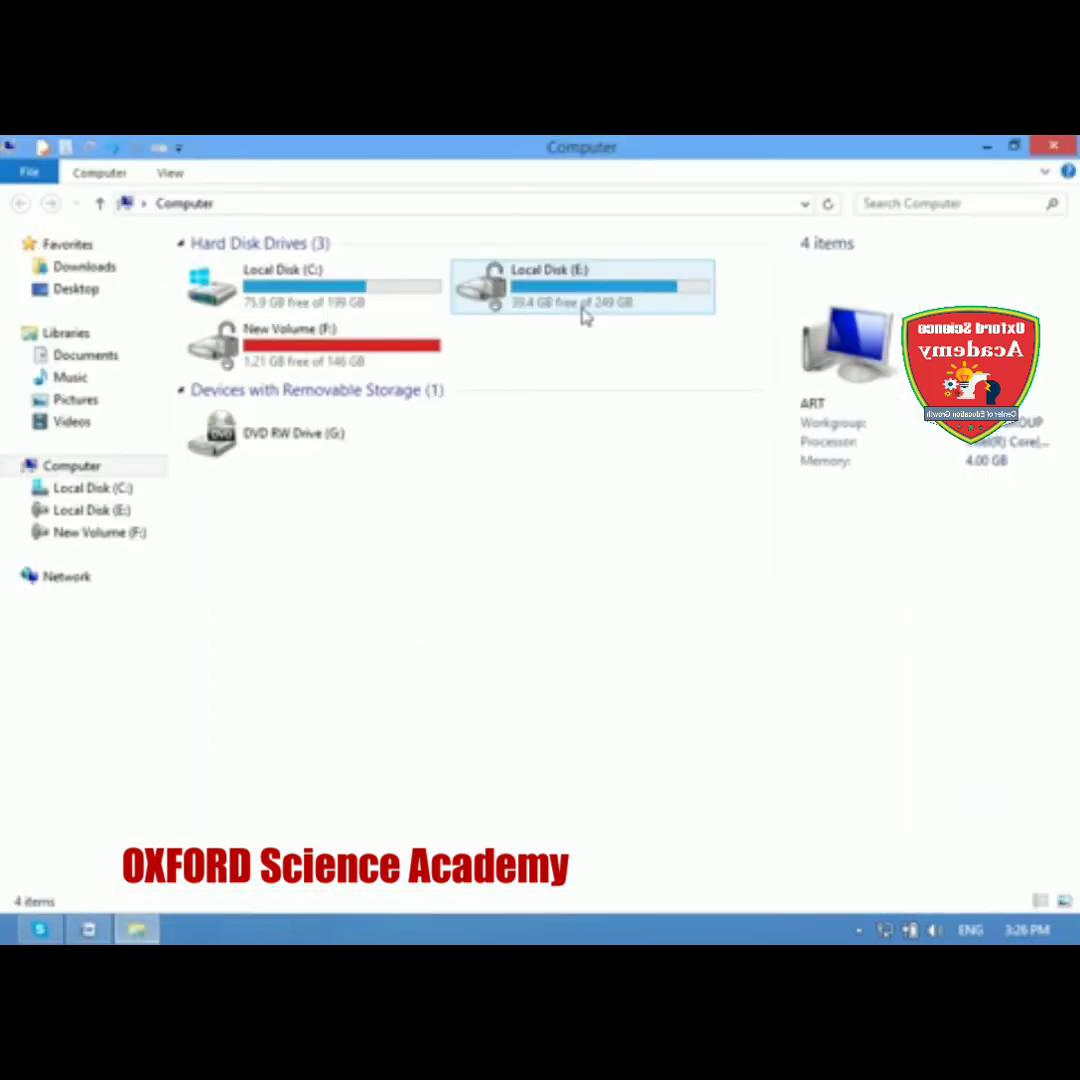
Step: Create a new folder named 'Word files' on Local Disk (E:)
double_click(556, 300)
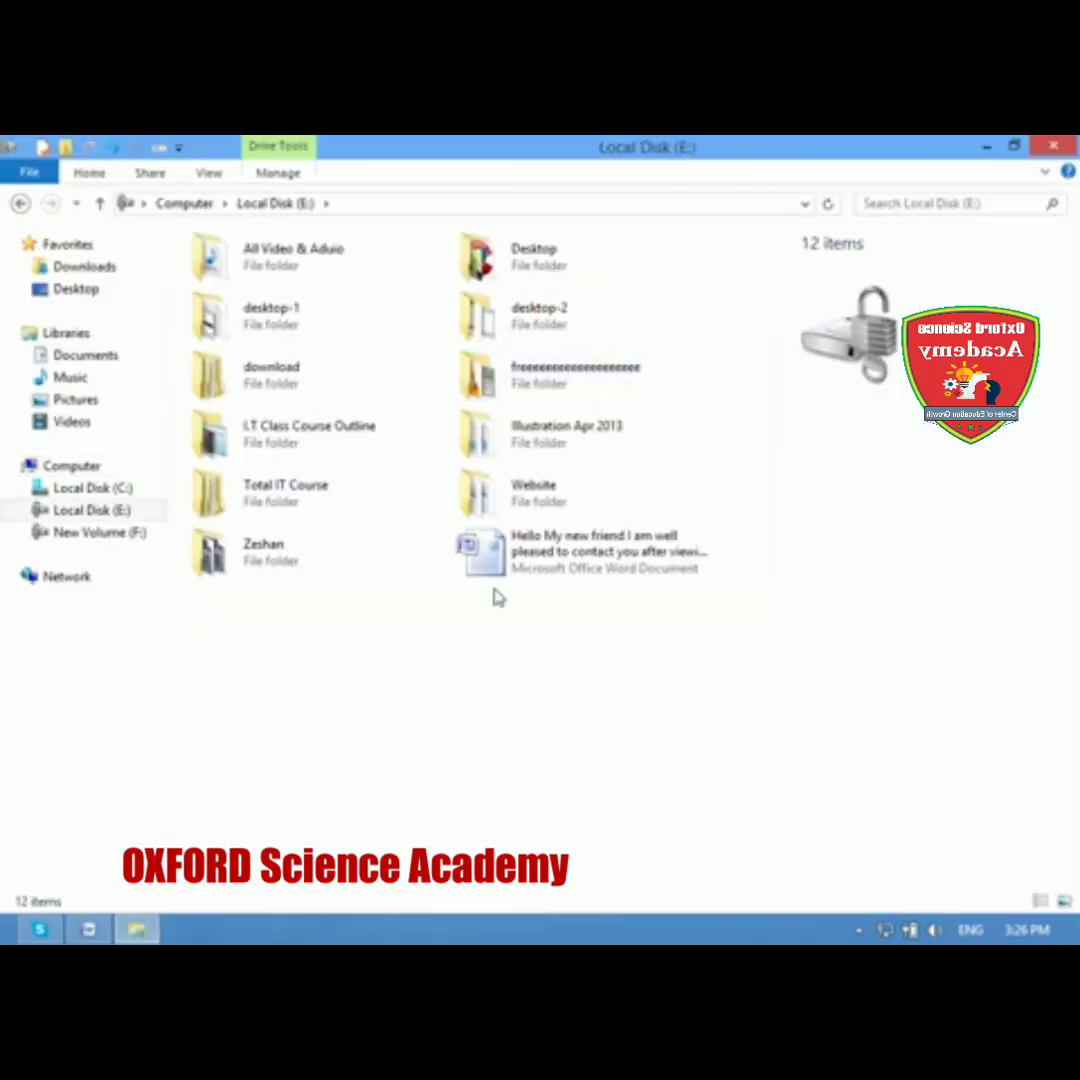
click(66, 148)
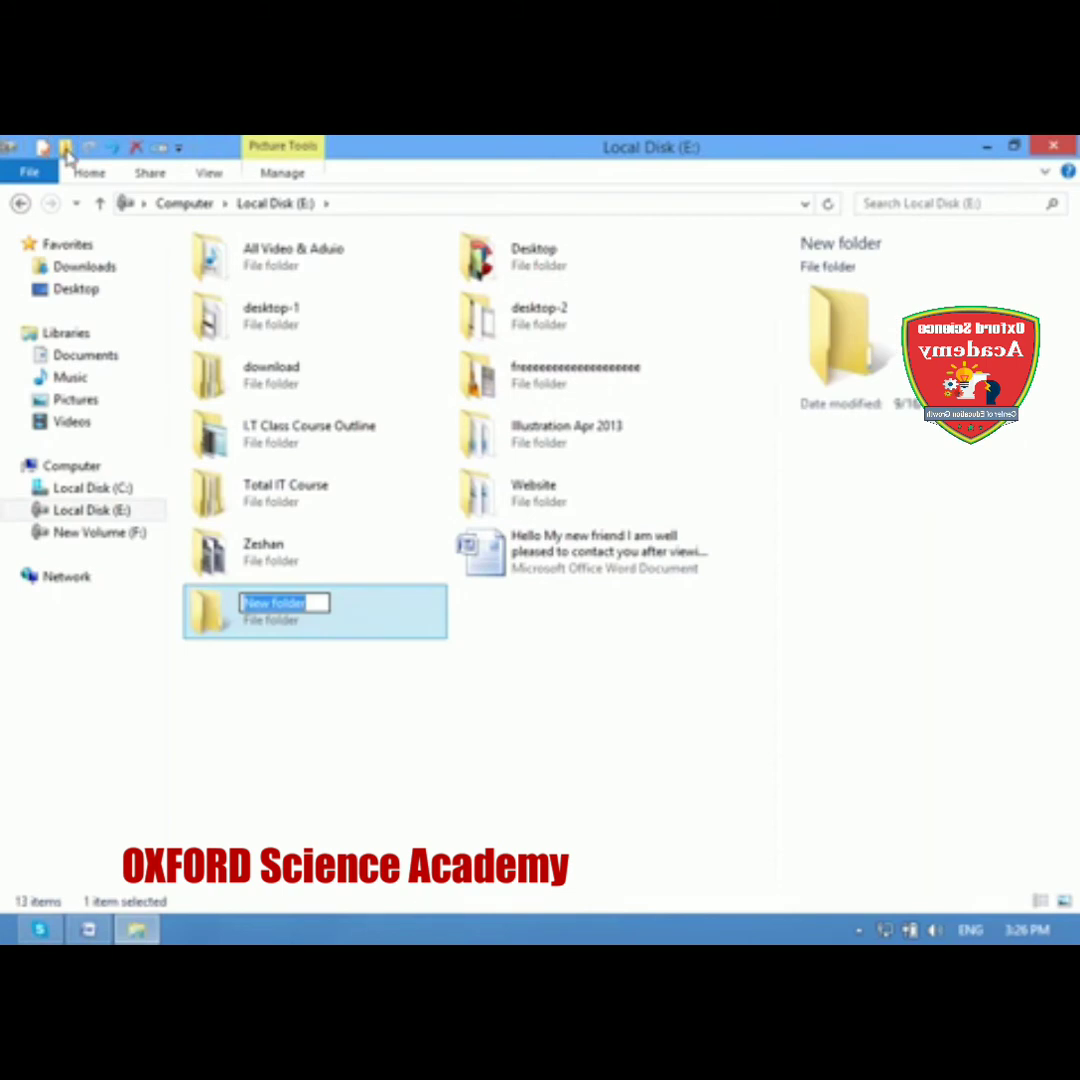
text(W)
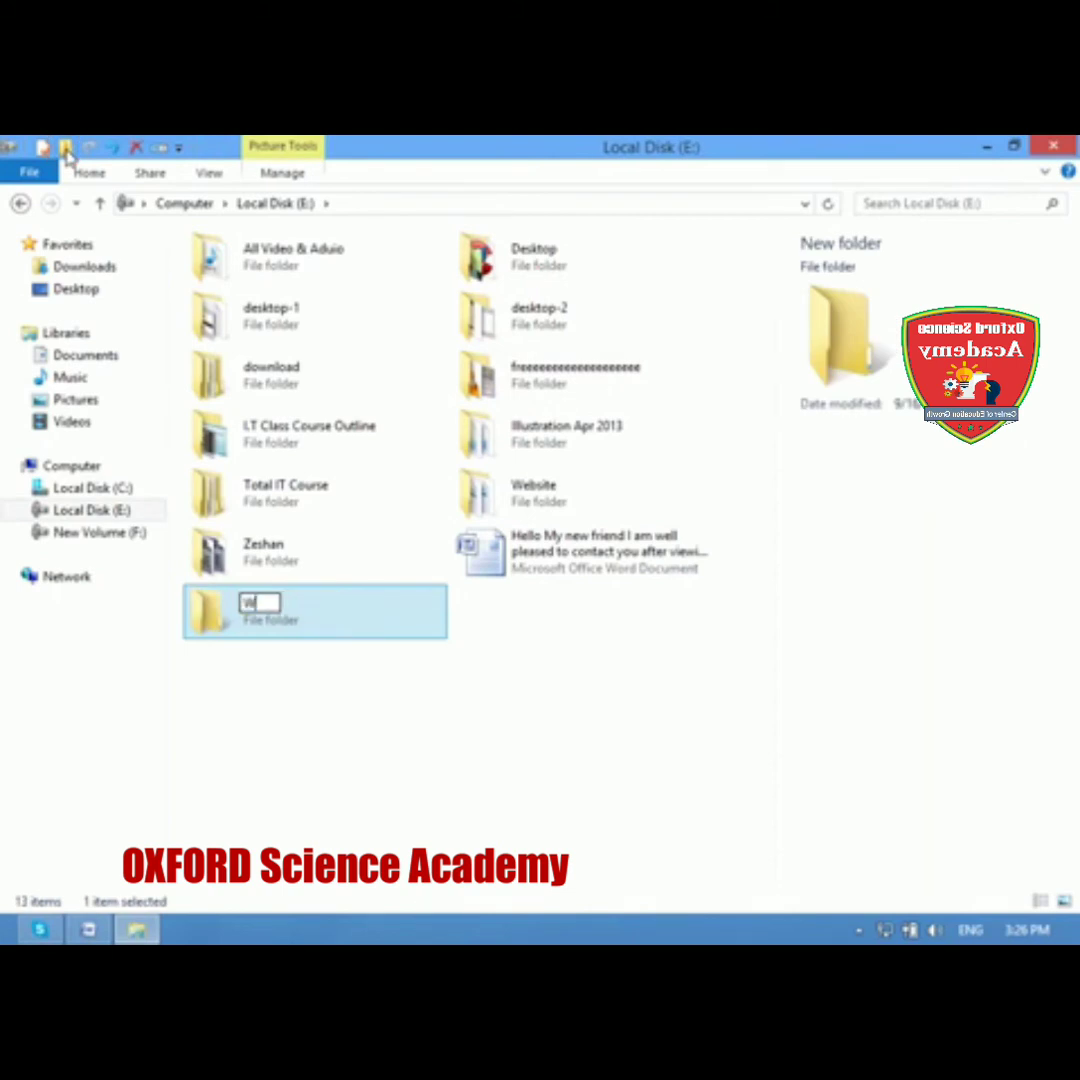
text(ord files)
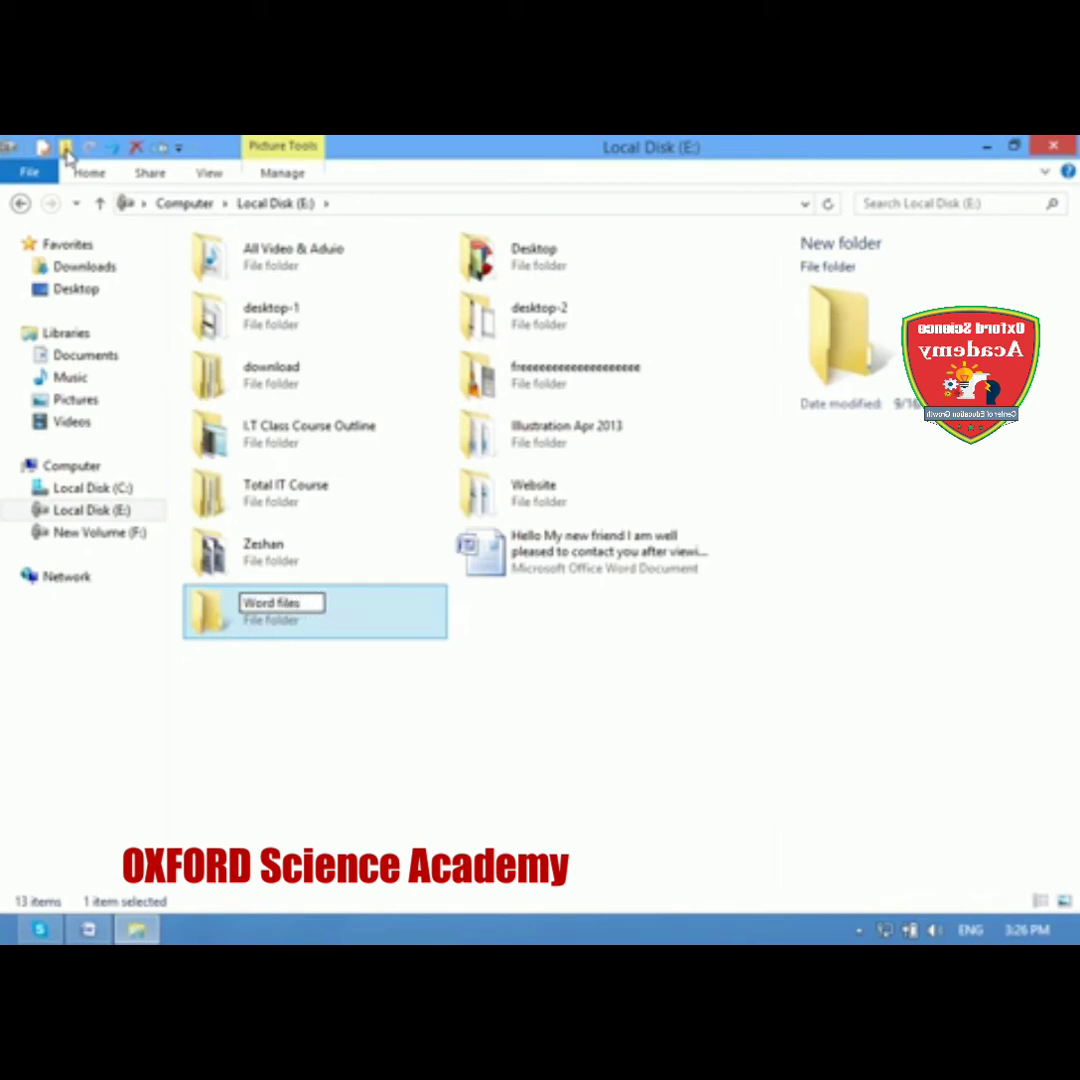
key(Return)
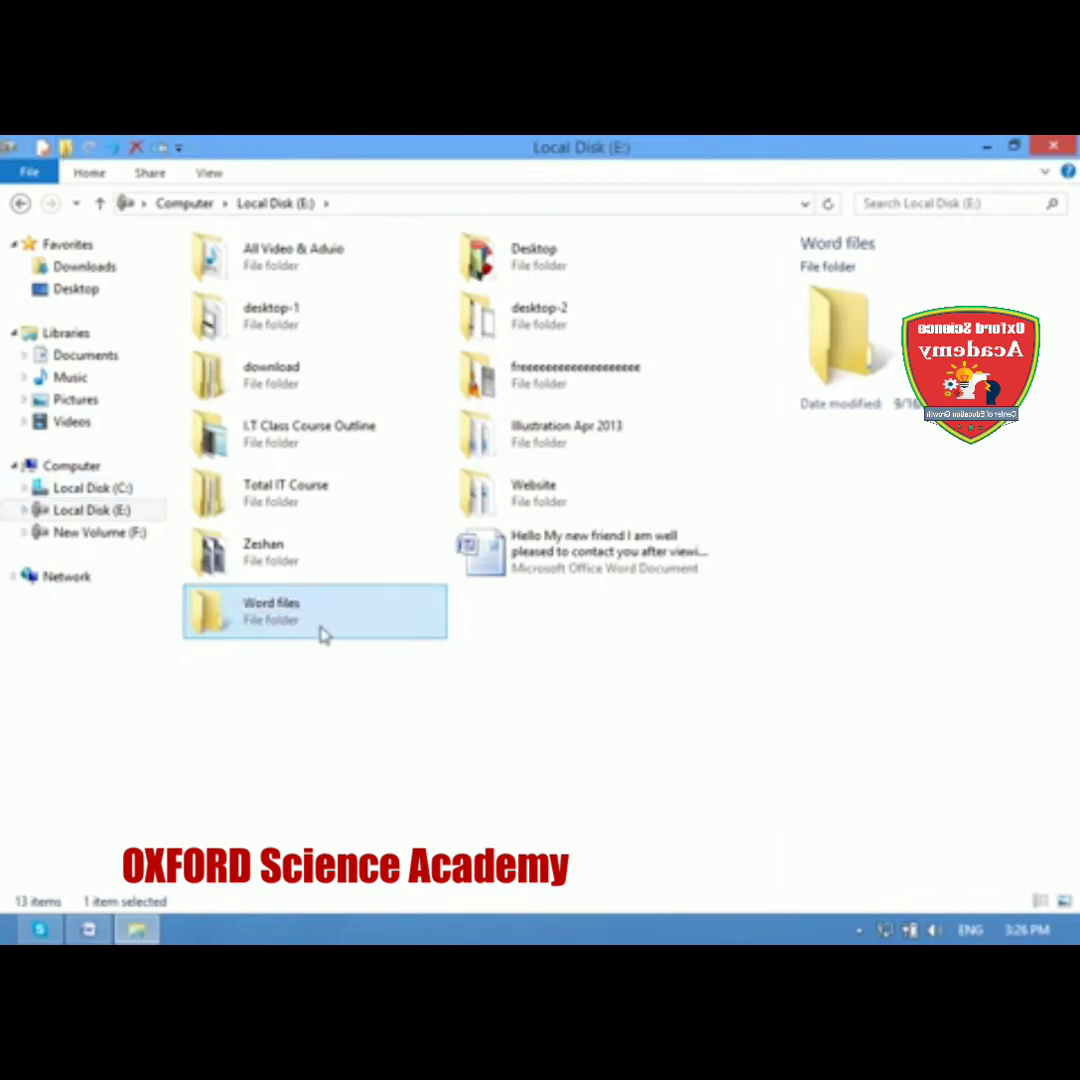
click(350, 663)
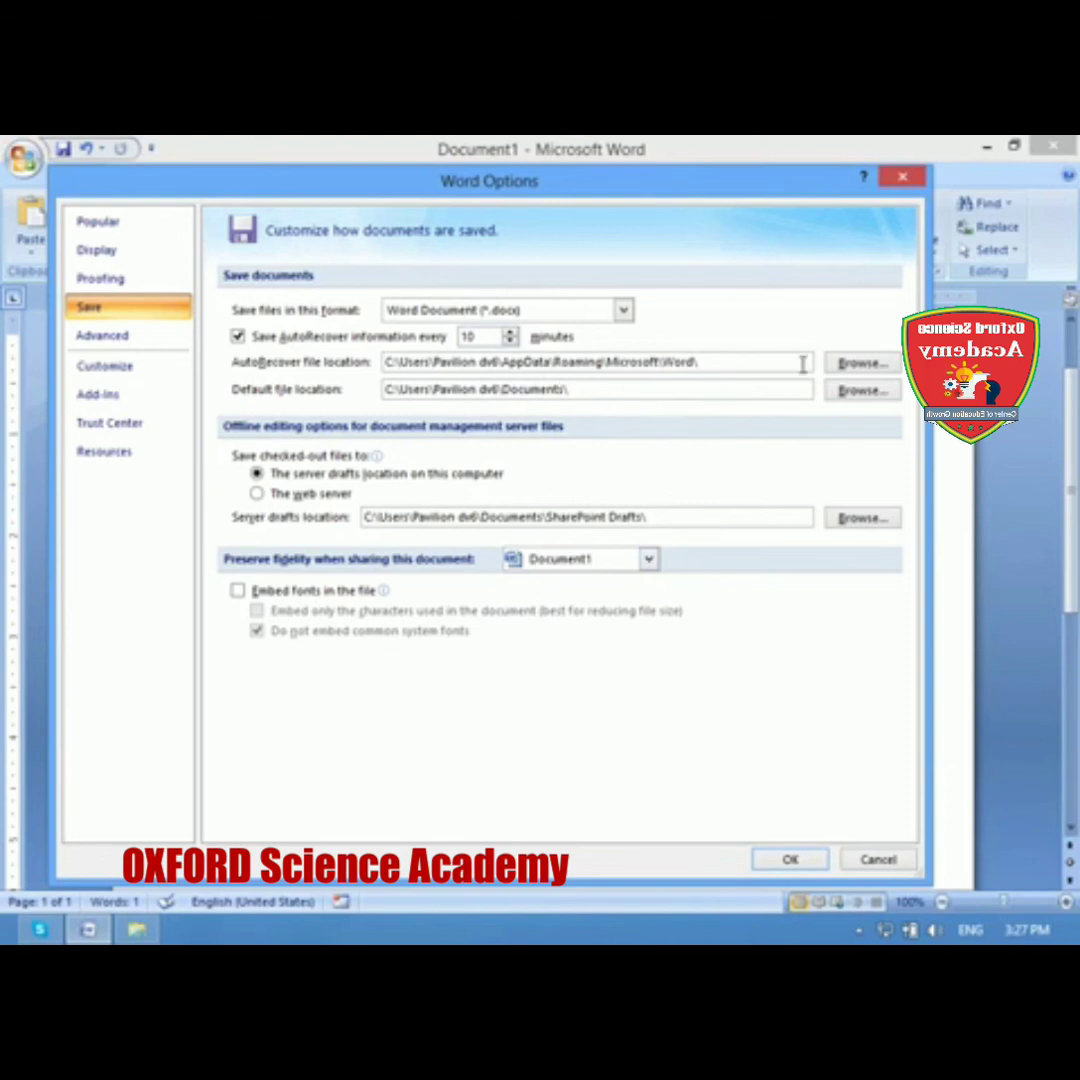
Step: Browse to Local Disk (E:) > Word files, set E:\Word files\ as default file location, and apply
click(858, 391)
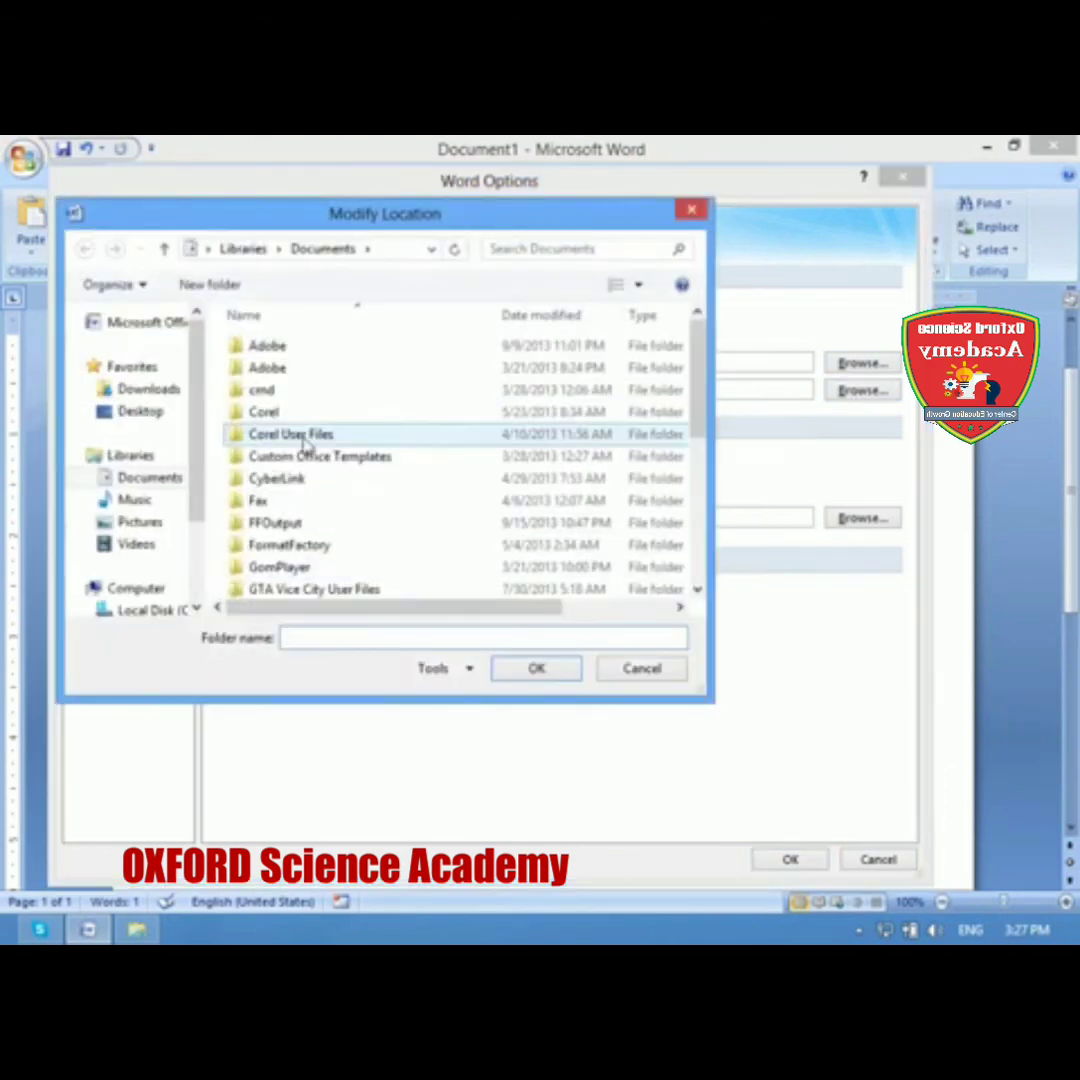
click(140, 411)
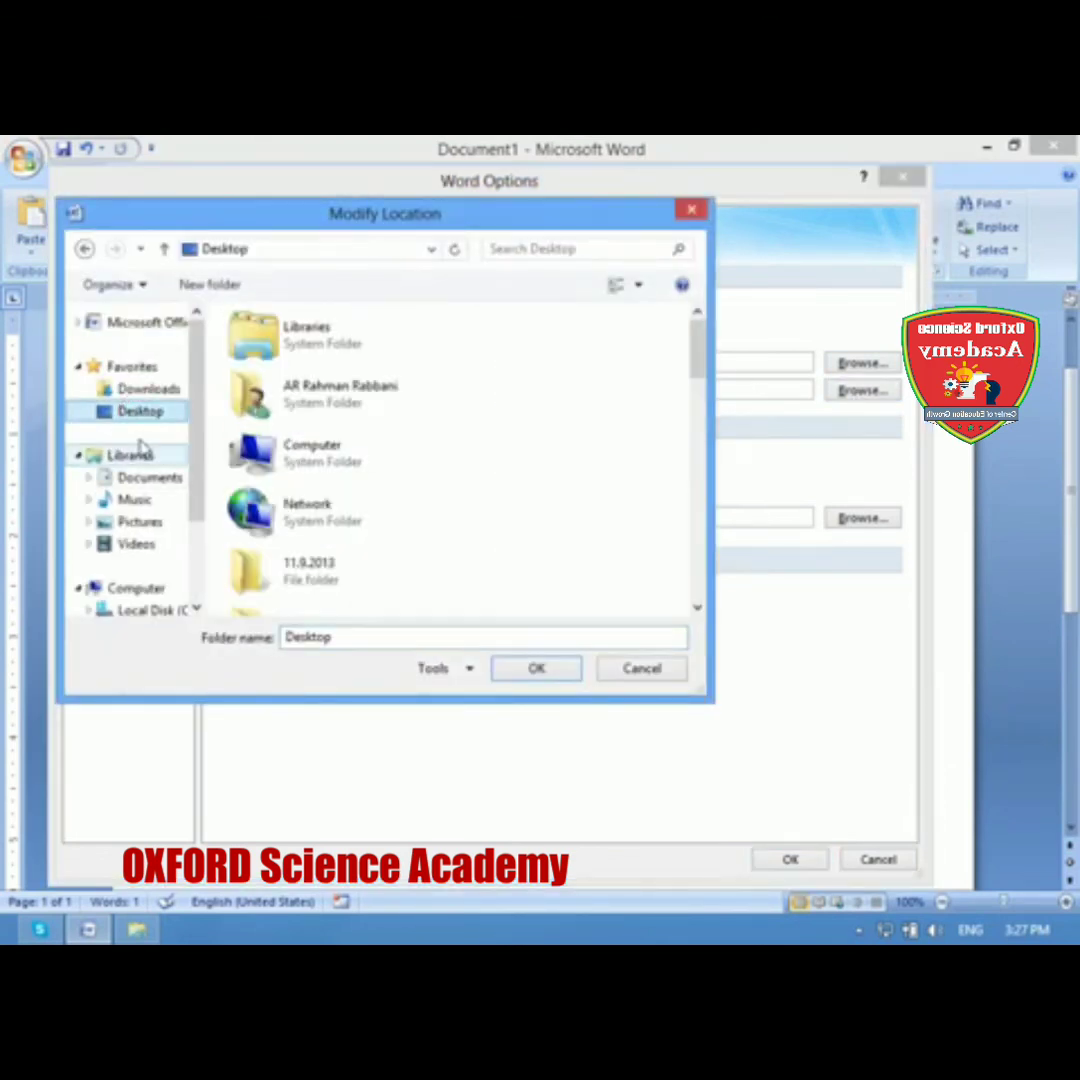
click(150, 588)
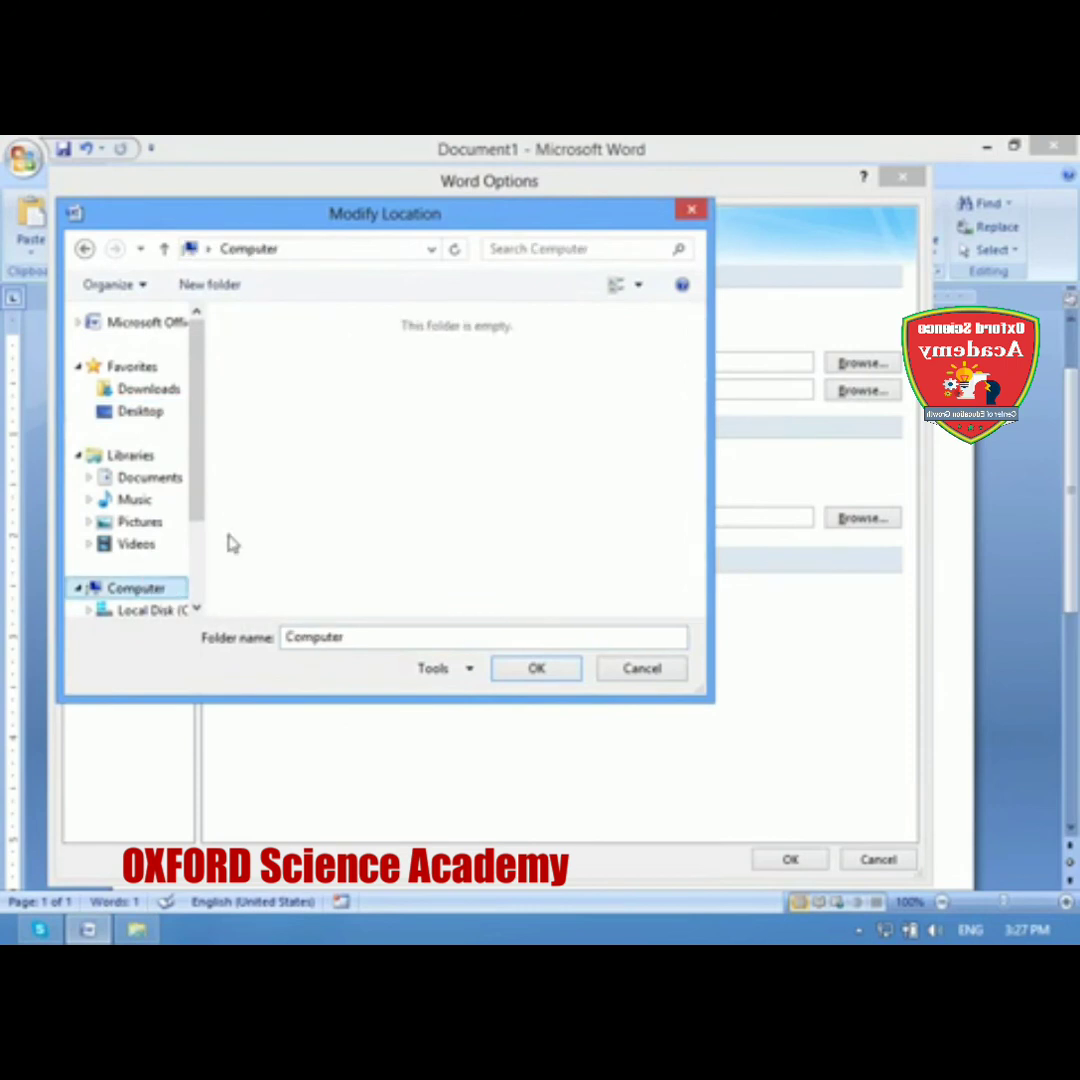
double_click(340, 412)
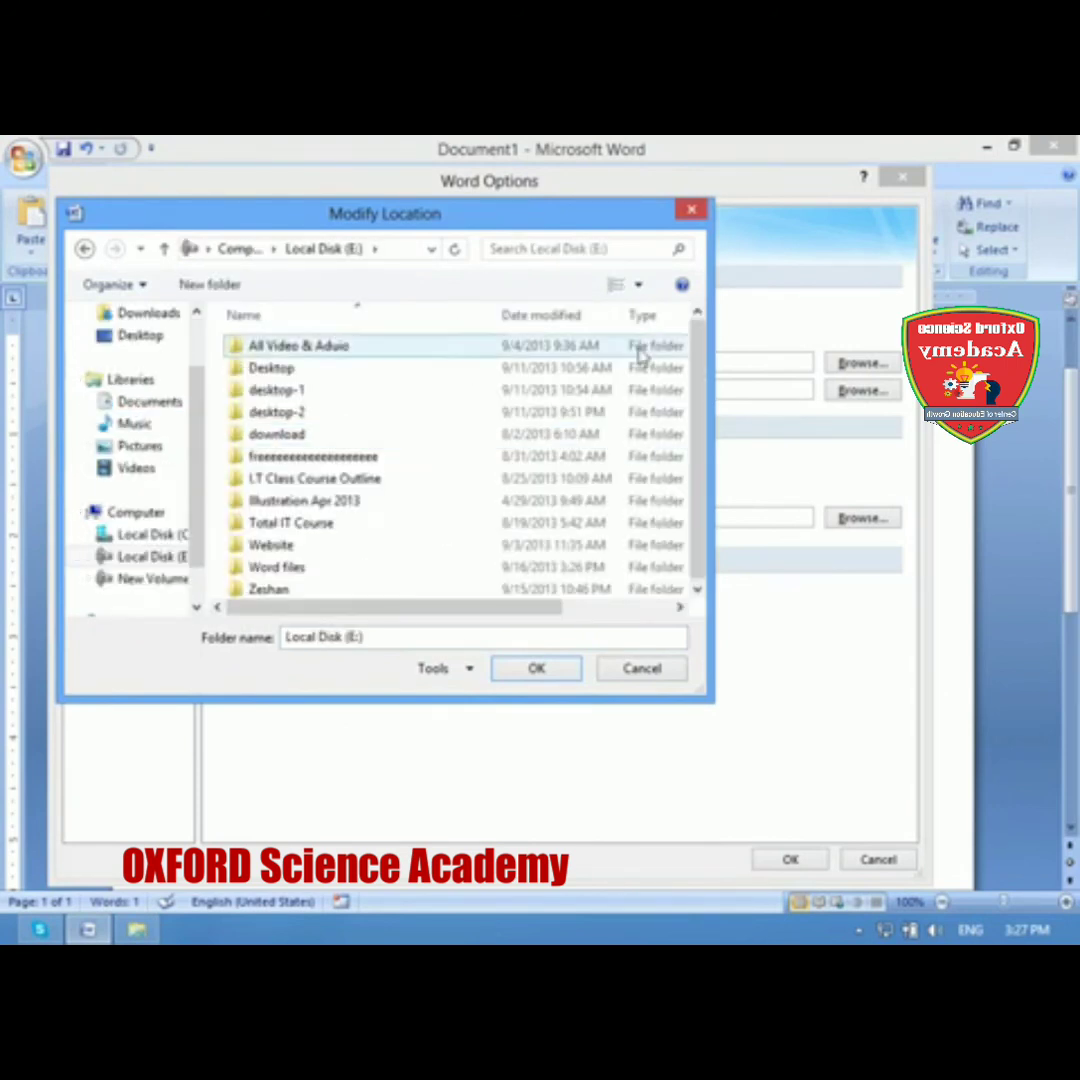
click(380, 568)
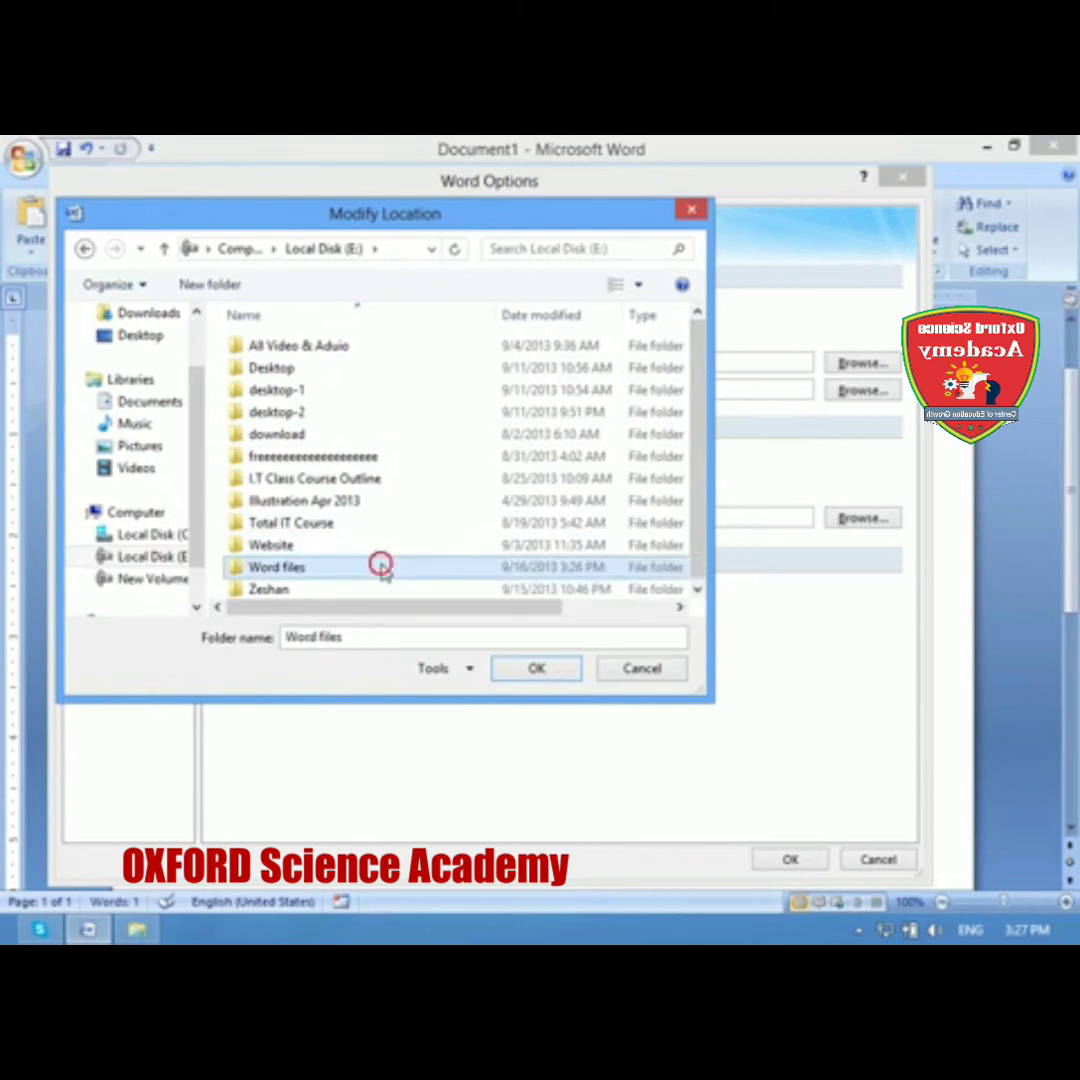
double_click(475, 568)
click(524, 670)
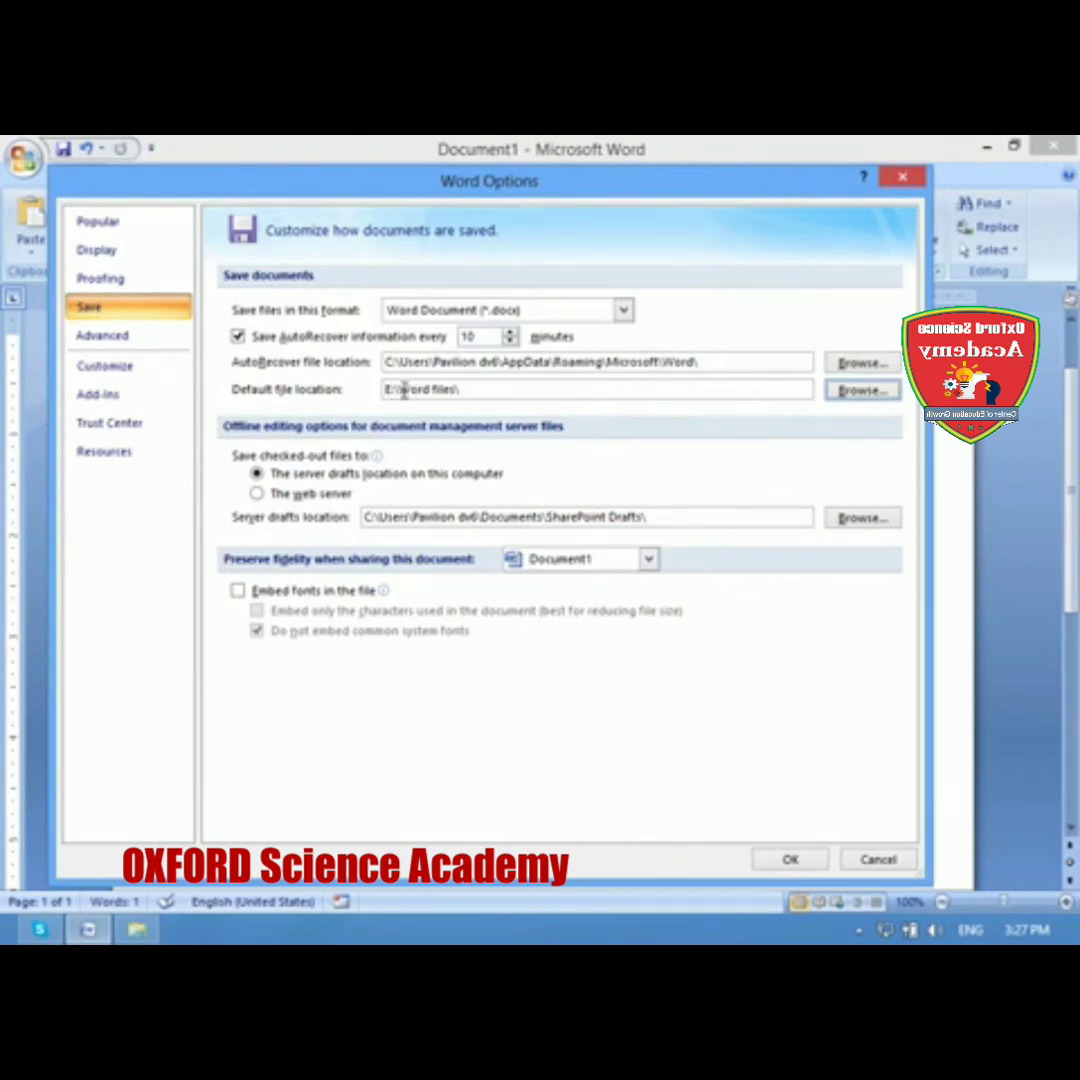
drag(404, 393, 455, 397)
click(463, 392)
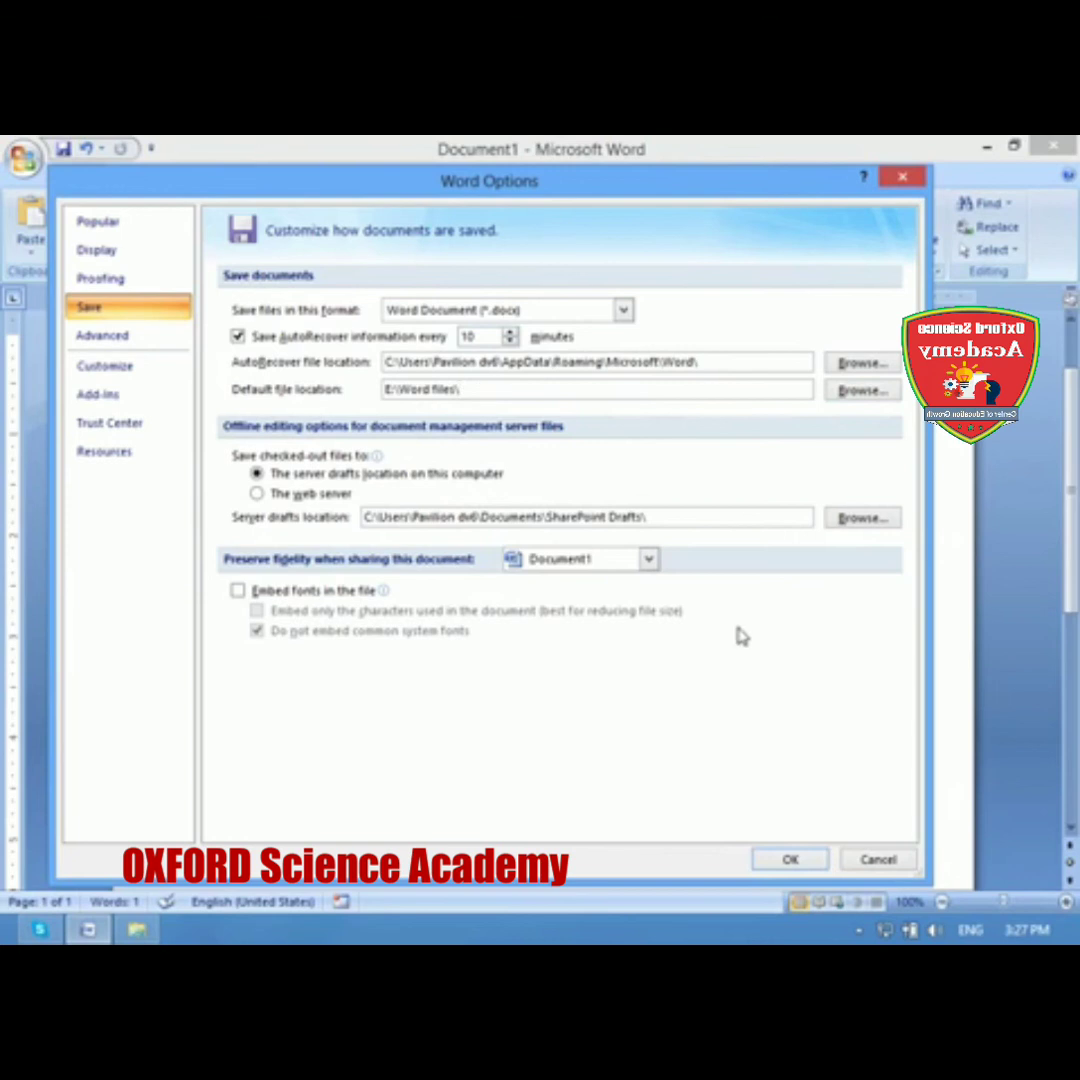
click(789, 859)
Step: Quit Word without saving Document1 and relaunch Word 2007 from a Start search for 'word'
click(608, 620)
click(1053, 146)
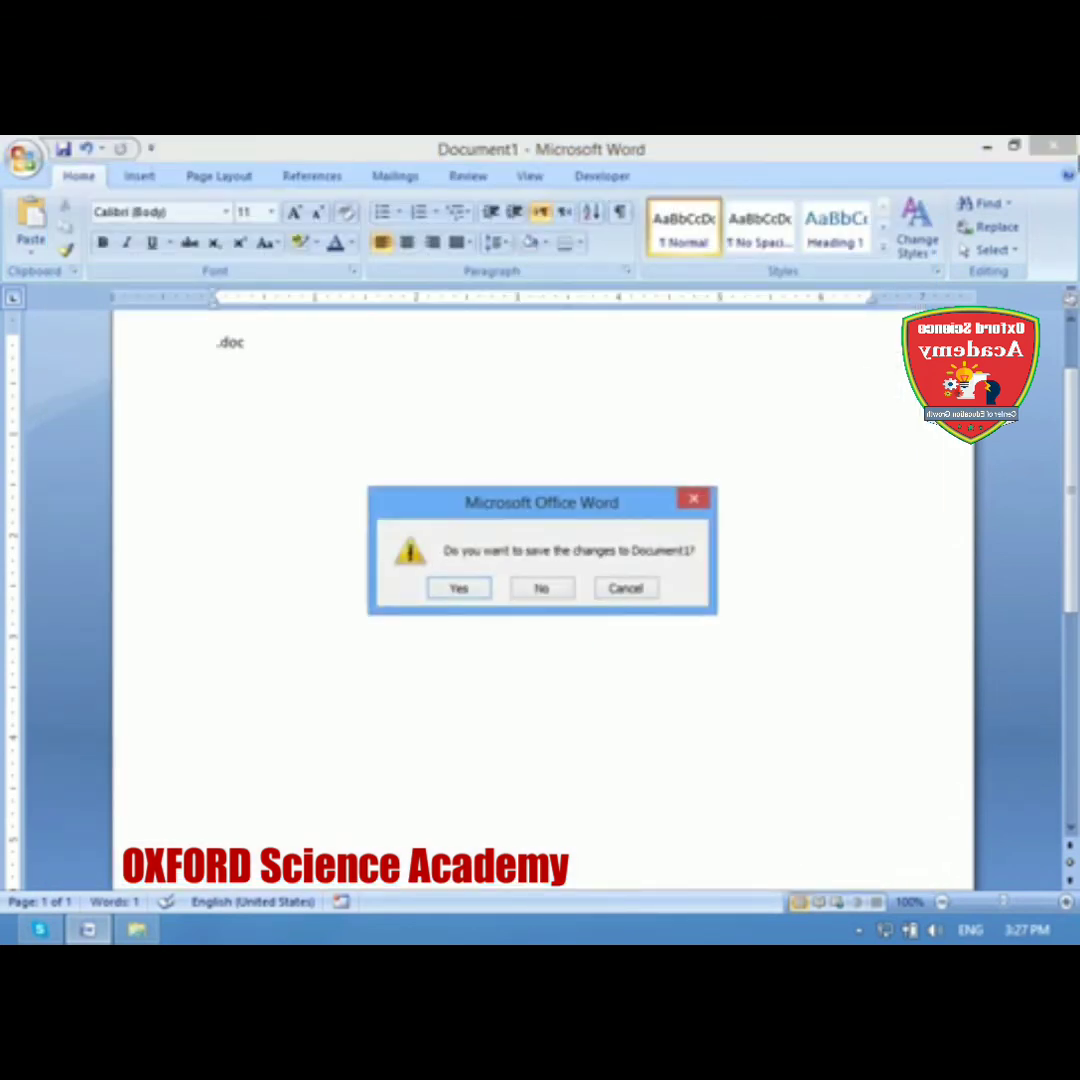
click(545, 590)
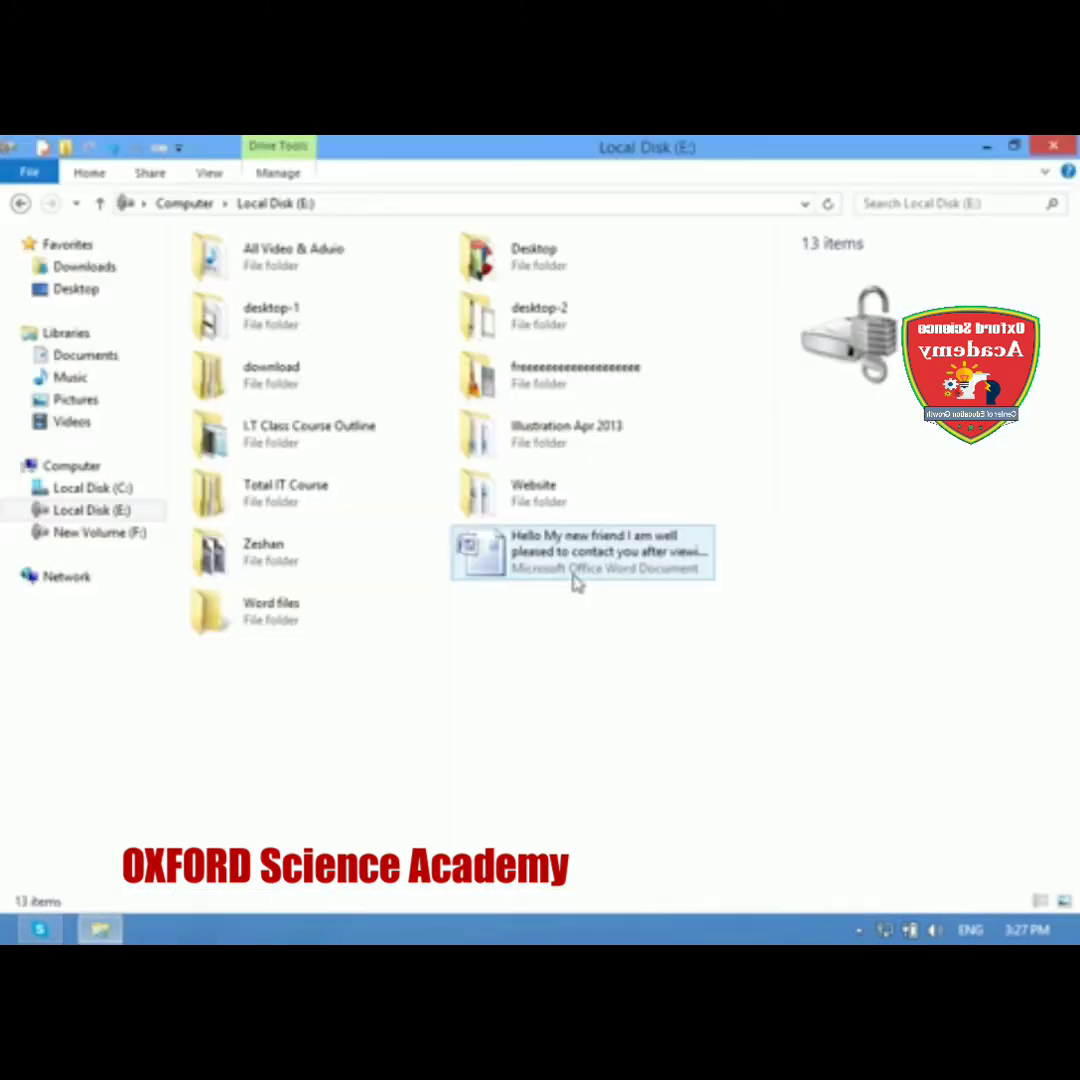
key(super)
text(word)
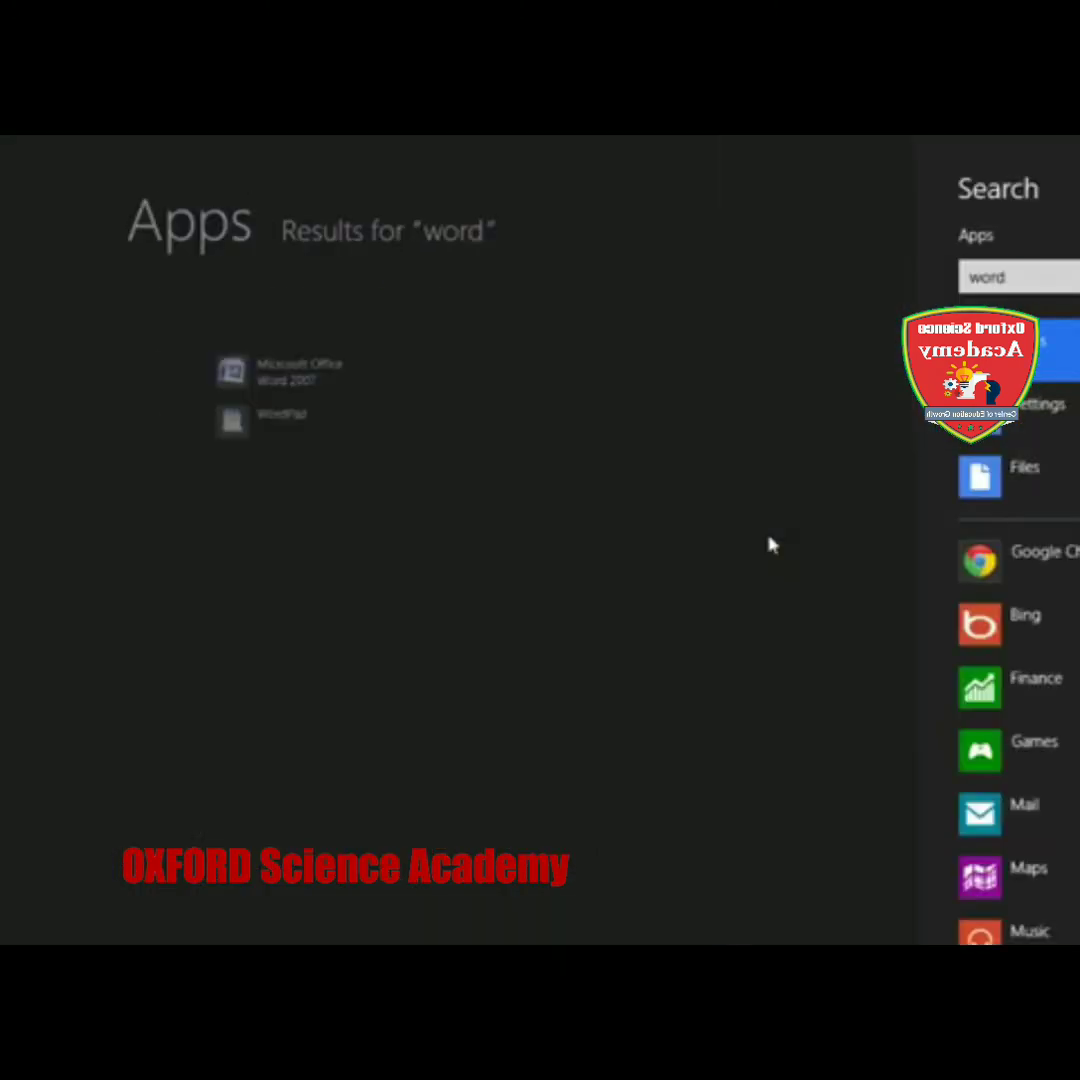
key(Return)
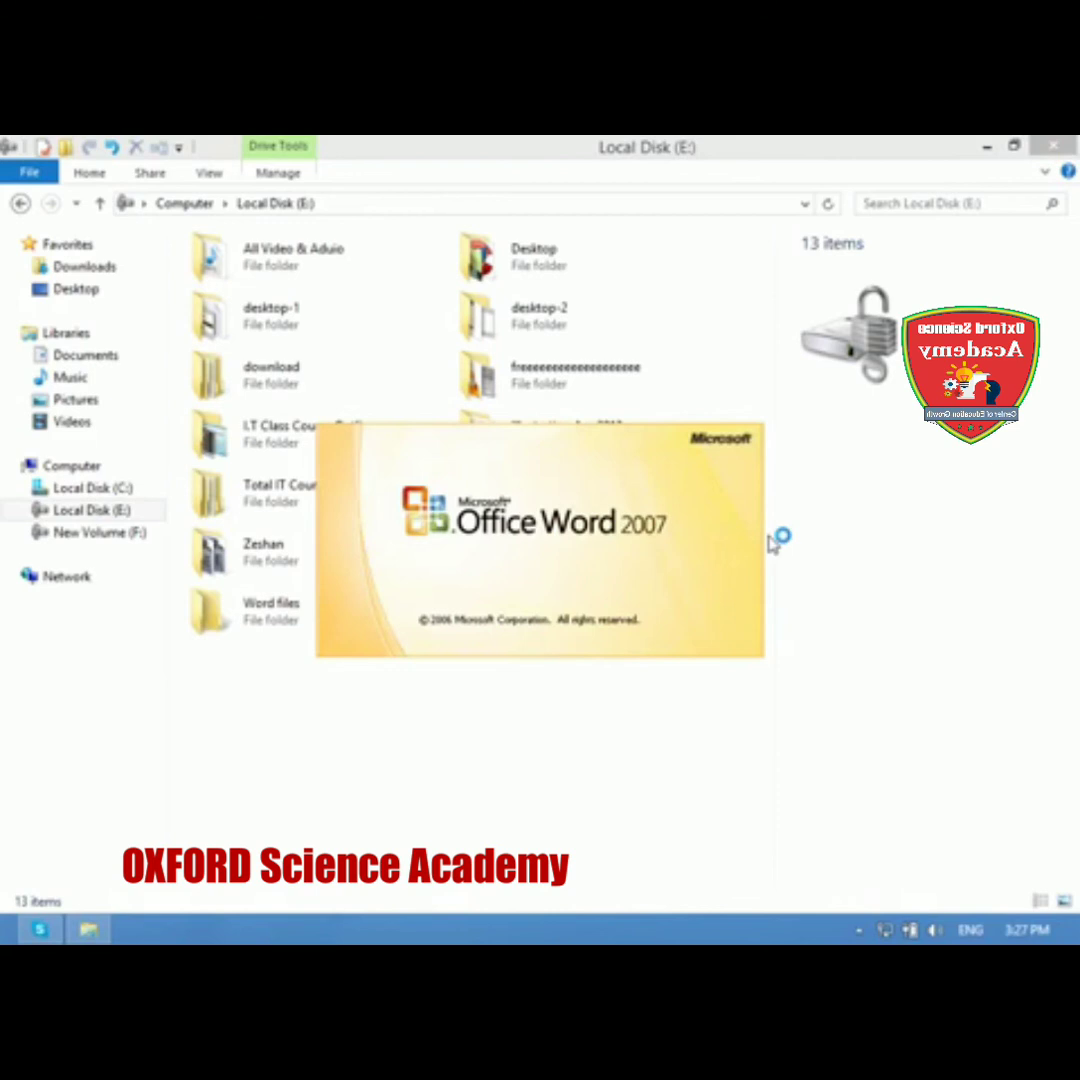
Step: Type 'Adfg;kdflgdfmg,fm', save it as Adfg.docx in Word files, then close Word and Explorer
text(Adfg;kdflgdfmg,fm)
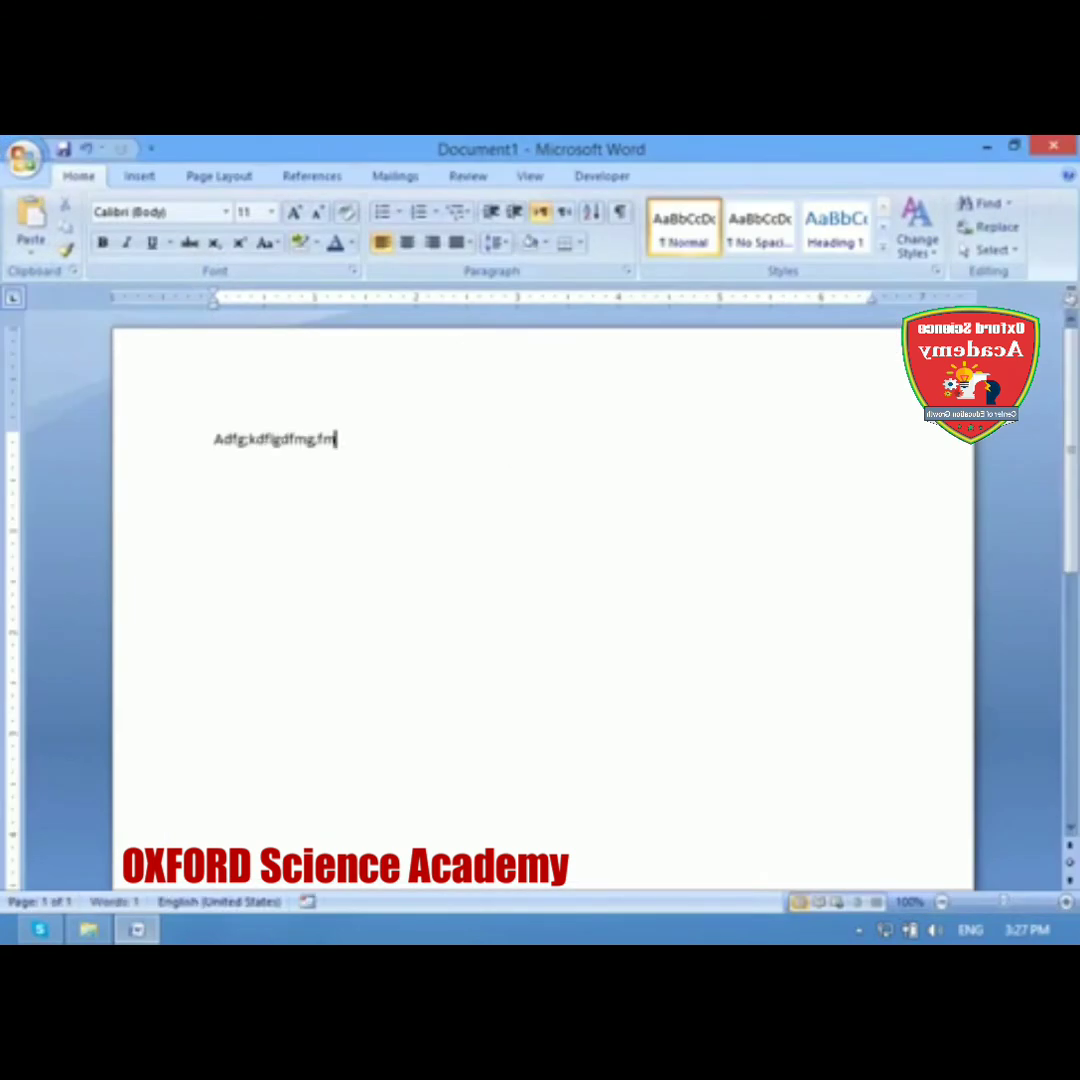
key(ctrl+s)
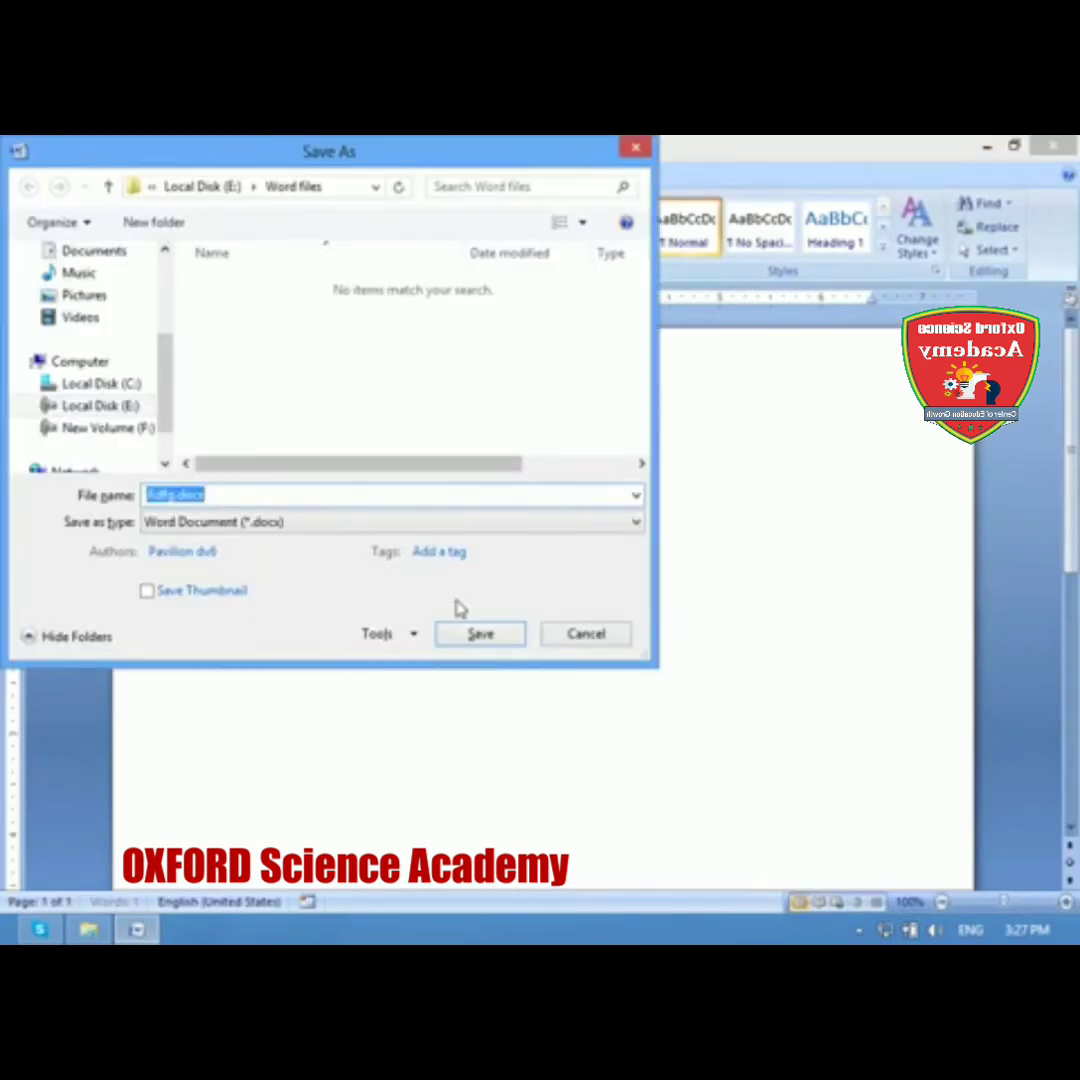
click(480, 634)
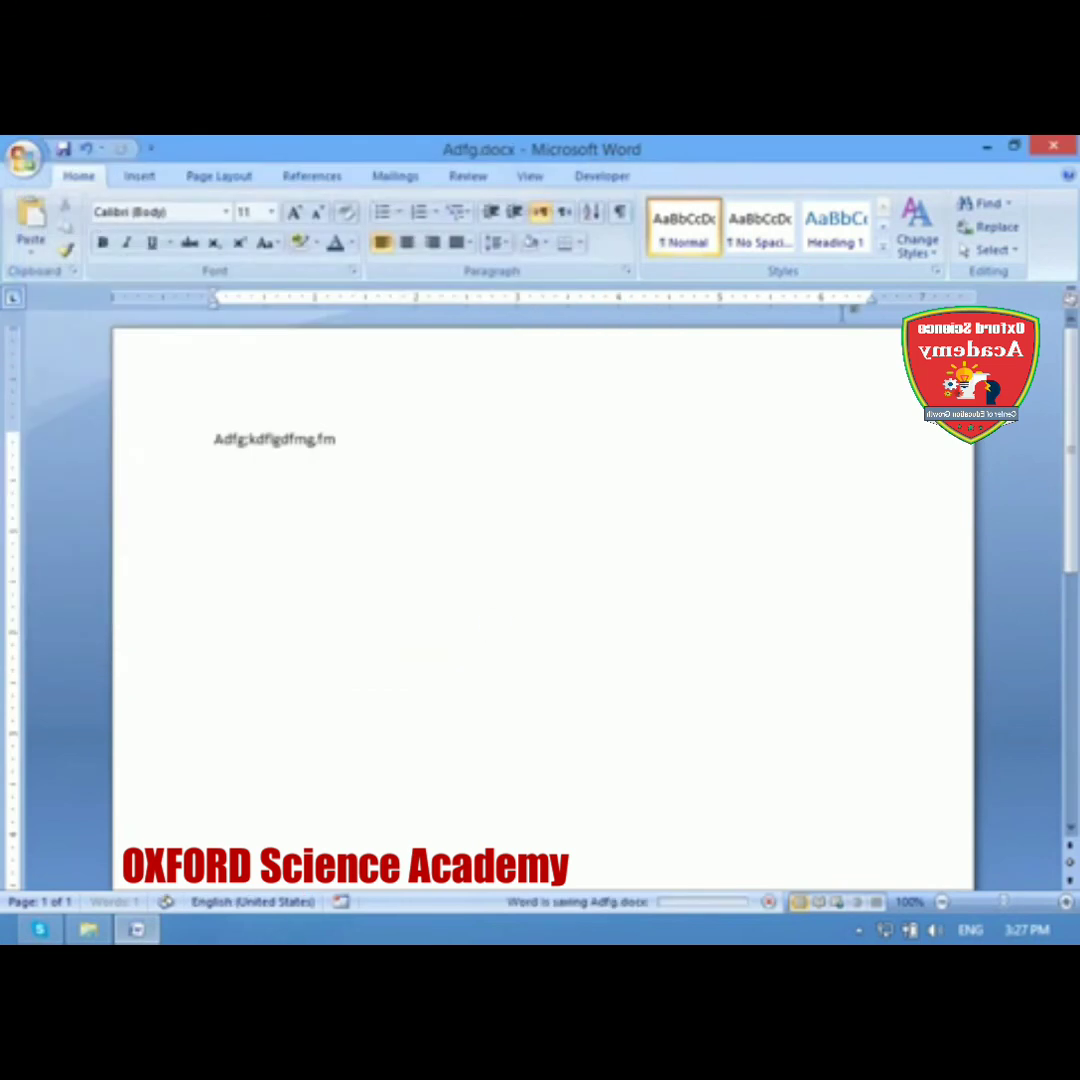
click(1055, 147)
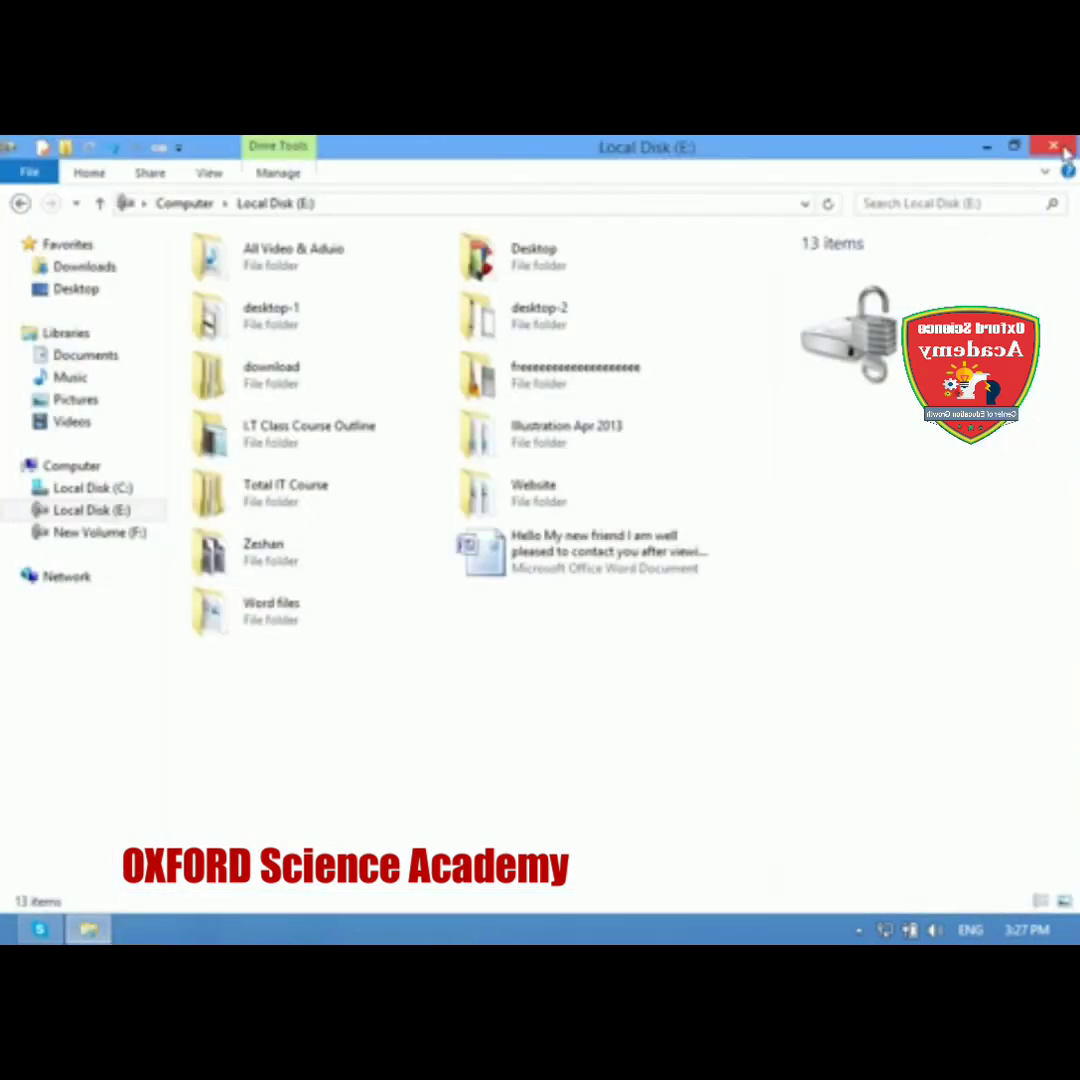
click(1055, 147)
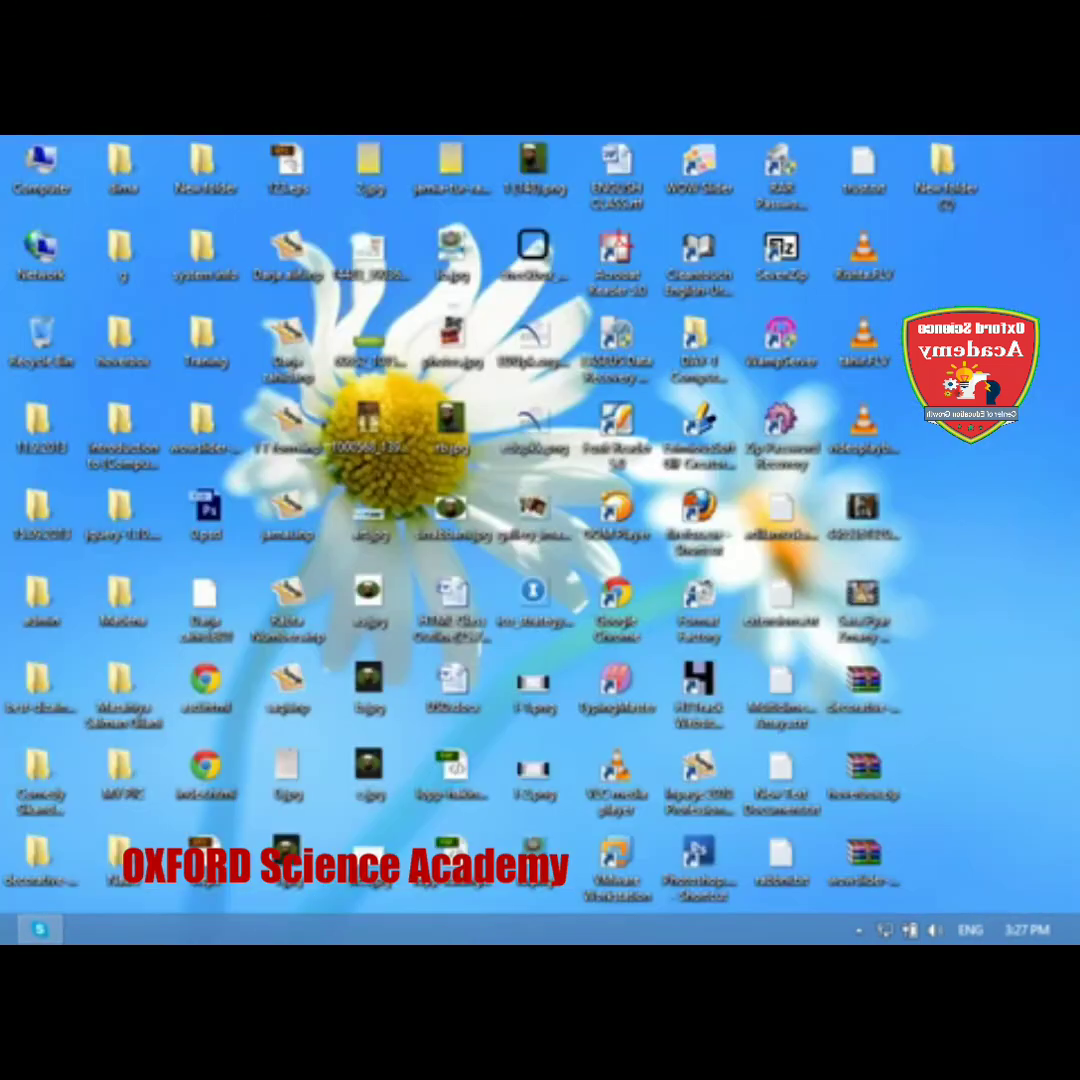
key(super+e)
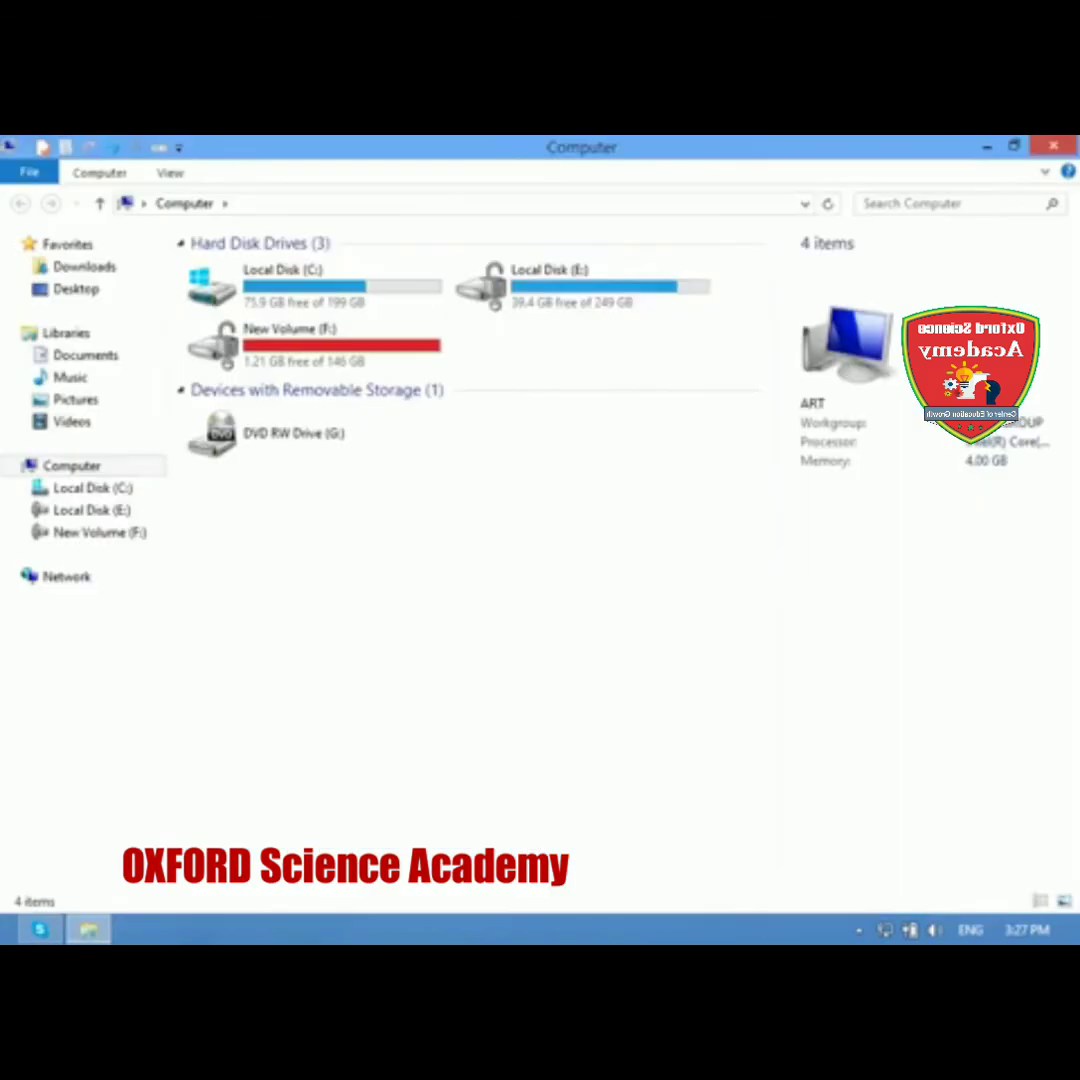
double_click(658, 302)
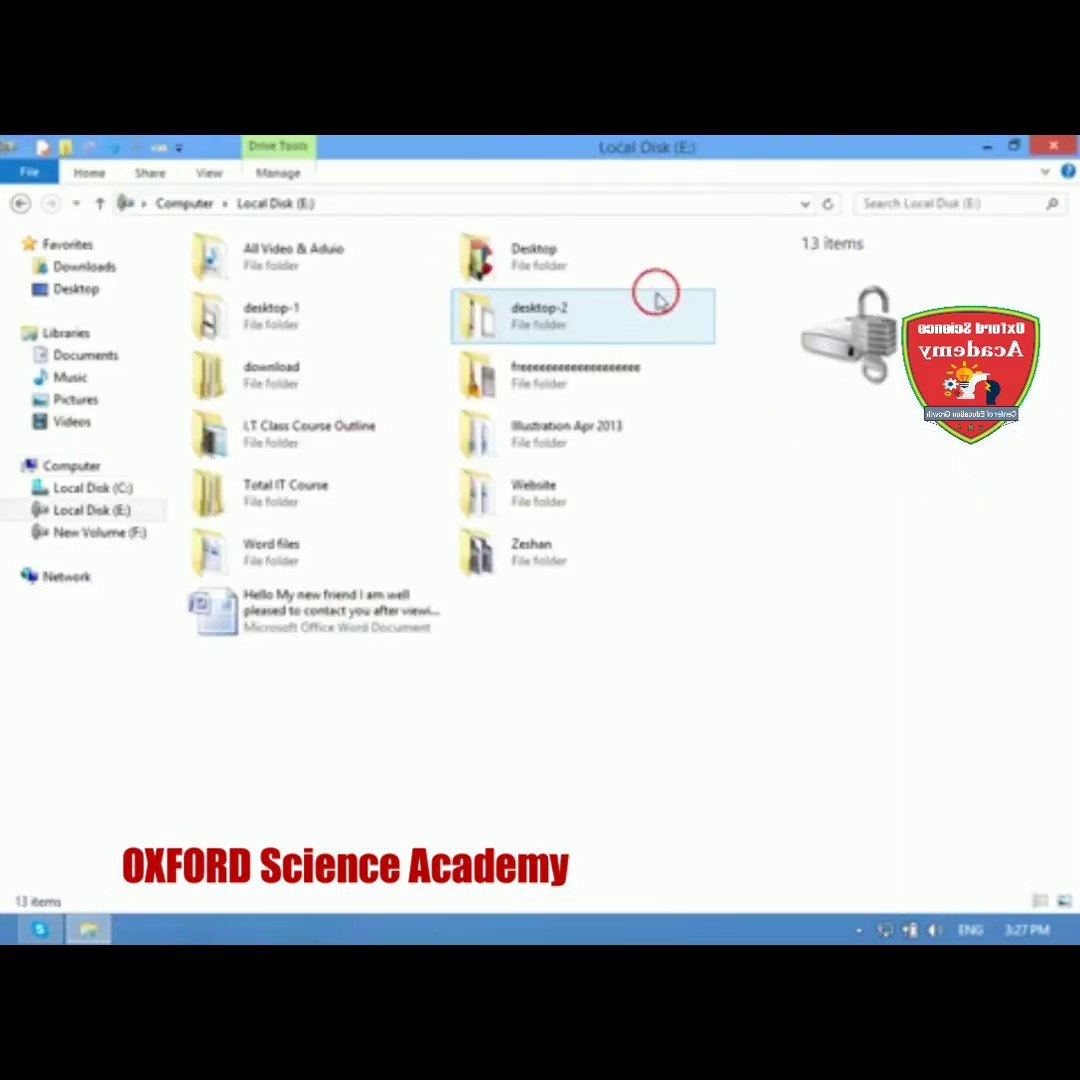
double_click(342, 537)
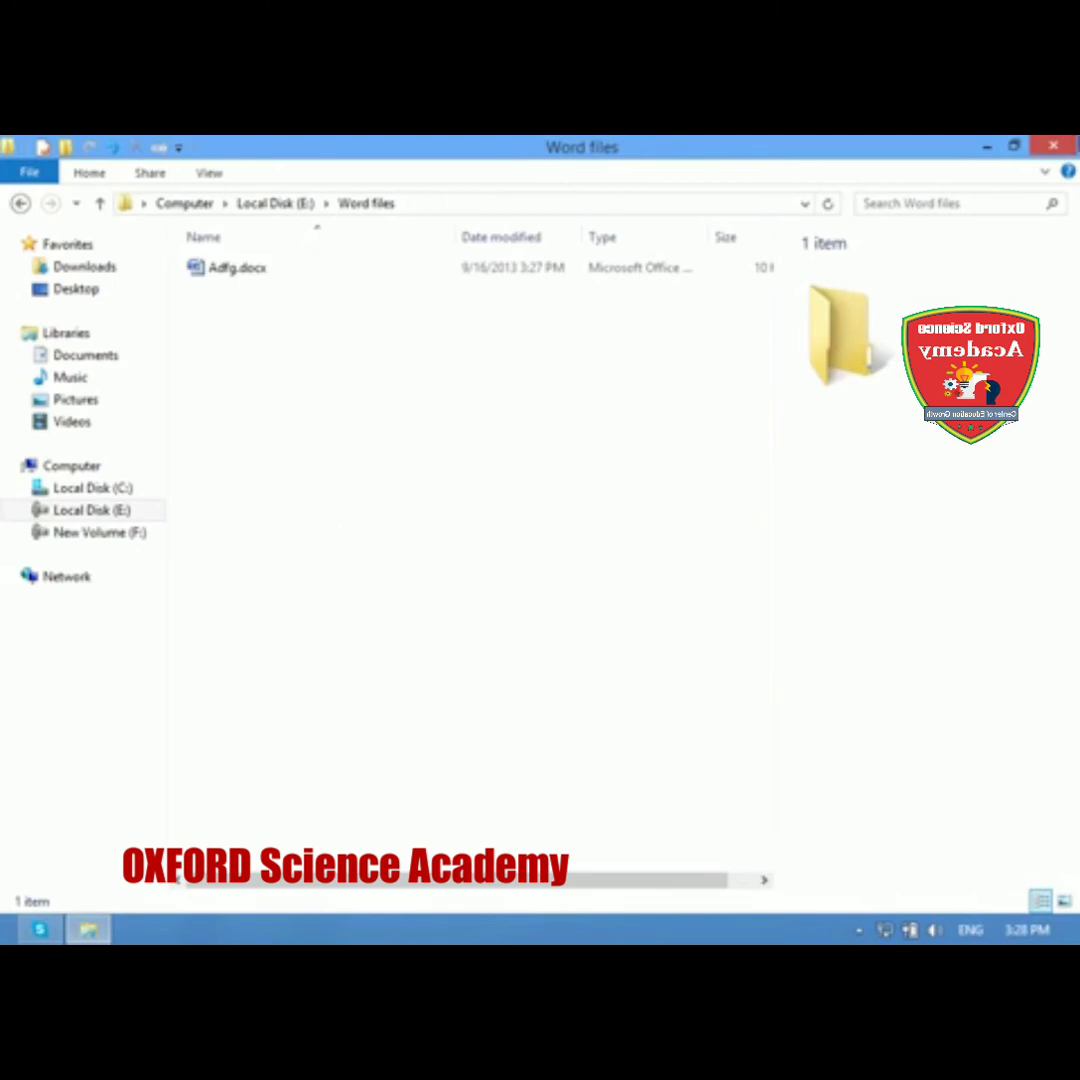
key(alt+F4)
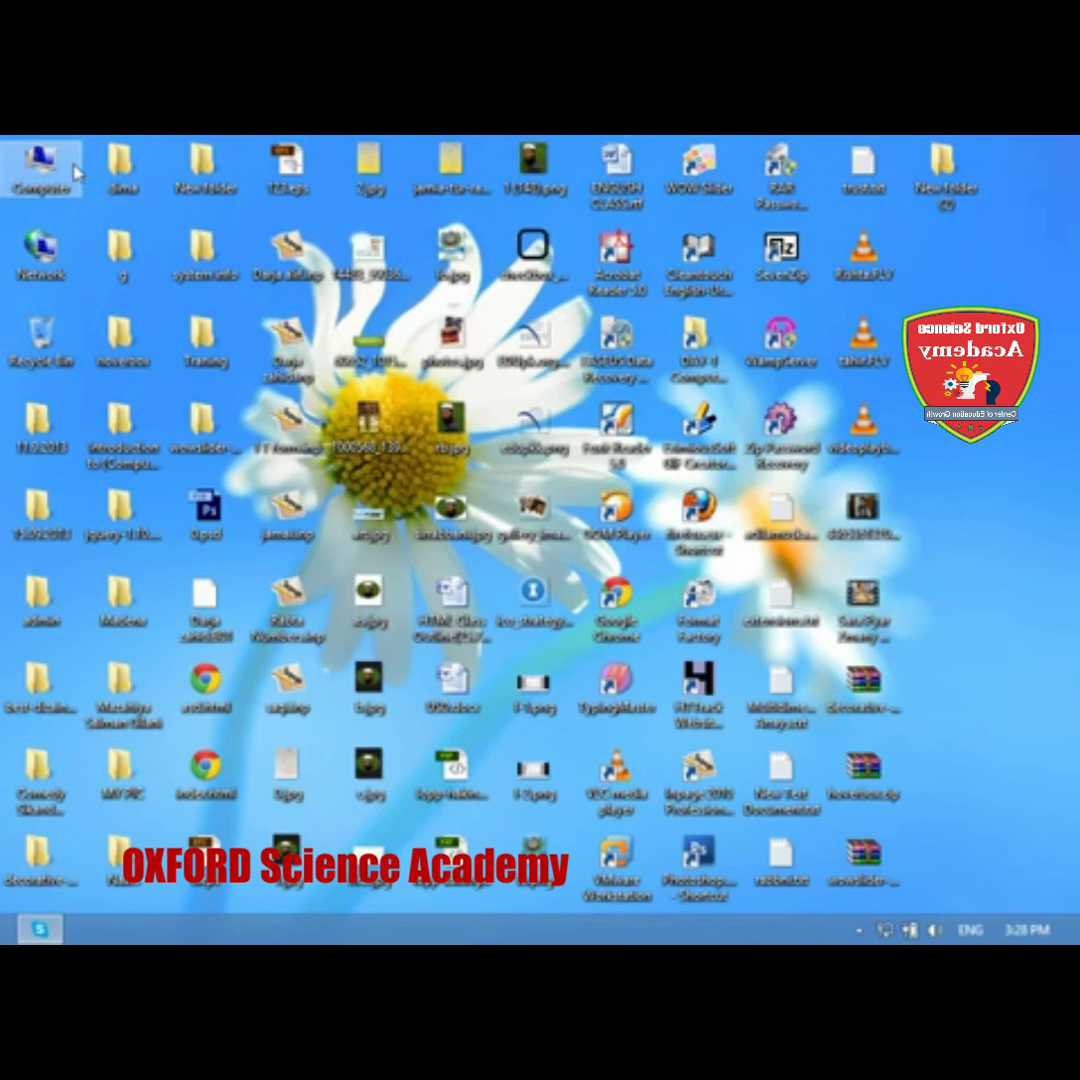
double_click(76, 170)
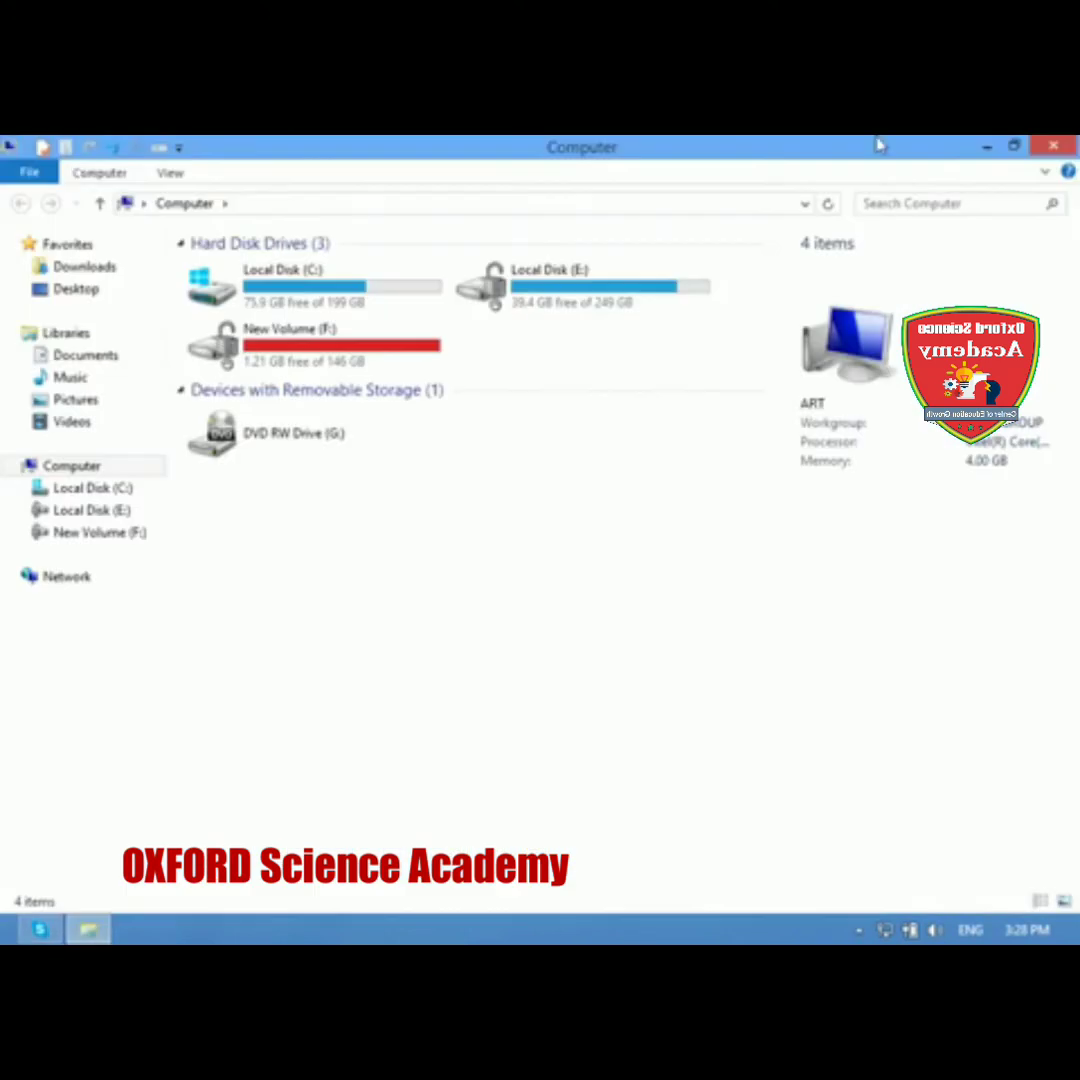
key(alt+F4)
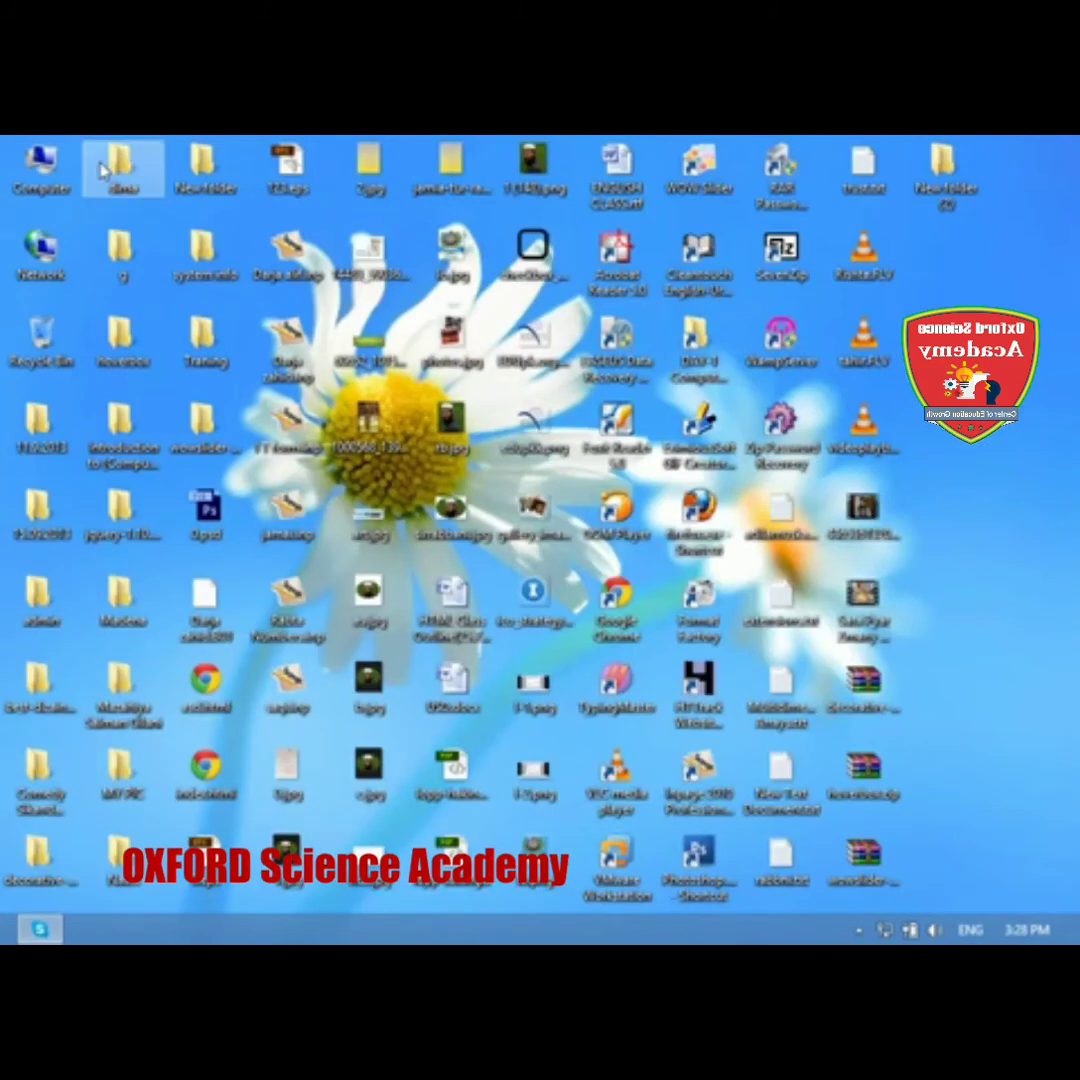
double_click(30, 172)
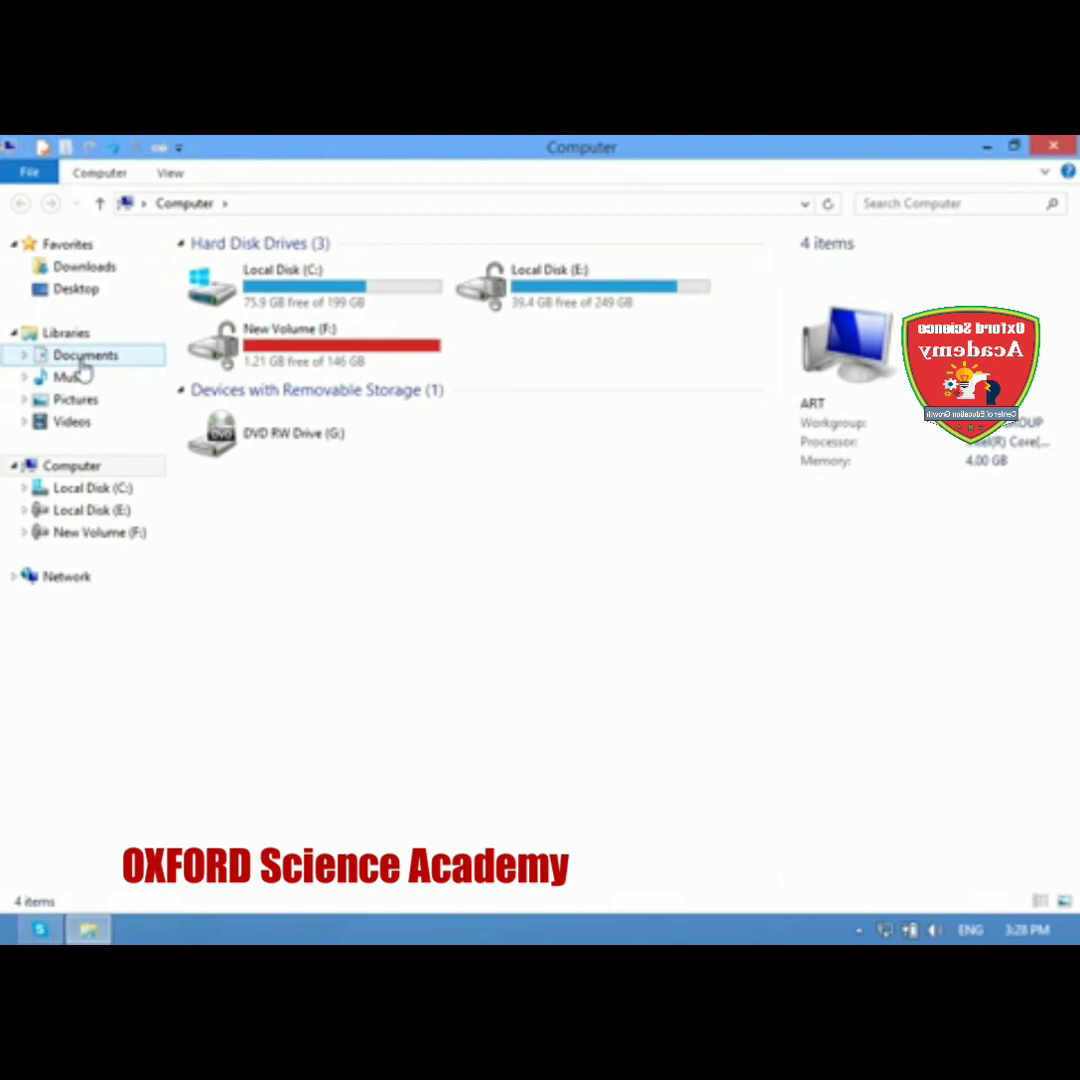
click(13, 334)
click(13, 334)
click(13, 334)
click(13, 334)
click(13, 334)
click(13, 334)
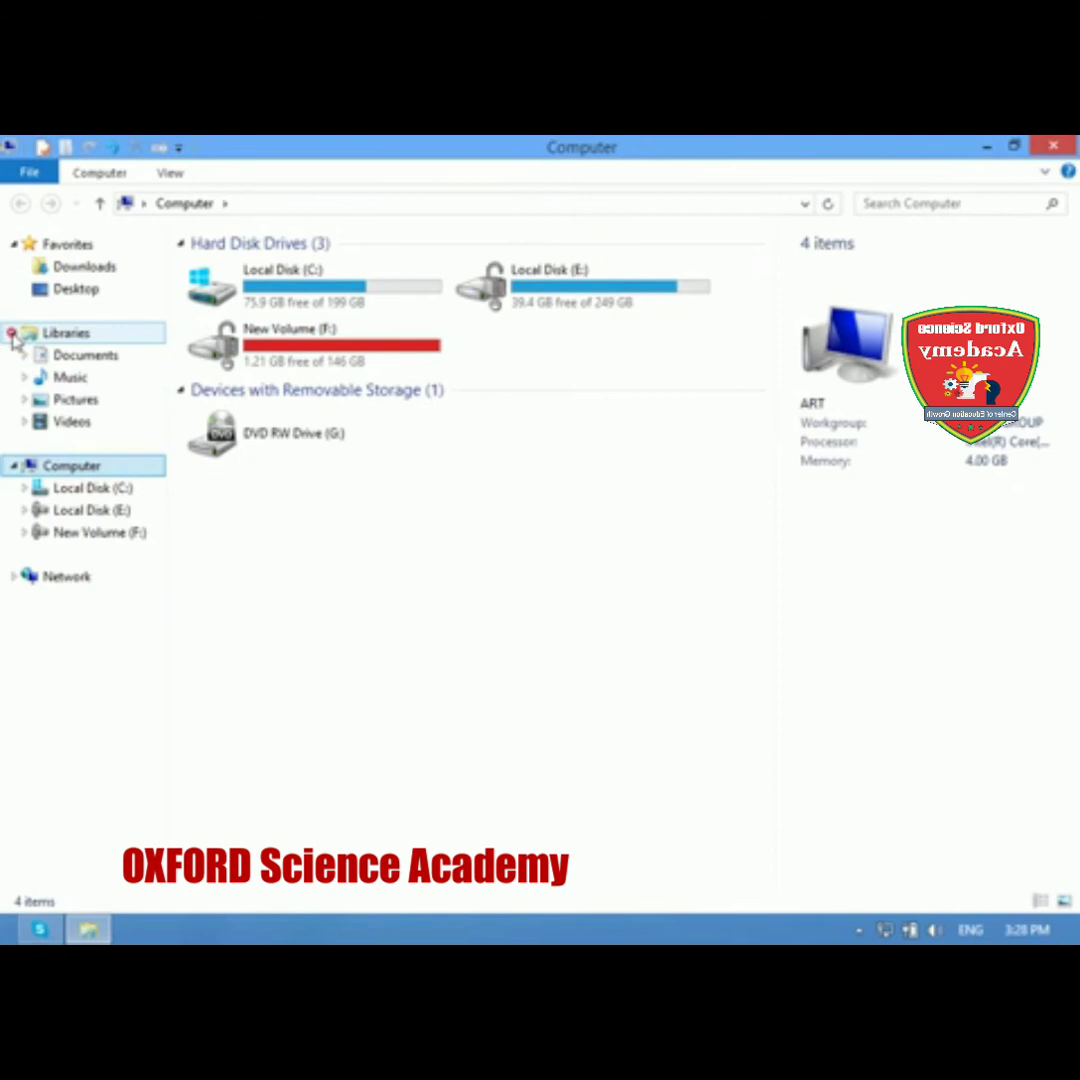
click(62, 357)
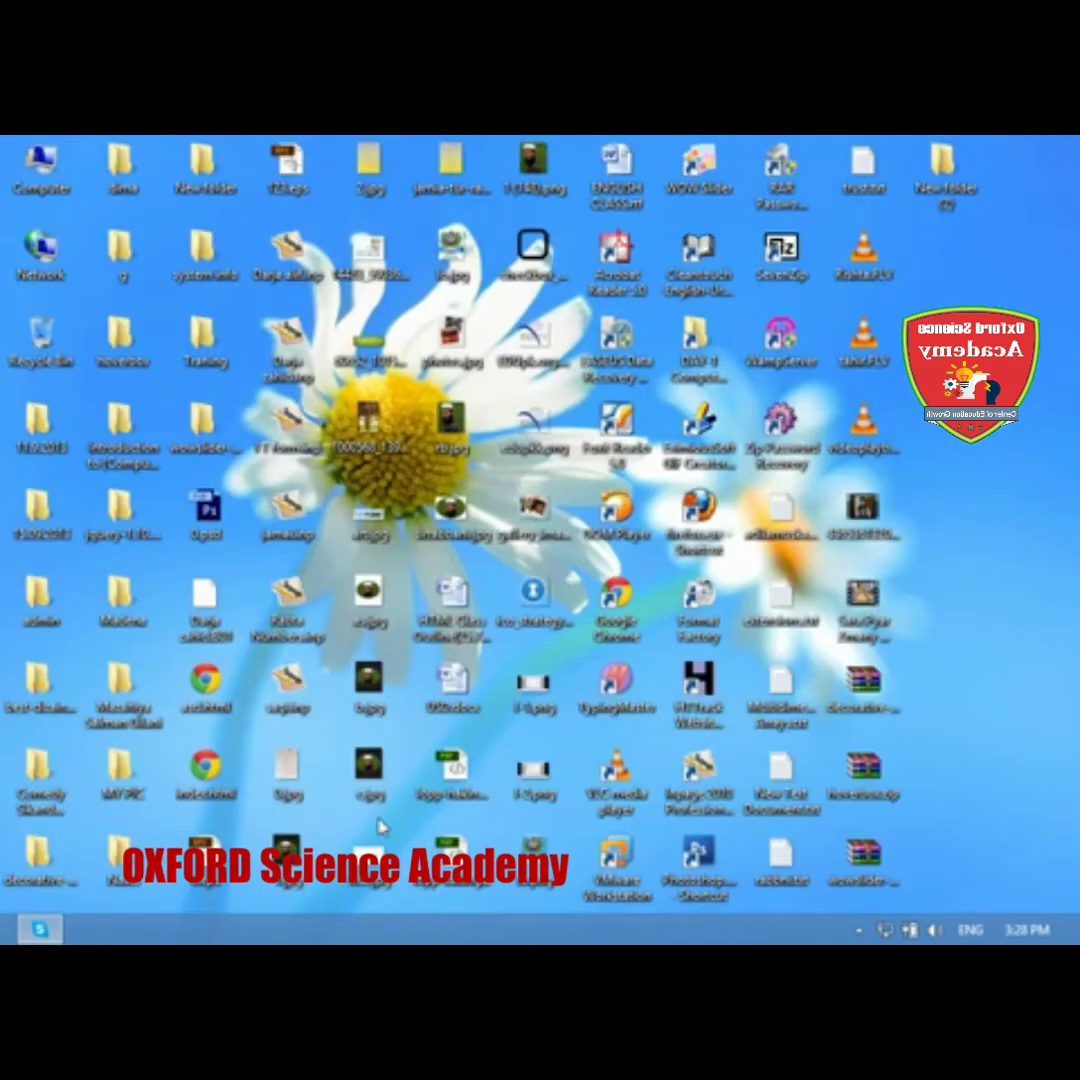
Step: Launch Word 2007 by searching 'word' from the Start menu
key(super)
text(word)
key(Return)
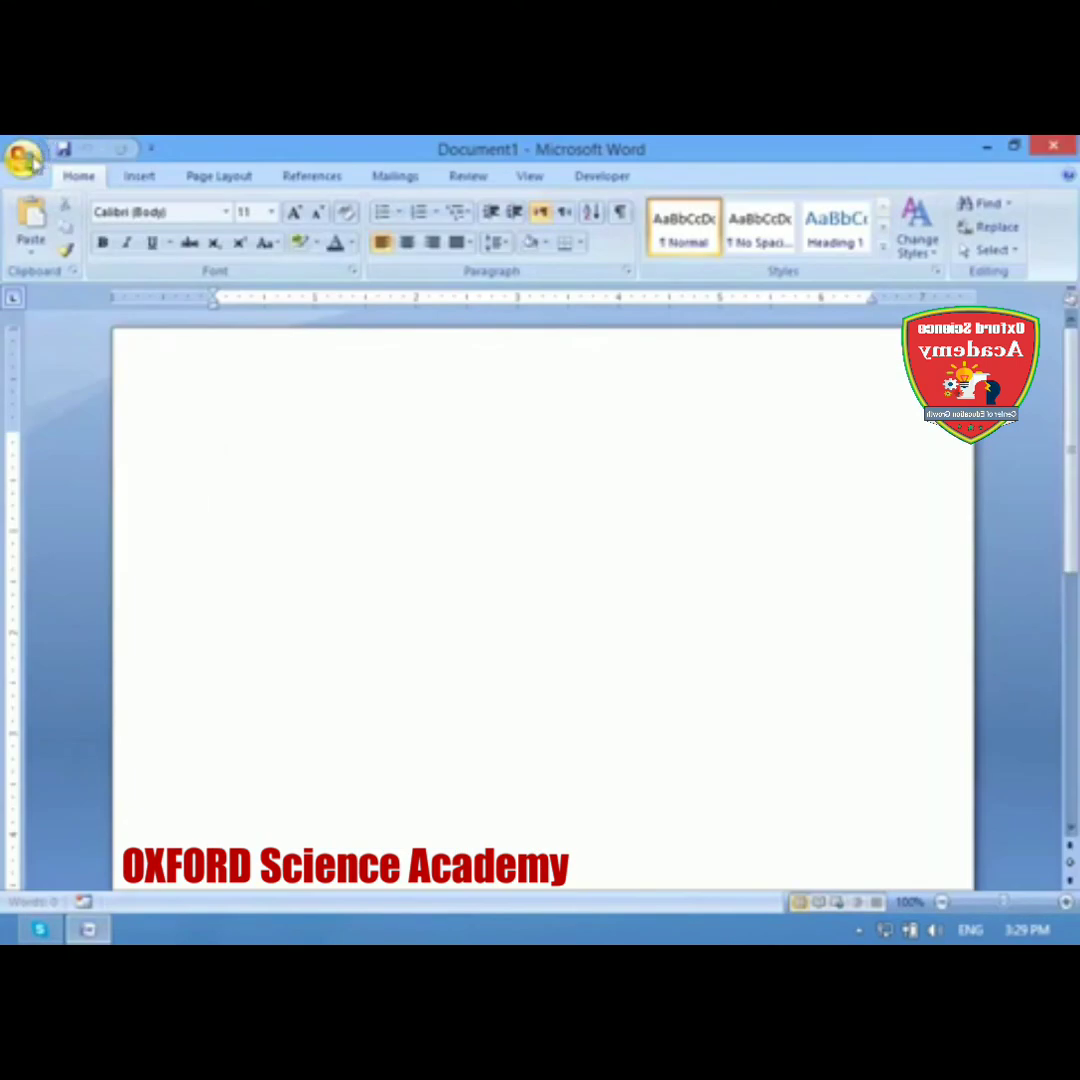
Step: Look at Word Options and close it unchanged with Cancel
click(26, 158)
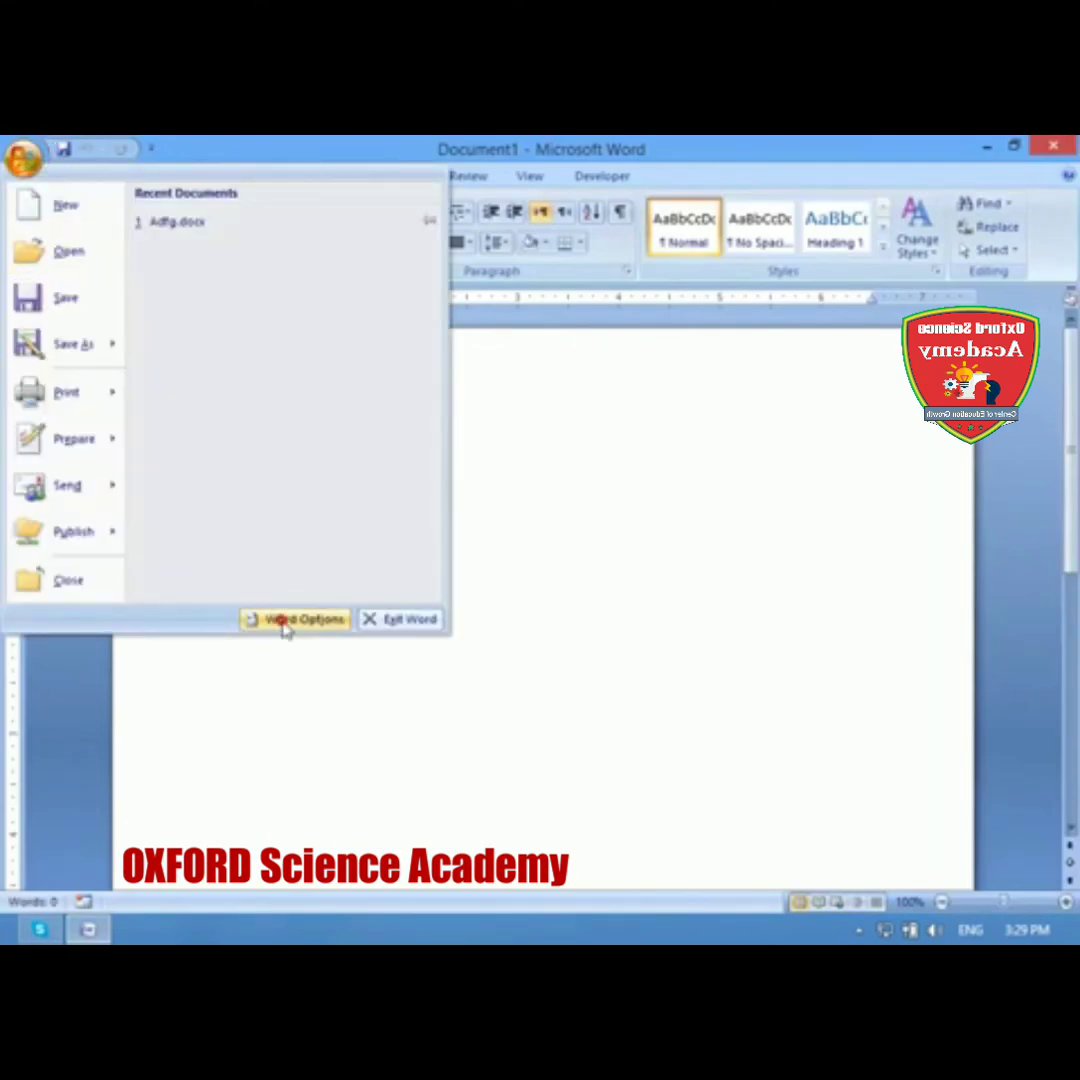
click(287, 622)
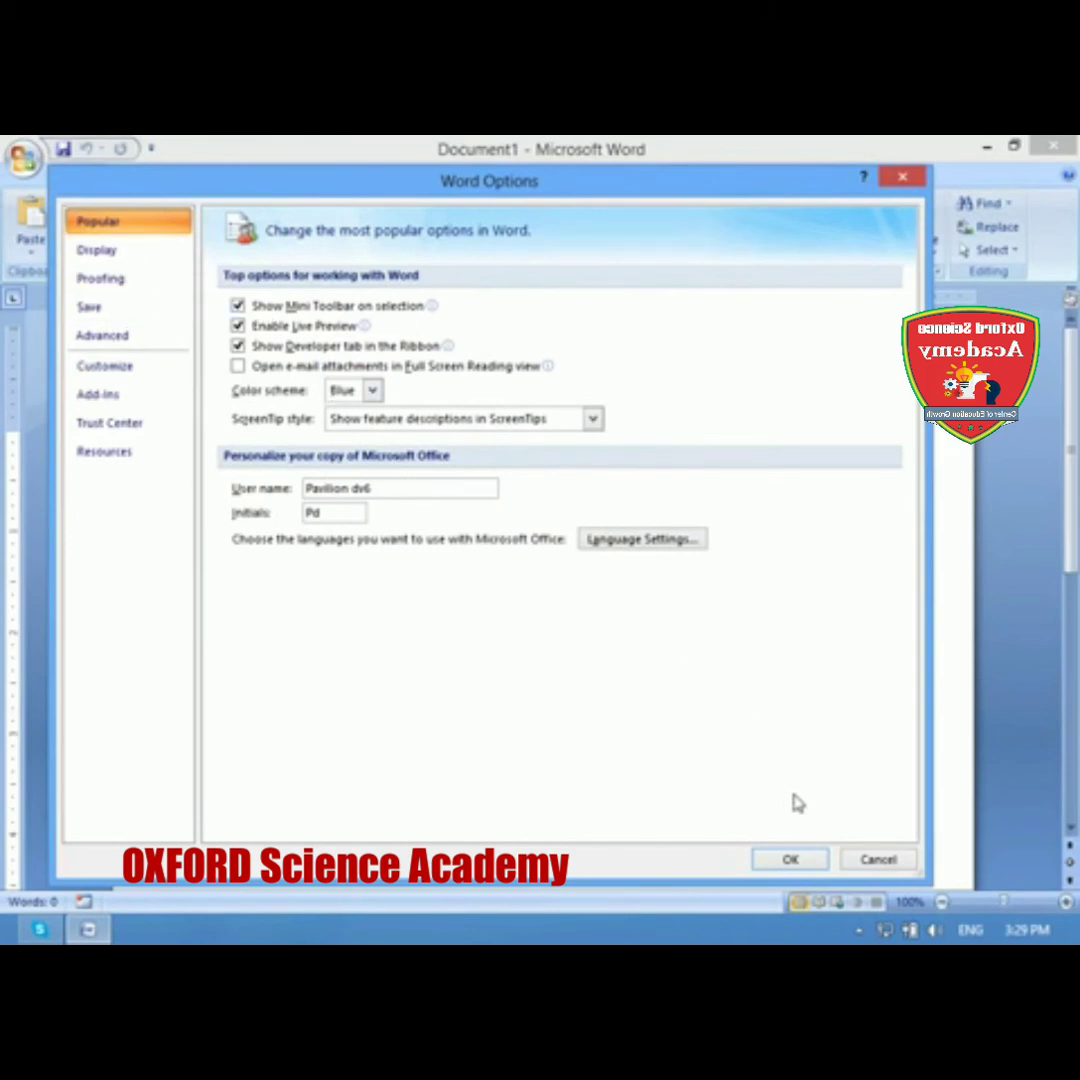
click(866, 862)
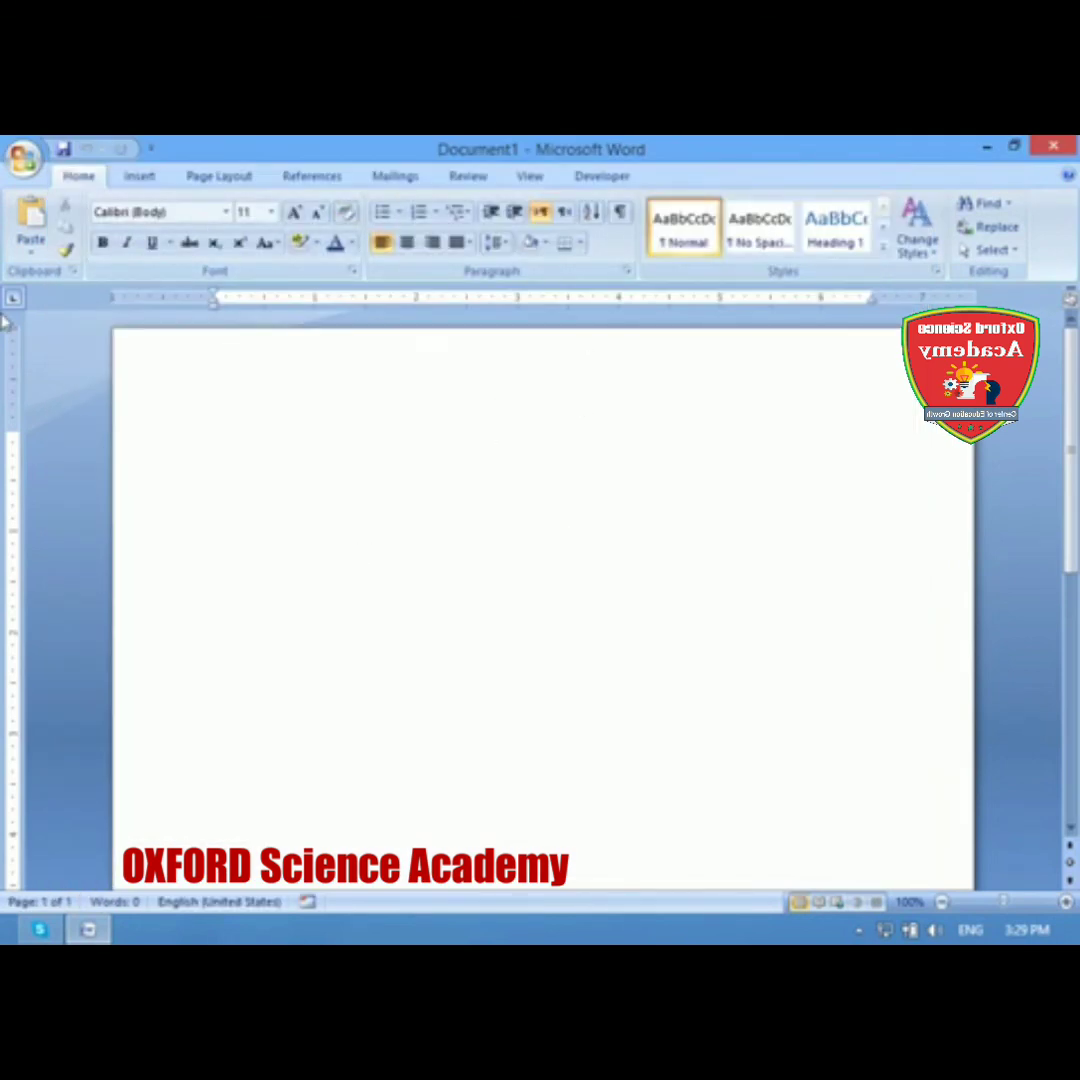
click(20, 160)
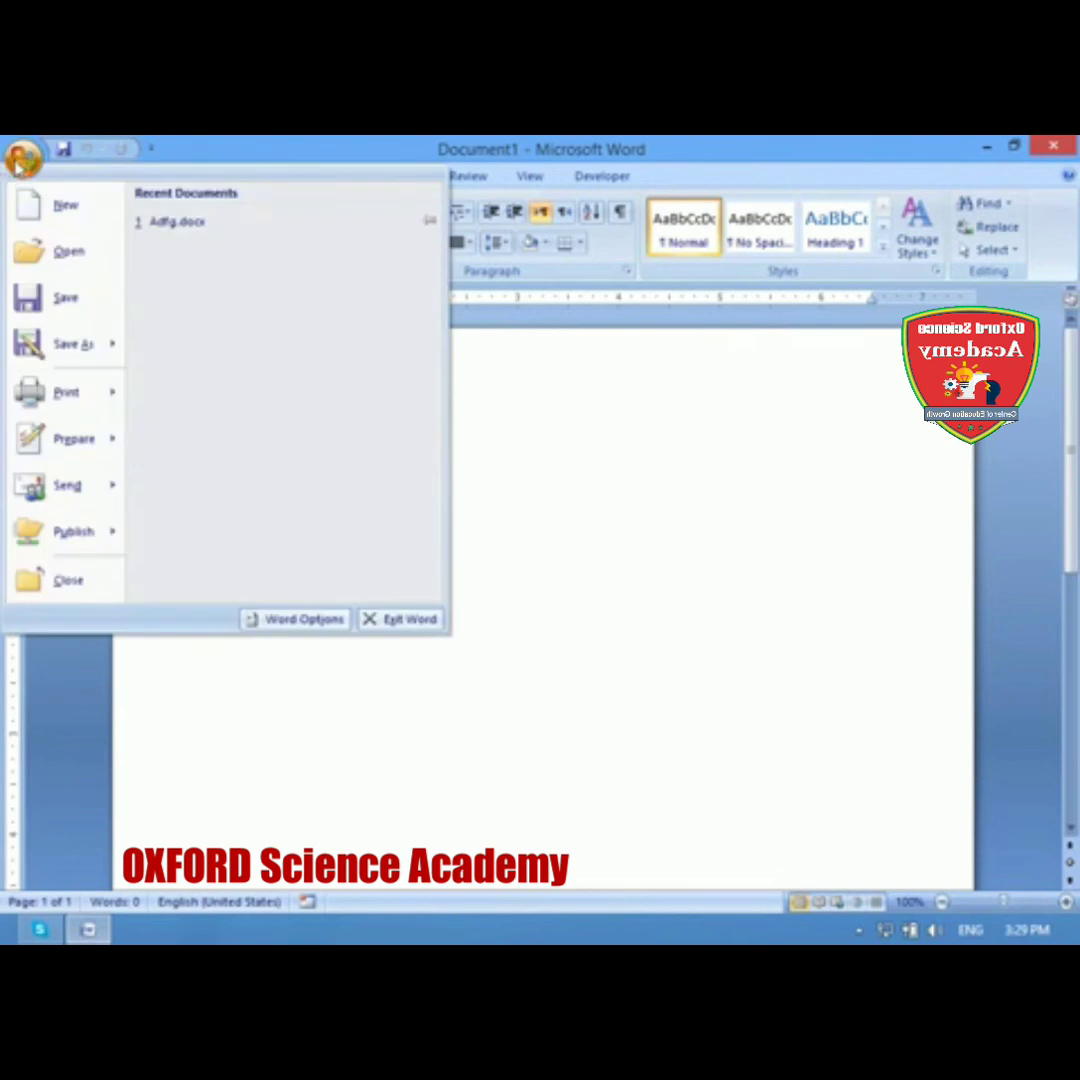
Step: Open the New Document dialog and list its Installed Templates
click(90, 202)
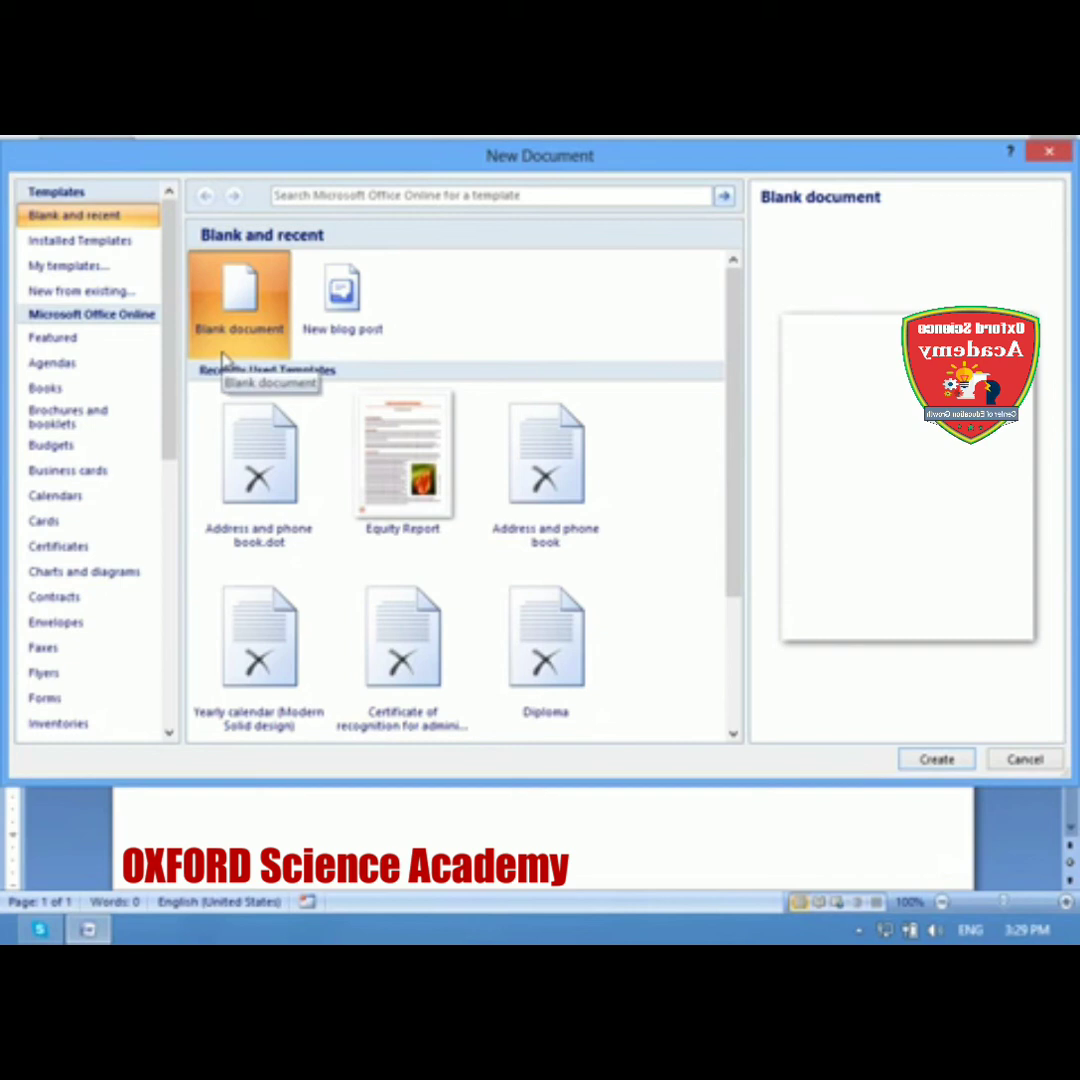
click(84, 242)
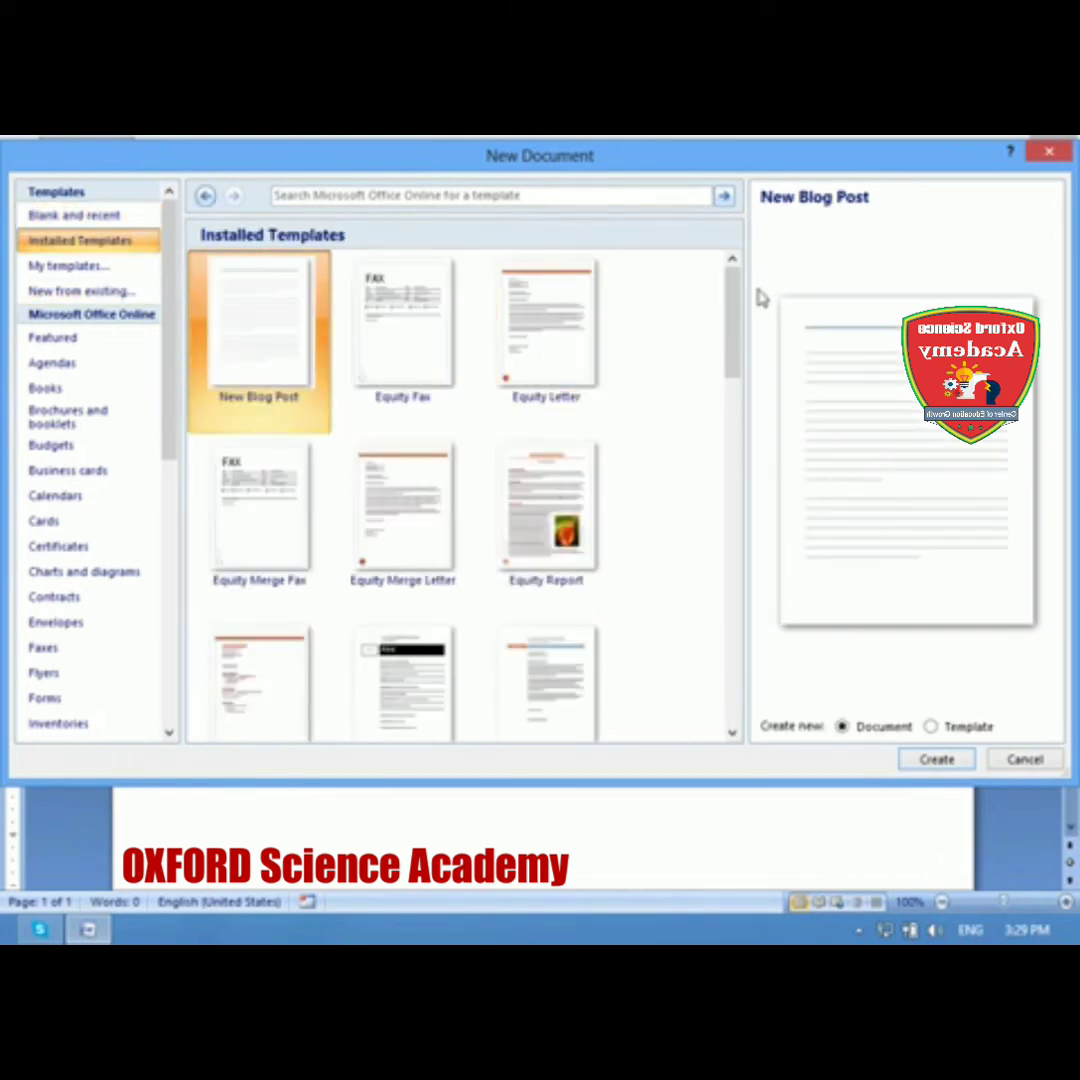
drag(735, 313, 733, 478)
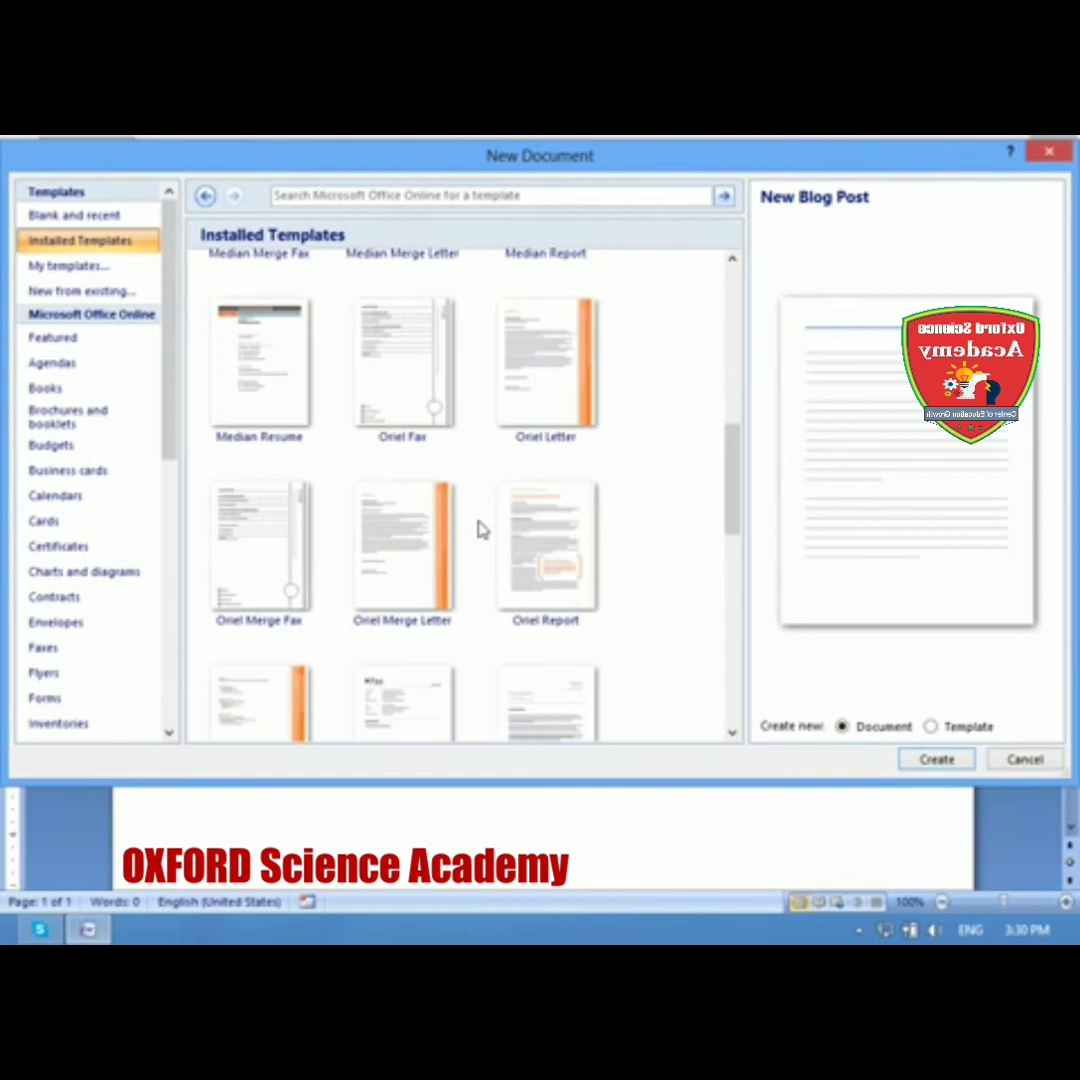
drag(724, 468, 730, 395)
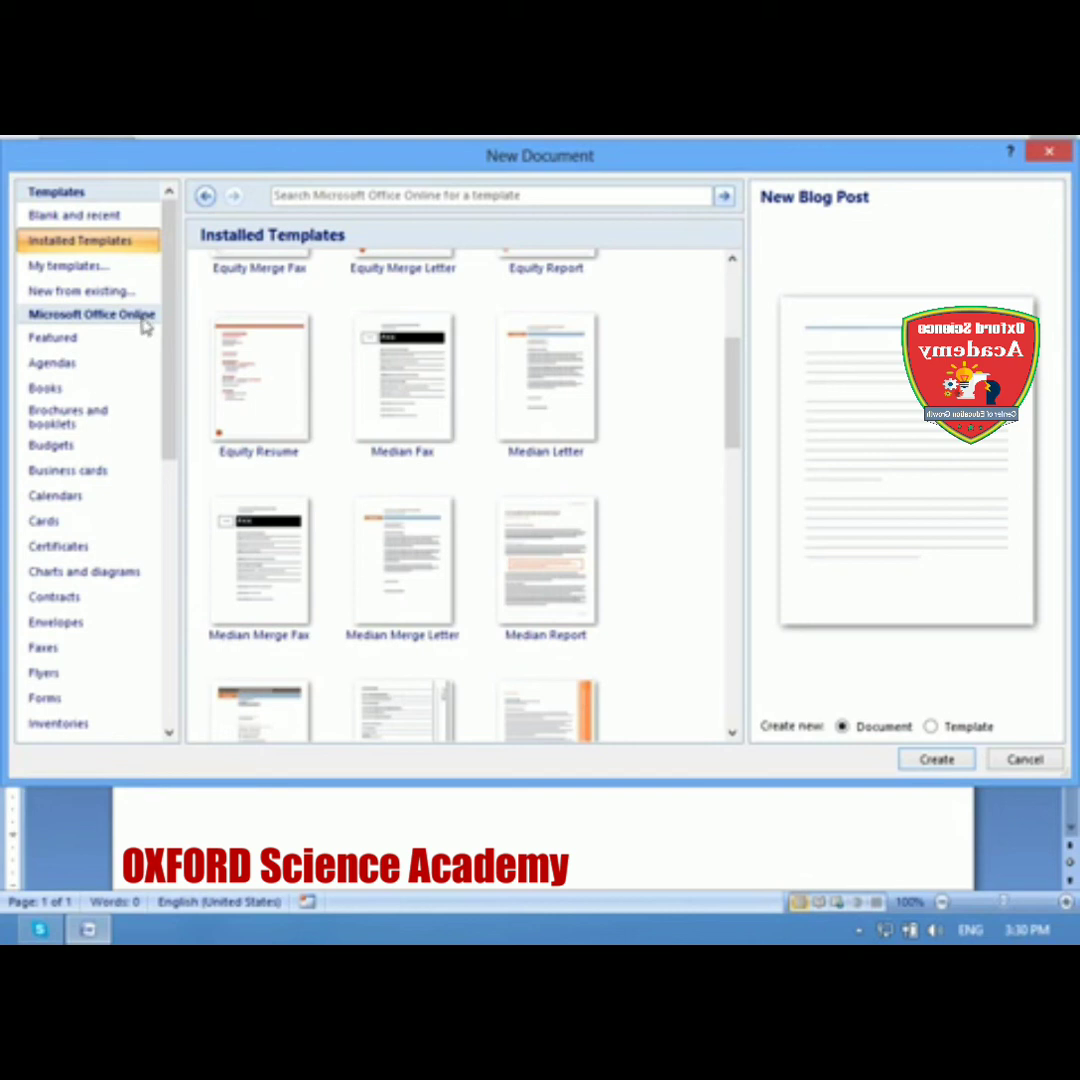
click(145, 322)
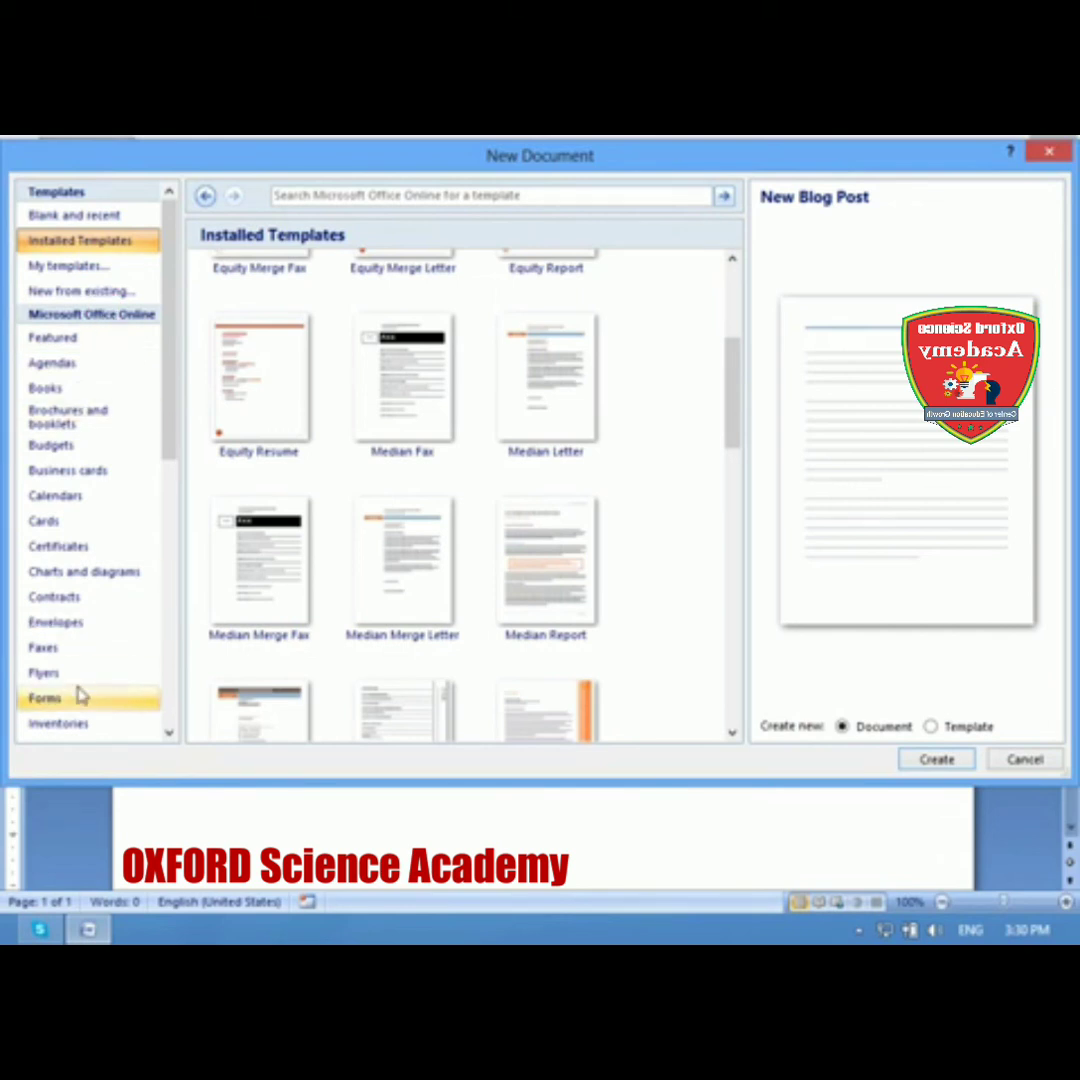
click(78, 339)
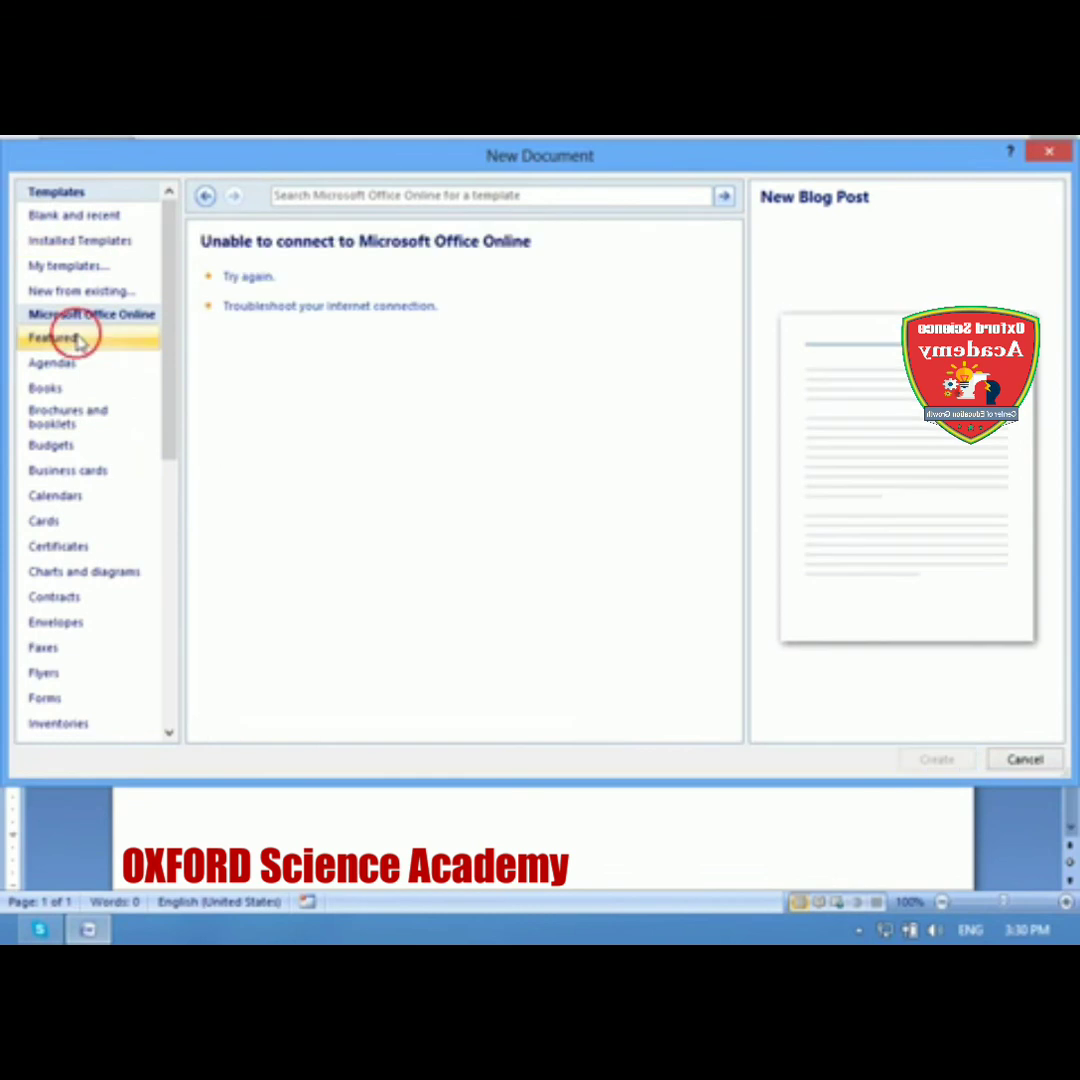
click(85, 366)
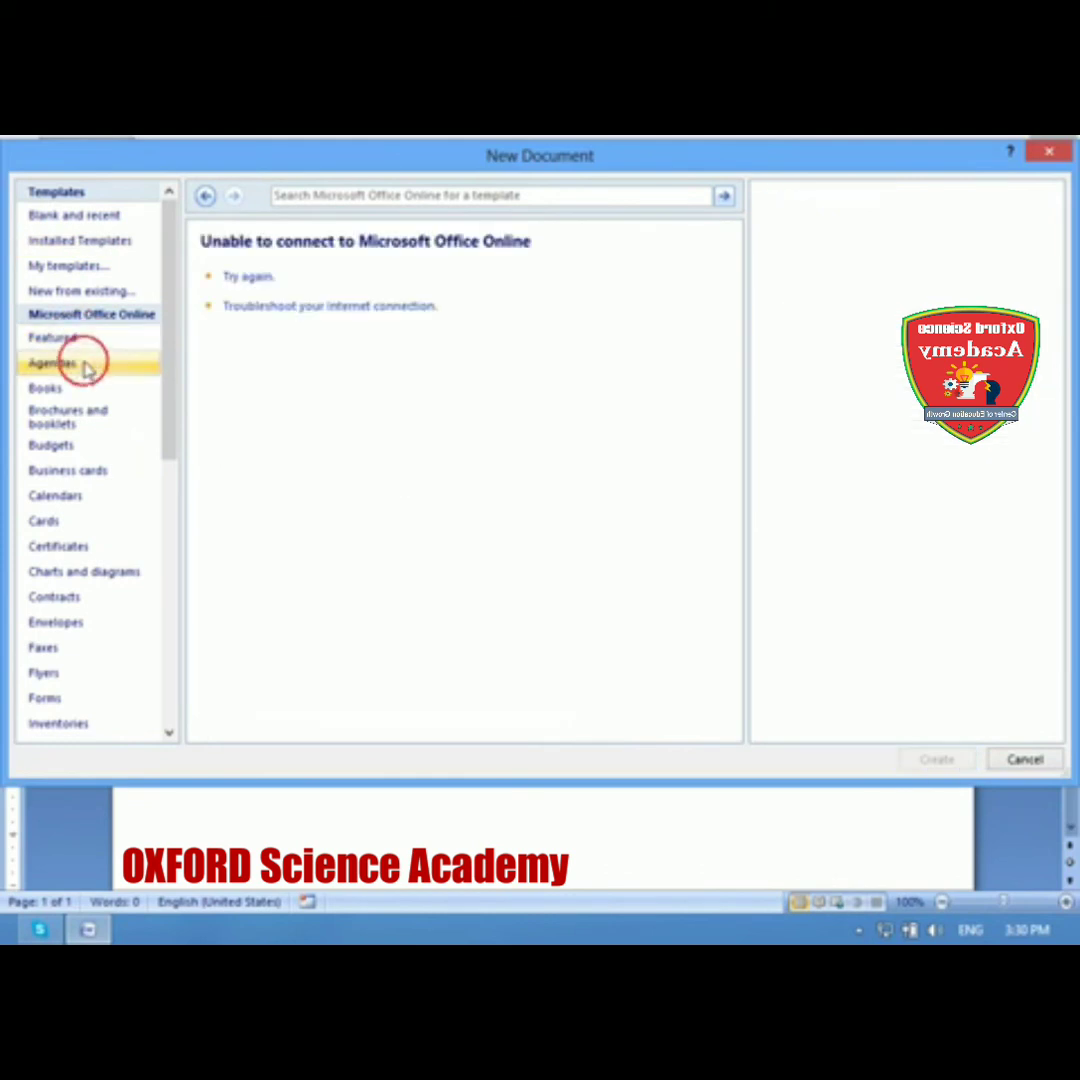
click(80, 412)
click(74, 524)
click(75, 572)
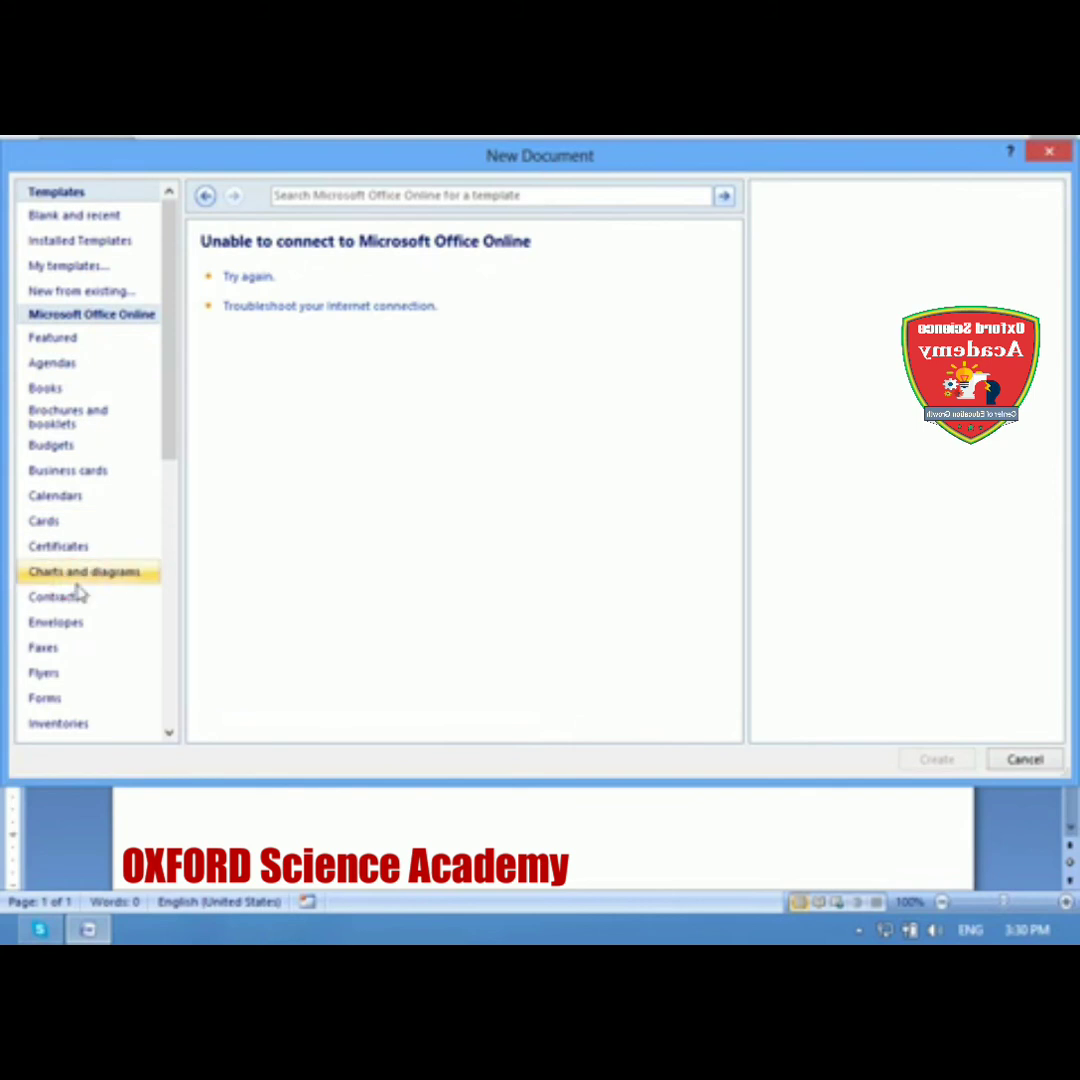
click(75, 624)
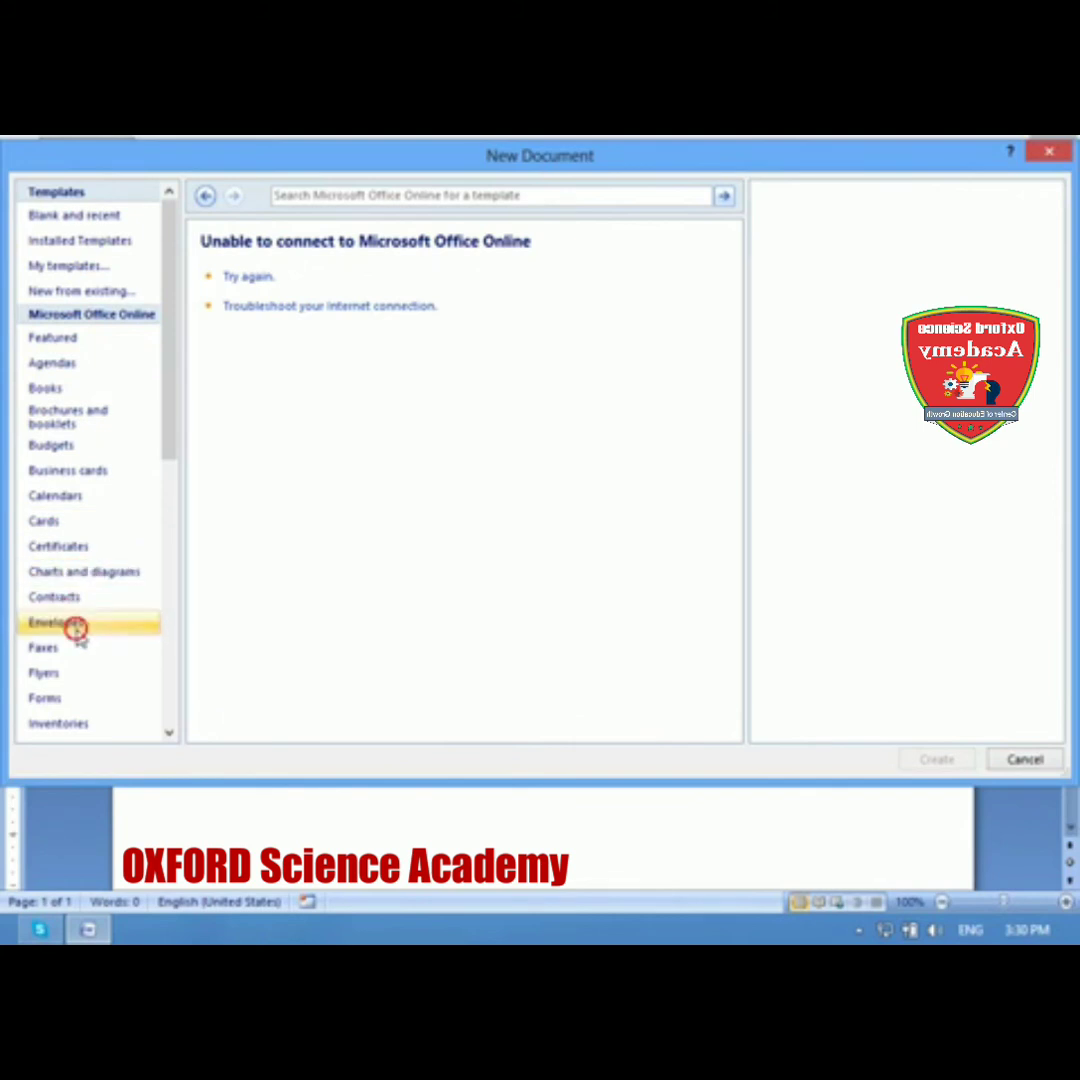
click(83, 218)
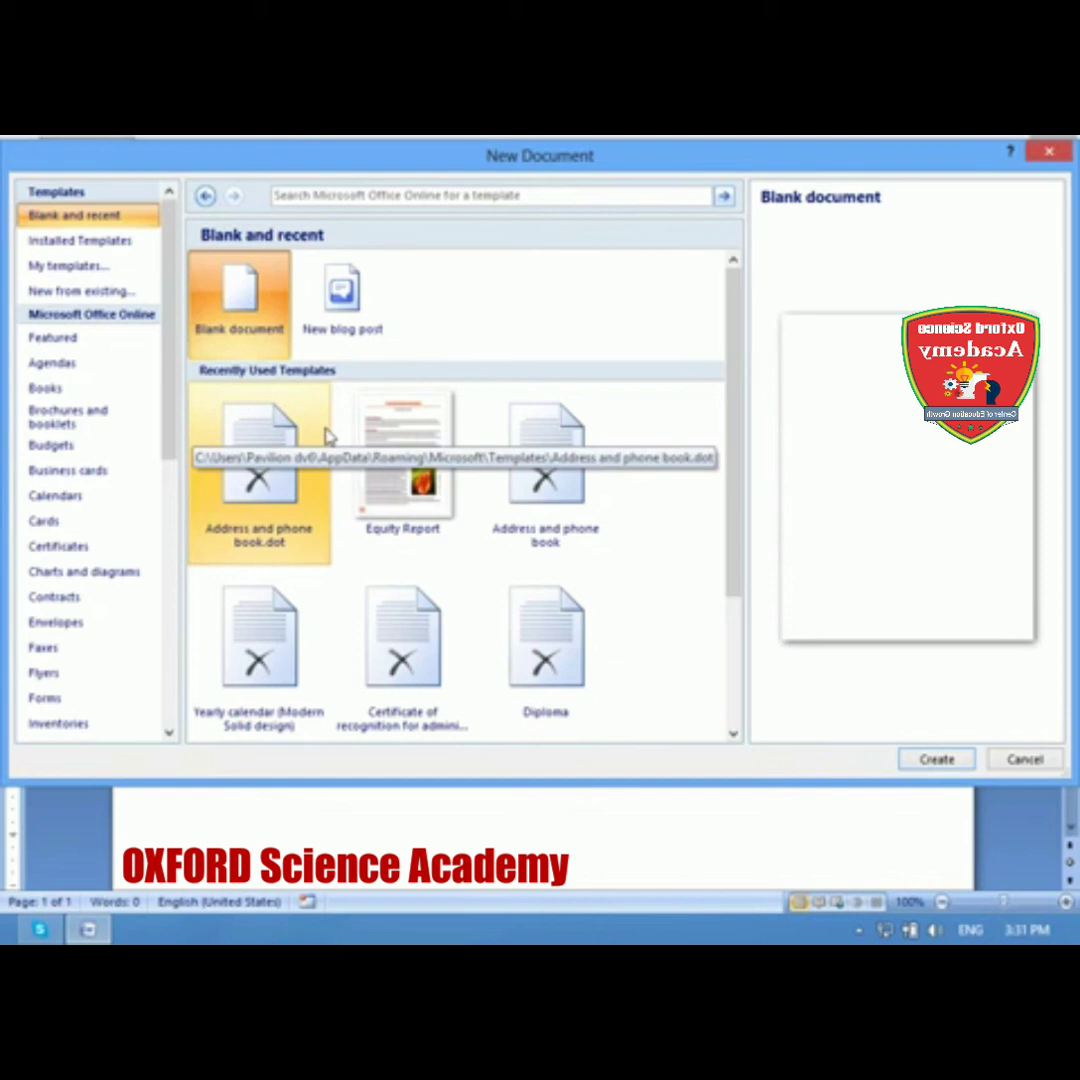
click(85, 241)
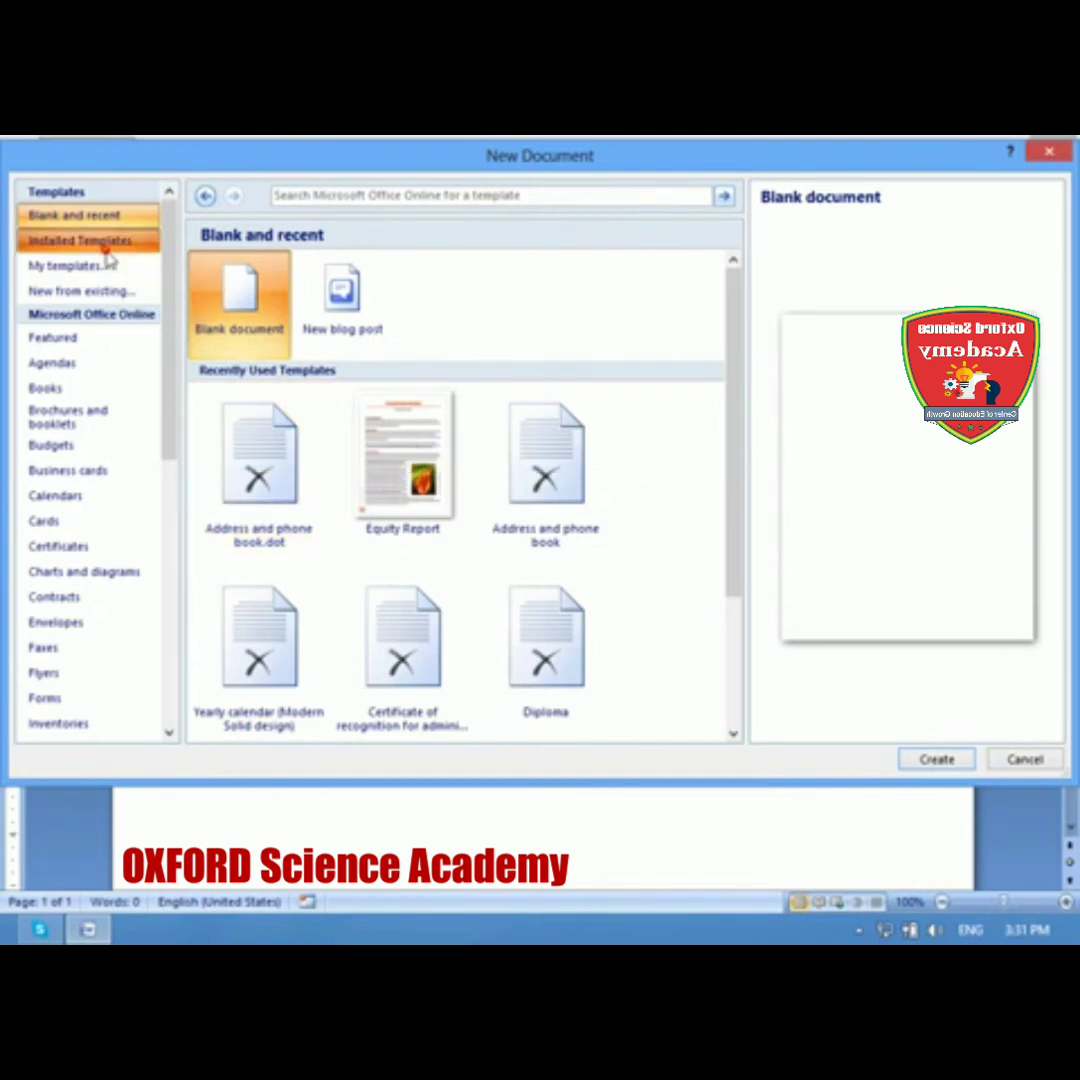
Step: Create Document2 from the Median Fax template and scroll through its fax cover sheet
double_click(445, 442)
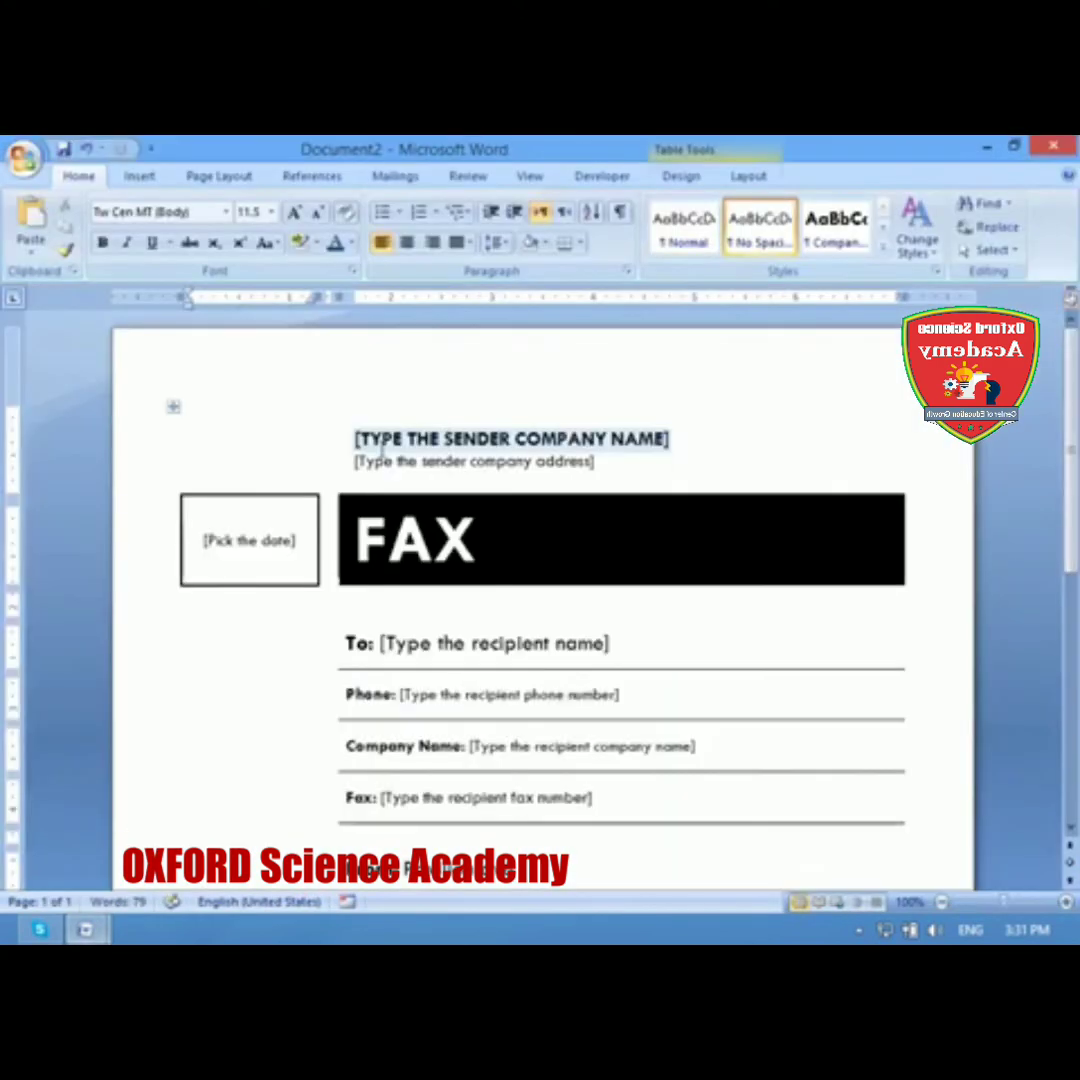
scroll(188, 446, down, 5)
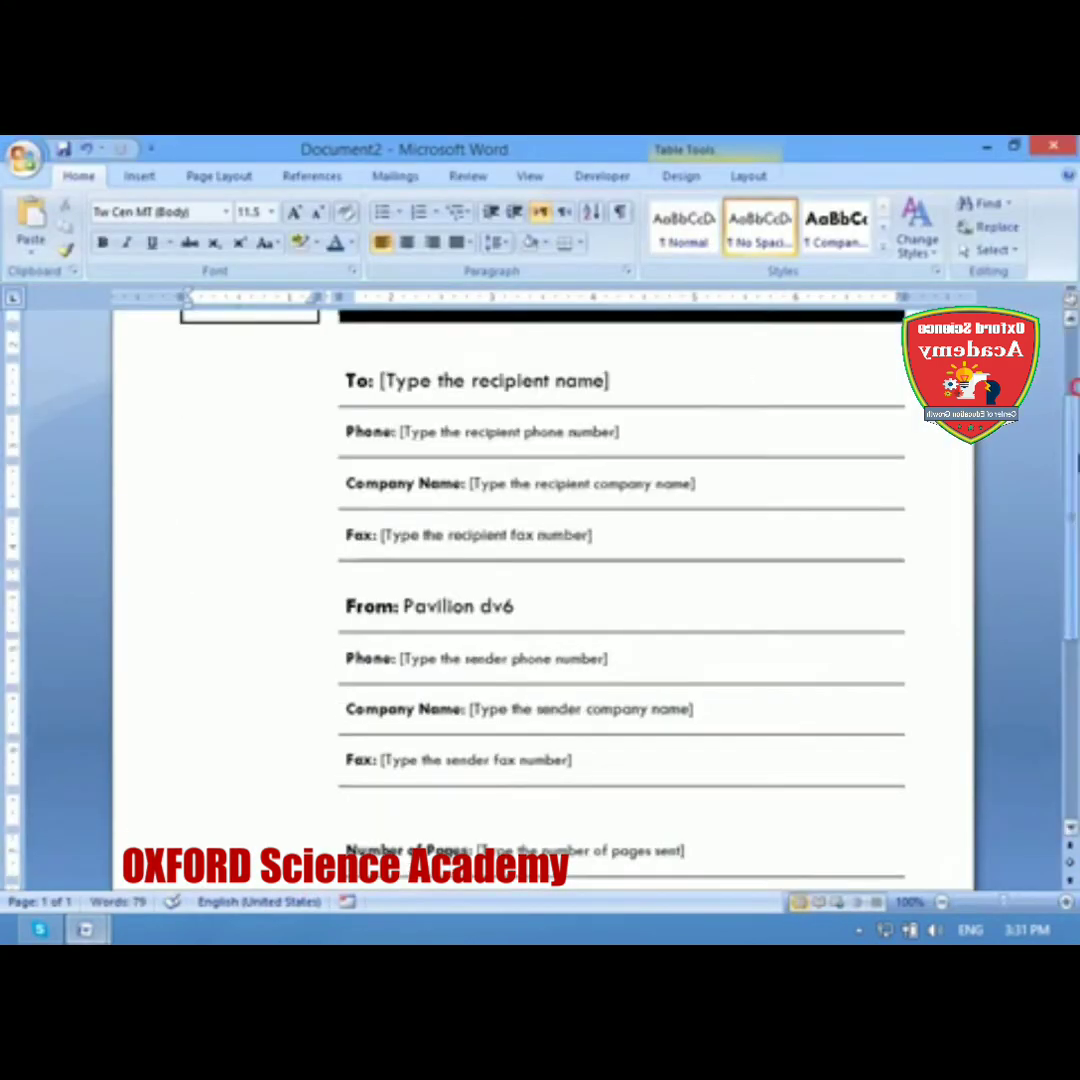
scroll(188, 446, down, 5)
scroll(515, 428, up, 10)
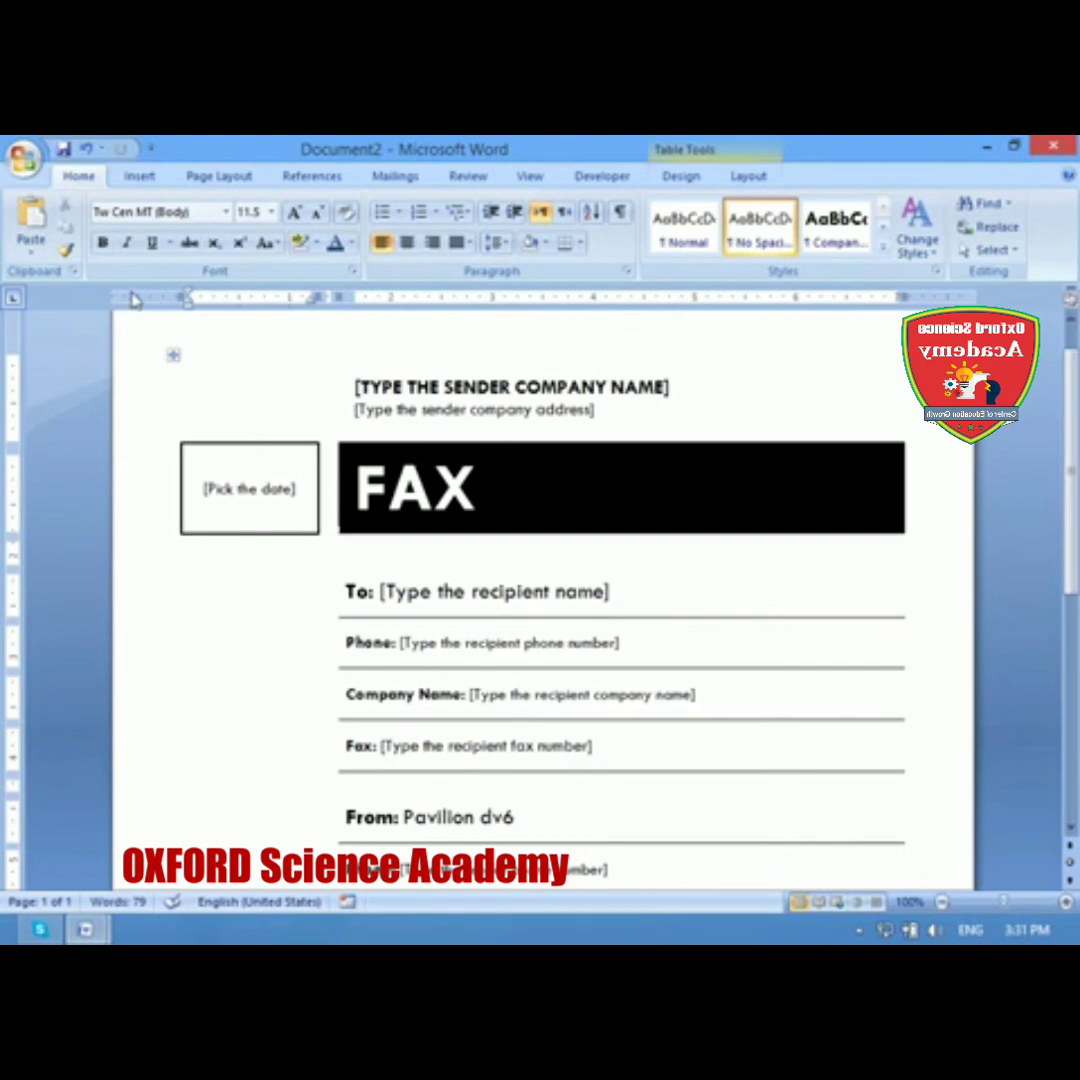
Step: Browse the personal templates and create a new document from the Field Trip Permission Form template
click(22, 157)
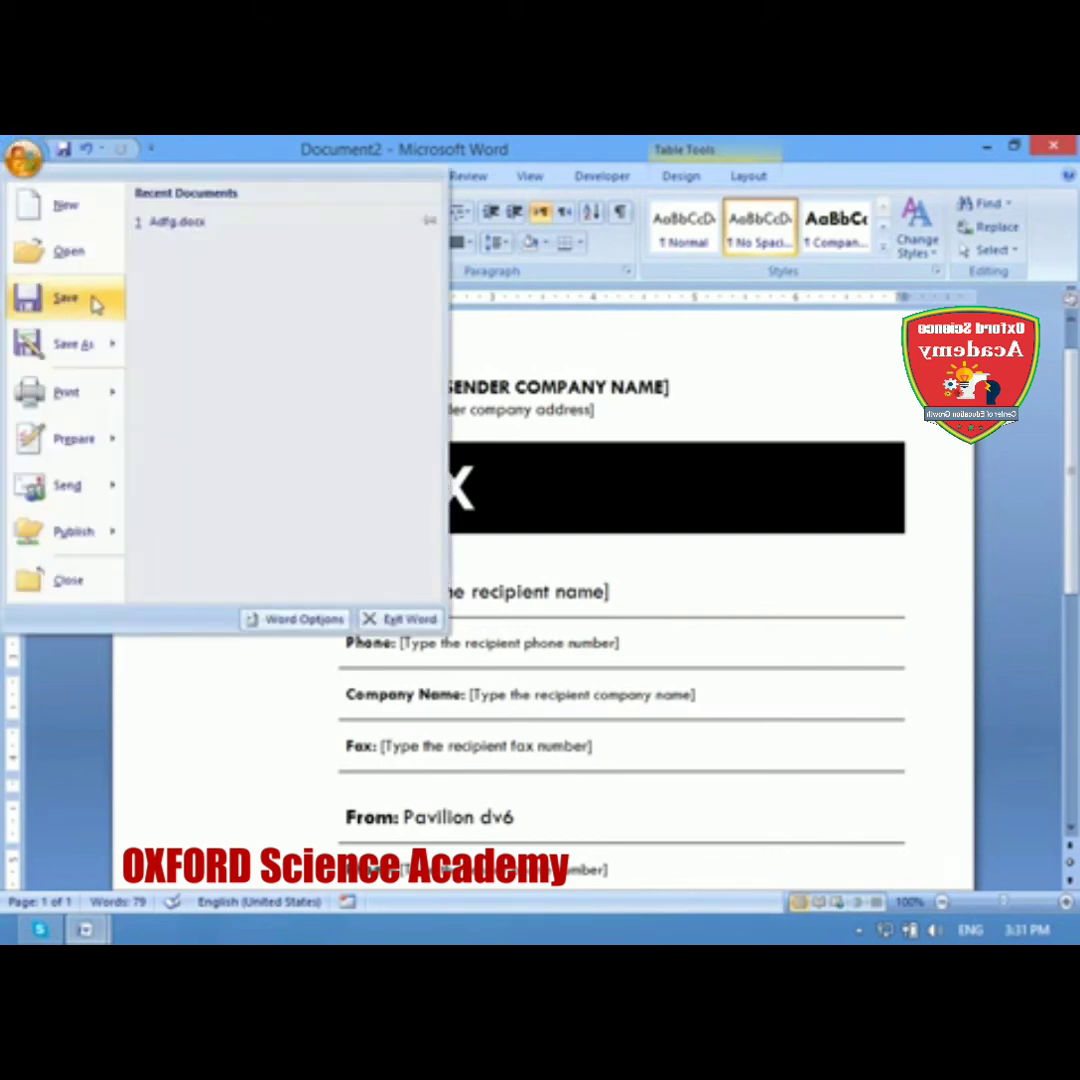
click(70, 205)
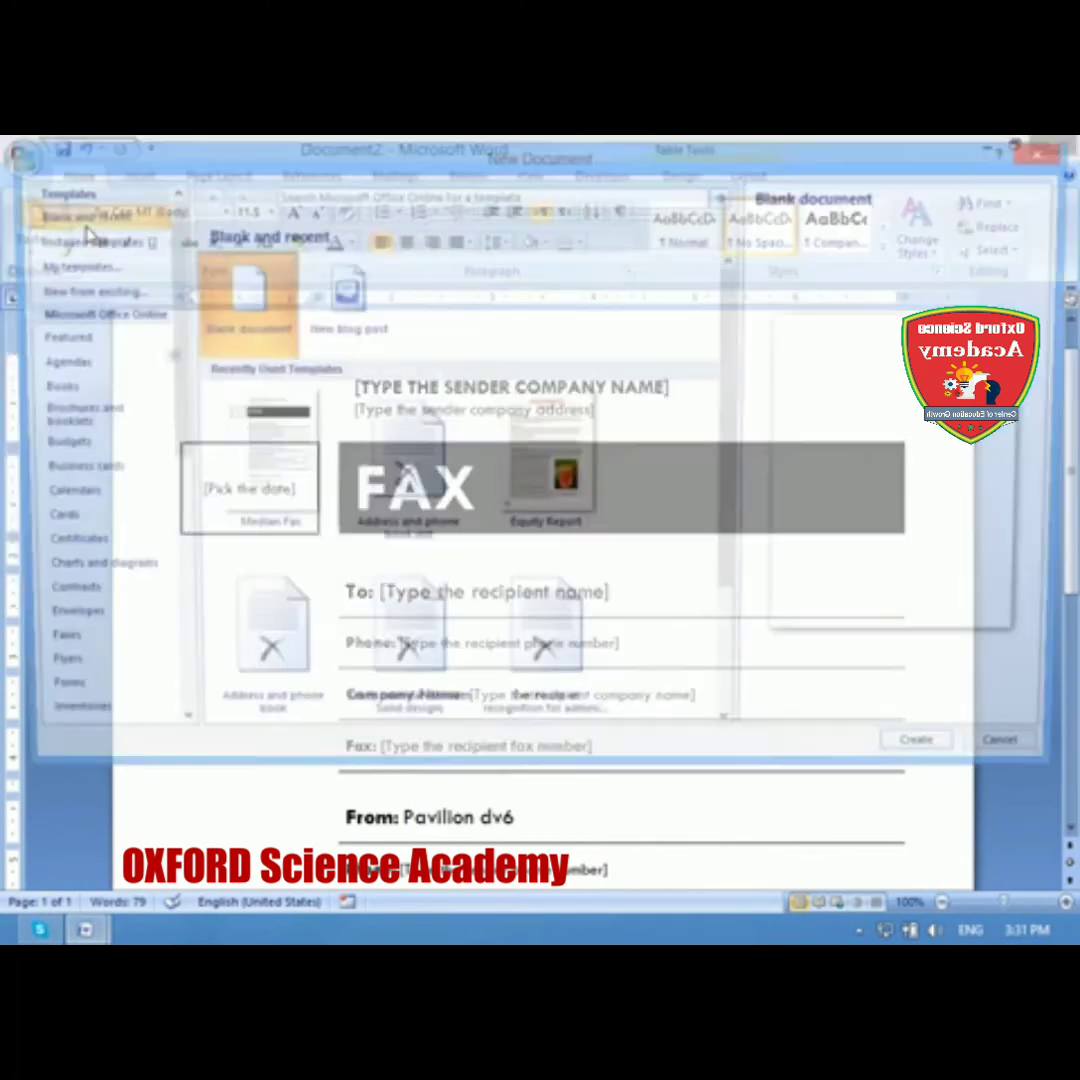
click(68, 266)
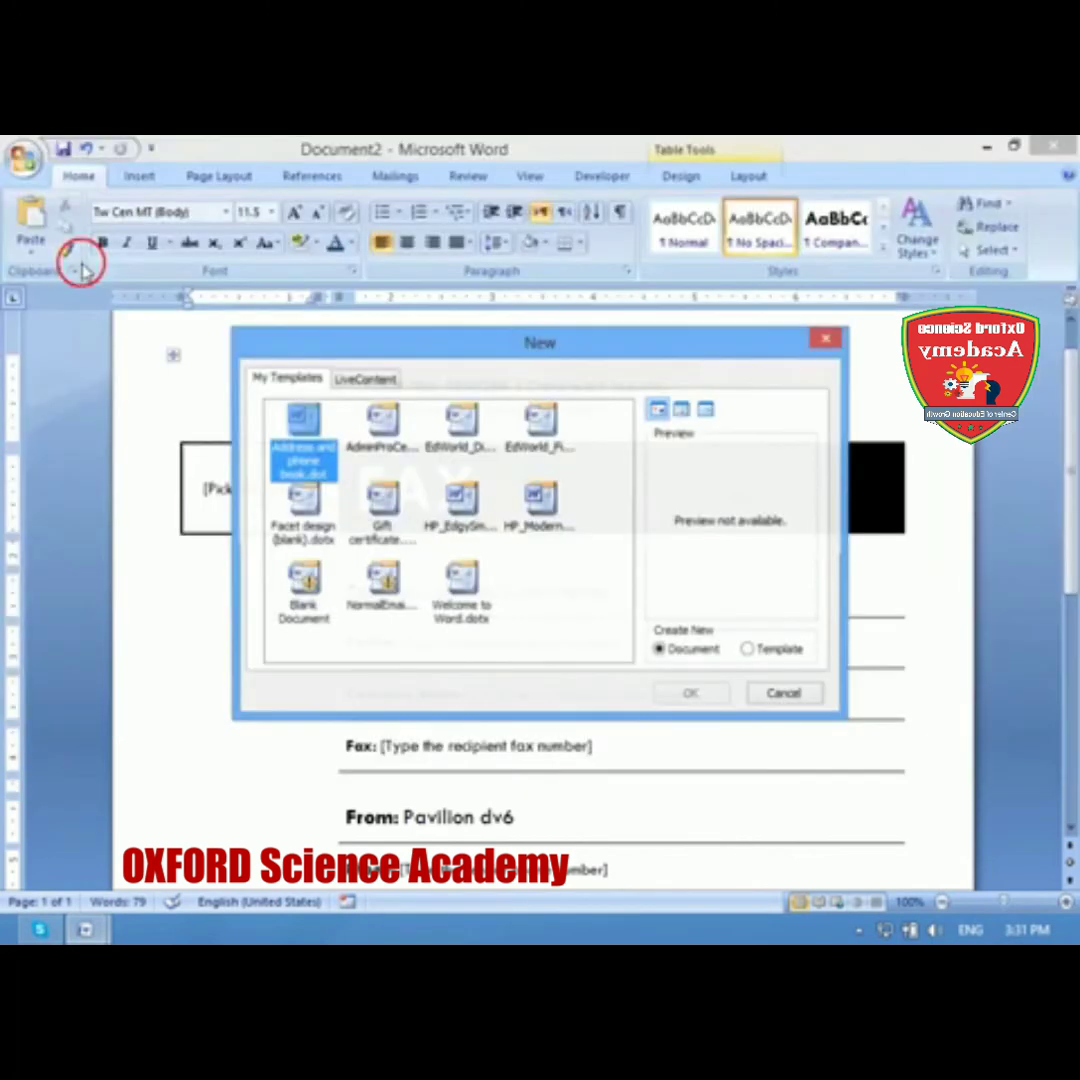
click(378, 428)
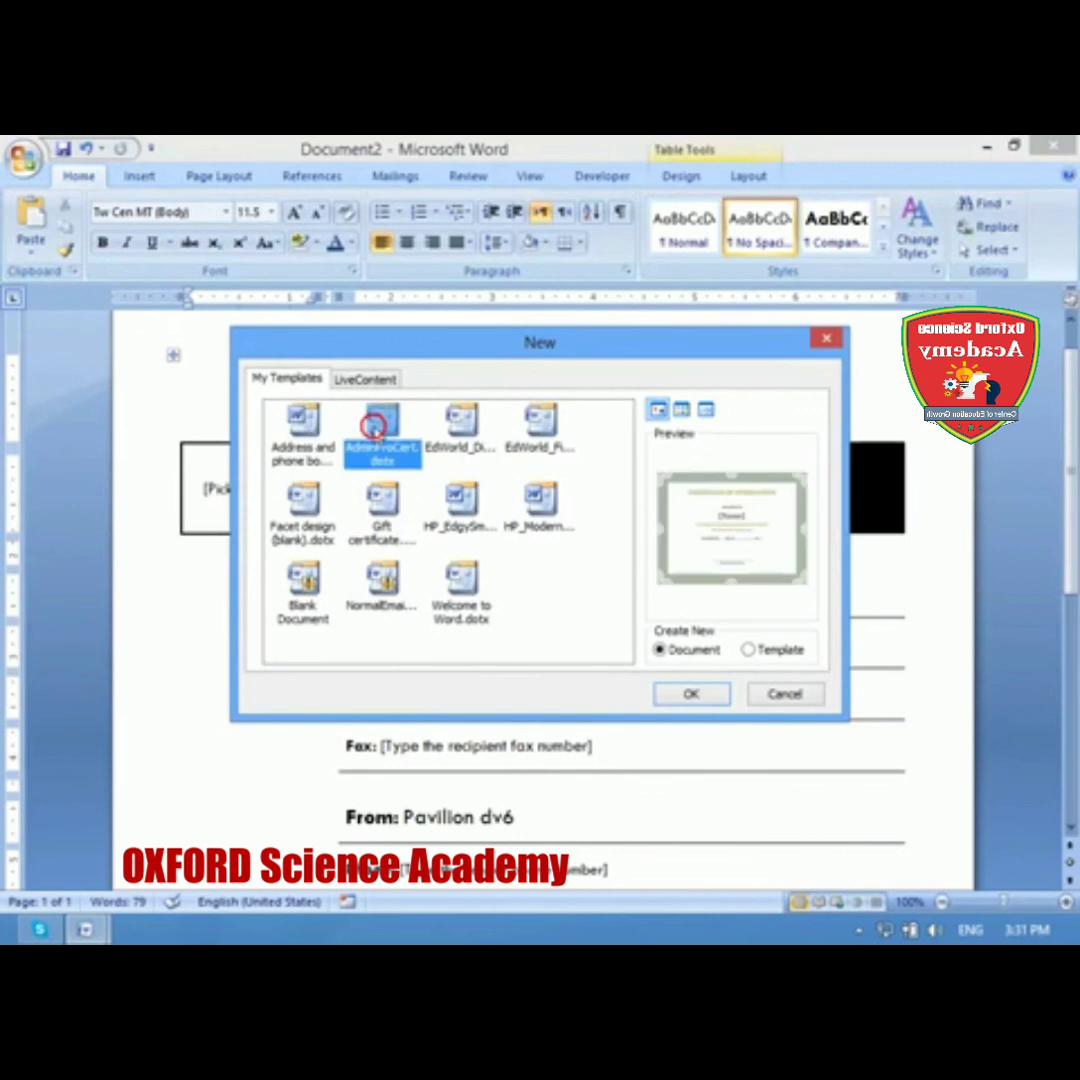
click(372, 380)
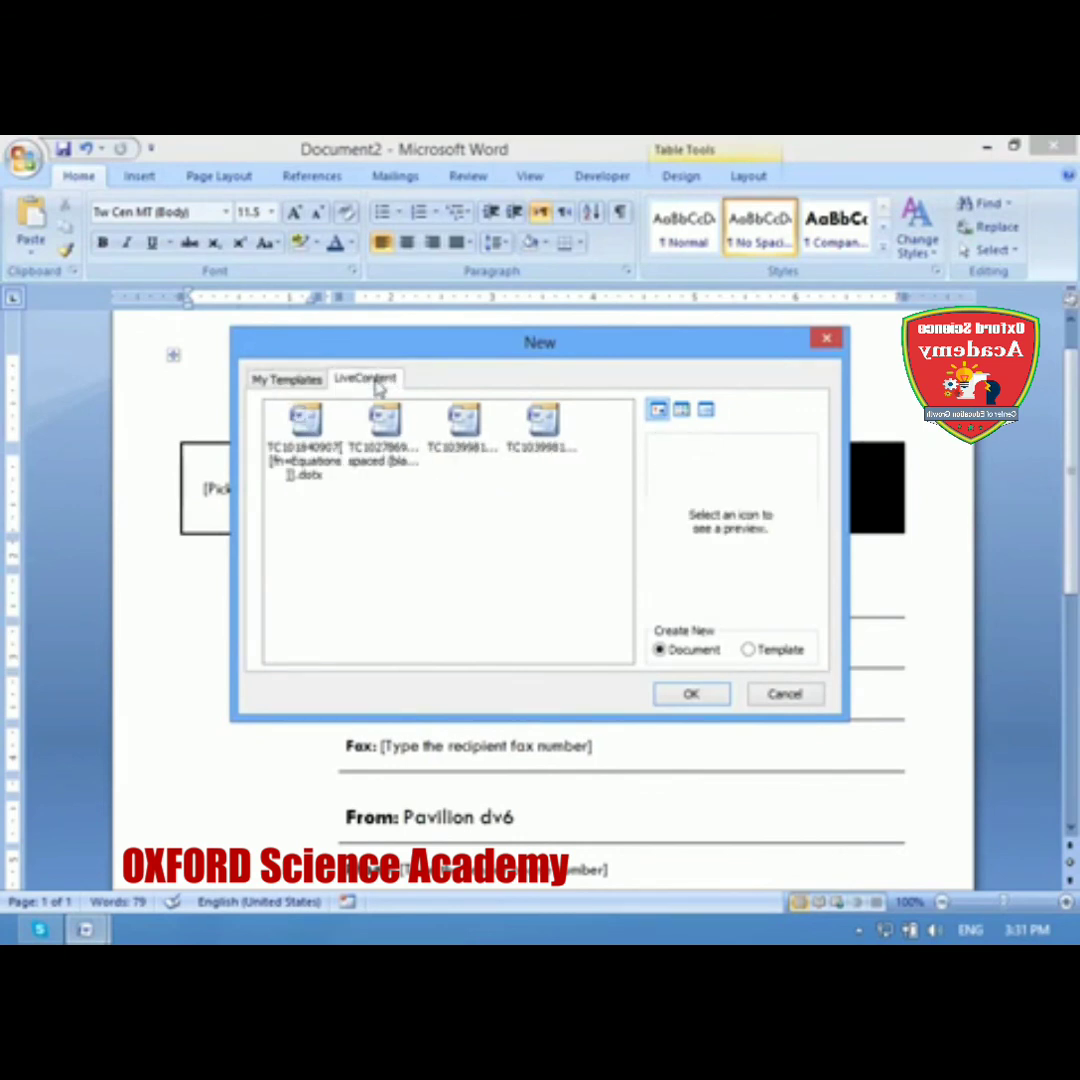
click(295, 378)
click(460, 430)
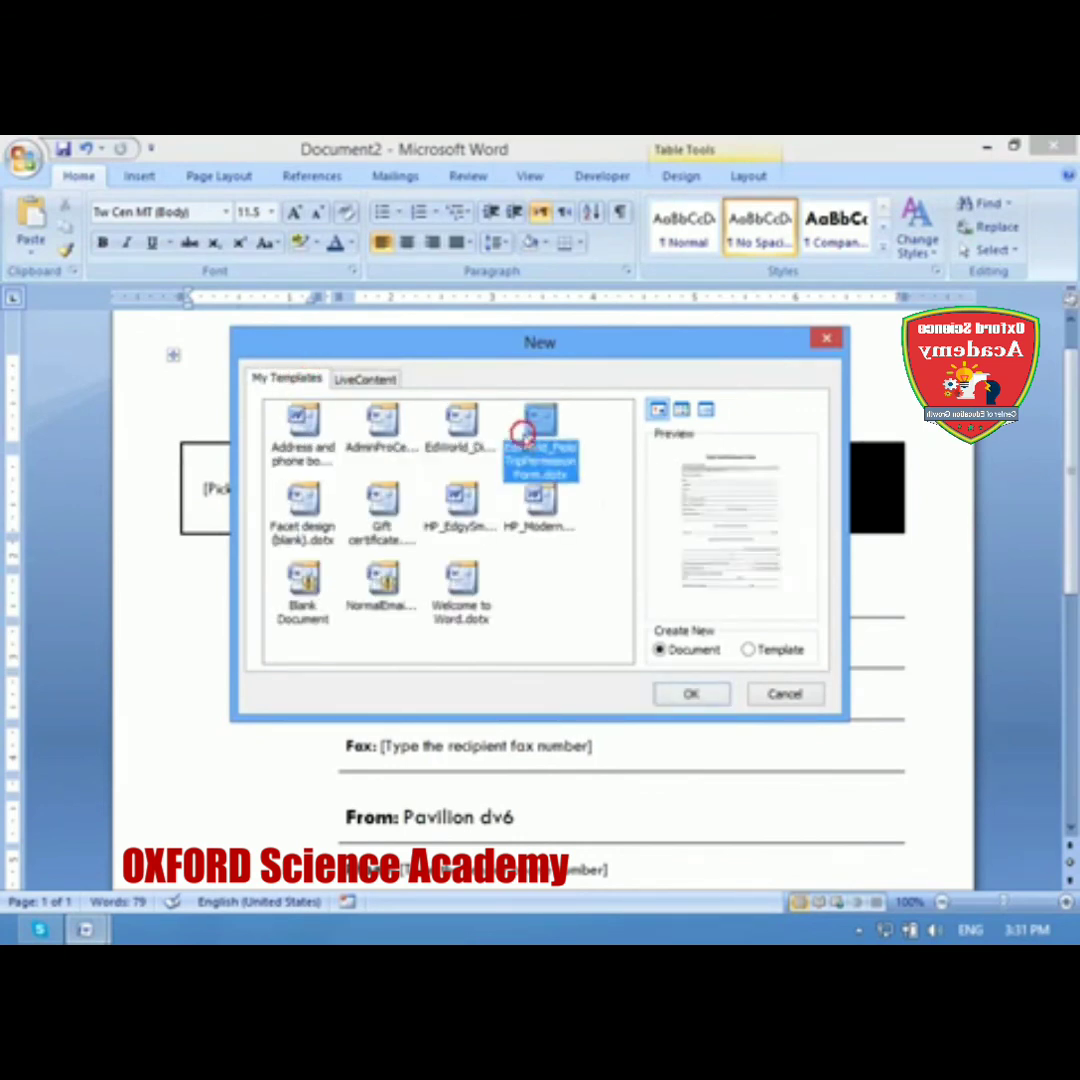
click(540, 505)
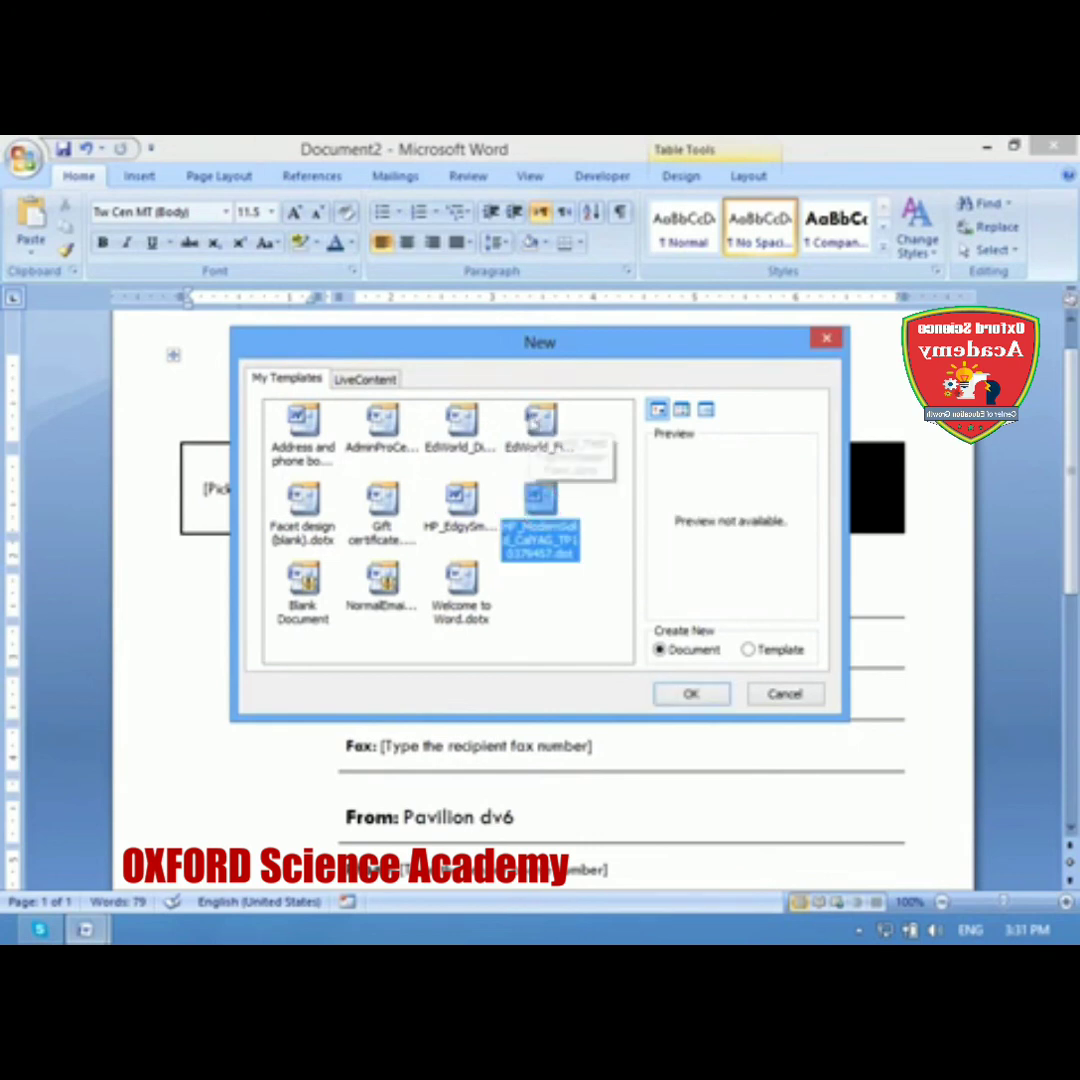
click(540, 420)
click(689, 690)
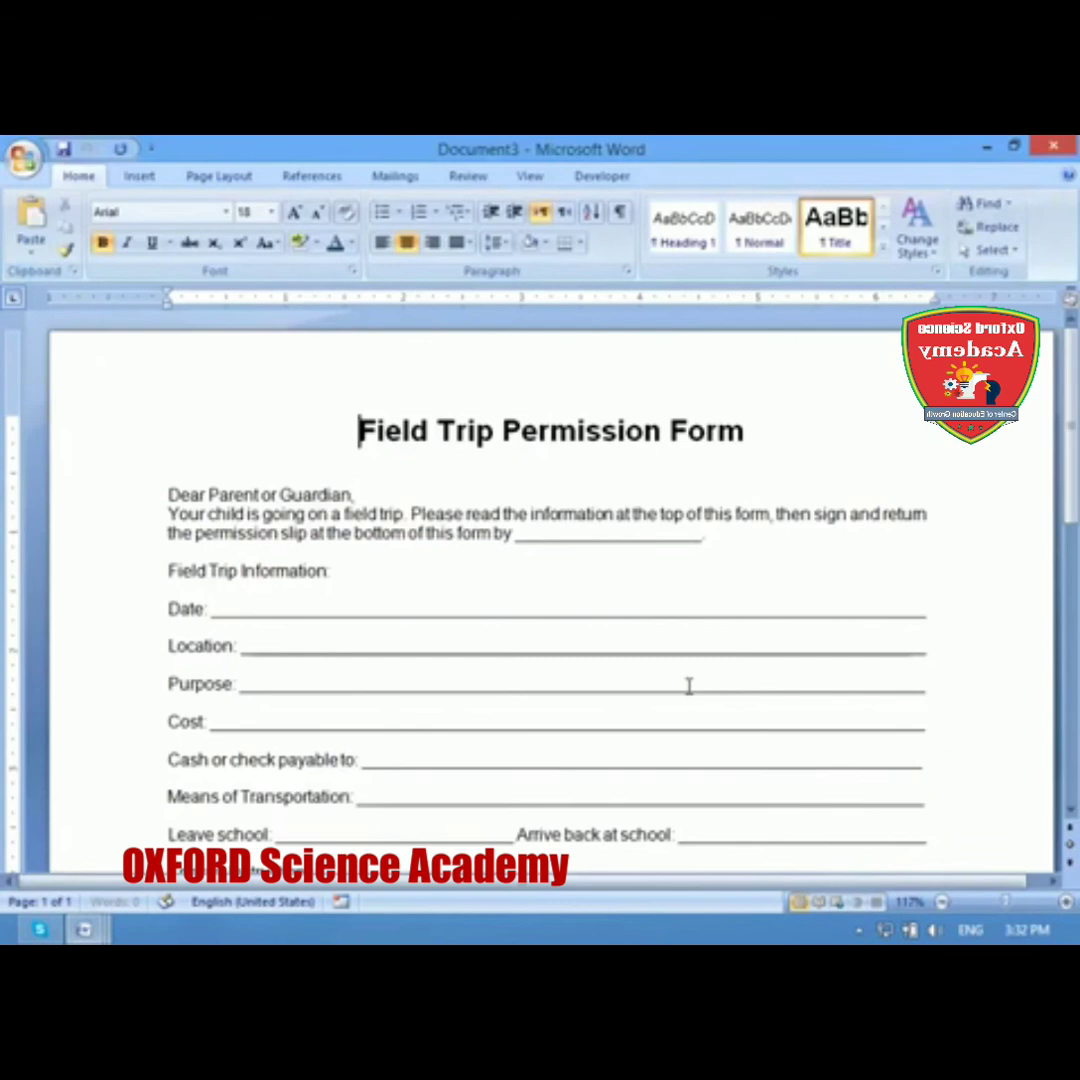
drag(1075, 355, 1077, 645)
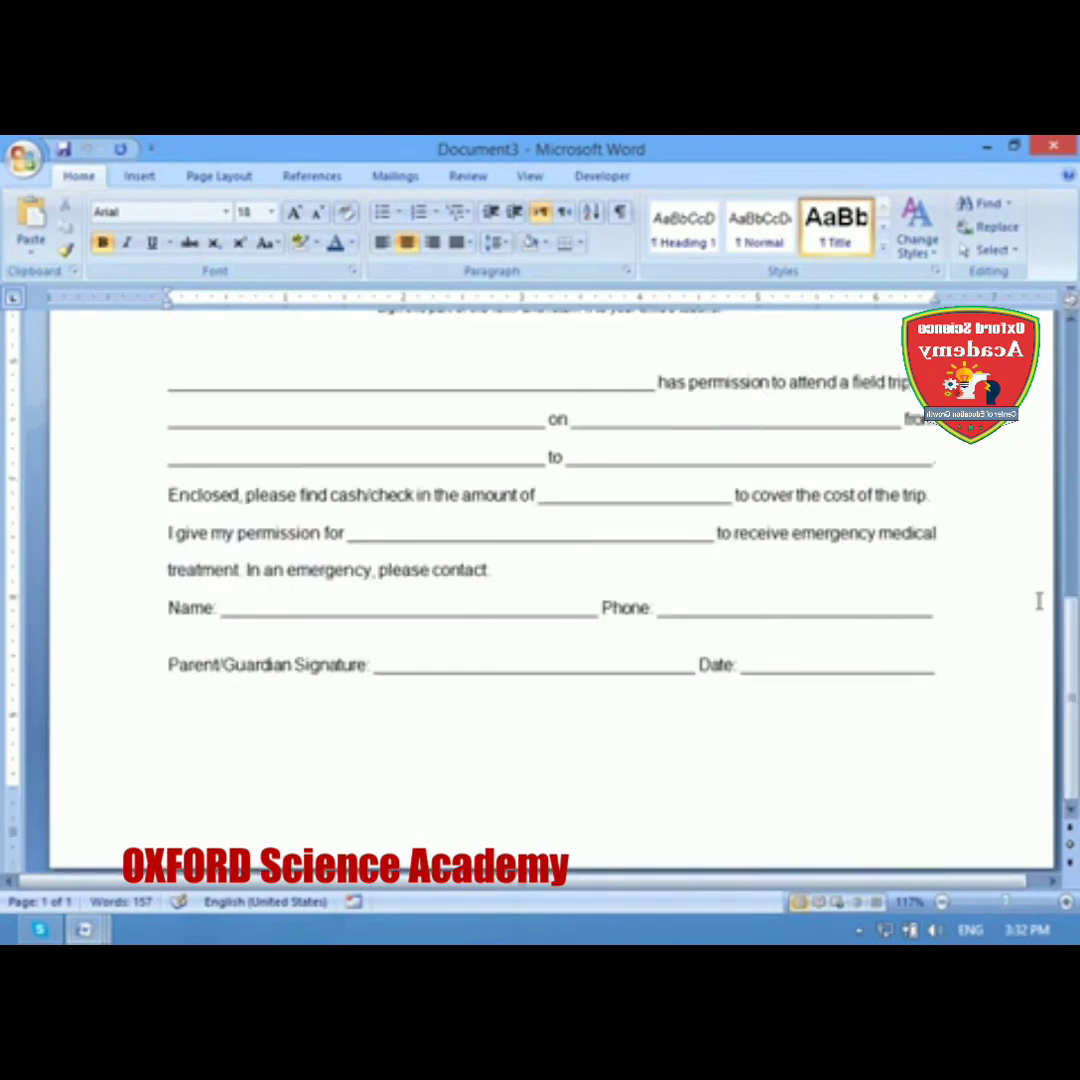
drag(1070, 600, 1057, 316)
click(360, 430)
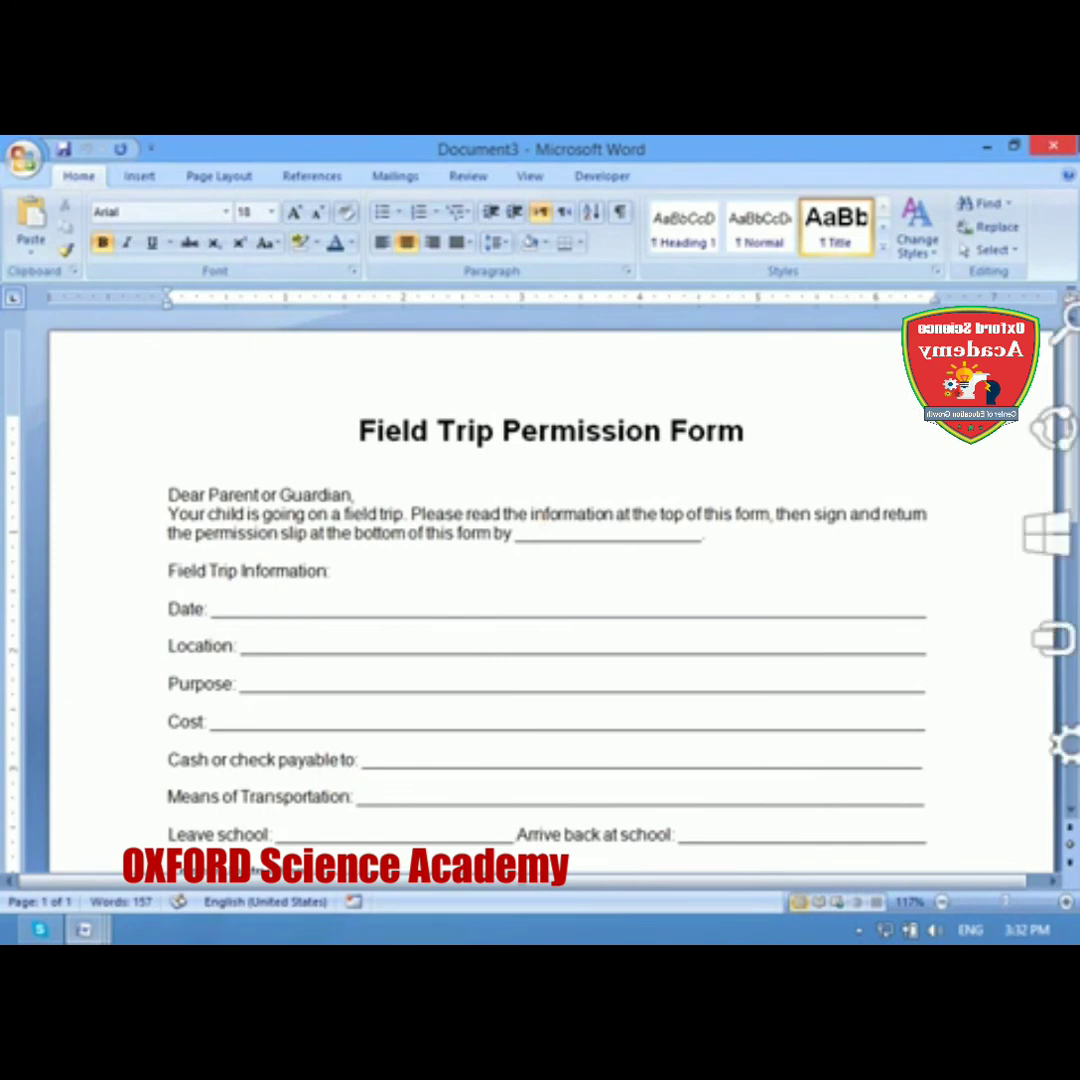
click(24, 158)
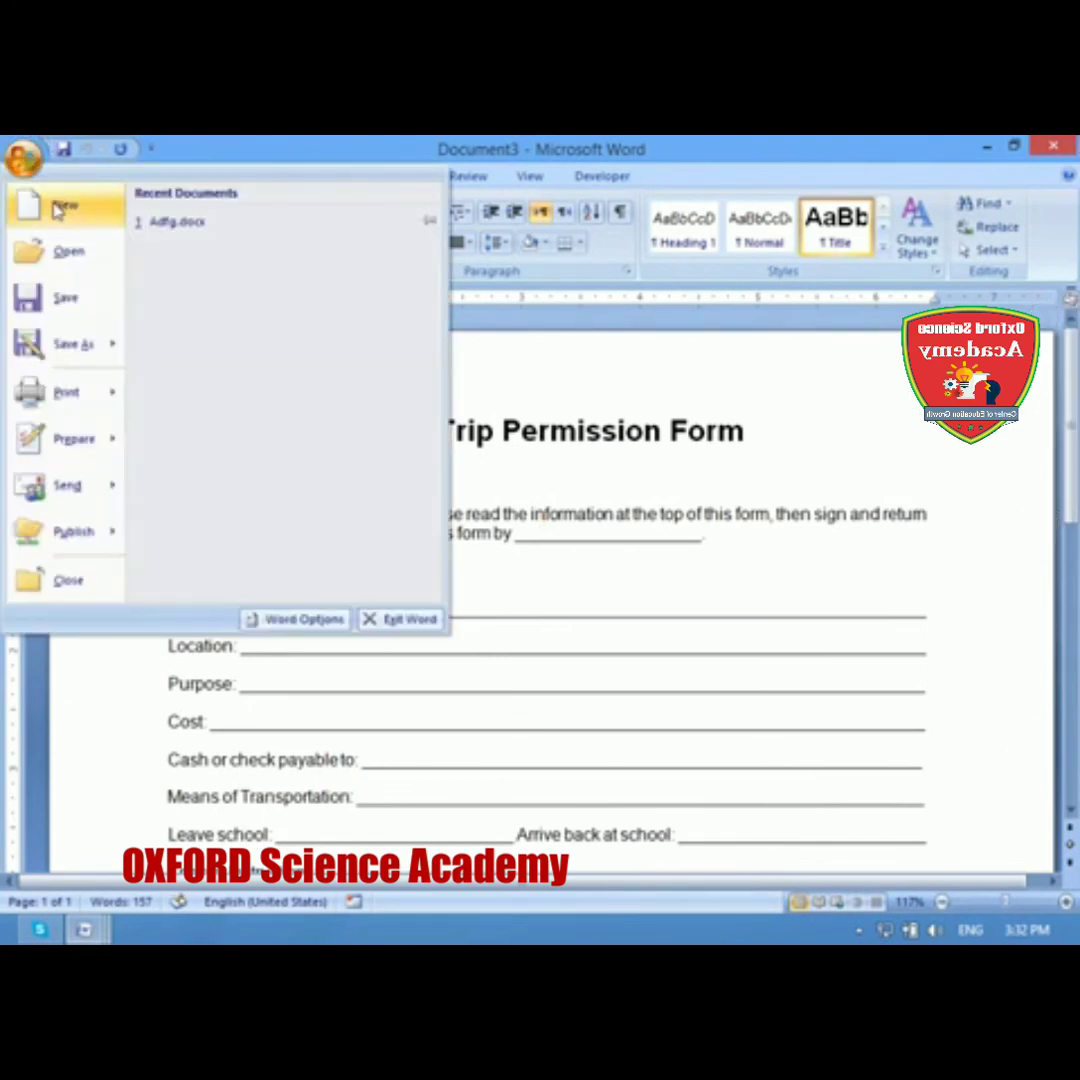
click(60, 205)
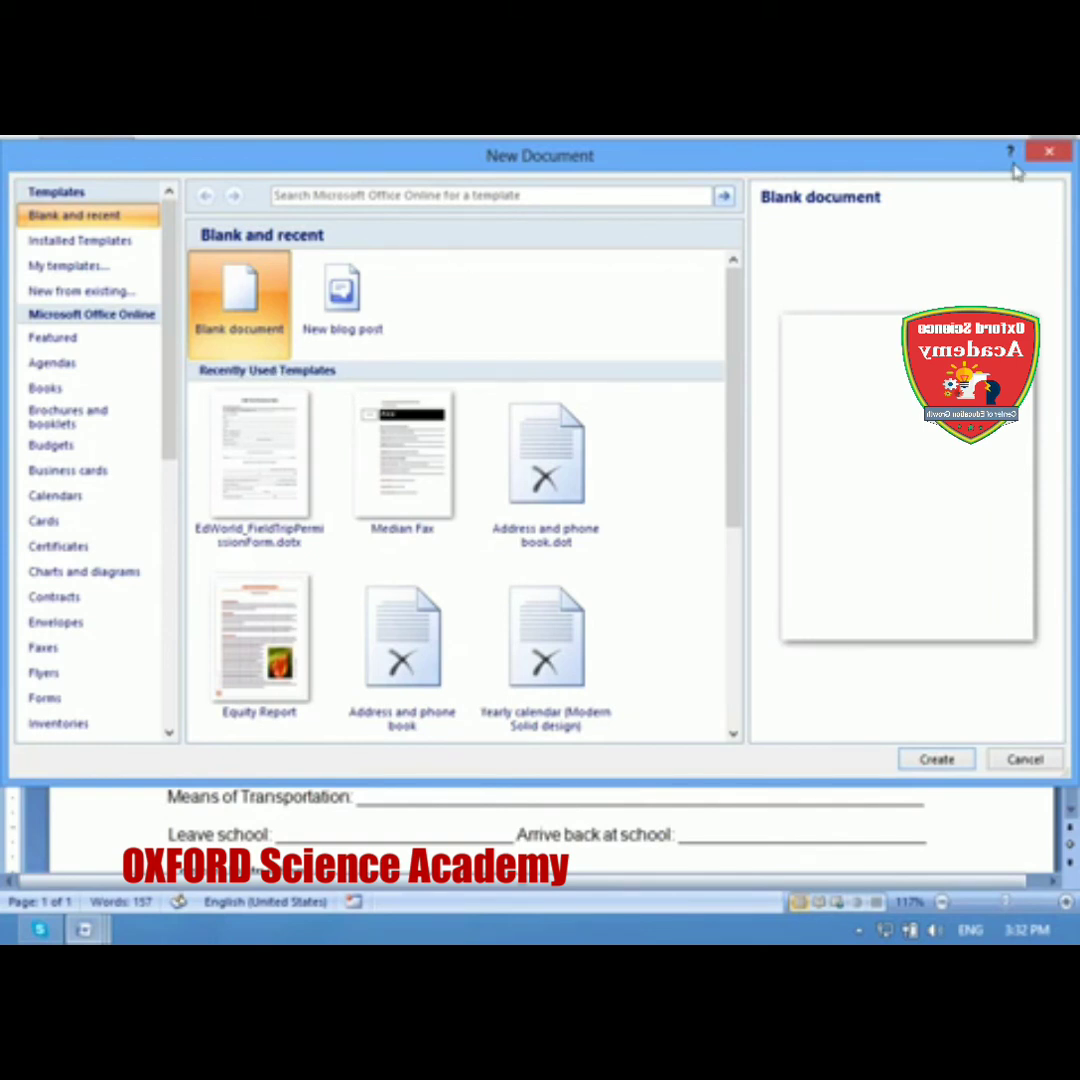
click(1050, 155)
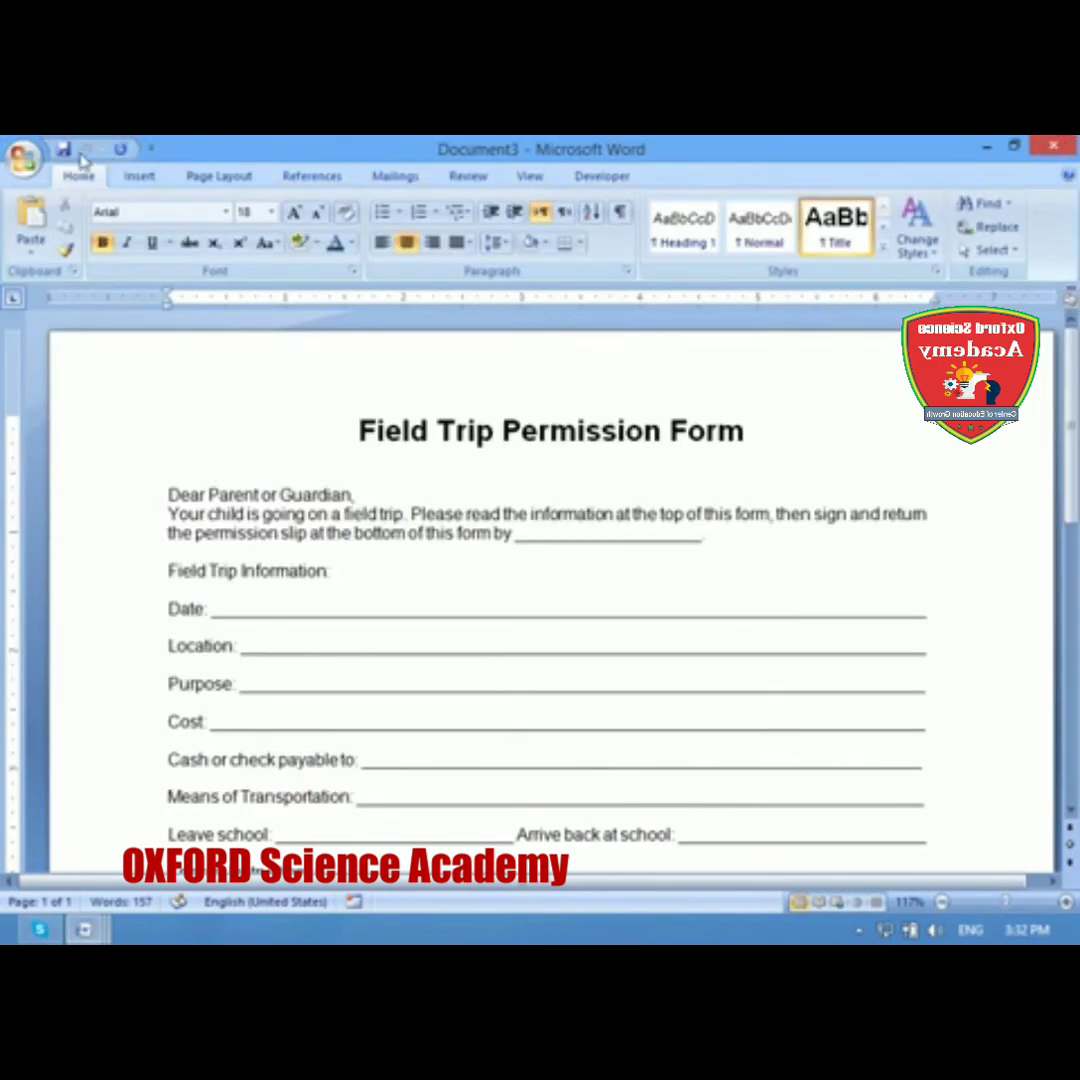
click(25, 155)
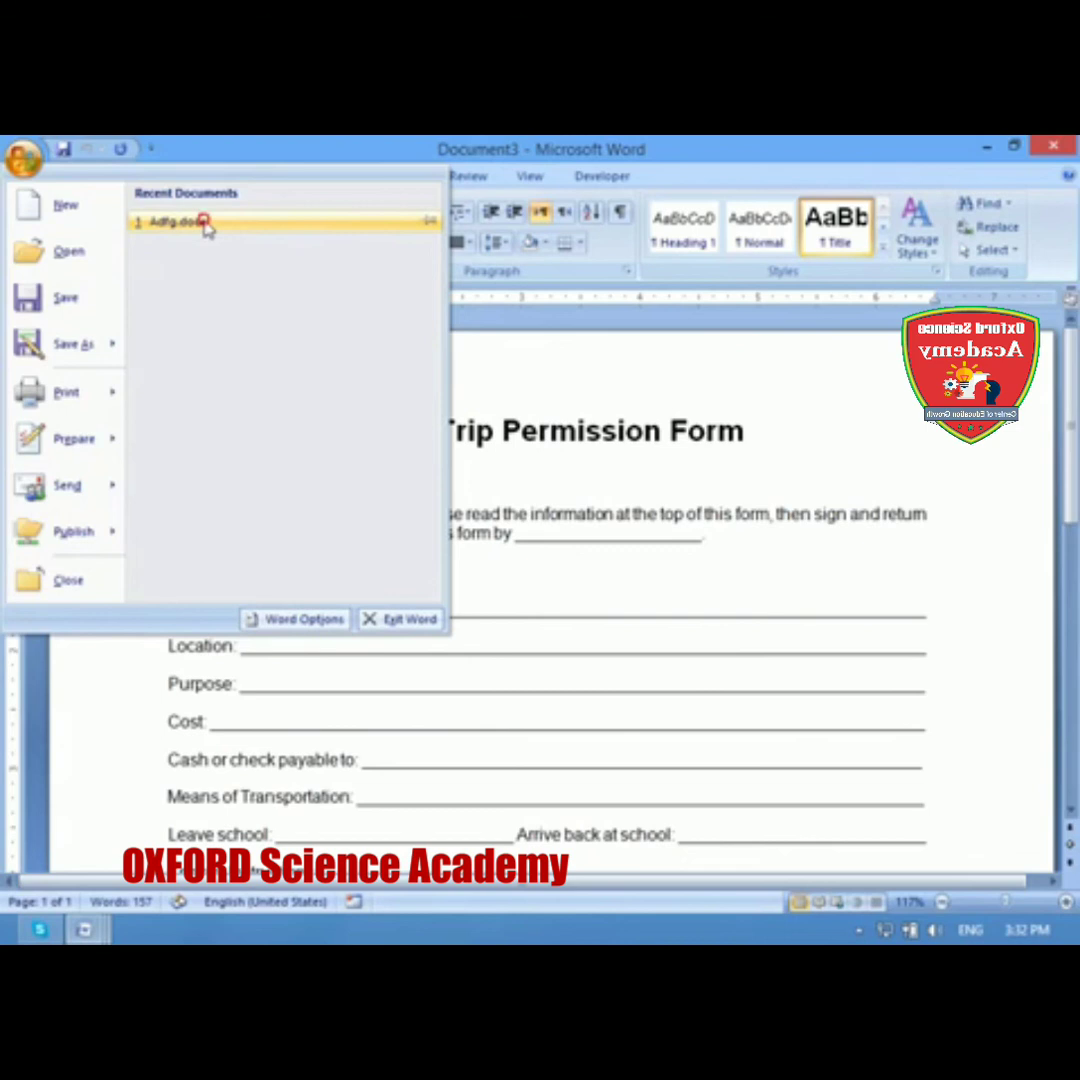
Step: Reopen Adfg.docx from the Recent Documents list
click(205, 224)
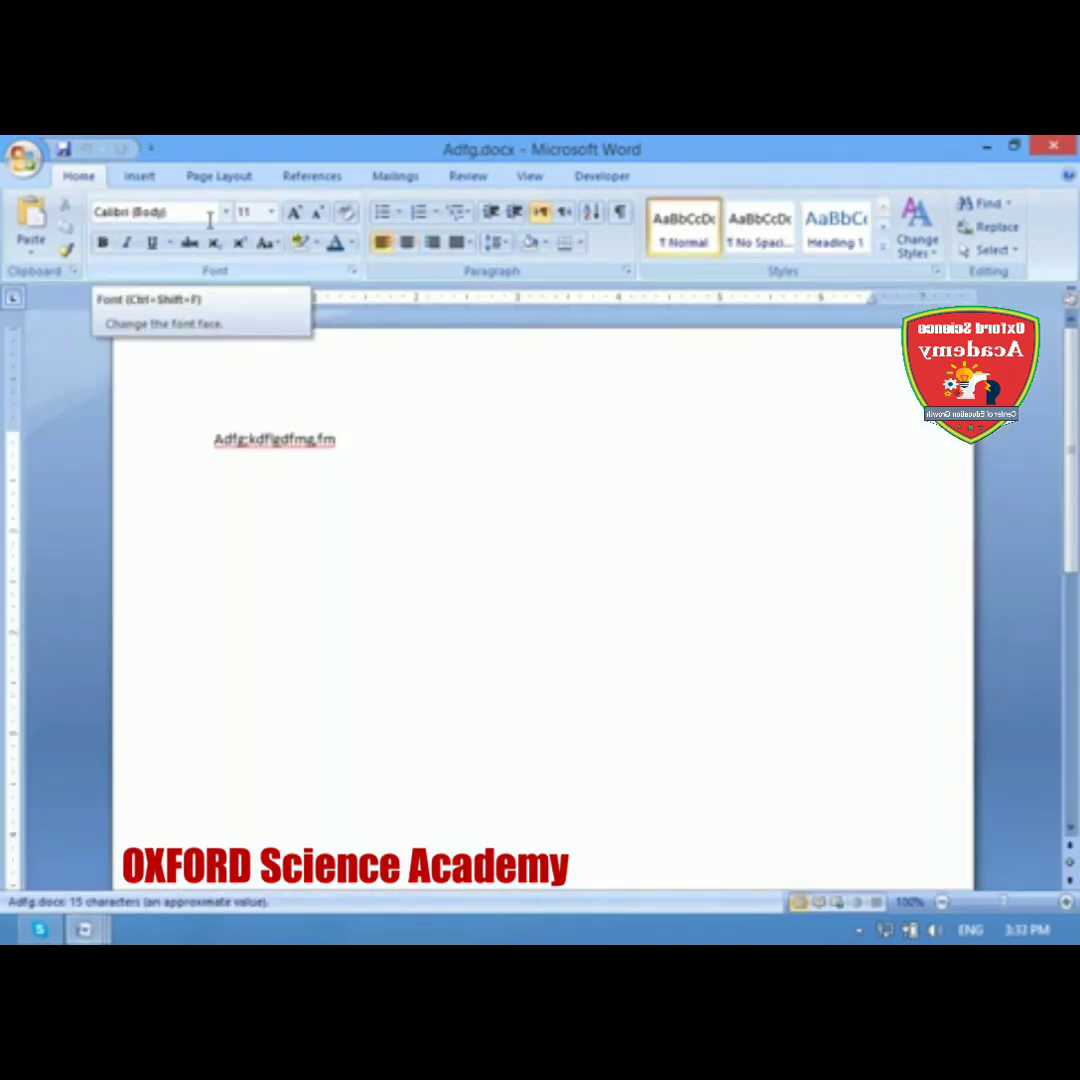
click(10, 150)
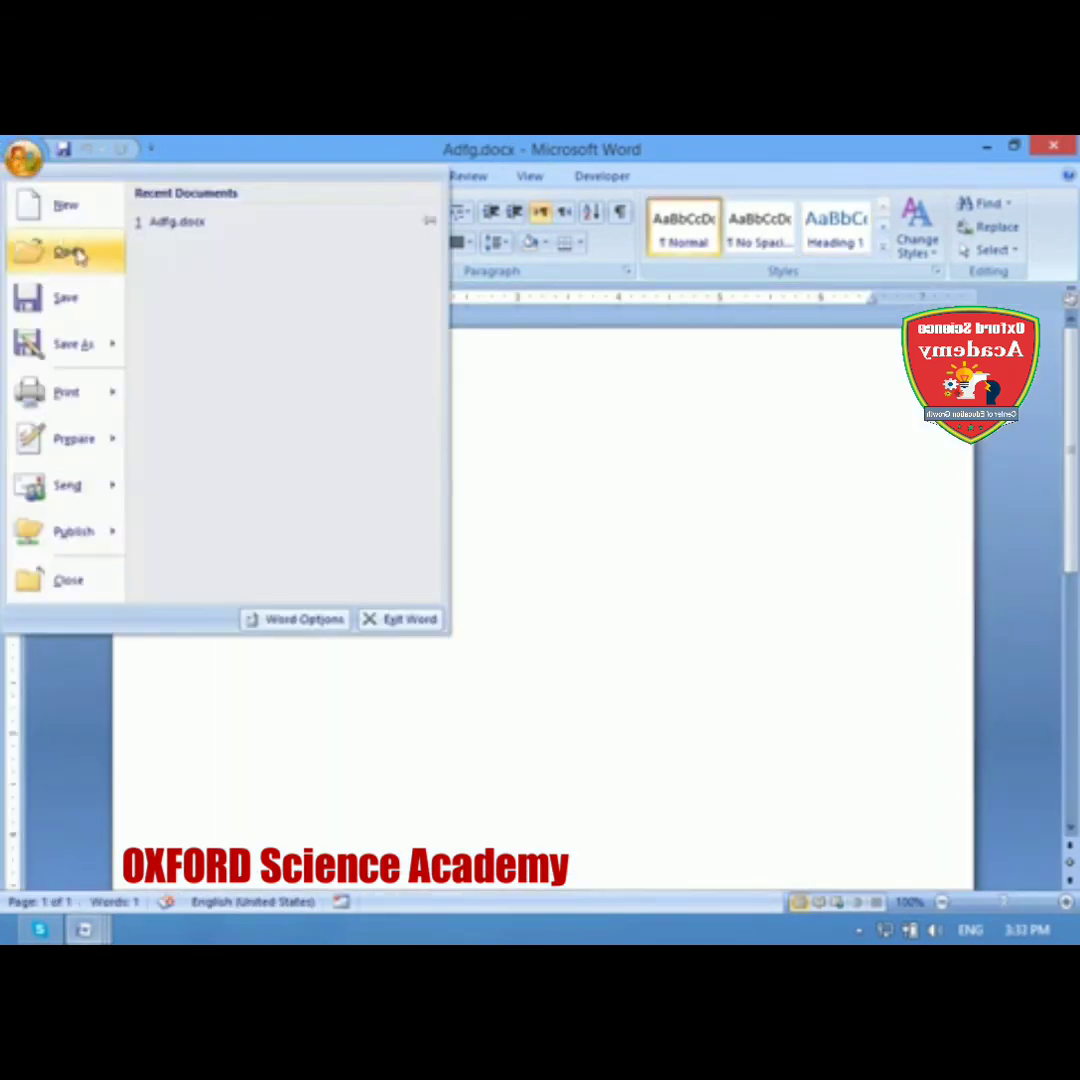
Step: Create a new document from the existing file Adfg.docx using New from existing
click(66, 207)
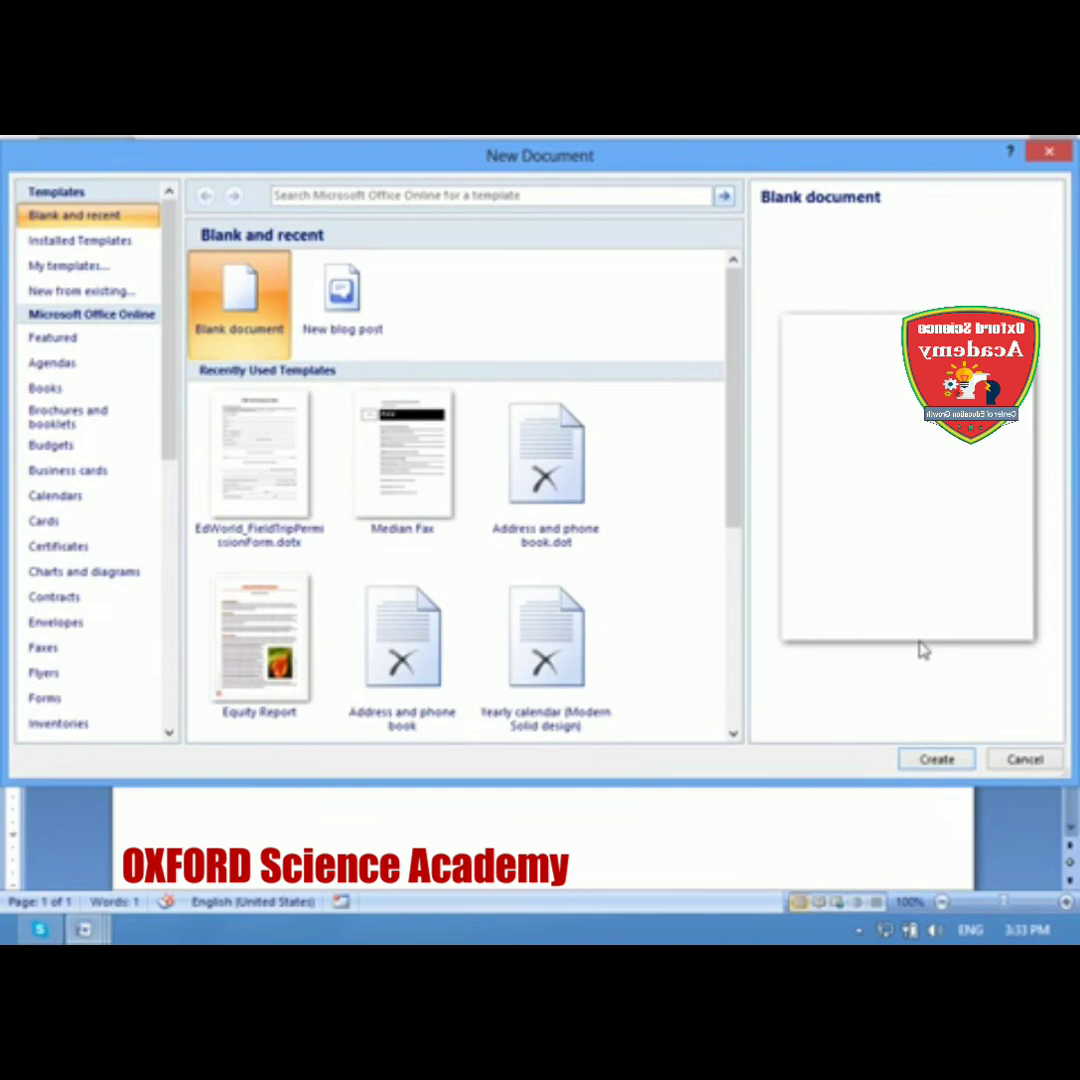
click(119, 296)
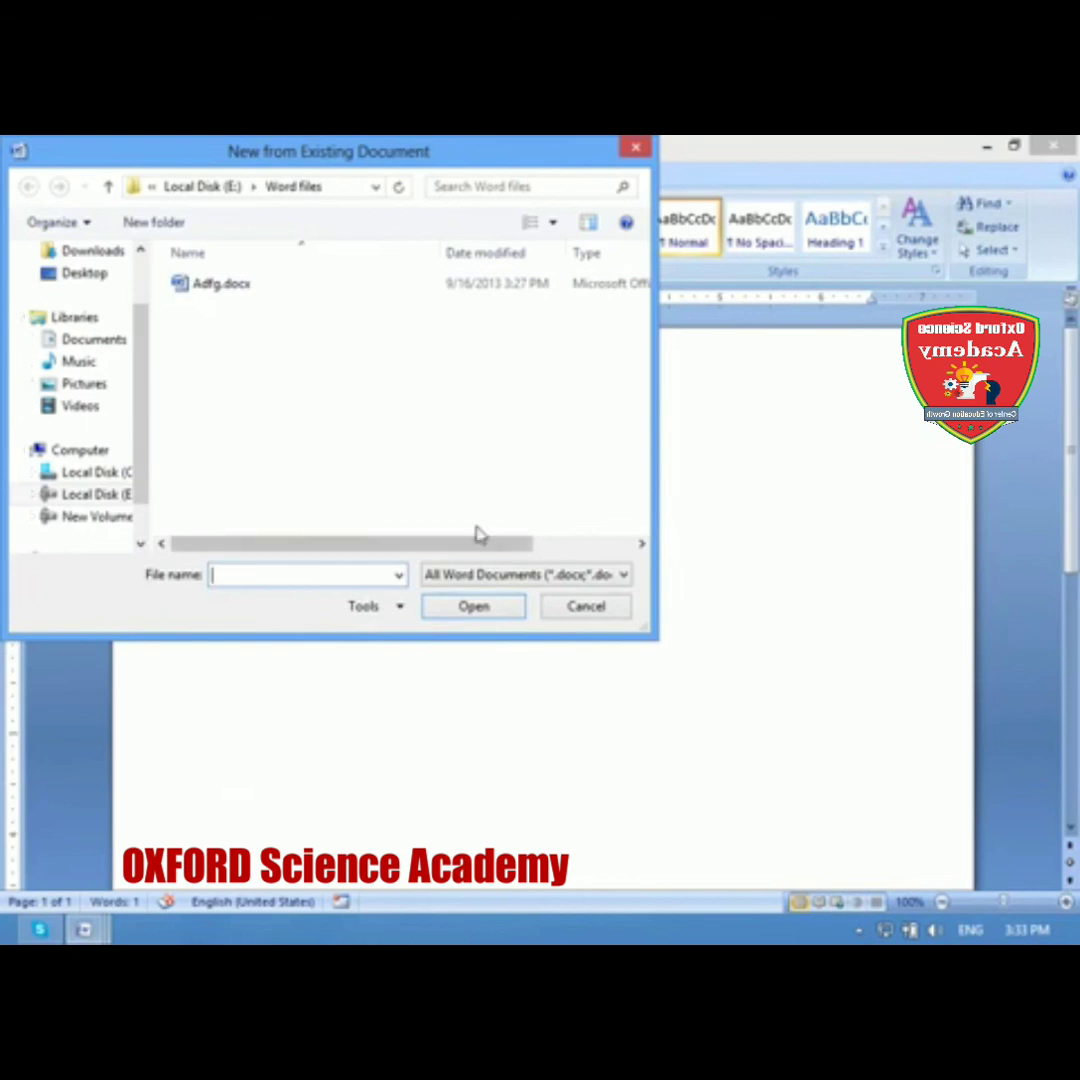
click(229, 291)
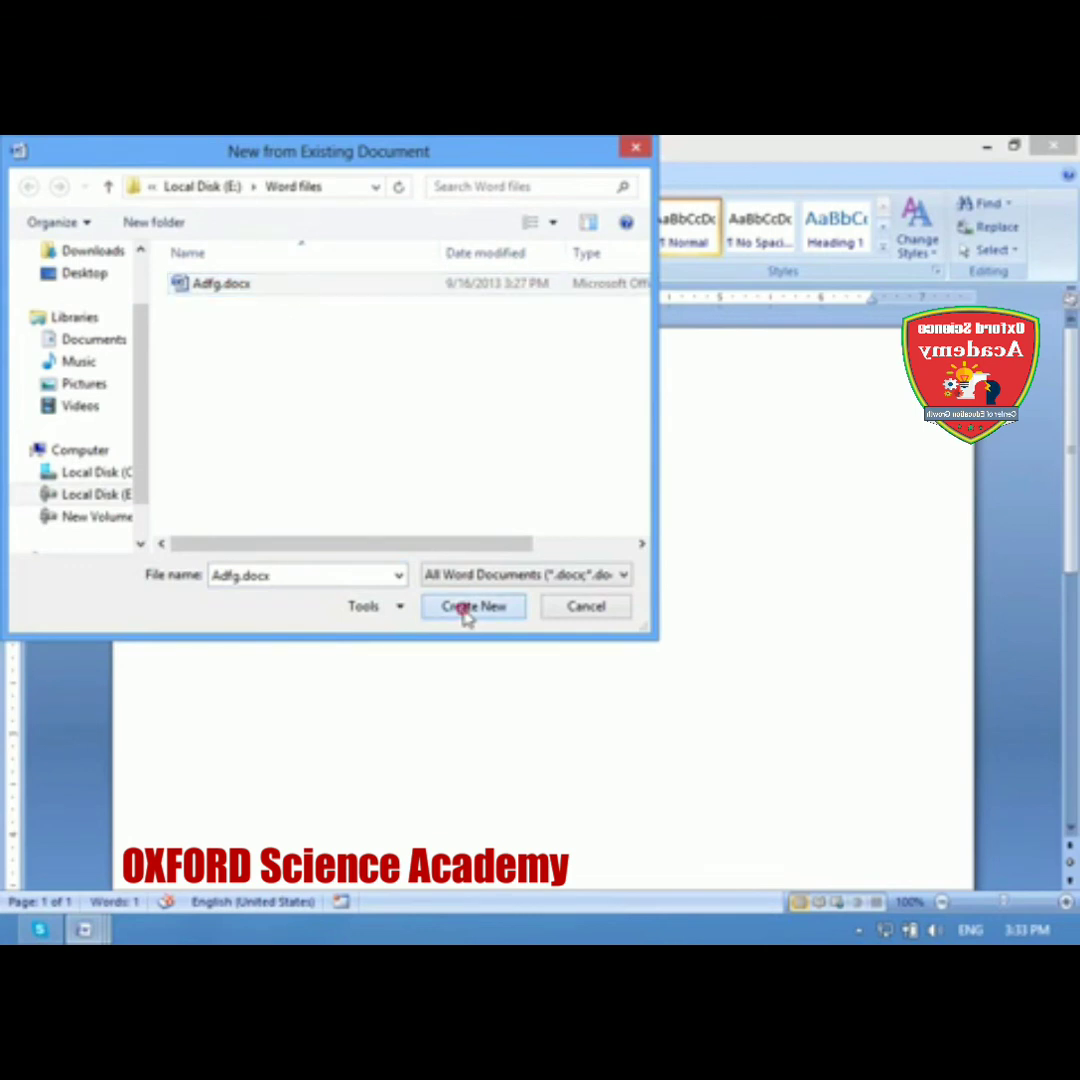
click(468, 607)
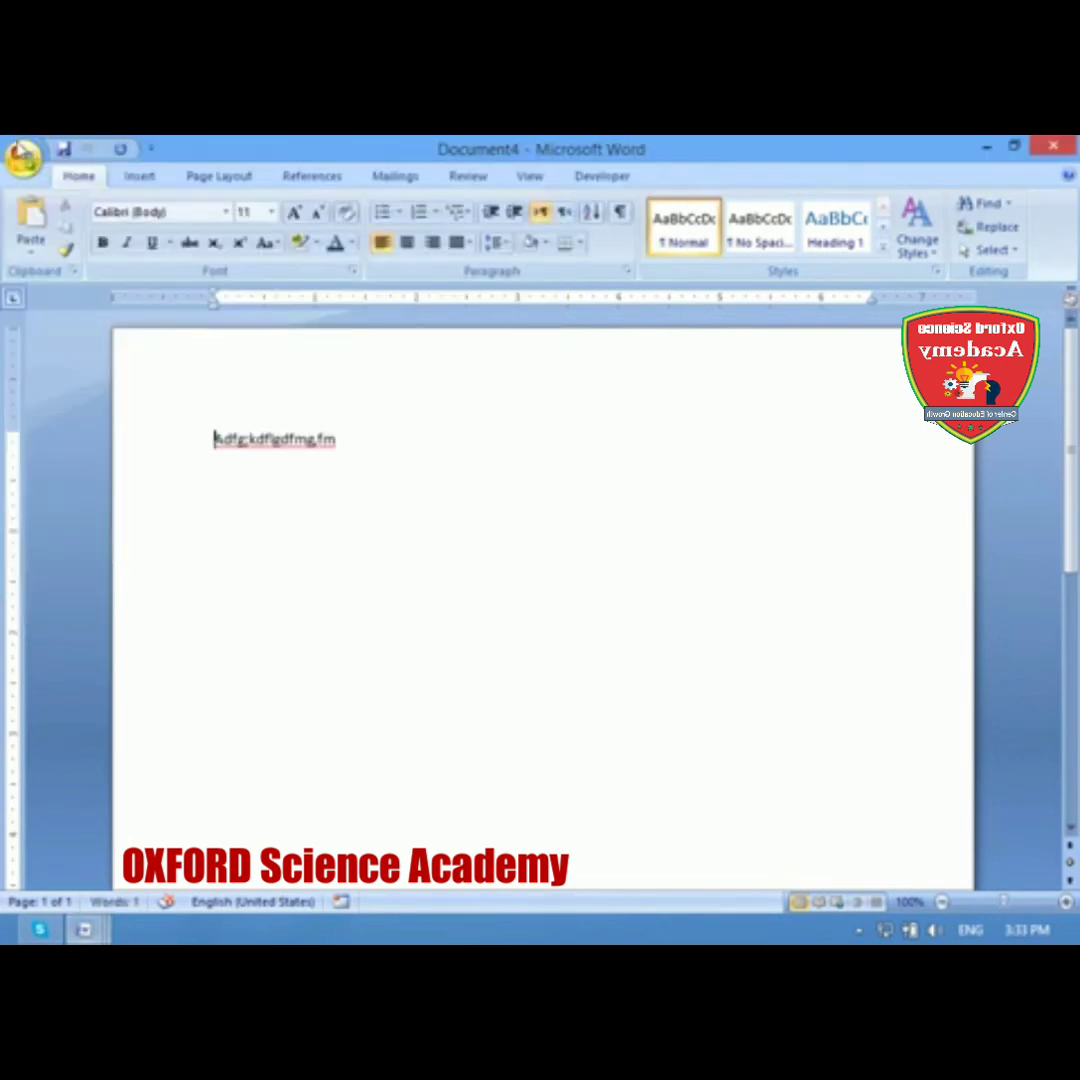
Step: Bring up the New Document template choices and focus the online template search
click(22, 155)
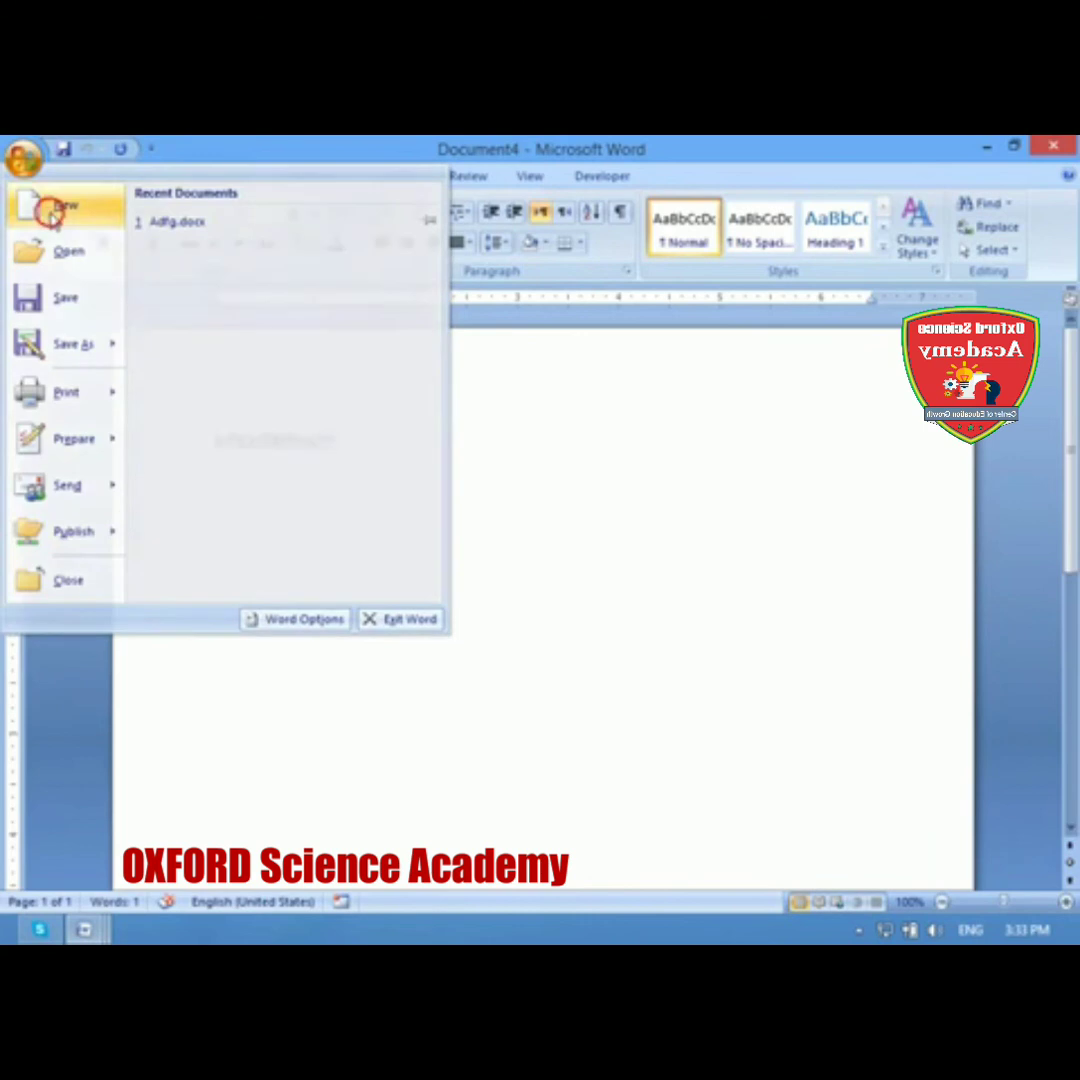
click(52, 210)
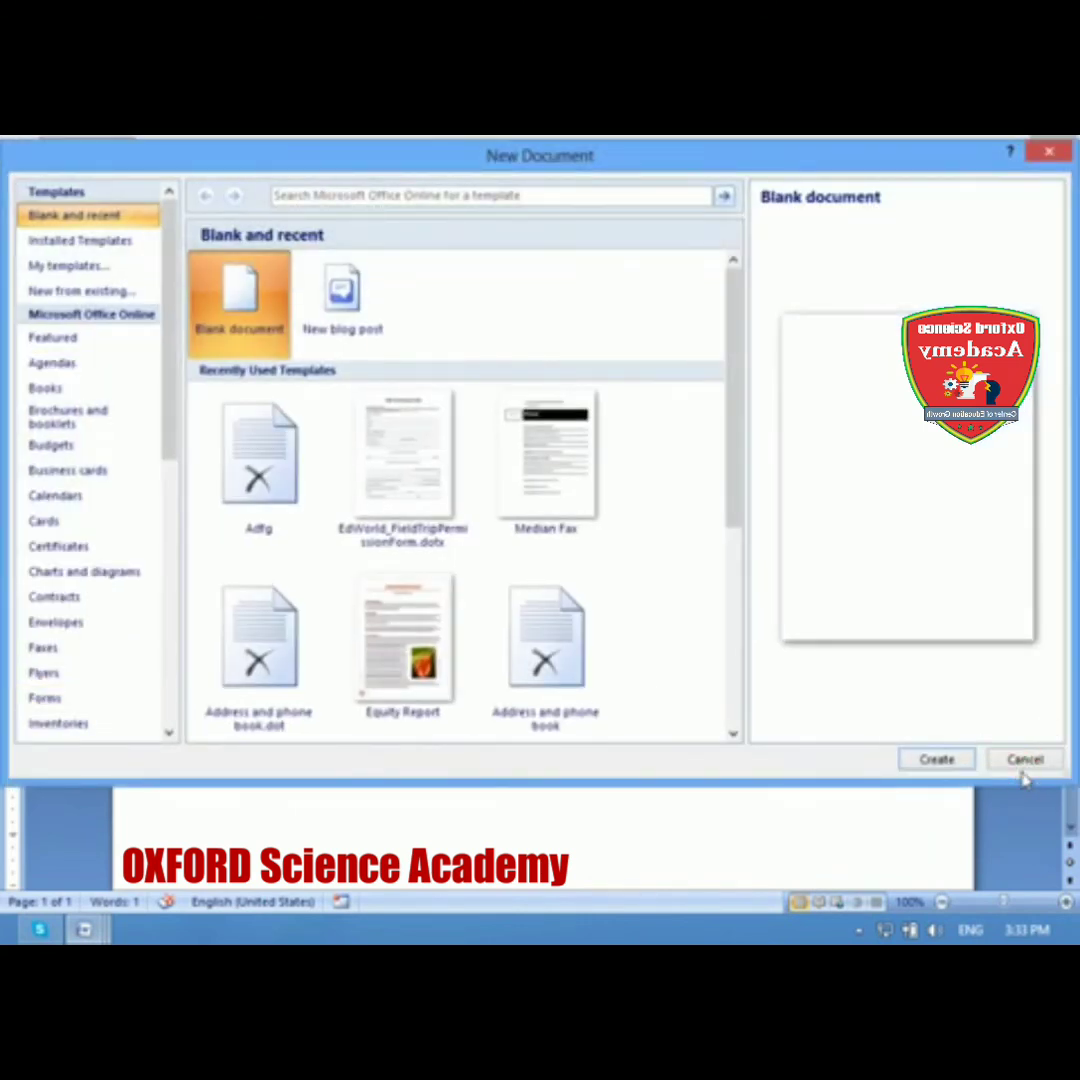
click(460, 196)
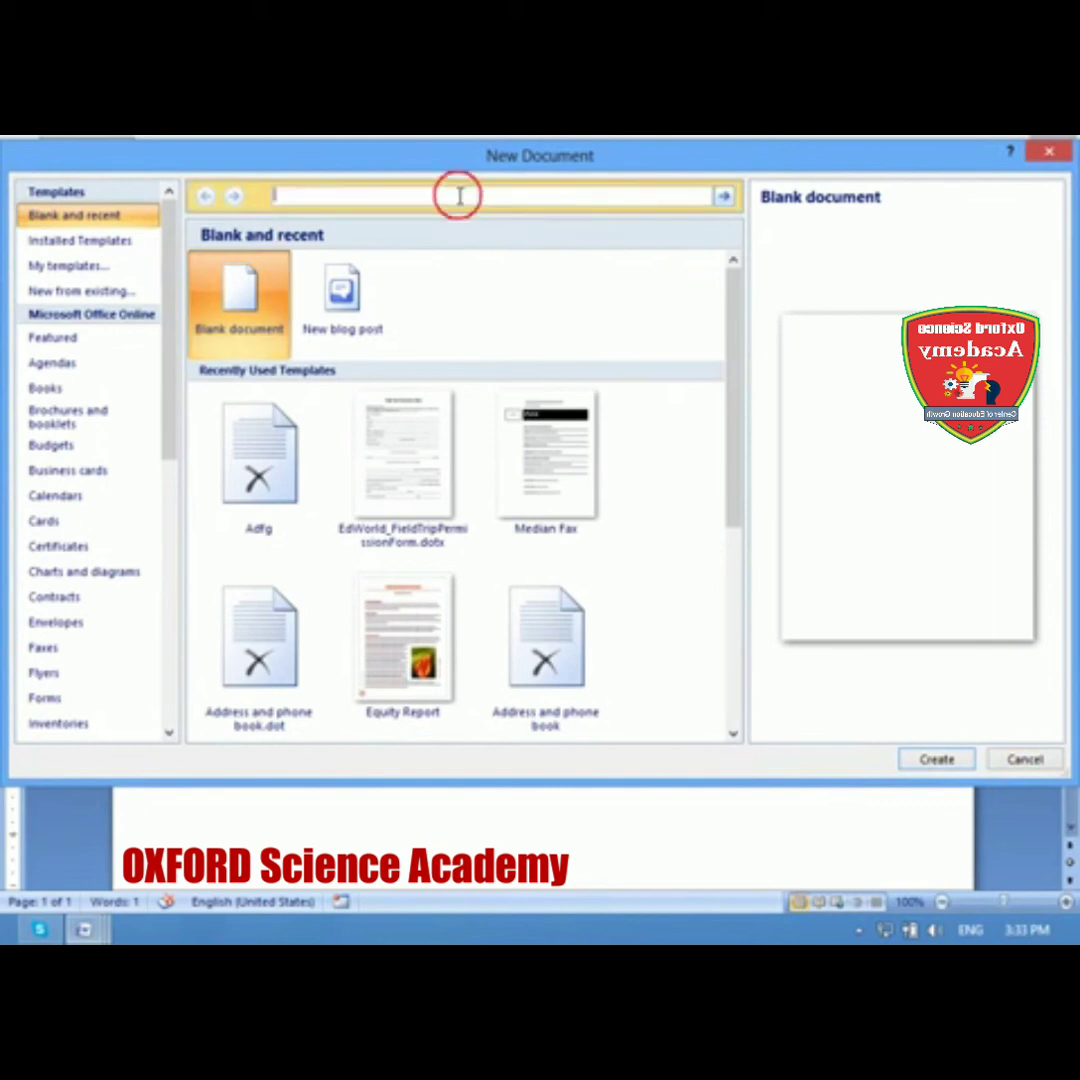
Step: Look through the Microsoft Office Online Agendas templates, then close the New Document dialog
click(574, 301)
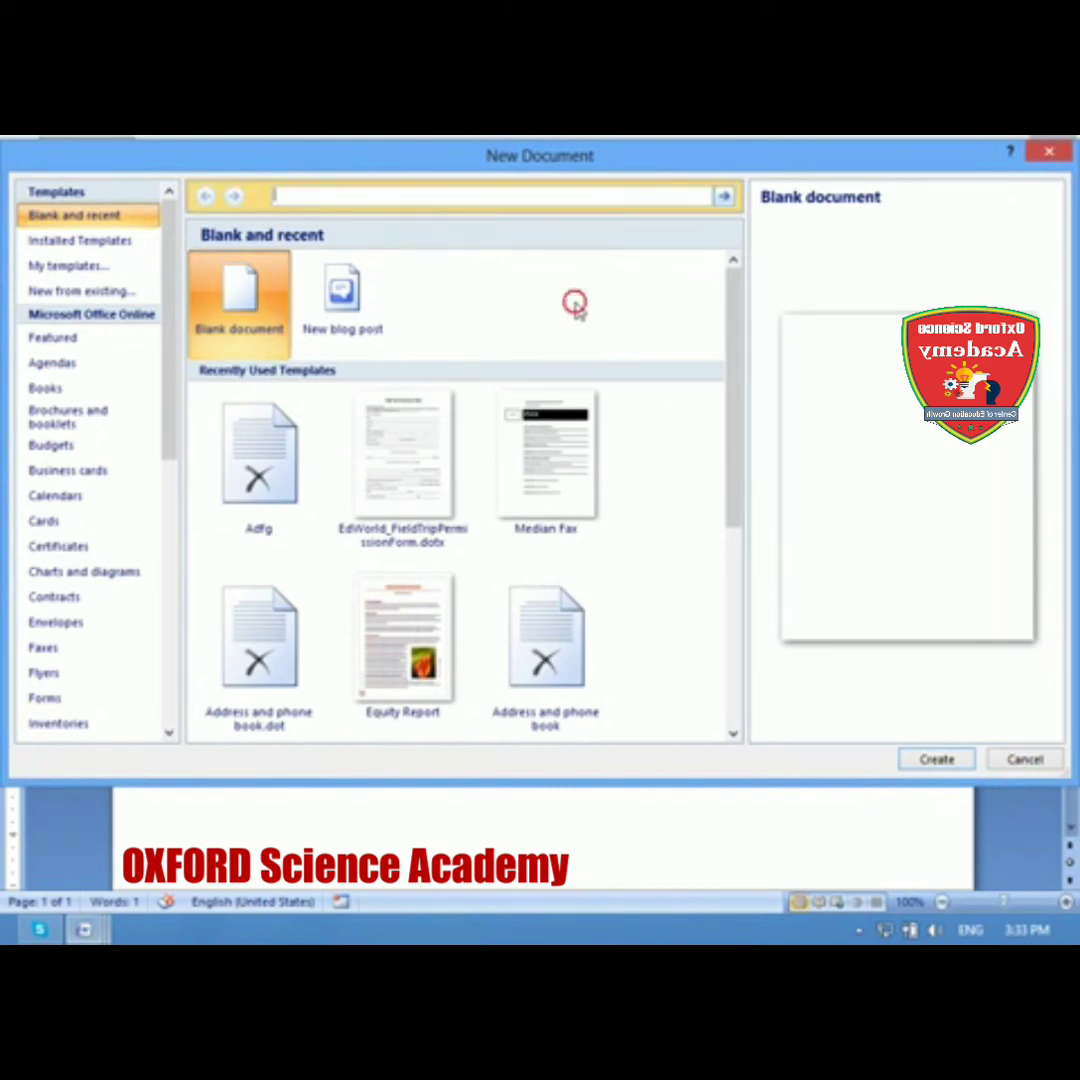
click(843, 216)
click(55, 363)
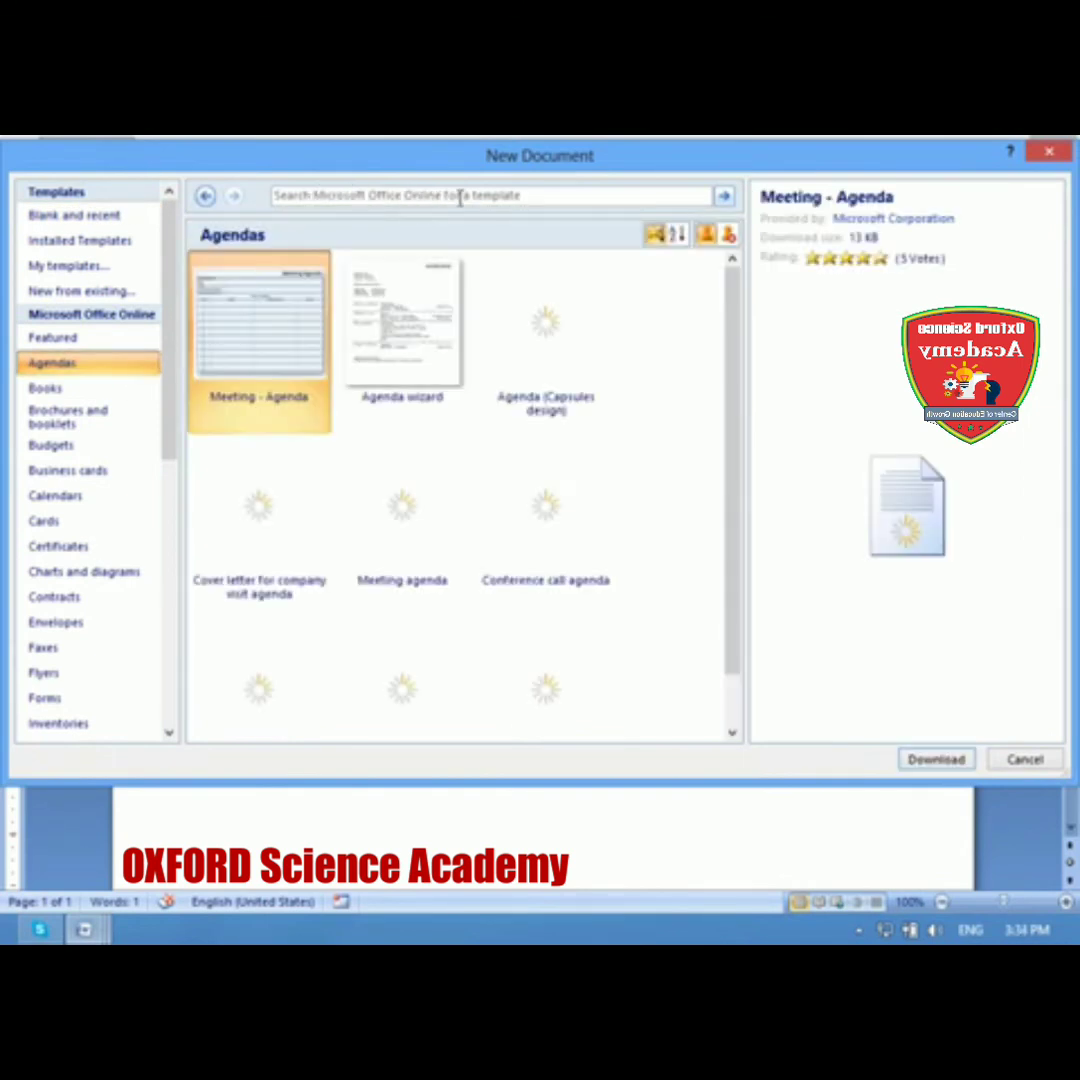
click(522, 199)
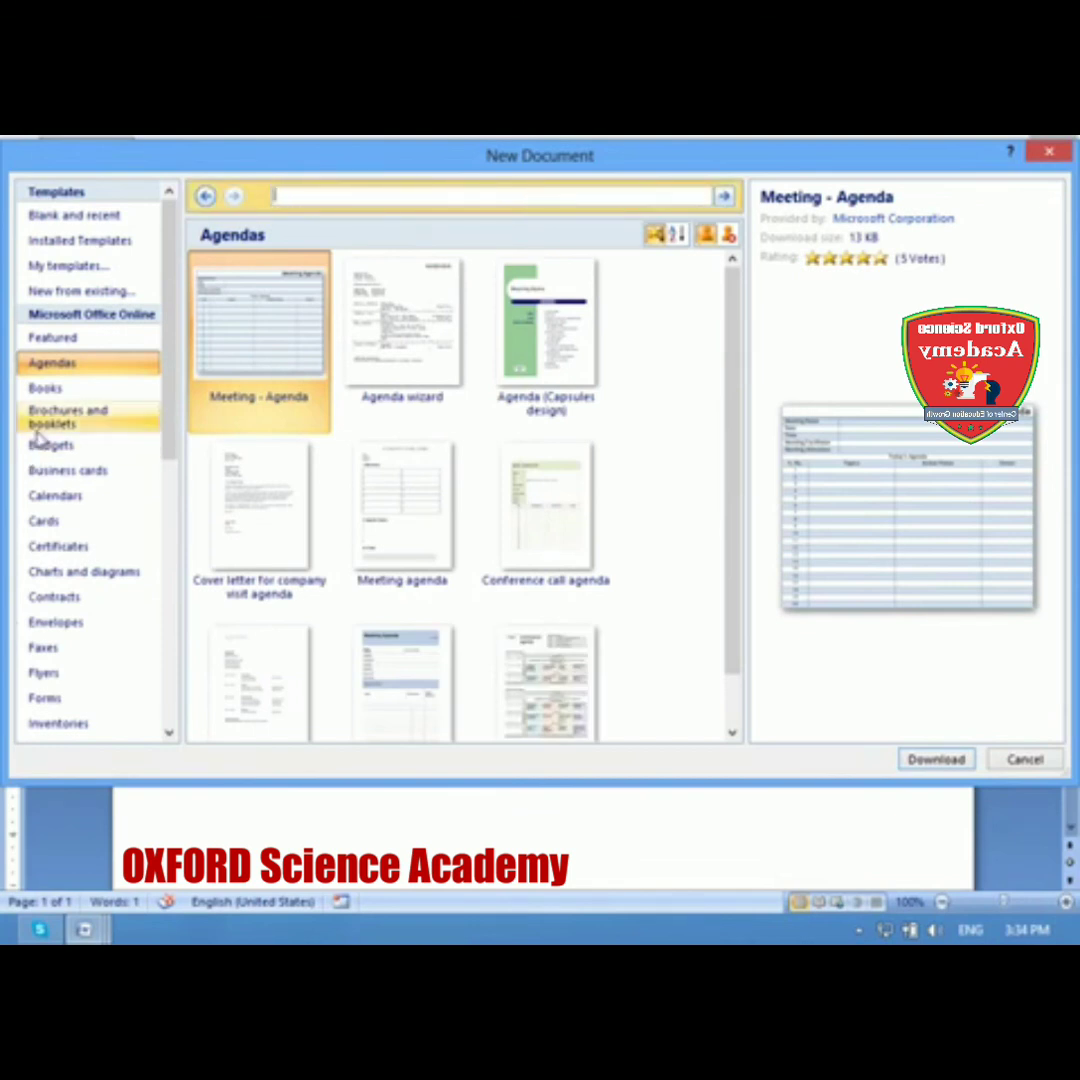
click(356, 195)
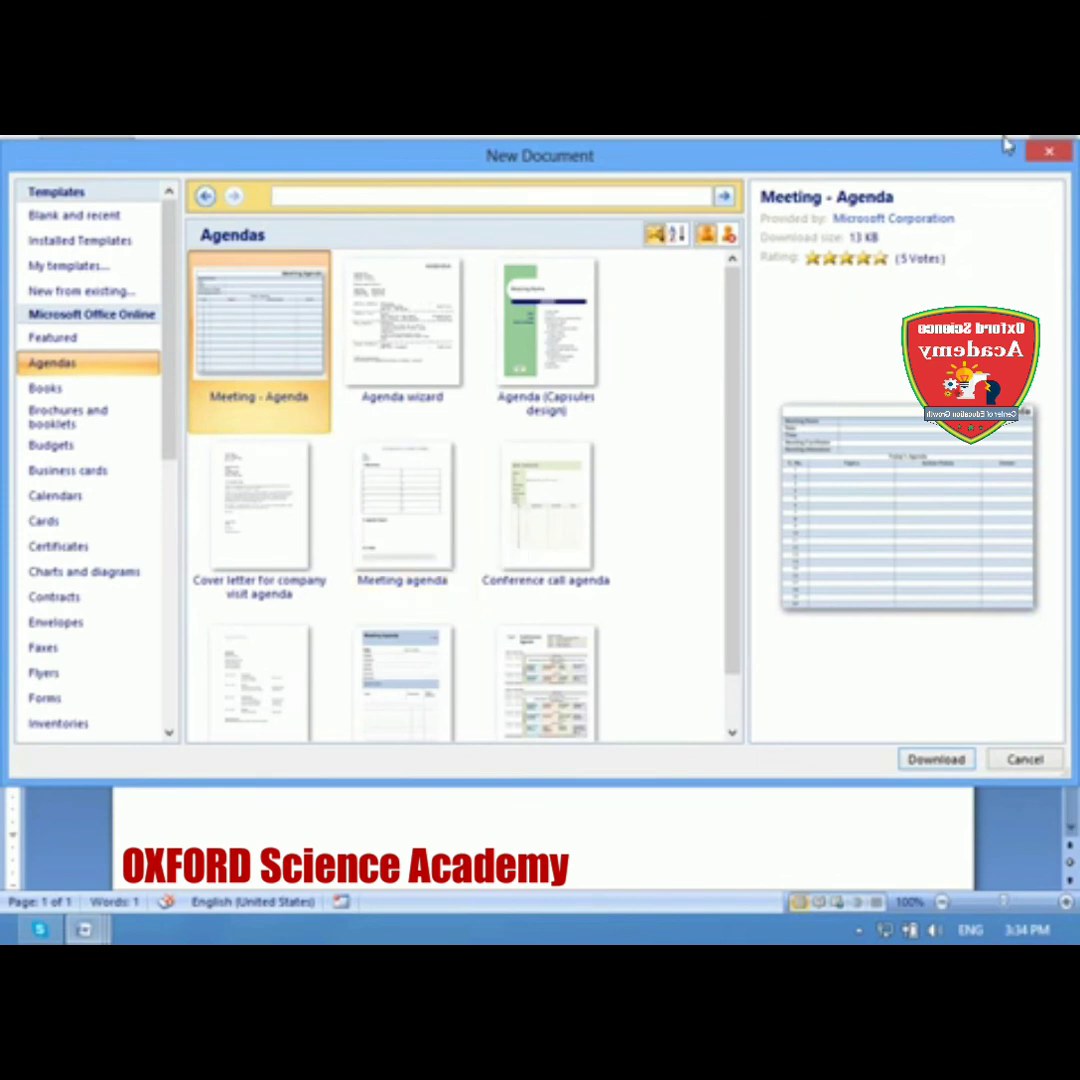
click(1048, 151)
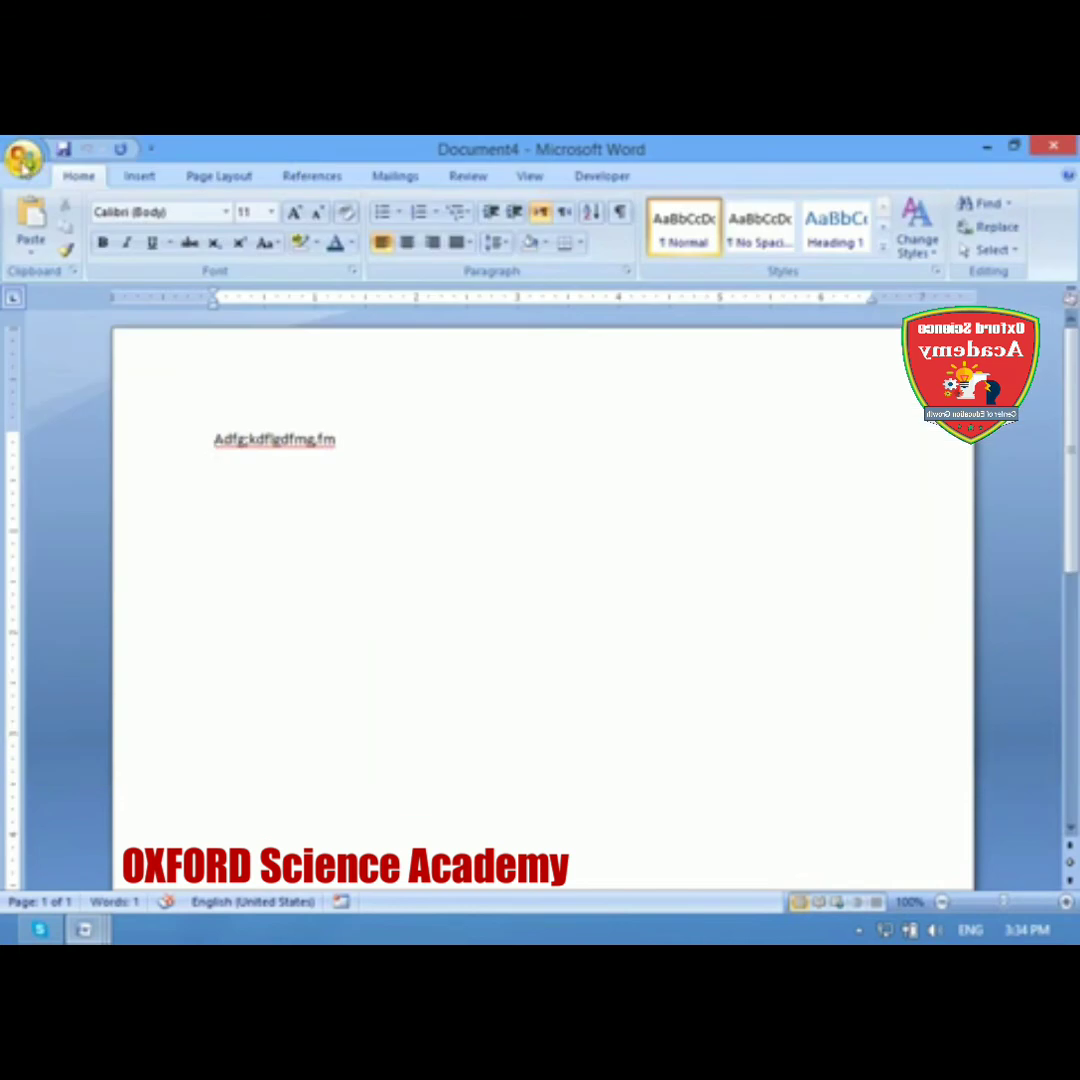
Step: Bring up the Open dialog and cancel it without opening any file
click(28, 158)
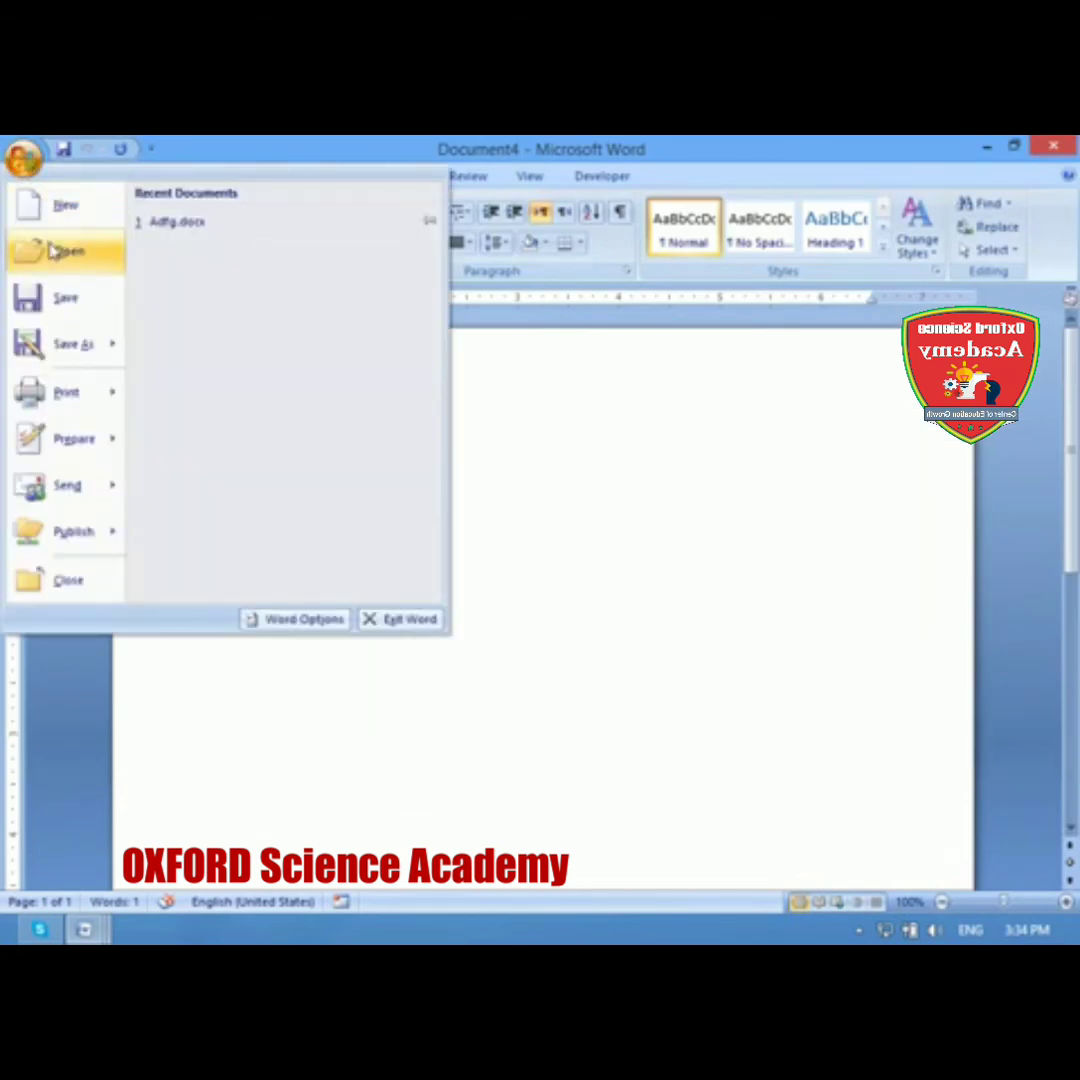
click(53, 251)
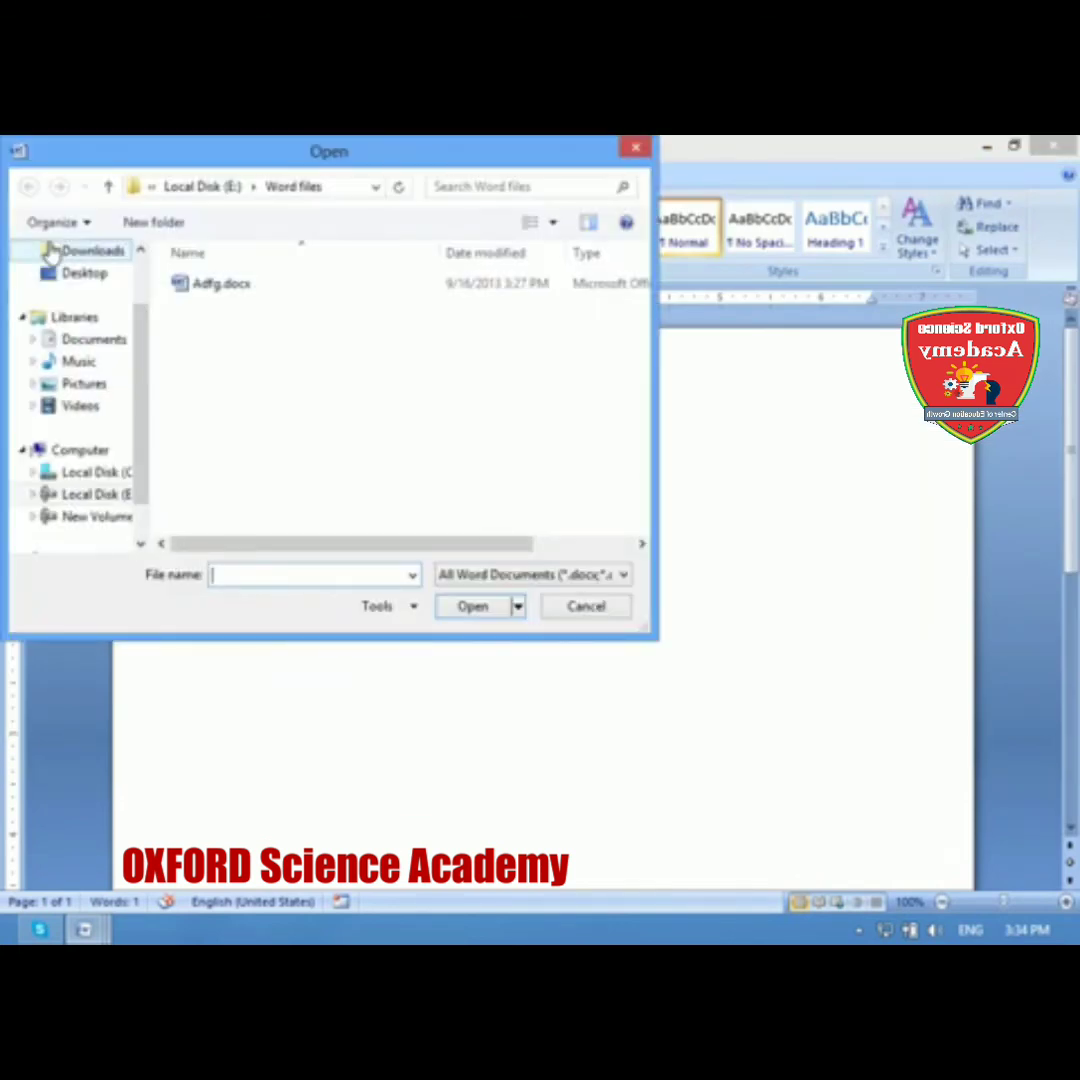
click(585, 606)
Step: Close Document4 and the other Word windows, discarding Document2's changes
click(23, 157)
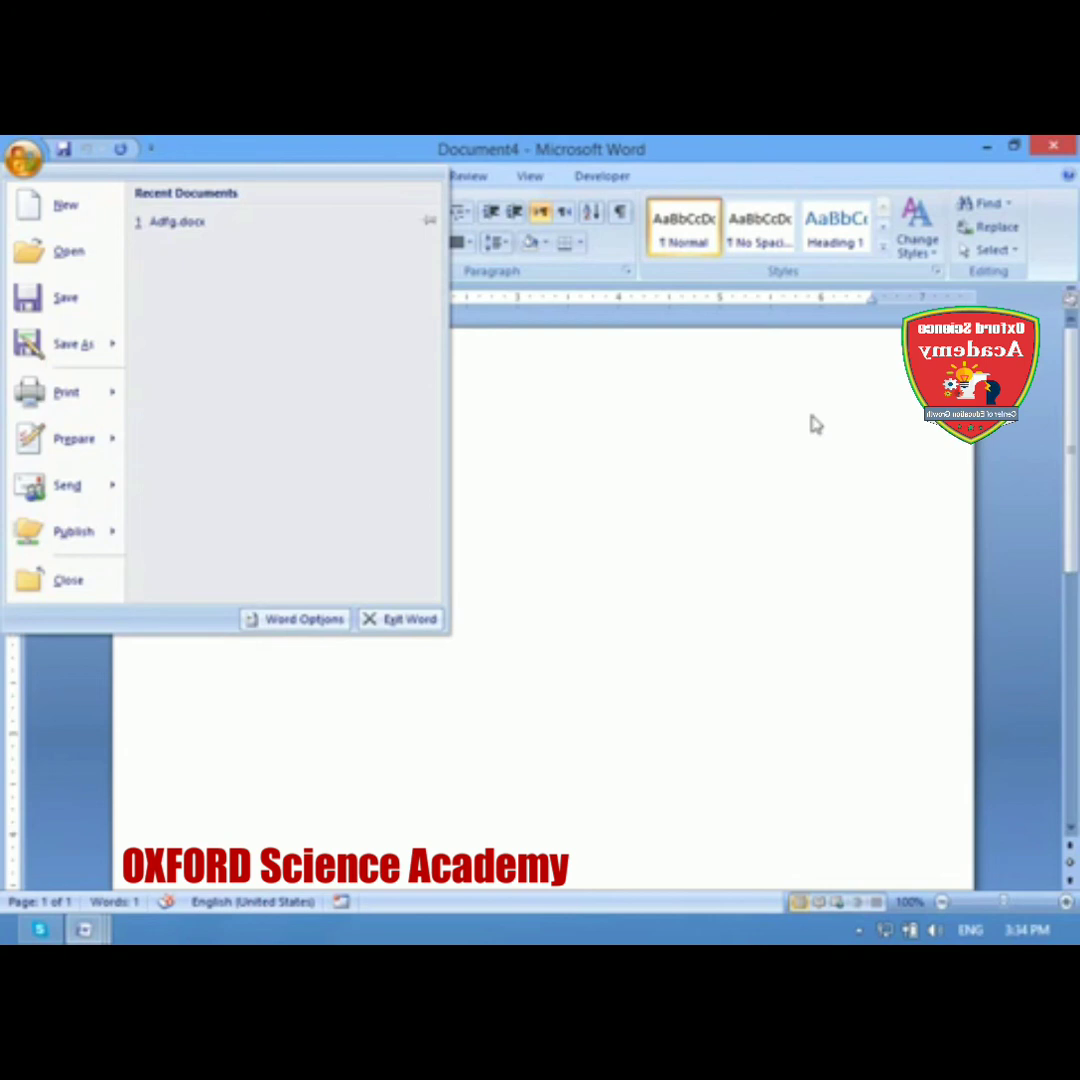
click(677, 447)
click(28, 156)
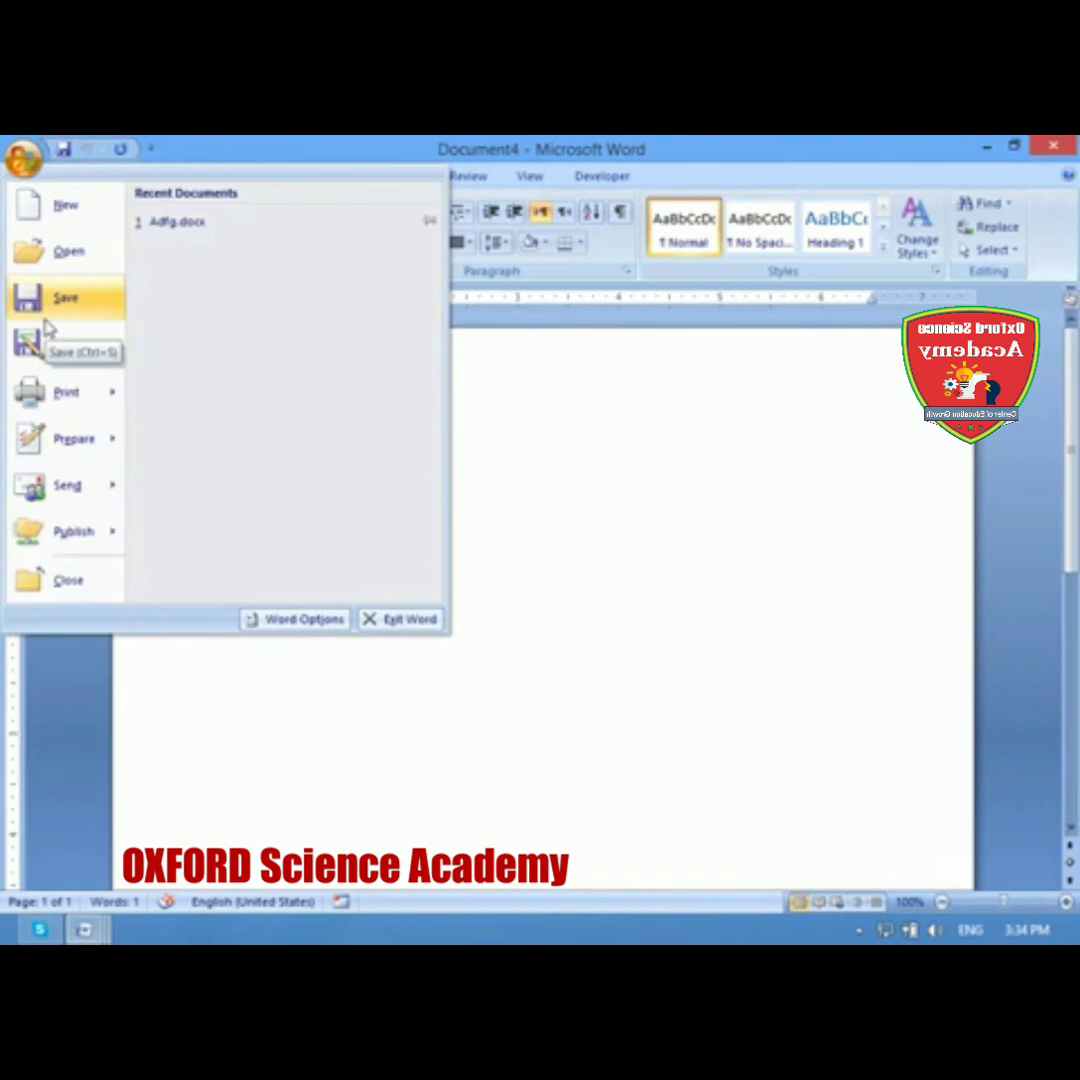
click(570, 347)
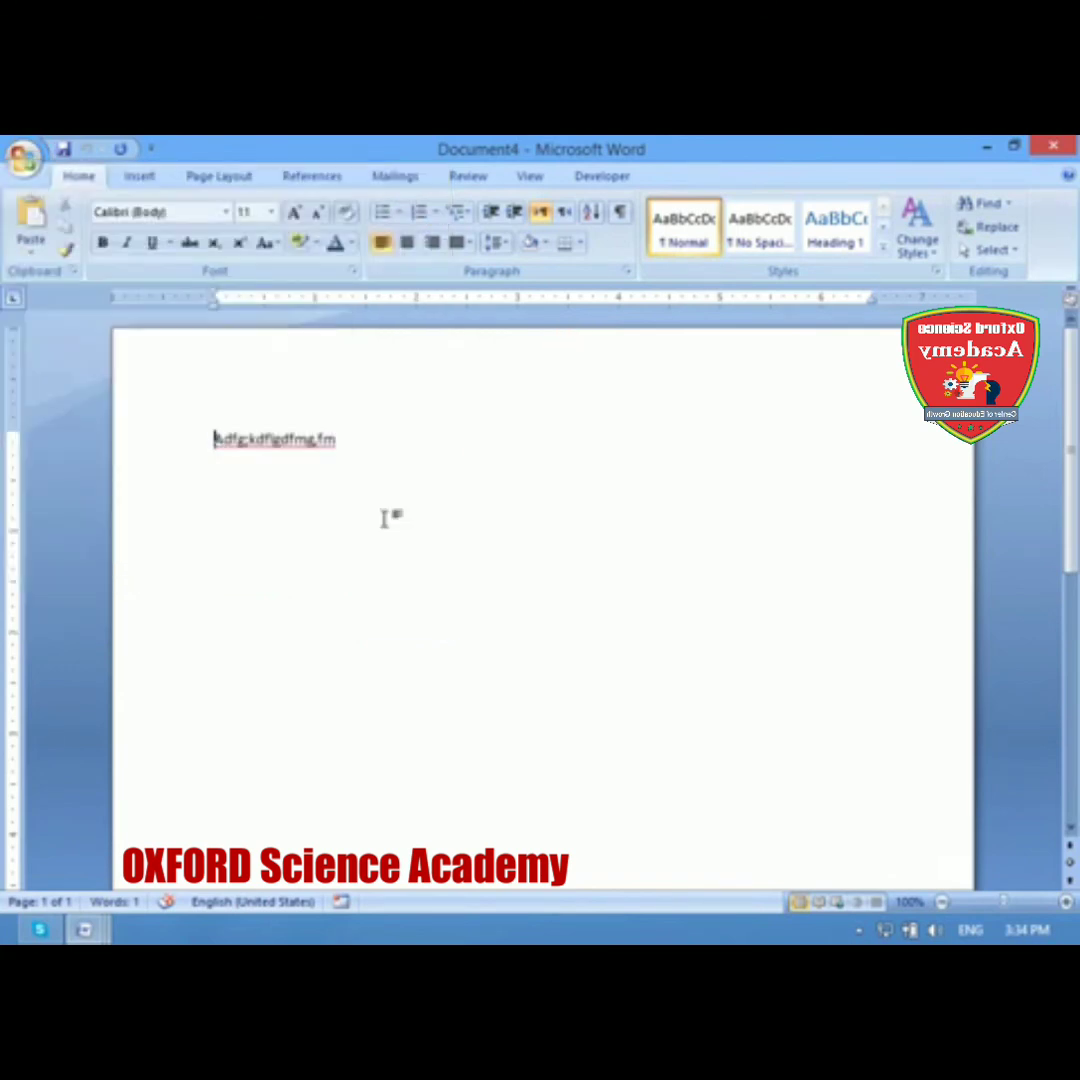
click(412, 422)
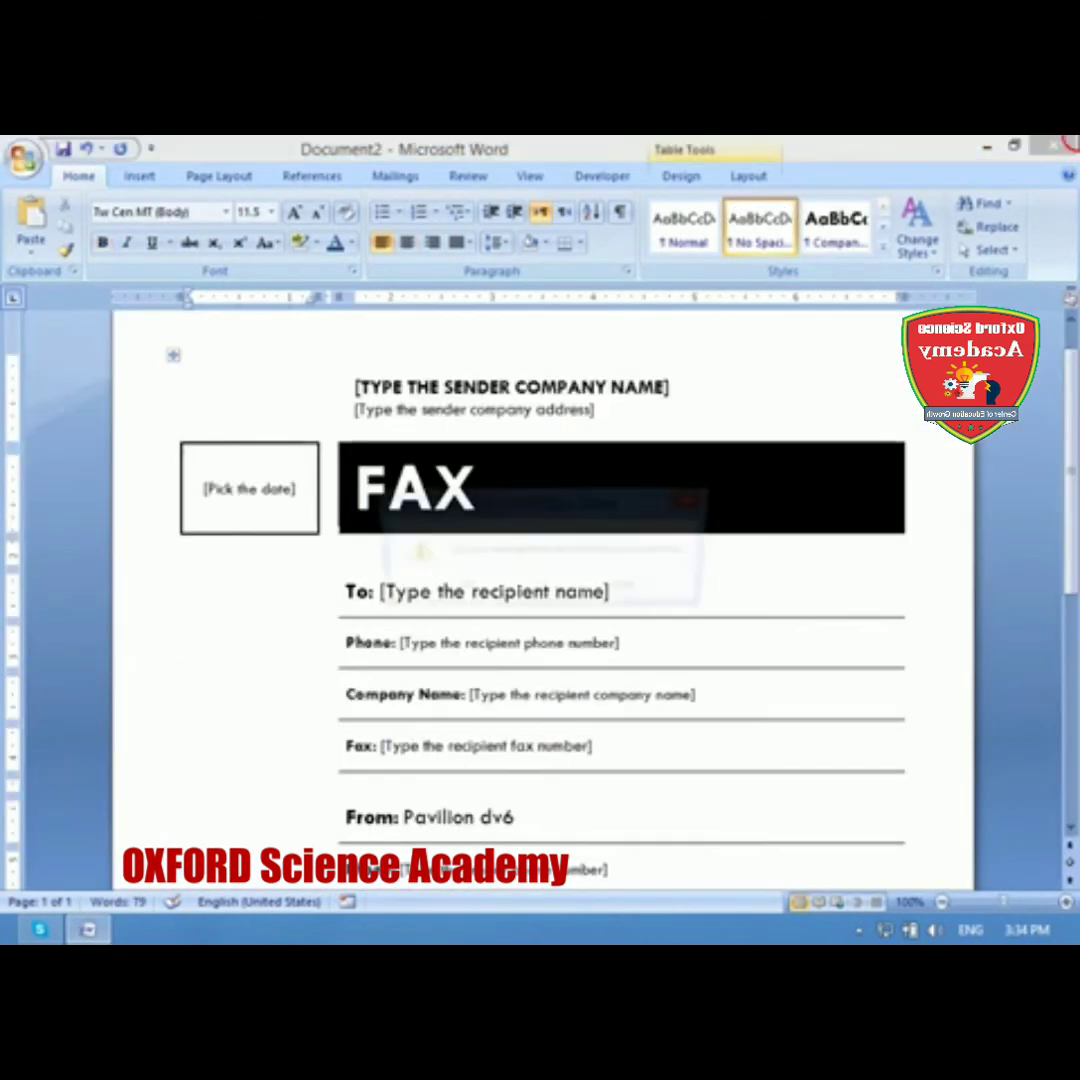
click(557, 594)
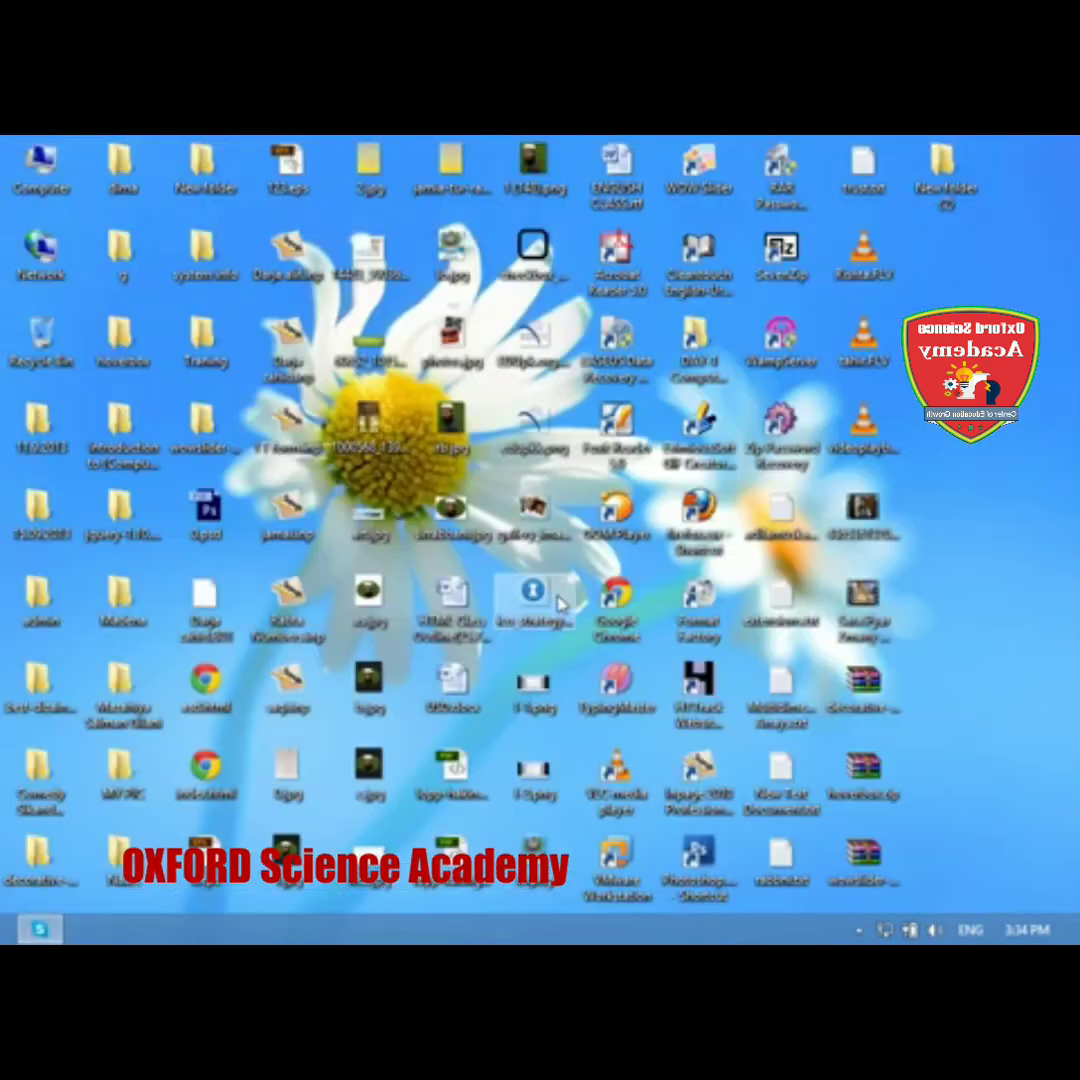
Step: Search the Start screen for 'word' and launch Microsoft Office Word 2007
key(super)
text(word)
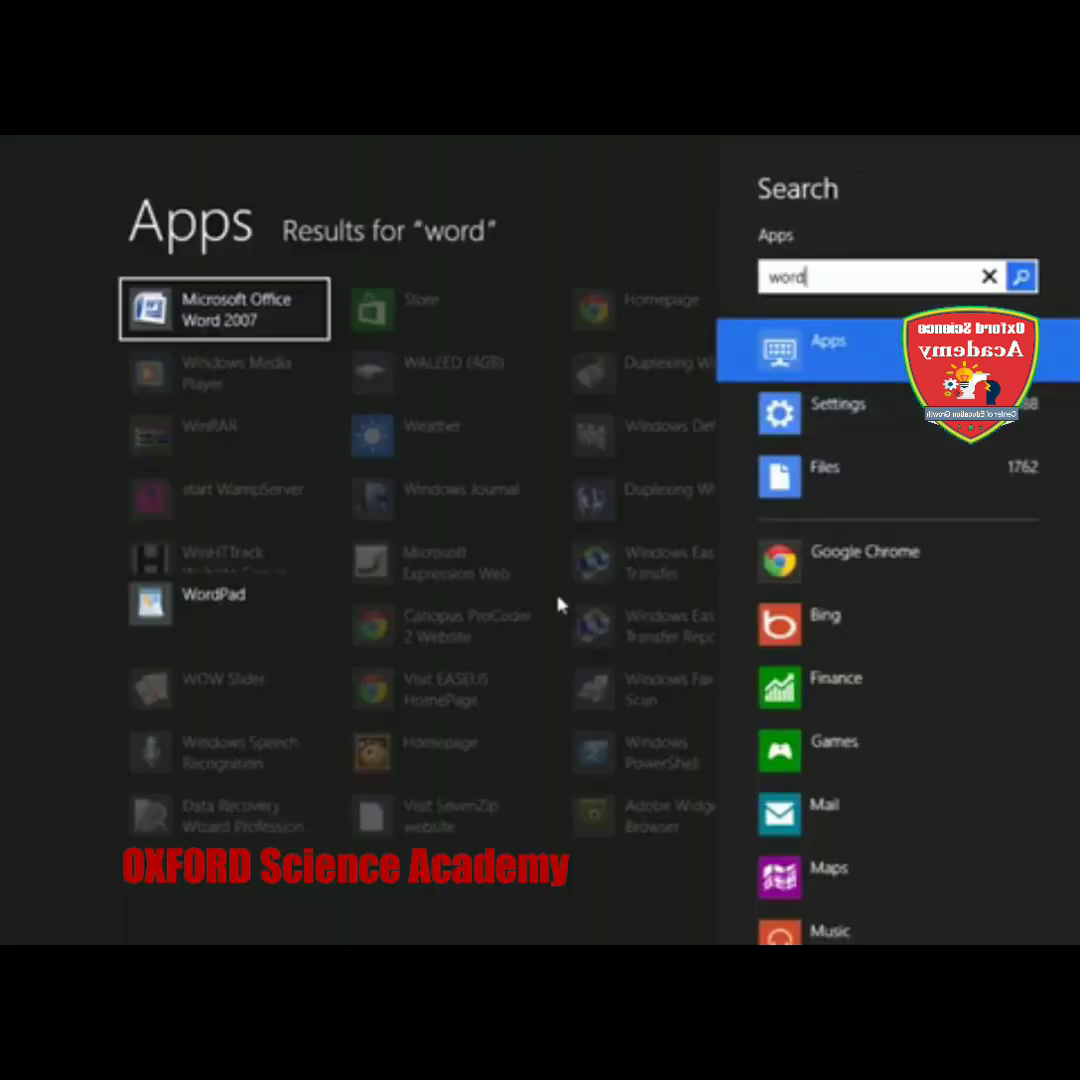
key(Return)
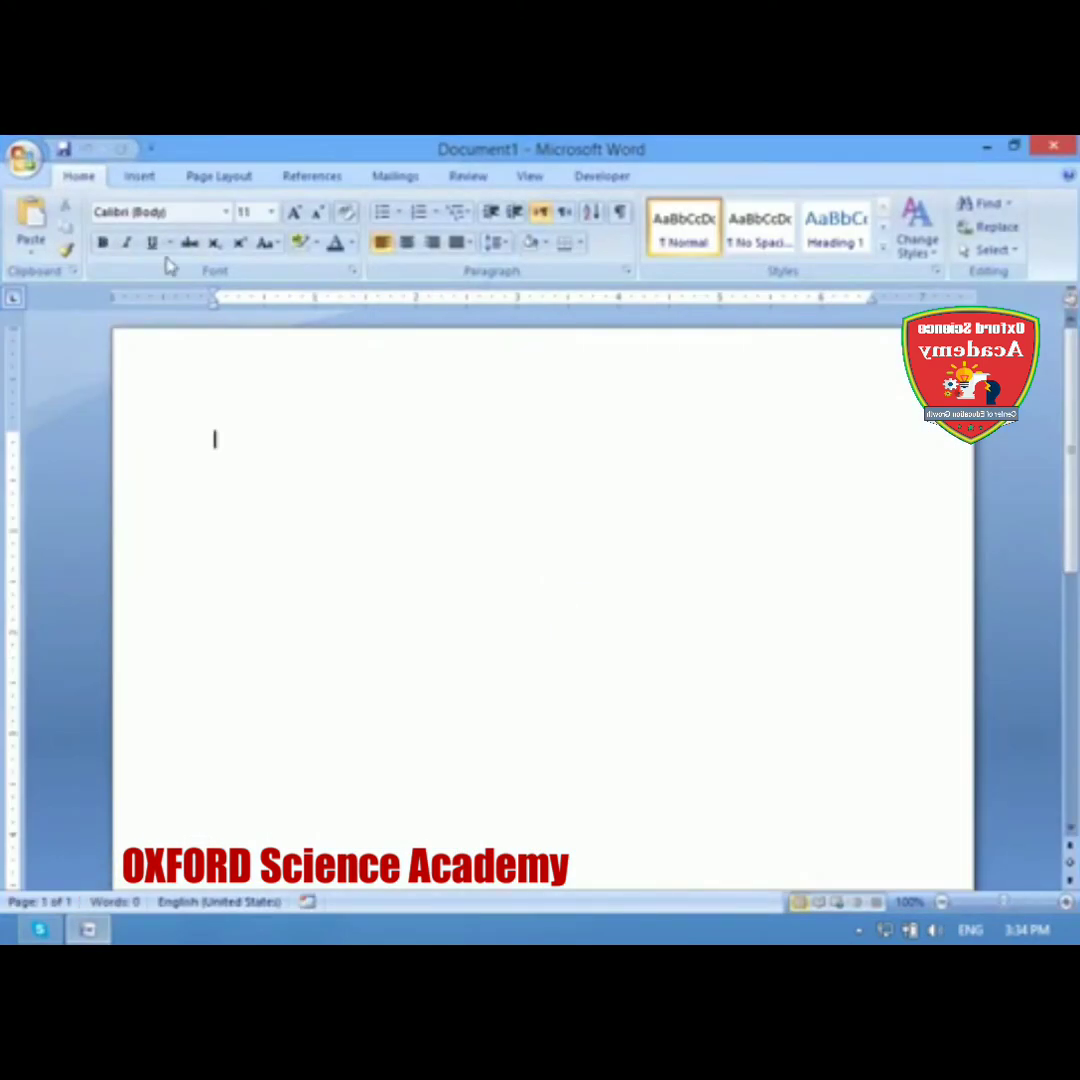
Step: Type 'lkndkvndsmnvmdsn' into the blank Document1 and start saving it
click(22, 157)
mouse_move(66, 392)
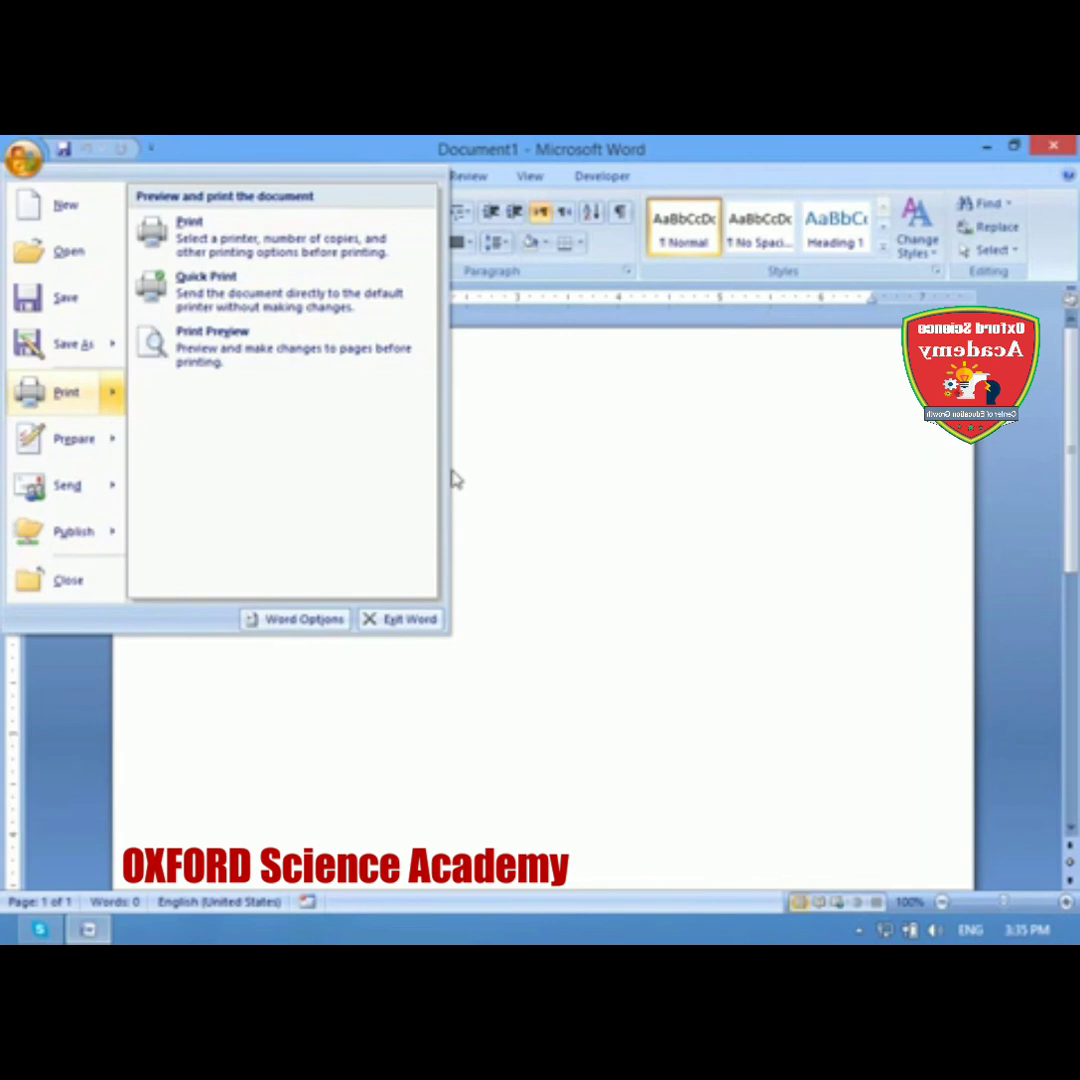
click(565, 505)
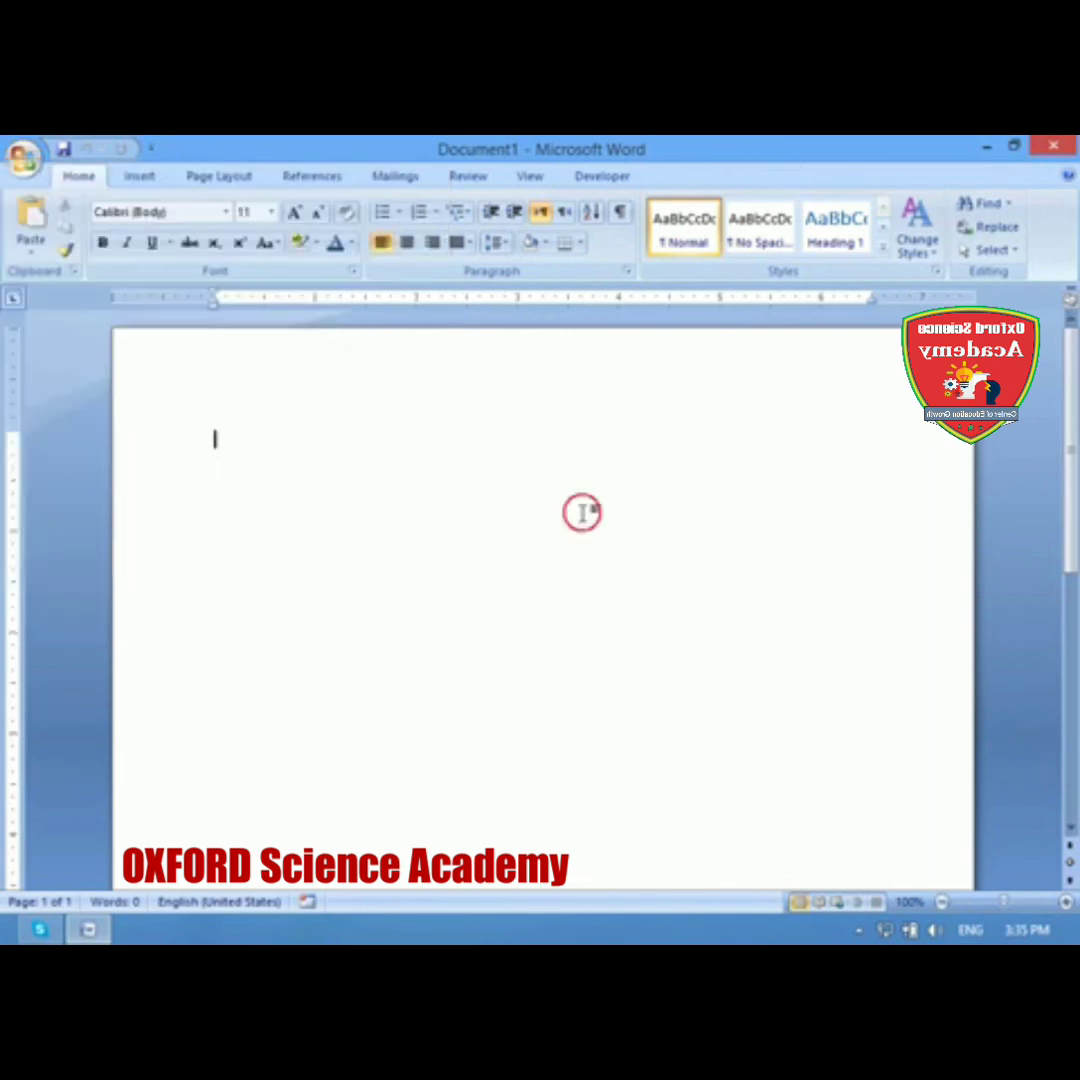
text(lkndkvn)
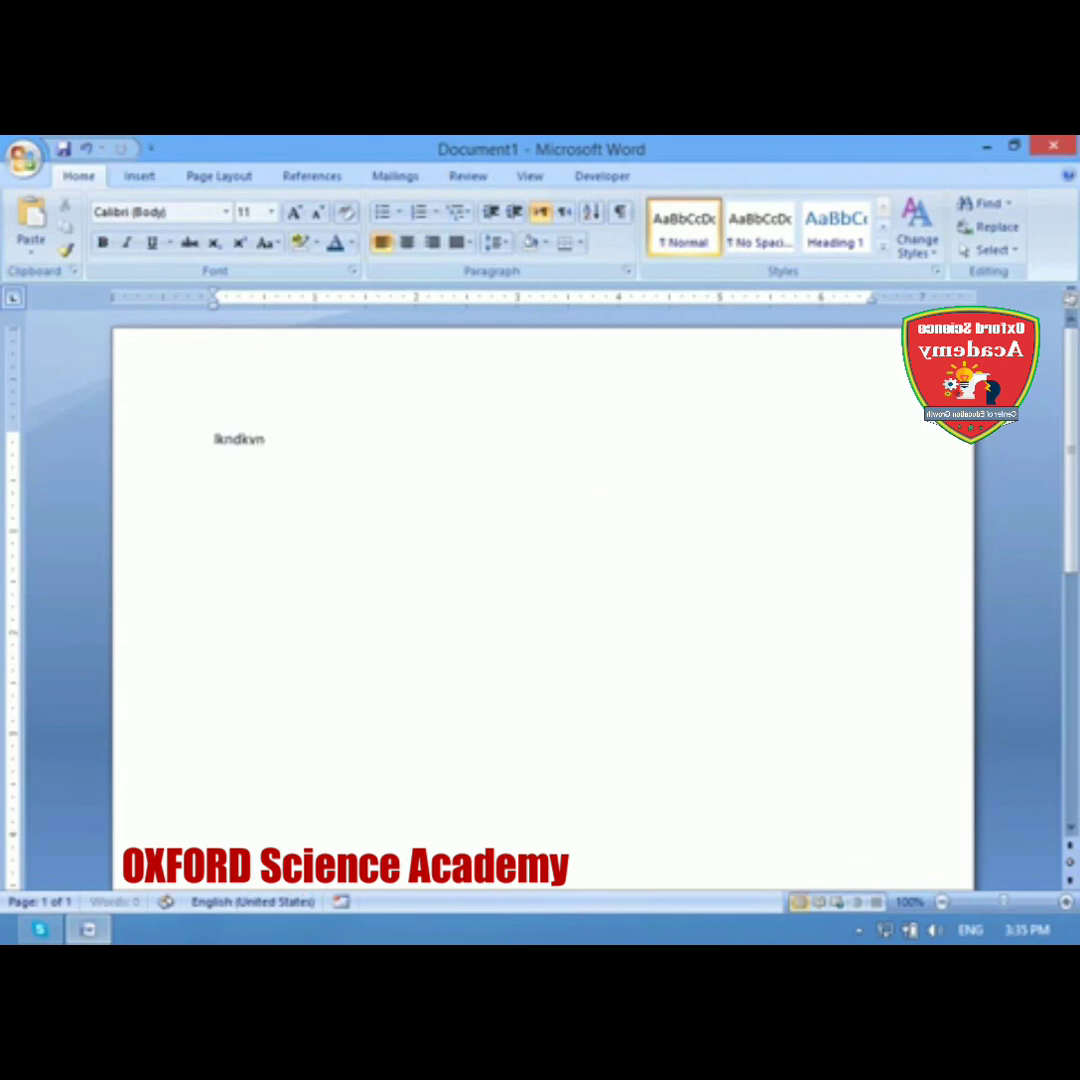
text(dsmnvmdsn)
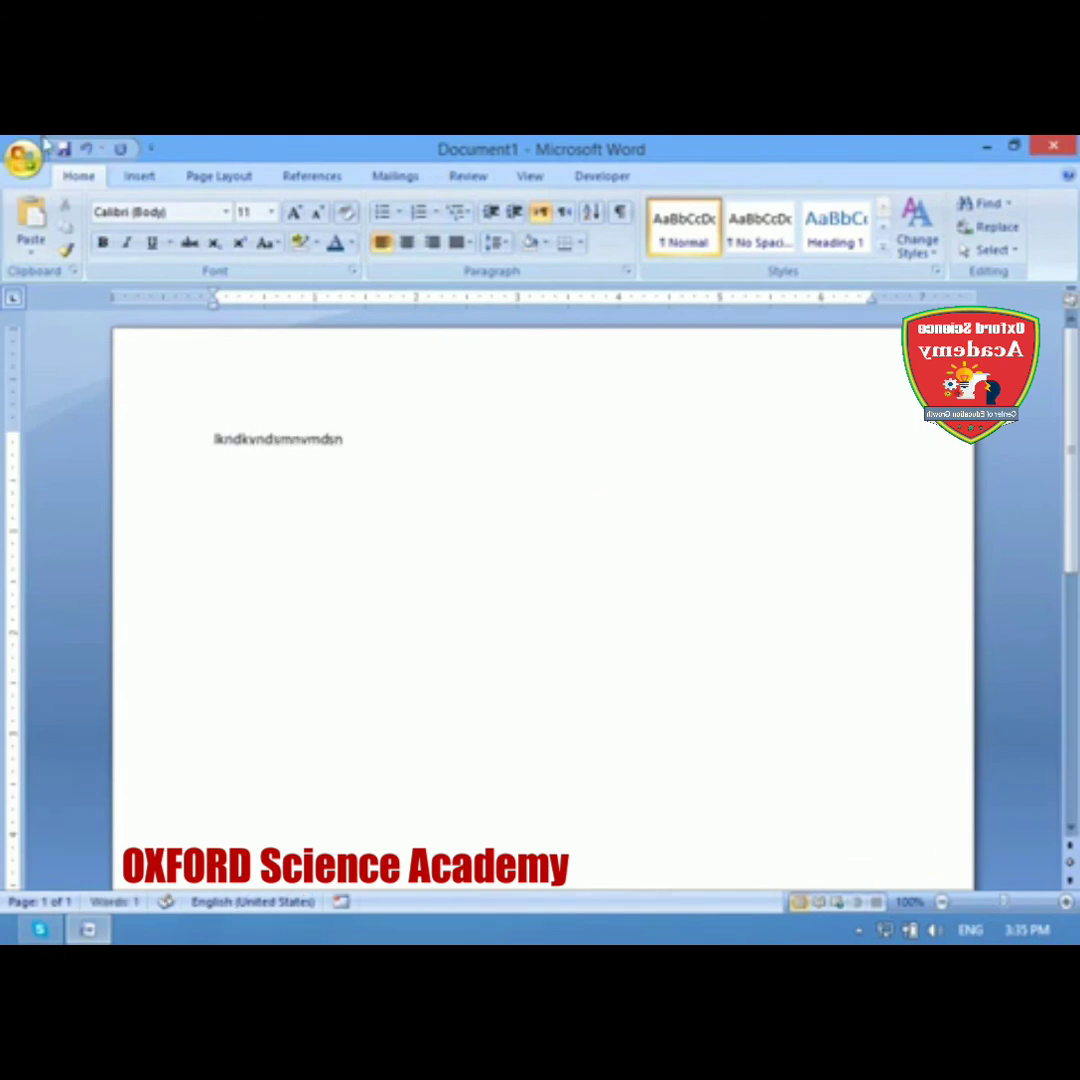
click(22, 157)
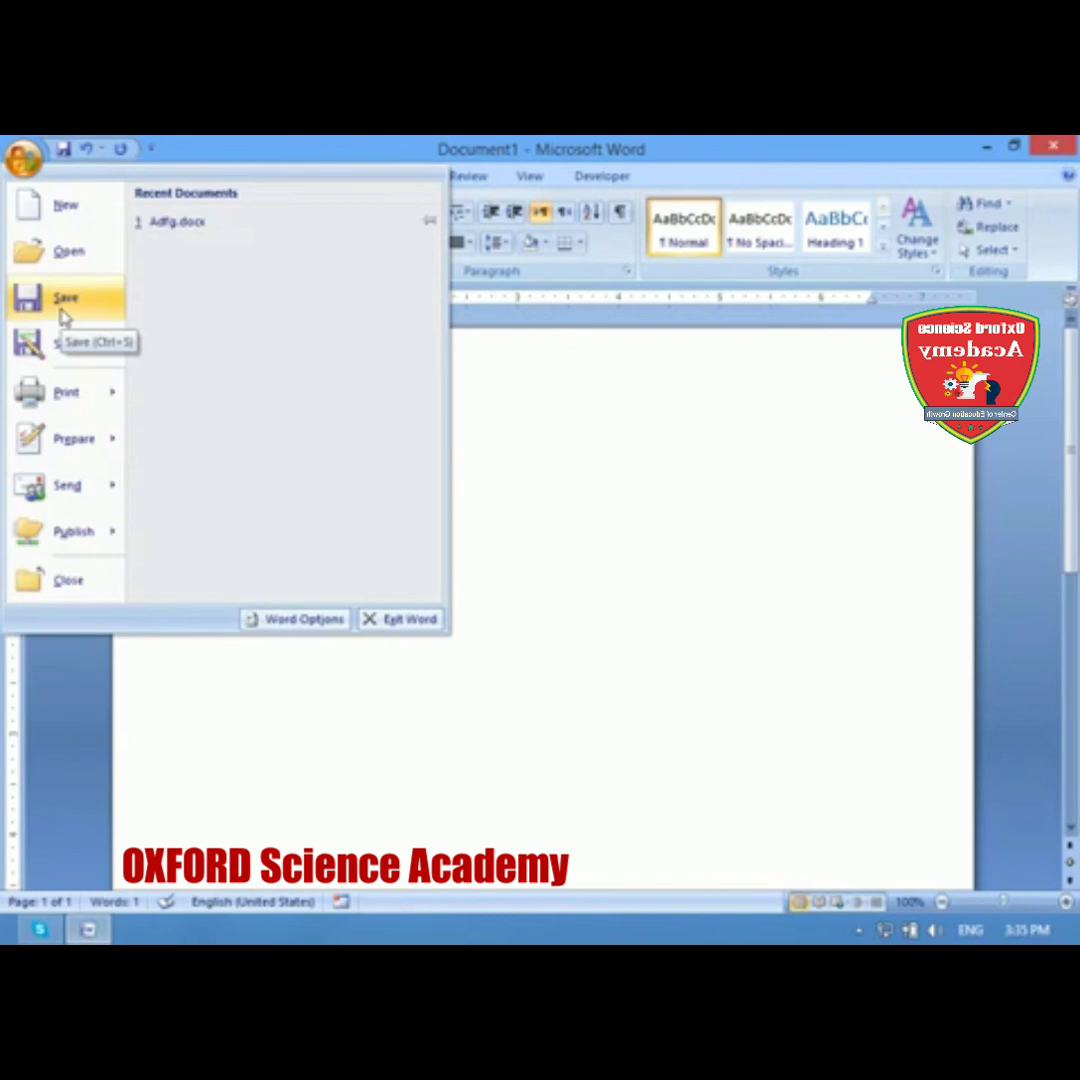
click(62, 316)
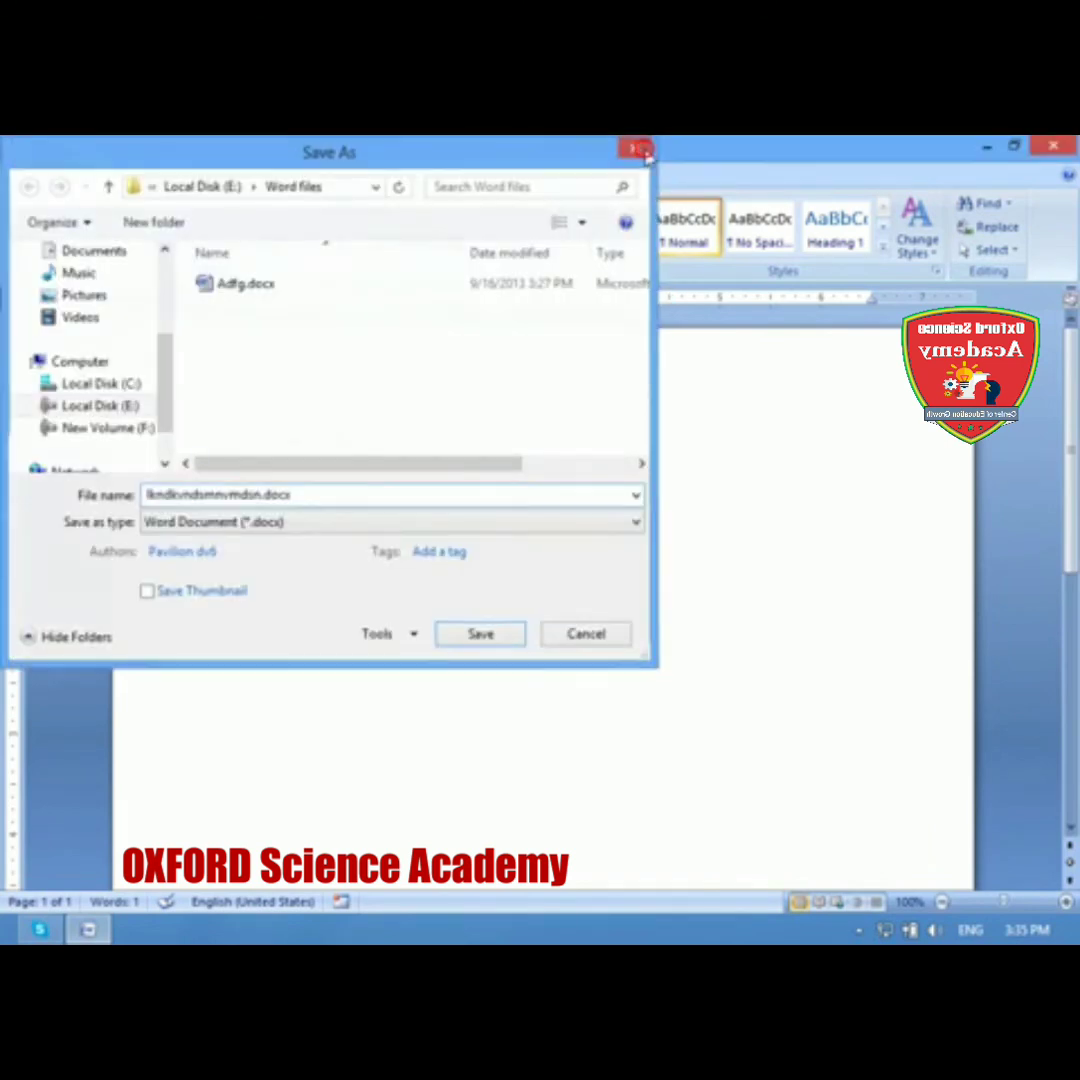
Step: Save the document as first1.docx in the Word files folder
key(Escape)
click(22, 157)
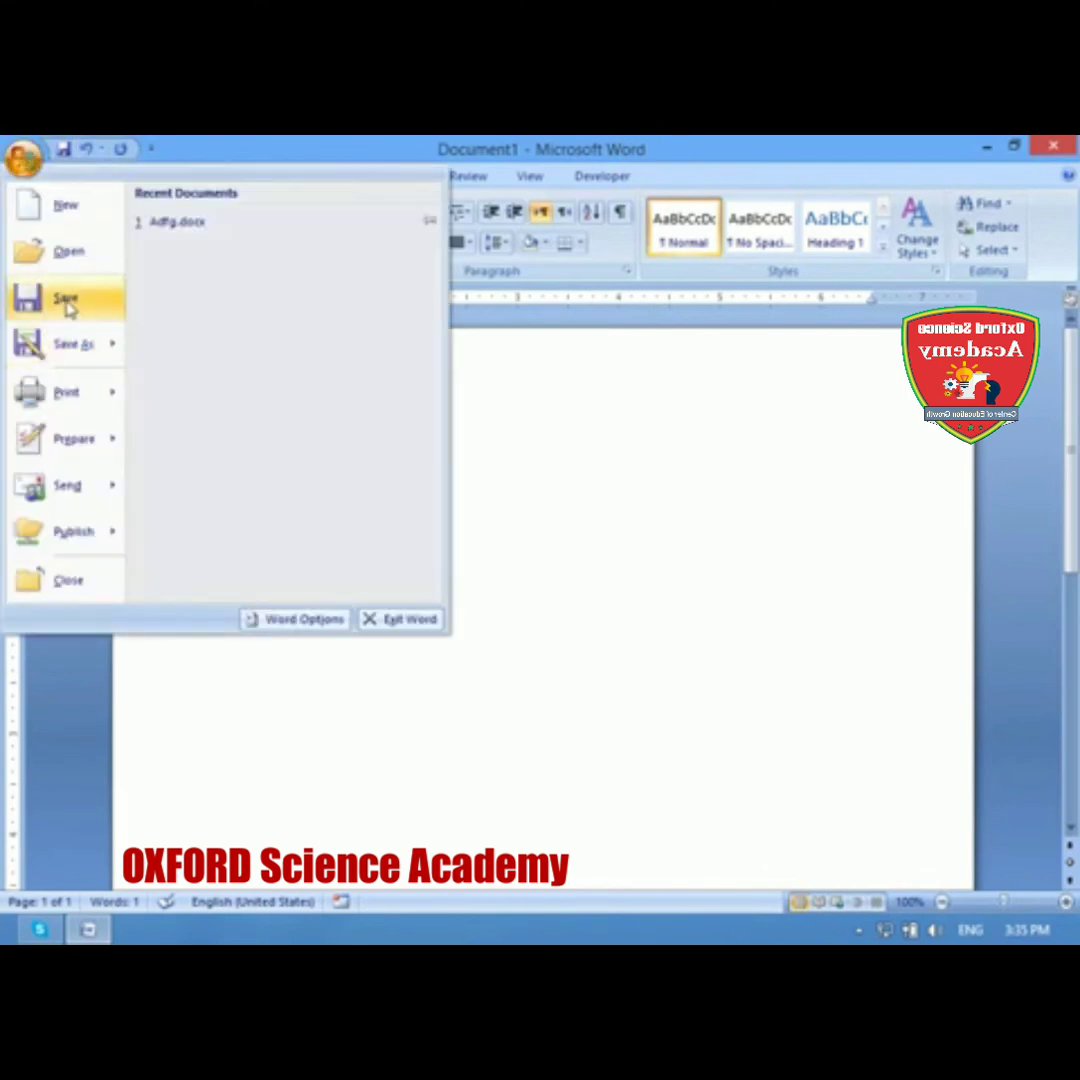
click(68, 302)
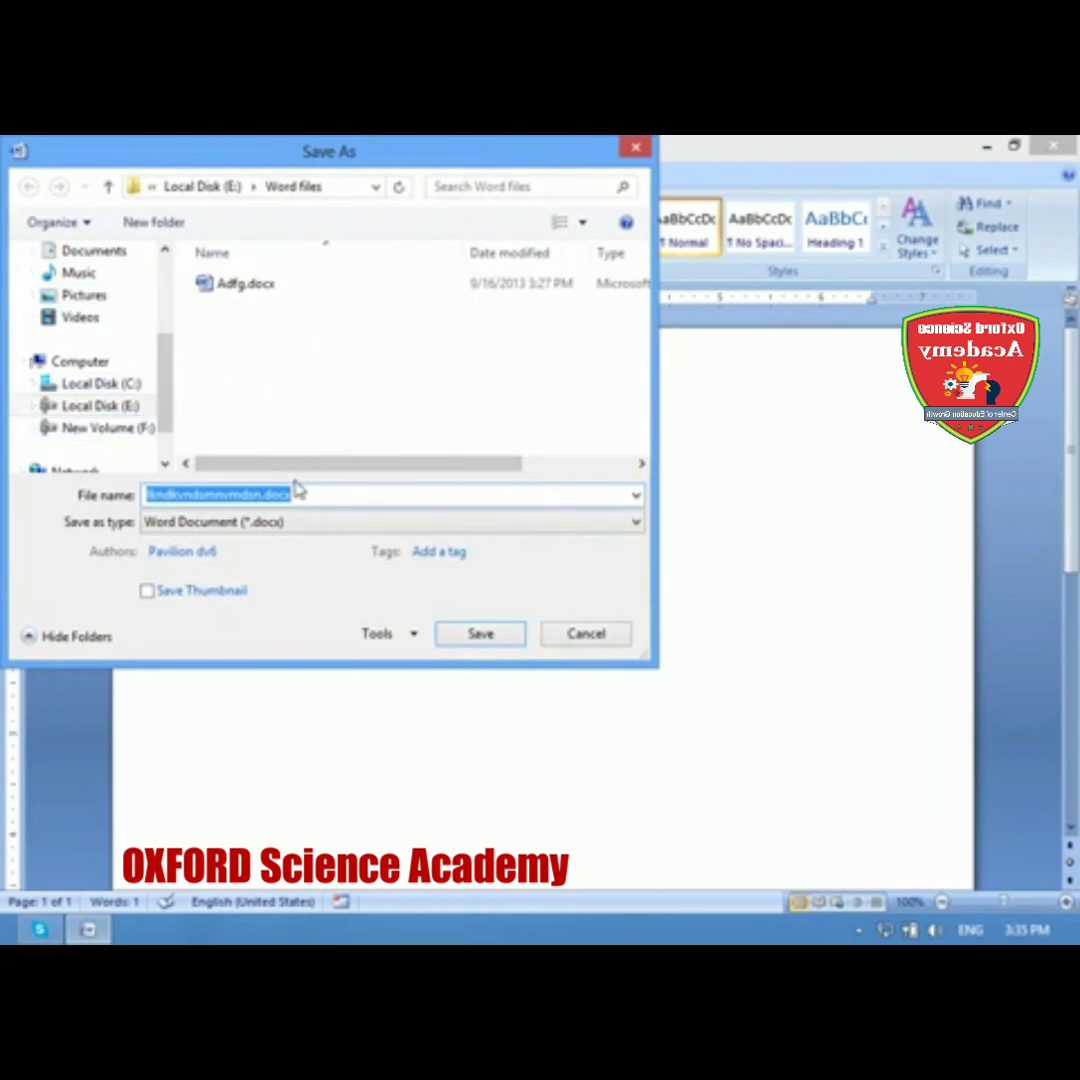
key(BackSpace)
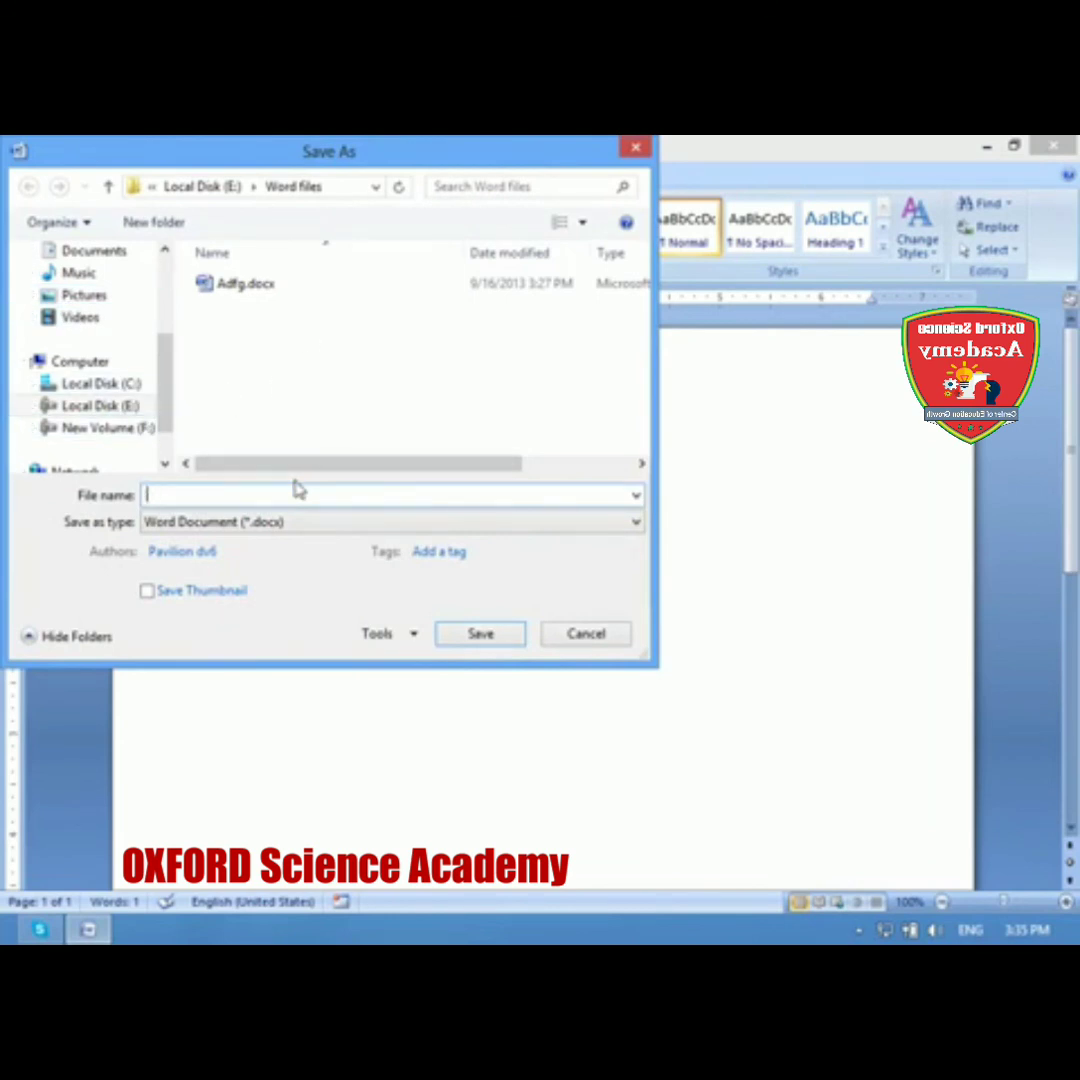
text(first)
text(1)
key(Return)
Step: Place the insertion point at the end of the text line
click(293, 479)
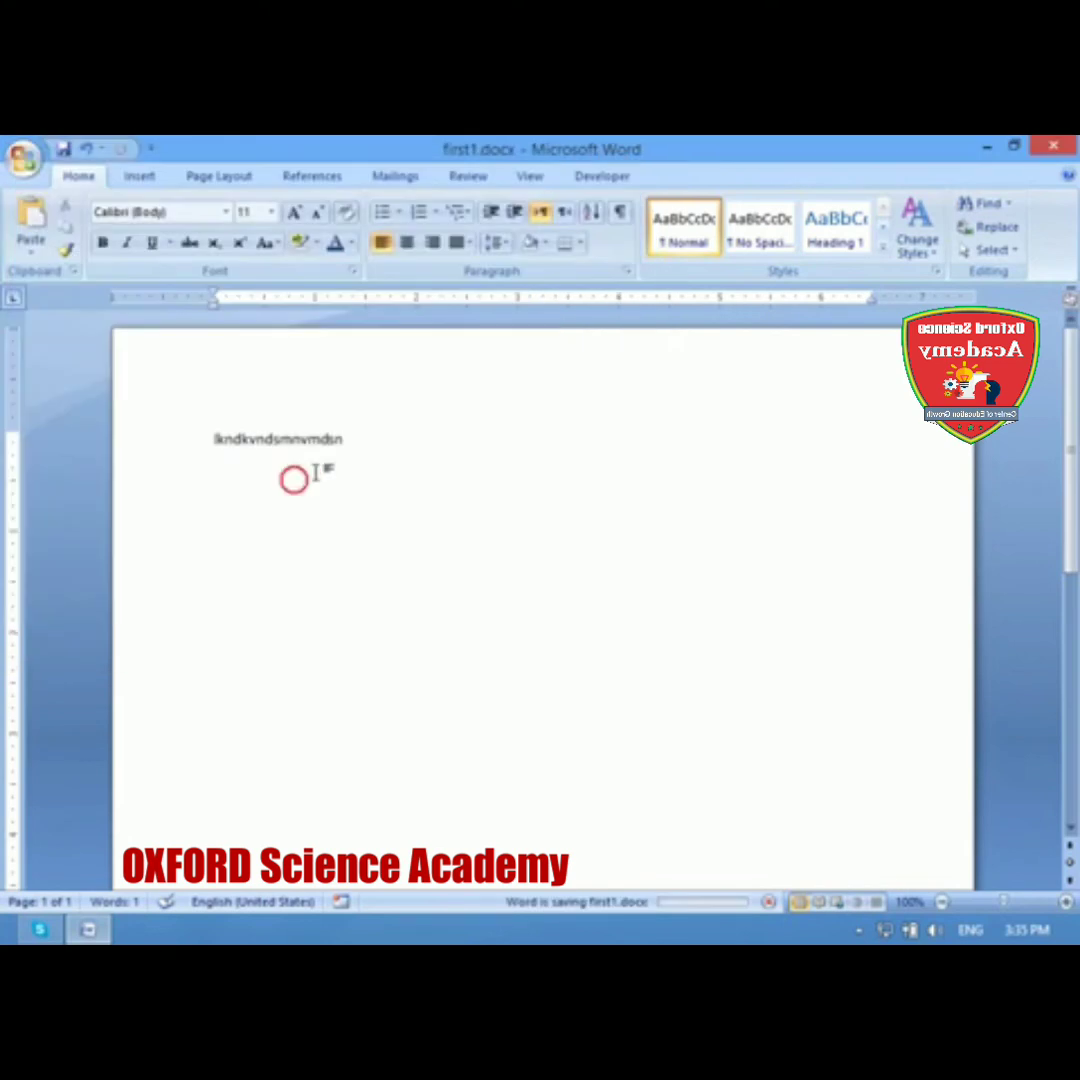
click(335, 459)
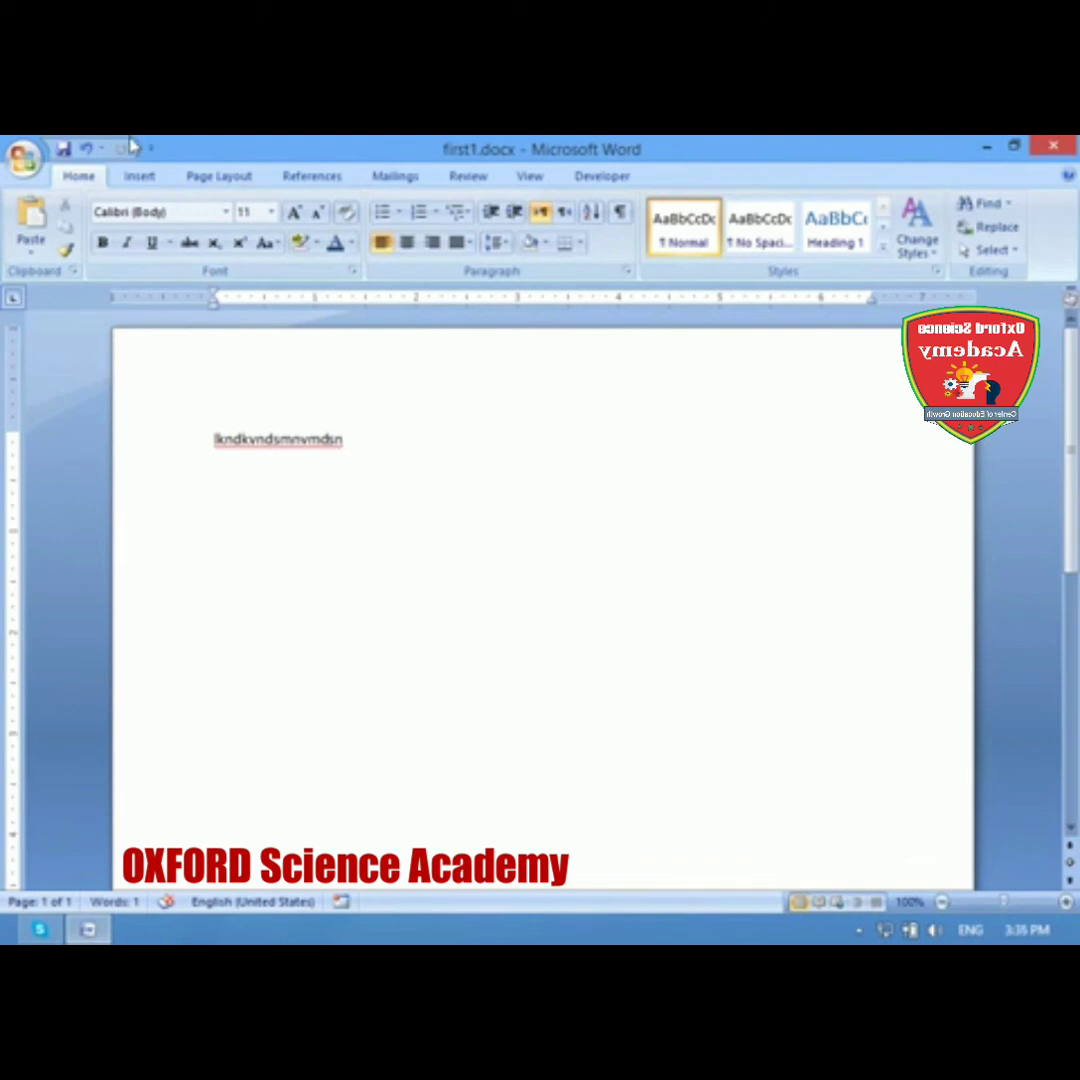
click(22, 160)
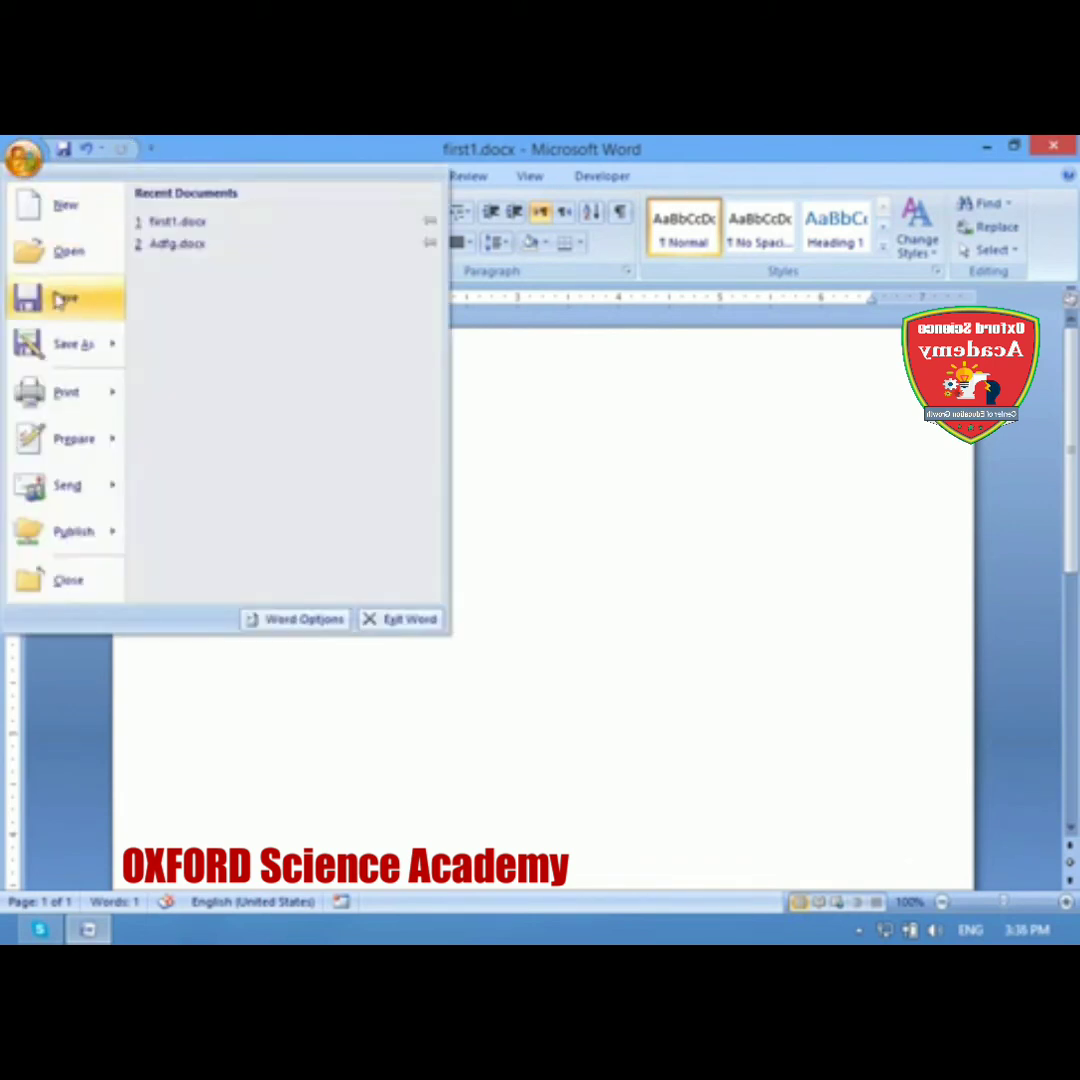
click(634, 436)
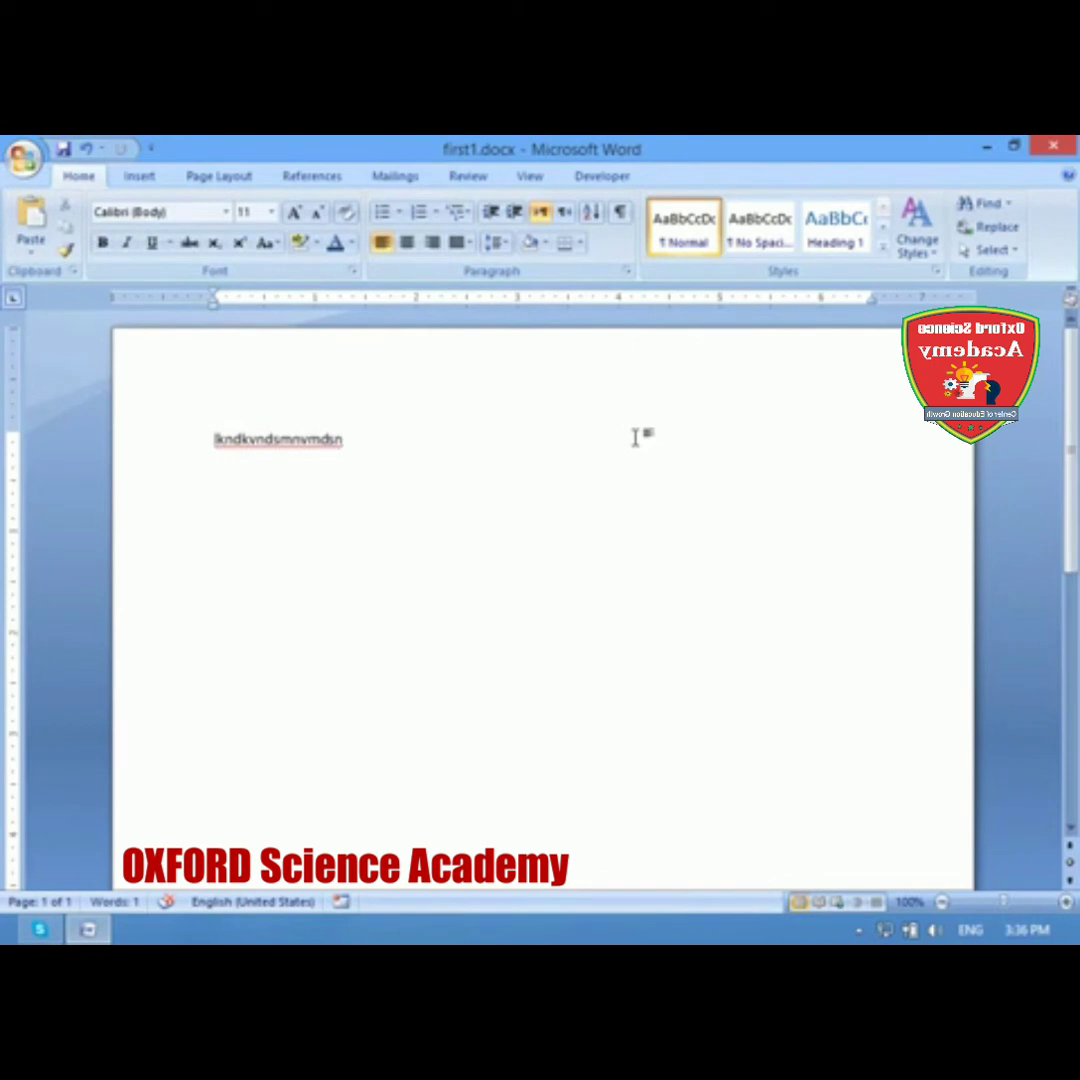
Step: Append ',.,mx,cvm,xcmv,xcmv,' to the line and save first1.docx
text(,.,mx,cvm,xcmv,xcmv,)
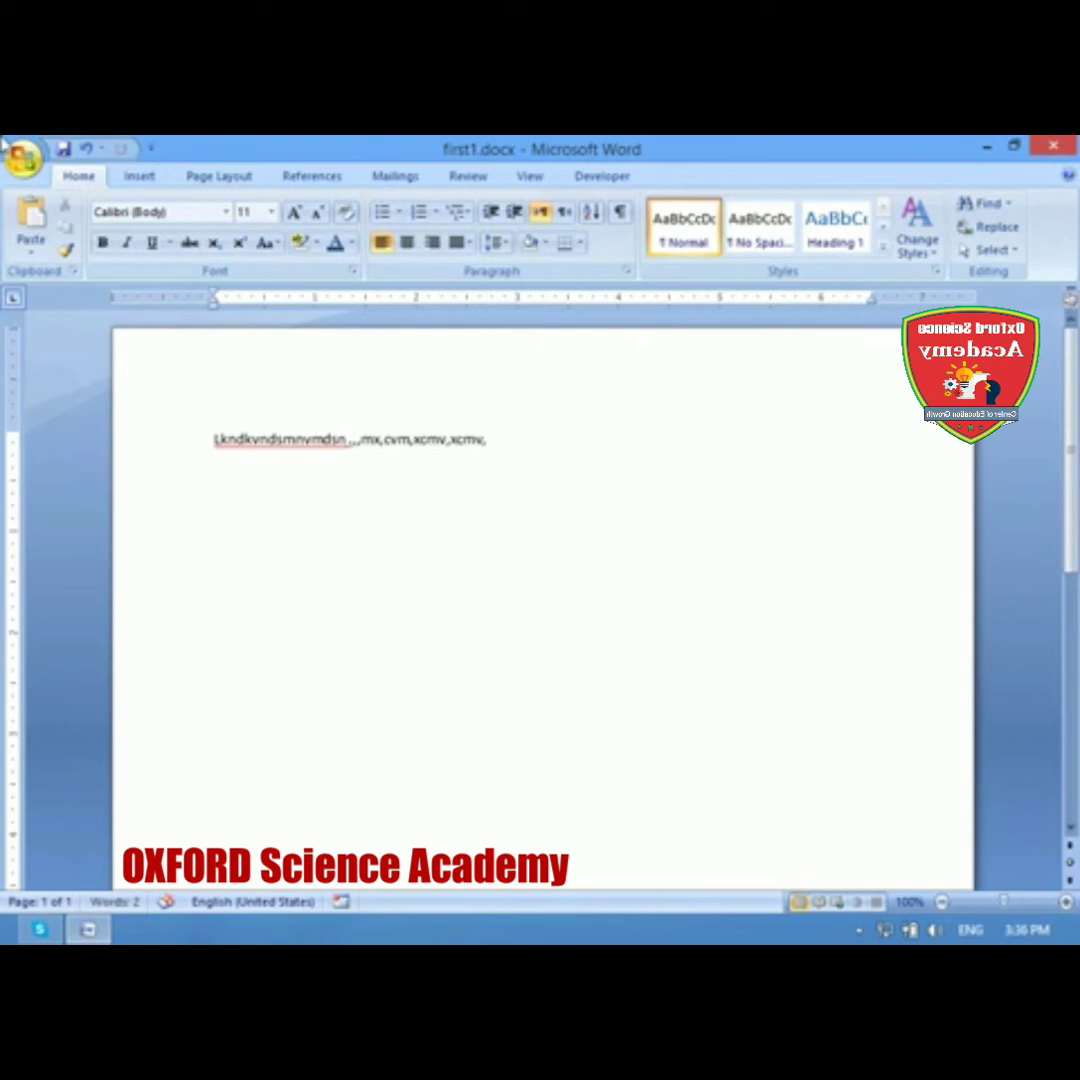
click(18, 152)
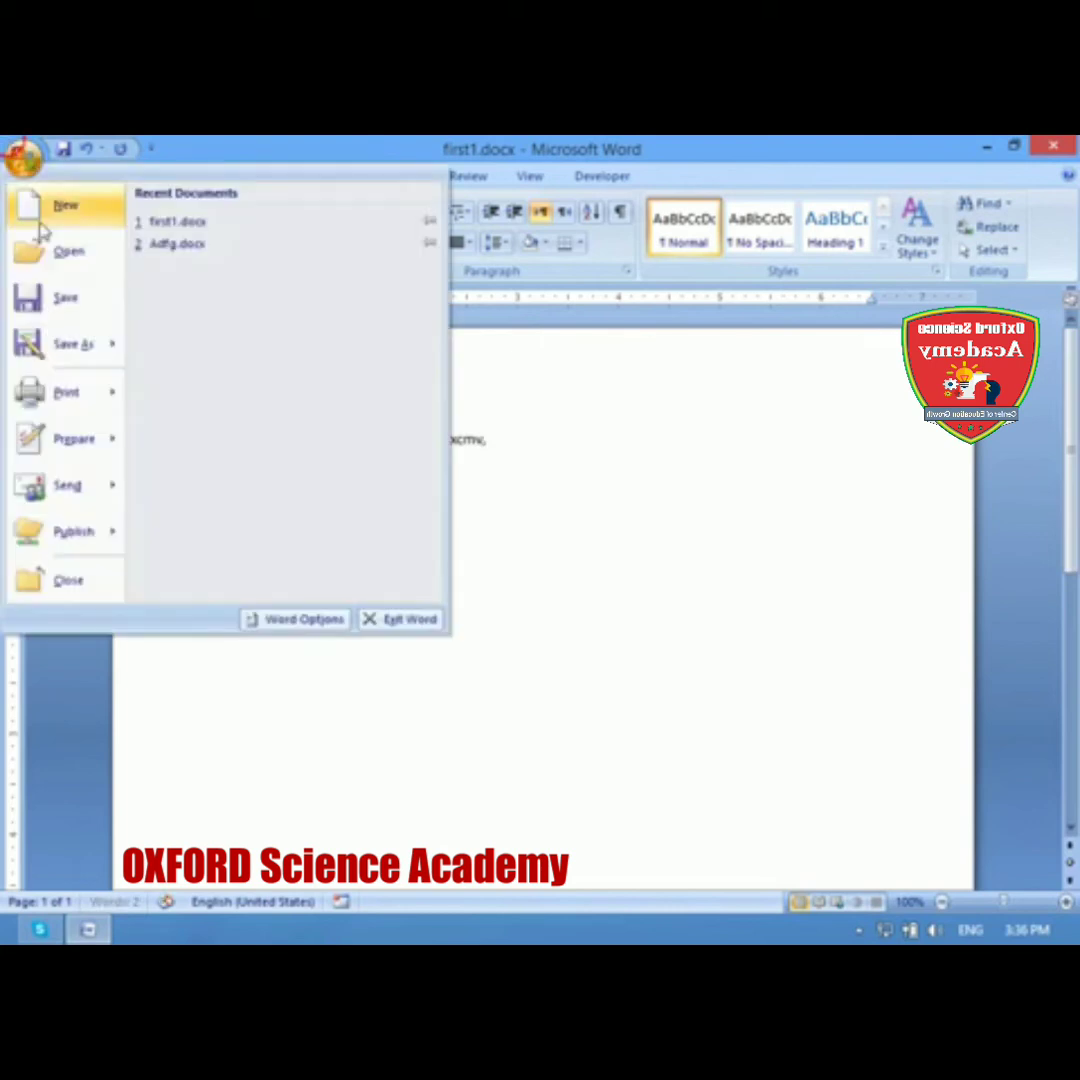
click(68, 300)
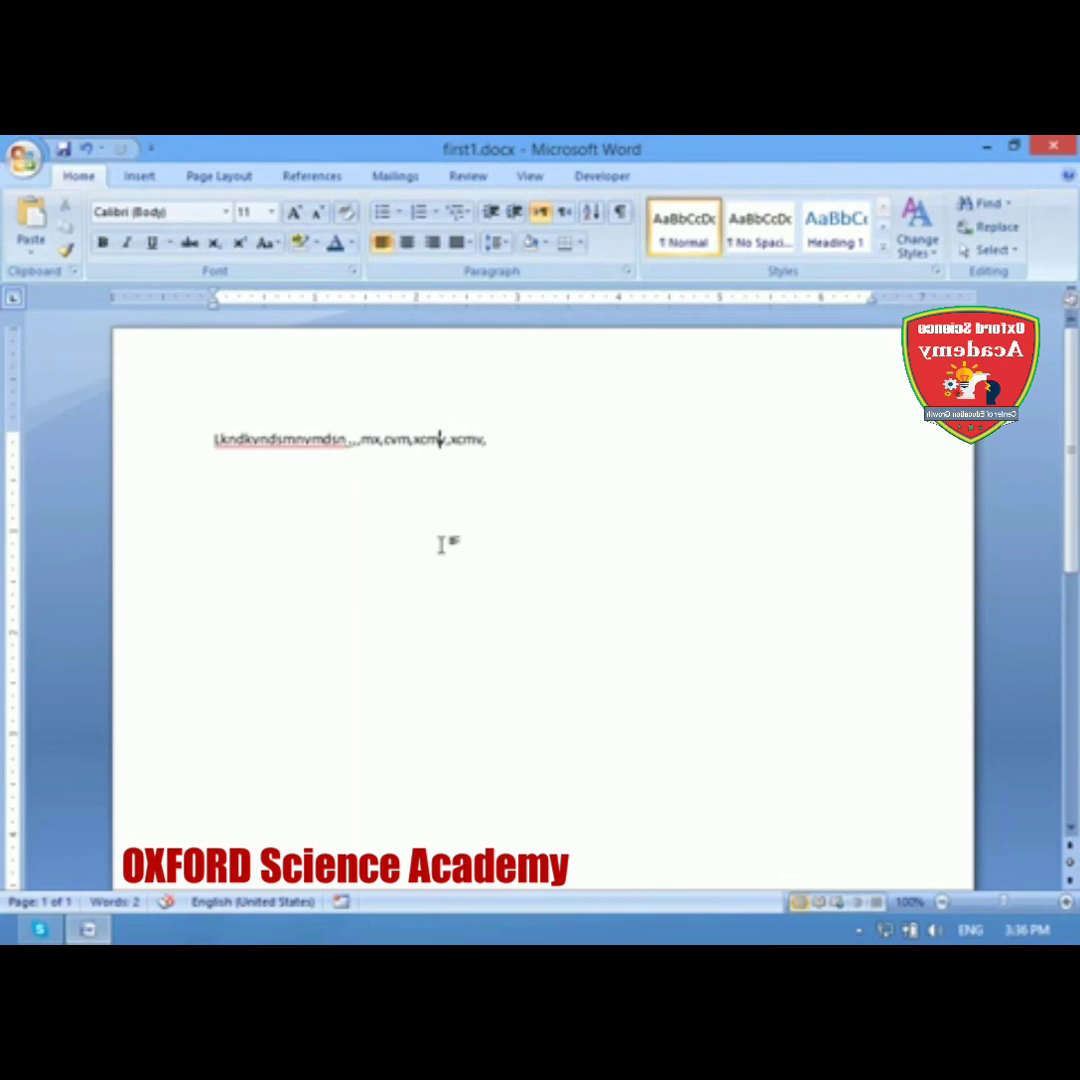
Step: Append ',msdnmvnsdm' to the line and bring up Save As for a copy
click(508, 432)
text(,msdnmvnsdm)
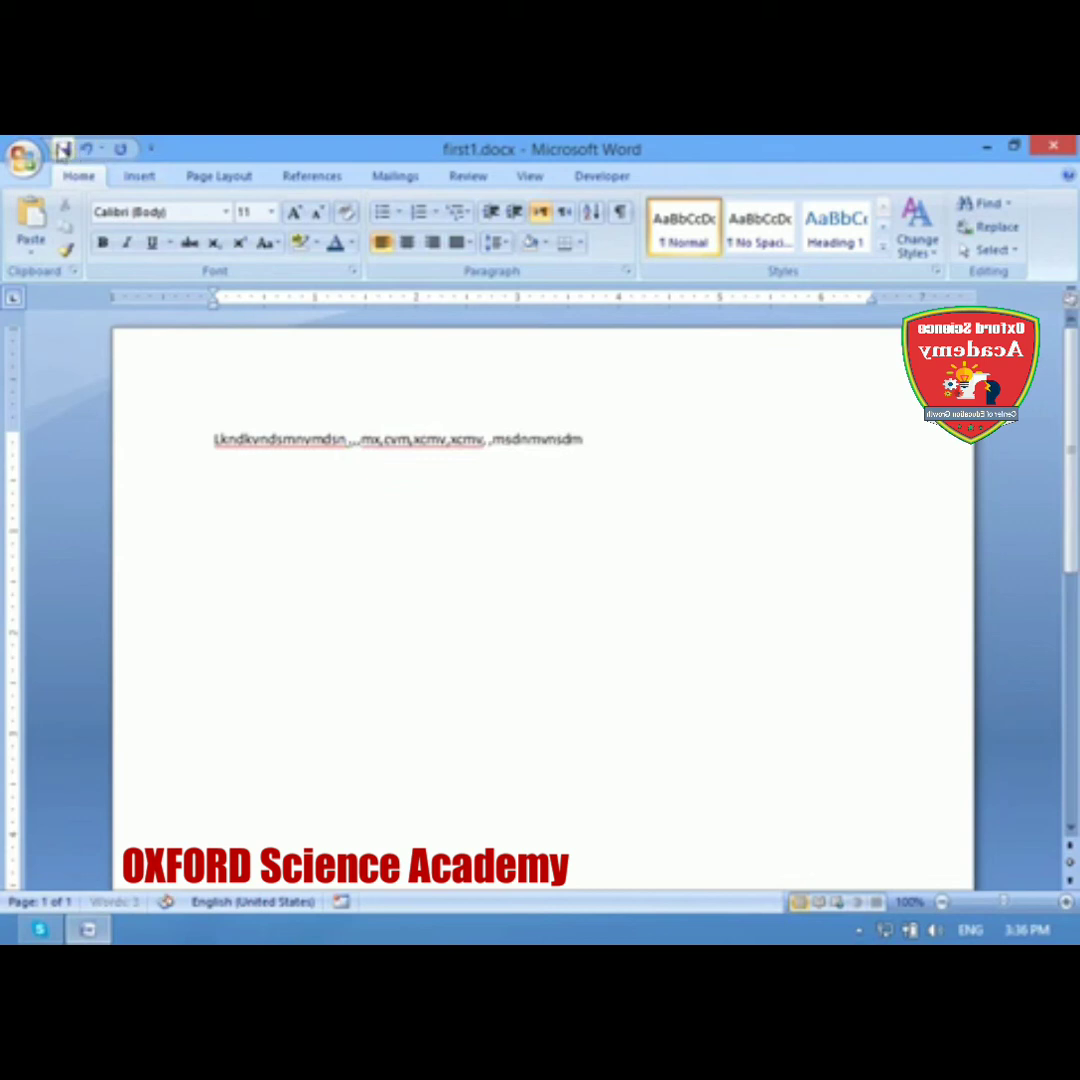
click(22, 156)
click(74, 342)
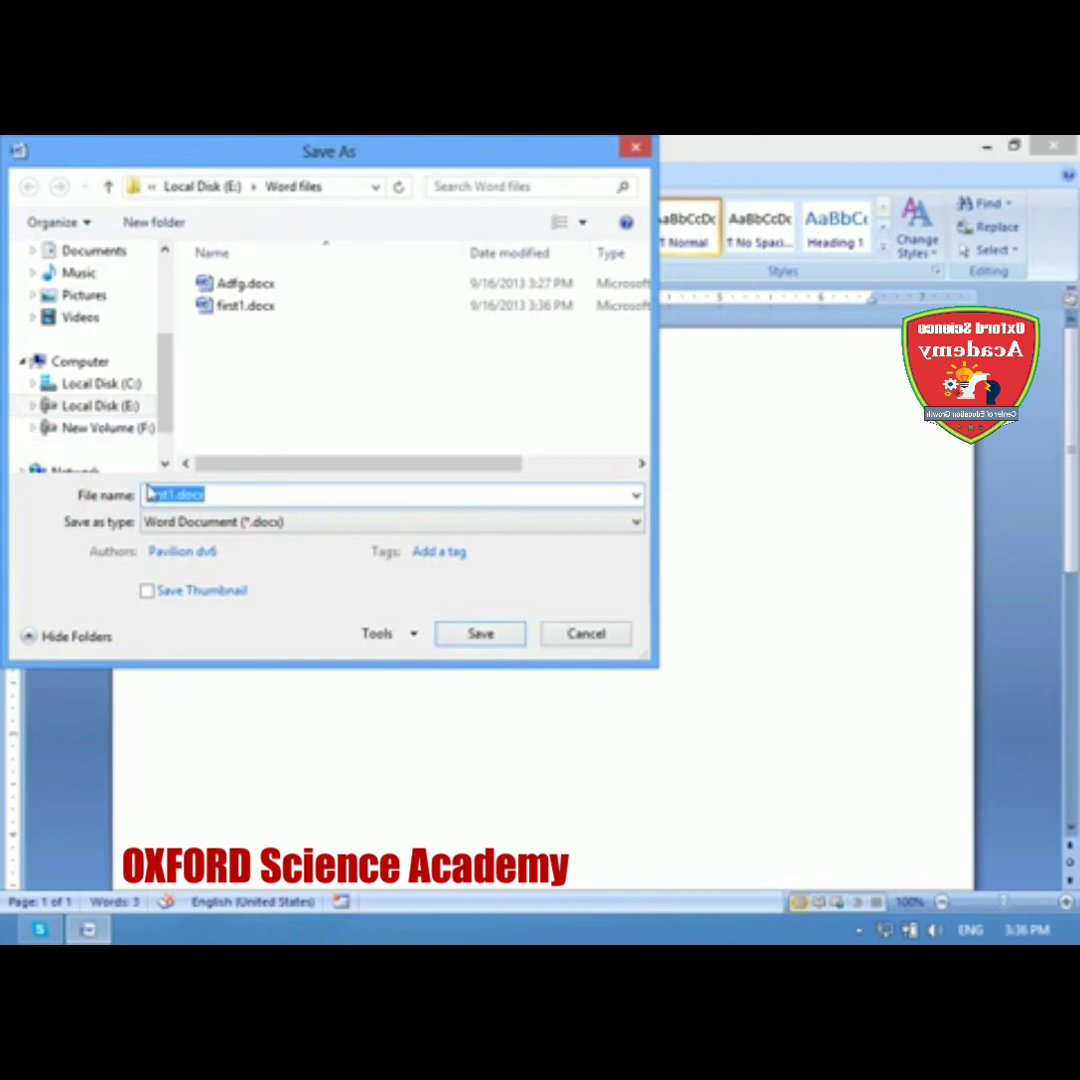
Step: Change the file name to first2 and save the copy as first2.docx
click(170, 492)
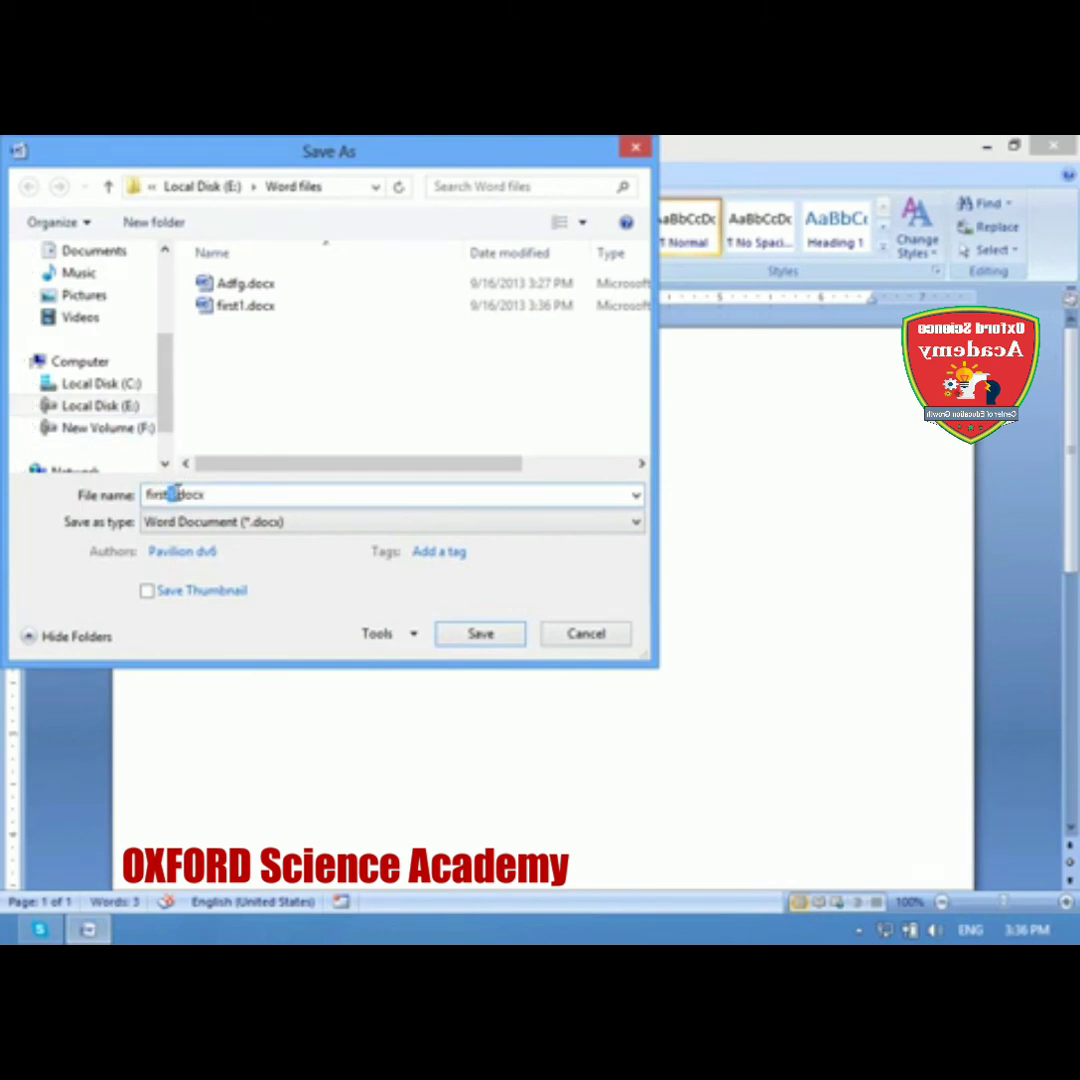
double_click(172, 492)
text(first2)
key(Return)
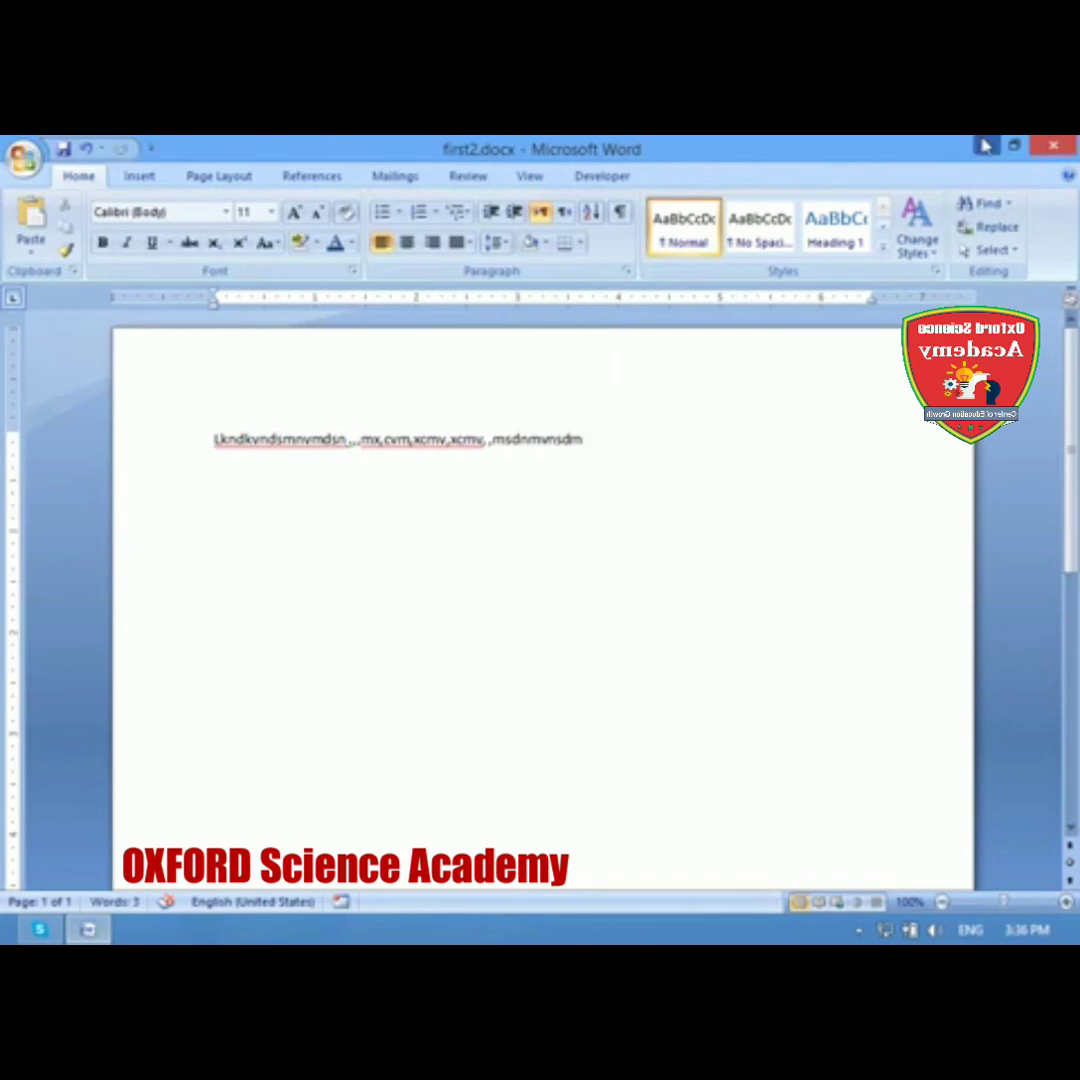
Step: In first2.docx, select the random-letter line by dragging, try selecting only its last word, then reselect
drag(488, 441, 170, 446)
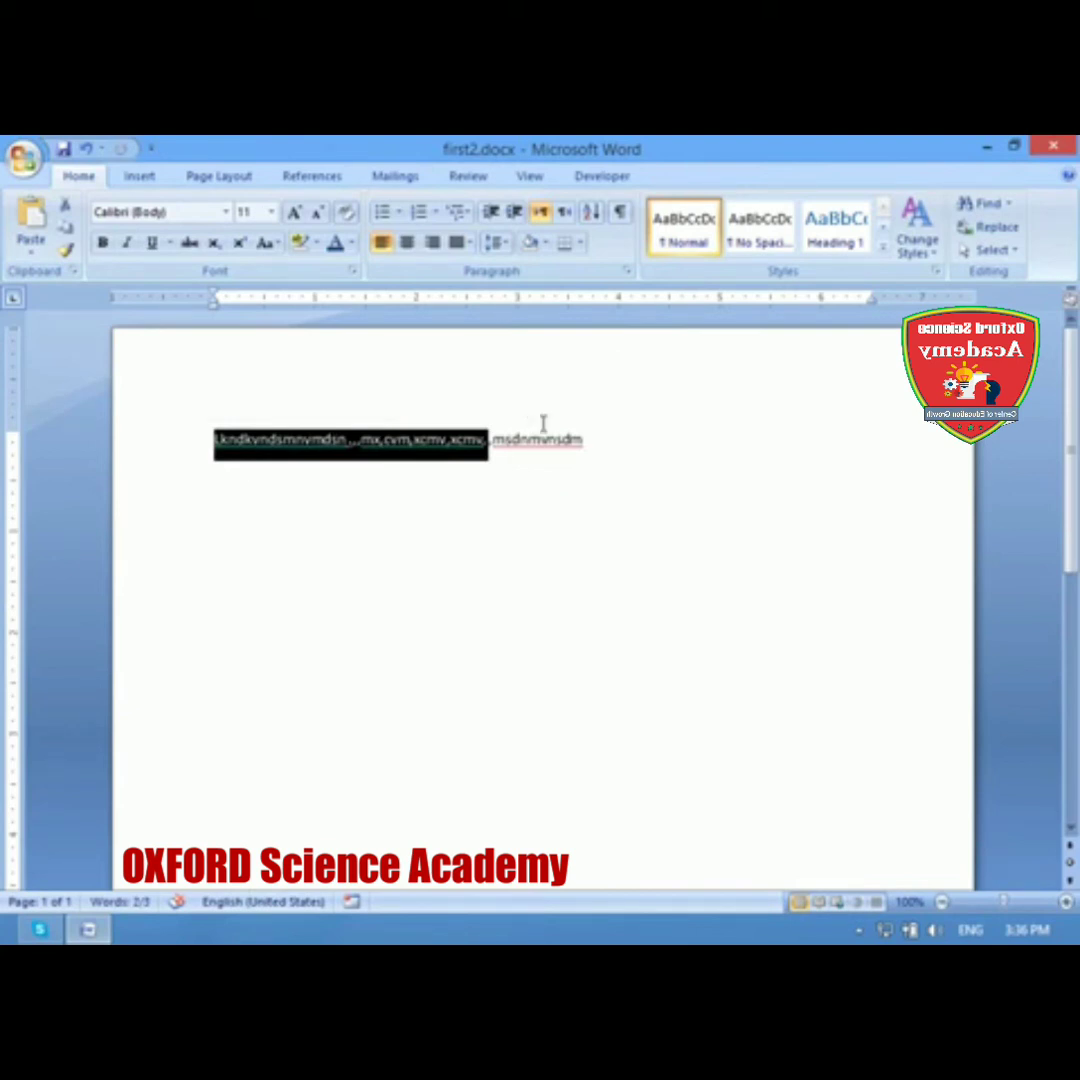
drag(598, 452, 485, 452)
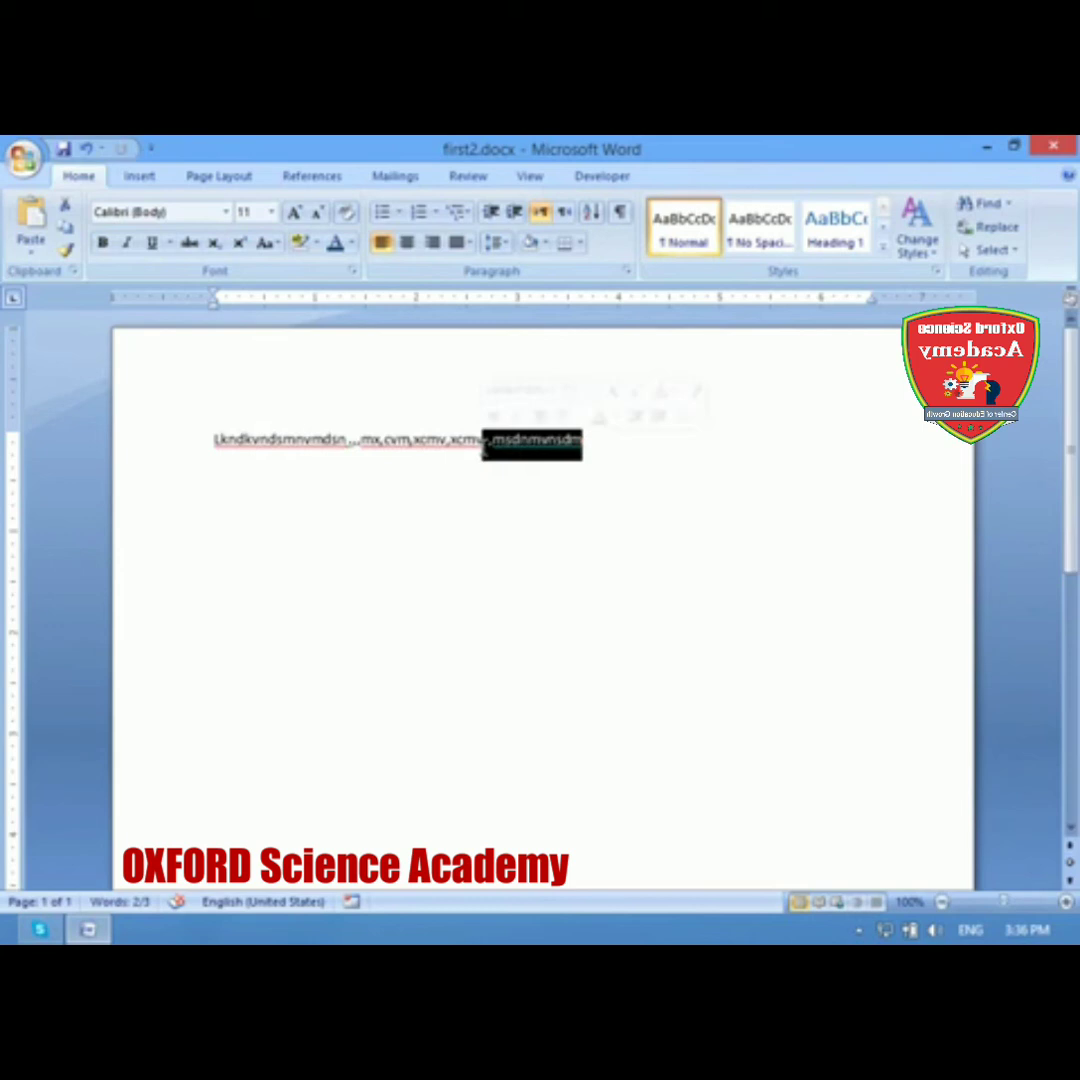
click(590, 443)
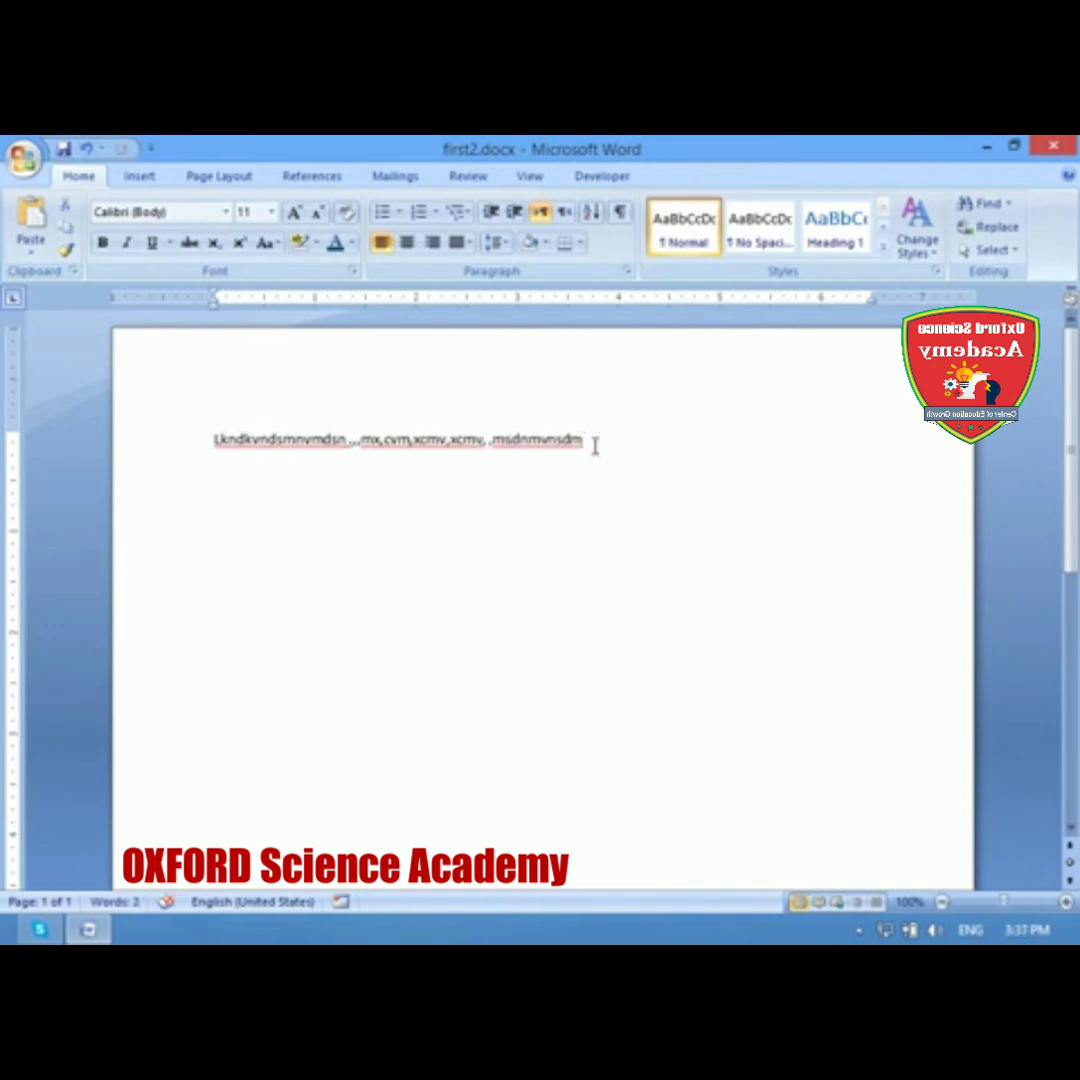
mouse_move(592, 444)
mouse_down()
mouse_move(205, 443)
mouse_move(488, 443)
mouse_up()
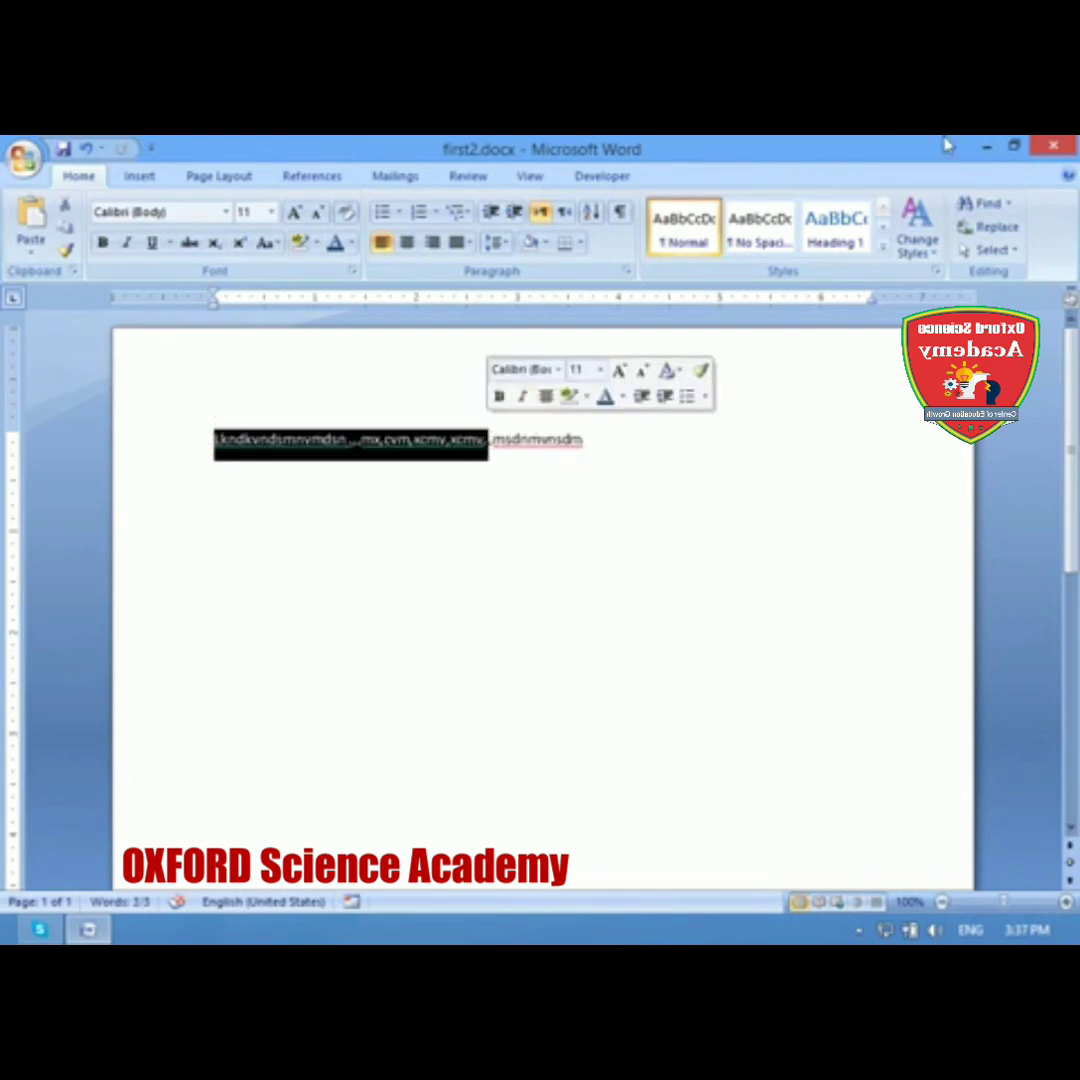
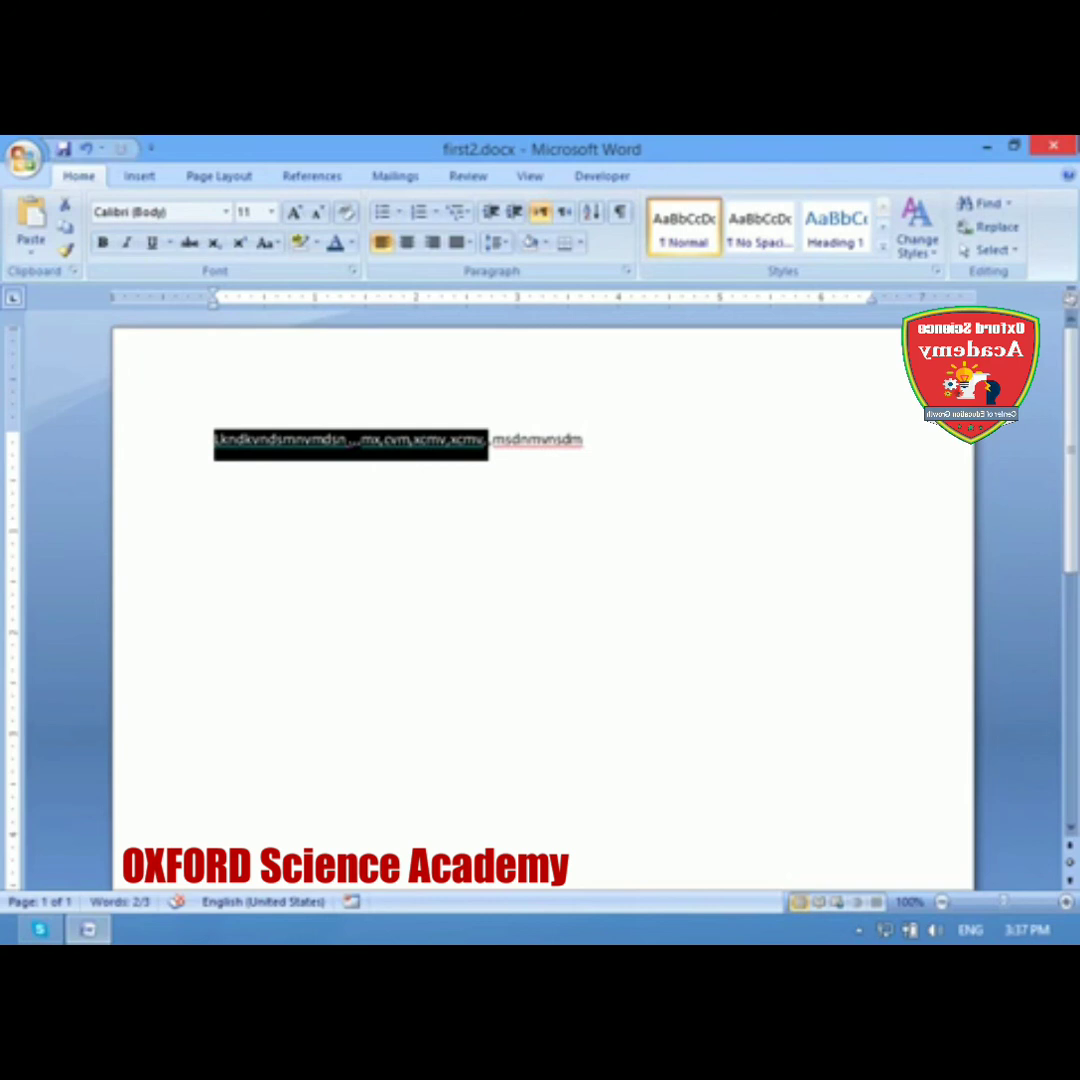
Step: Add a new paragraph 'K;ldfbkjcxv,n' below the first line of text
click(24, 160)
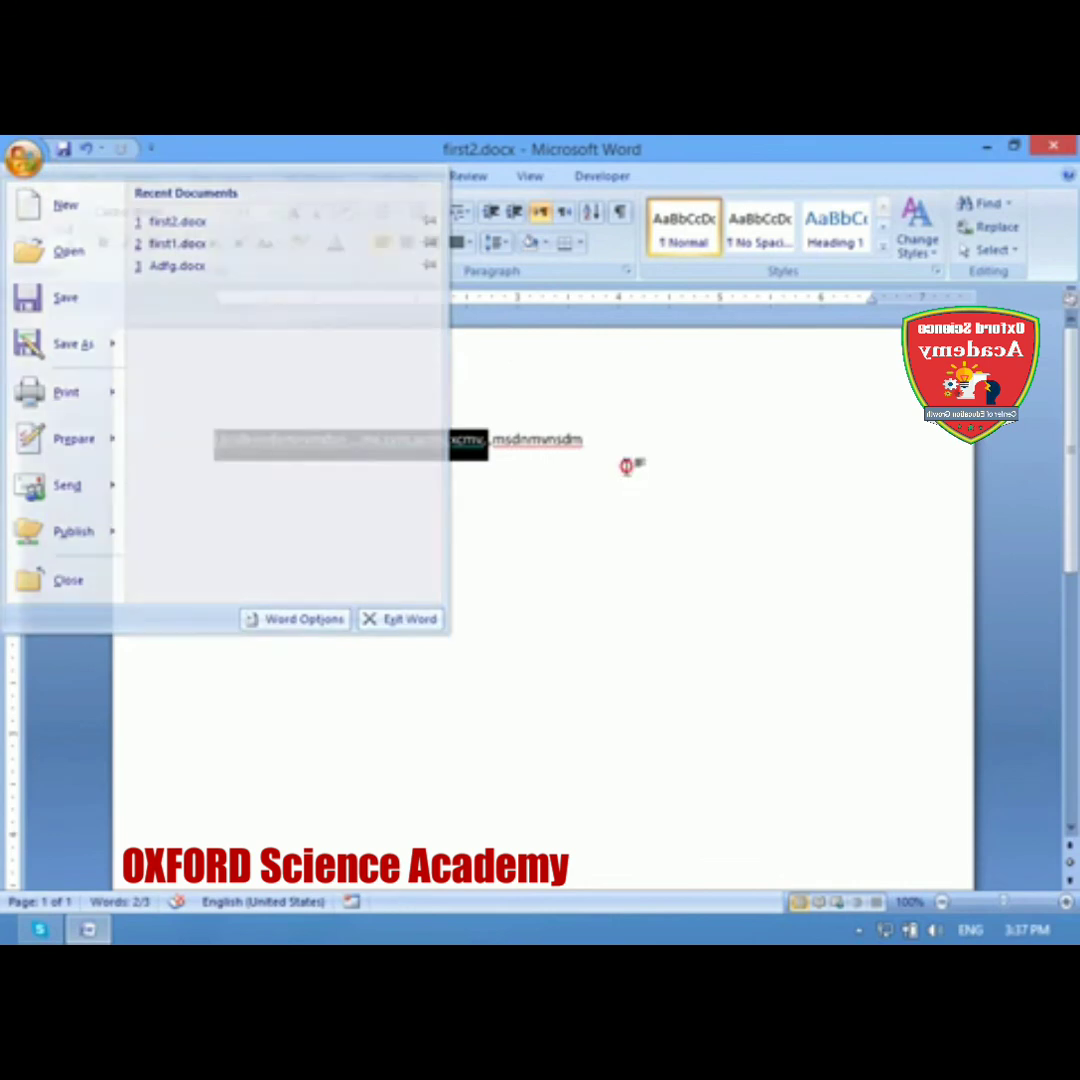
click(628, 467)
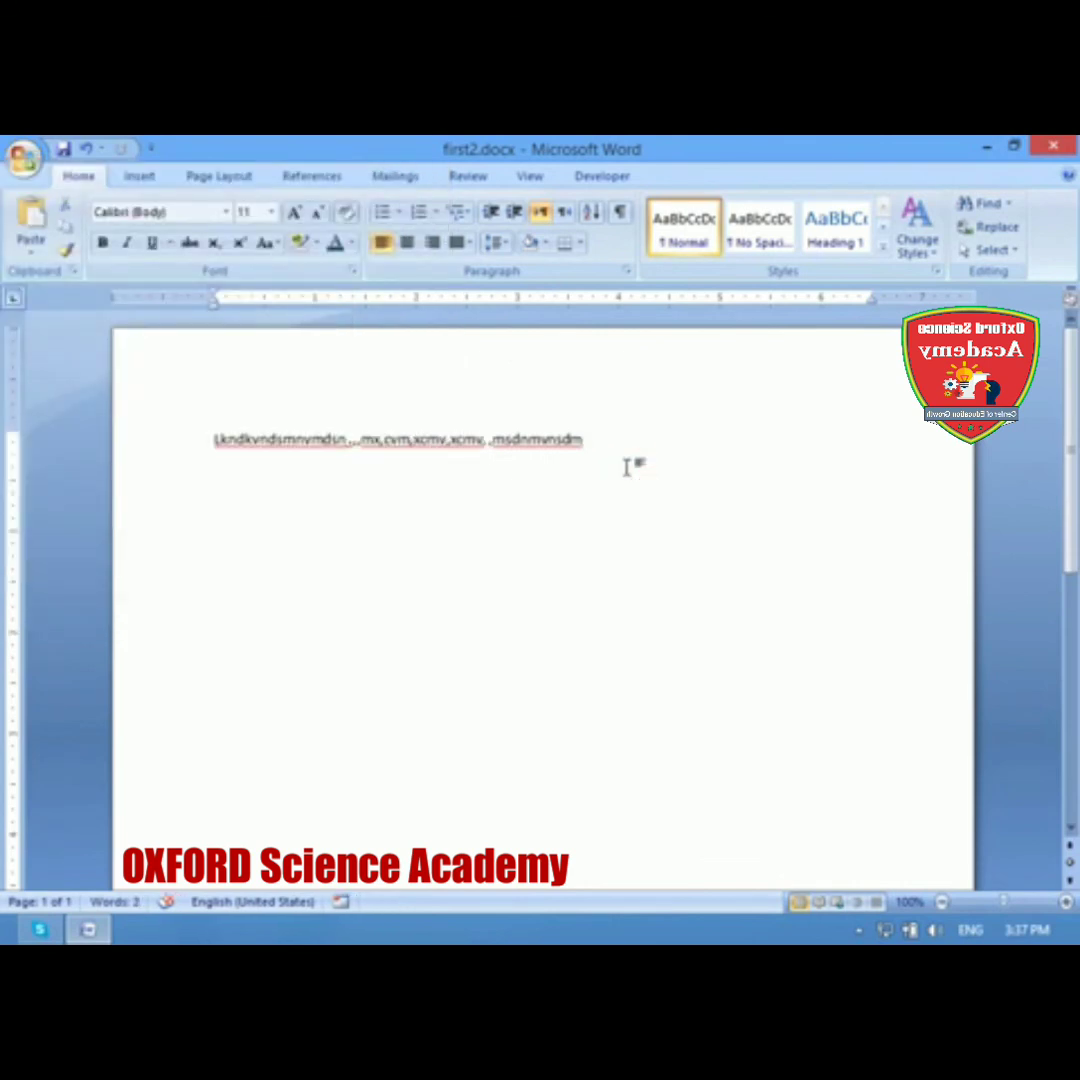
drag(628, 467, 228, 450)
click(378, 537)
click(605, 431)
key(Return)
key(Return)
text(K;ldfbkjcxv,n)
Step: Save first2.docx with Ctrl+S, then dismiss the Apply Styles pane that appeared
key(ctrl+s)
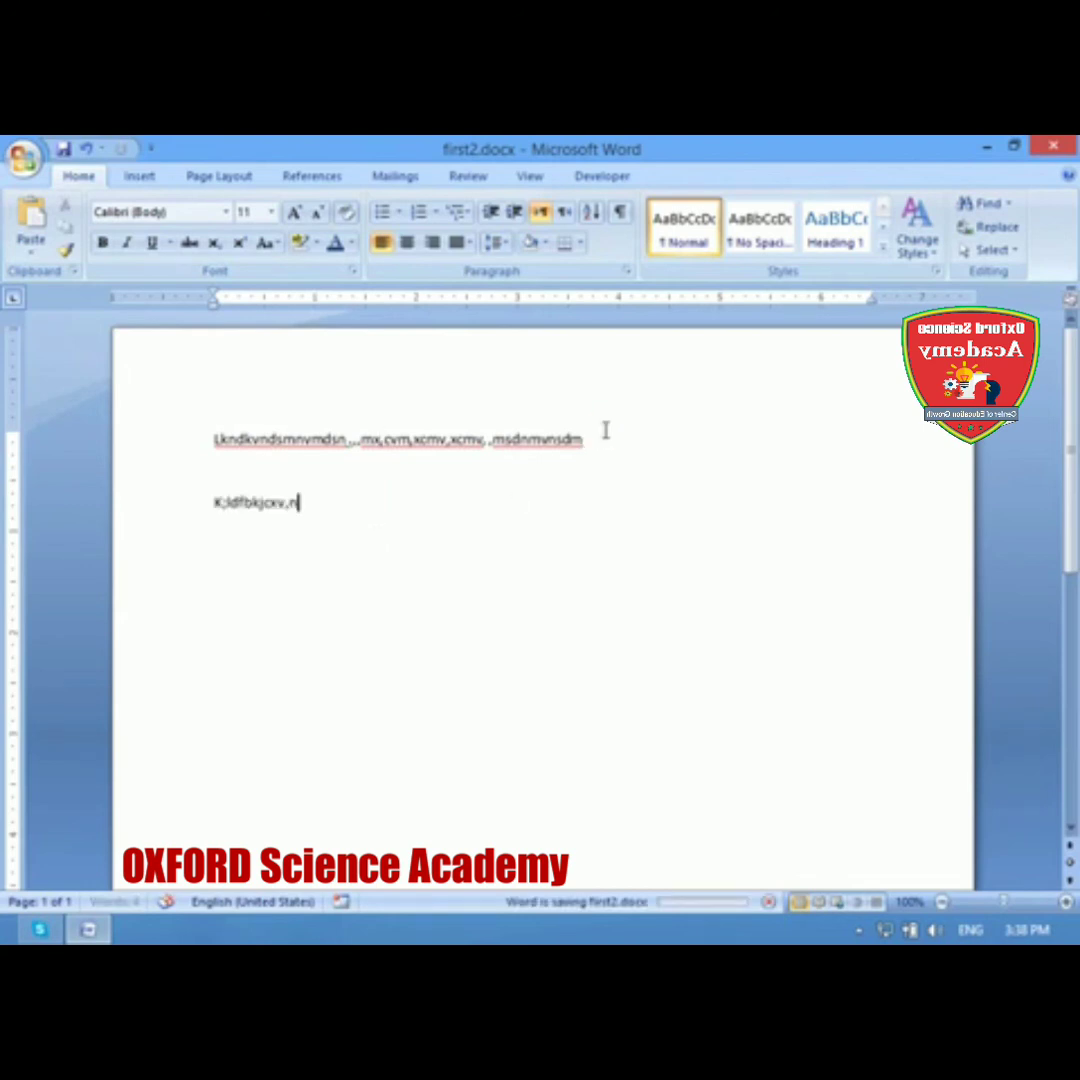
text(kfmg,f,)
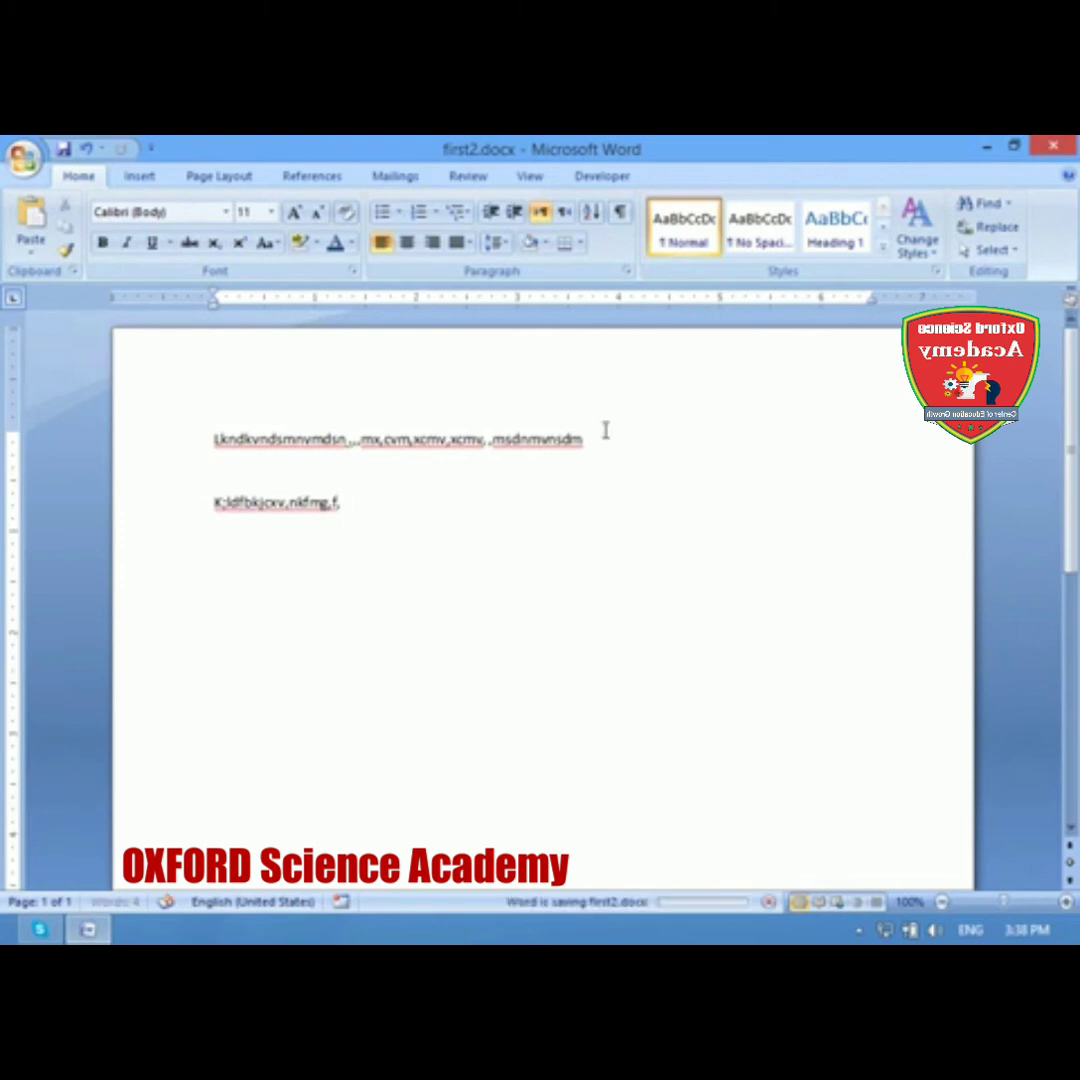
key(ctrl+shift+s)
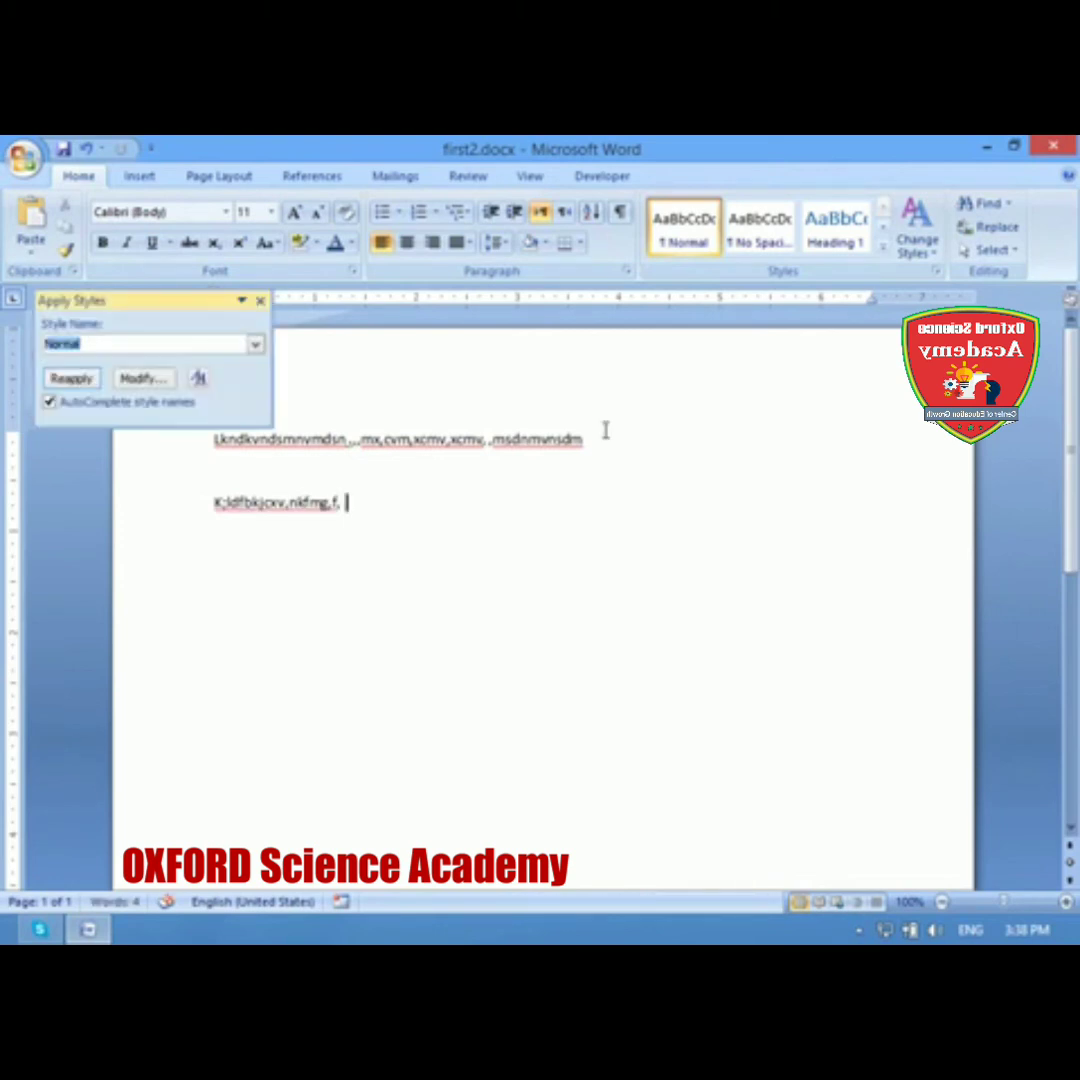
click(260, 300)
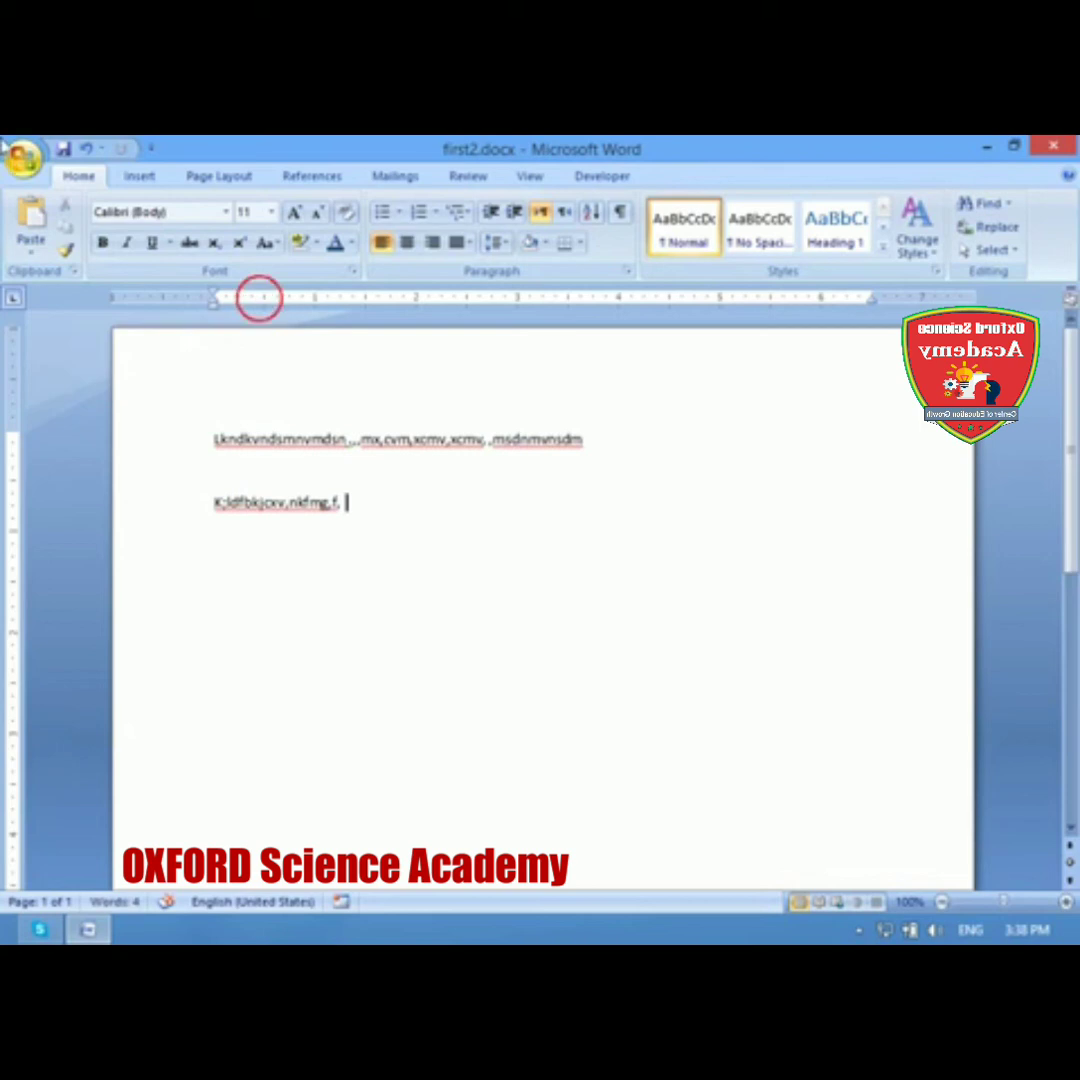
click(20, 155)
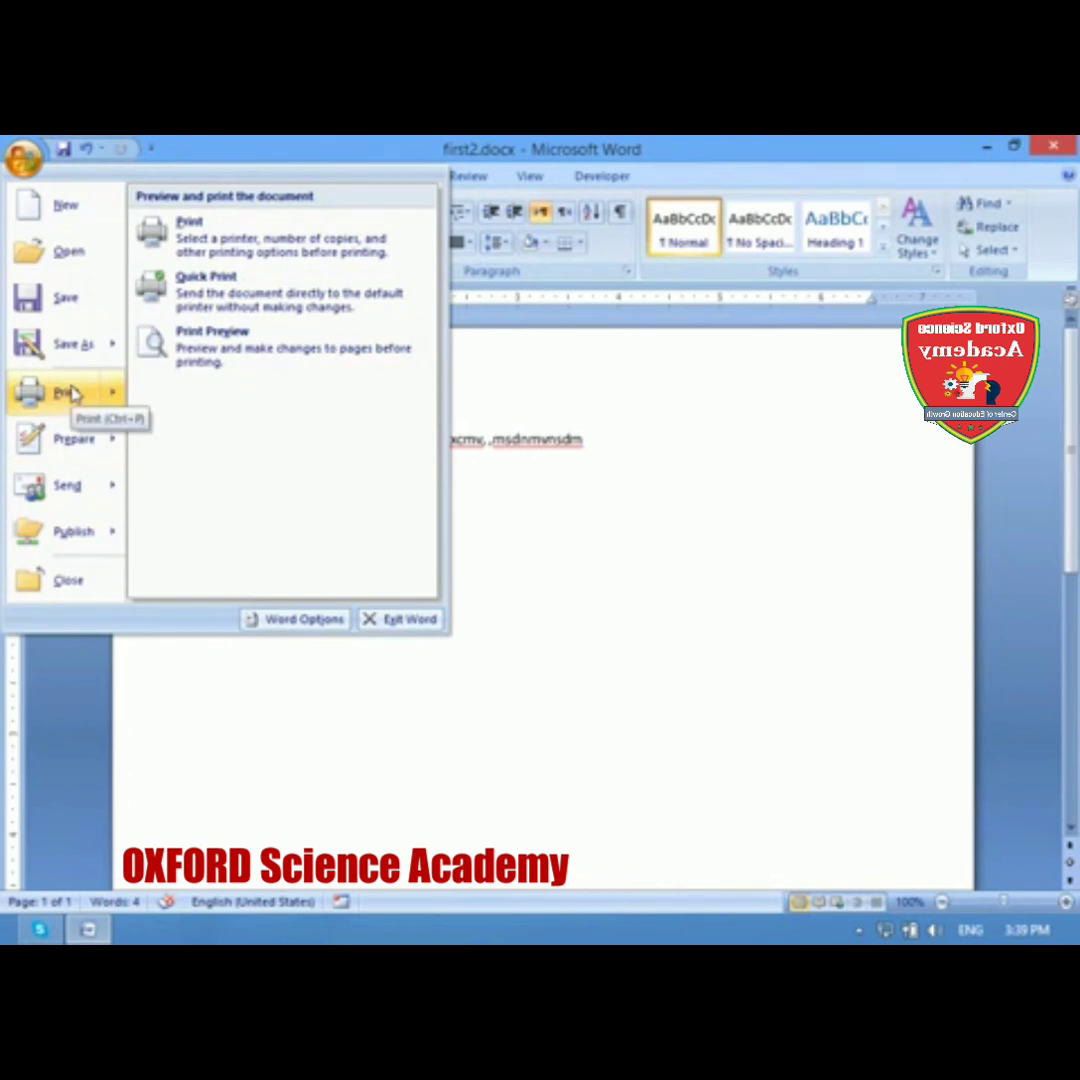
mouse_move(73, 344)
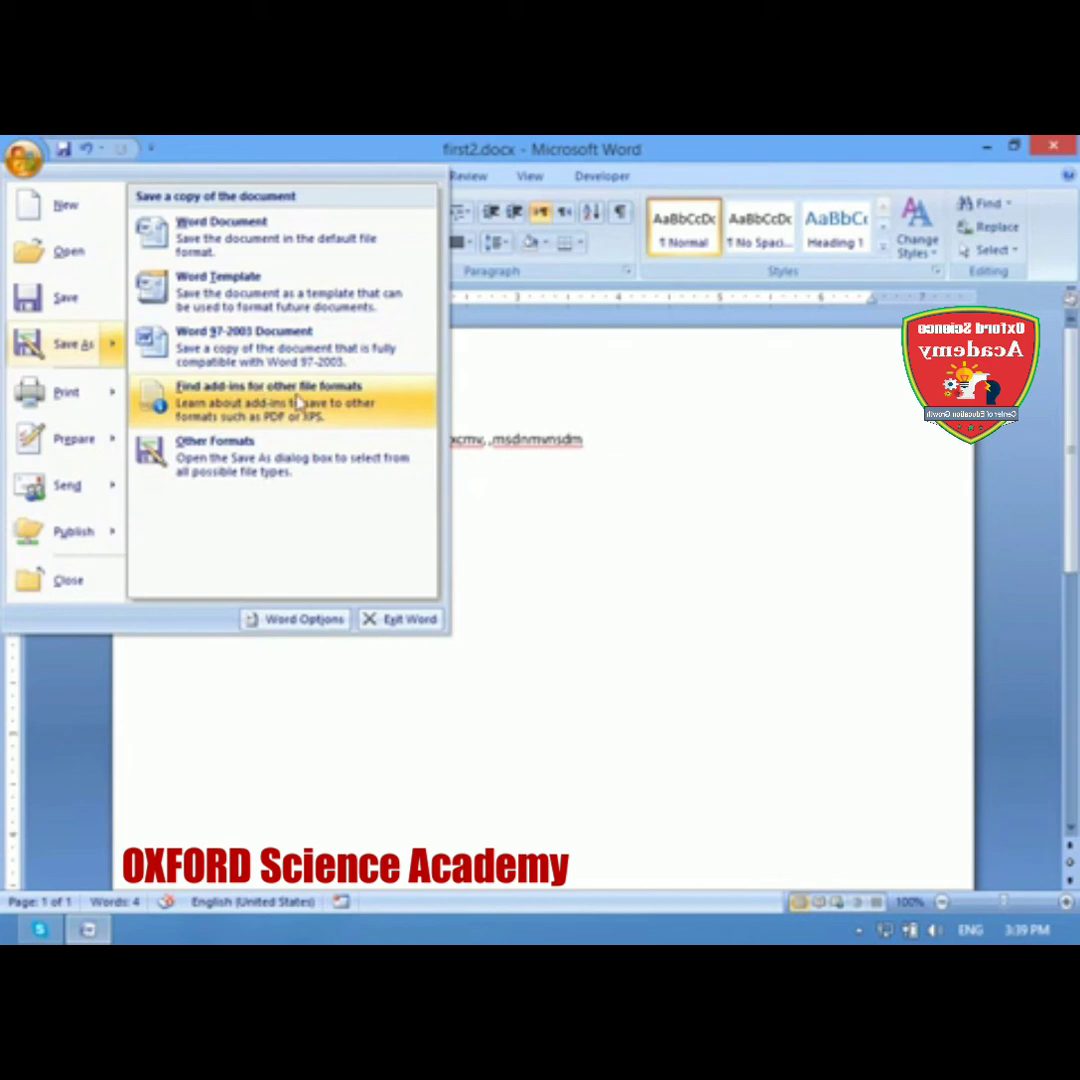
Step: Browse the Save As file-type list under Other Formats, then cancel without saving a copy
click(365, 399)
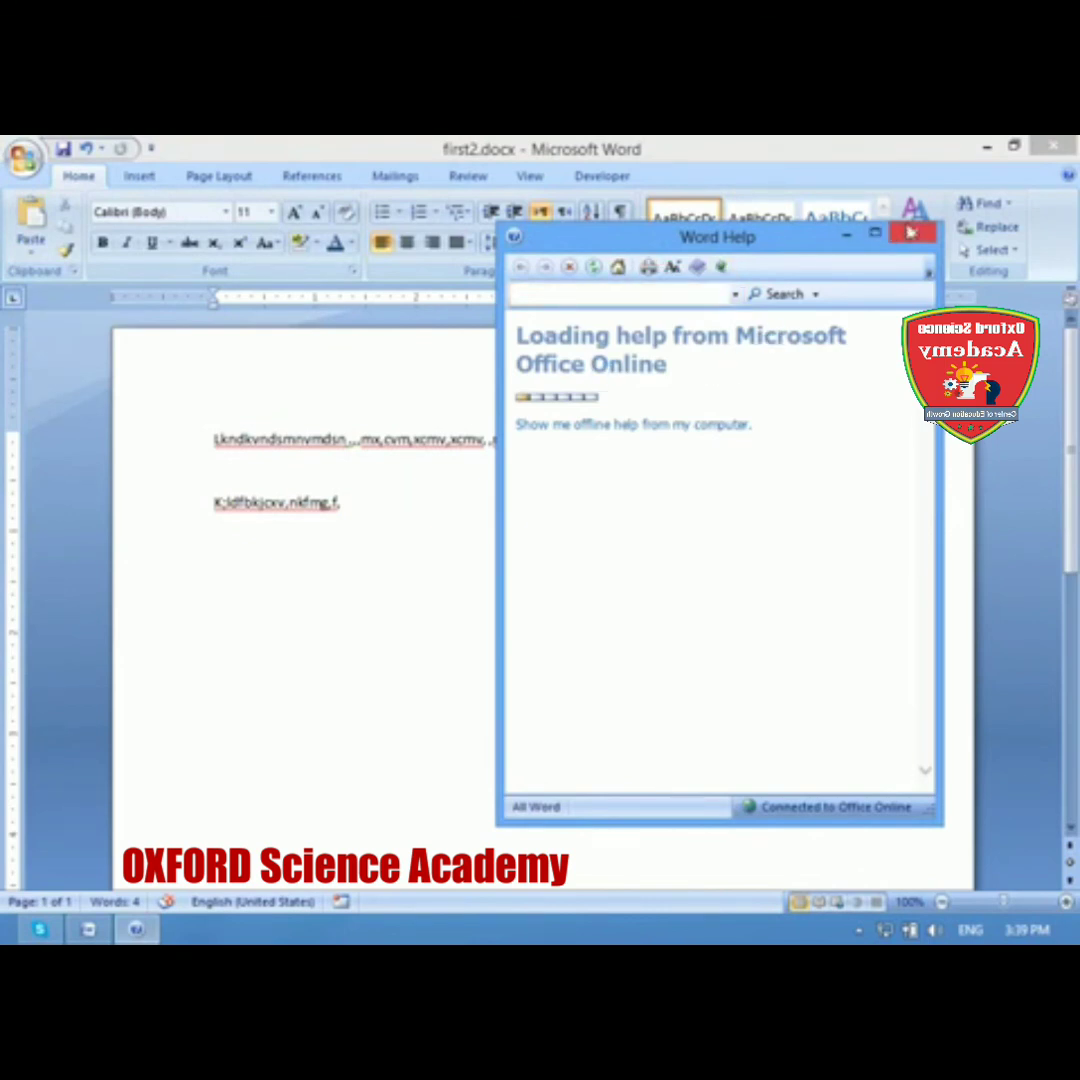
click(913, 233)
click(20, 158)
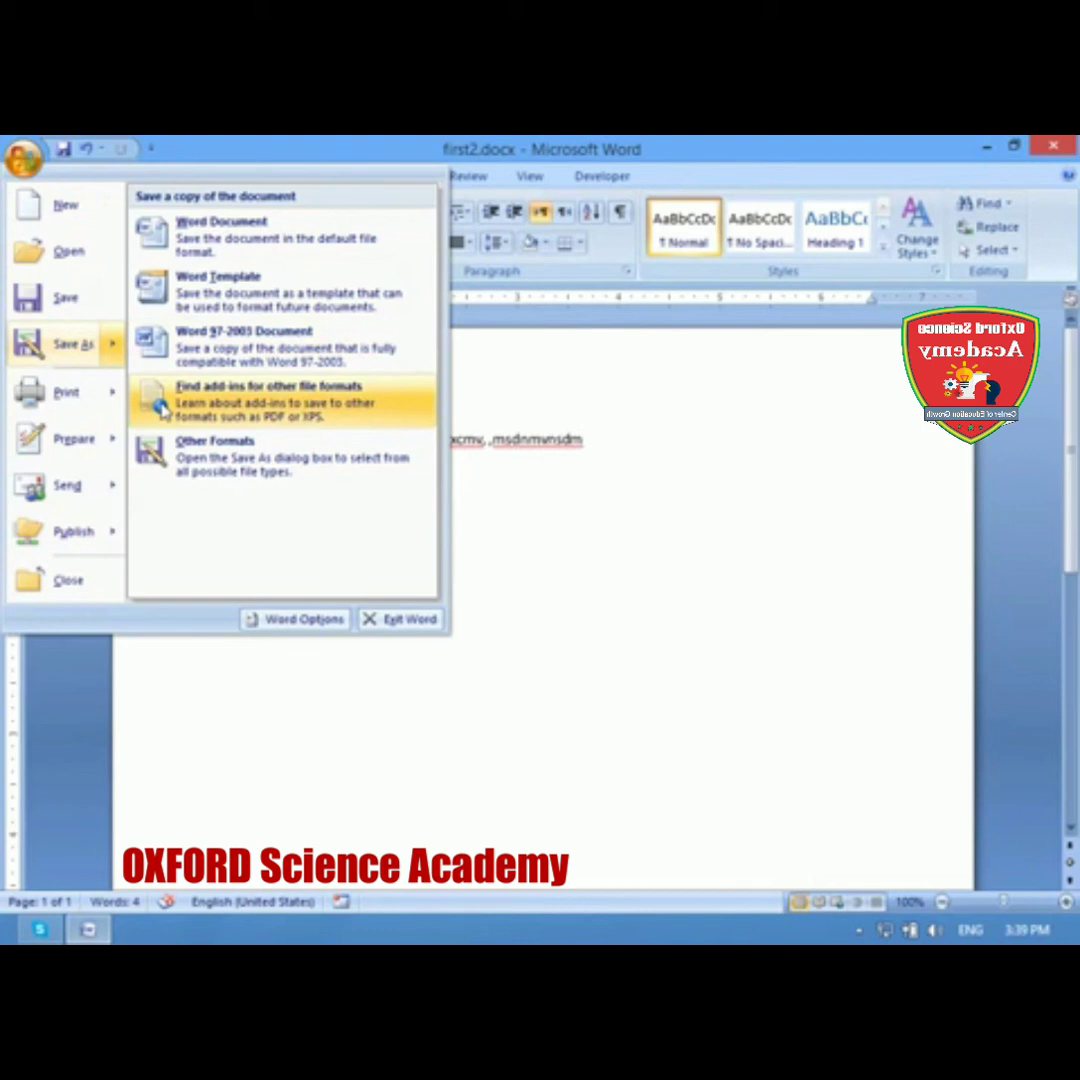
click(222, 466)
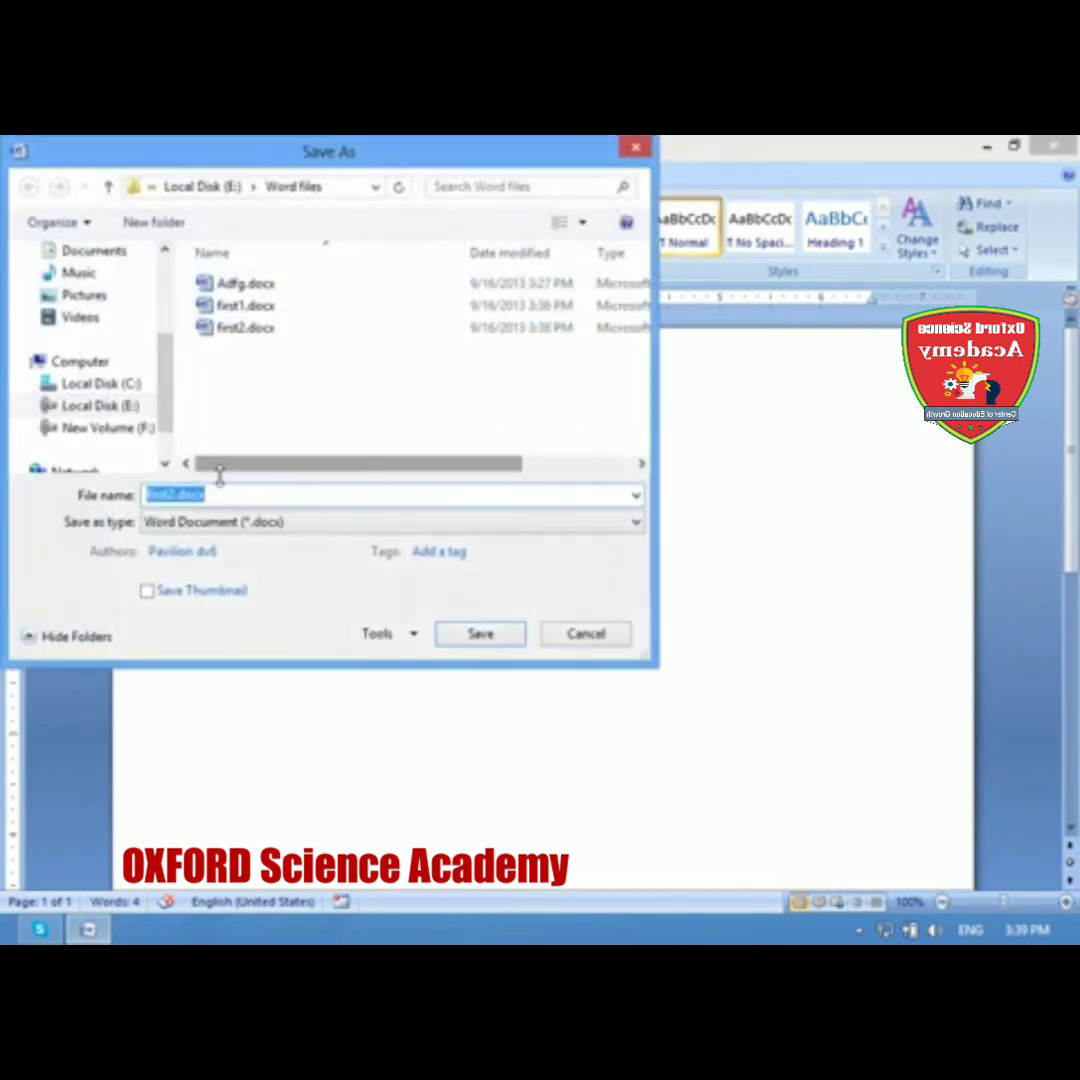
click(238, 521)
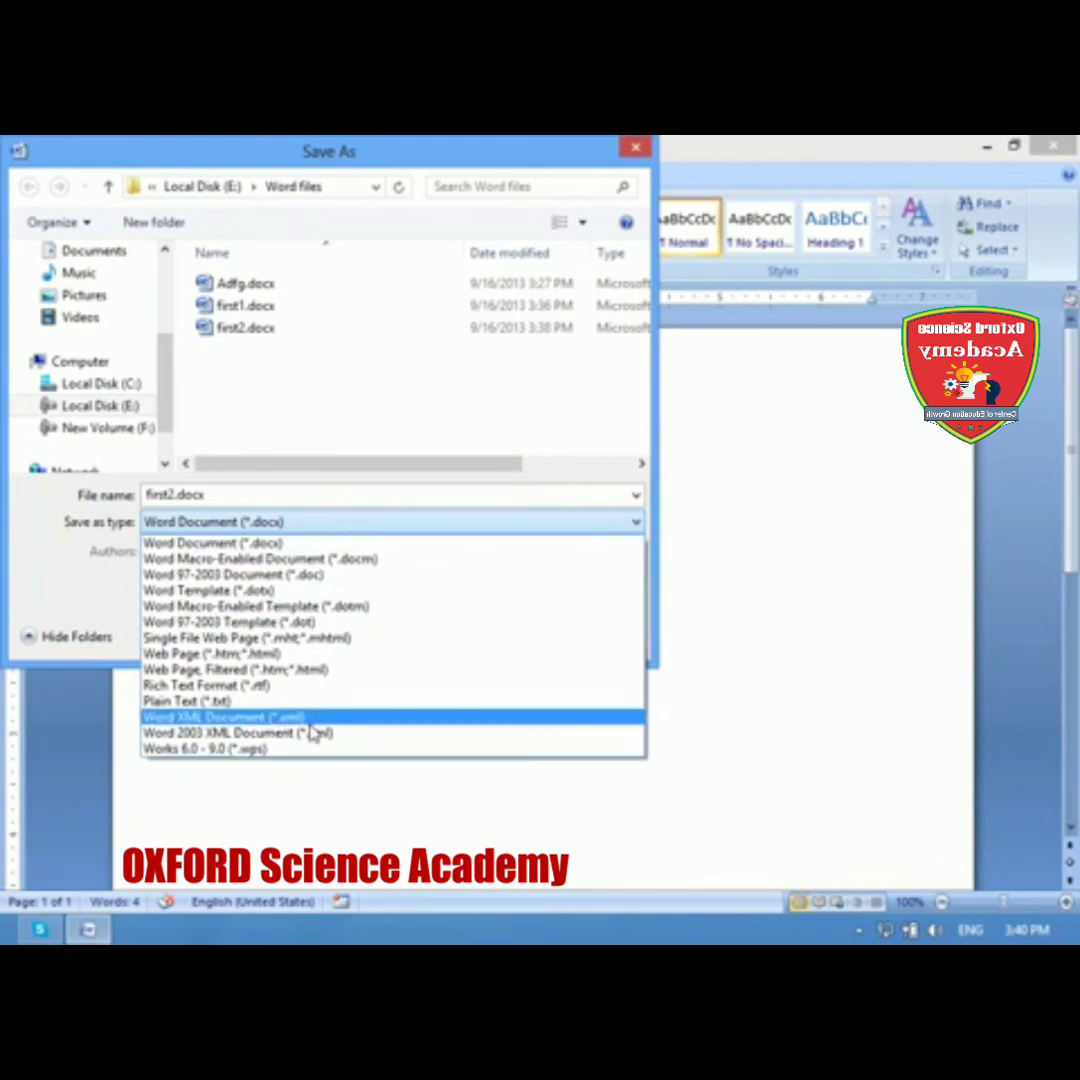
click(408, 825)
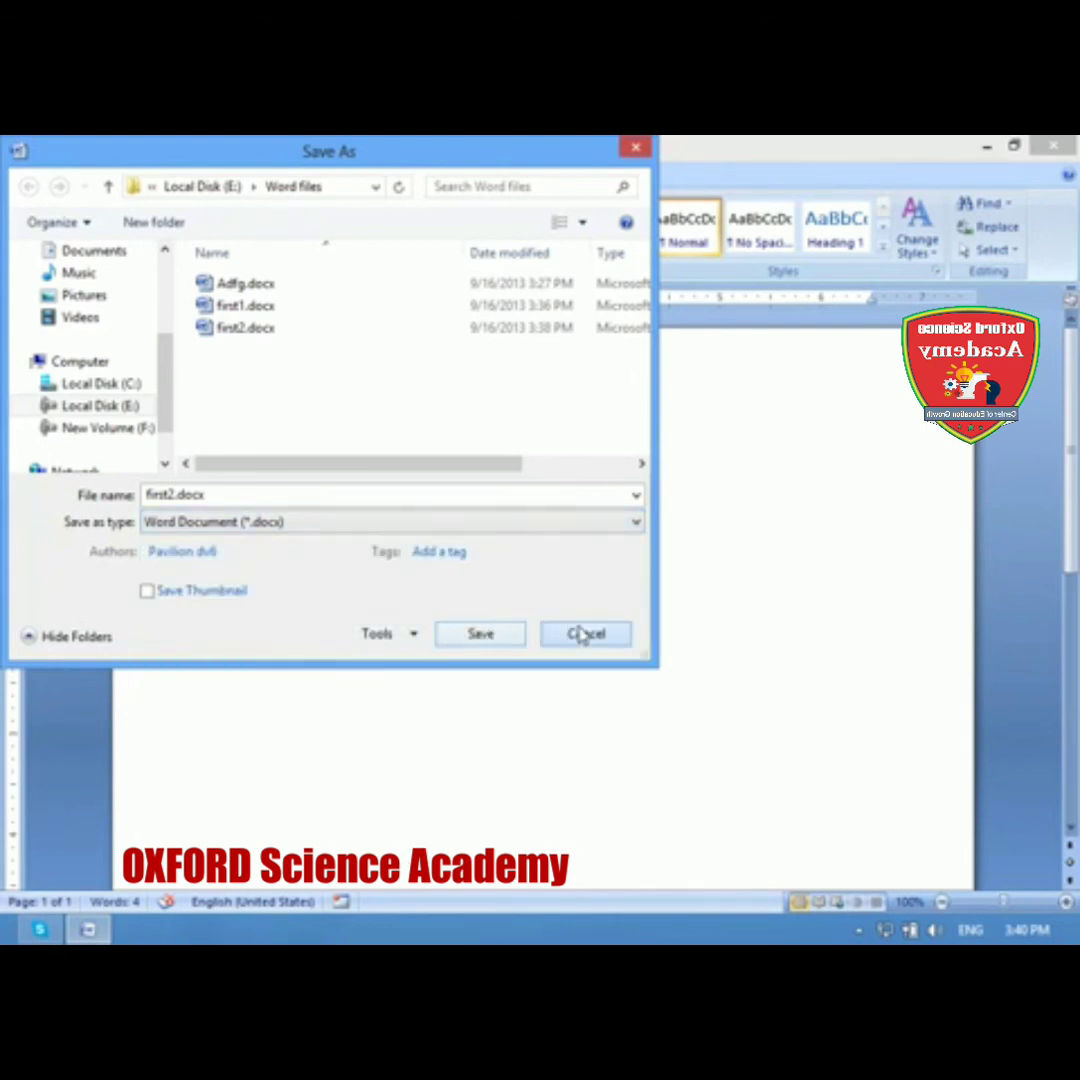
click(586, 634)
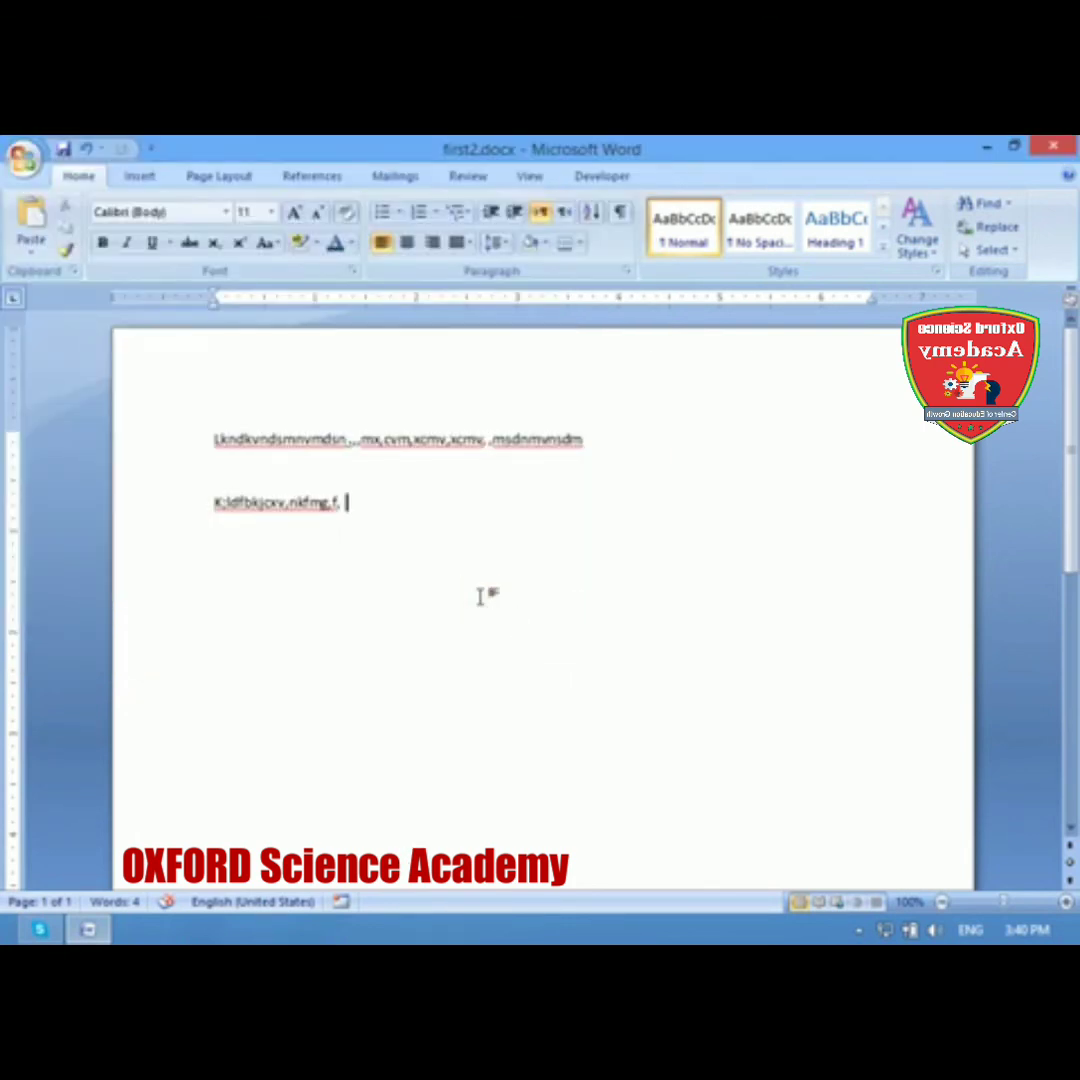
click(24, 170)
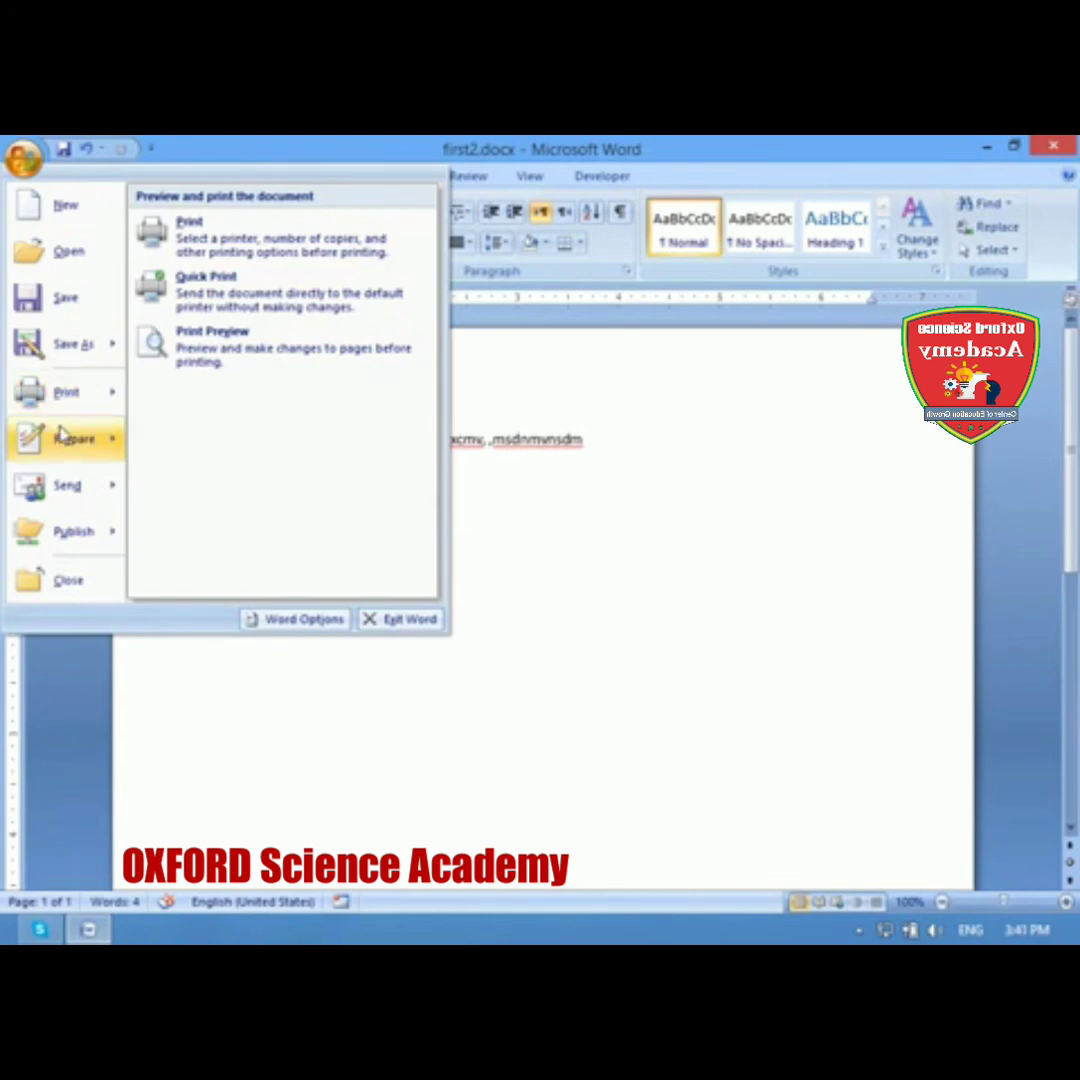
mouse_move(66, 486)
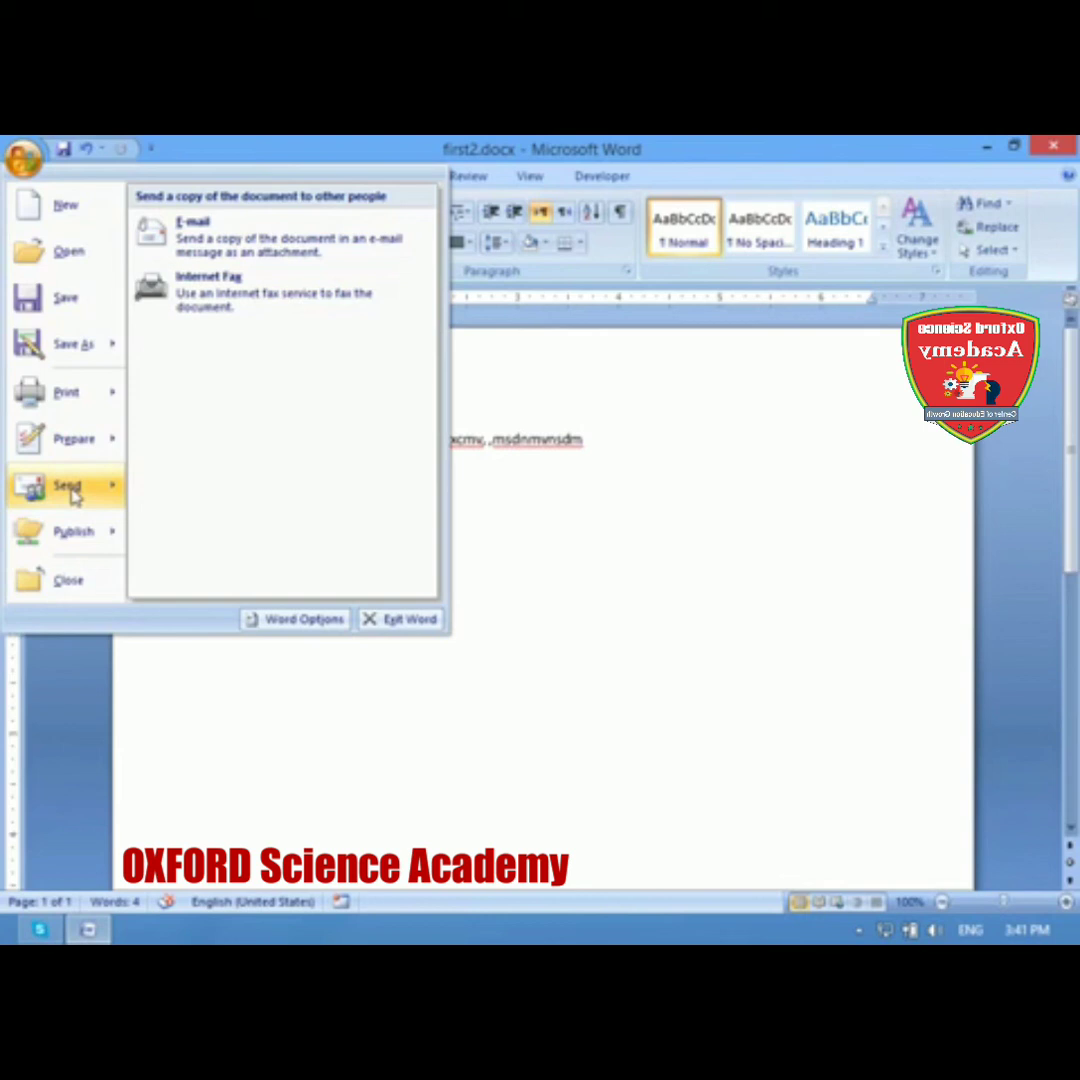
click(596, 366)
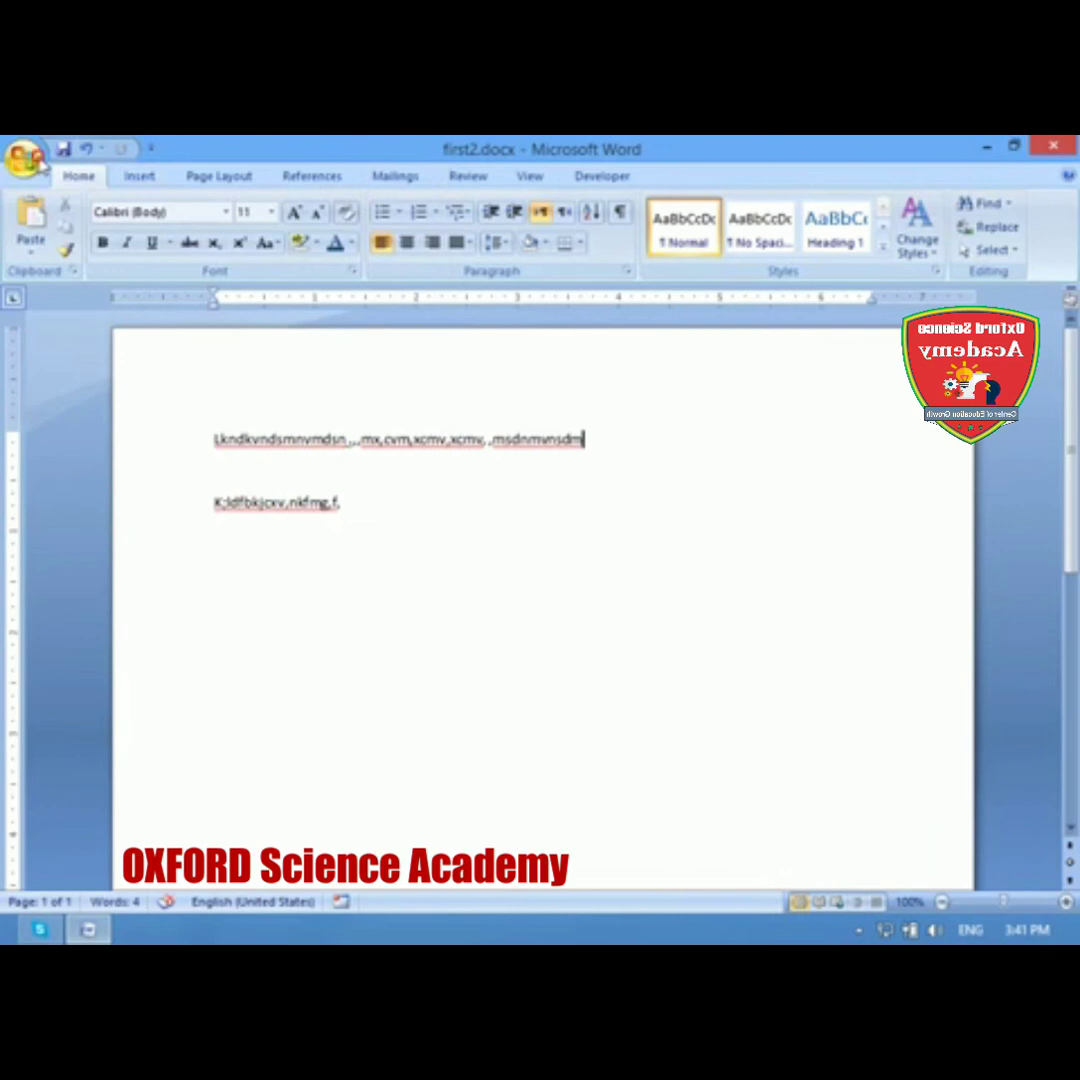
click(22, 155)
click(688, 390)
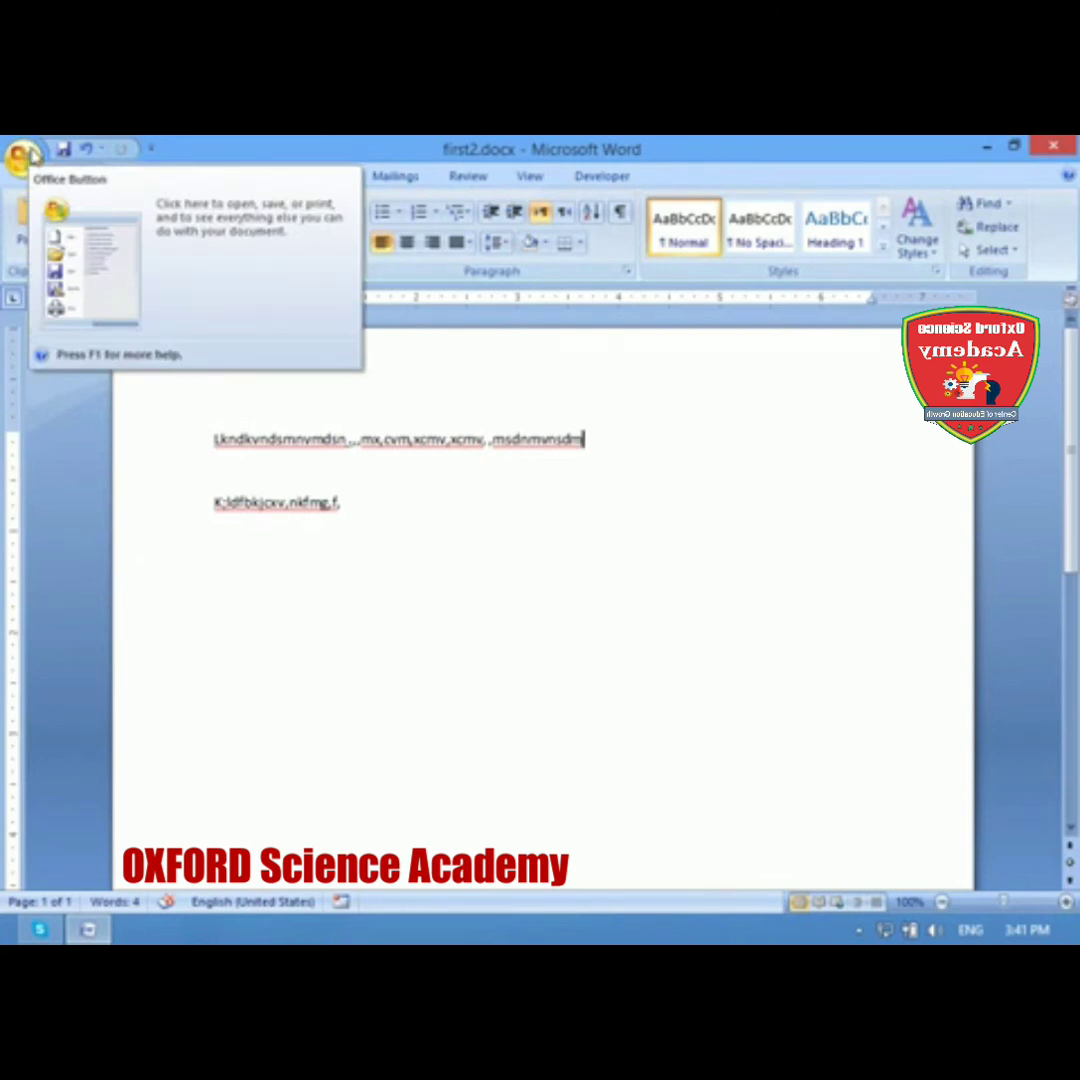
click(24, 157)
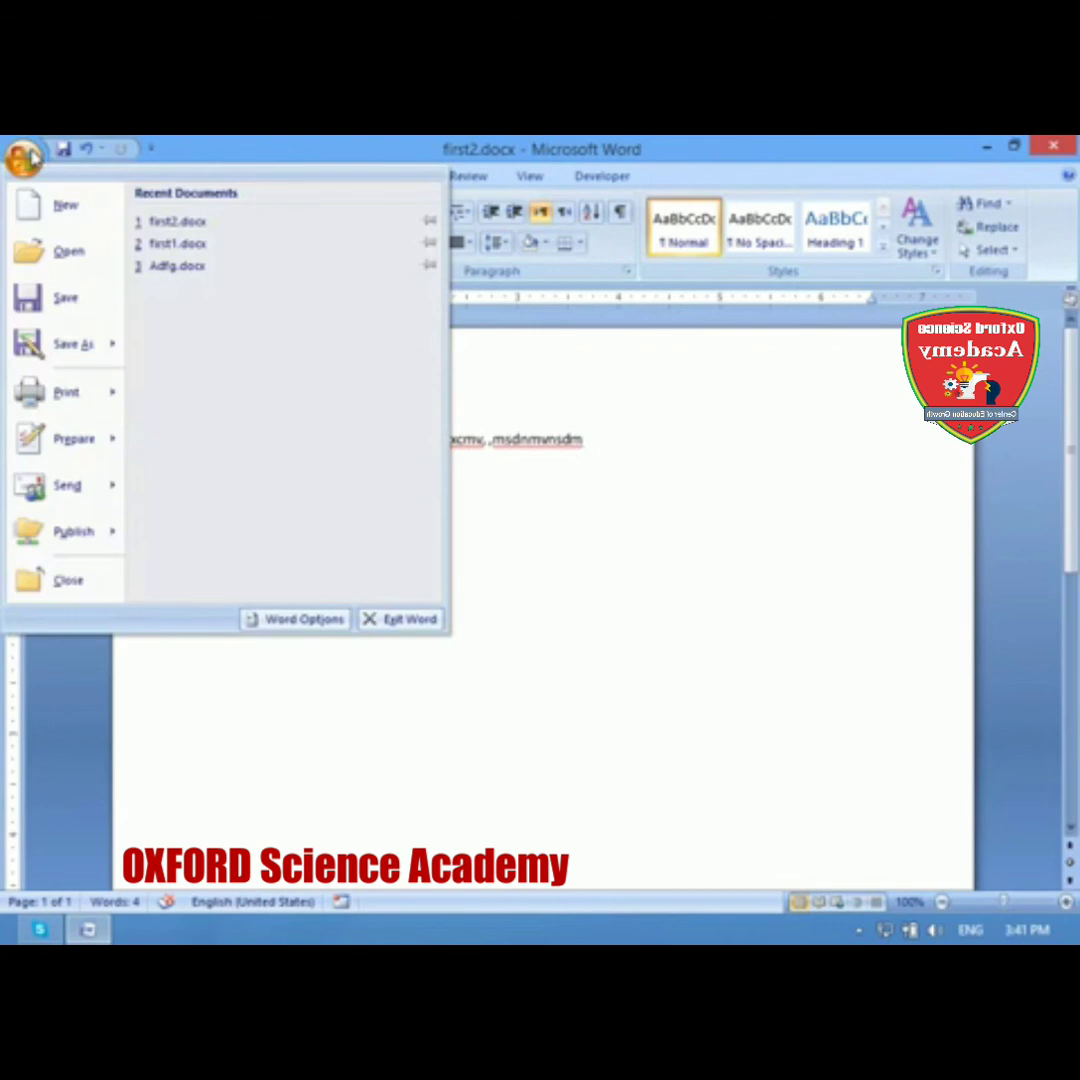
click(600, 545)
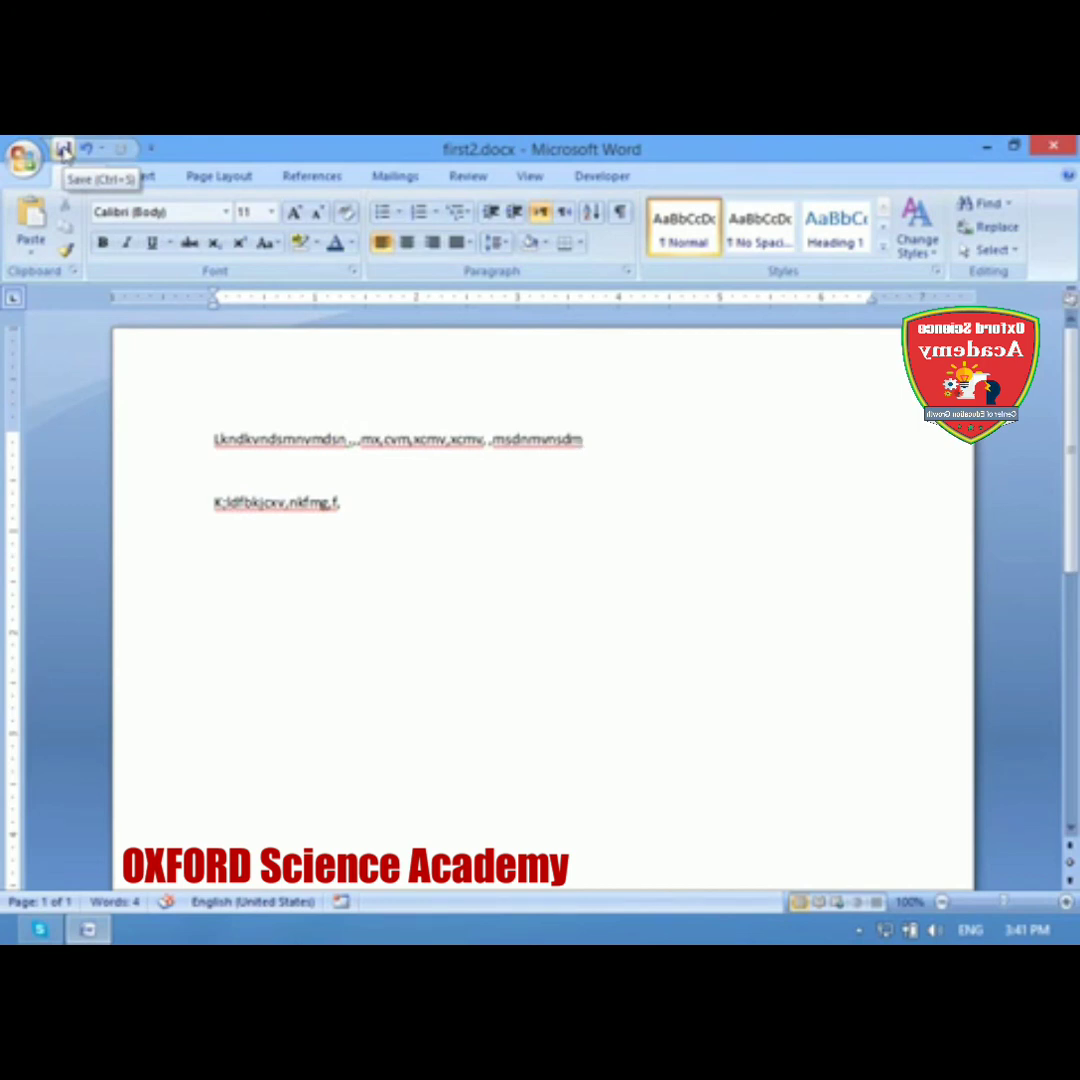
click(22, 157)
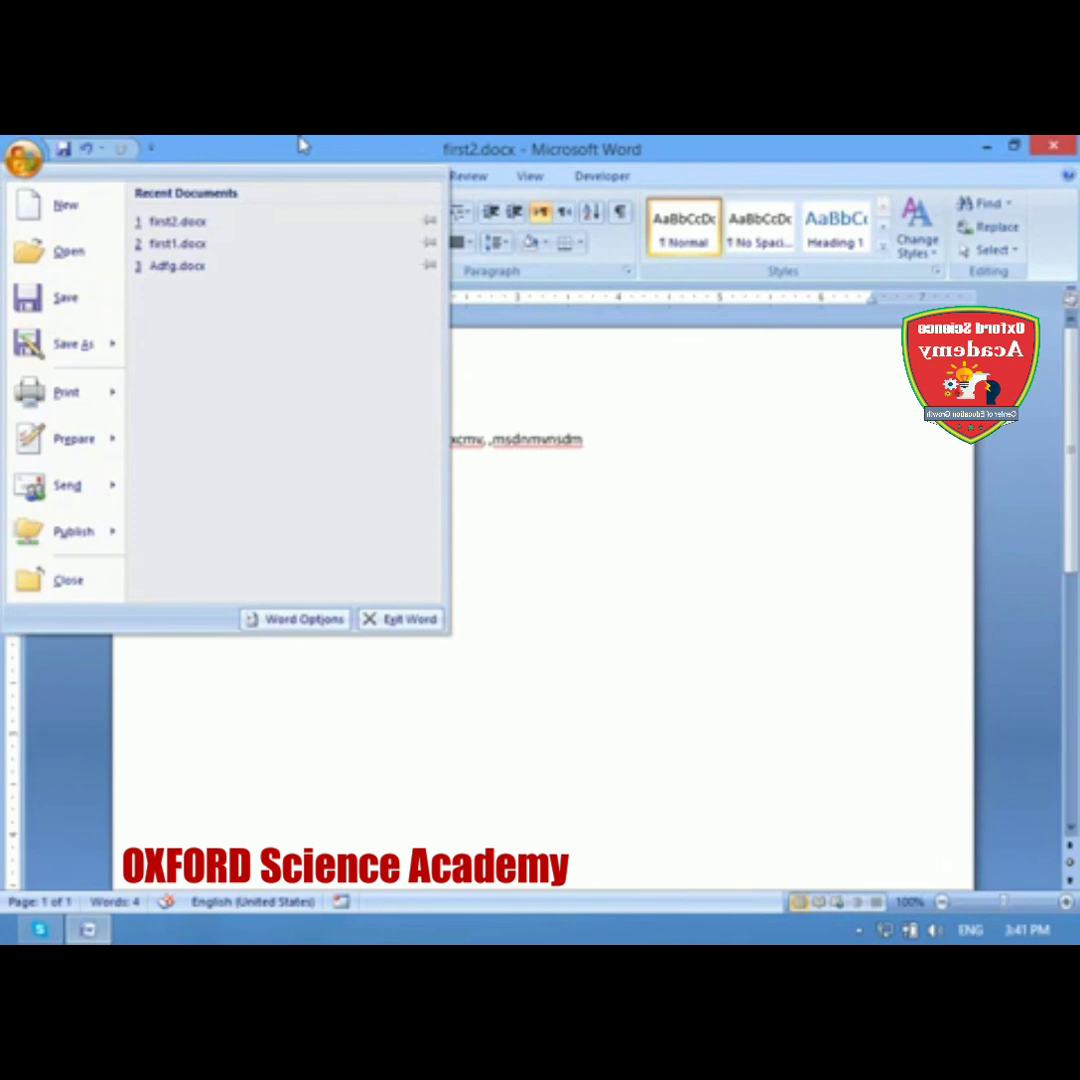
click(303, 146)
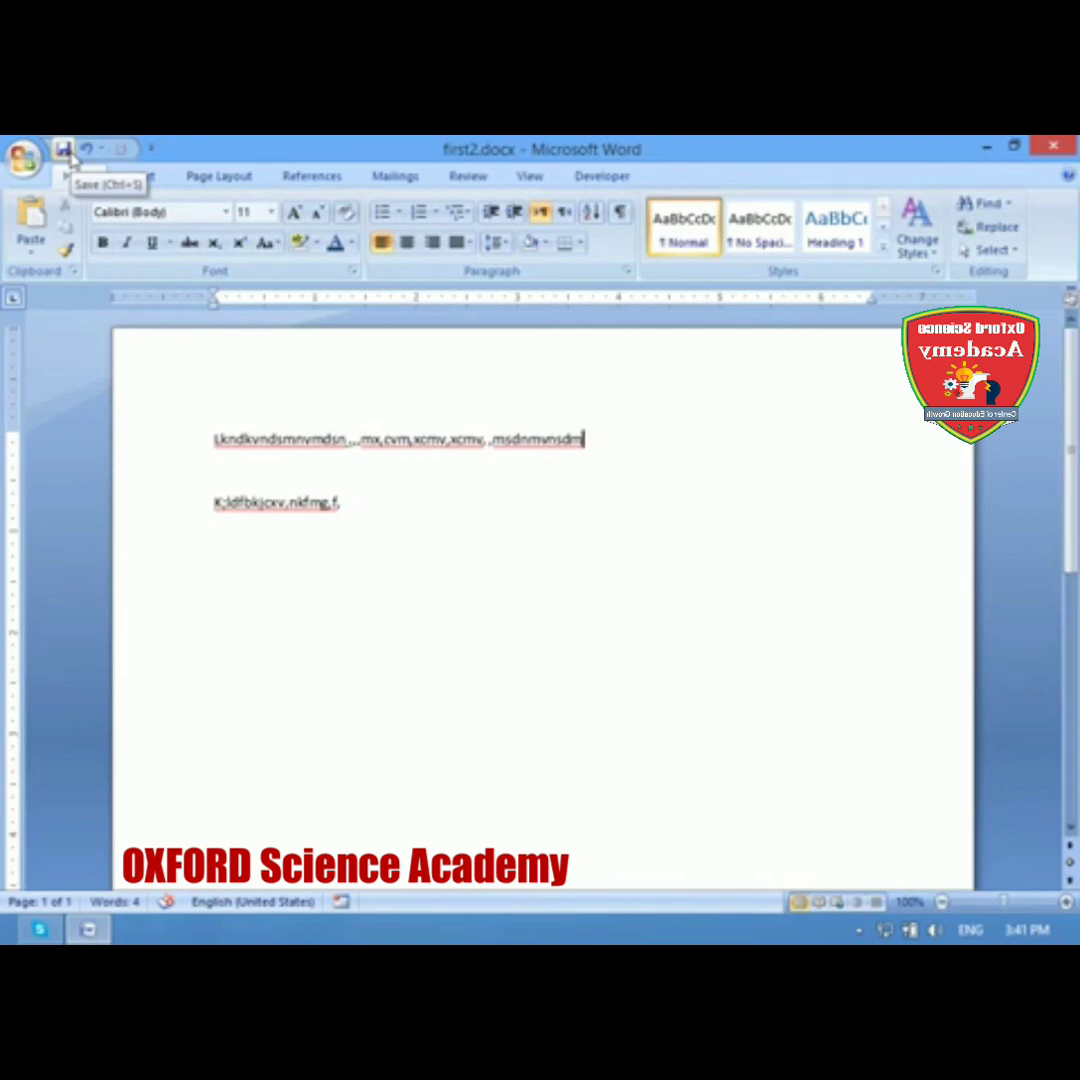
click(70, 155)
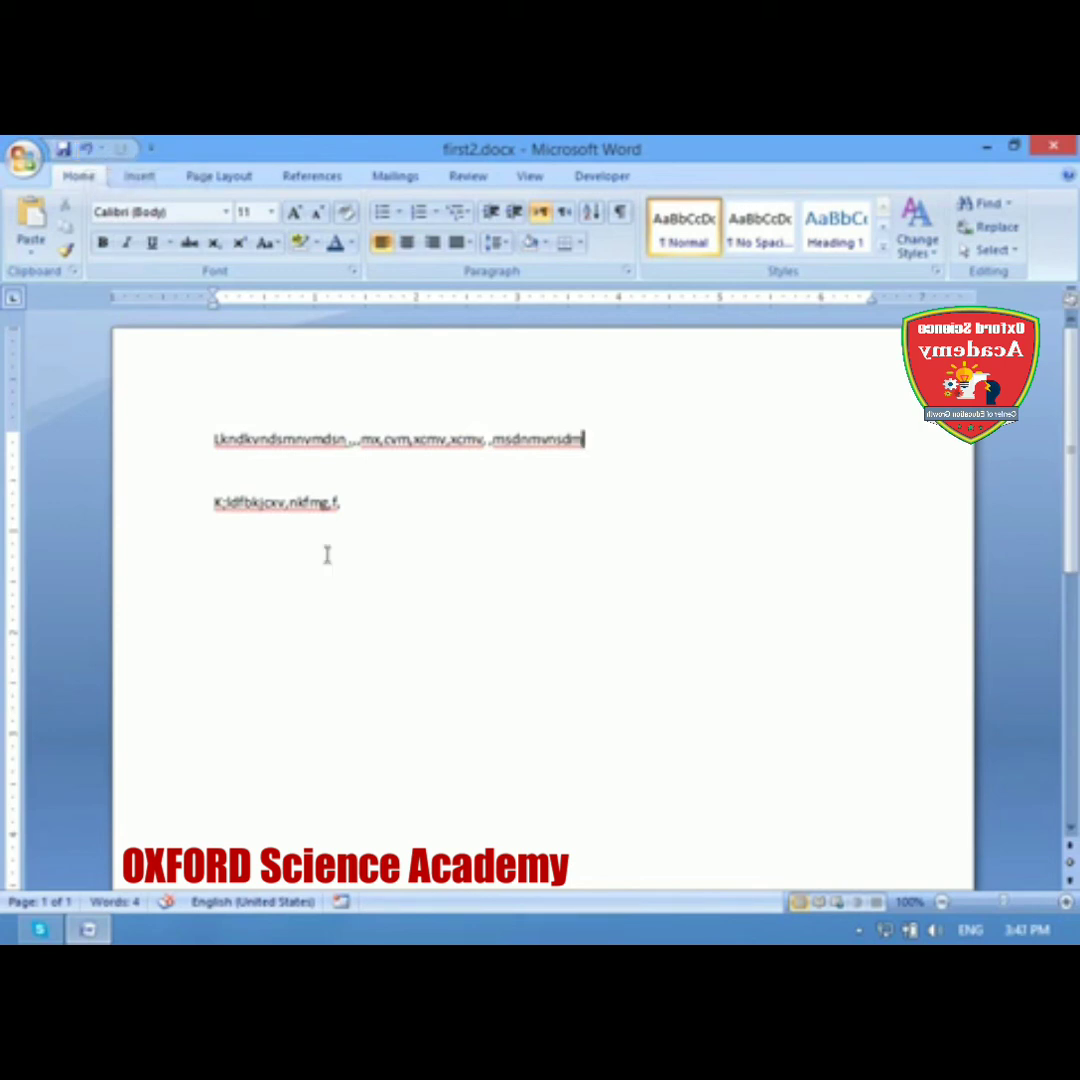
Step: Replace all text with the line 'jfgnmdngmdfngmndfmgn' followed by short lines 'dfg f g fd g fd dg'
drag(583, 440, 213, 445)
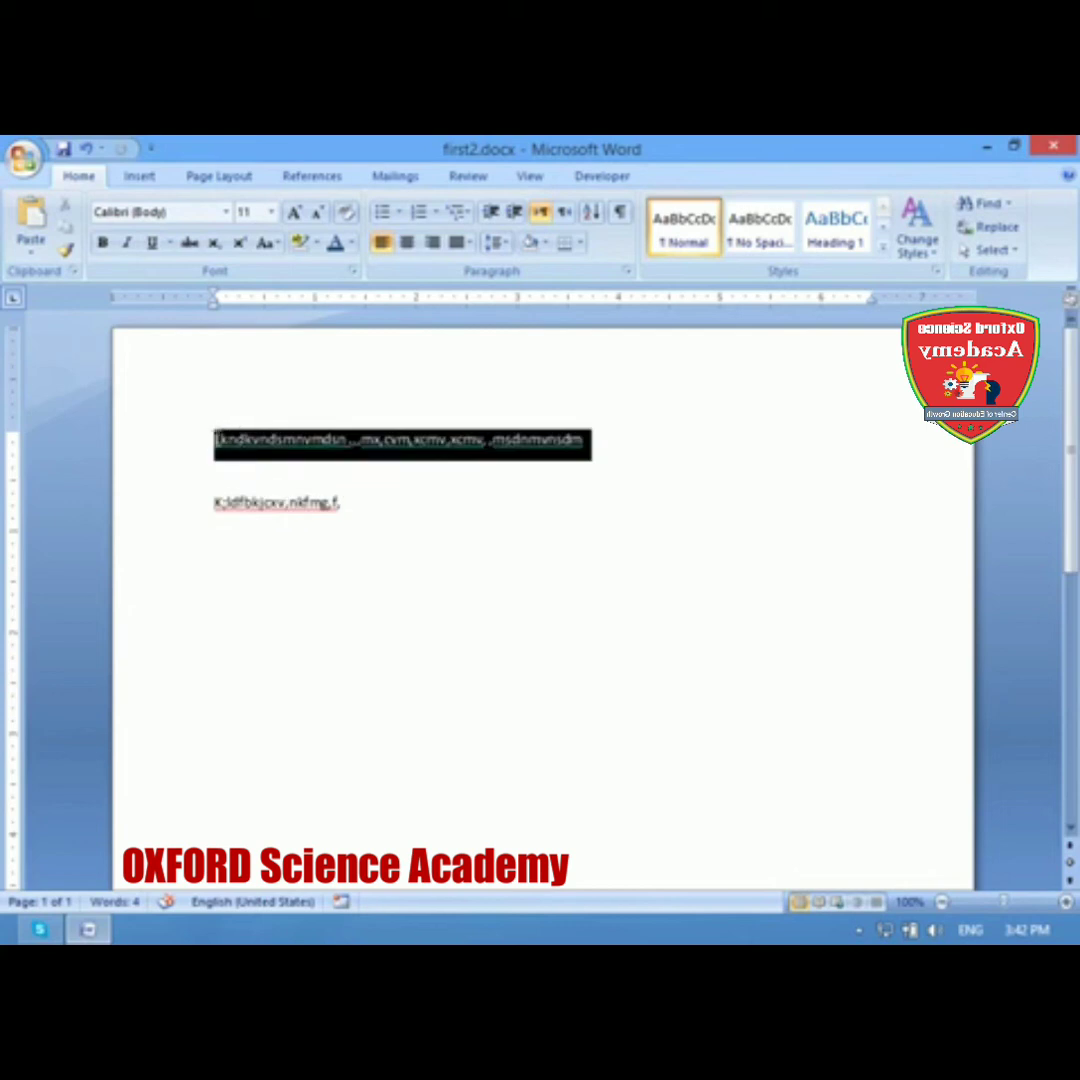
key(ctrl+a)
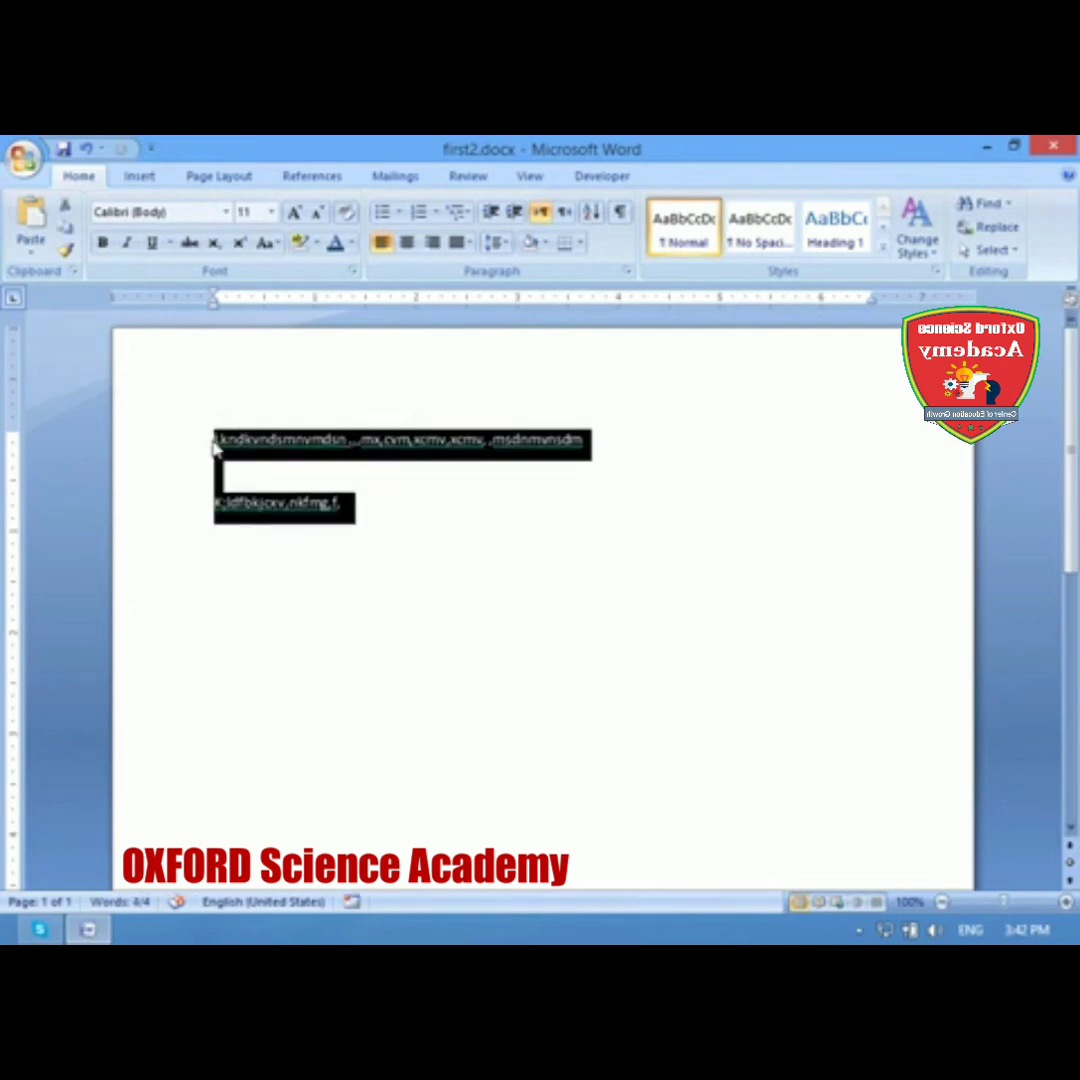
key(Delete)
text(jfgnmdngmdfngmndfmgn)
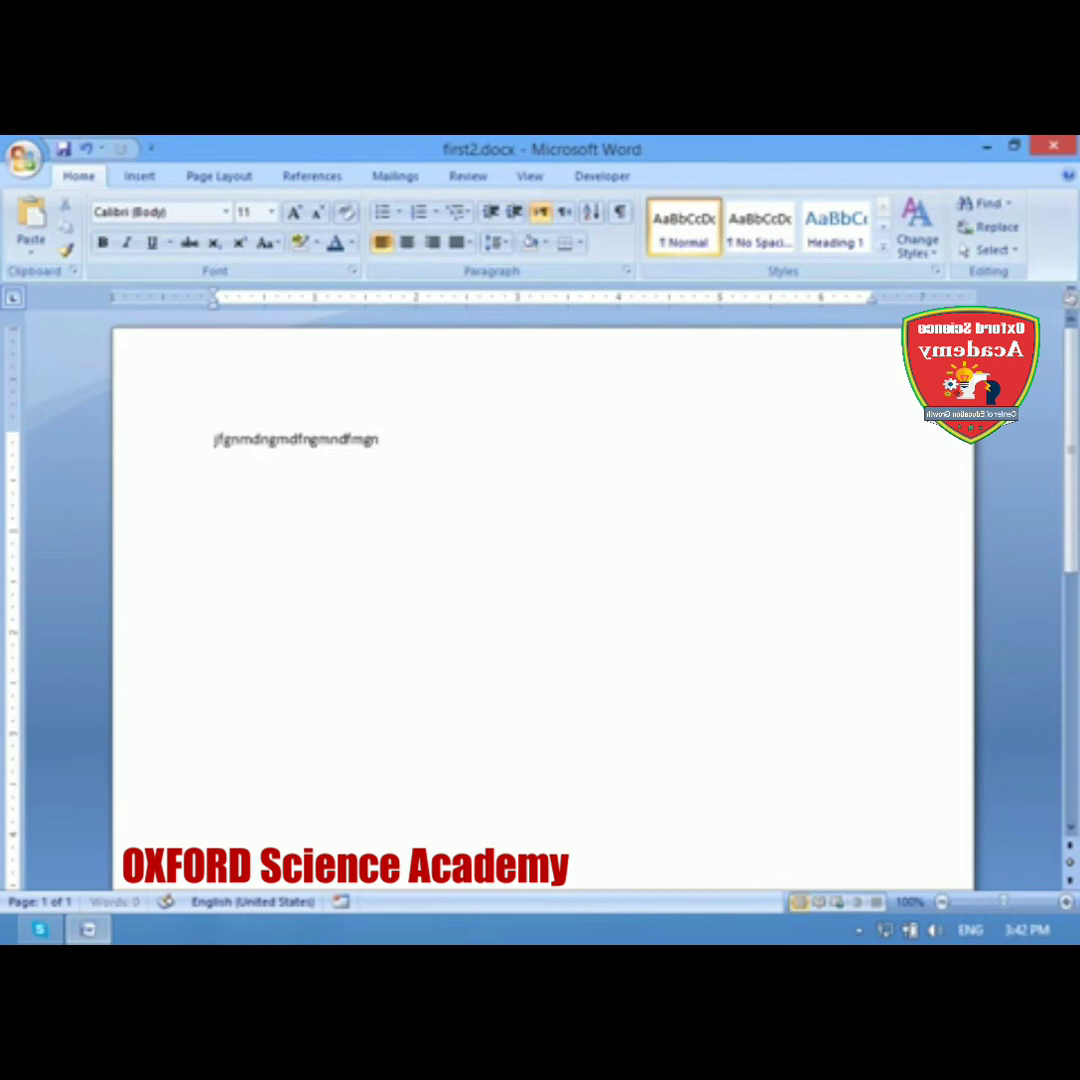
key(Return)
key(Return)
key(Return)
text(dfg f g fd g)
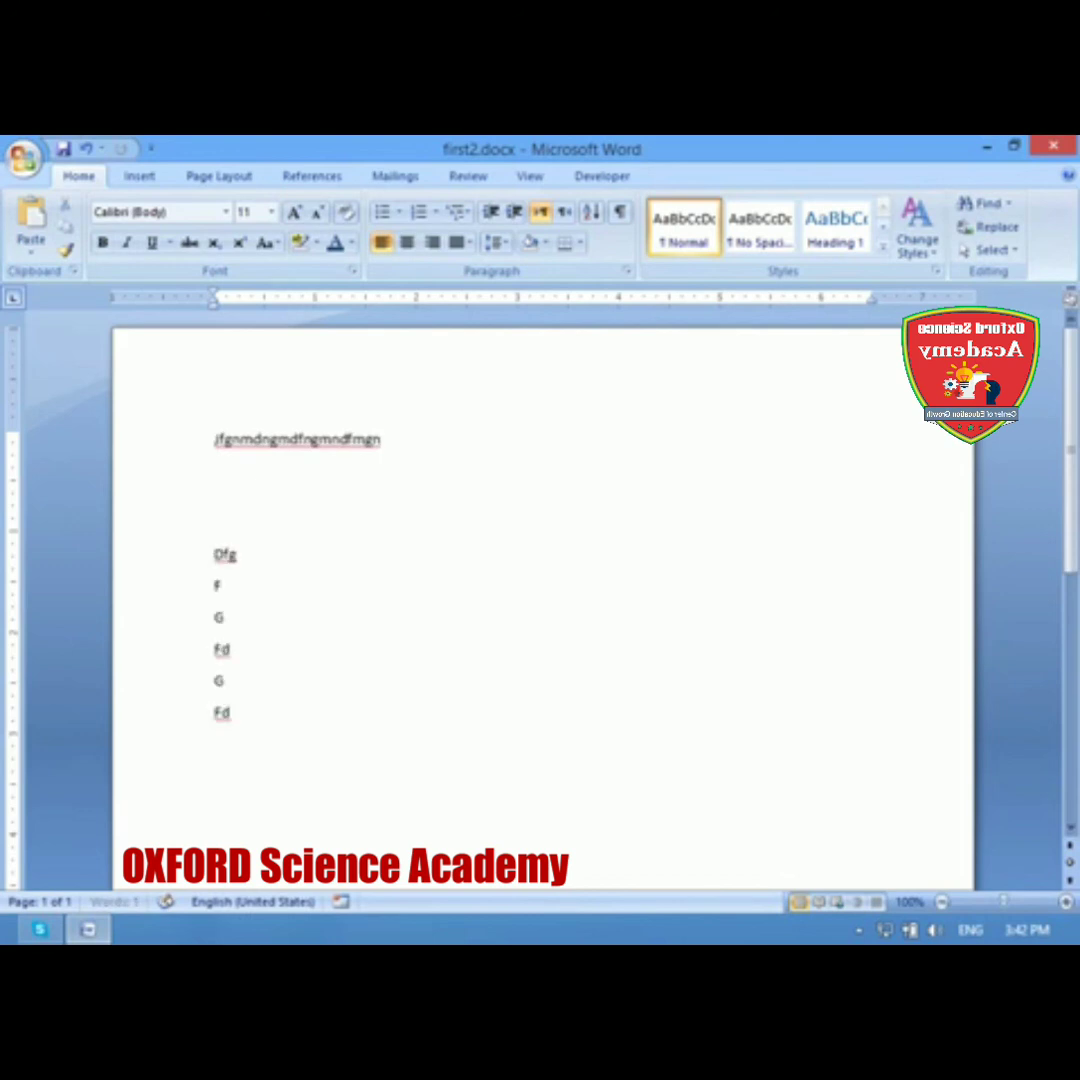
text( fd dg)
key(Return)
Step: Undo twice back to an empty page, then redo three times to restore the lines
key(ctrl+z)
key(ctrl+z)
key(ctrl+z)
key(ctrl+z)
key(ctrl+z)
key(ctrl+z)
key(ctrl+z)
key(ctrl+z)
key(ctrl+z)
key(ctrl+z)
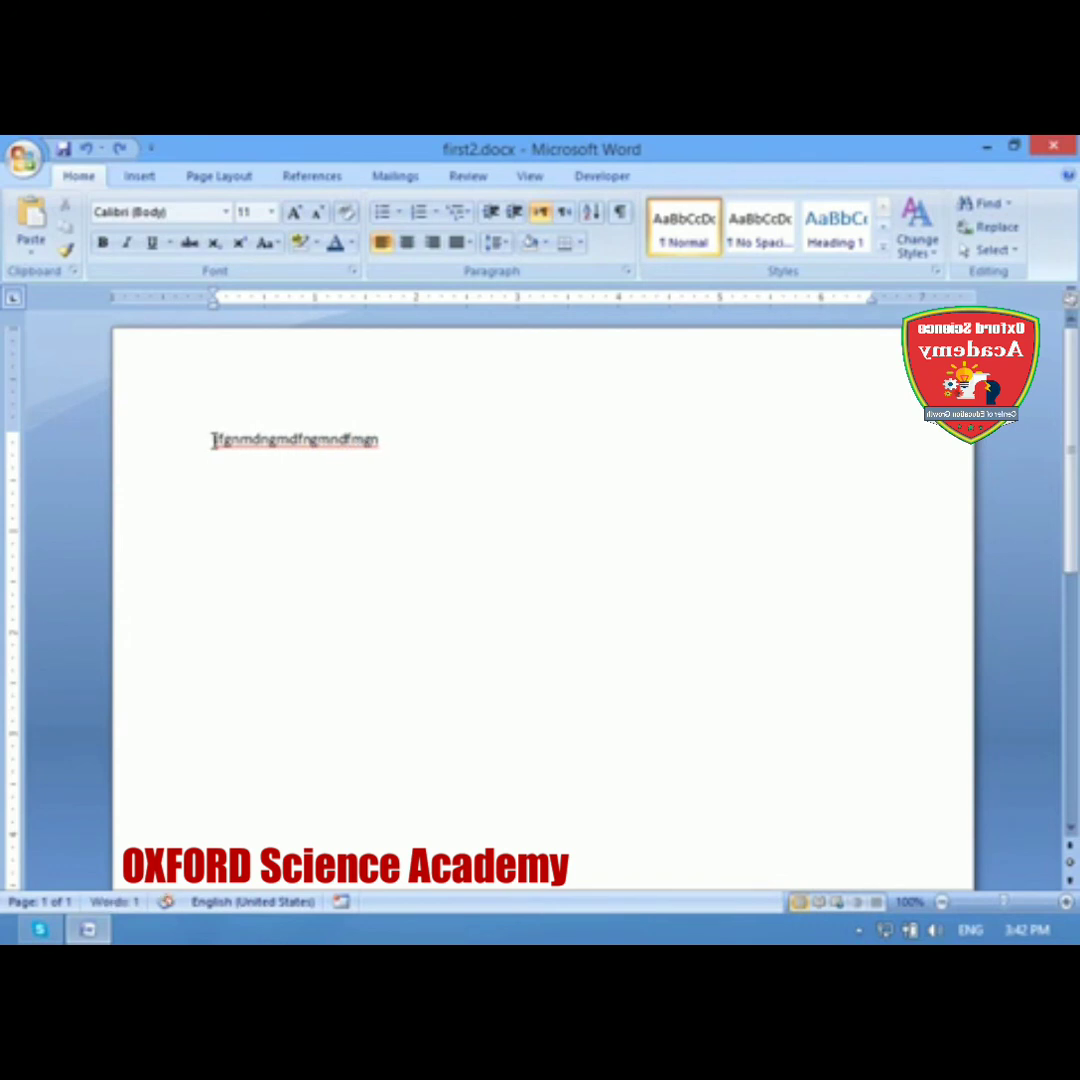
key(ctrl+z)
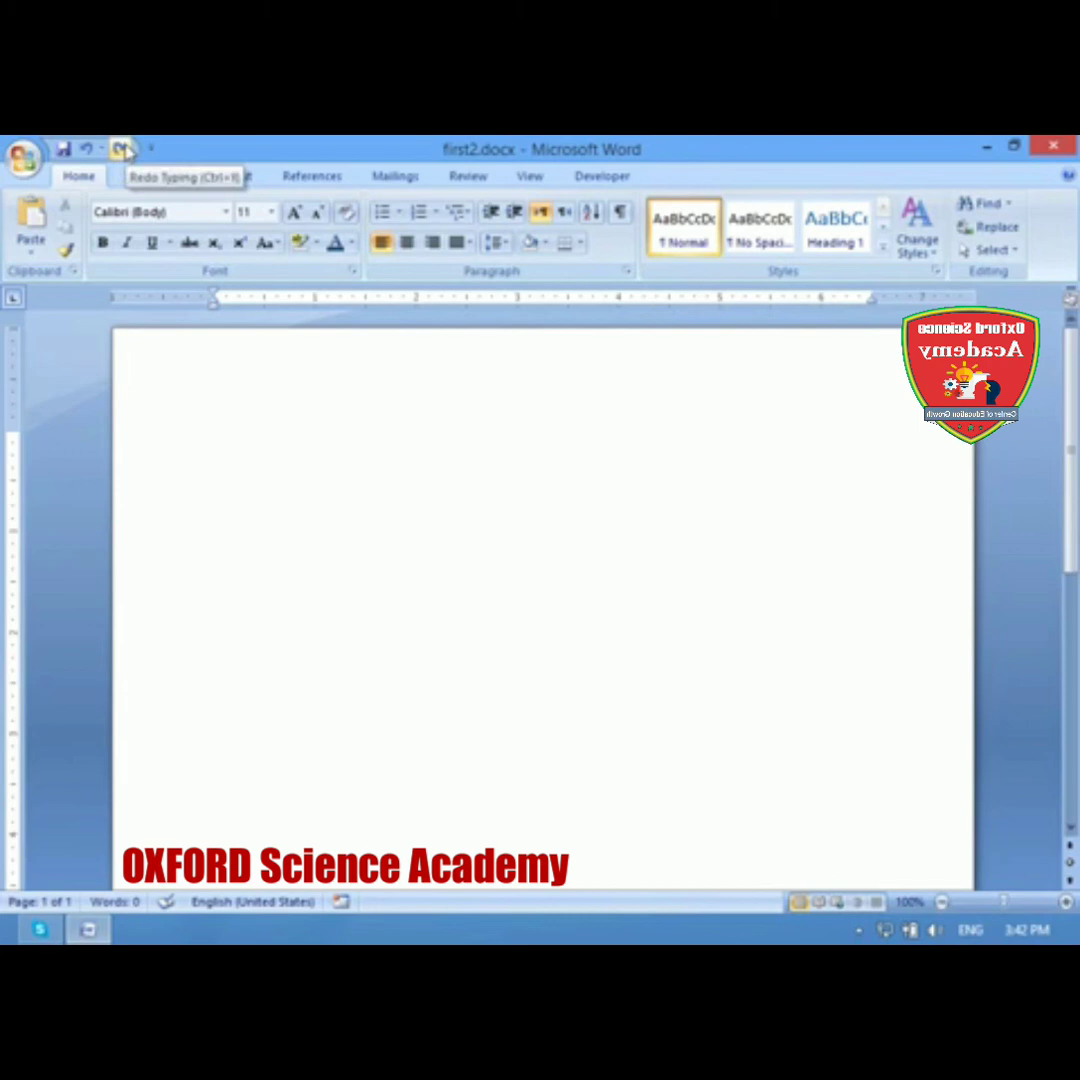
key(ctrl+y)
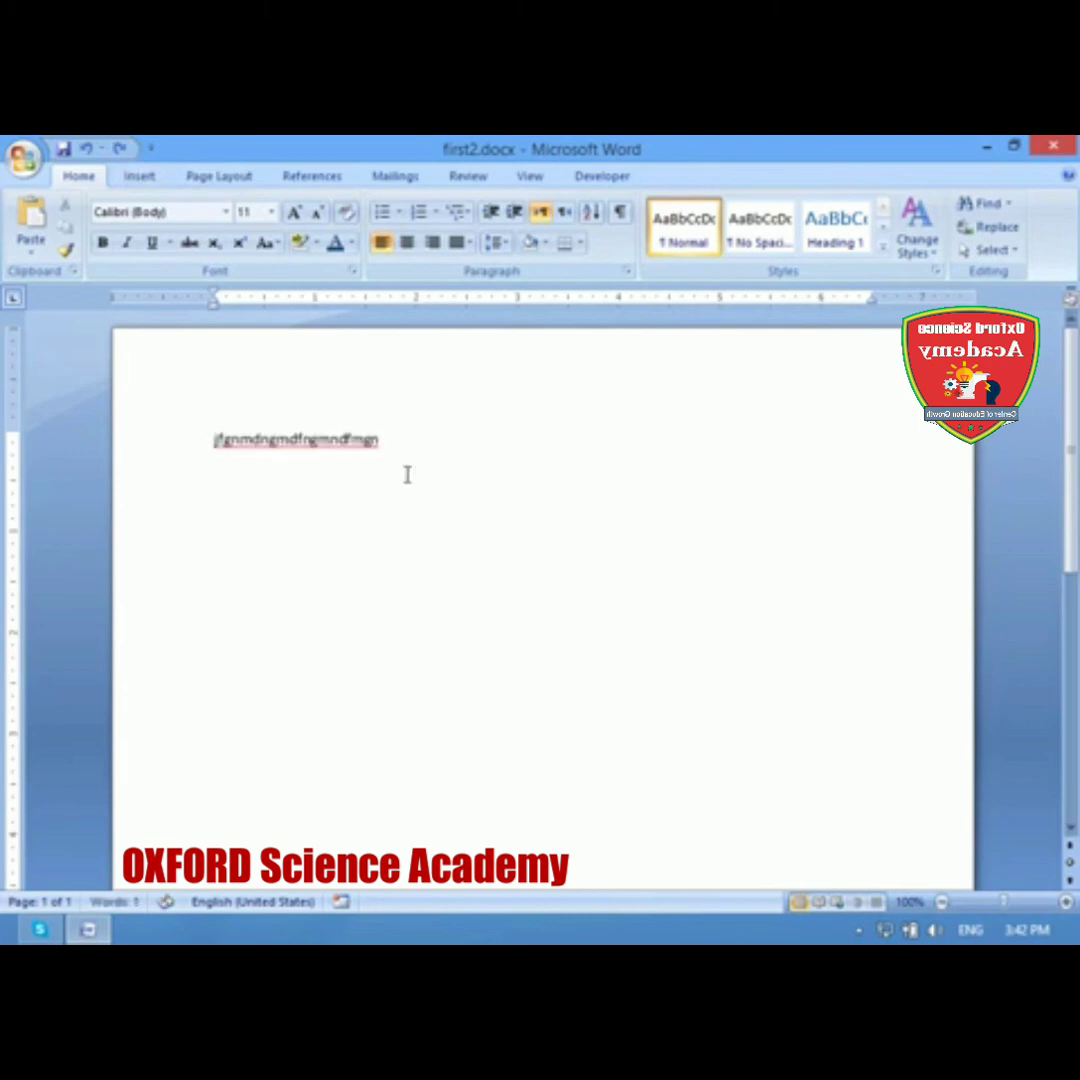
key(ctrl+y)
key(ctrl+y)
key(ctrl+y)
key(ctrl+y)
key(ctrl+y)
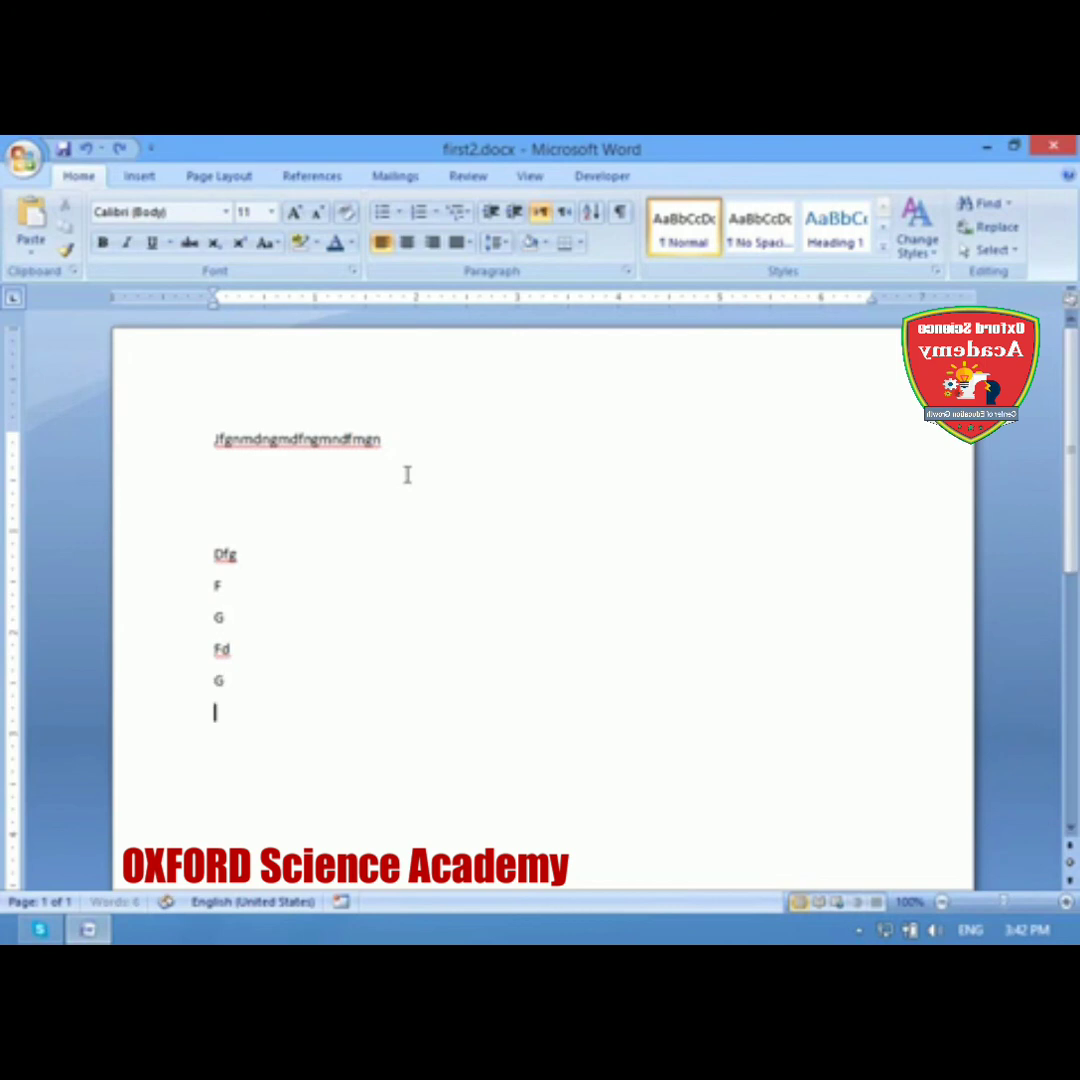
key(ctrl+y)
key(ctrl+y)
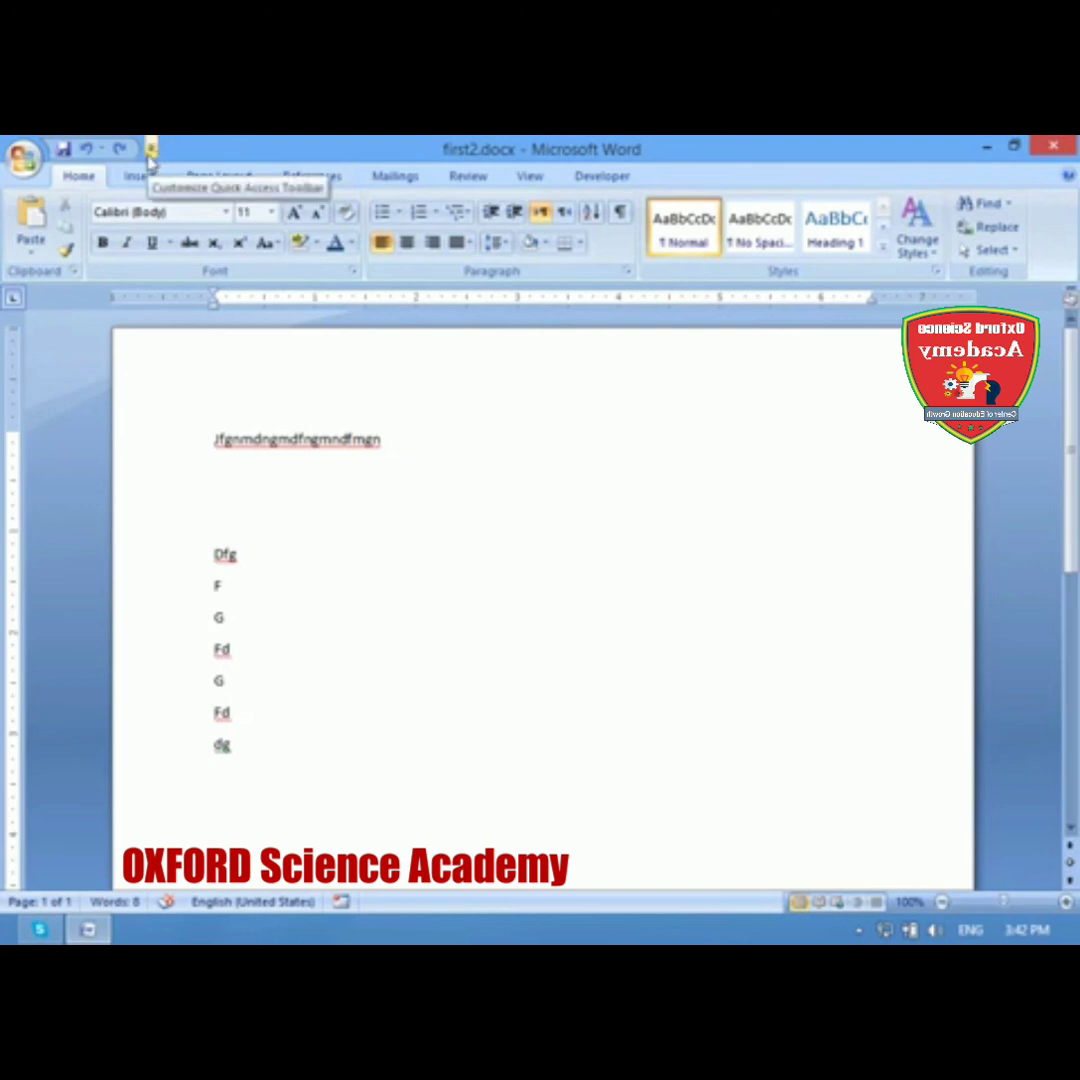
Step: Add Open and New to the Quick Access Toolbar, testing the new Open button once
click(103, 149)
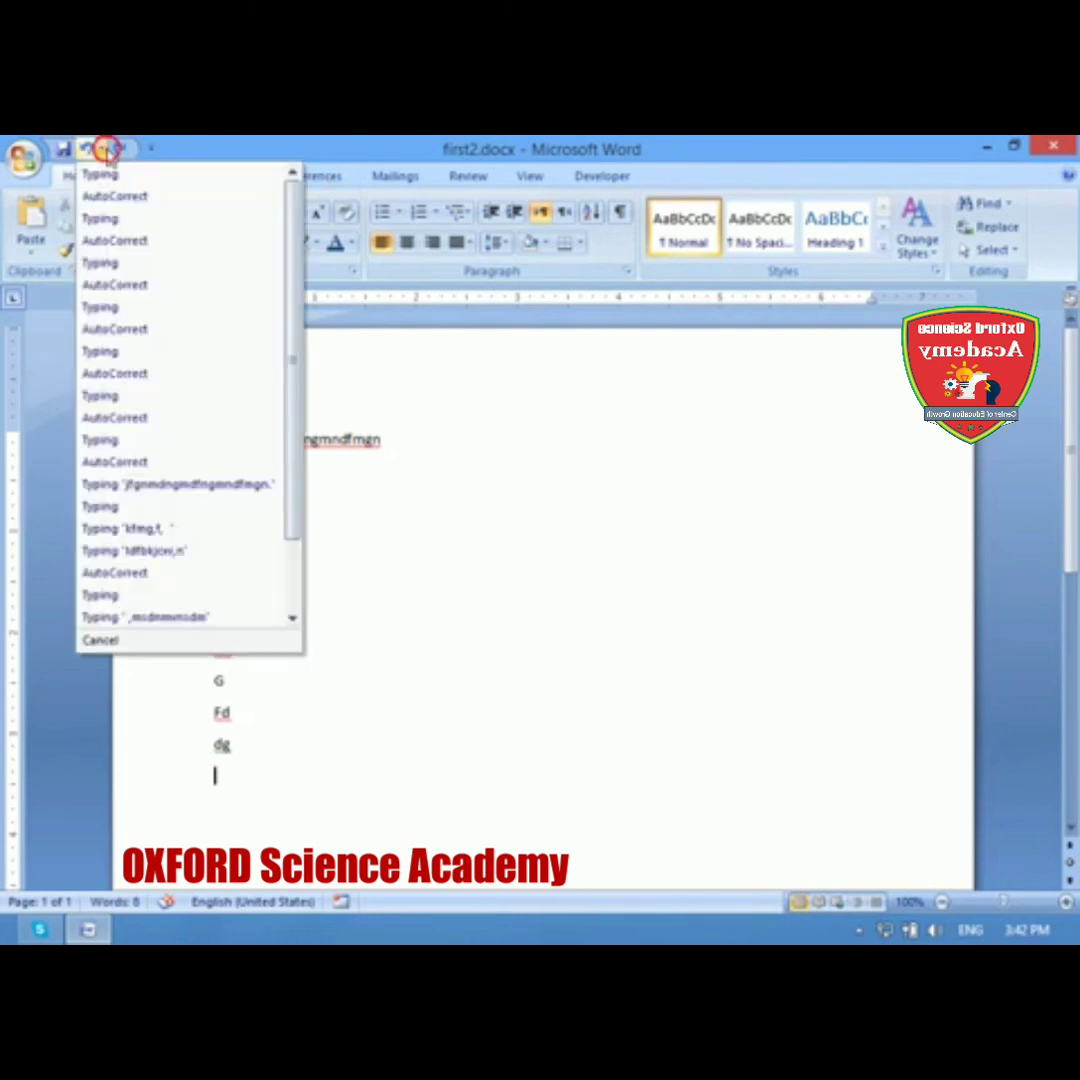
click(272, 142)
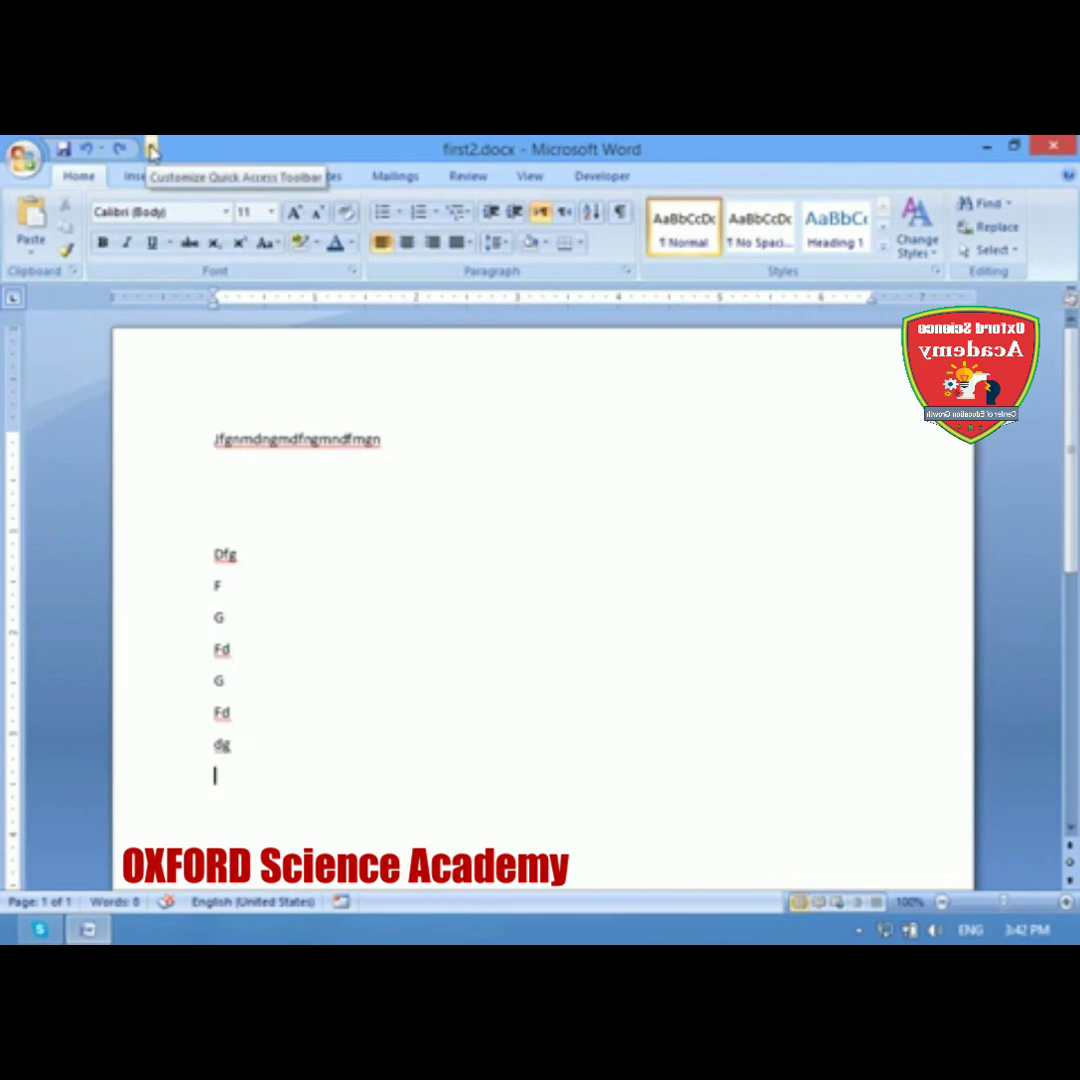
click(152, 150)
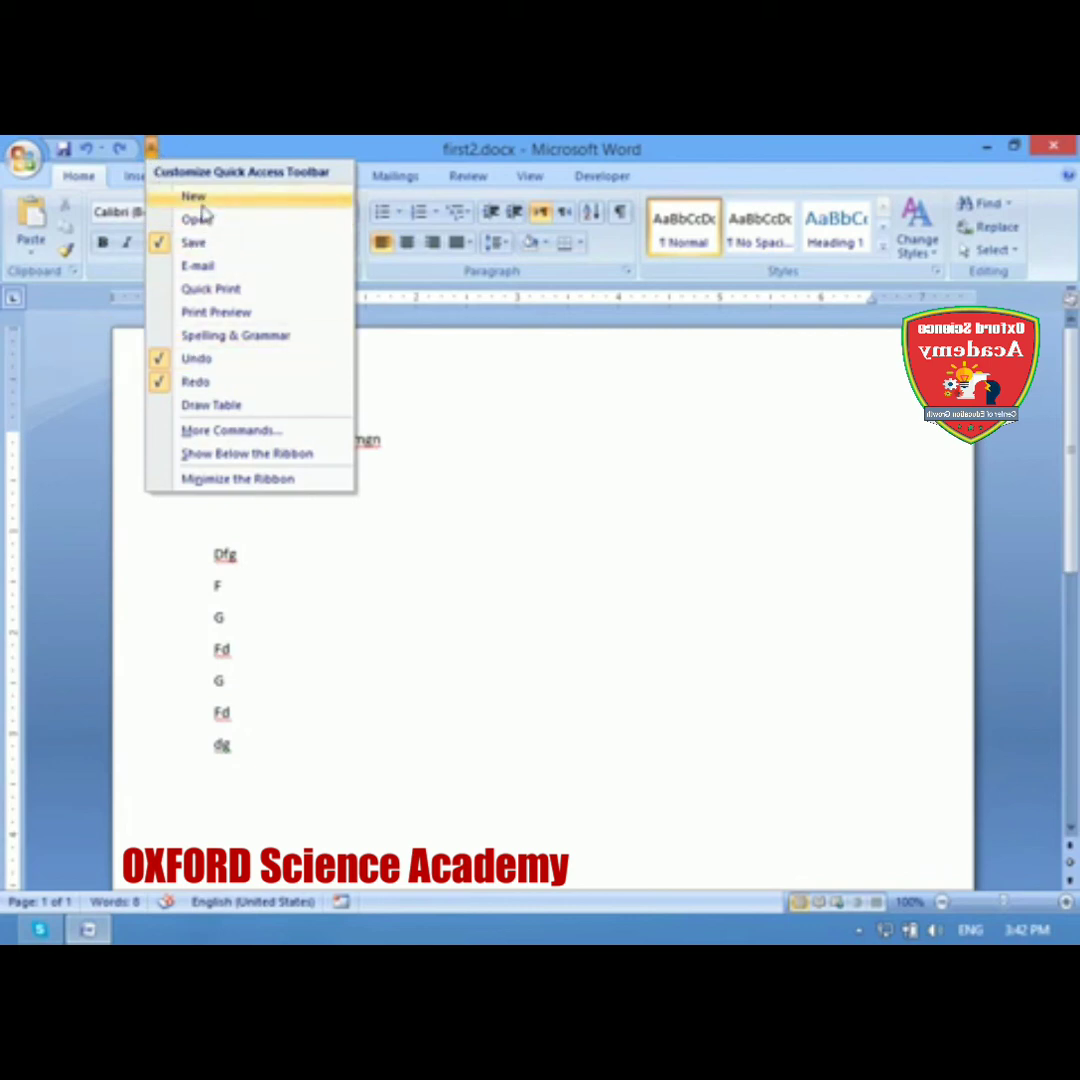
click(198, 219)
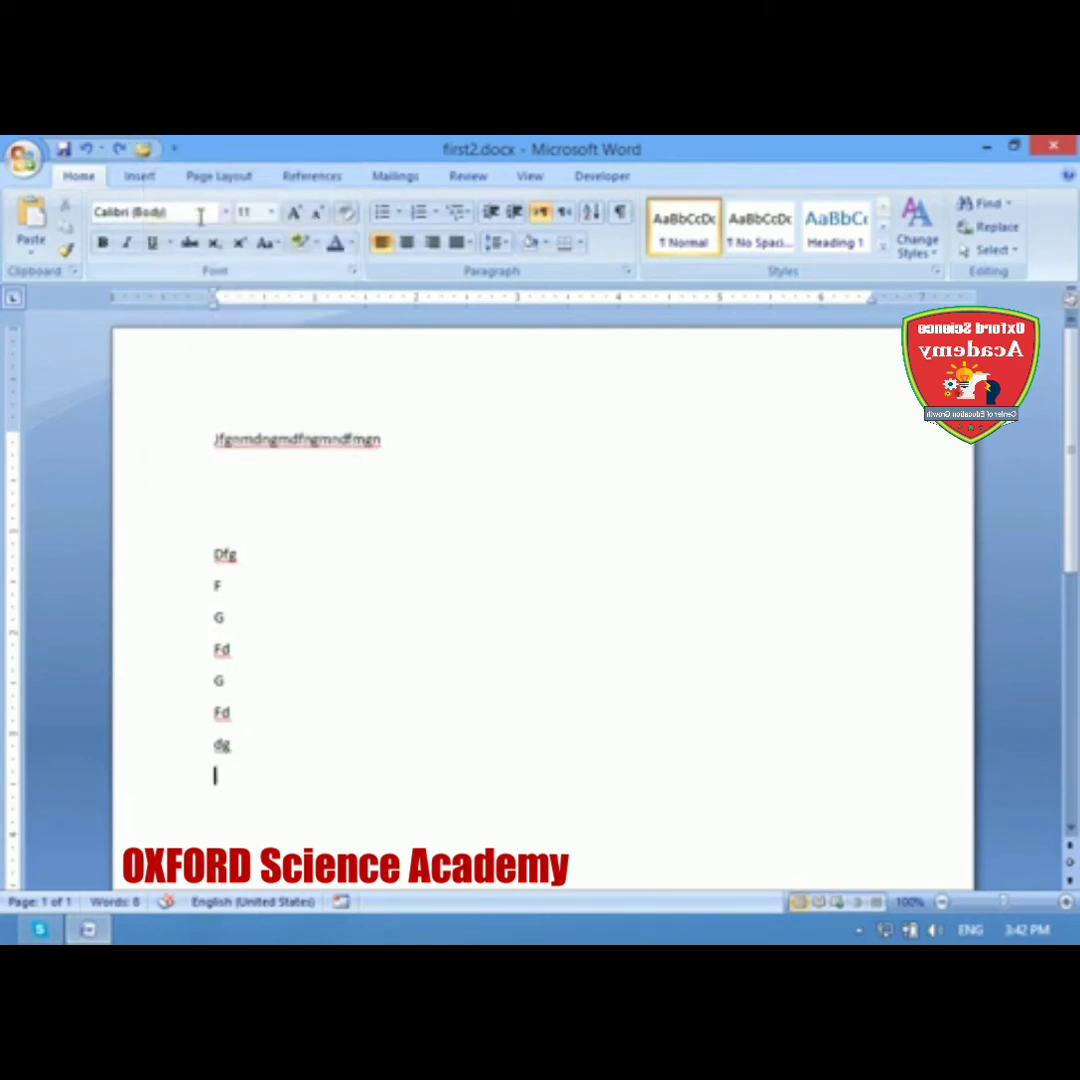
click(143, 149)
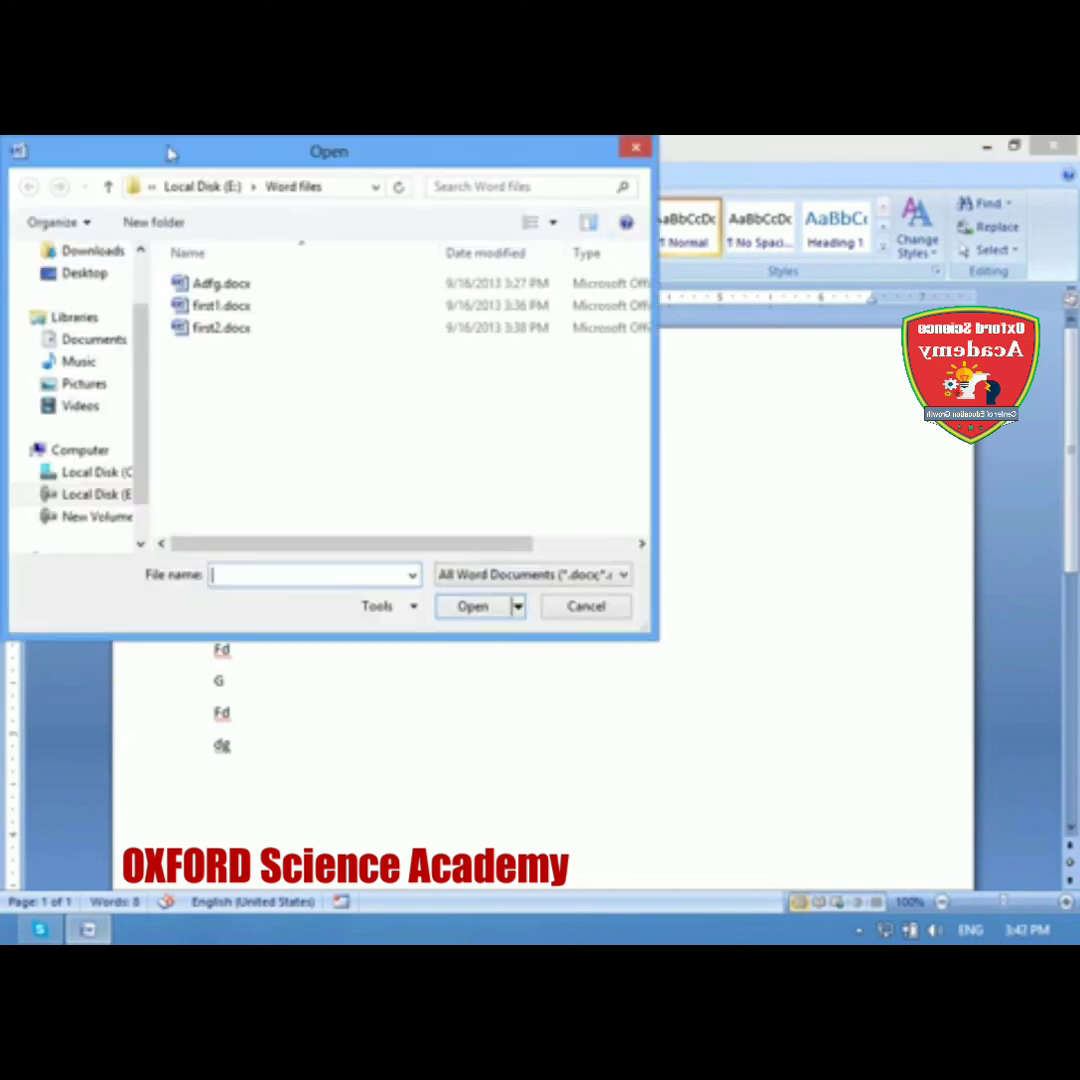
click(635, 148)
click(173, 150)
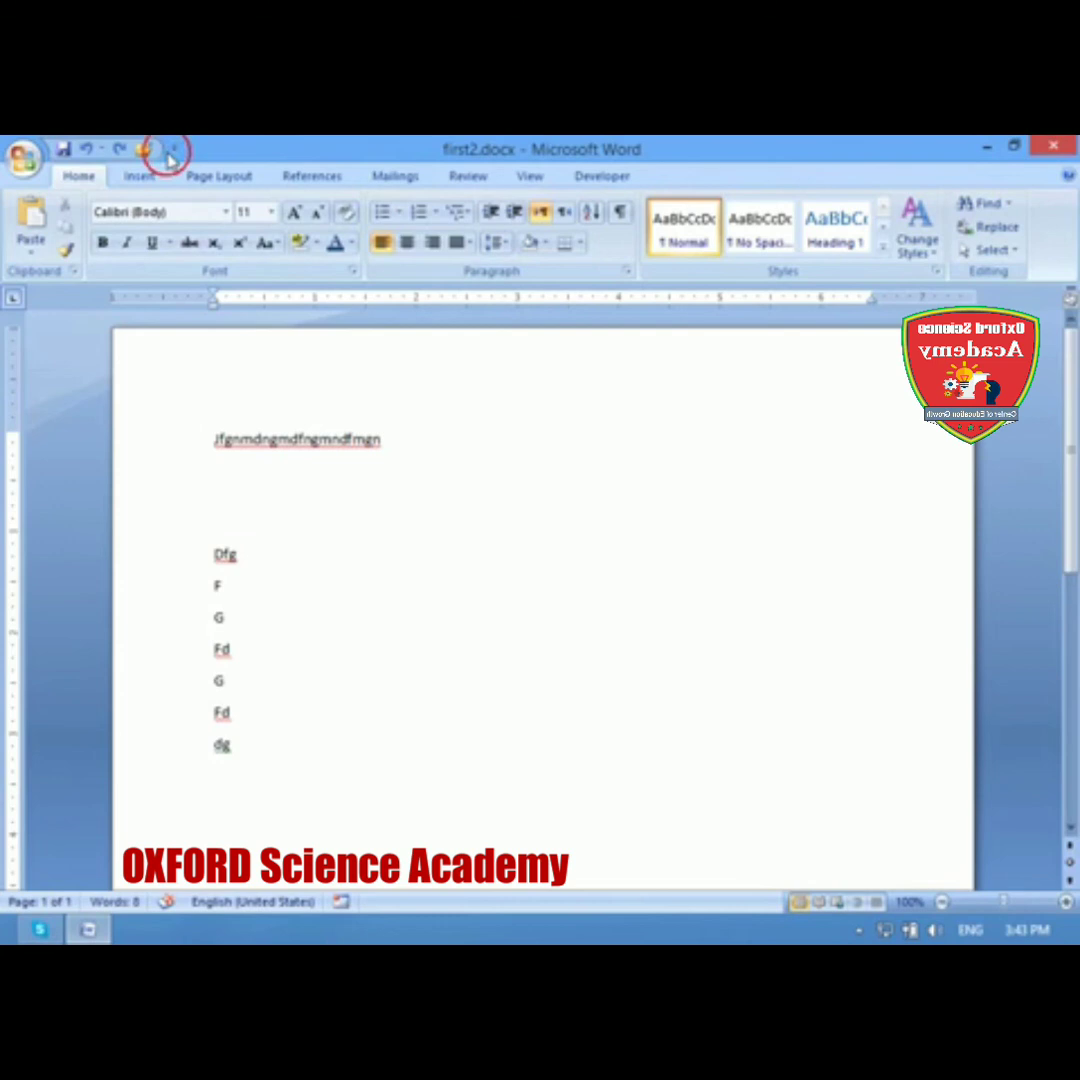
click(214, 196)
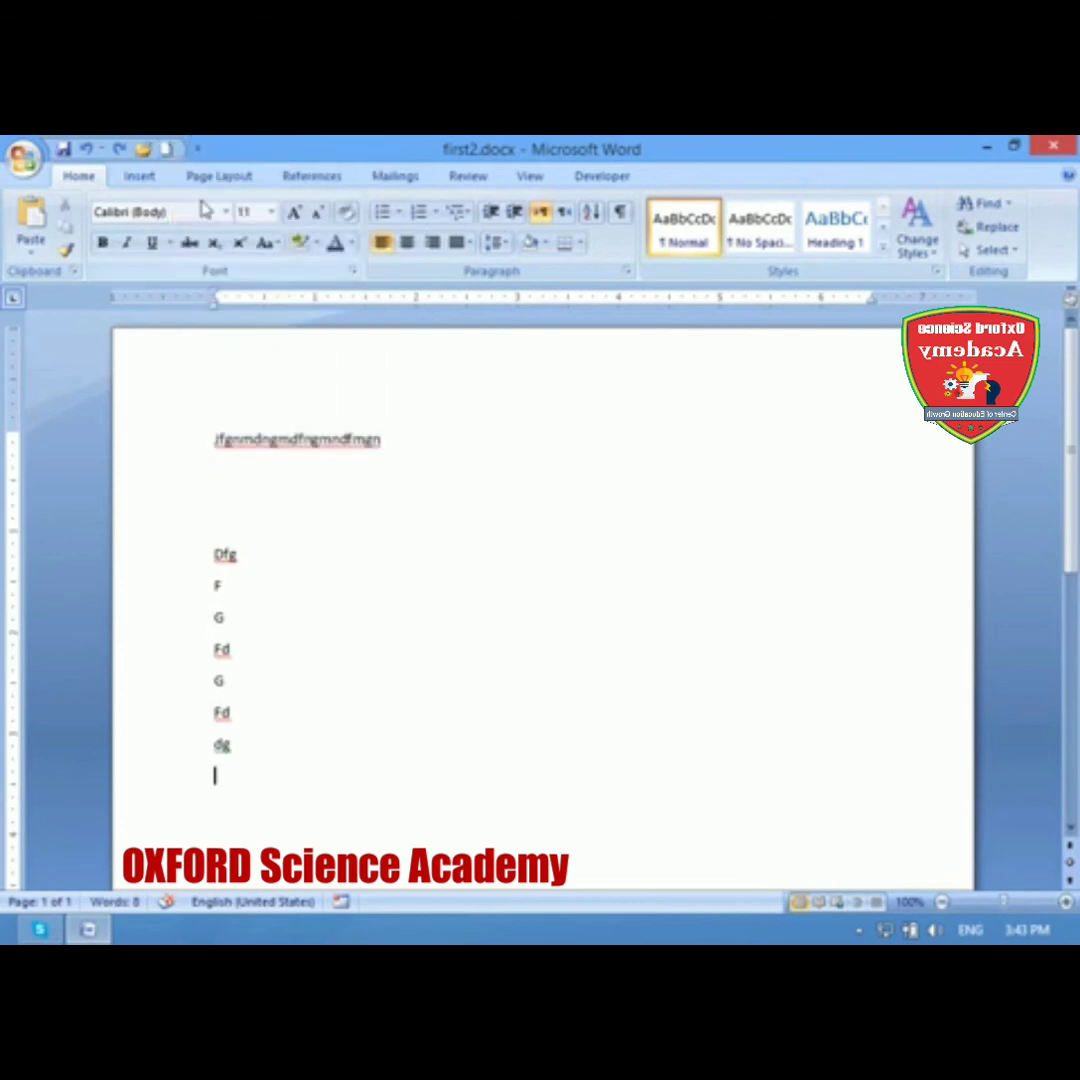
Step: Add Print Preview to the Quick Access Toolbar and try a page preview of first2.docx
click(197, 149)
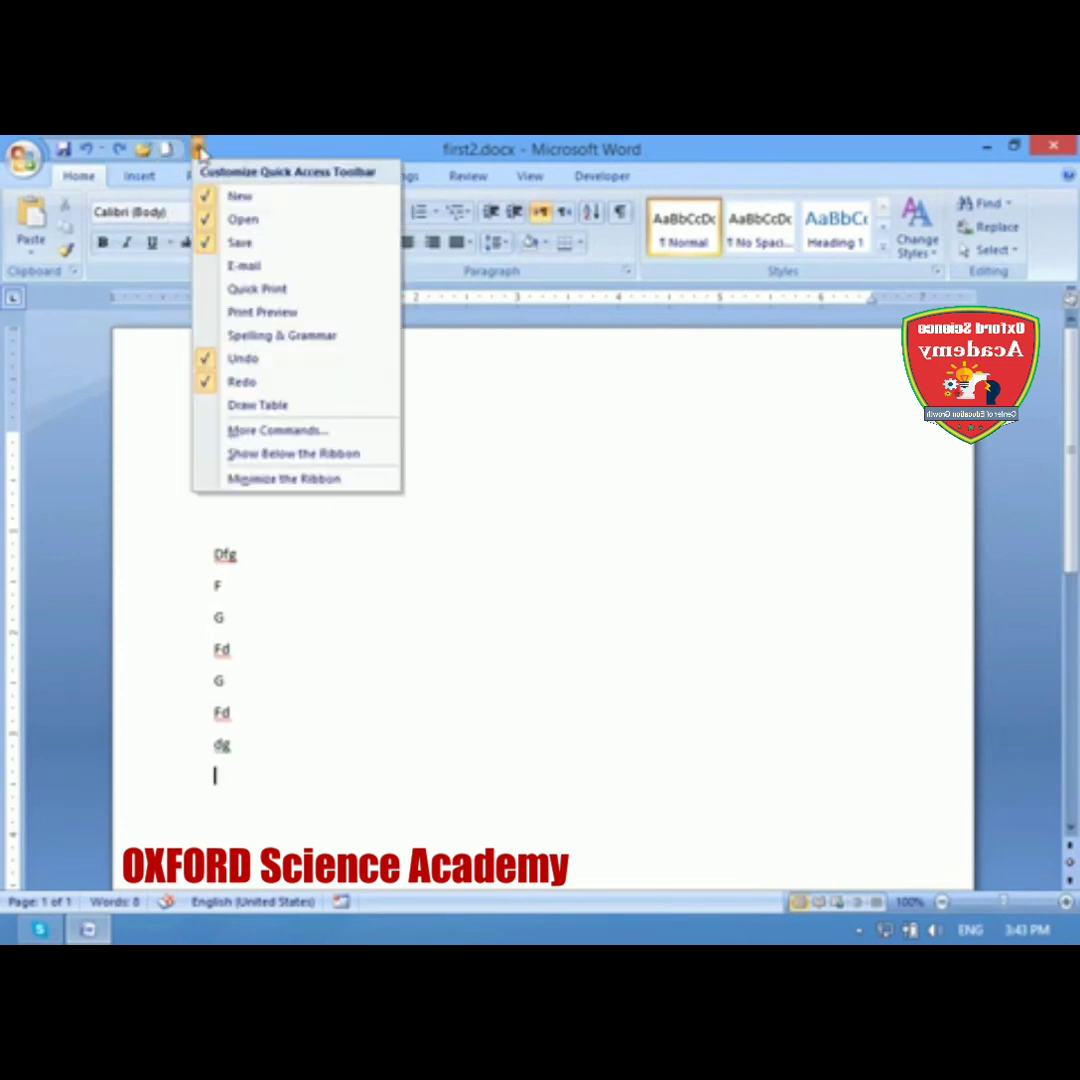
click(261, 312)
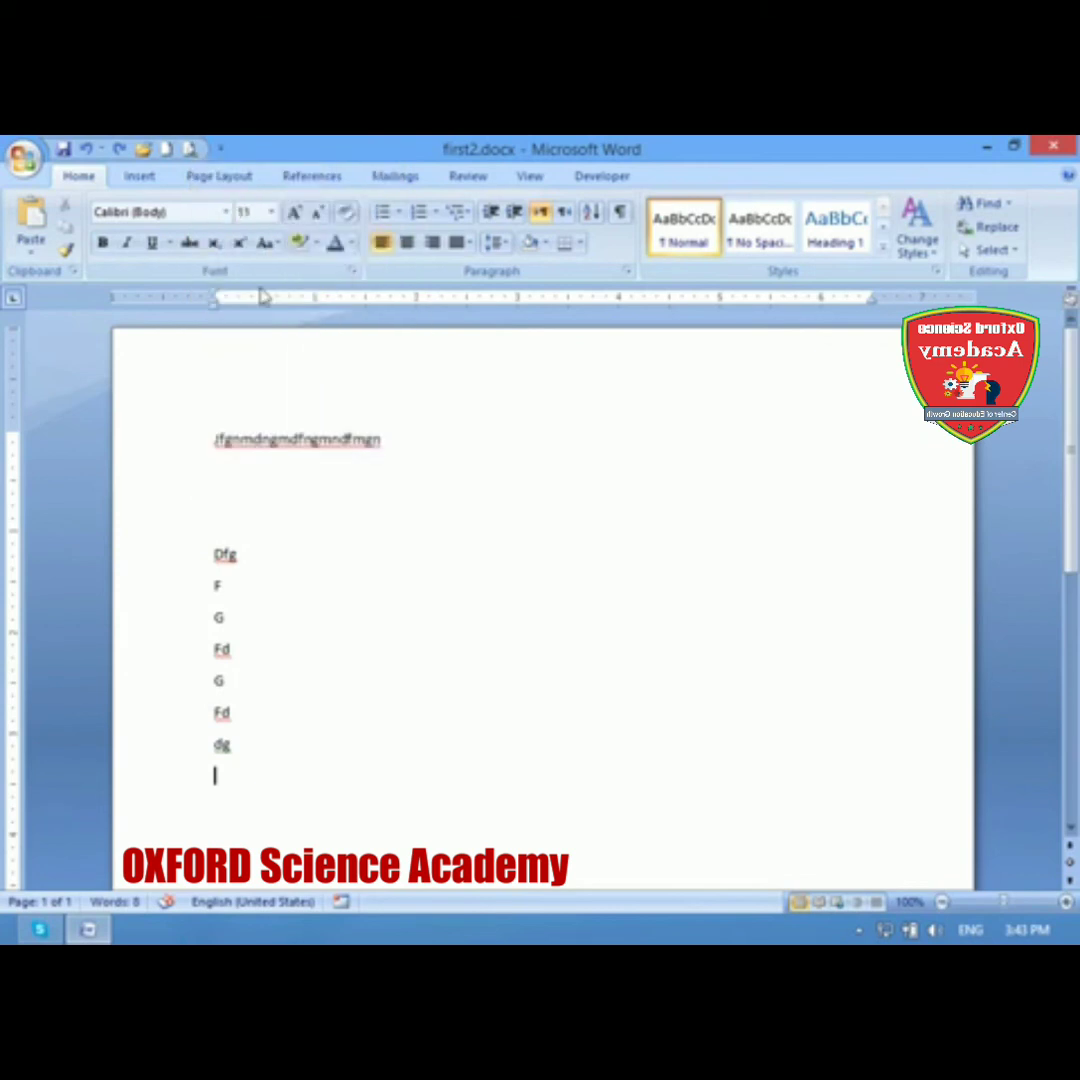
click(191, 150)
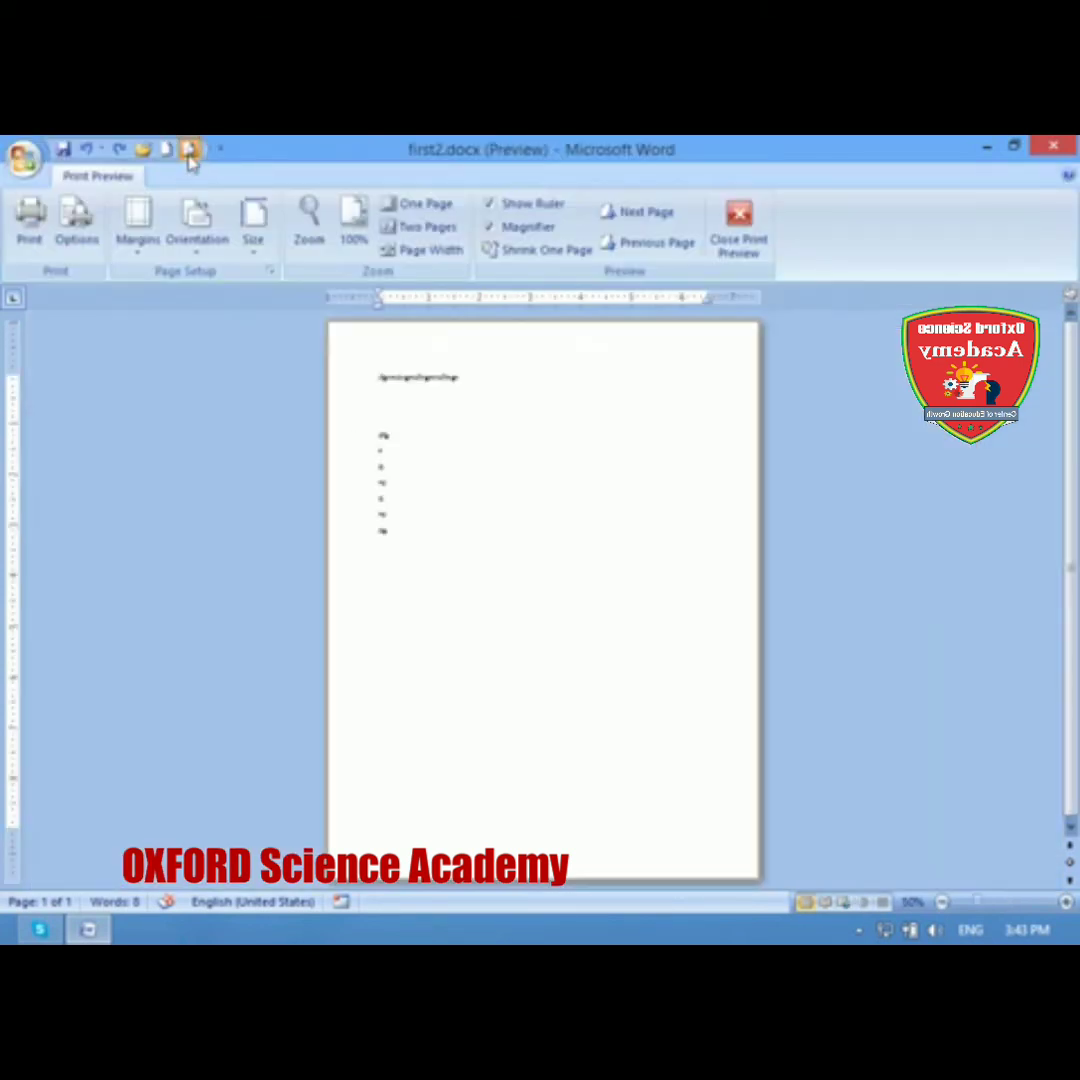
click(739, 228)
click(221, 148)
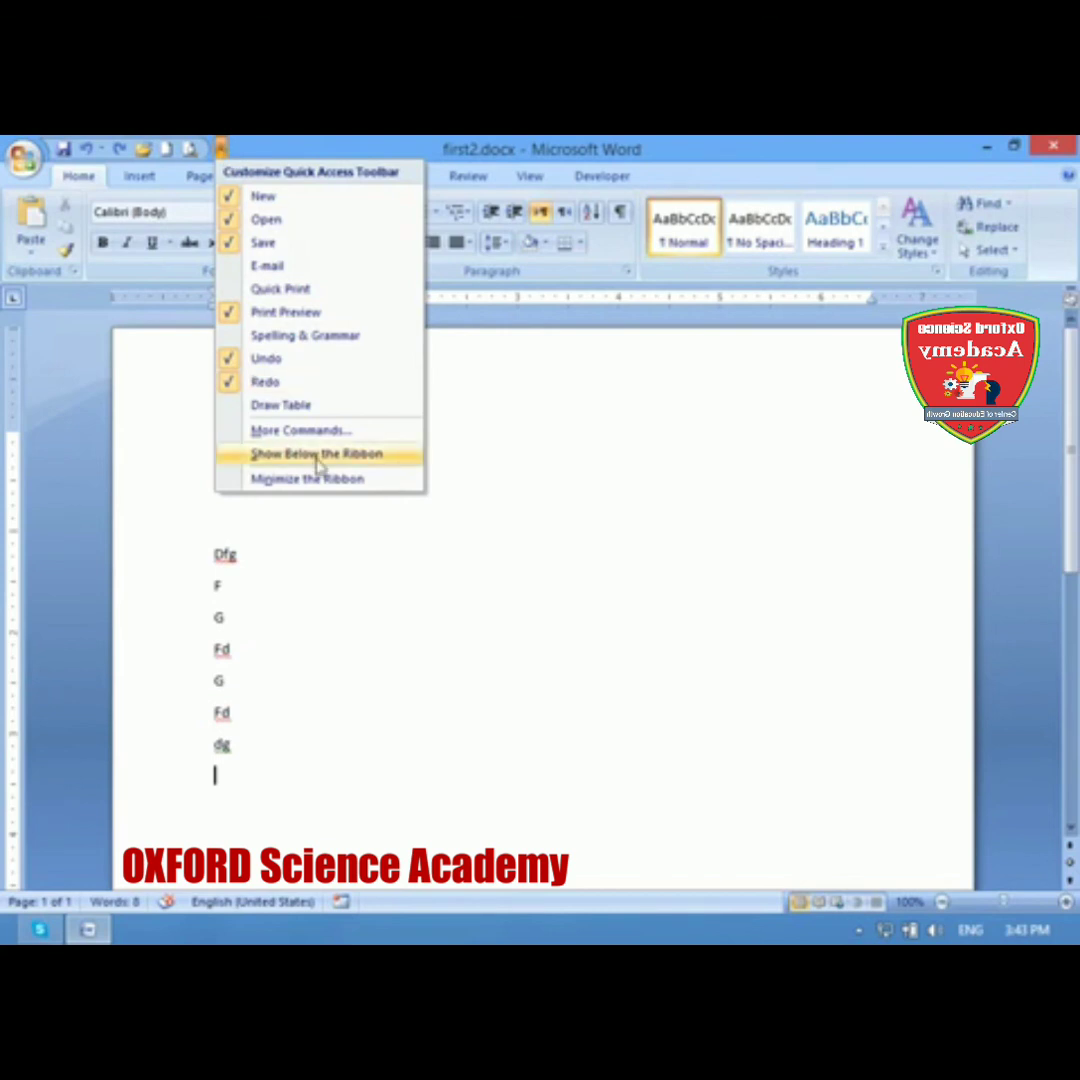
click(283, 432)
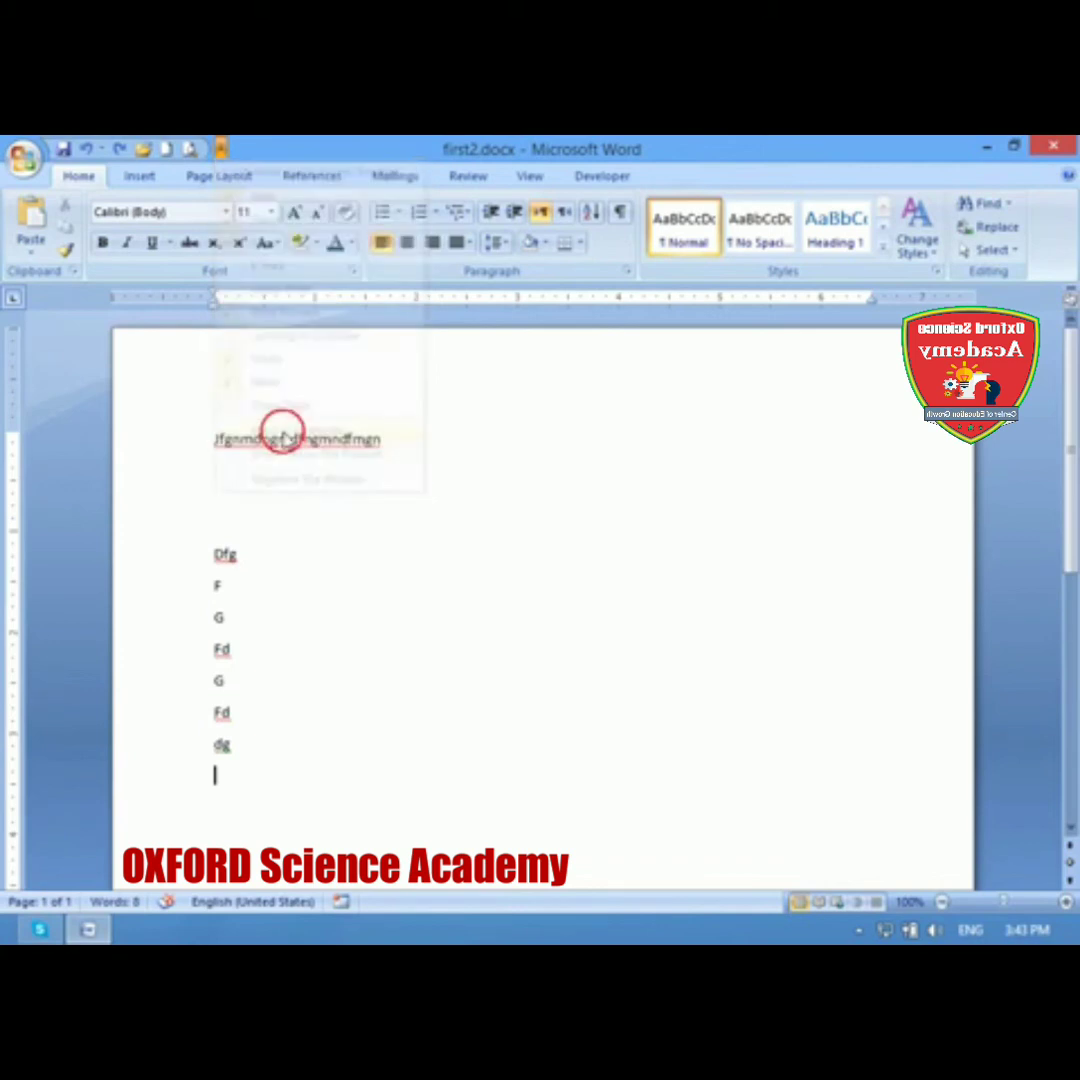
Step: In Word Options, add Insert Hyperlink from Popular Commands to the Quick Access Toolbar and confirm
drag(458, 175, 520, 148)
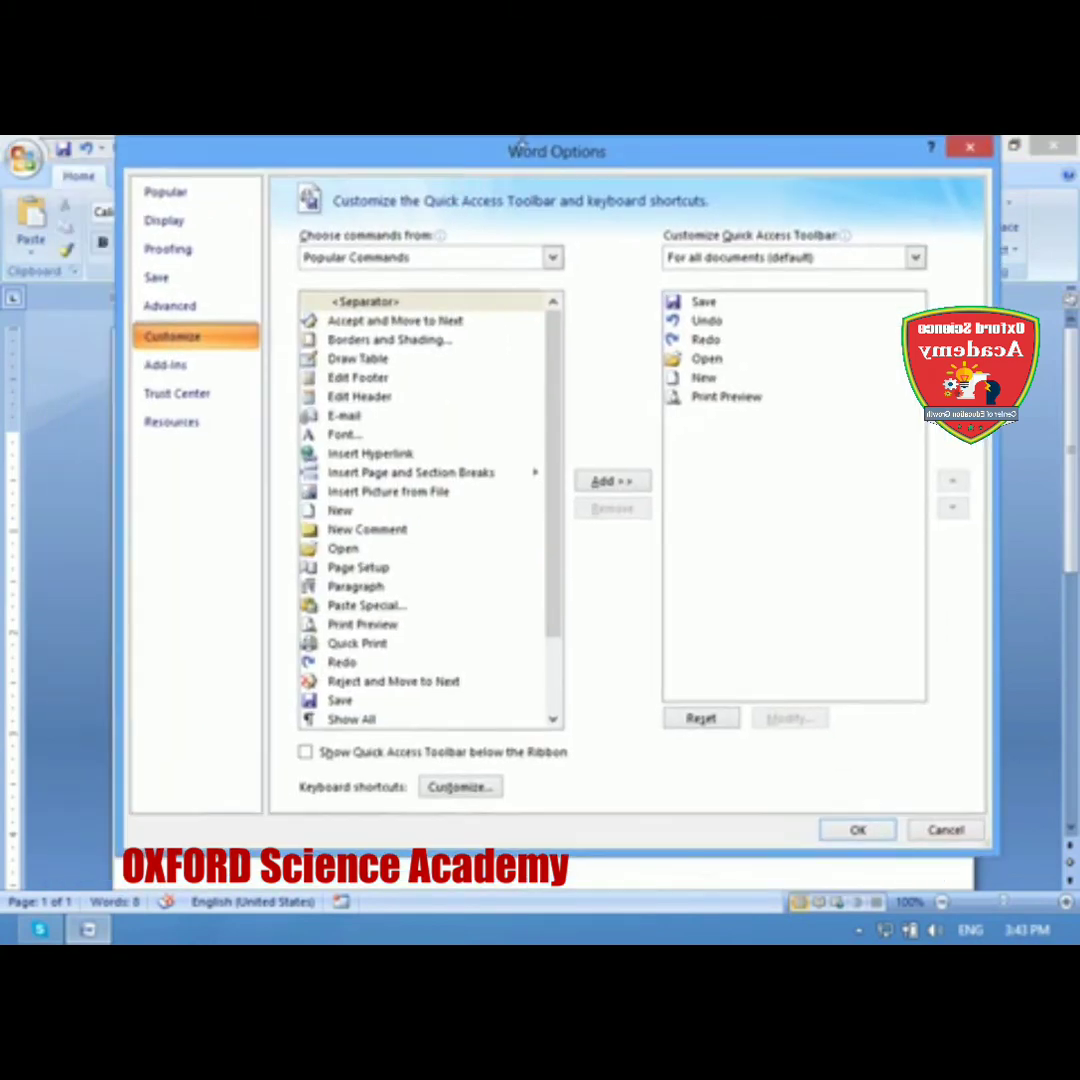
drag(553, 368, 560, 618)
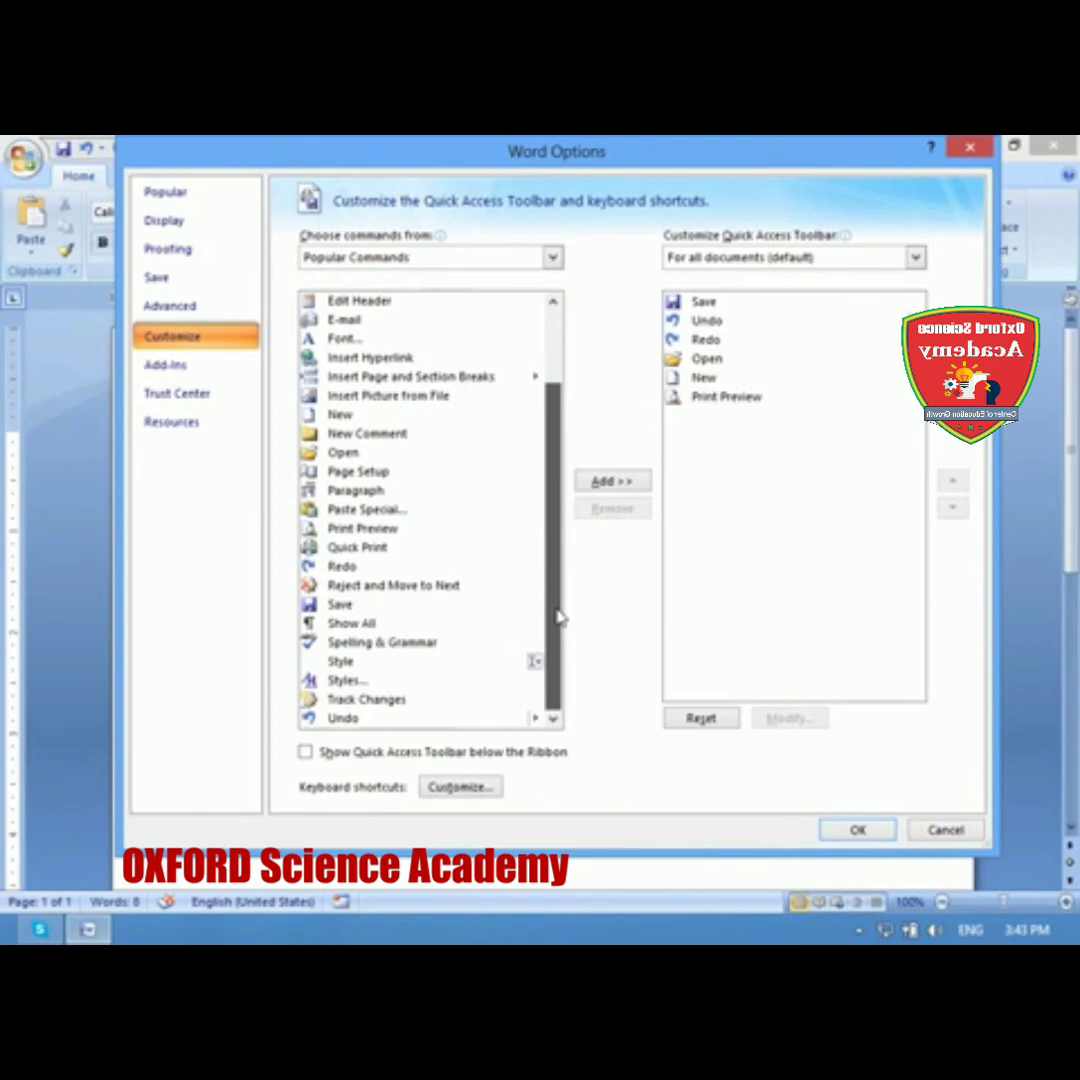
scroll(543, 426, up, 1)
scroll(556, 430, up, 1)
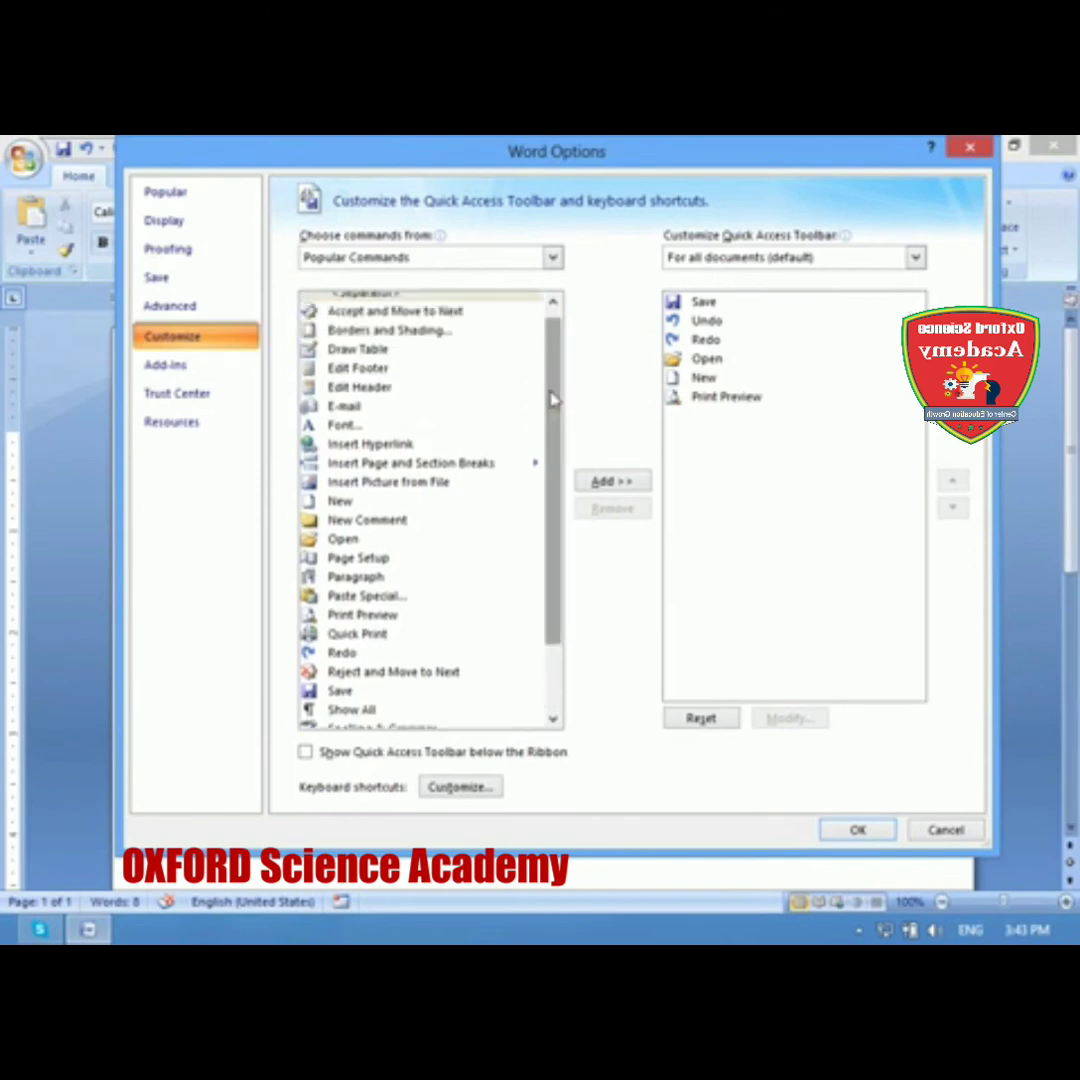
click(340, 331)
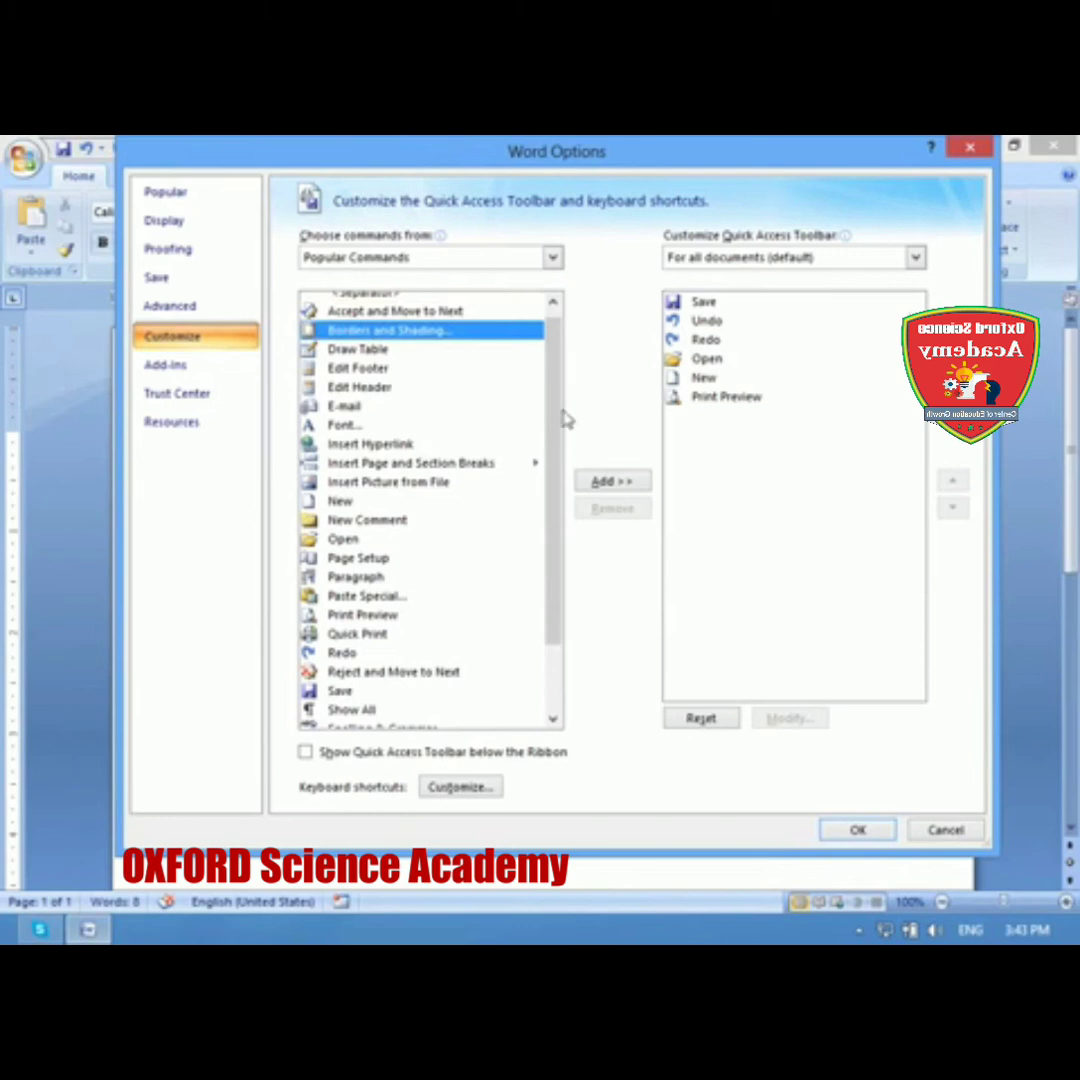
scroll(548, 352, up, 1)
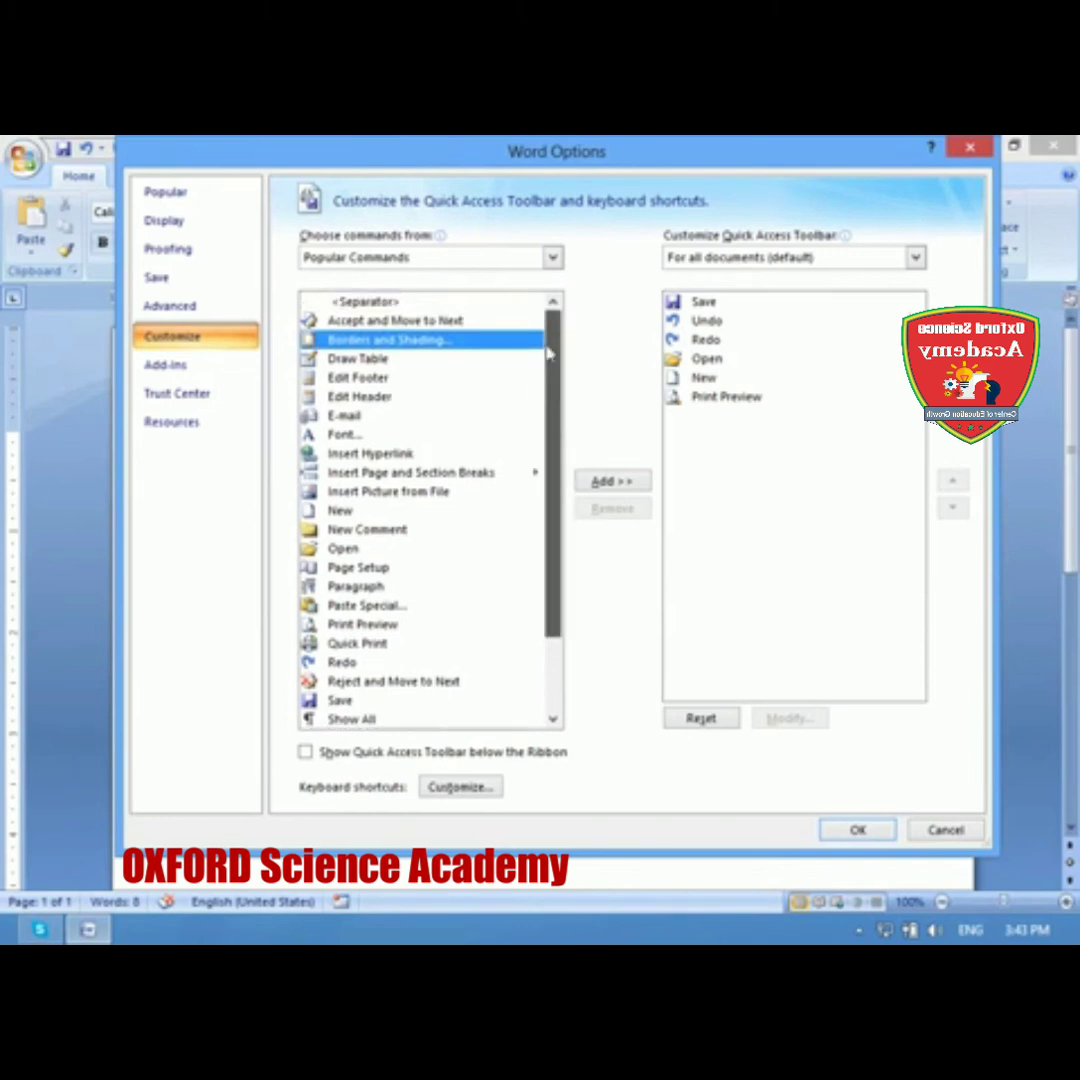
click(358, 458)
click(358, 469)
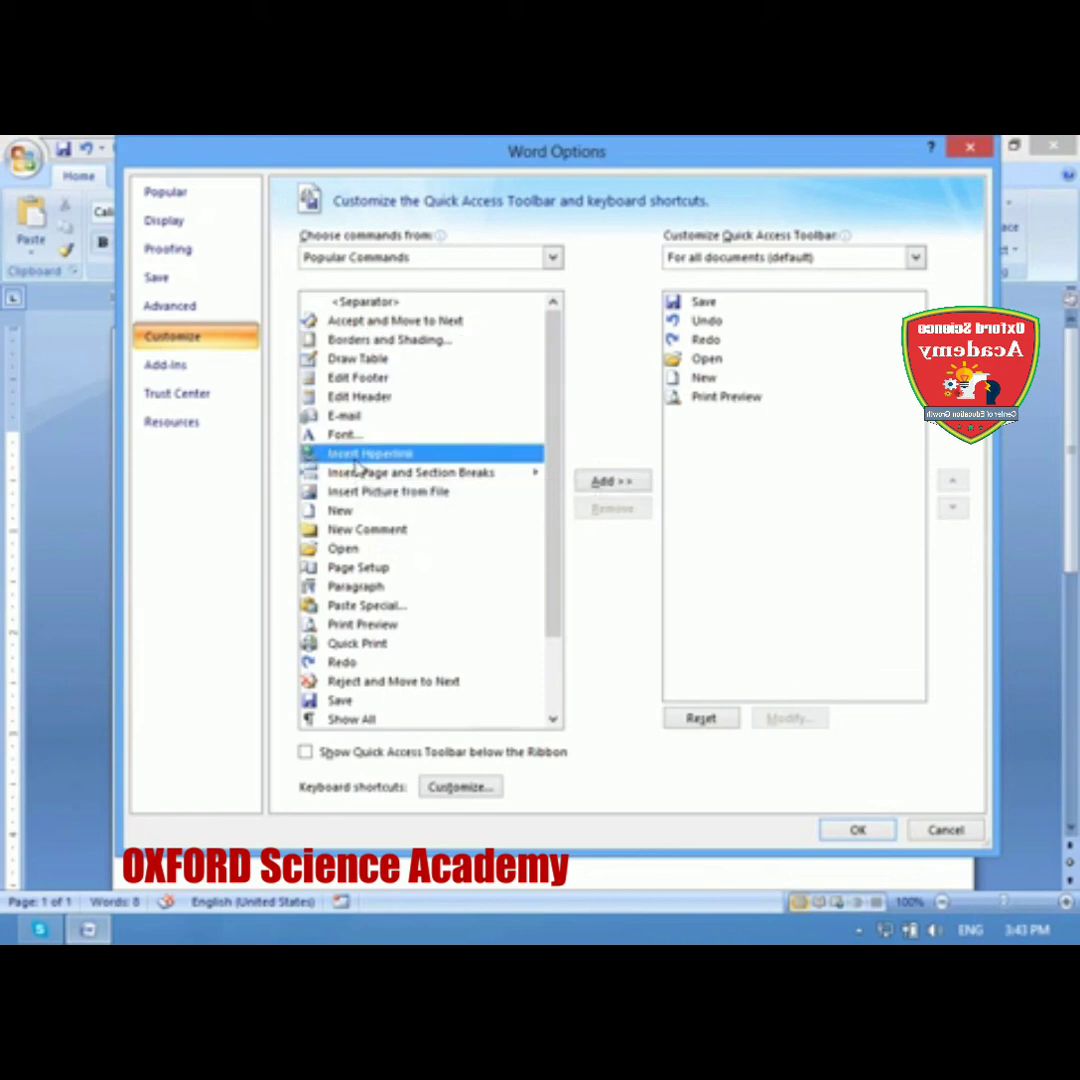
click(592, 484)
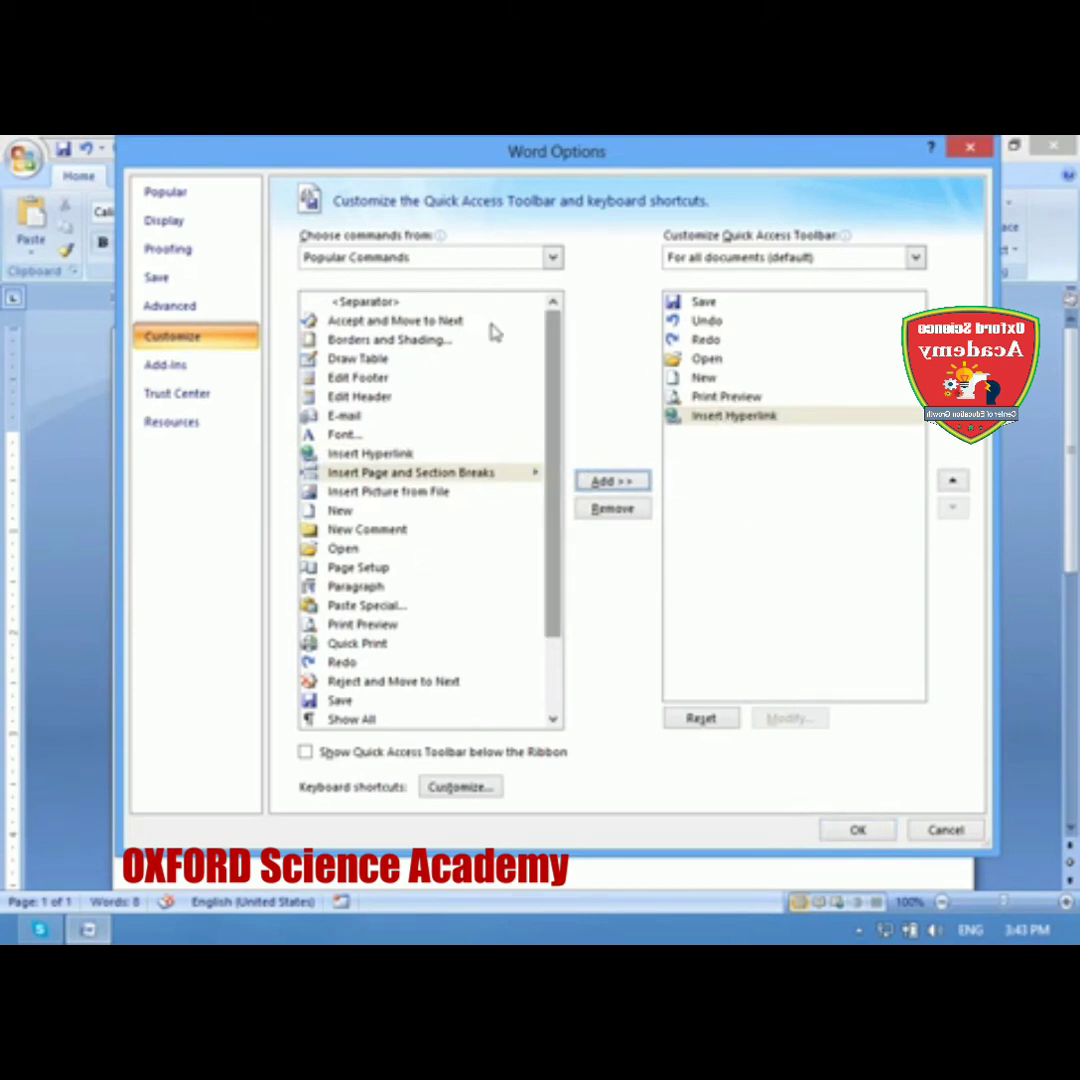
click(853, 834)
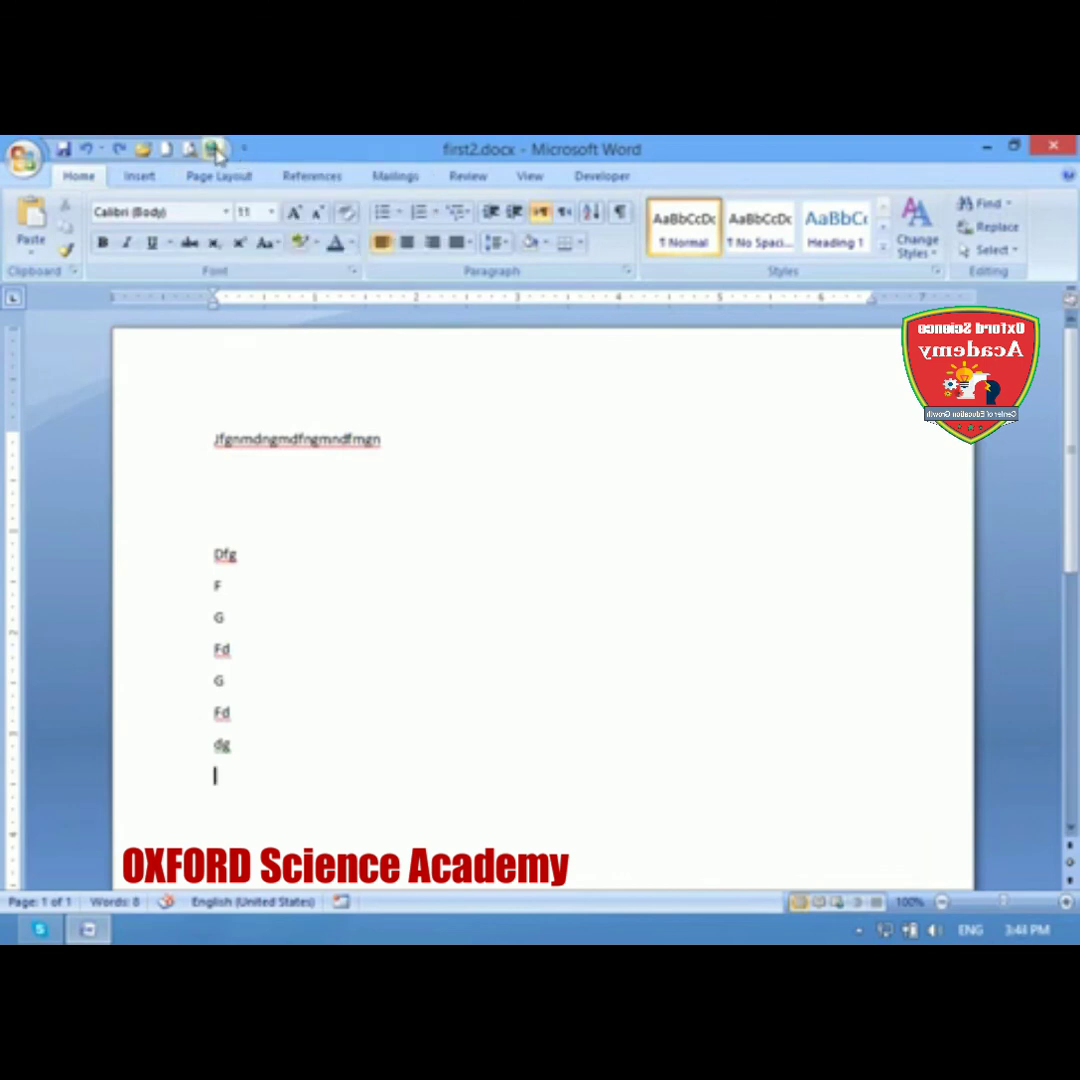
Step: In More Commands, remove Insert Hyperlink and Print Preview from the Quick Access Toolbar
click(243, 149)
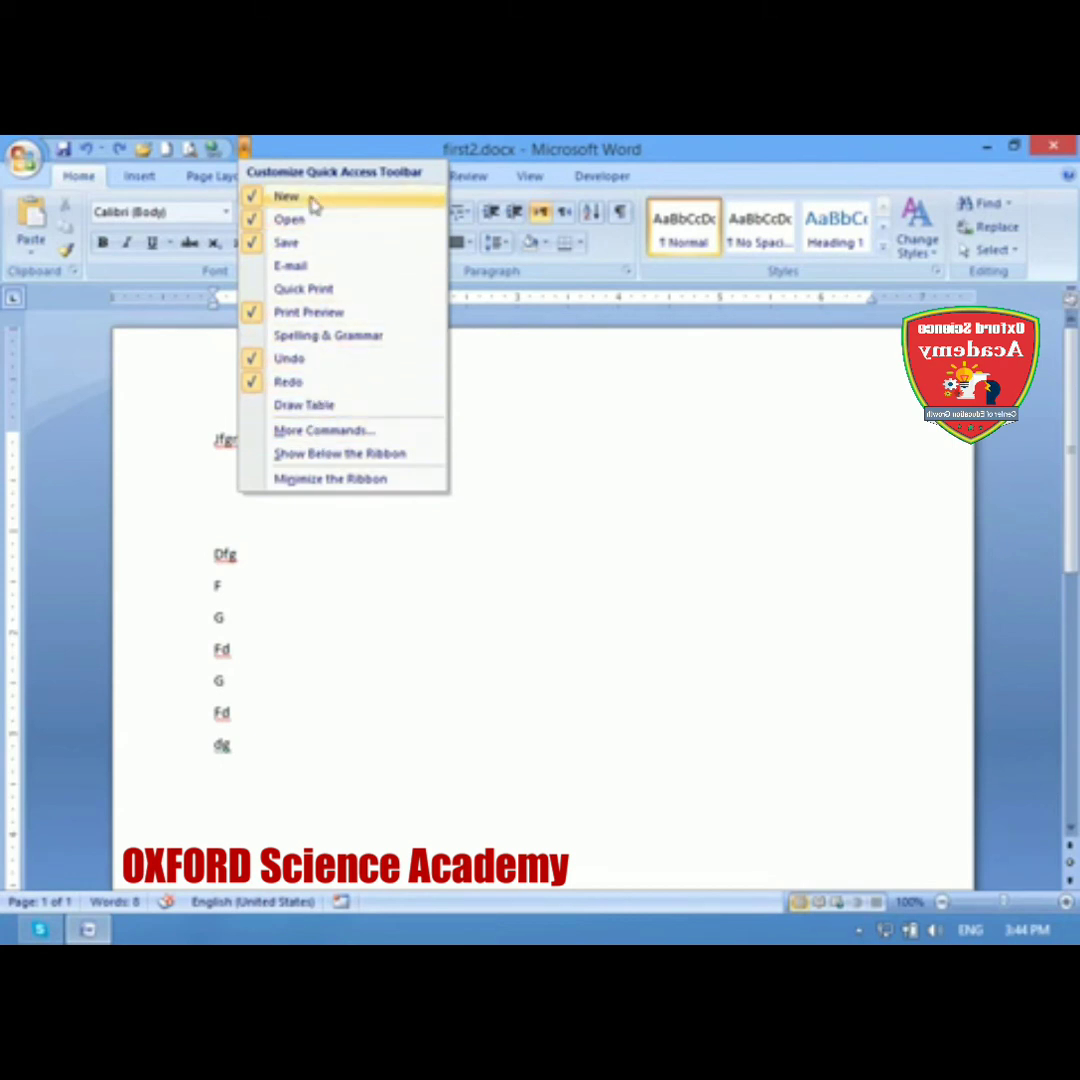
click(316, 432)
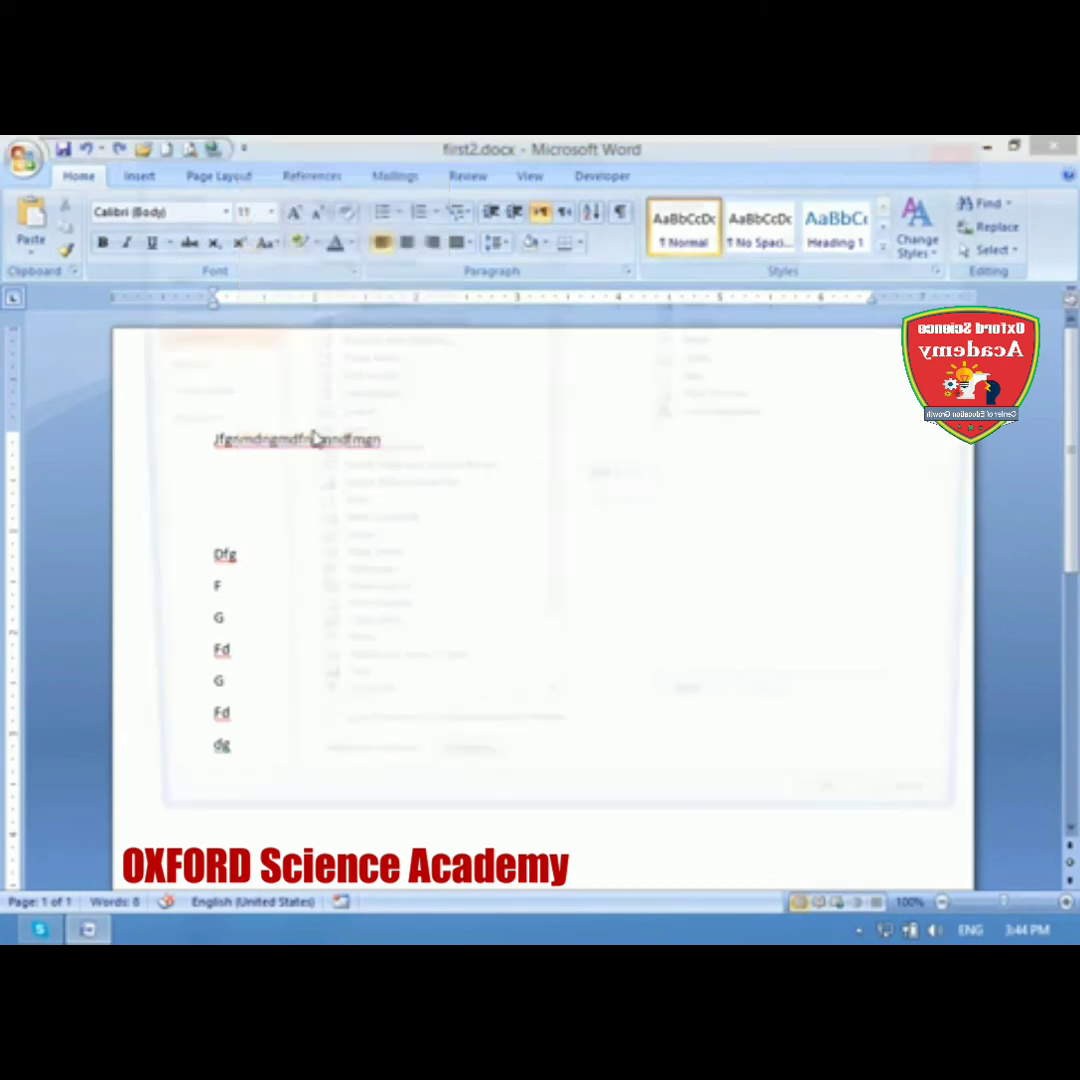
click(702, 420)
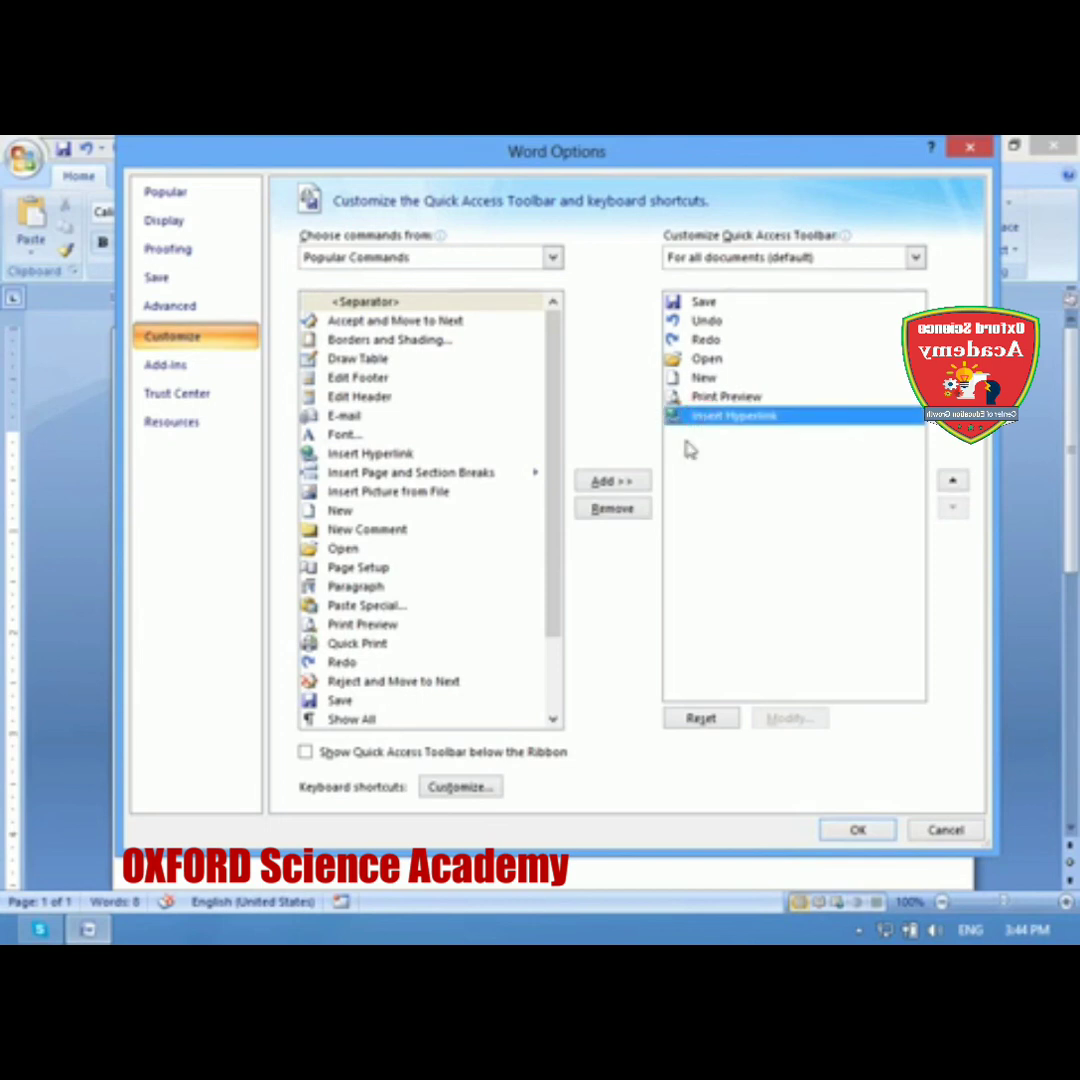
click(610, 510)
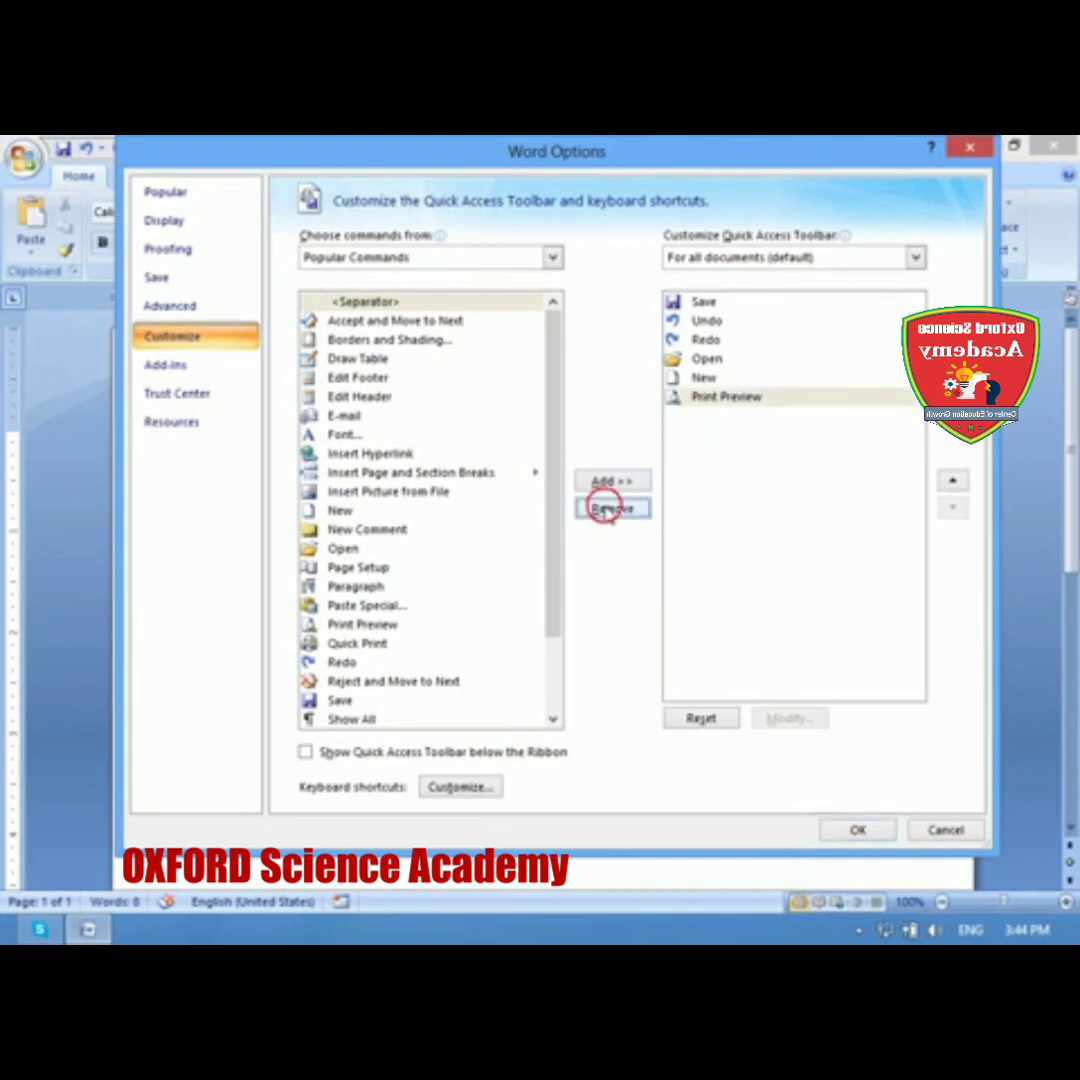
click(694, 400)
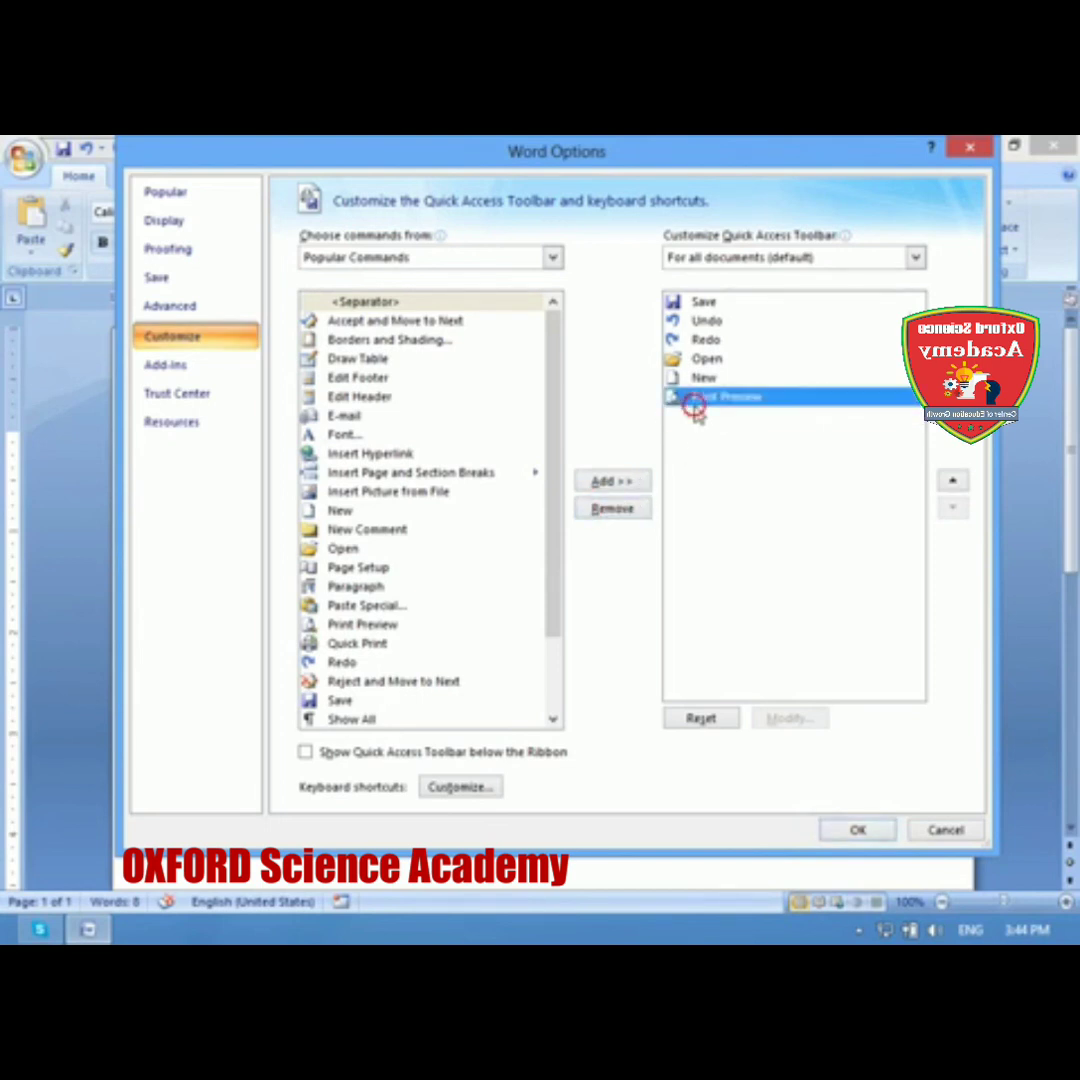
click(614, 509)
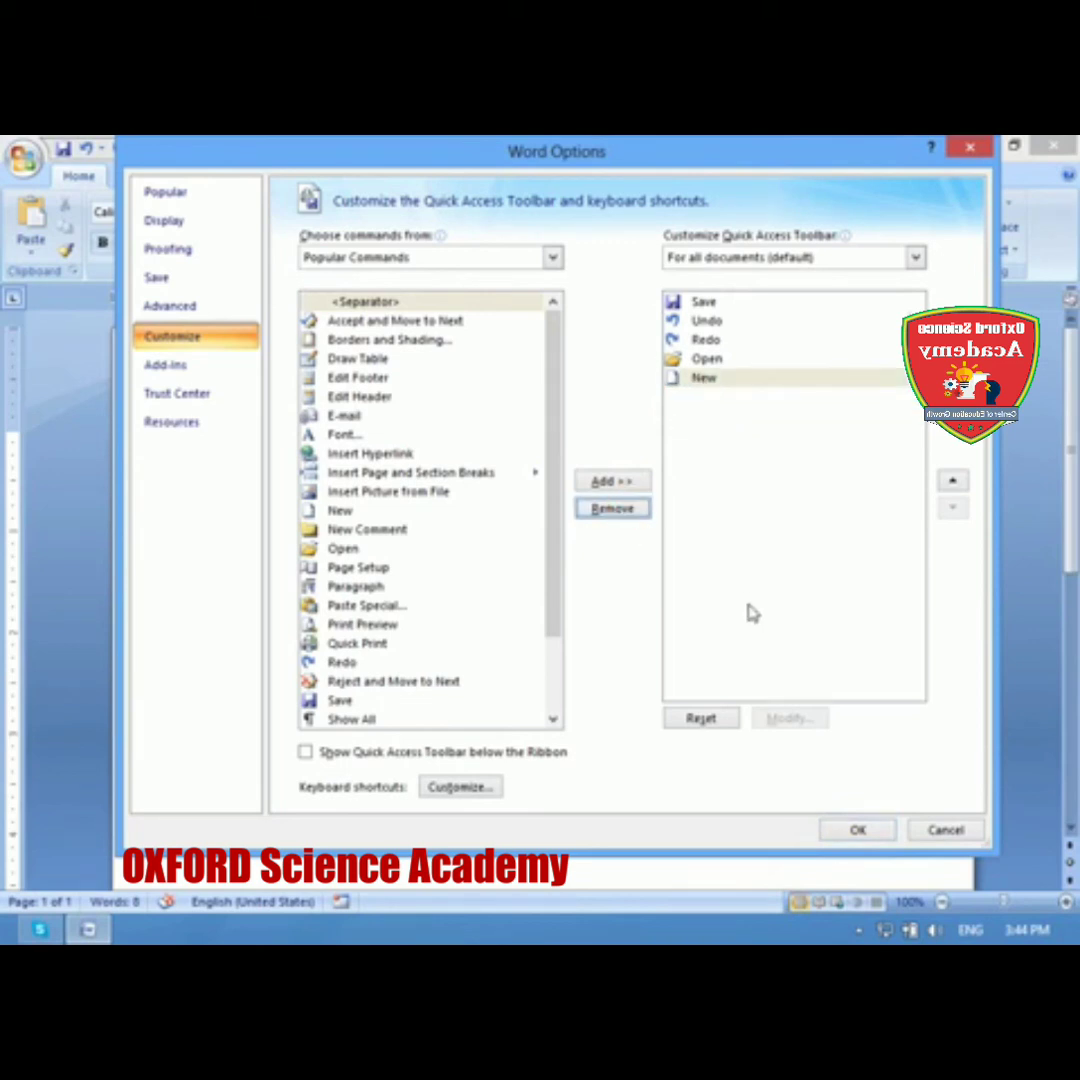
Step: Remove New and Open as well, keeping Redo, and confirm with OK
click(711, 377)
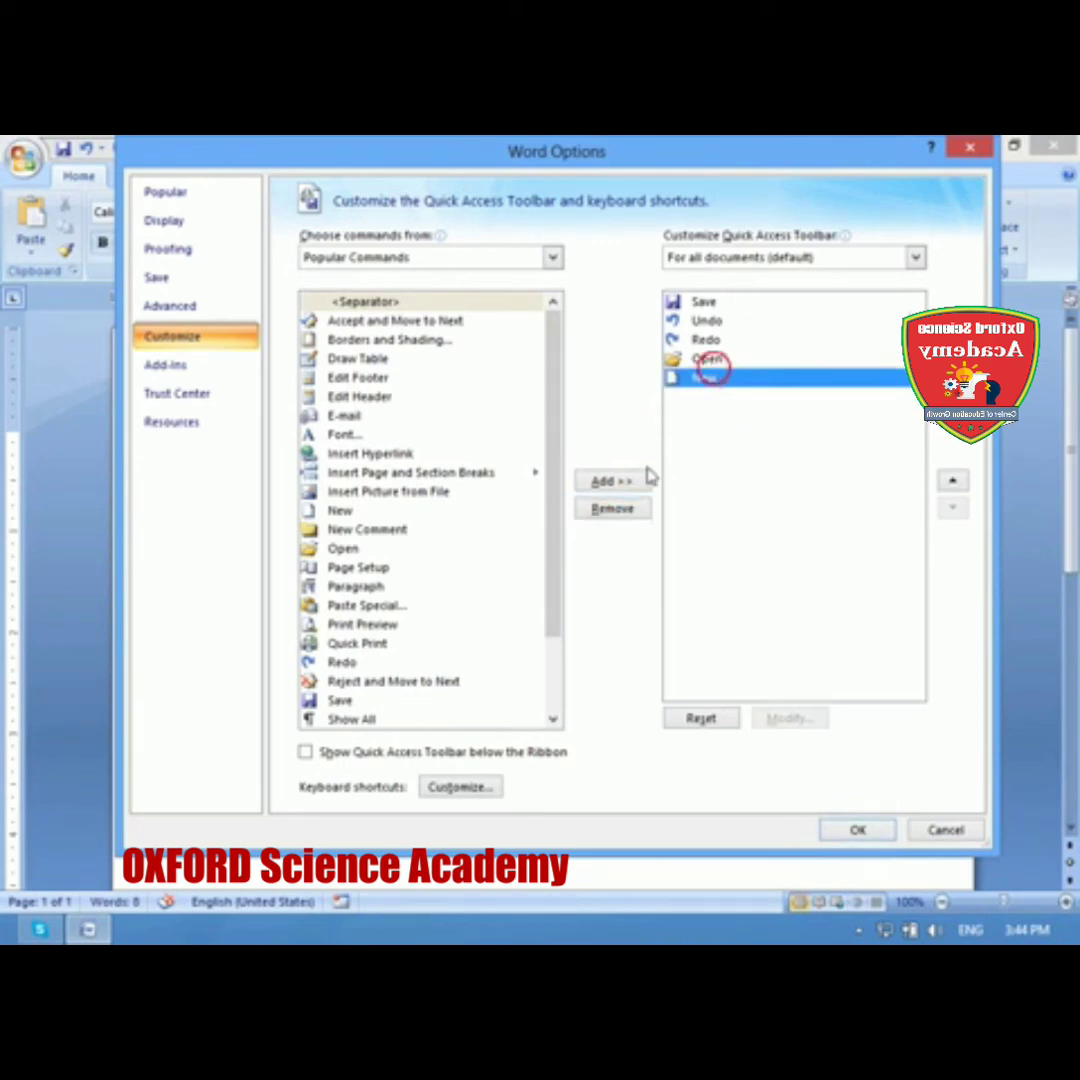
click(612, 509)
click(711, 360)
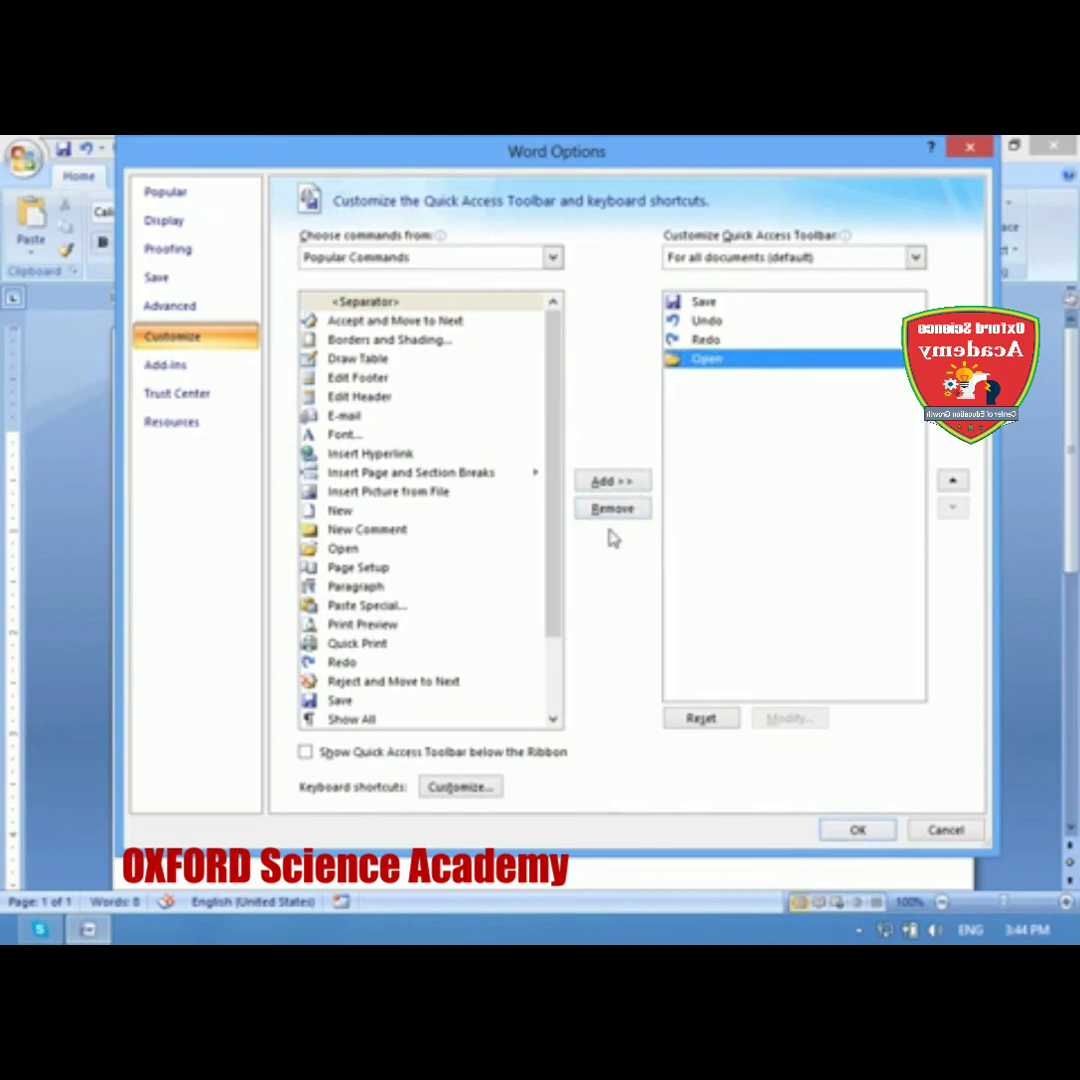
click(612, 509)
click(700, 343)
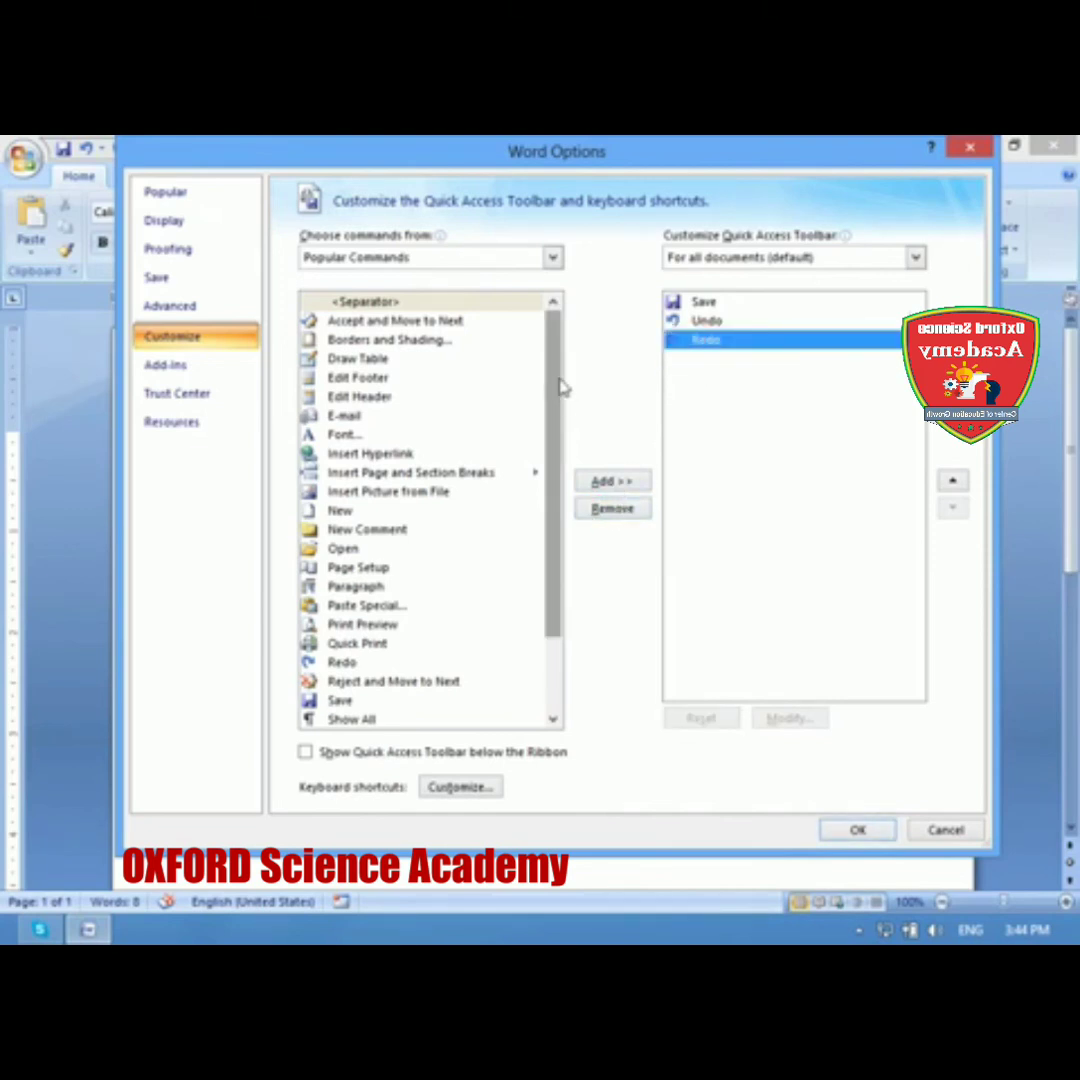
drag(555, 388, 583, 623)
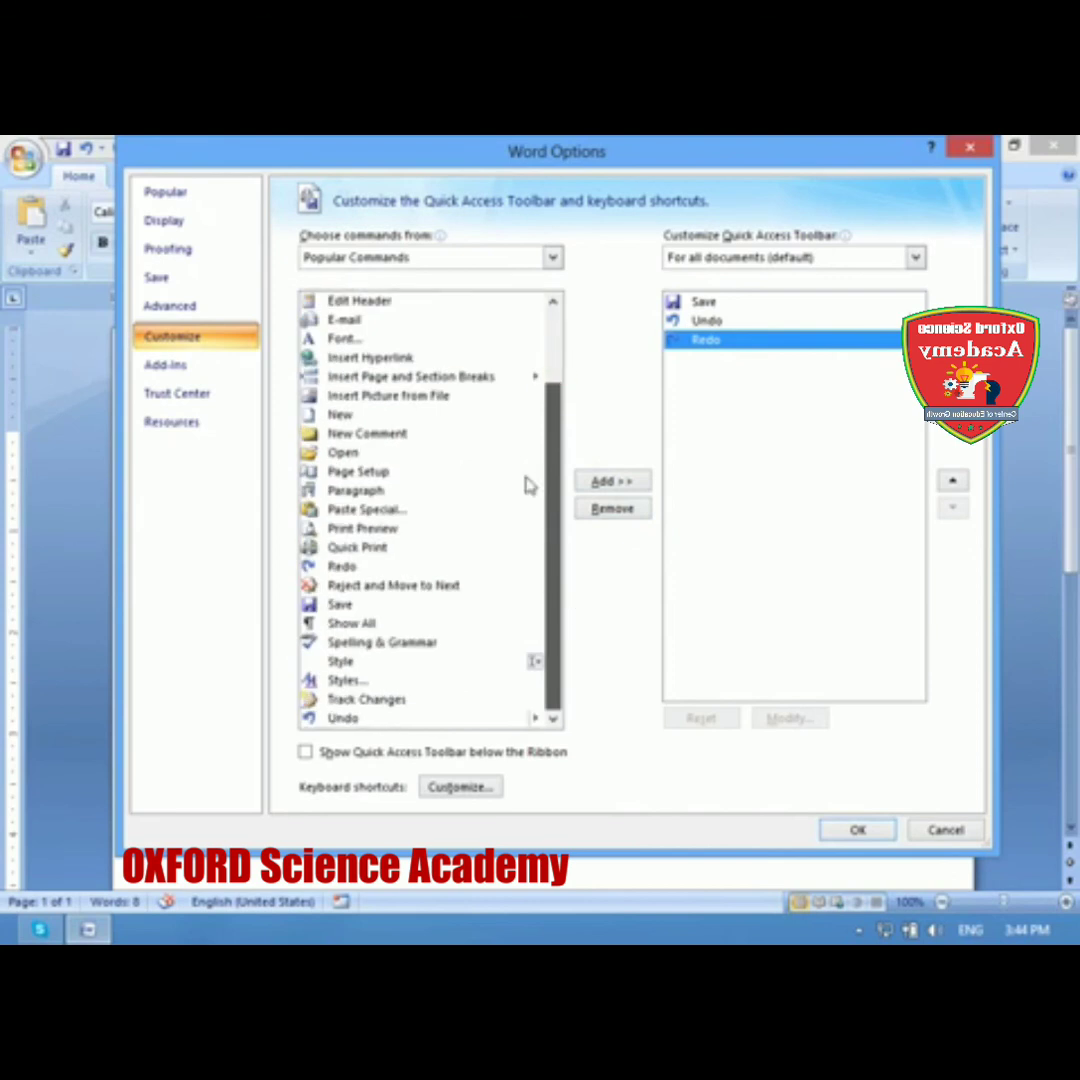
scroll(535, 441, up, 1)
click(810, 571)
click(857, 830)
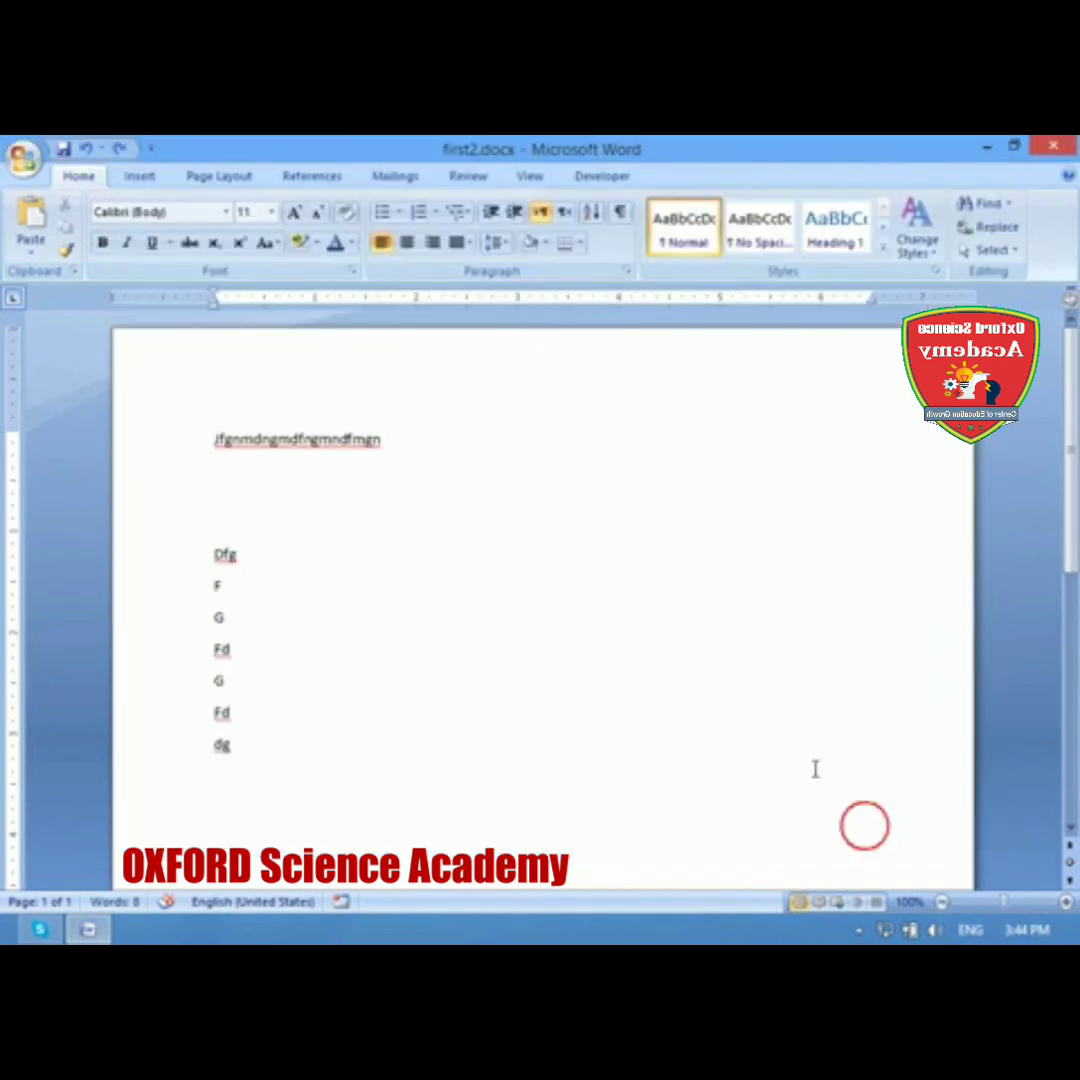
Step: Add Draw Table to the Quick Access Toolbar, then remove it again
click(150, 148)
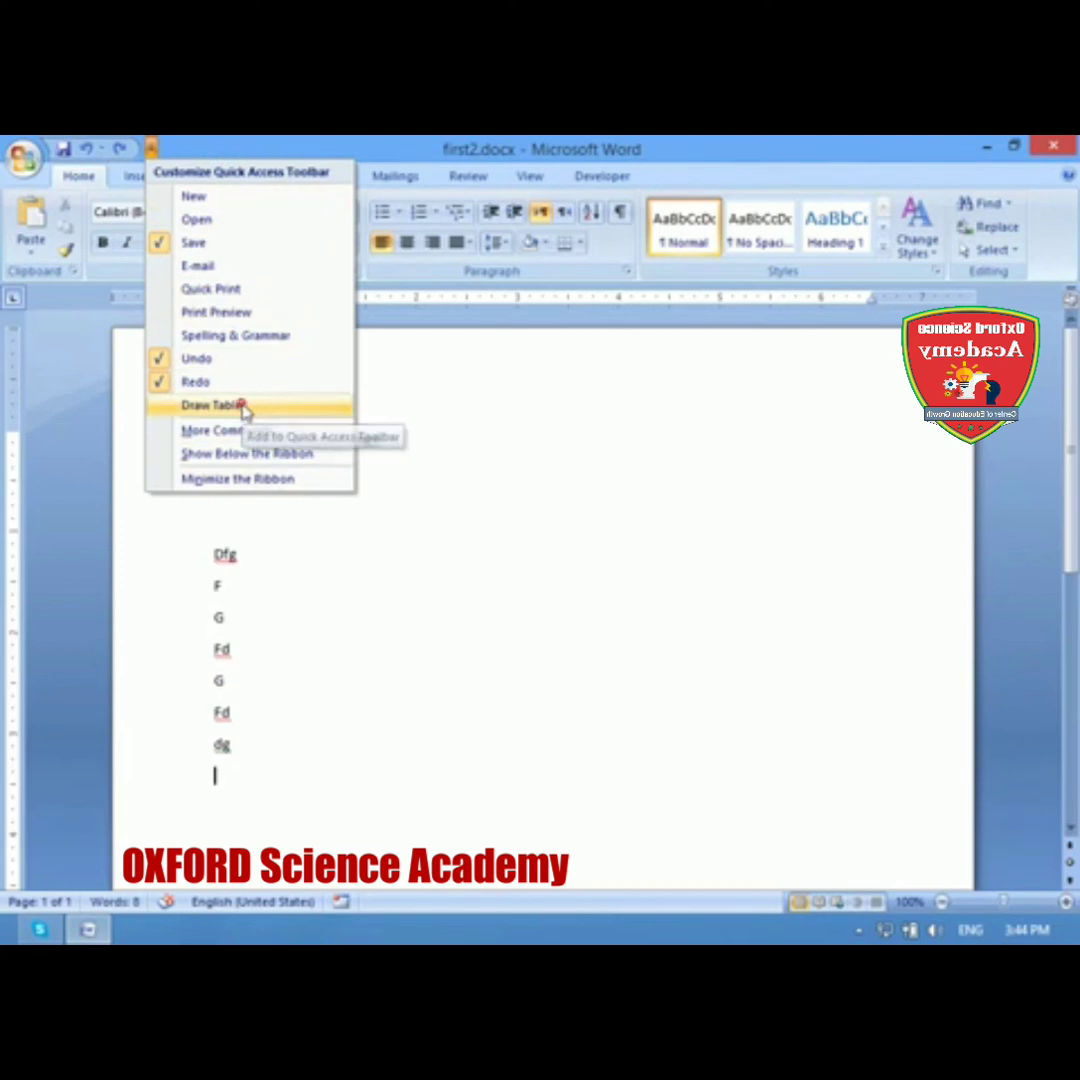
click(245, 408)
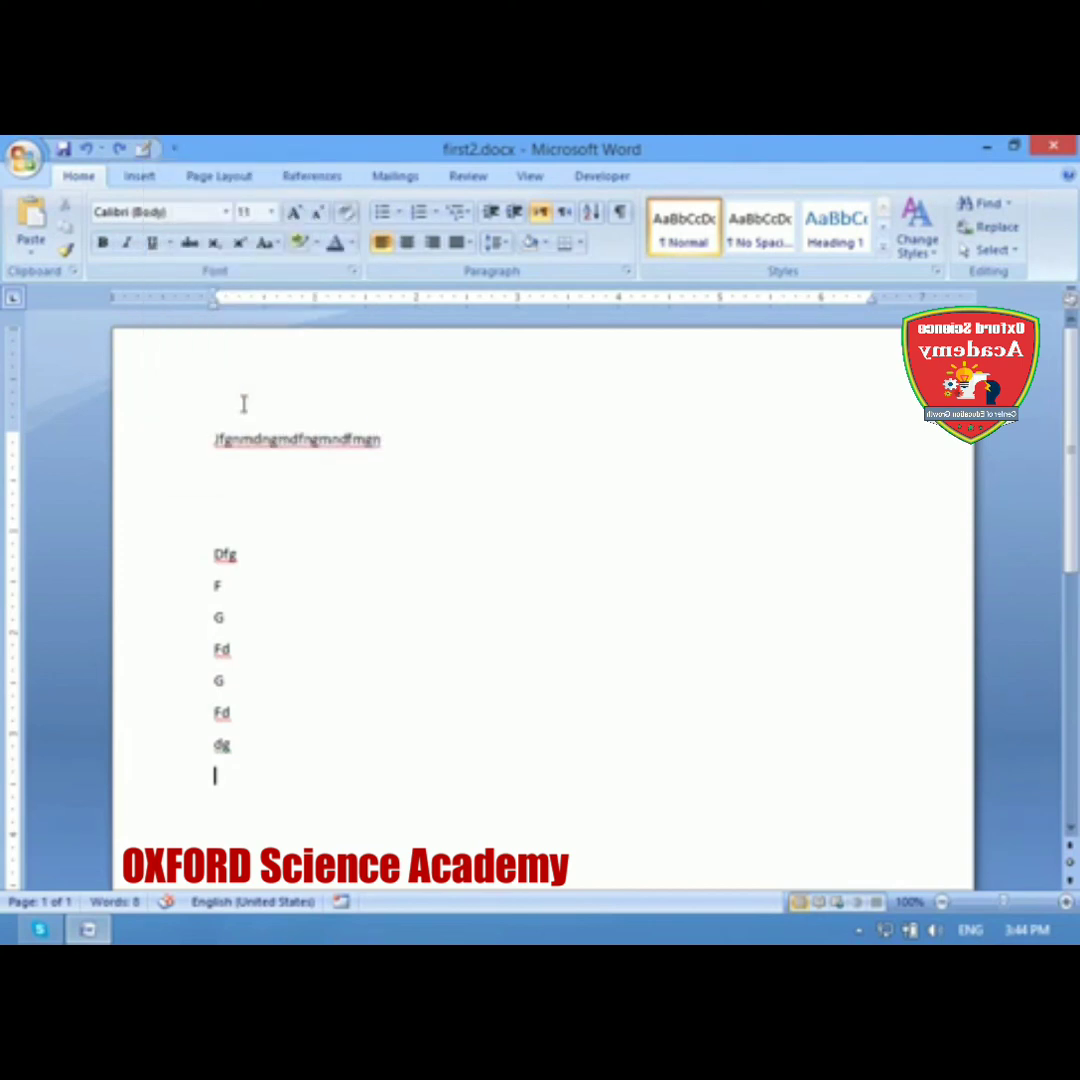
click(173, 149)
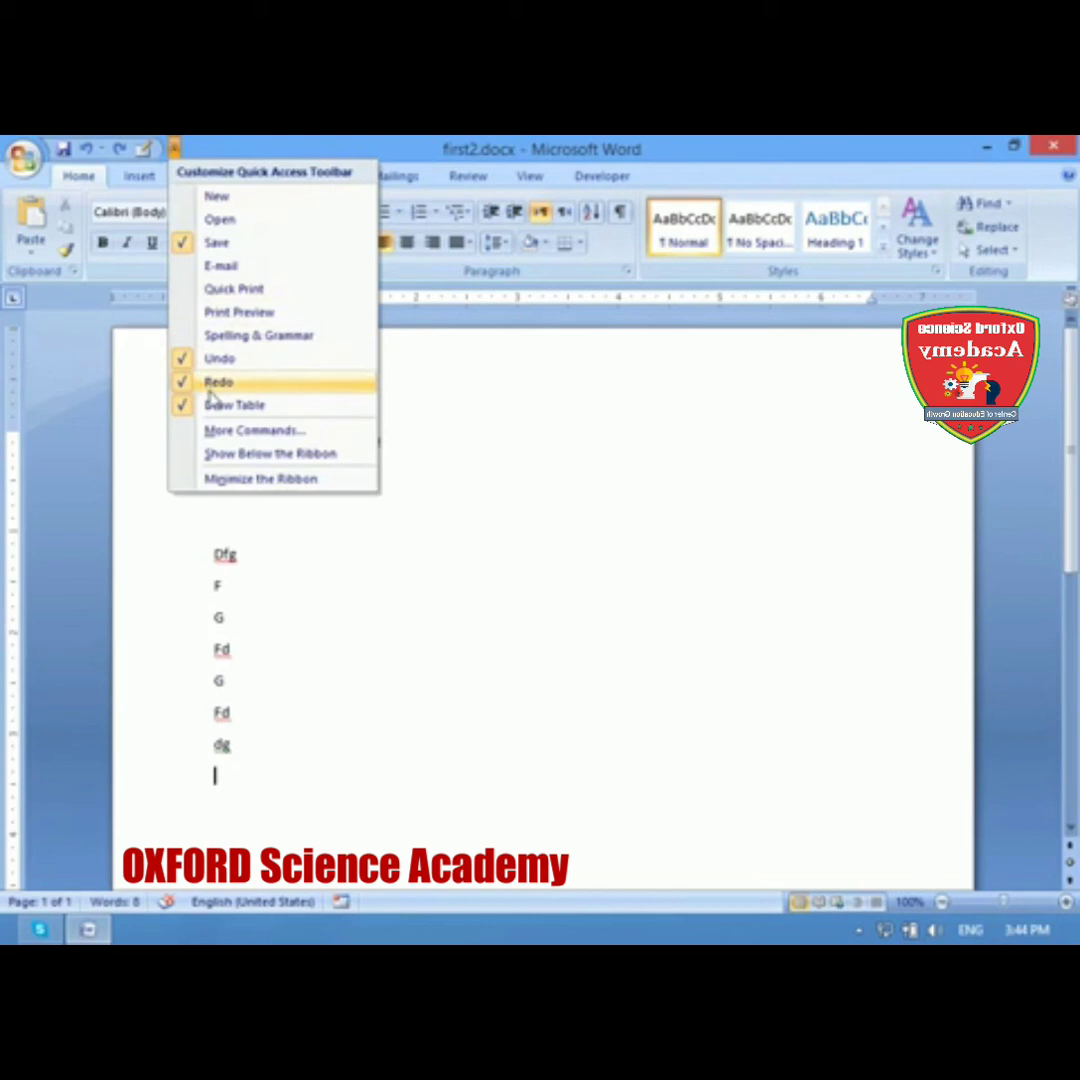
click(211, 404)
click(151, 148)
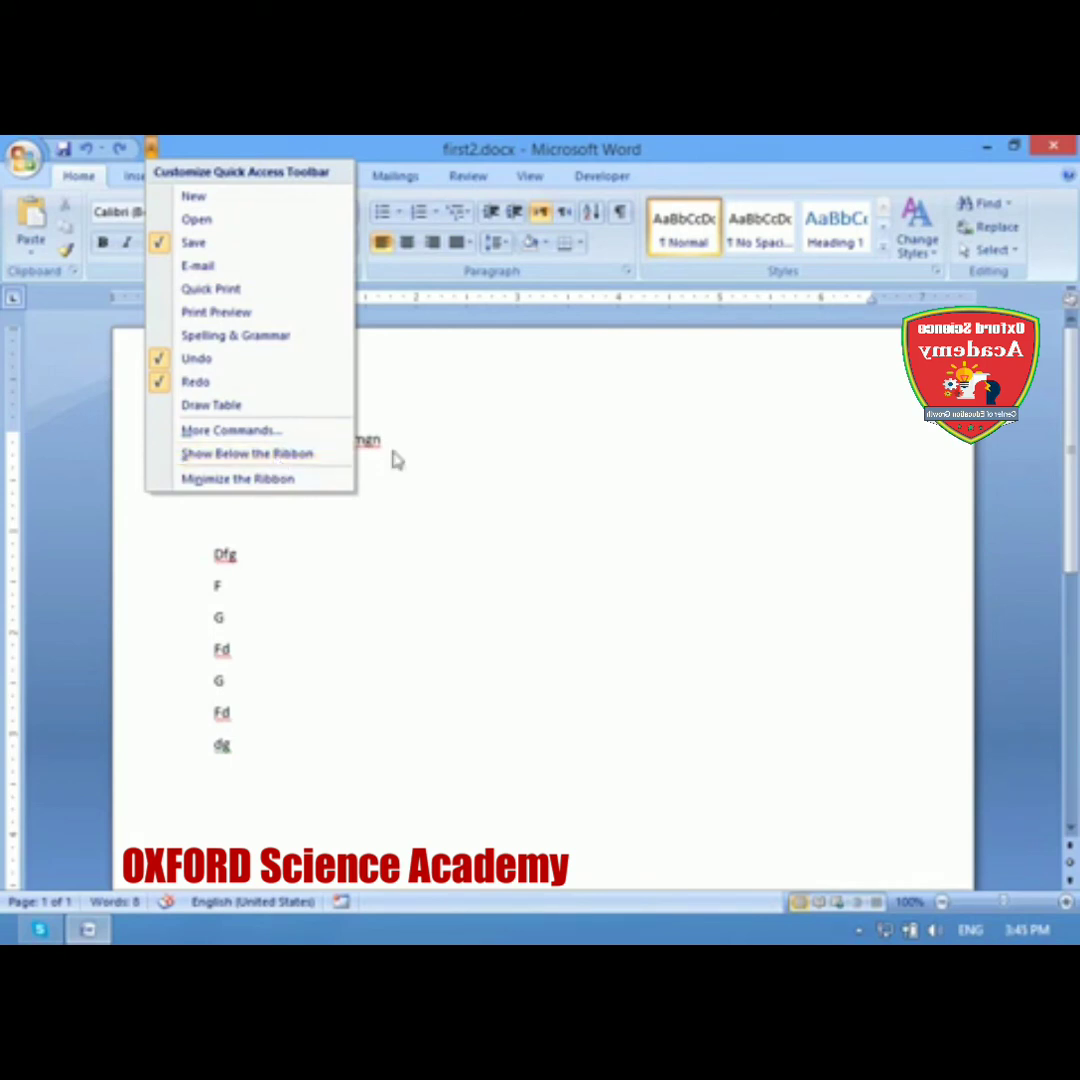
click(465, 446)
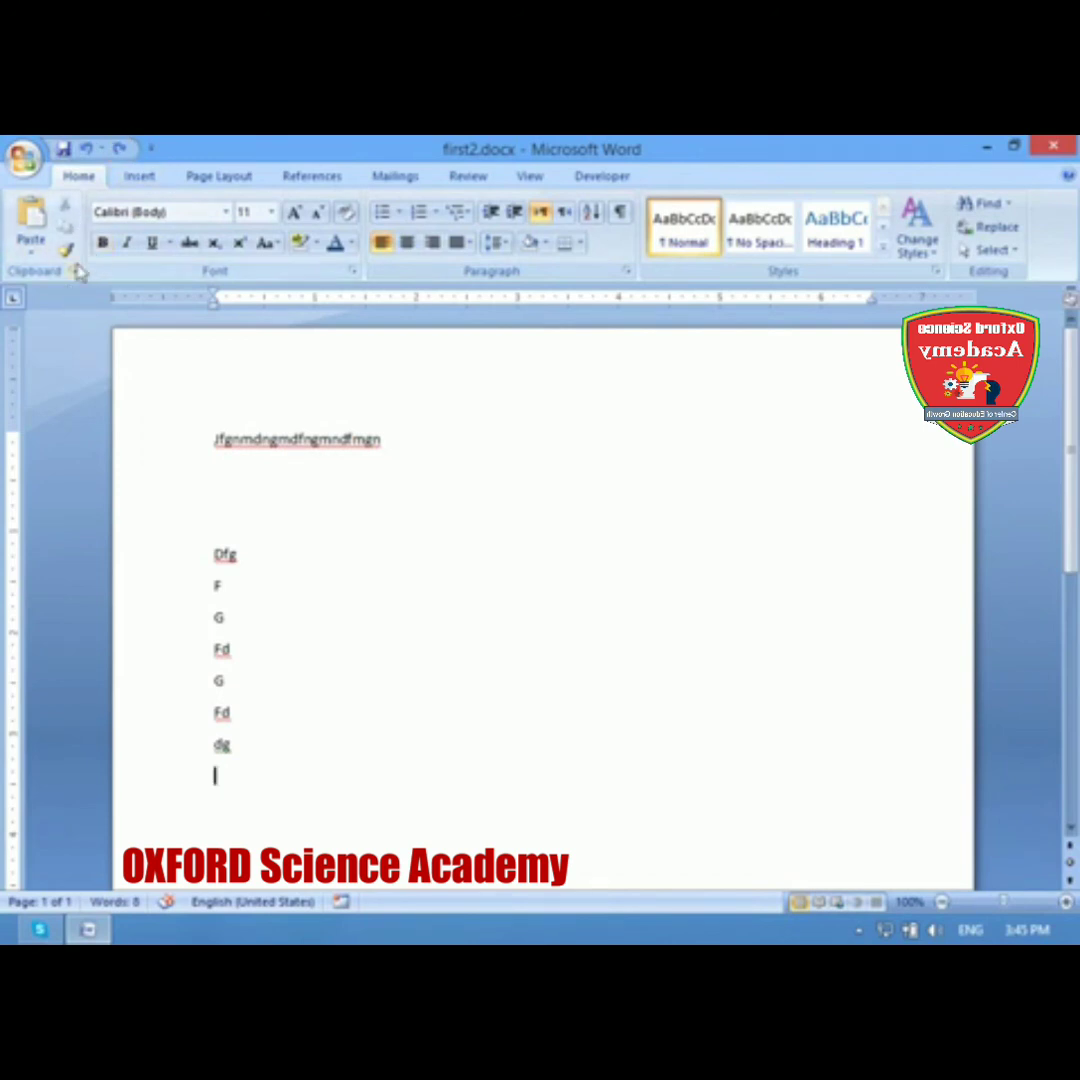
Step: Show the Quick Access Toolbar below the ribbon, then return it above the ribbon
click(152, 147)
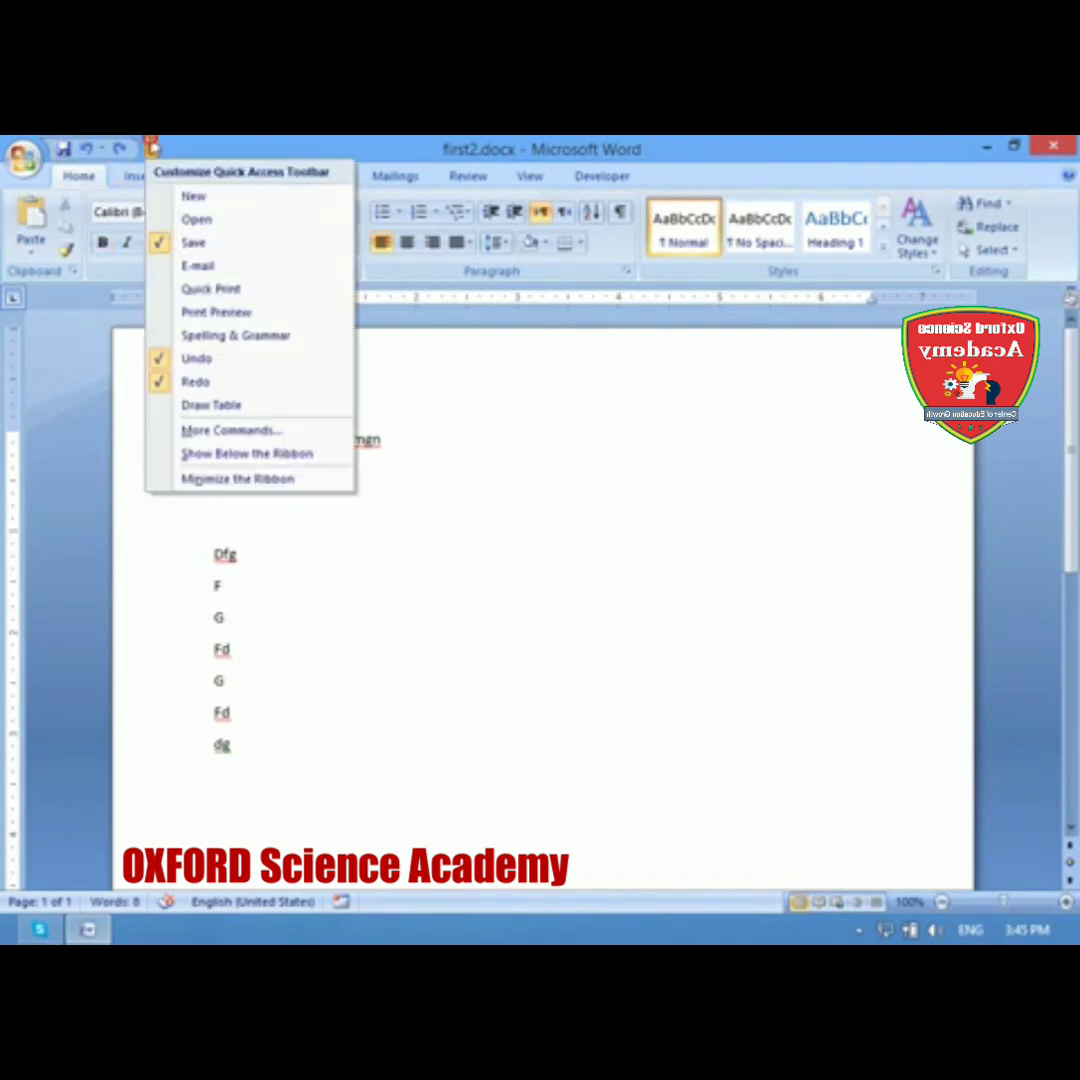
click(238, 456)
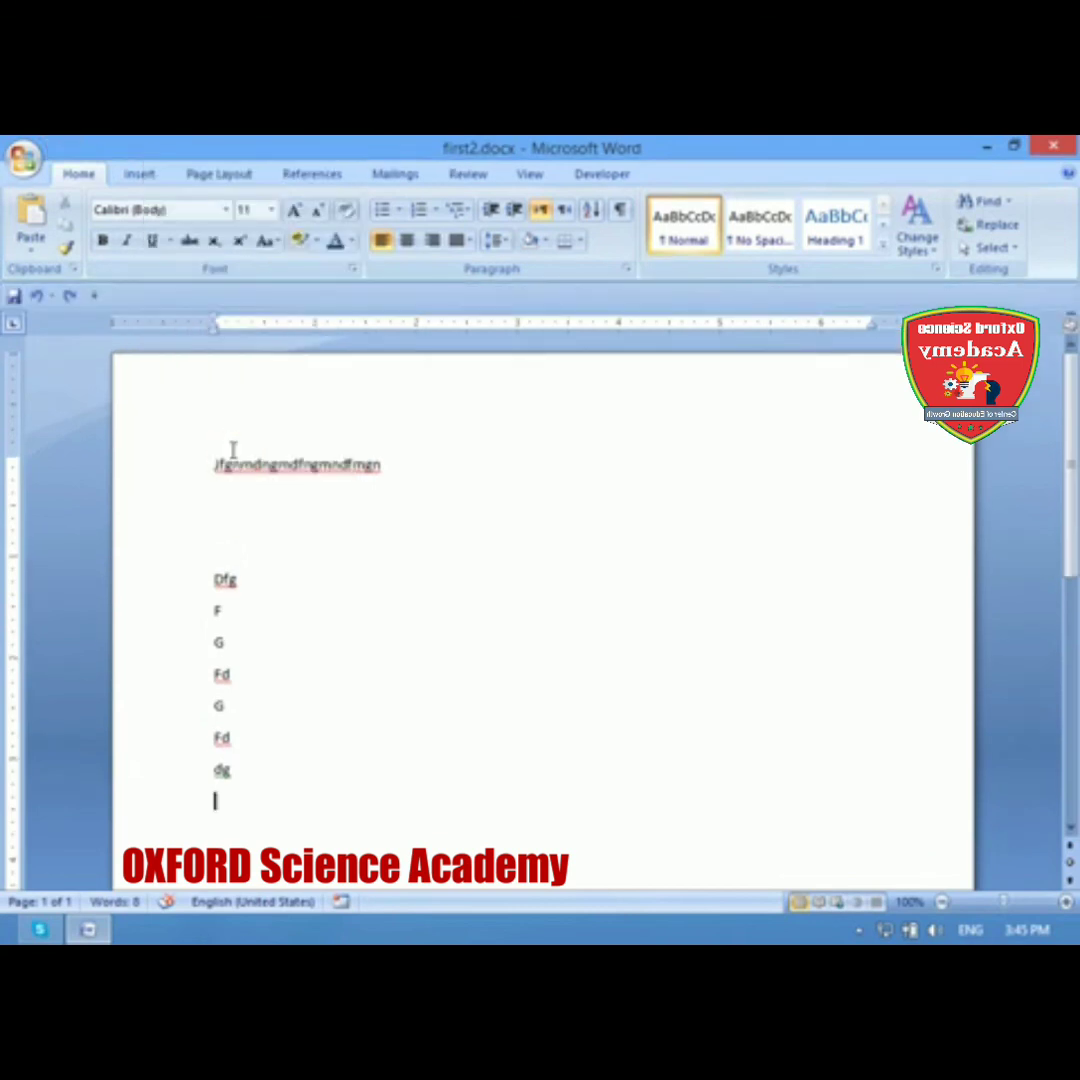
click(95, 297)
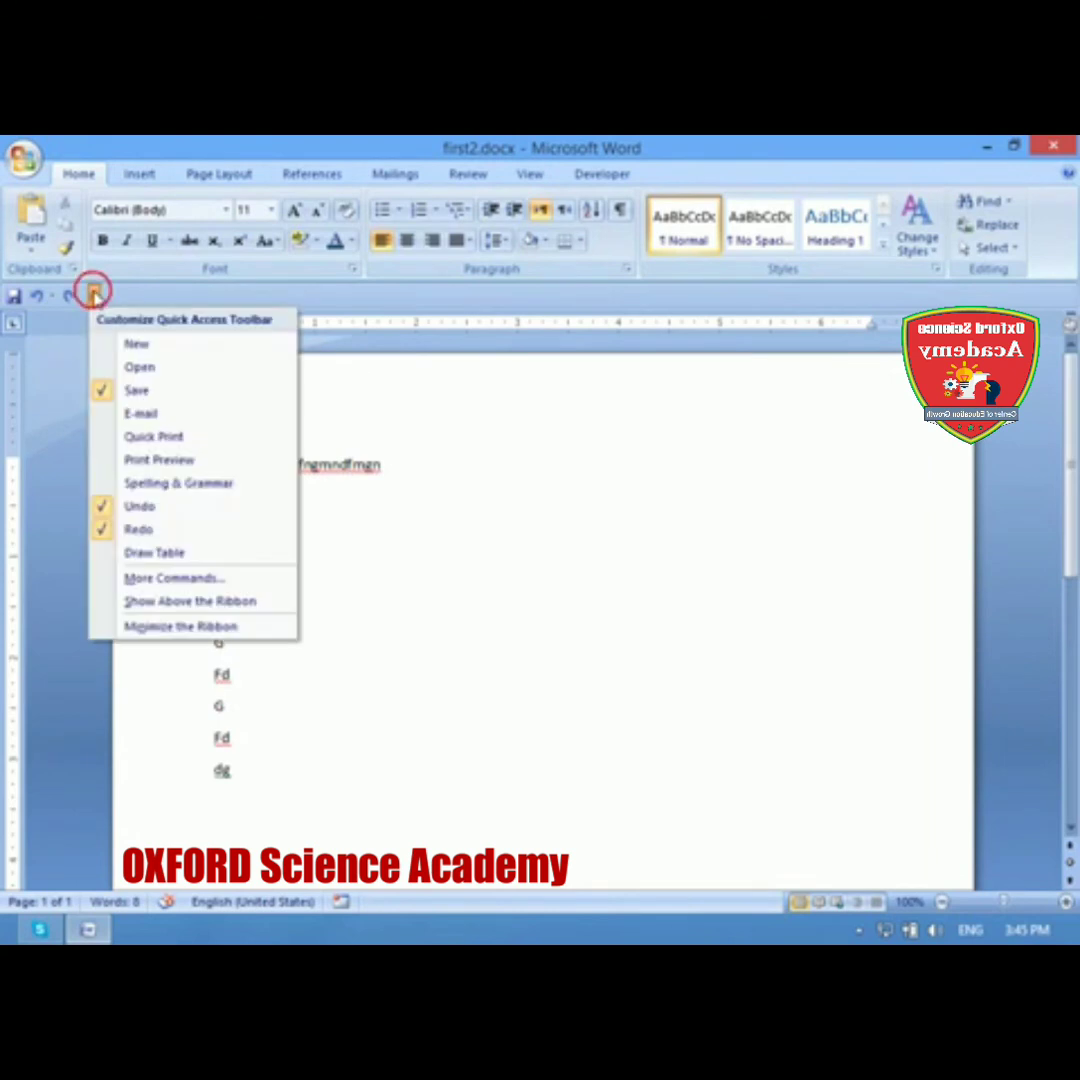
click(203, 602)
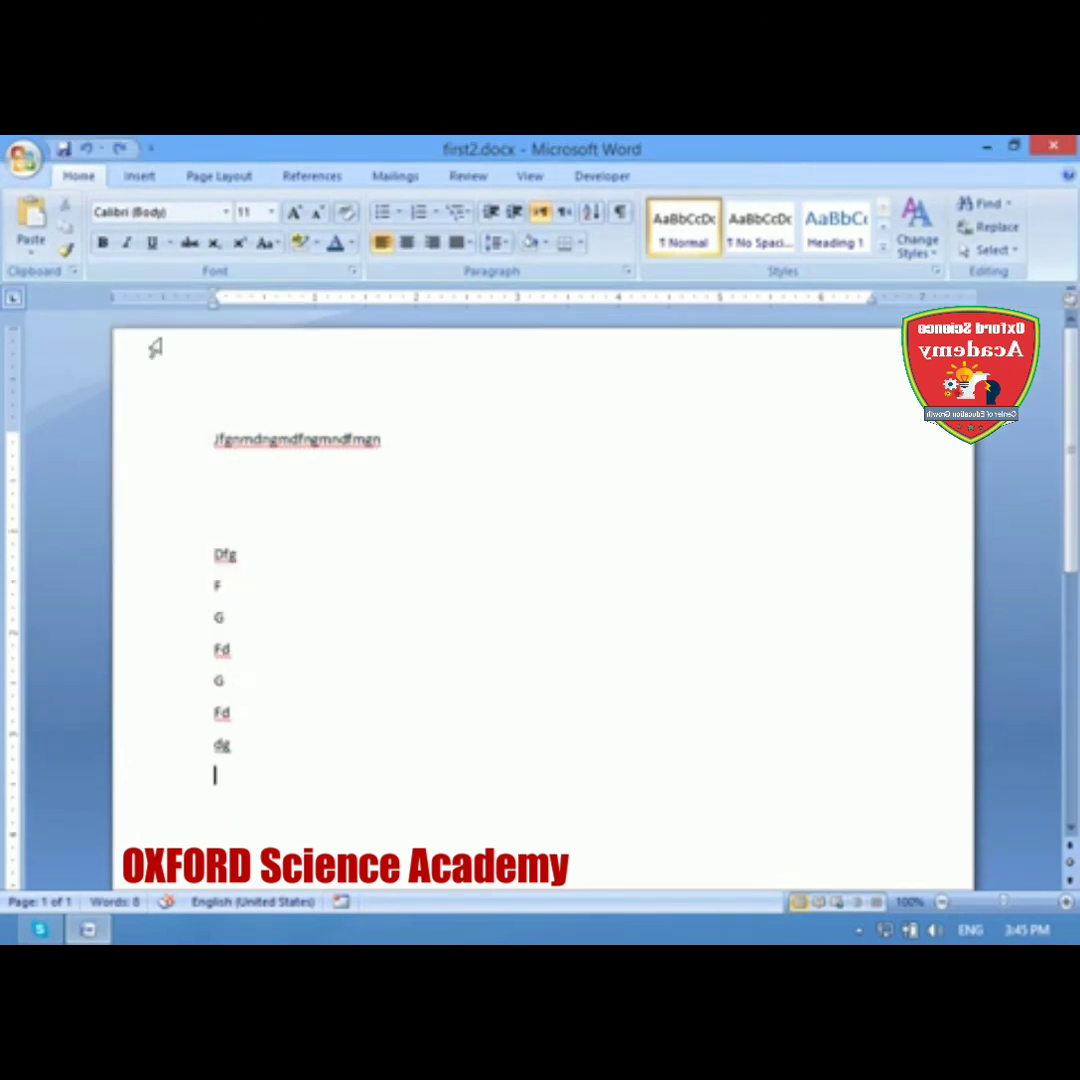
click(151, 149)
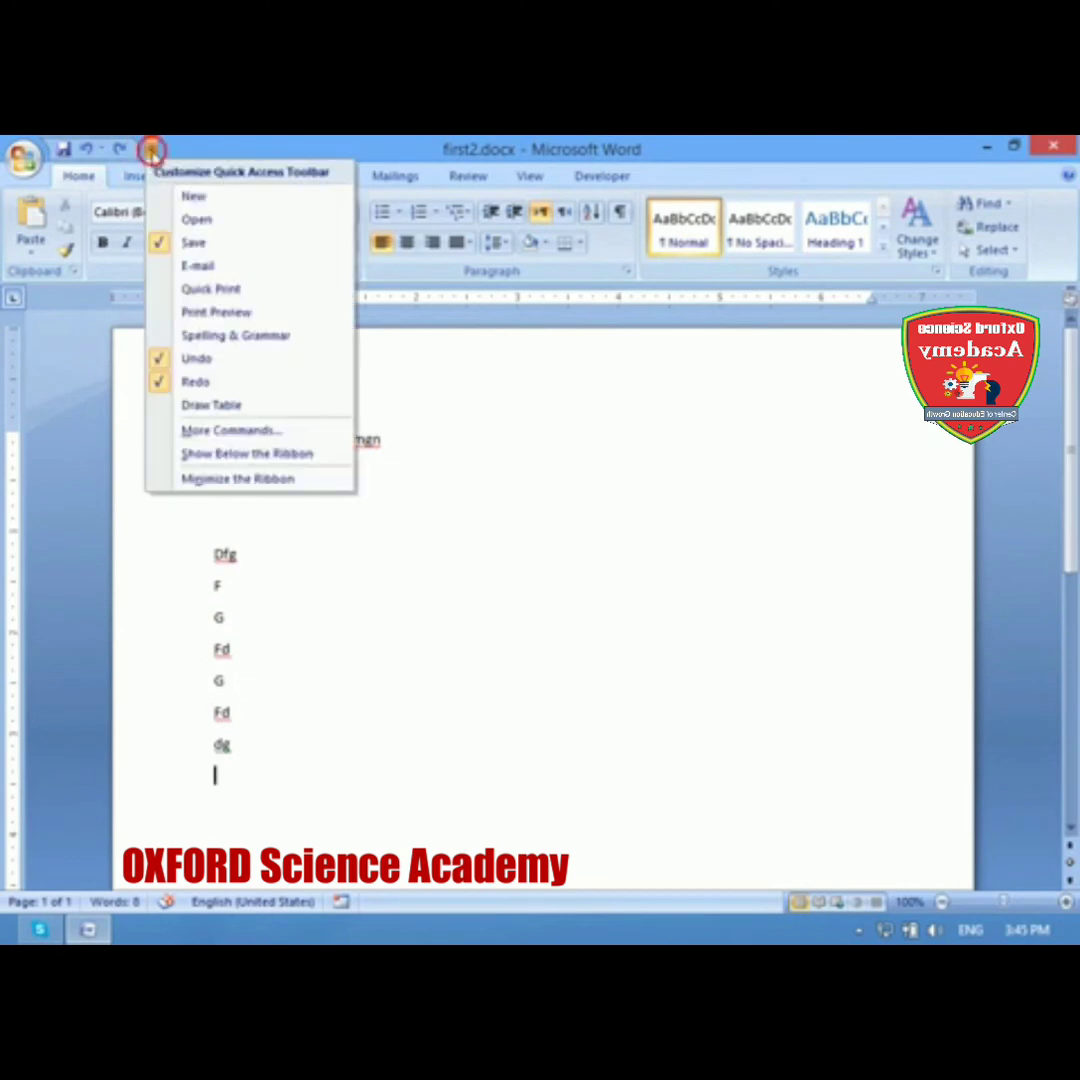
Step: Minimize the ribbon and replace all document text with 'dslfvfdnjnmvf'
click(243, 482)
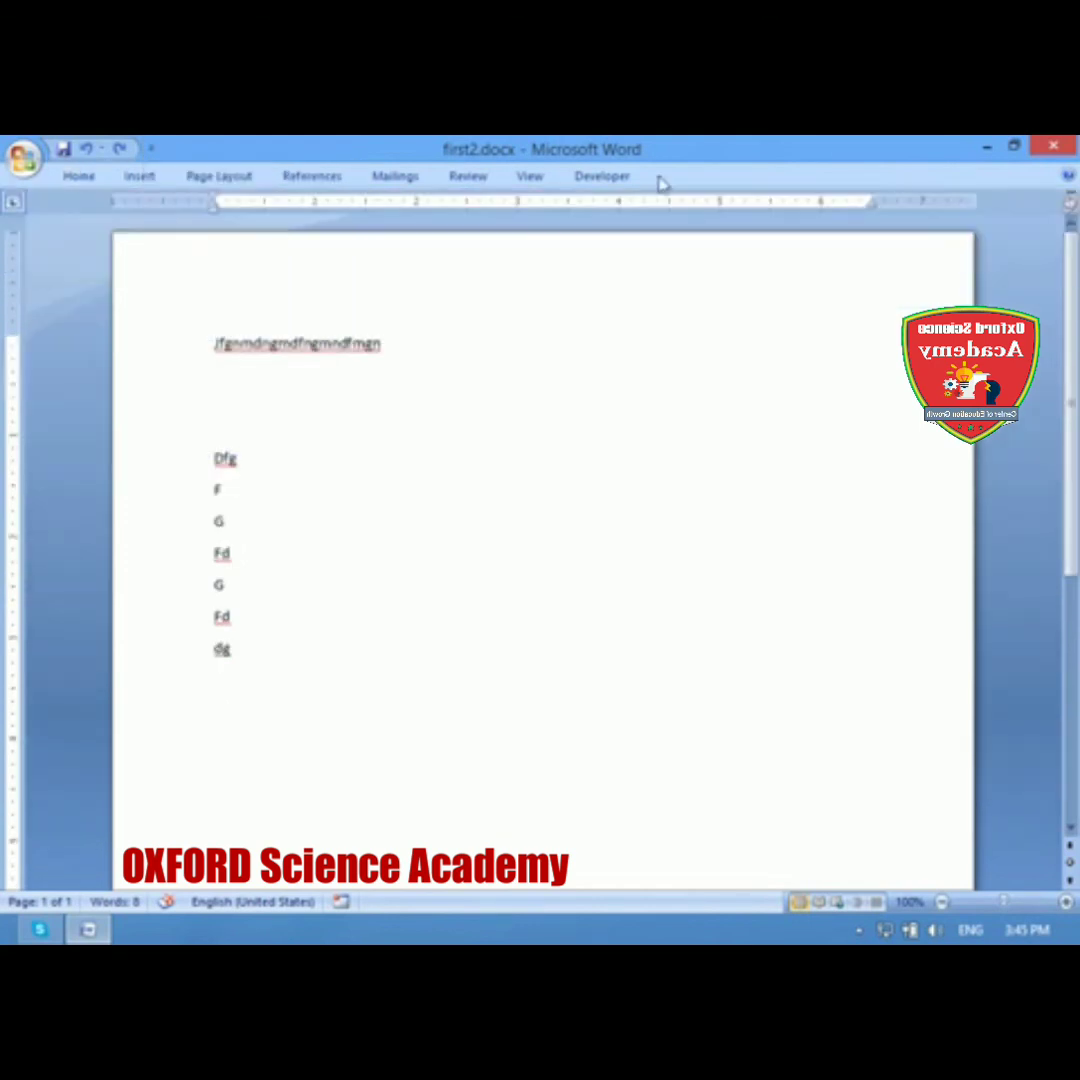
click(378, 492)
text(dfkfjkdfgkf,)
key(ctrl+a)
key(Delete)
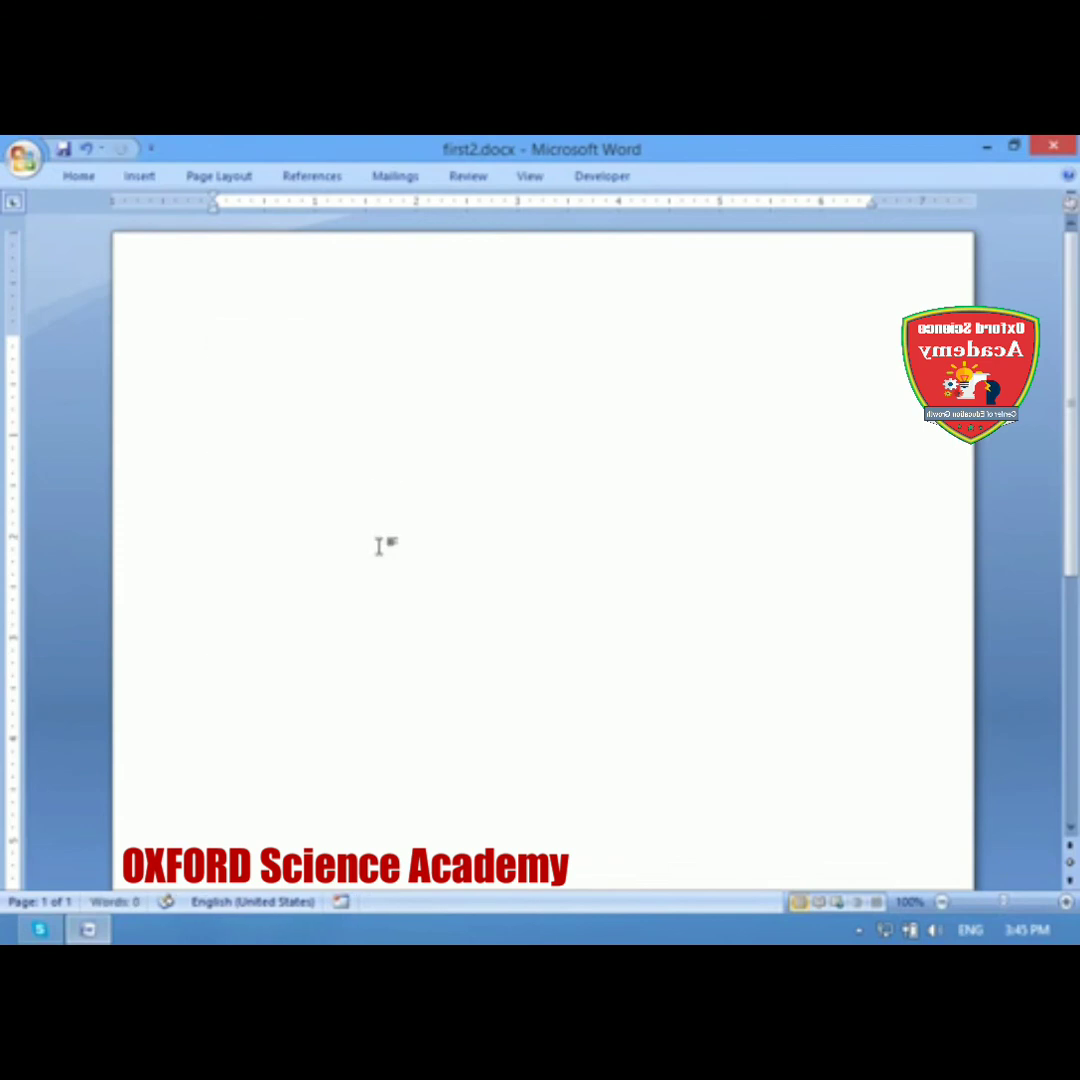
text(dslf)
text(vfdnjnmvf)
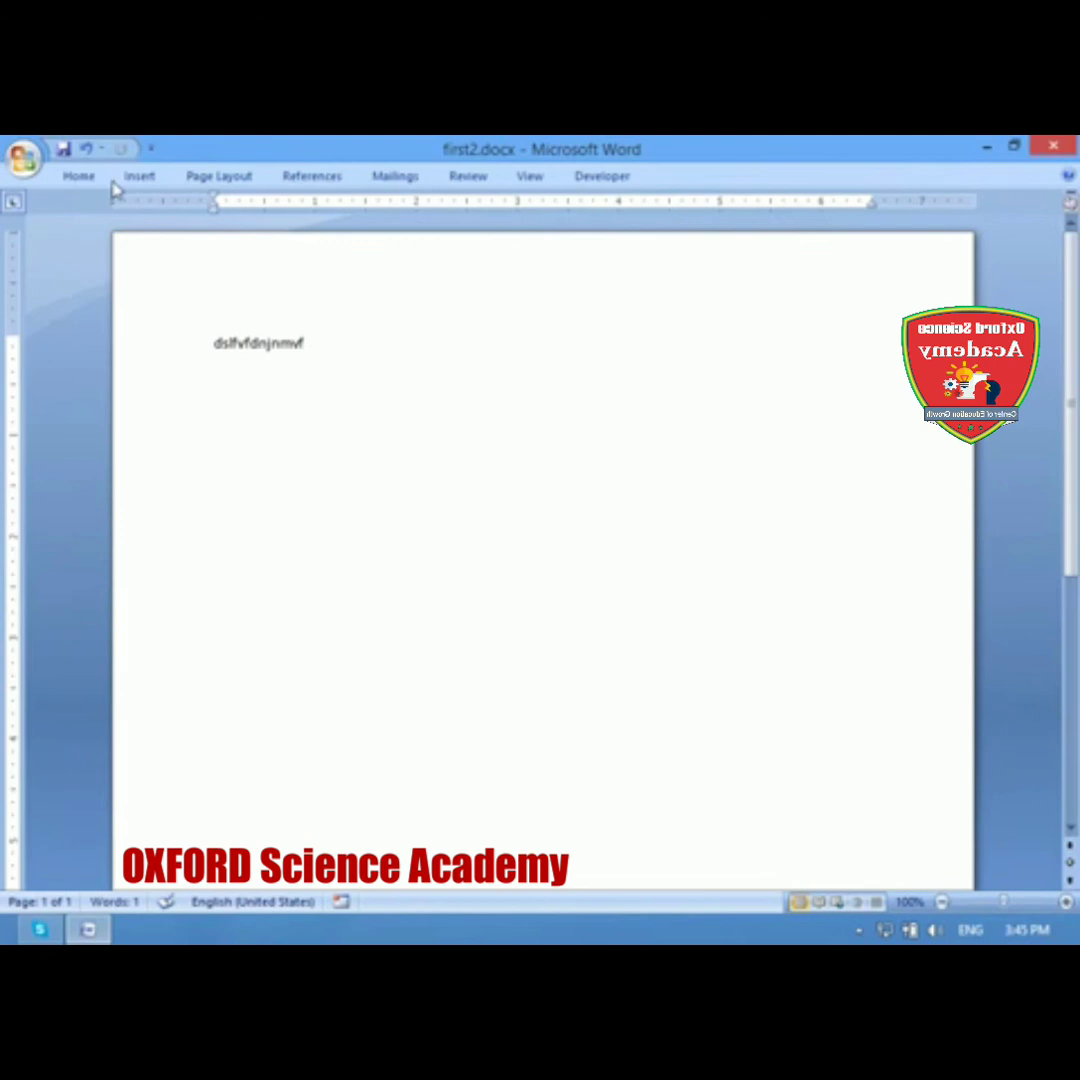
Step: Peek at the Home tab, then turn off Minimize the Ribbon so it stays fully shown
click(80, 180)
click(330, 385)
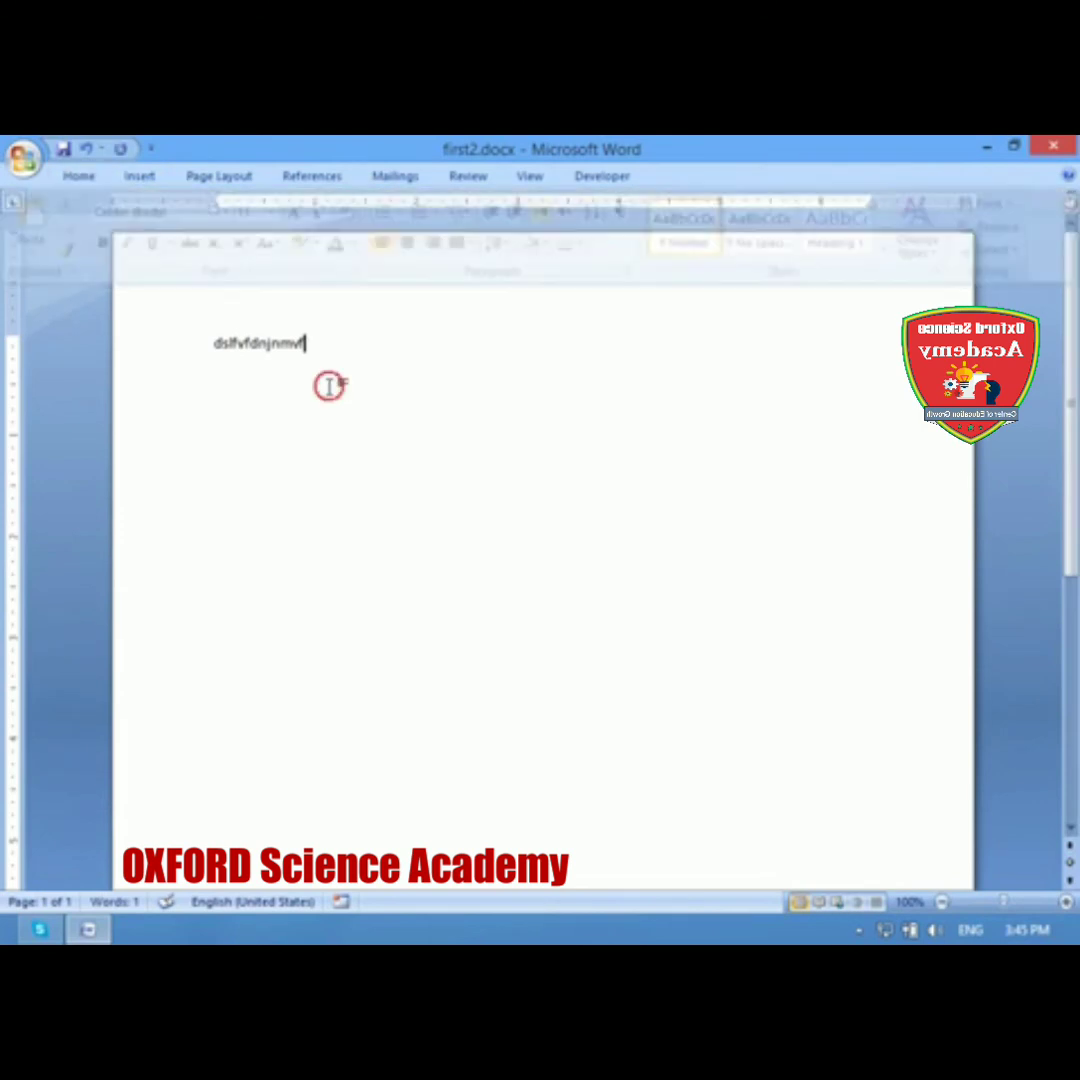
click(152, 149)
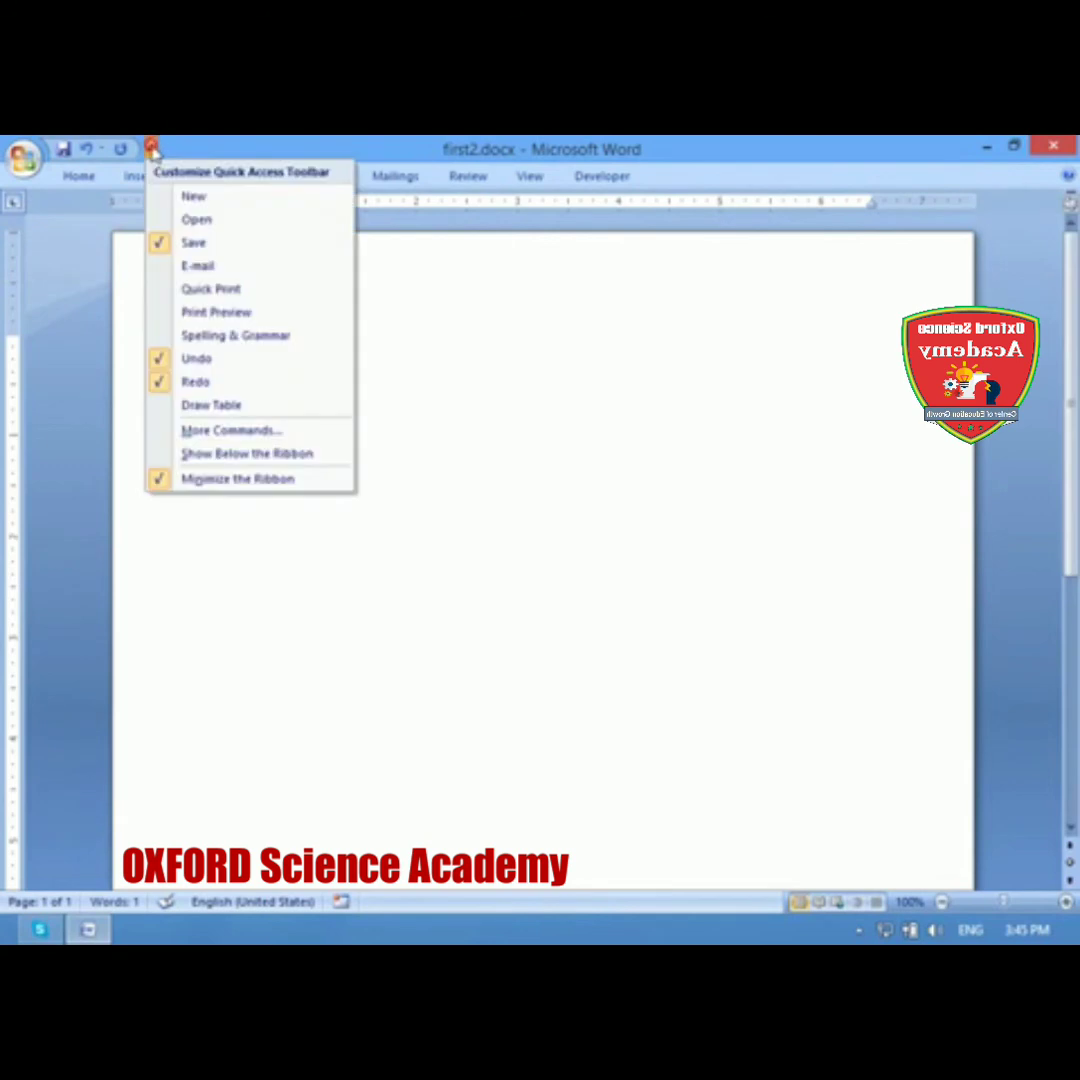
click(197, 481)
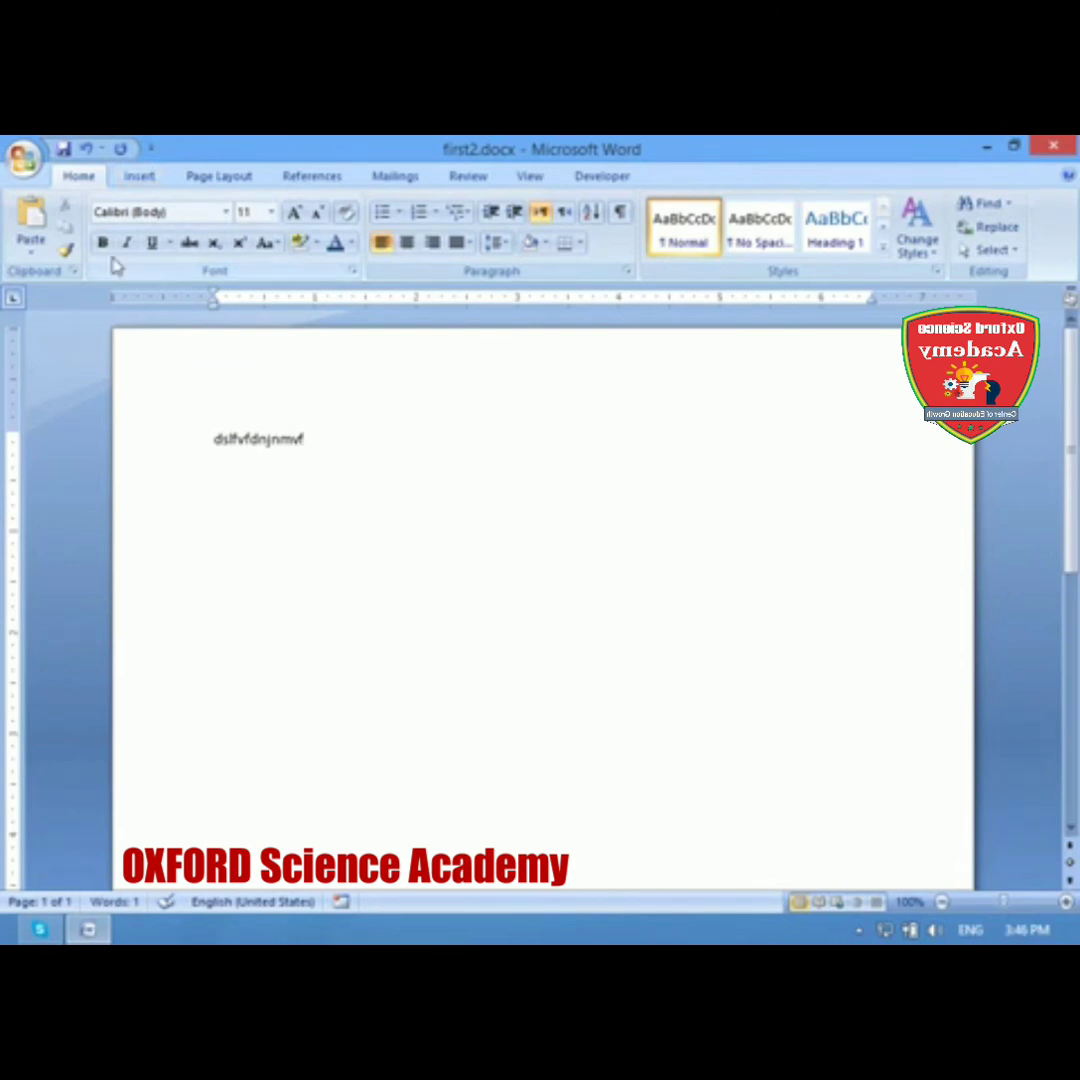
double_click(155, 178)
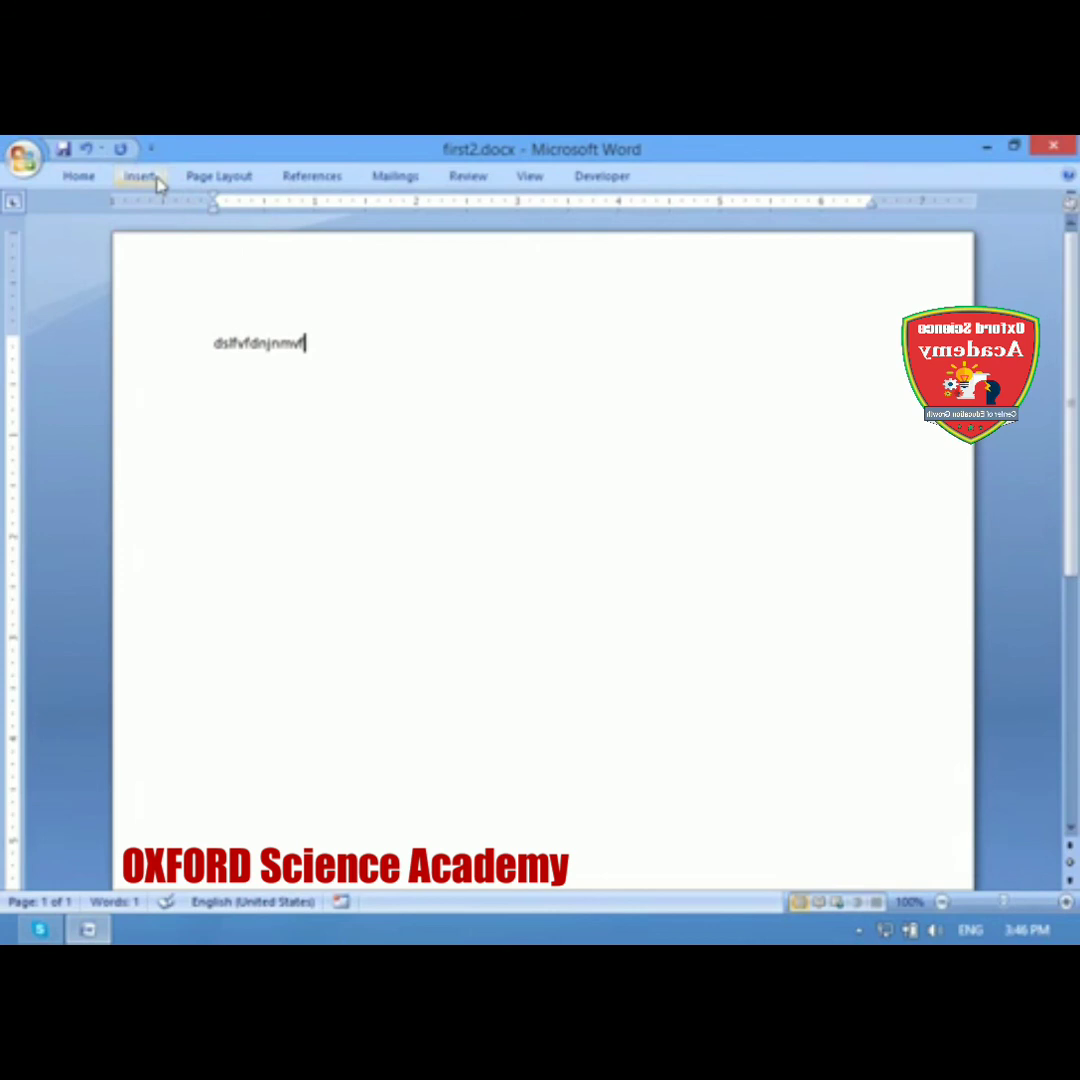
click(155, 178)
click(150, 148)
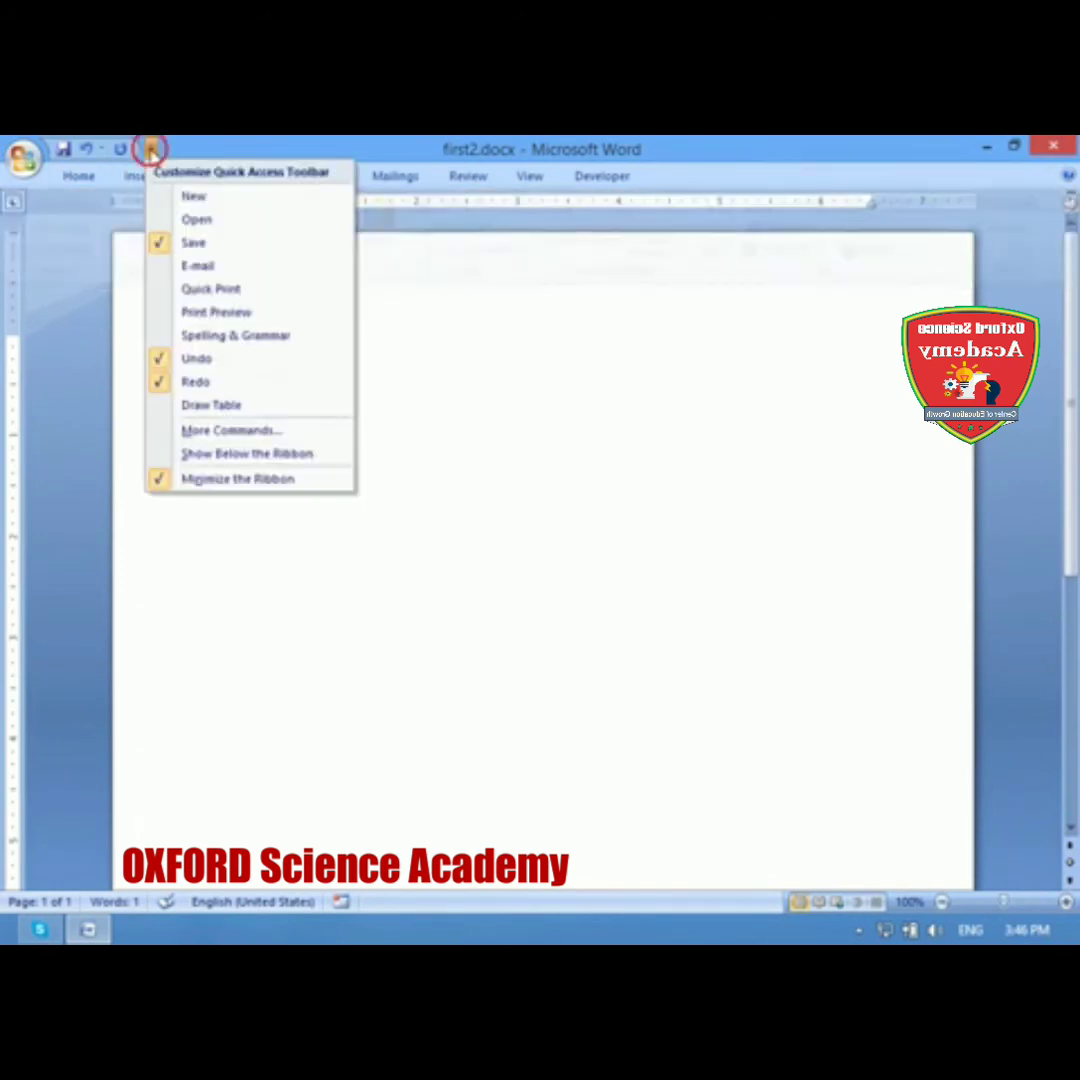
click(515, 346)
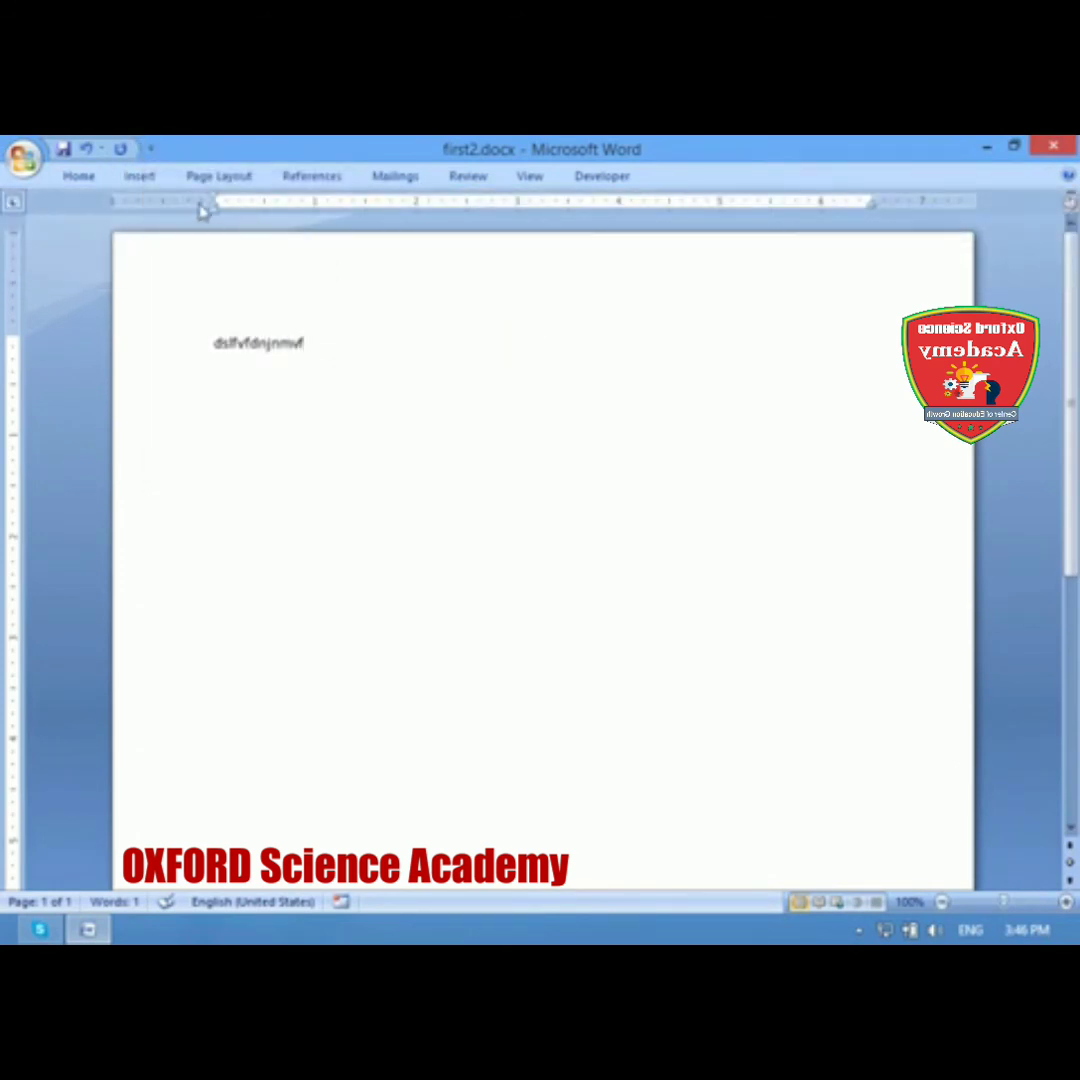
click(150, 148)
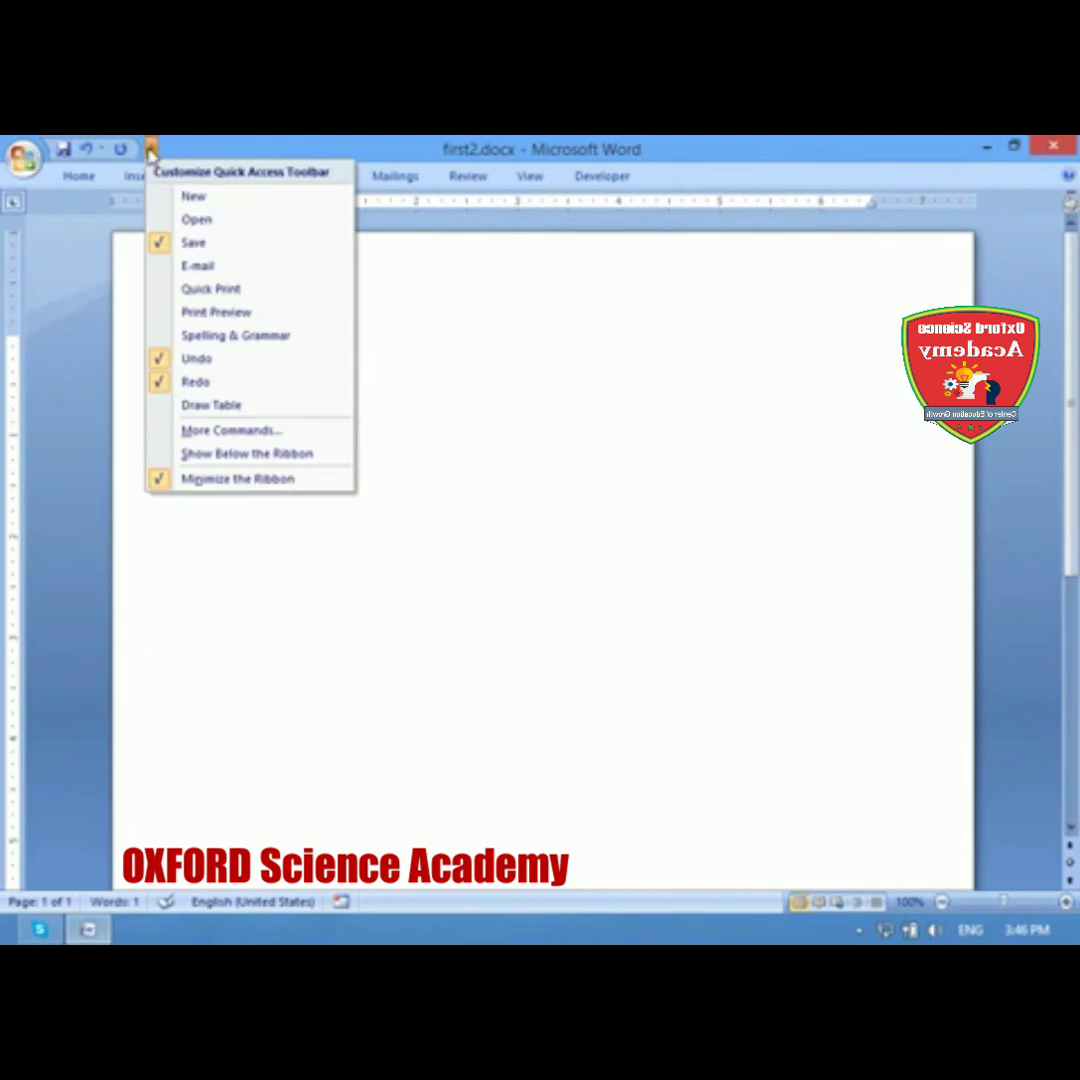
click(670, 352)
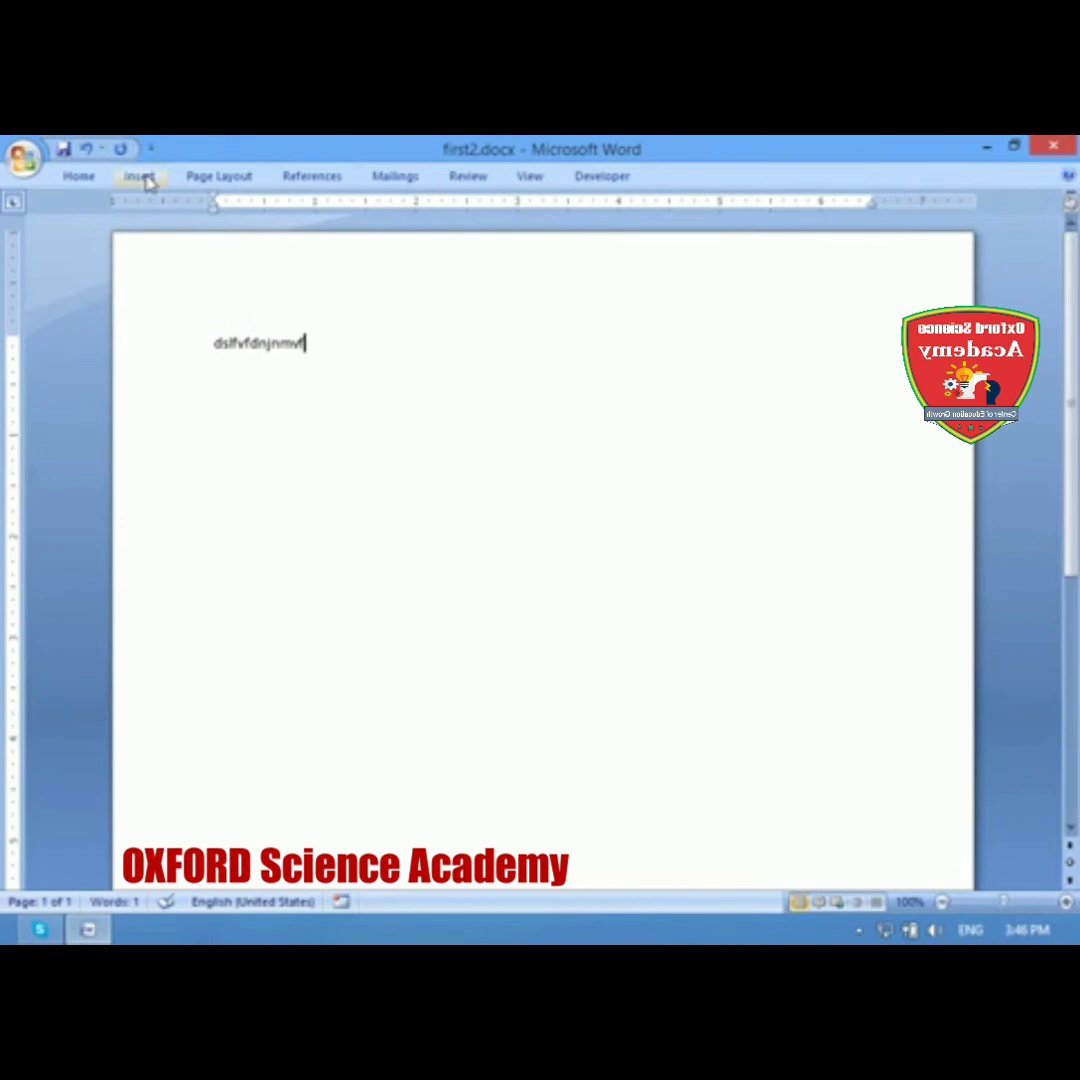
click(140, 176)
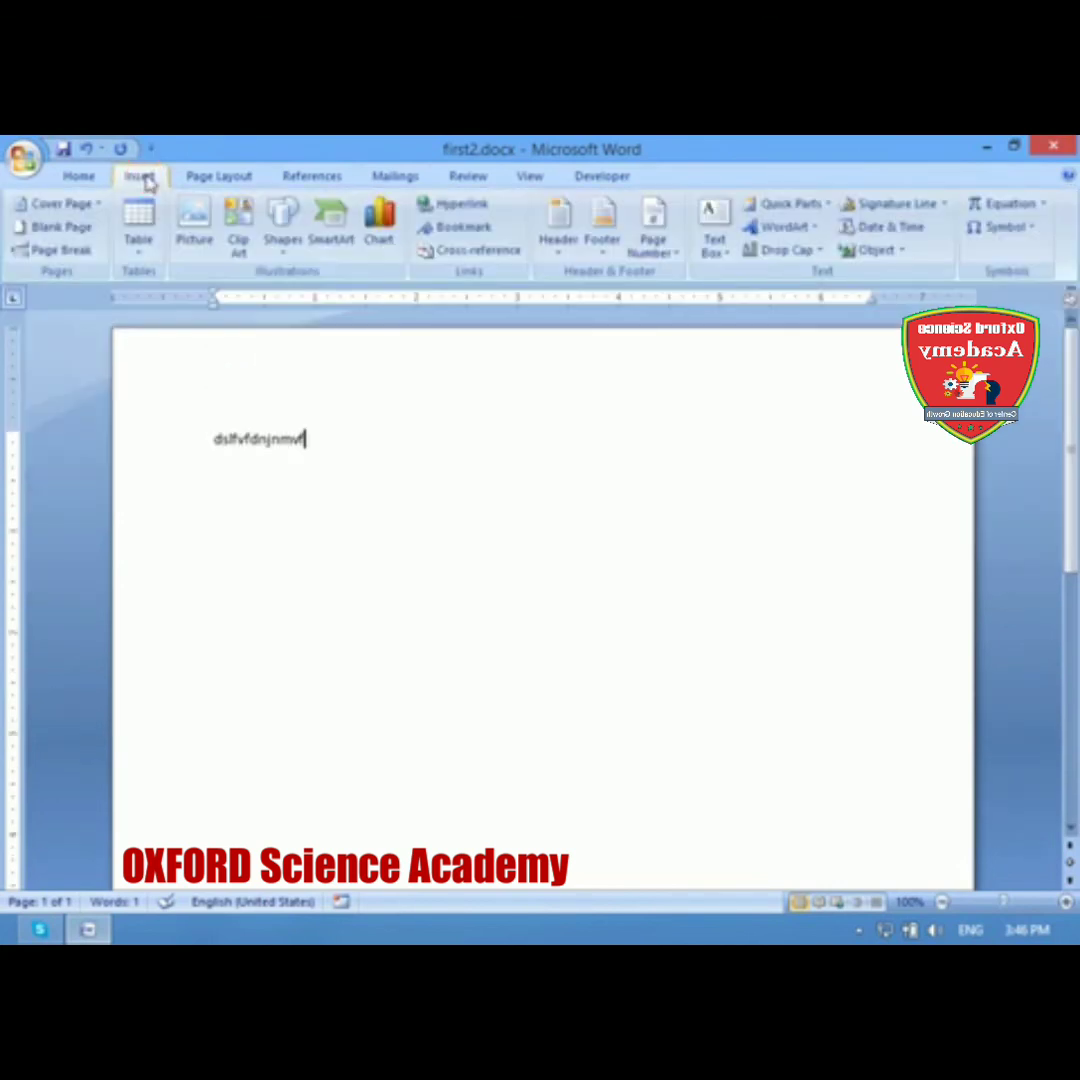
double_click(138, 178)
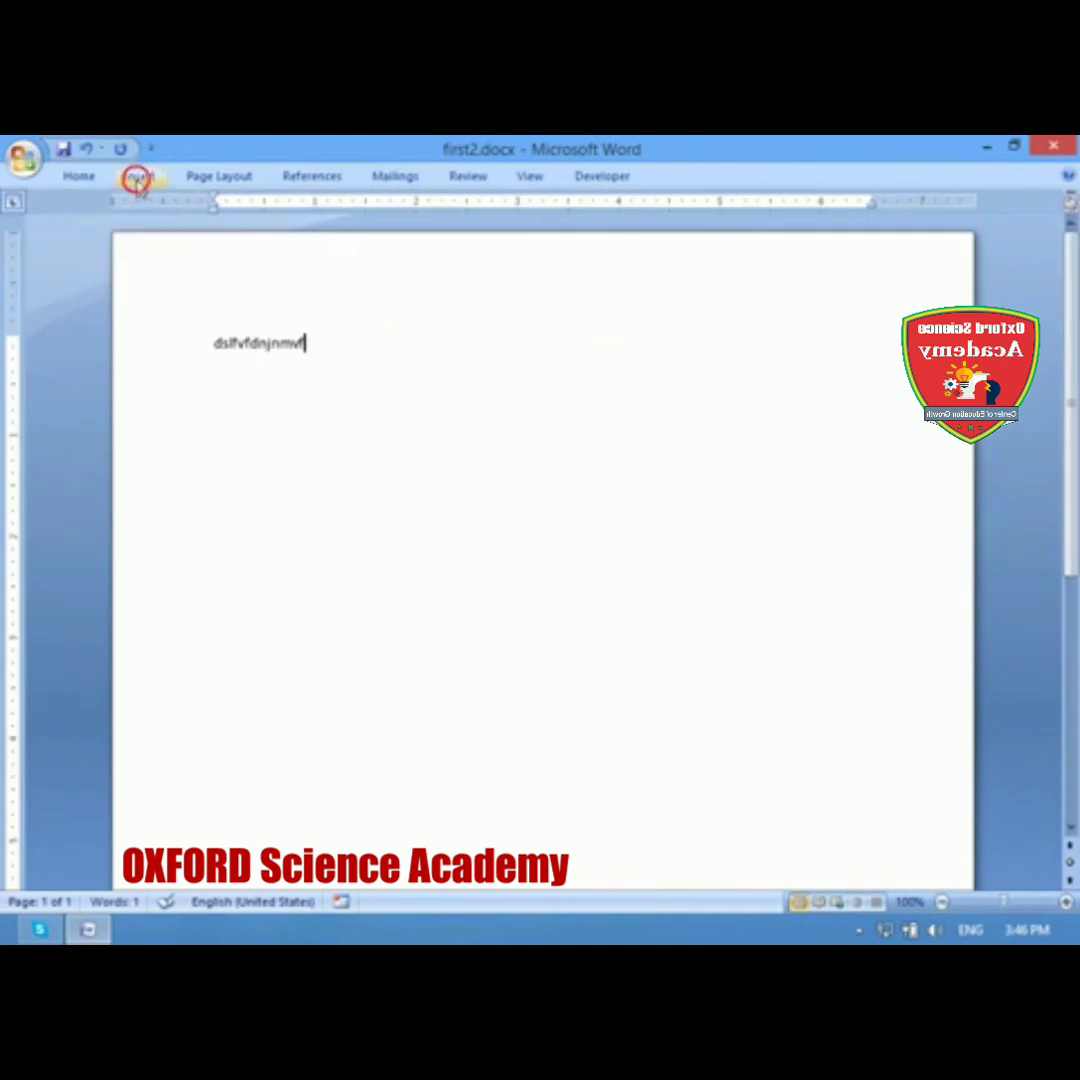
double_click(296, 176)
double_click(296, 176)
click(68, 175)
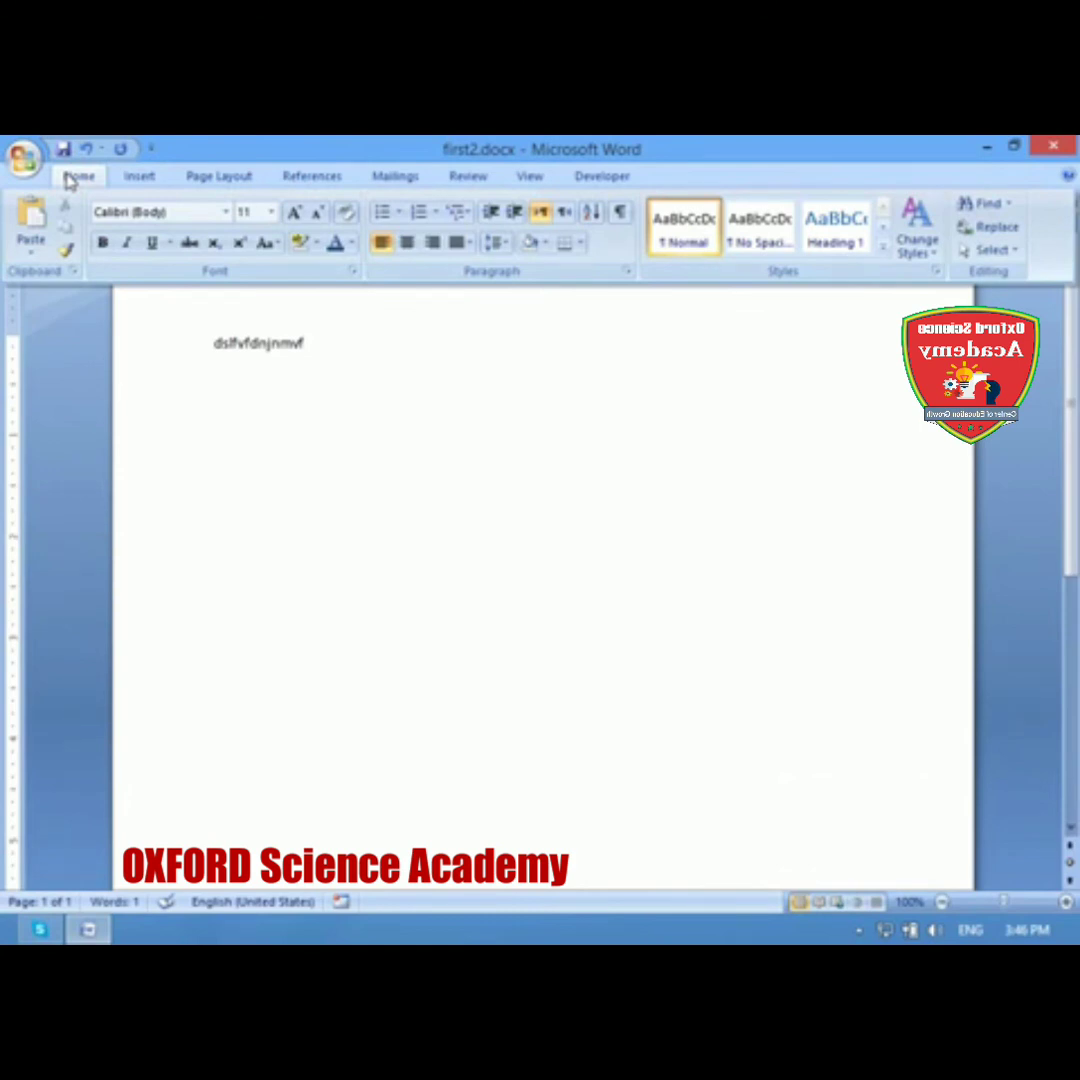
double_click(68, 176)
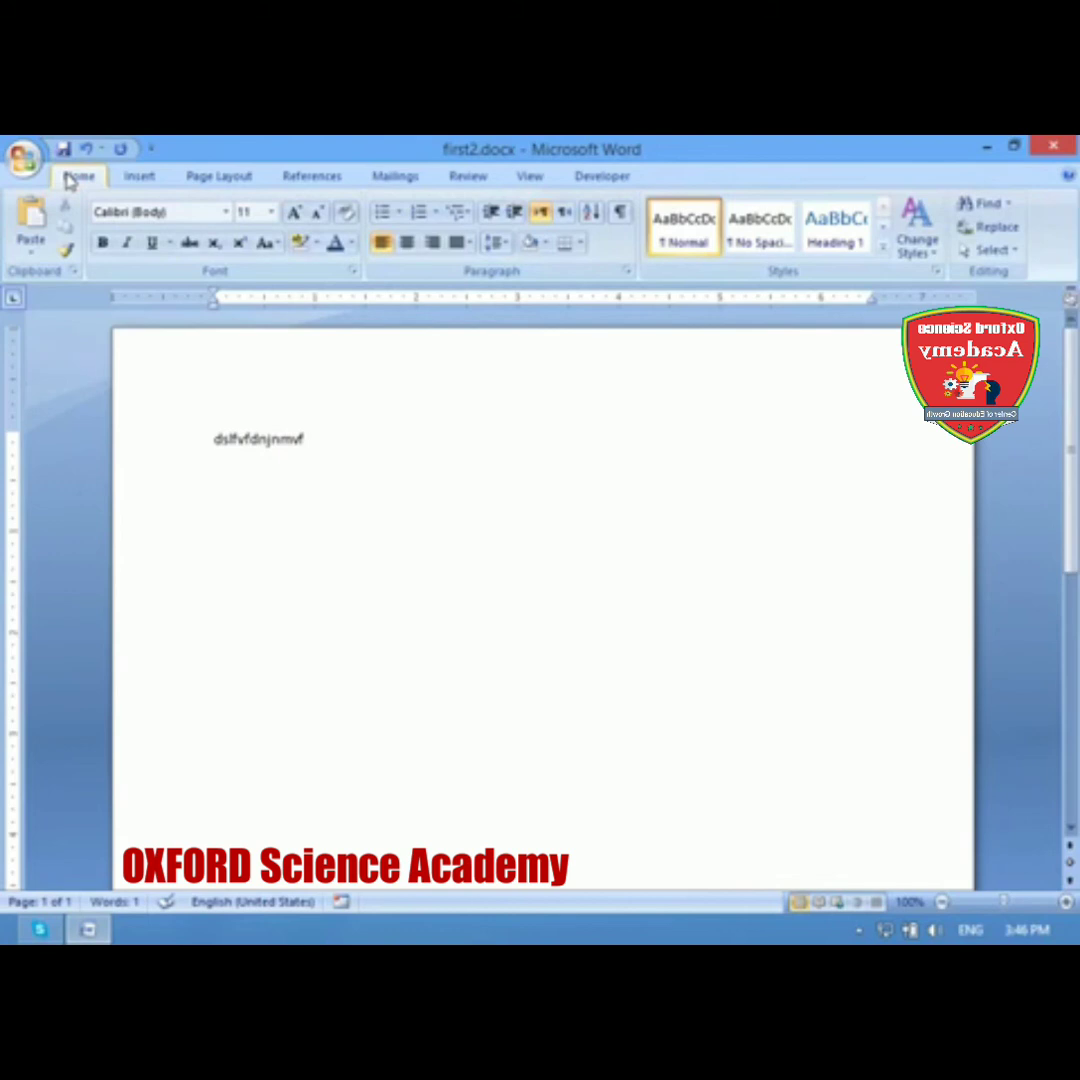
double_click(68, 176)
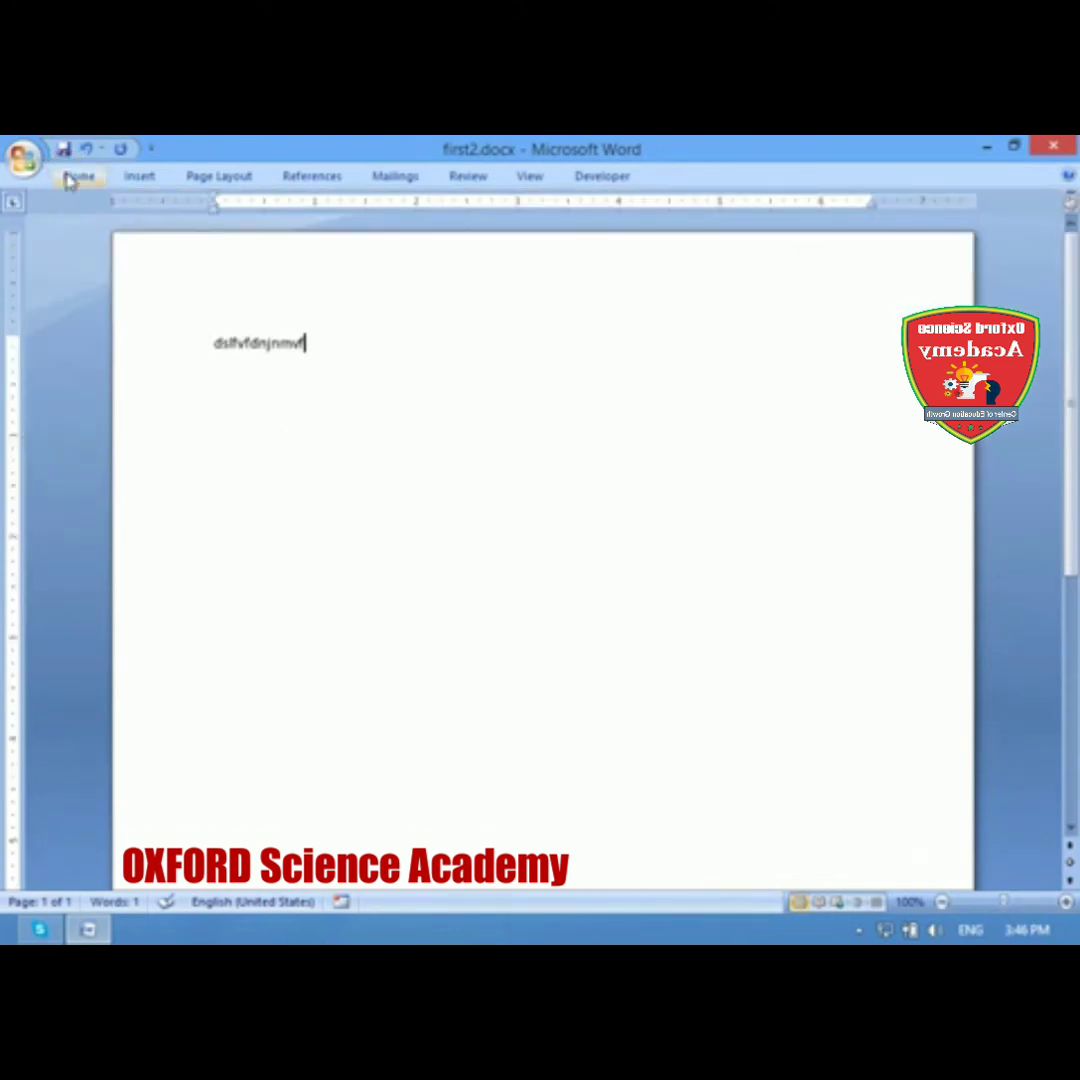
double_click(68, 176)
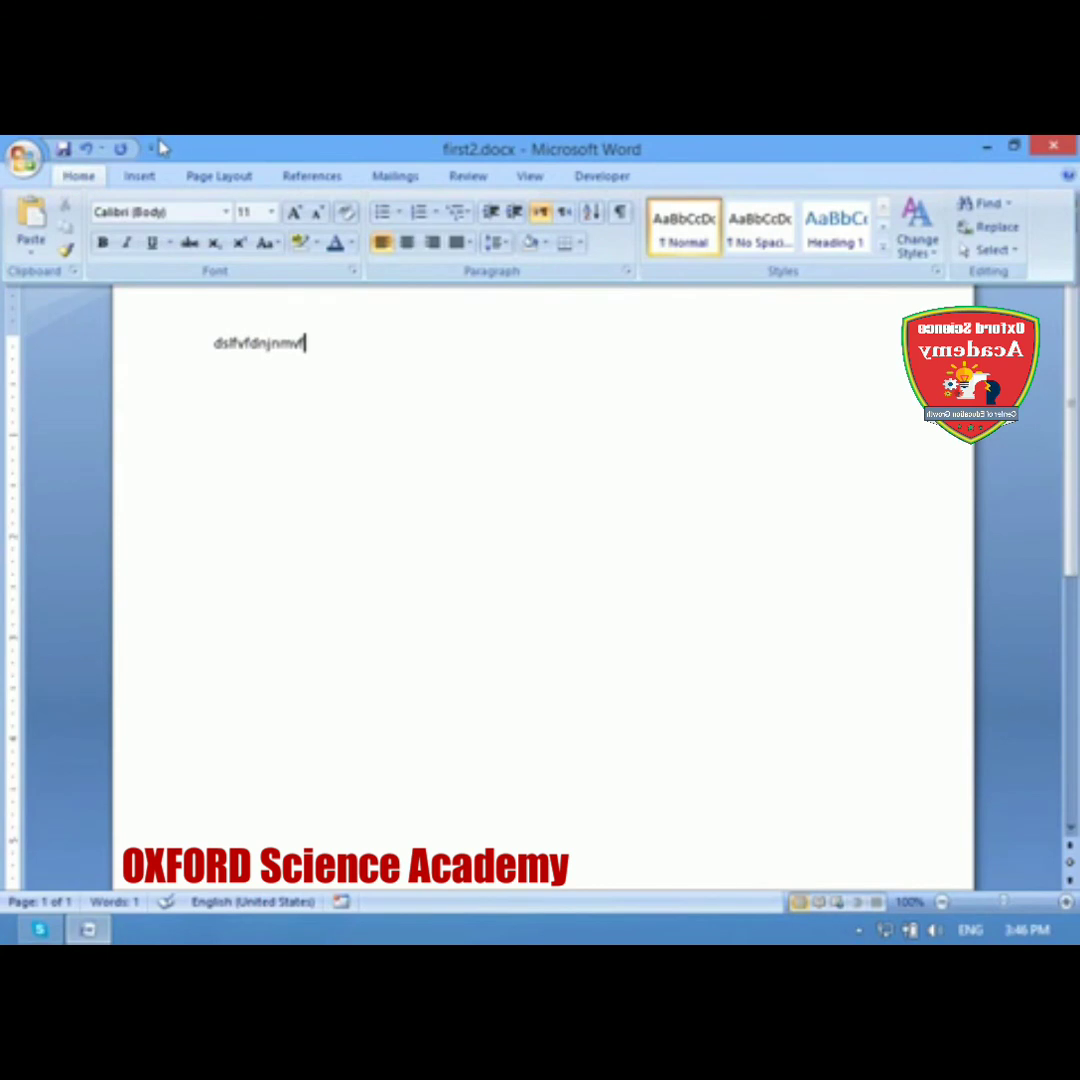
click(150, 148)
click(150, 148)
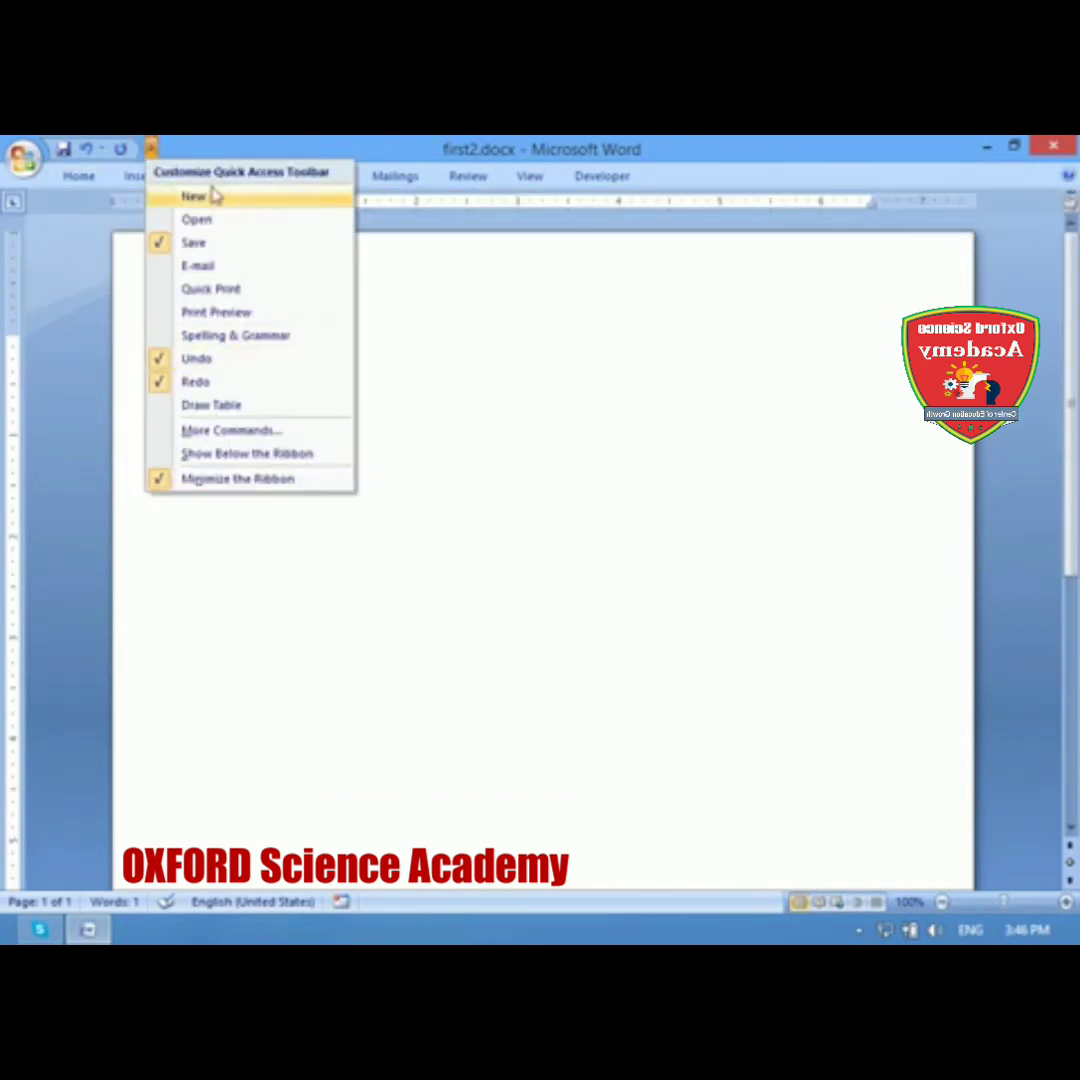
click(470, 376)
click(92, 177)
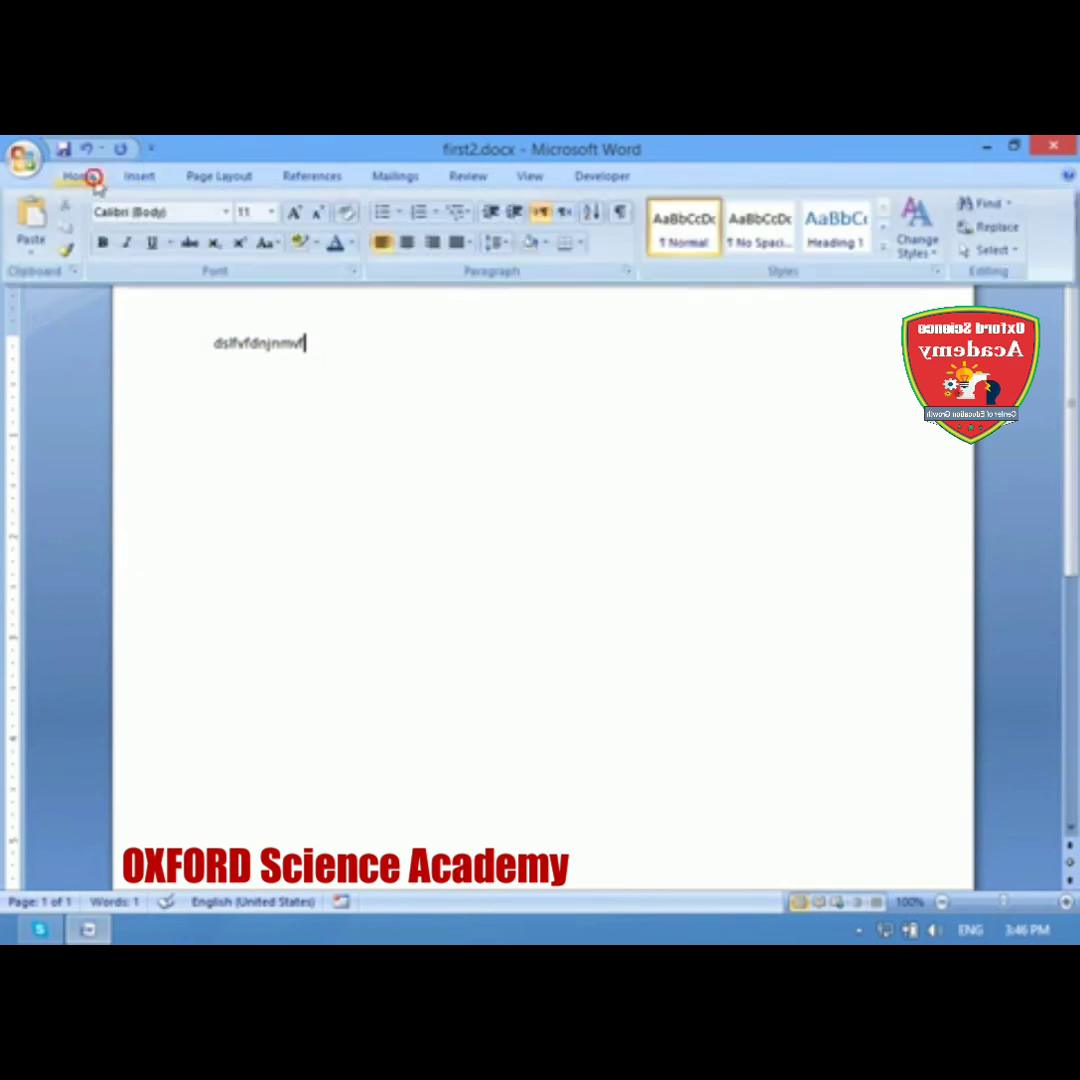
double_click(92, 177)
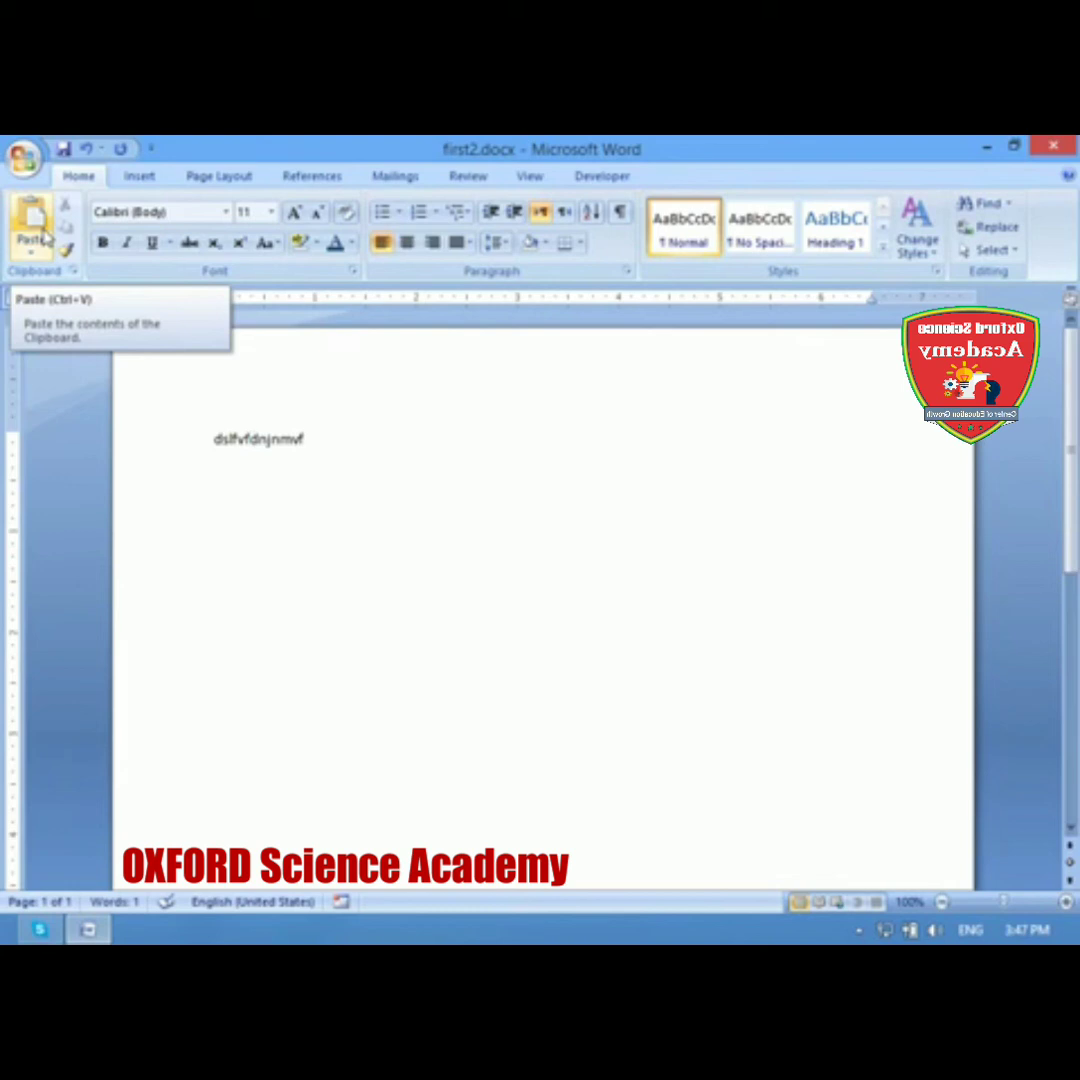
key(ctrl+a)
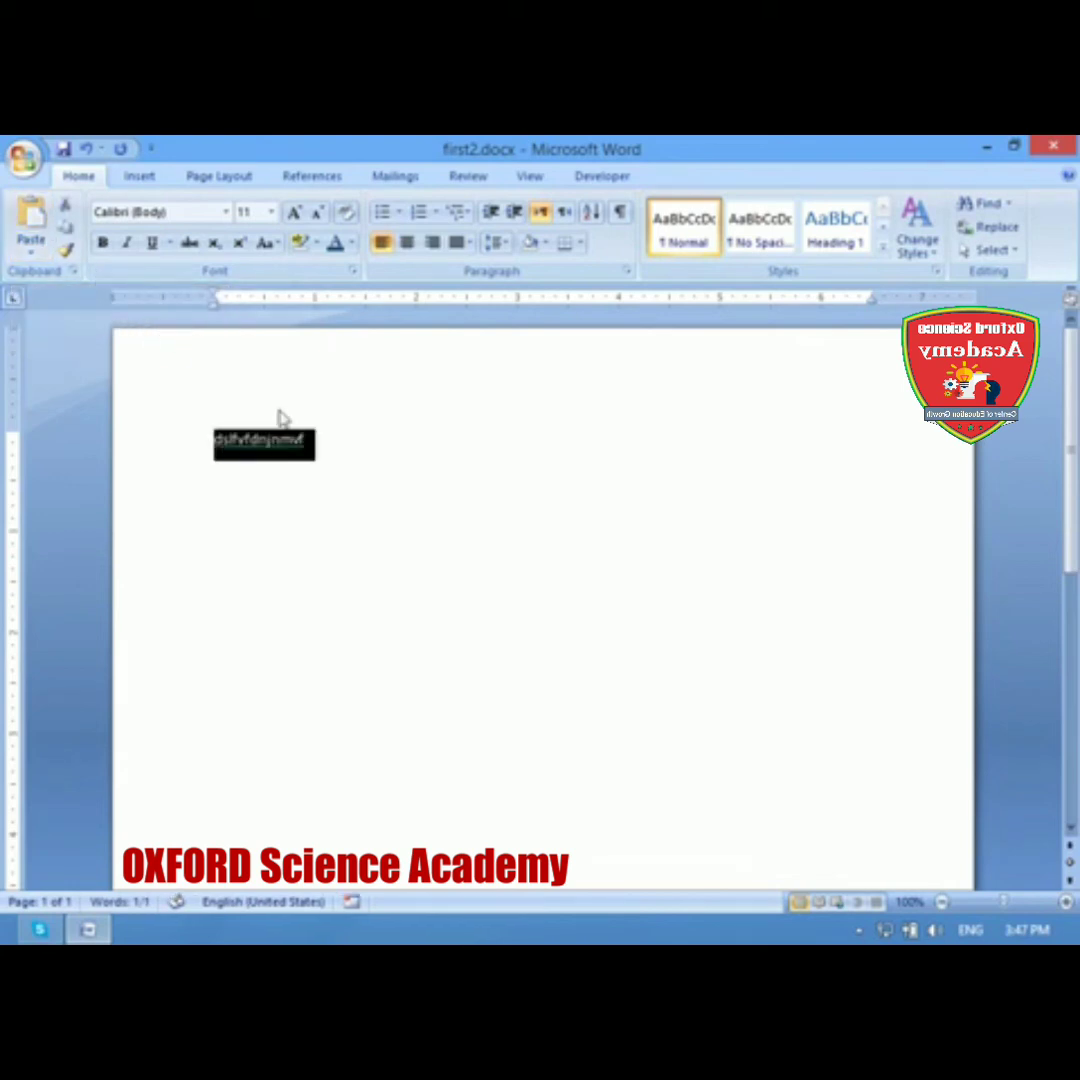
right_click(283, 444)
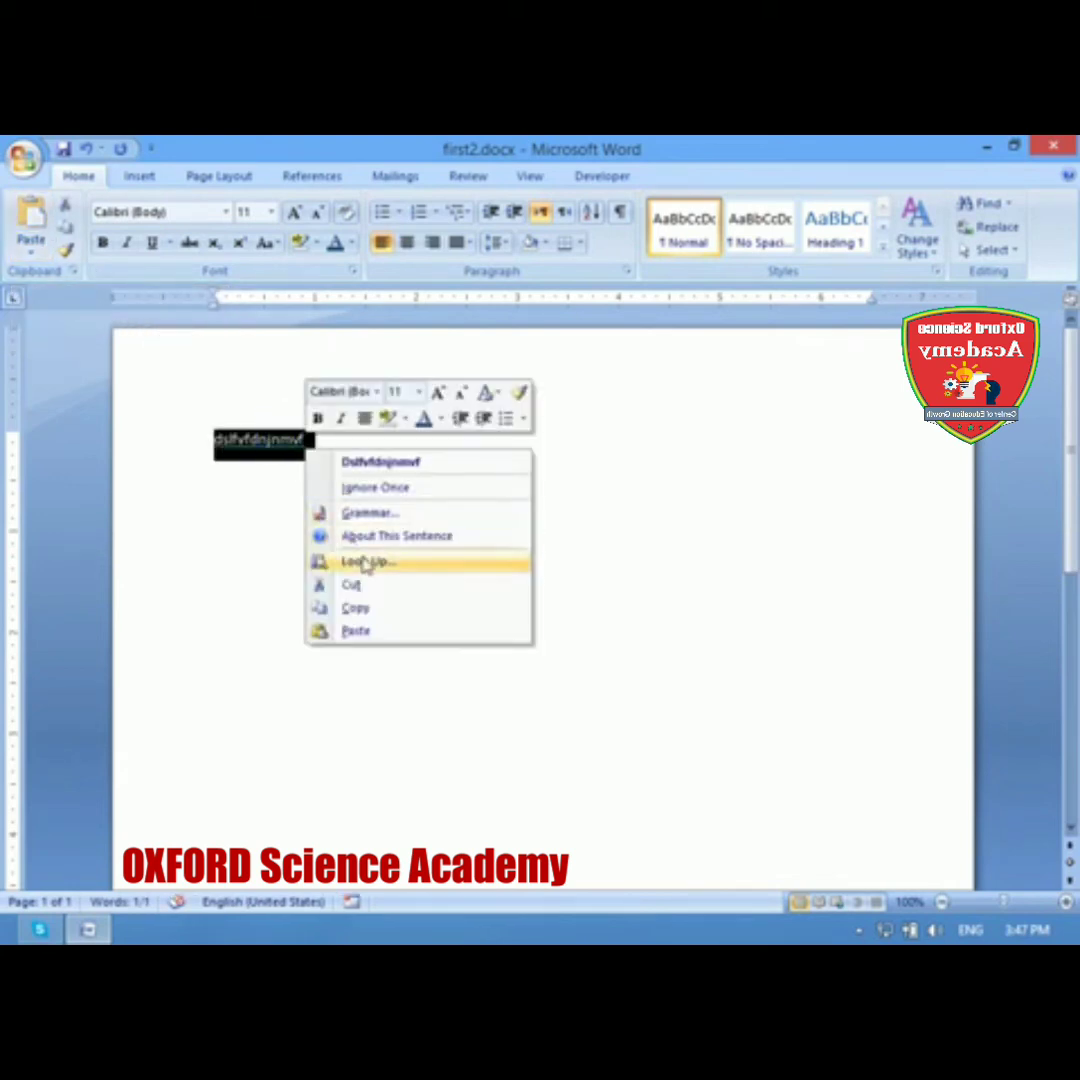
click(383, 612)
click(251, 617)
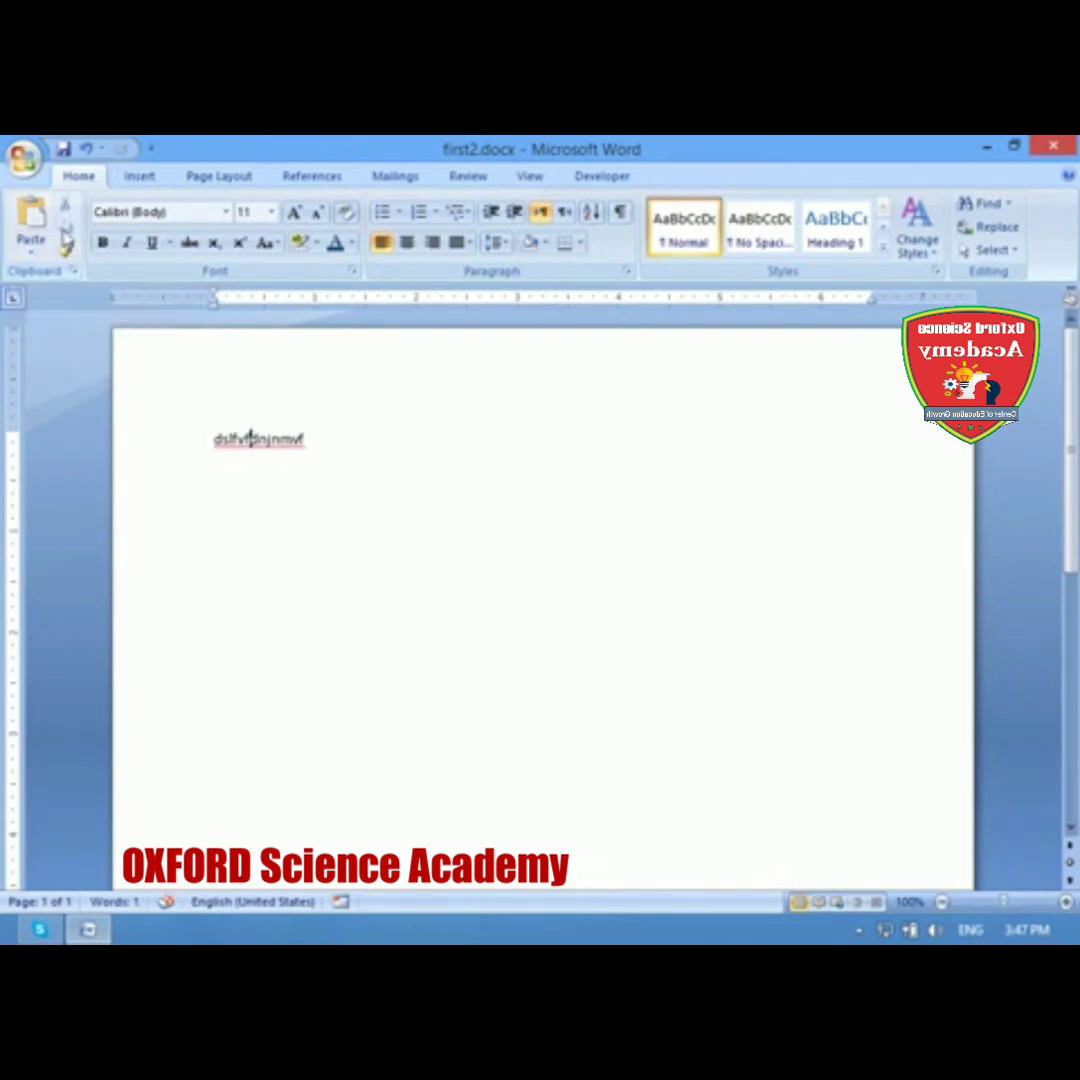
click(32, 260)
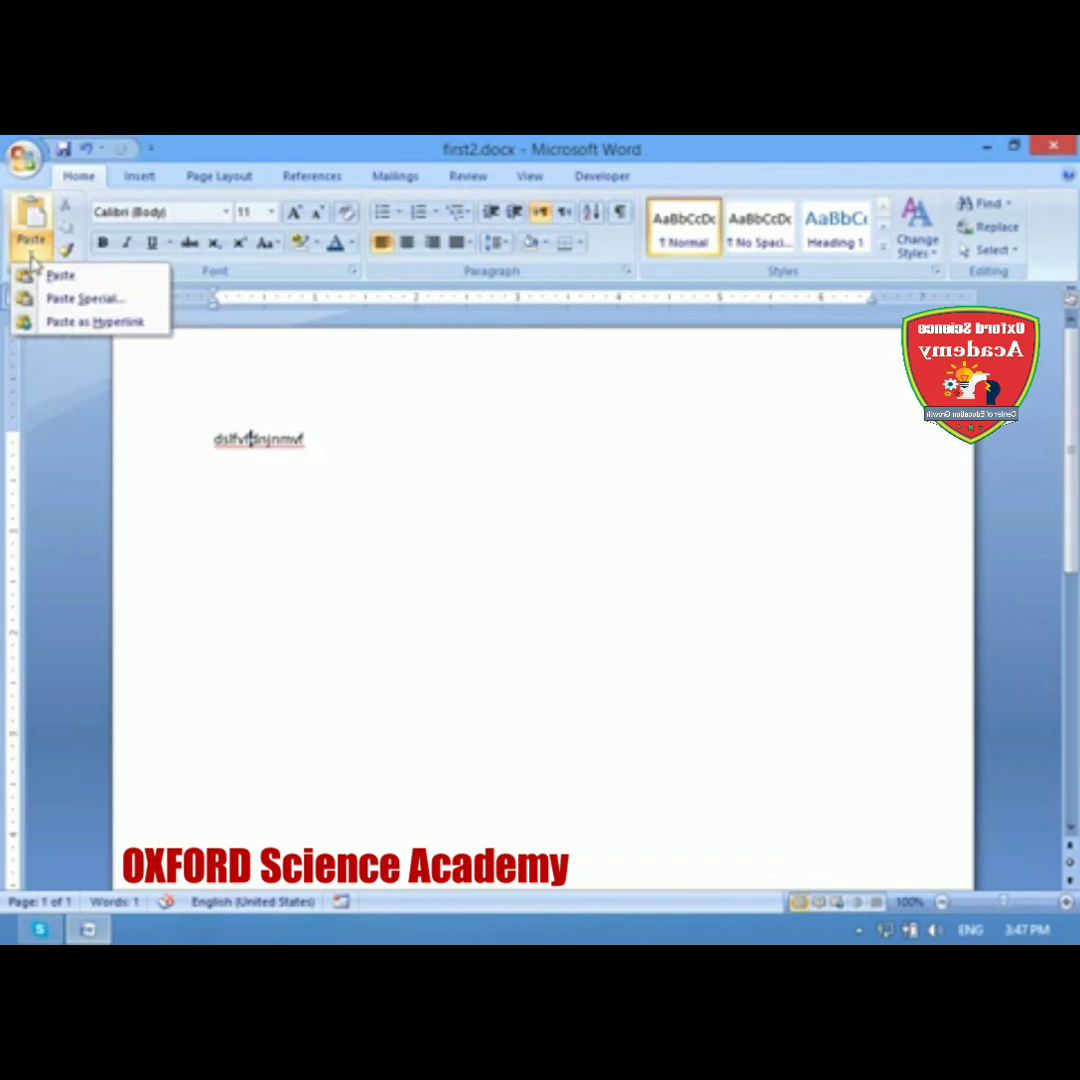
click(32, 258)
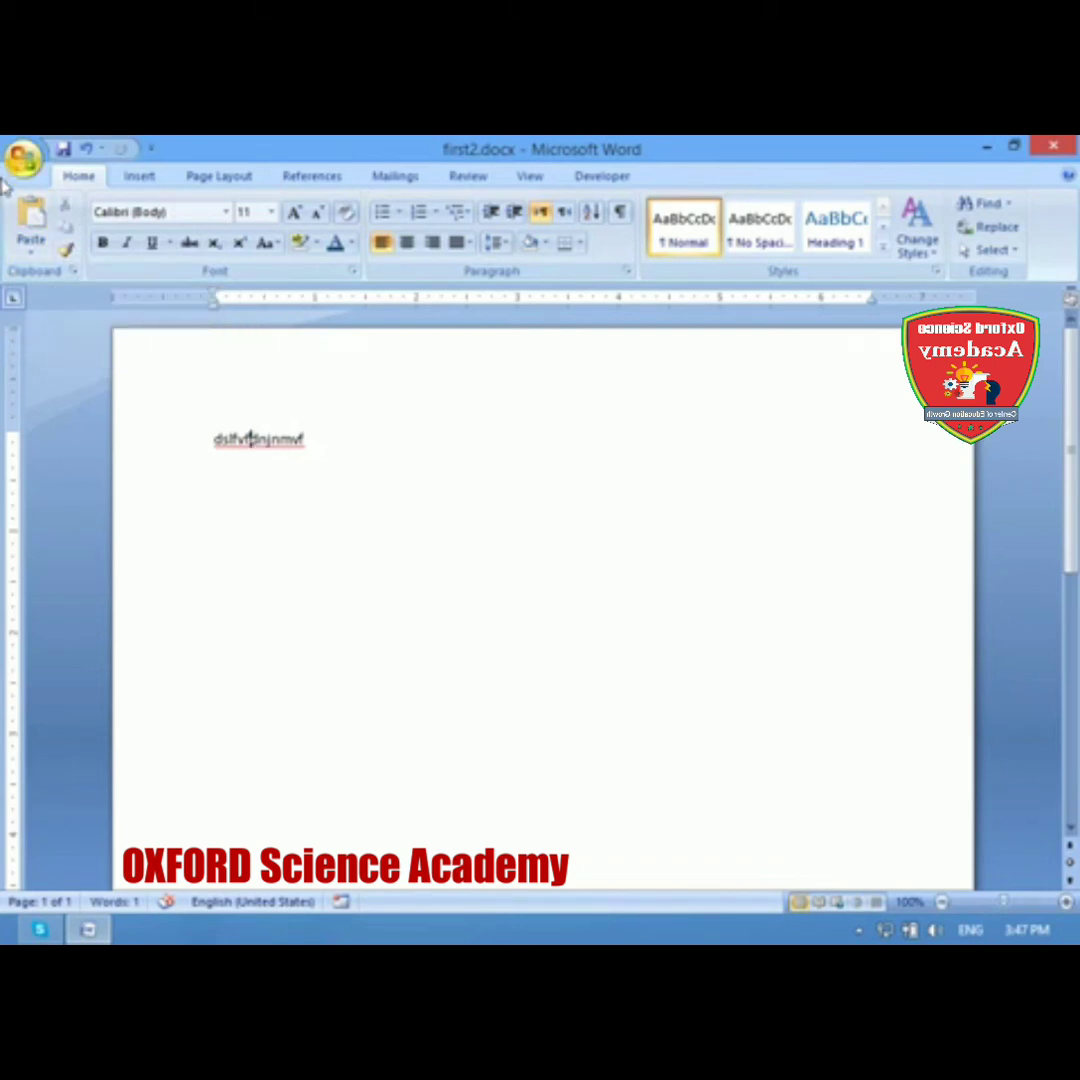
click(32, 258)
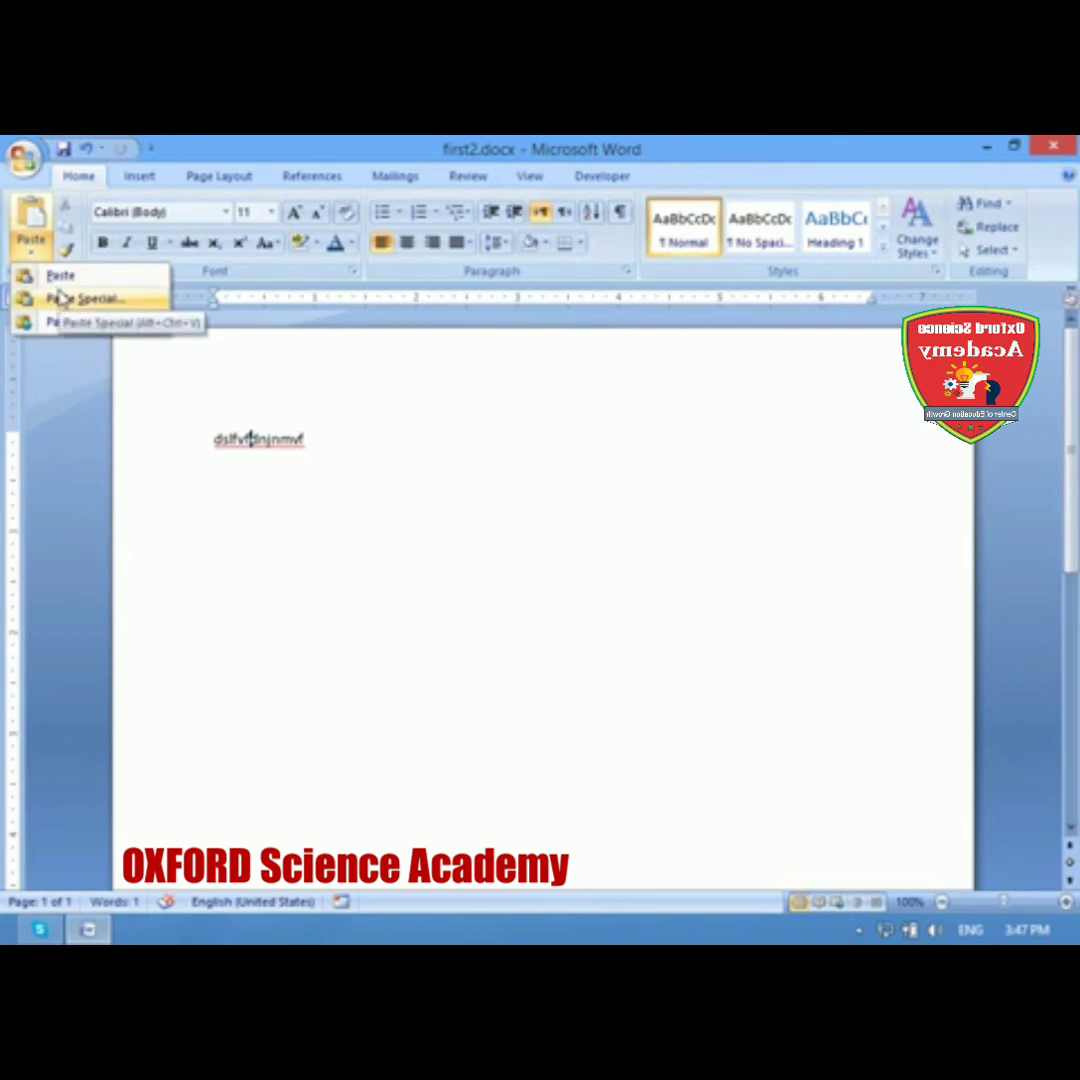
click(419, 371)
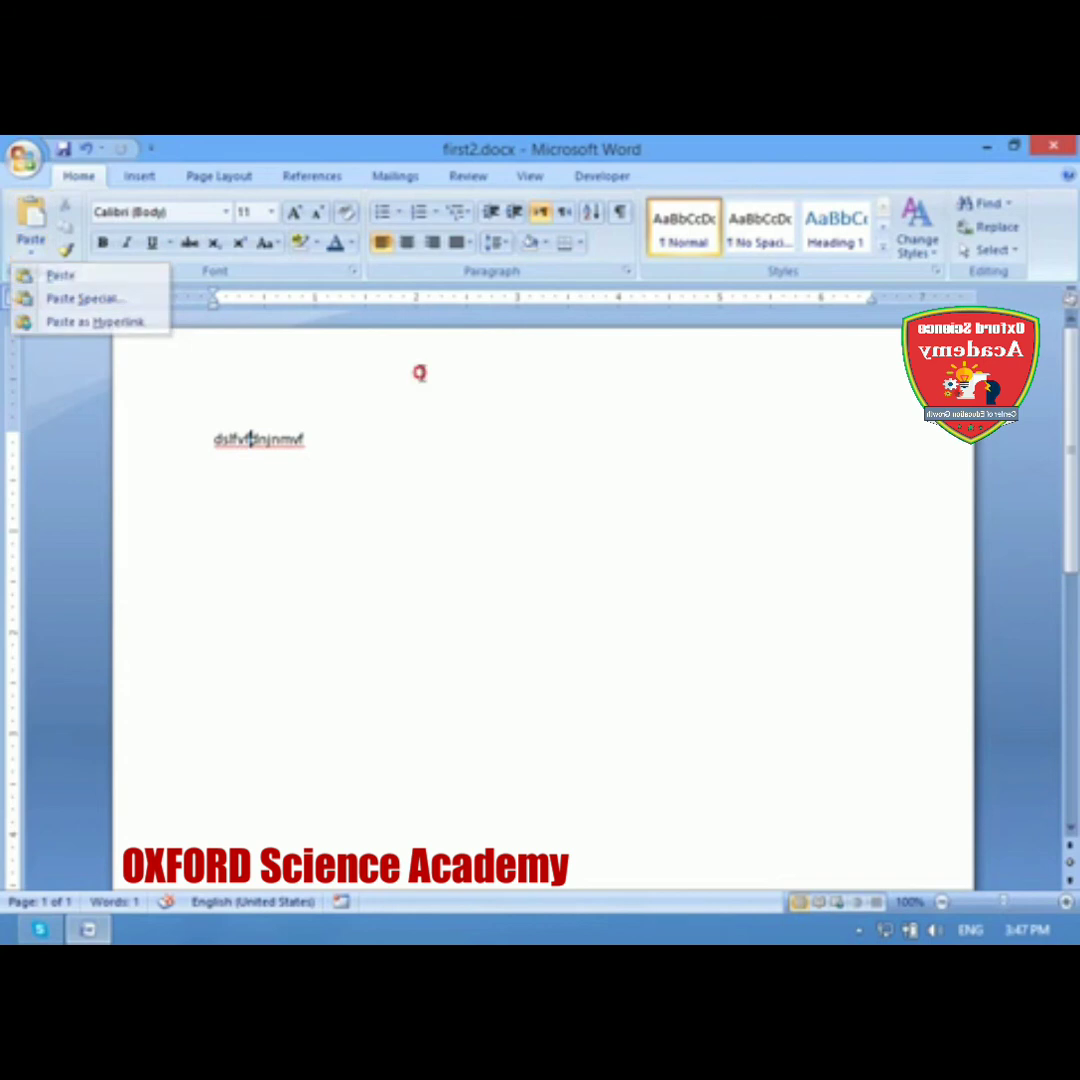
click(397, 502)
double_click(314, 441)
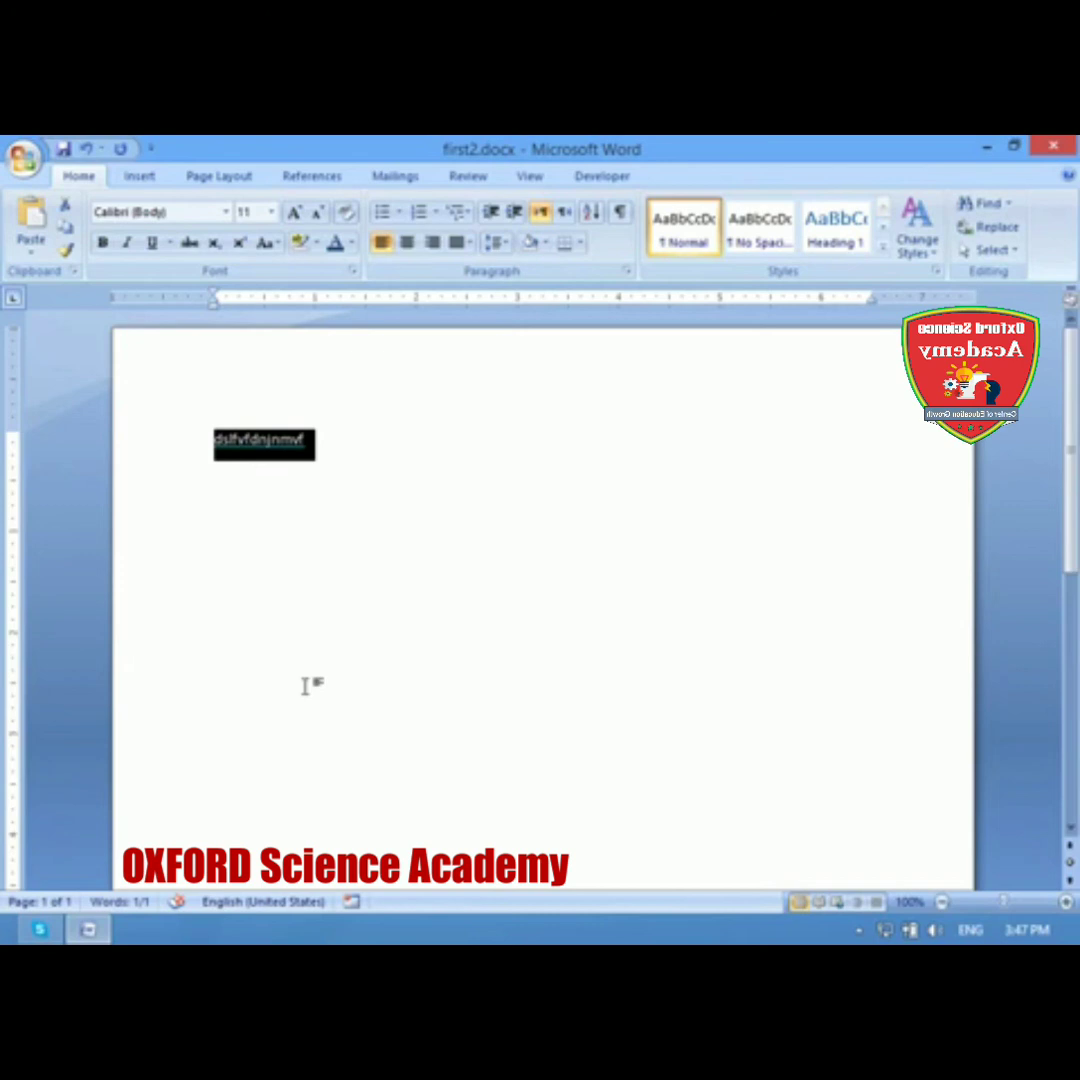
click(305, 686)
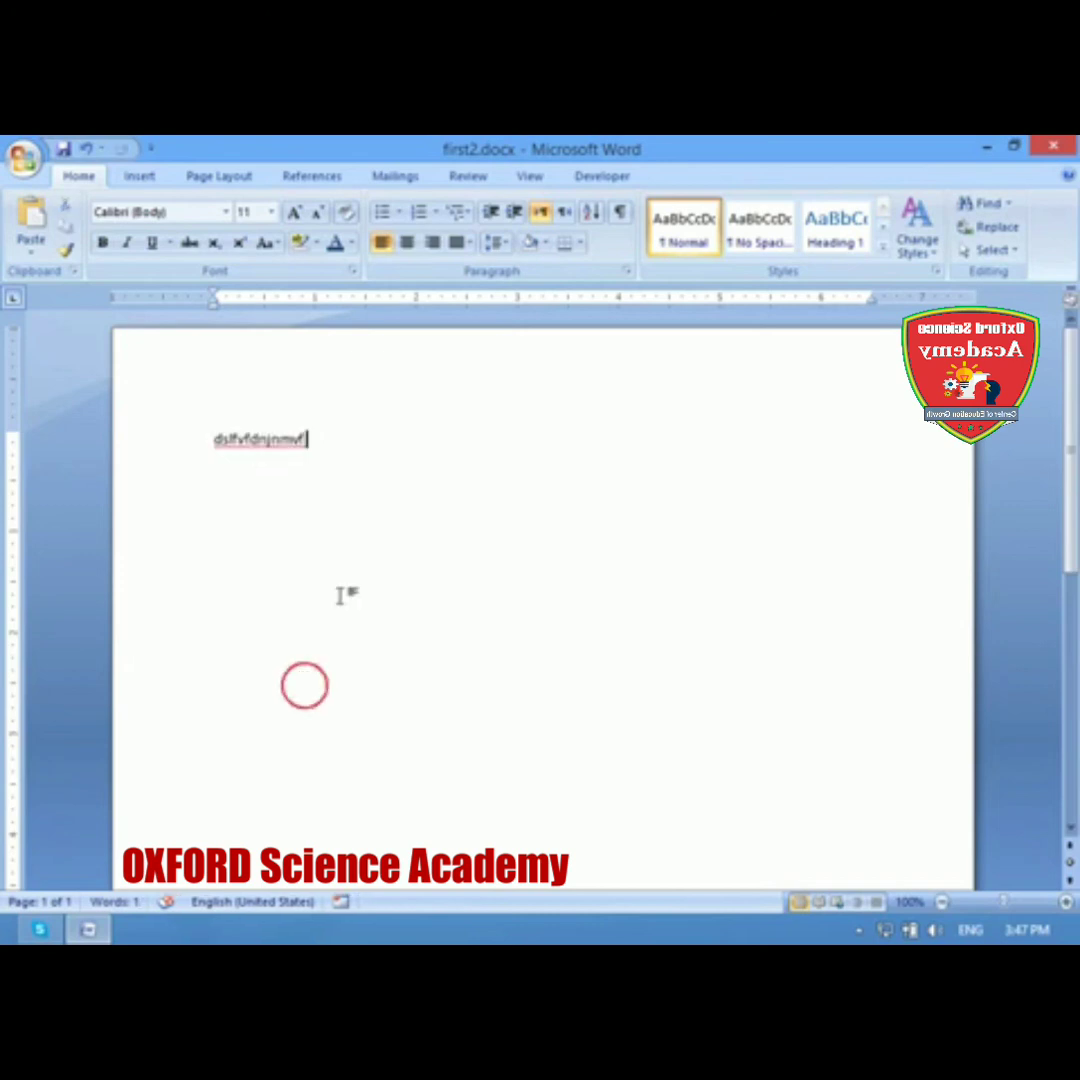
drag(312, 440, 197, 437)
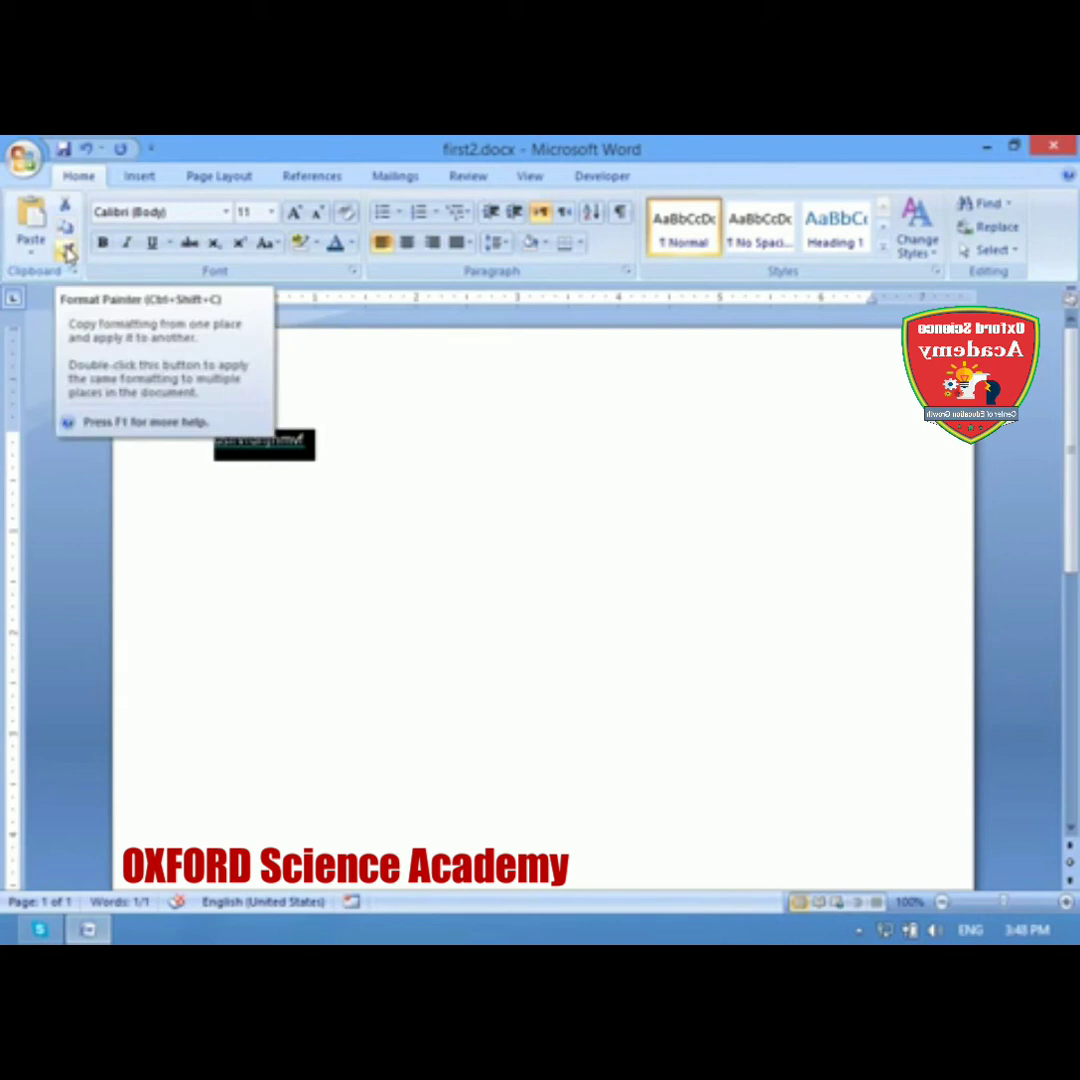
click(66, 252)
click(400, 388)
drag(342, 428, 195, 442)
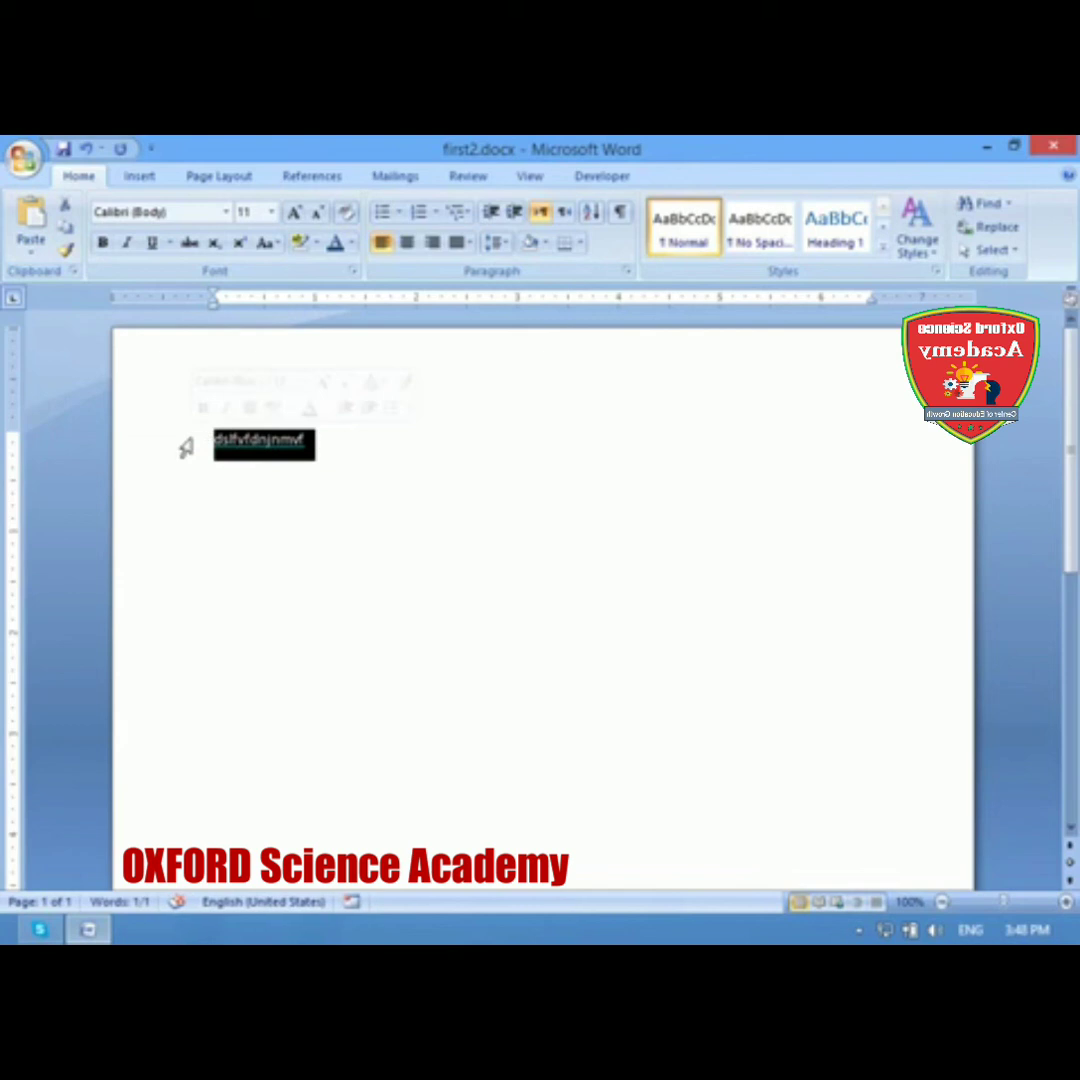
click(347, 506)
drag(348, 432, 193, 440)
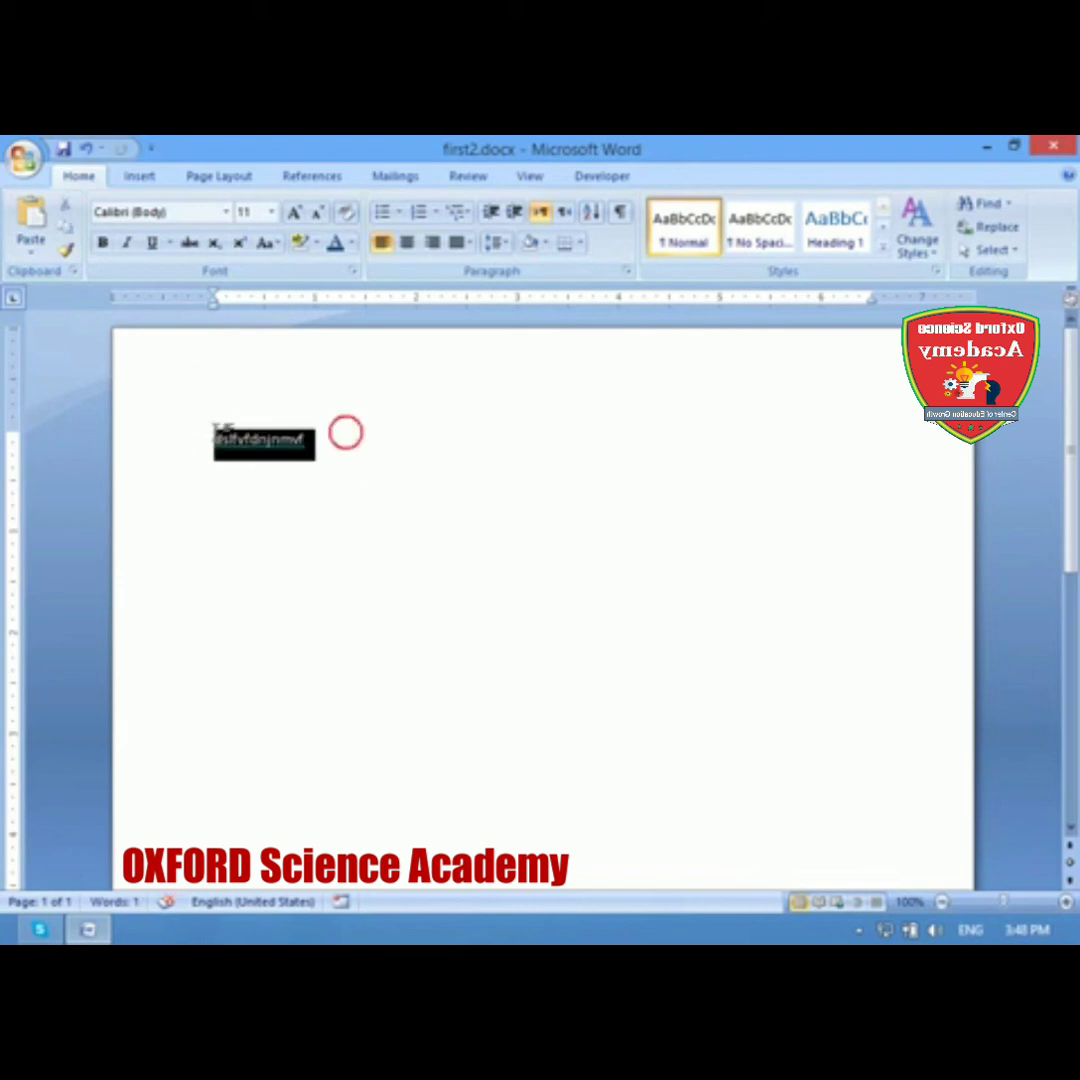
Step: Type 'Jamia-Tur-Raheem' over the selected word and add the missing r in 'Tur'
text(Jam)
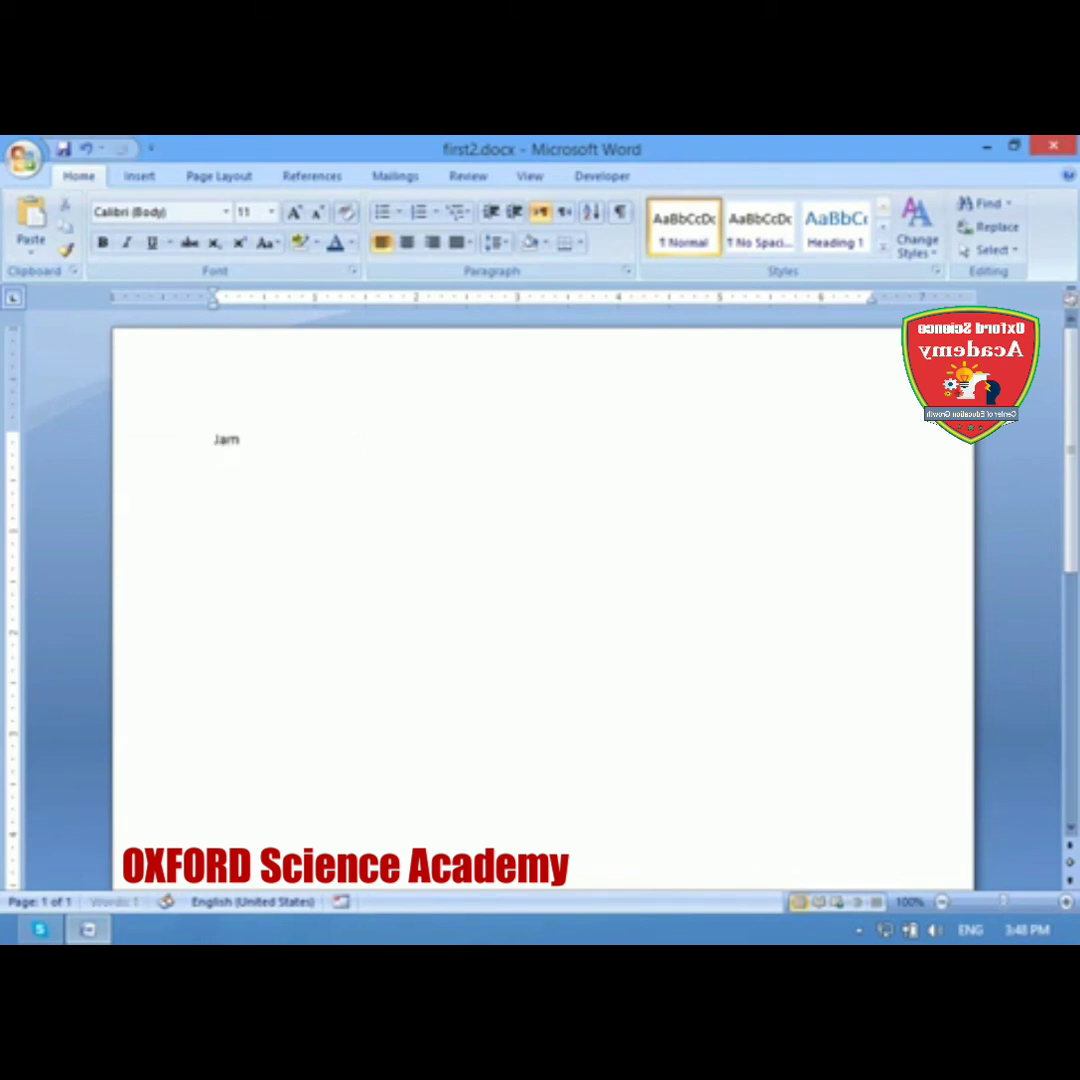
text(ia-Tur-)
text(Raheem)
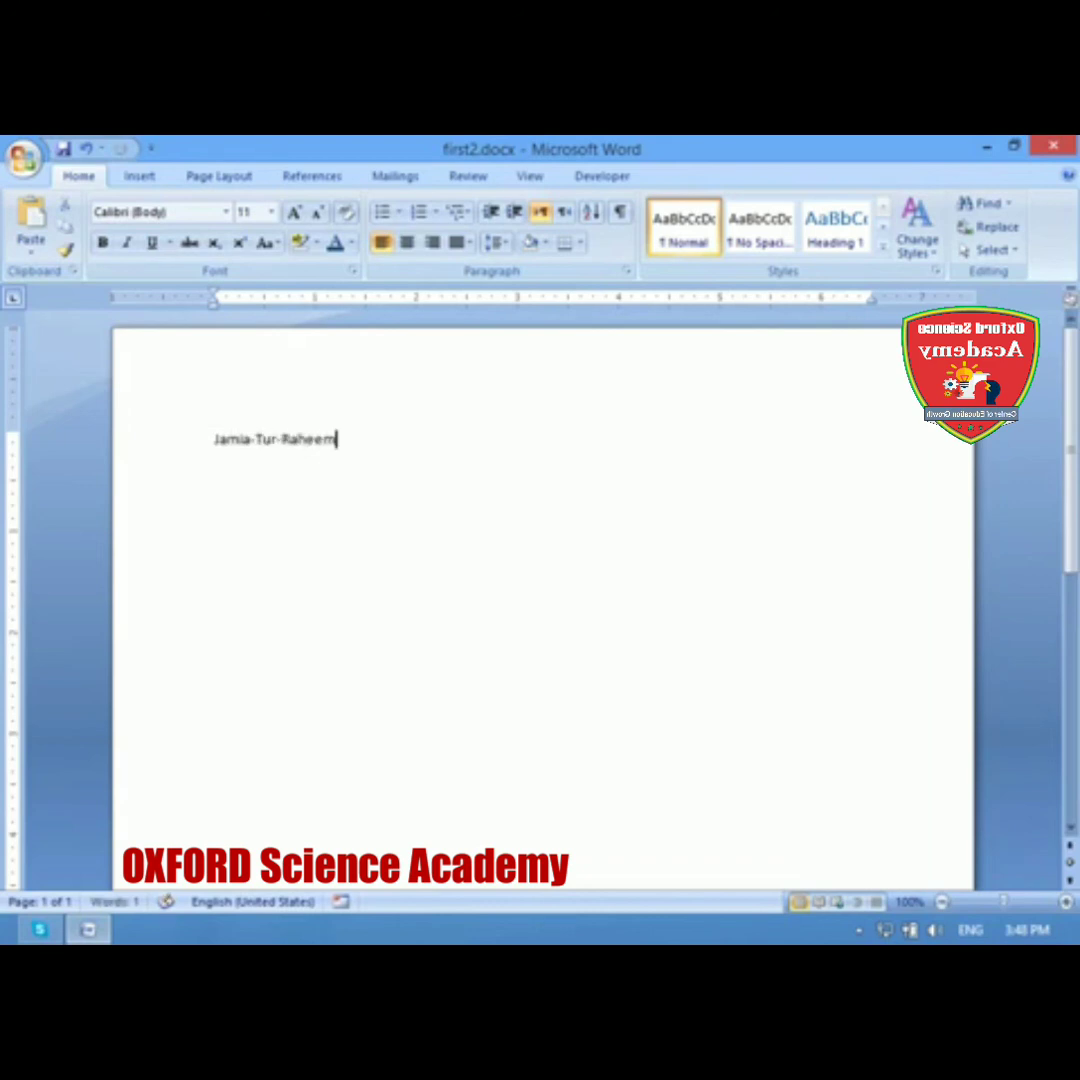
key(Return)
key(Return)
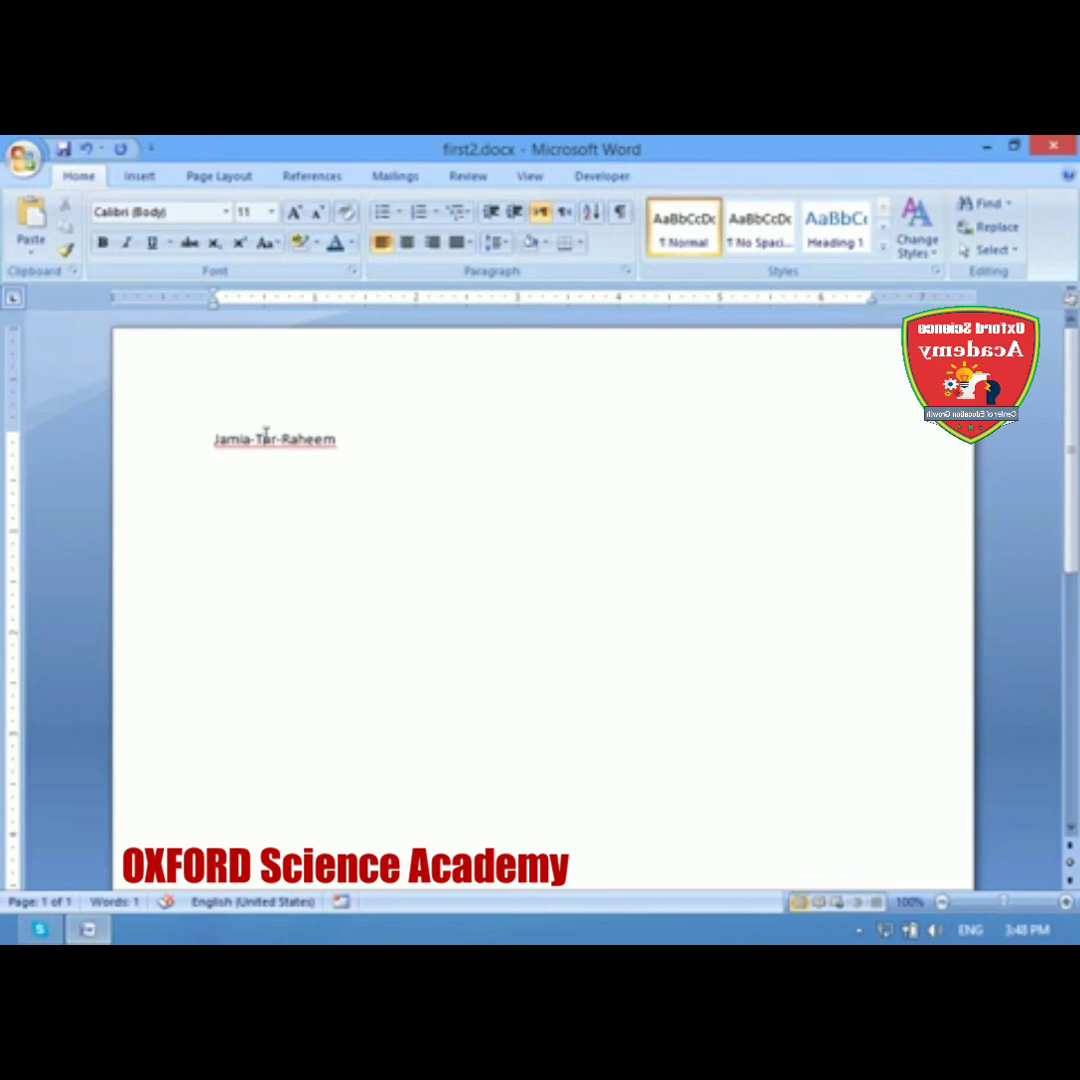
click(270, 446)
text(r)
Step: Ignore the spelling flag on Jamia-Tur-Raheem and select the whole word
right_click(320, 439)
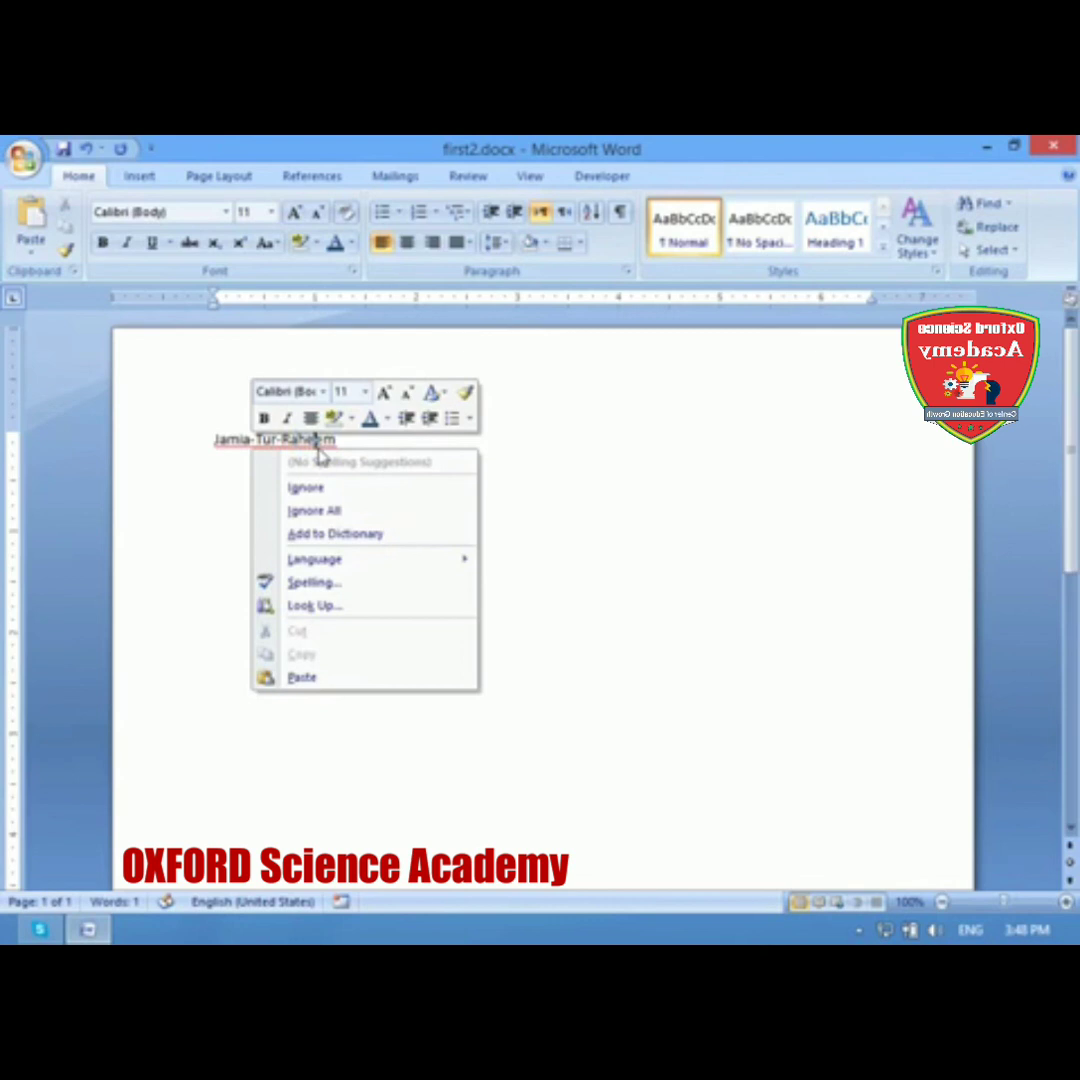
click(326, 488)
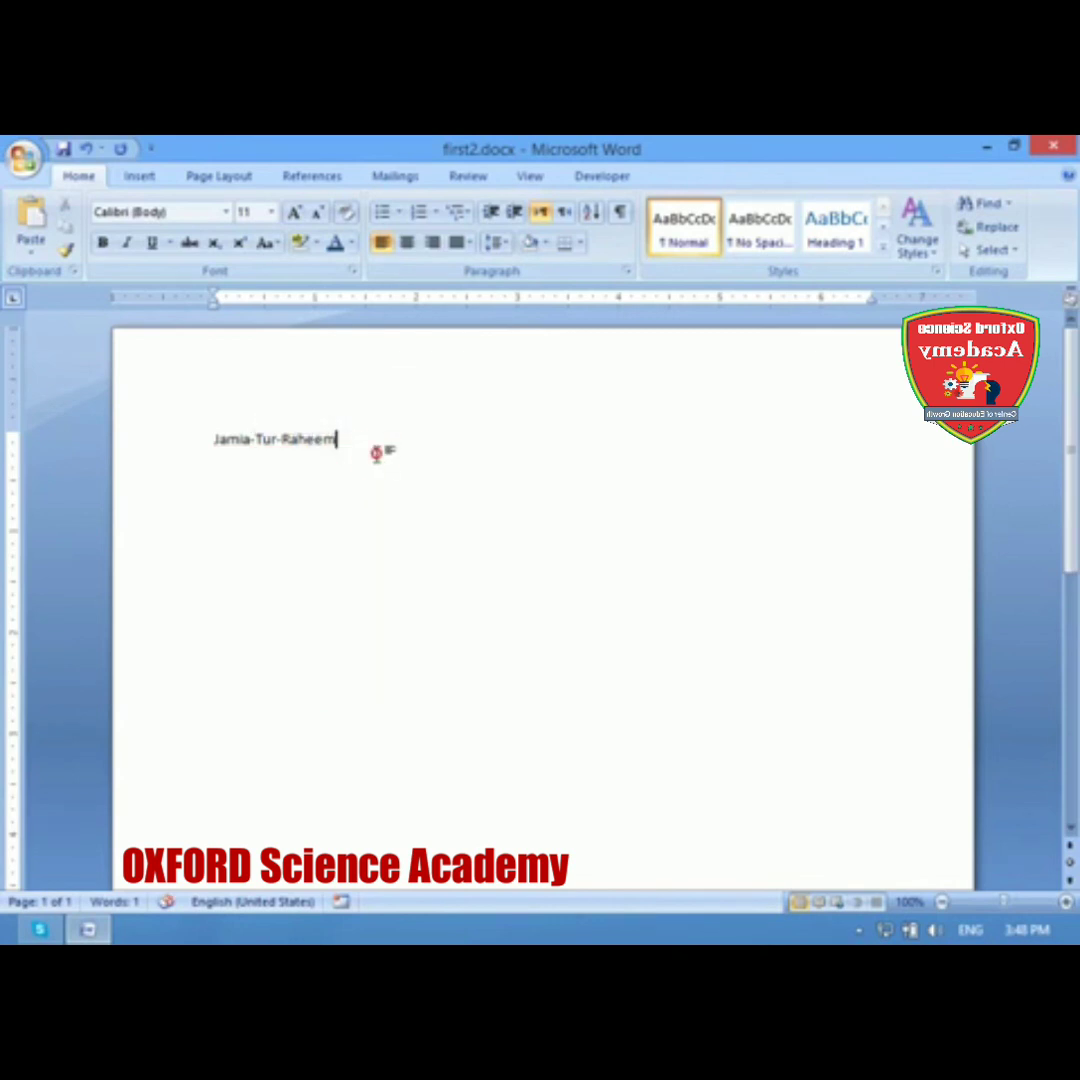
drag(352, 437, 247, 439)
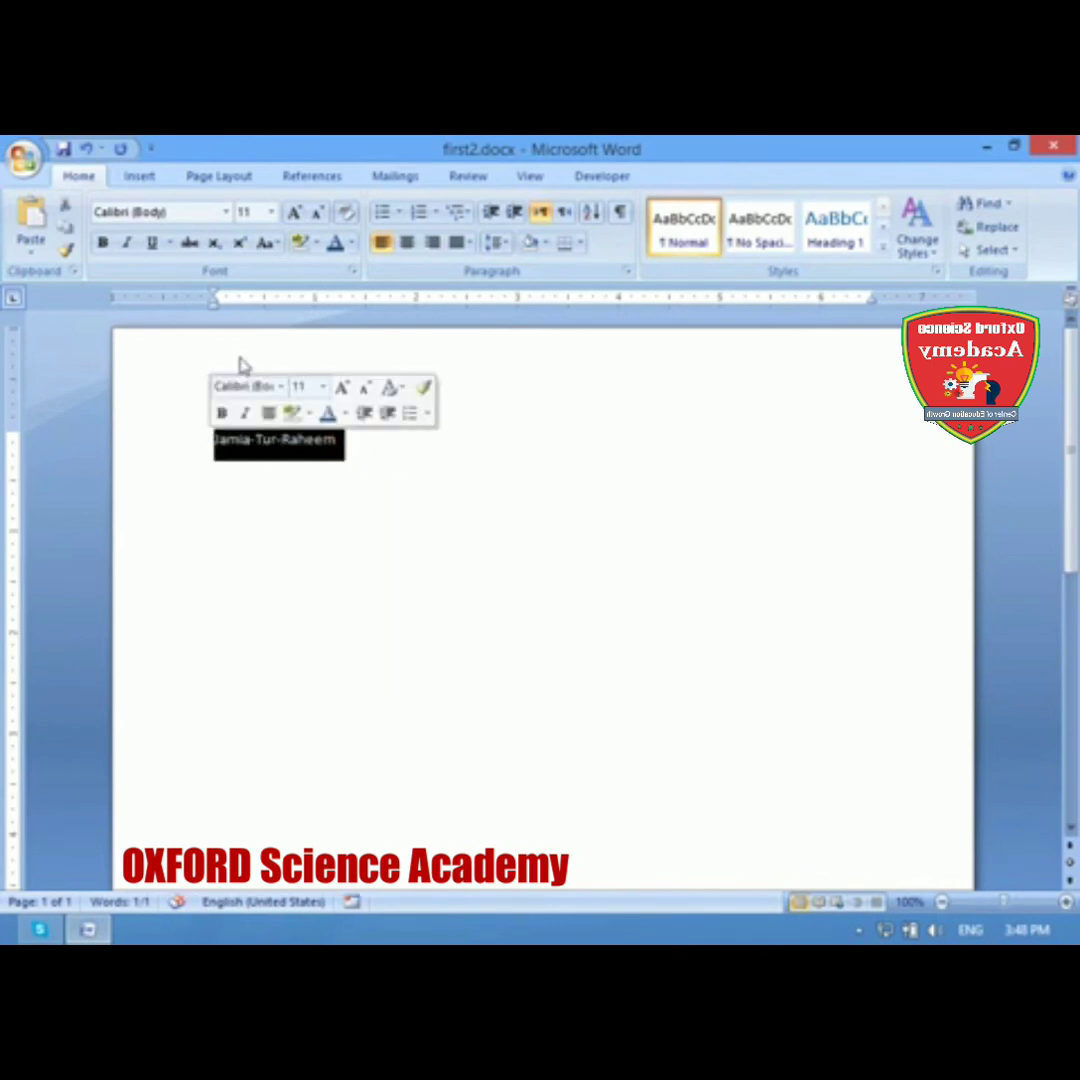
Step: Set the selected Jamia-Tur-Raheem text to 25 pt with a red font colour
click(254, 212)
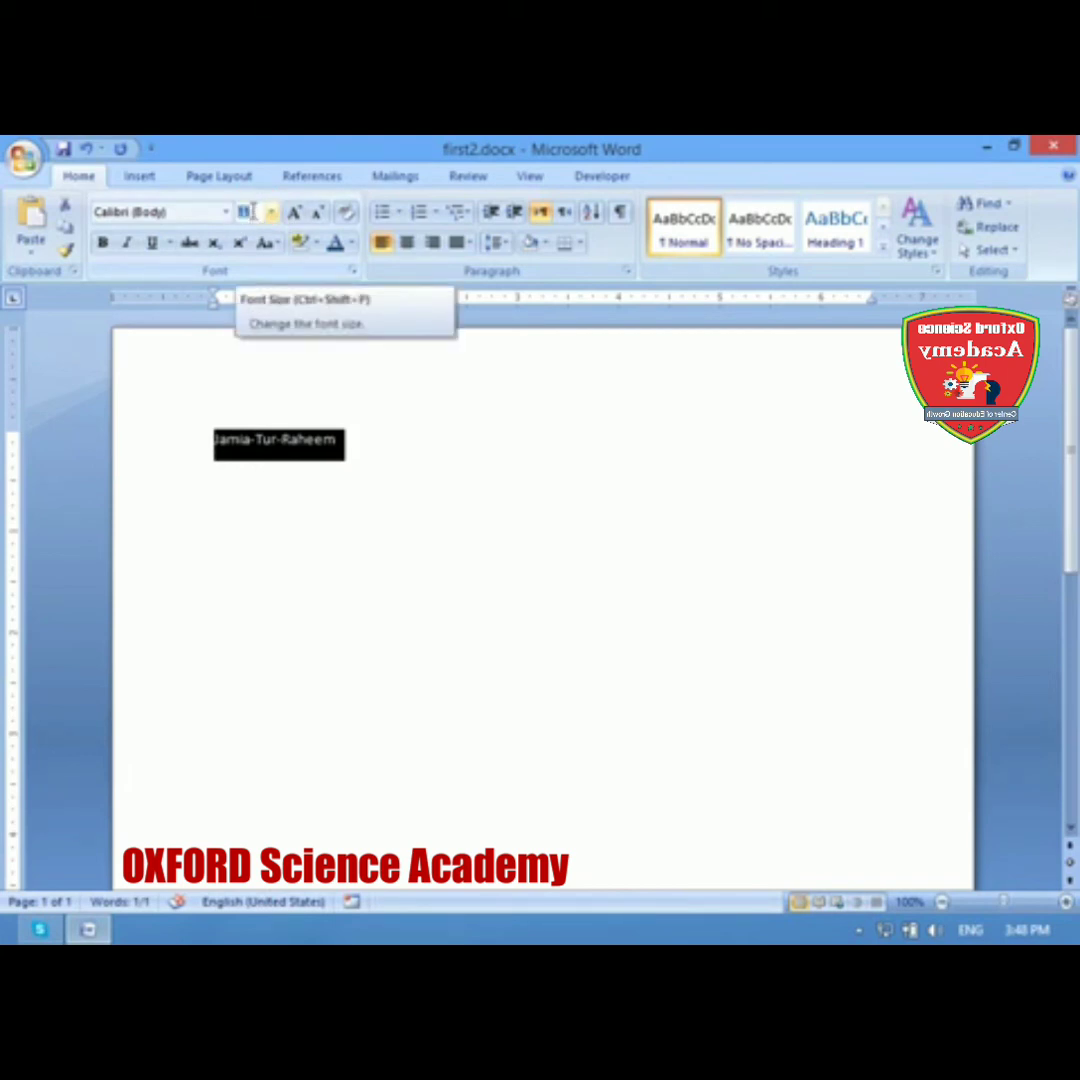
text(25)
key(Return)
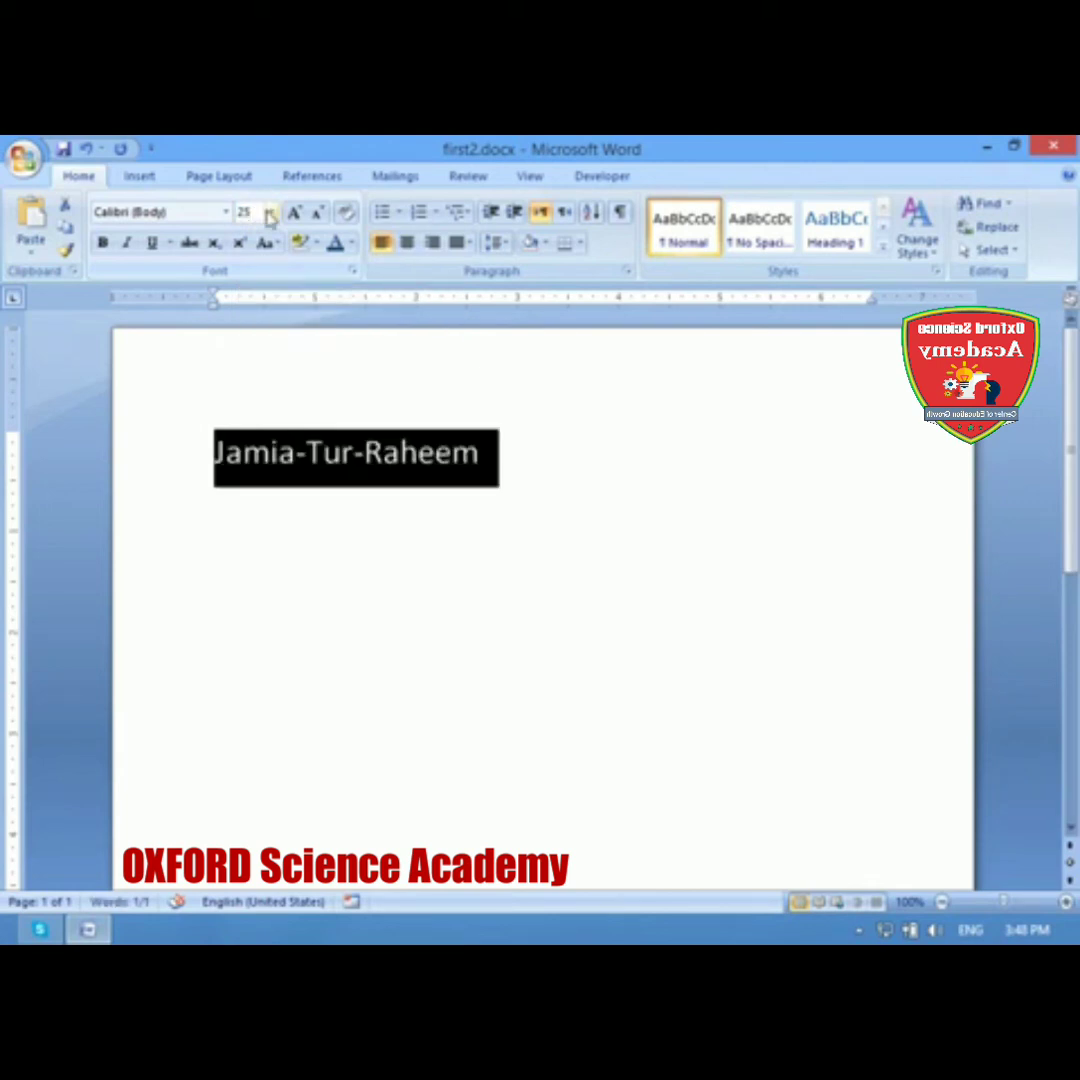
click(350, 244)
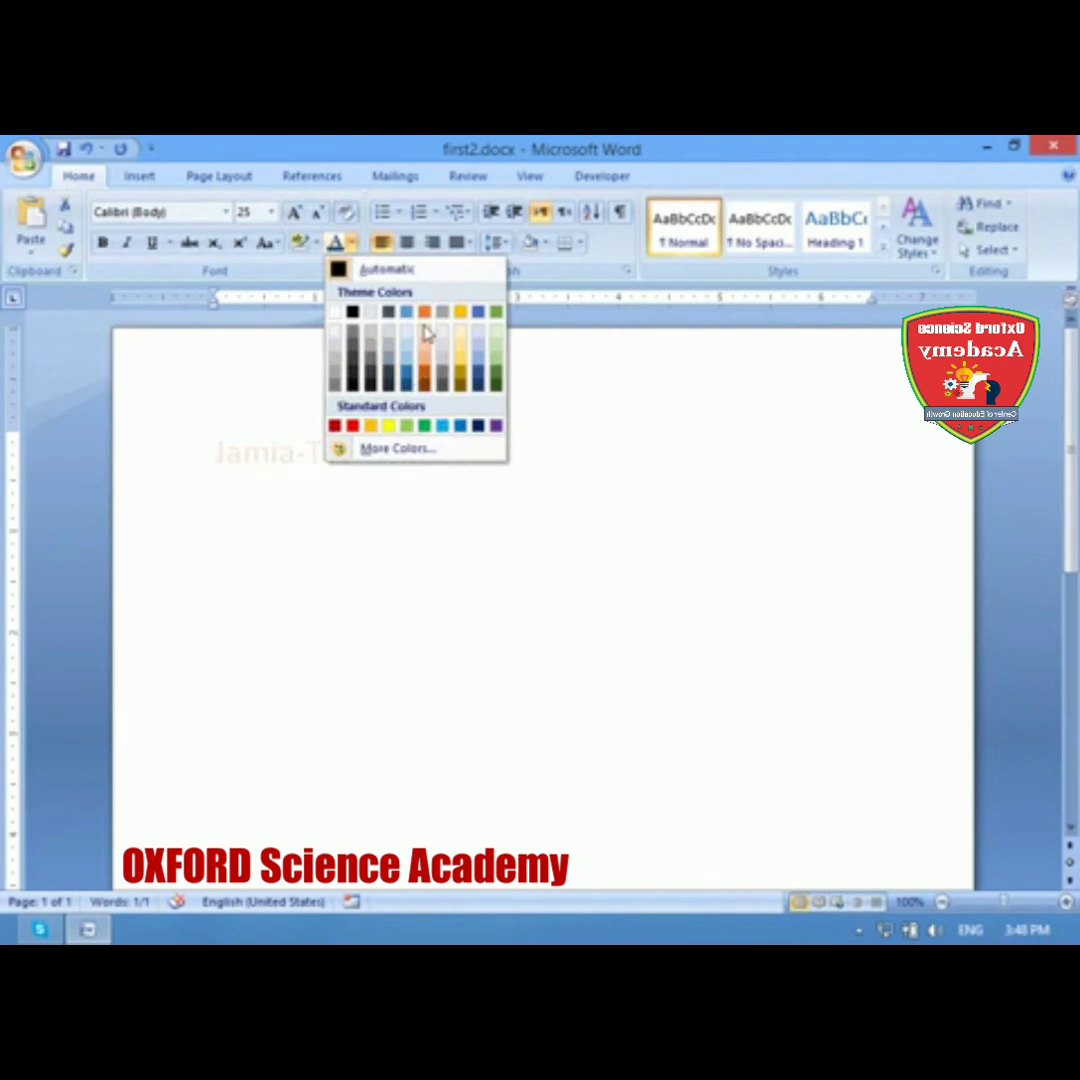
click(352, 427)
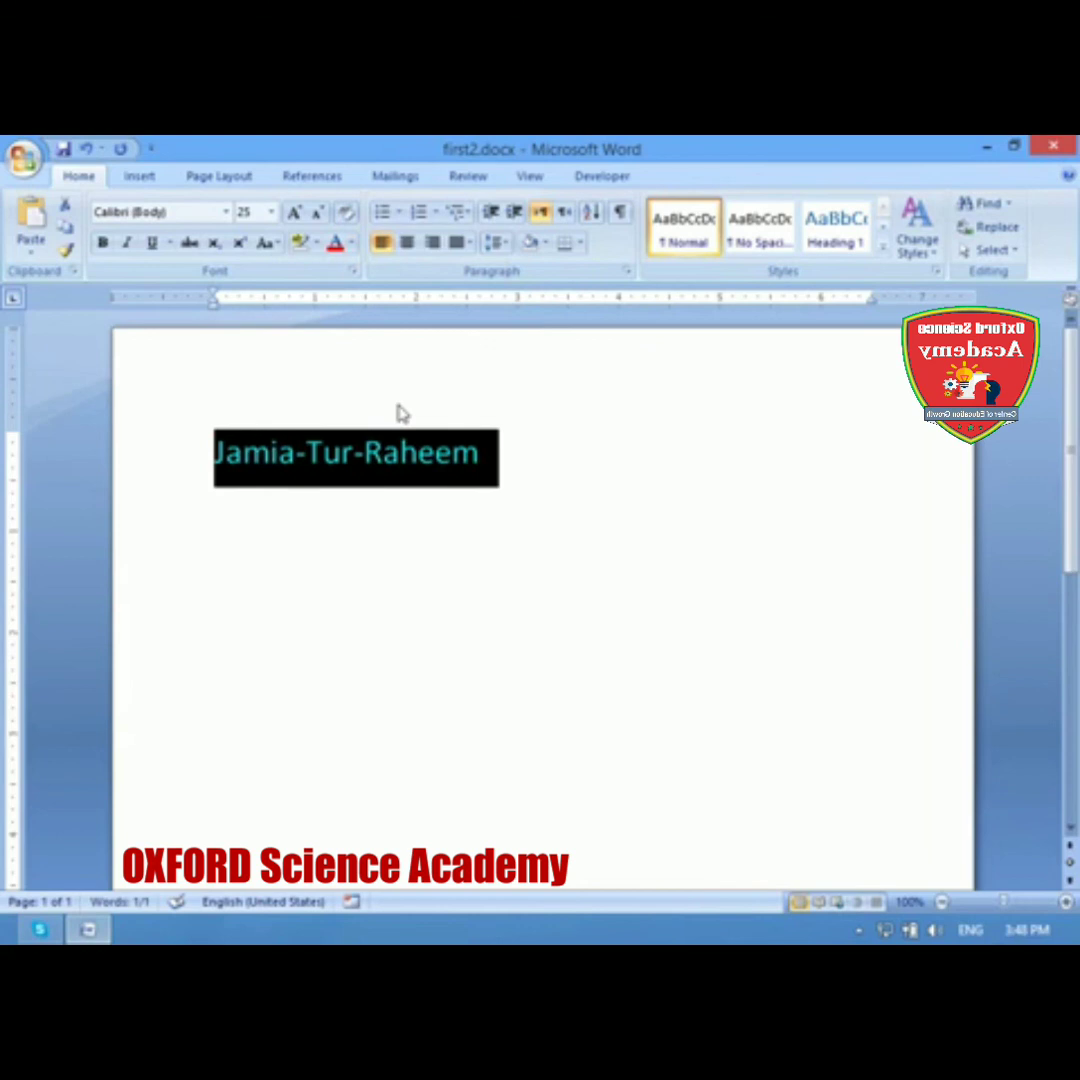
click(468, 338)
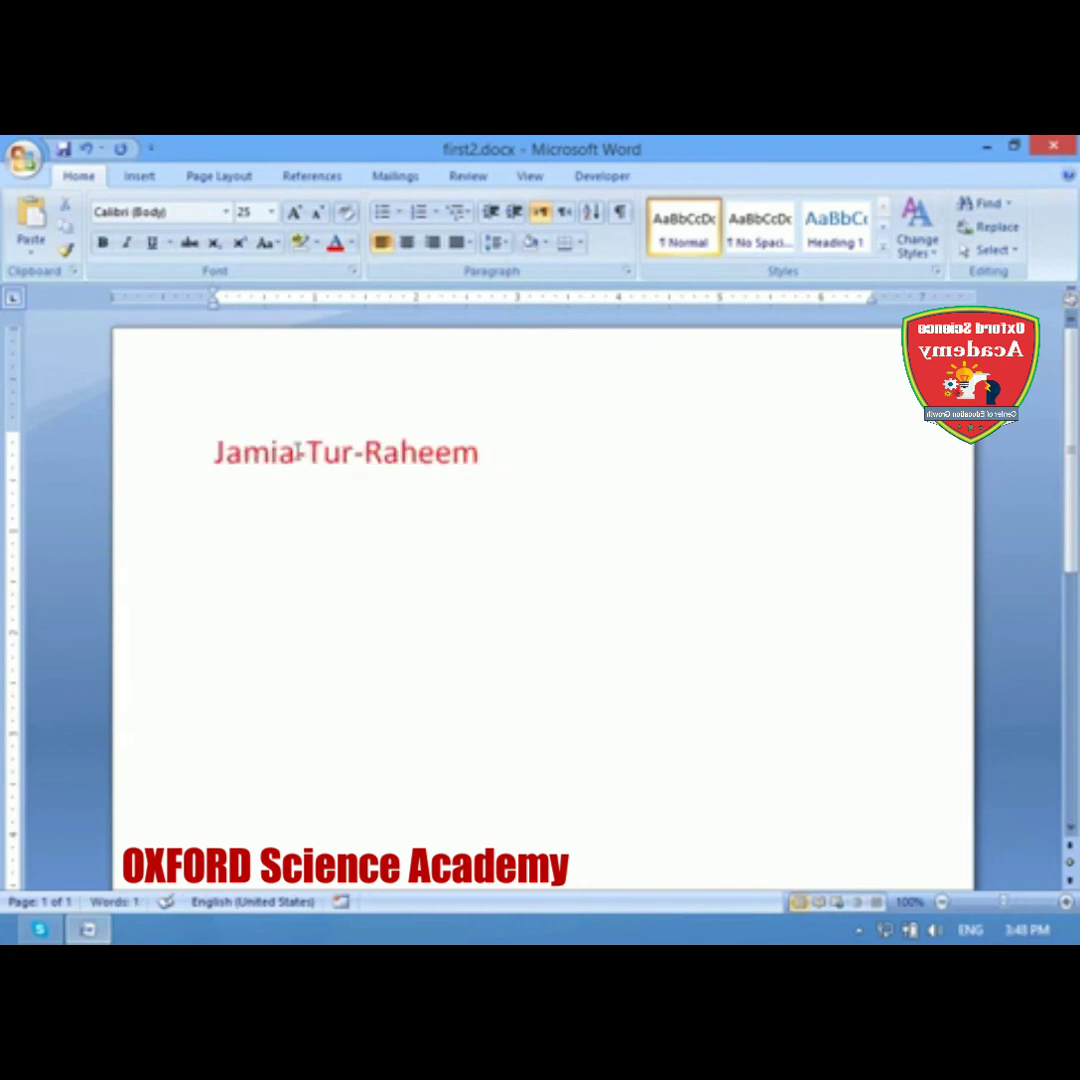
Step: Make 'Jamia' bold, 'Raheem' underlined and 'Tur' italic
drag(296, 452, 214, 452)
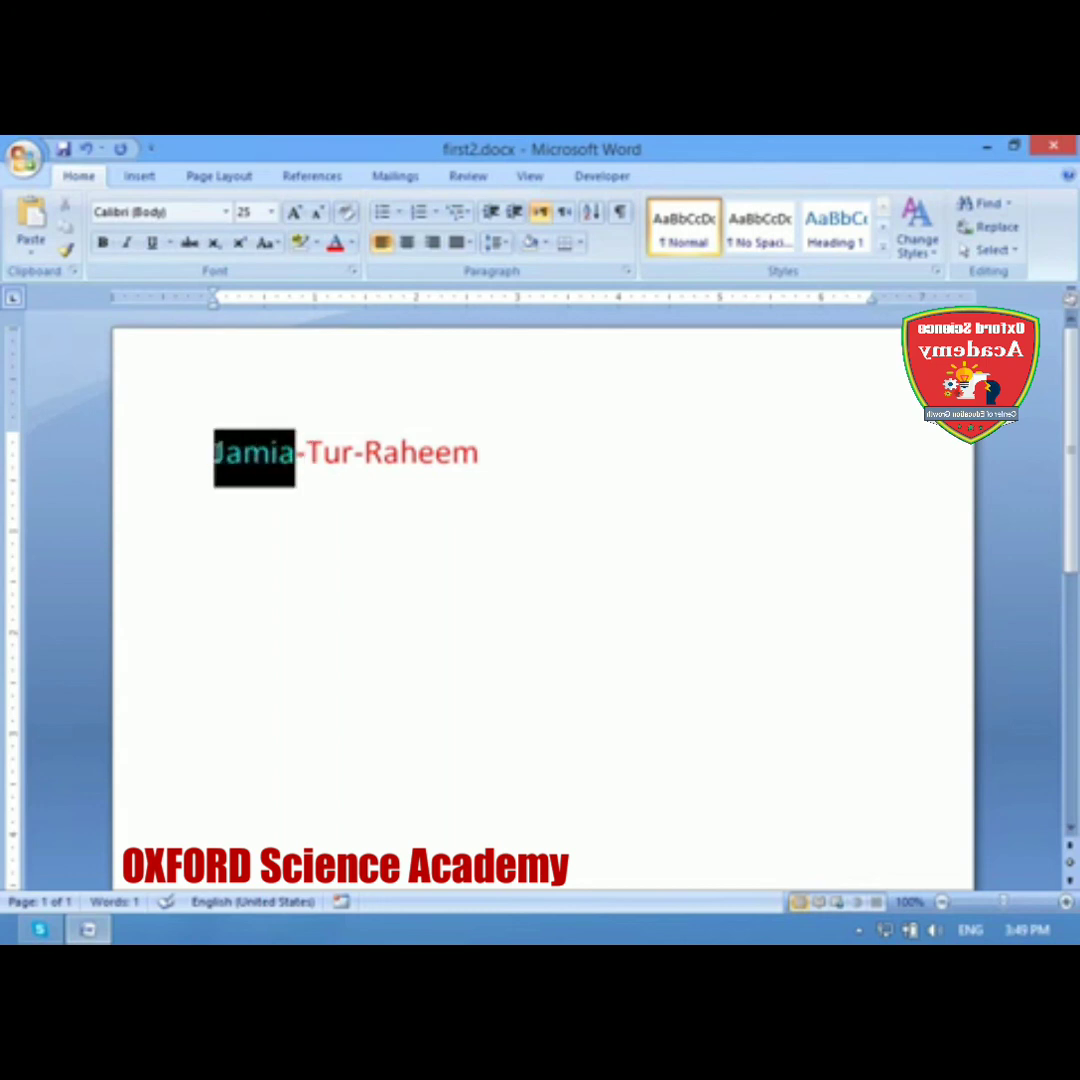
click(104, 244)
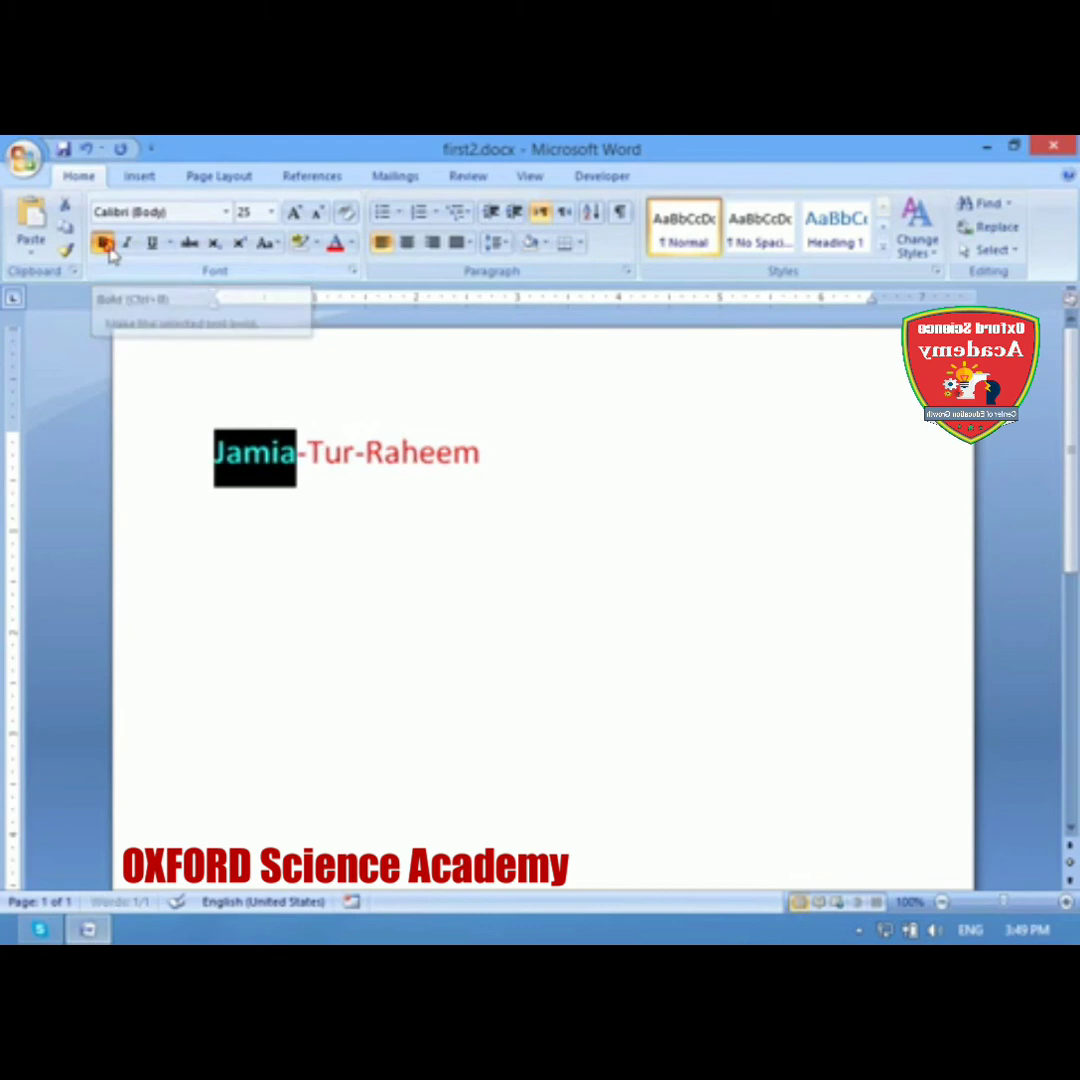
click(432, 503)
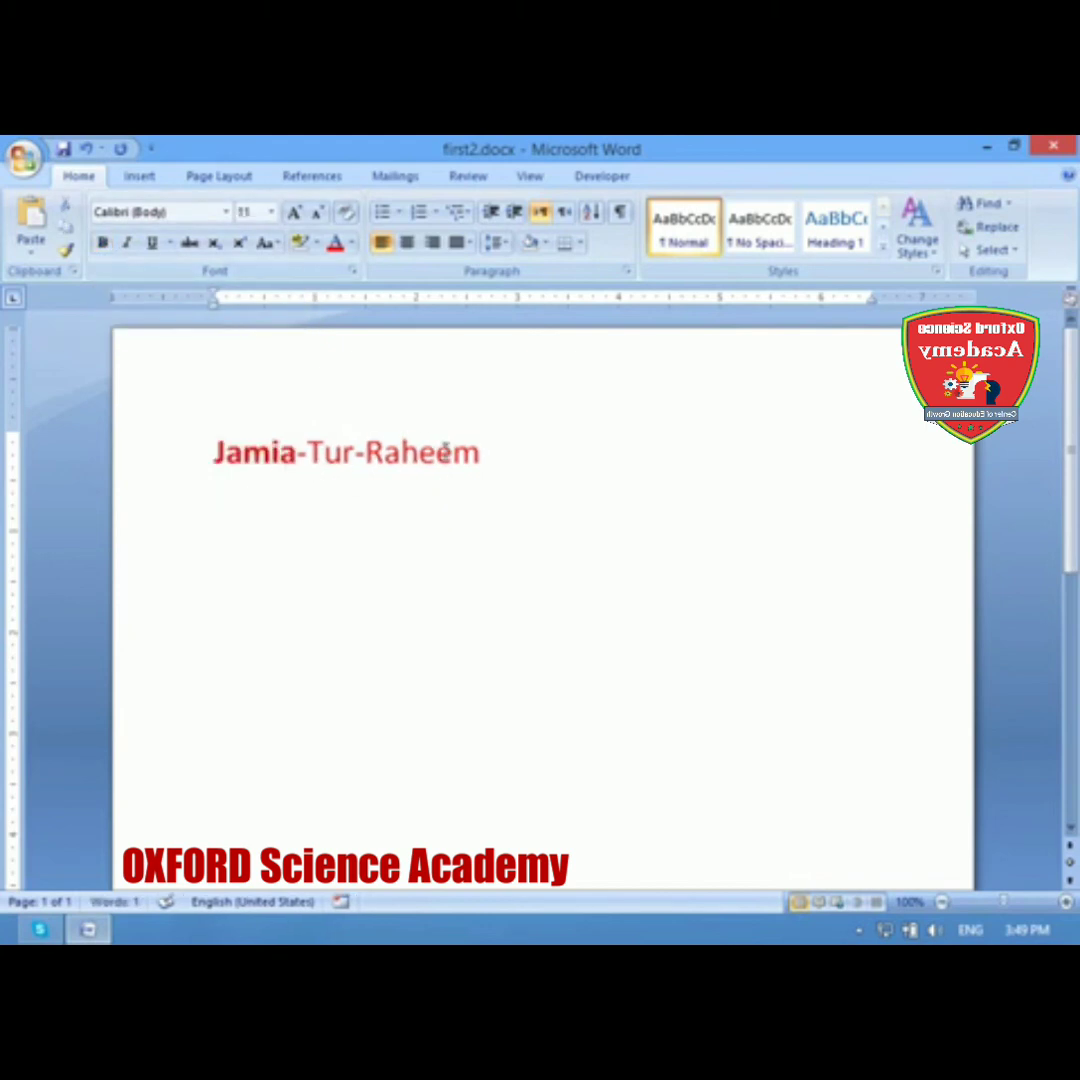
drag(480, 450, 368, 452)
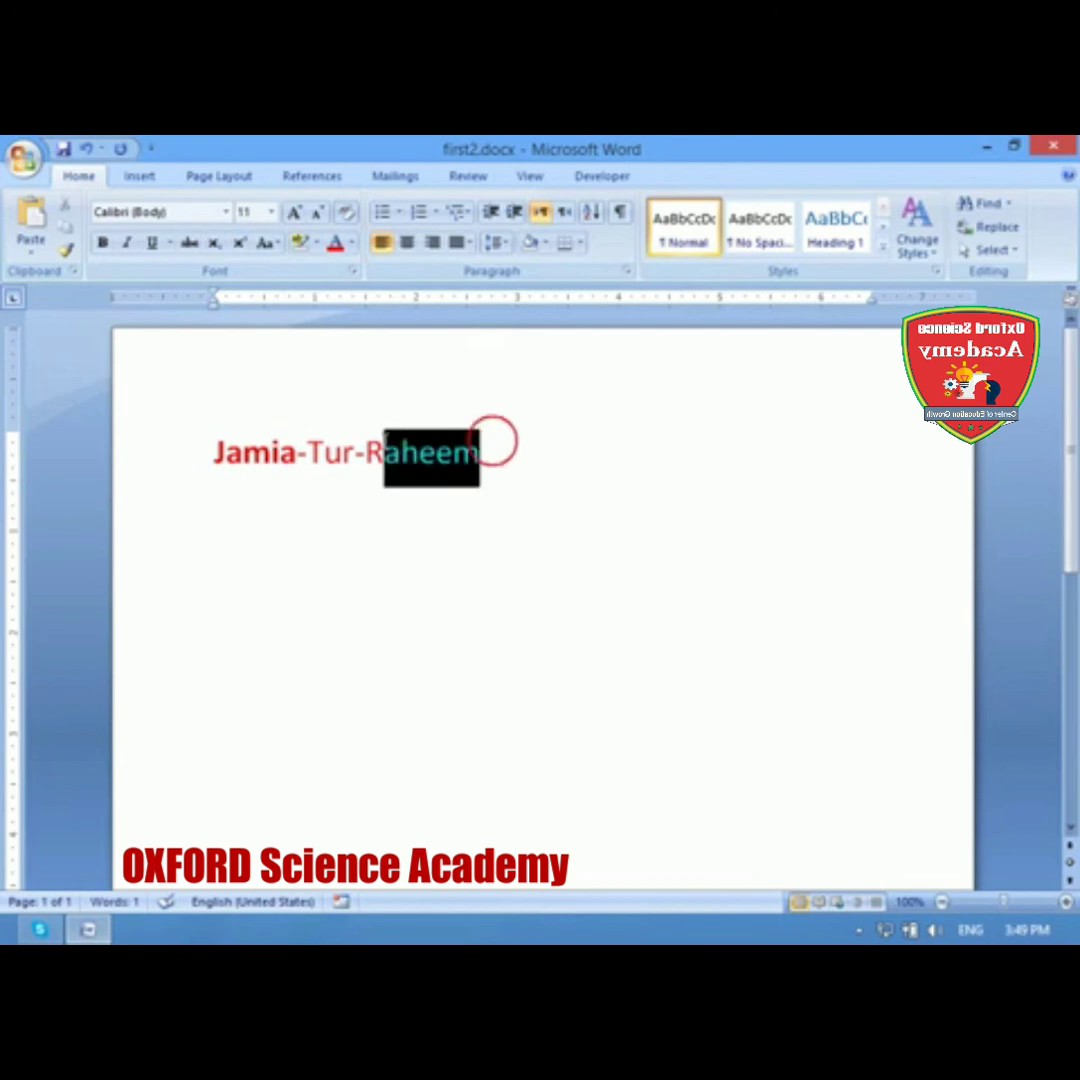
click(152, 244)
click(326, 458)
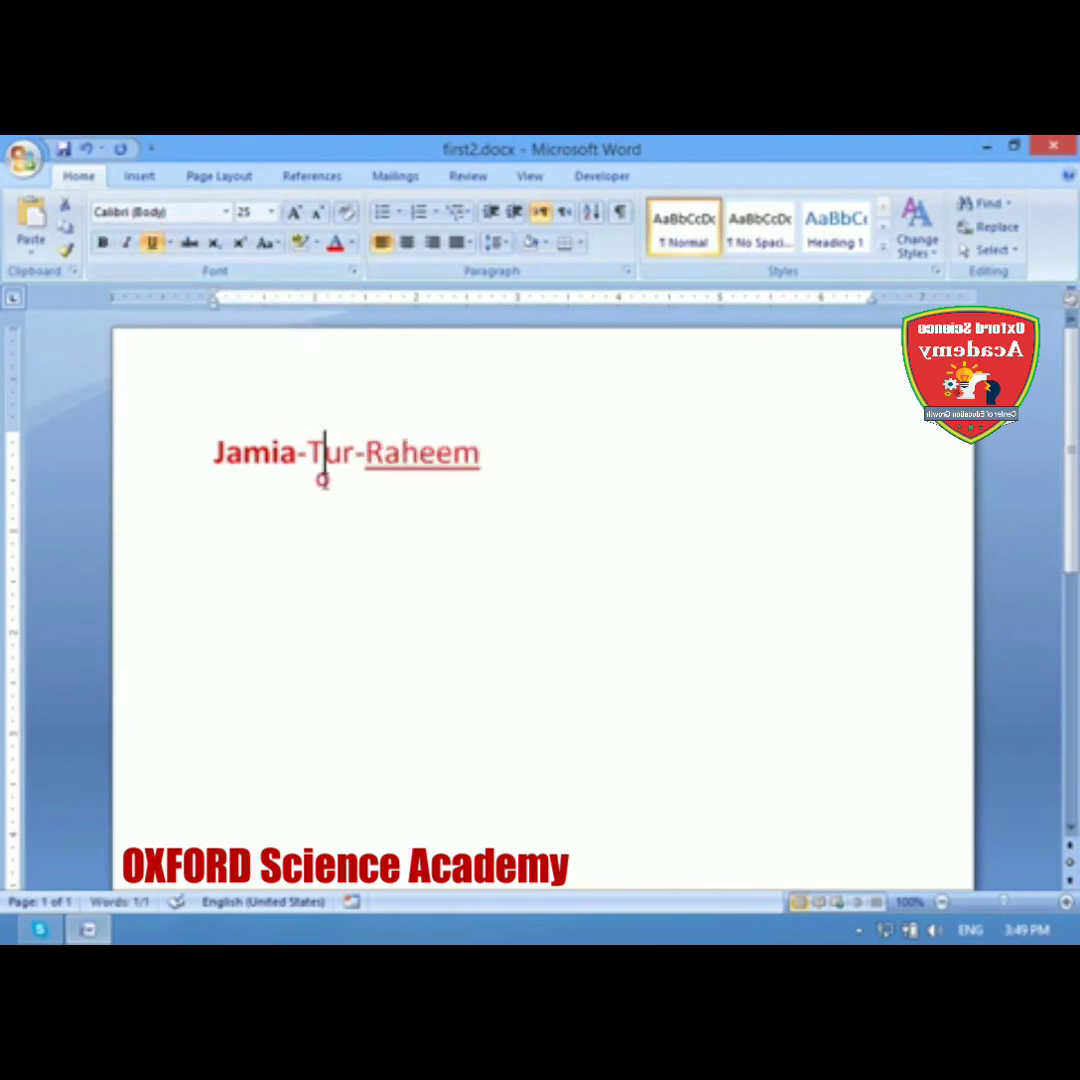
drag(354, 458, 306, 458)
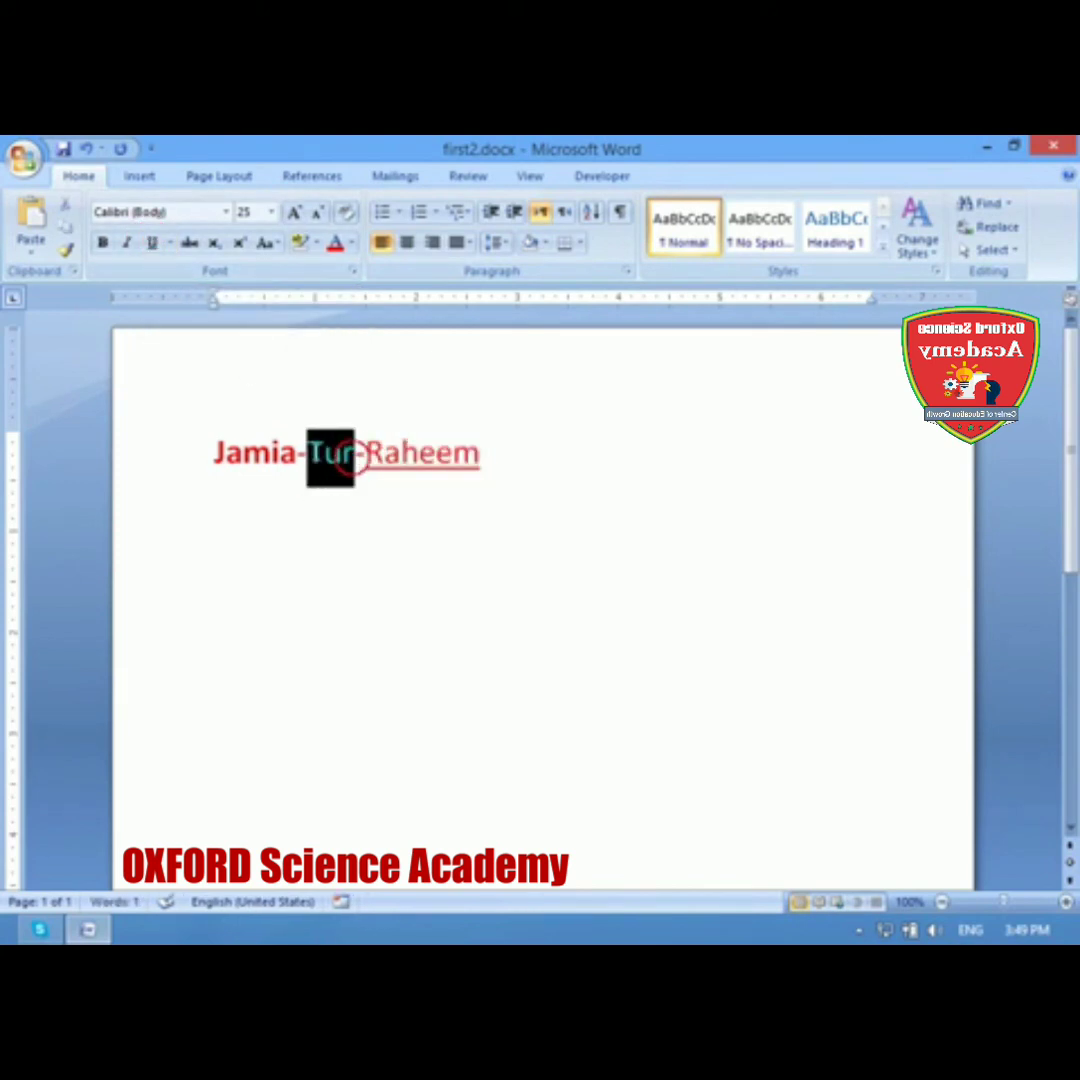
click(128, 244)
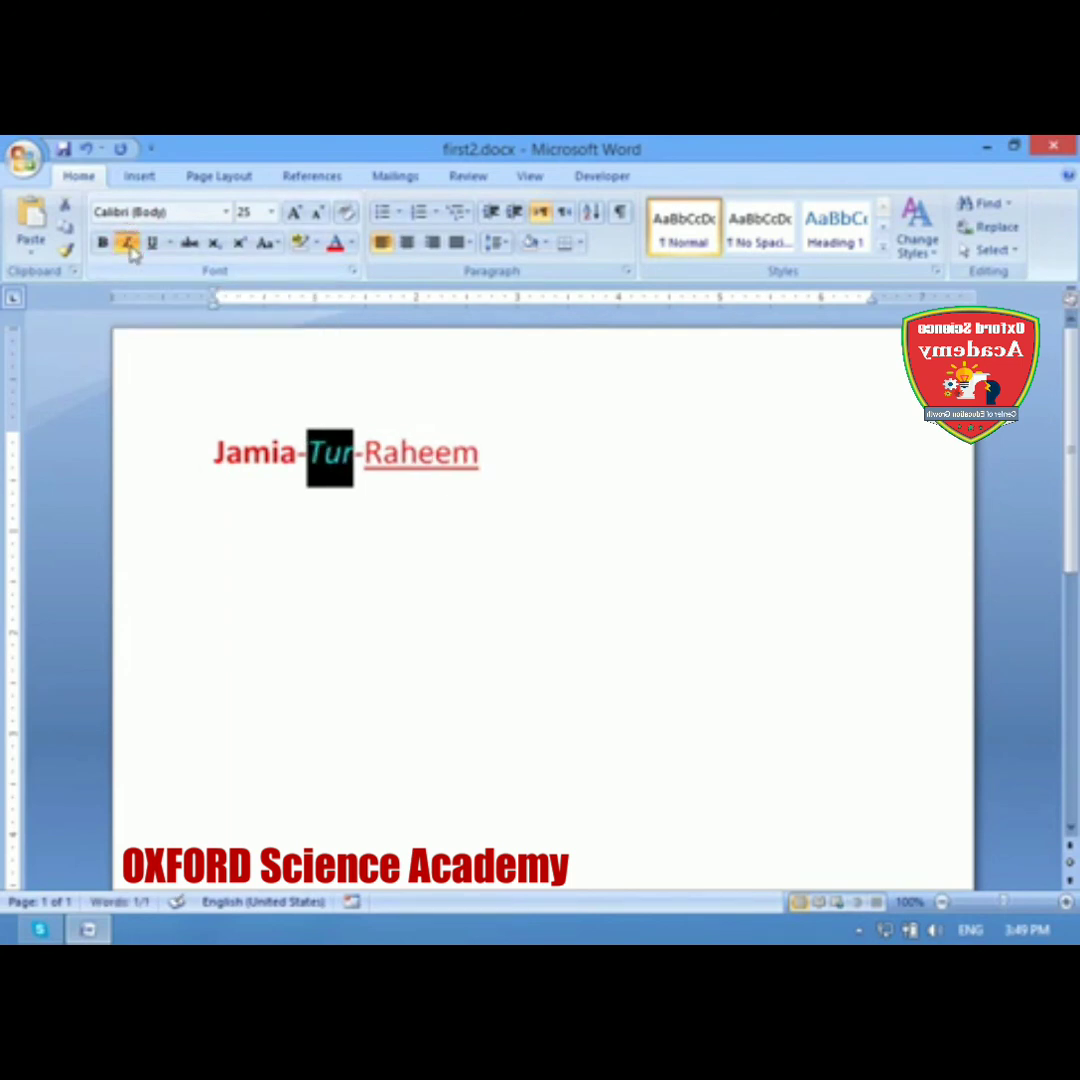
click(500, 515)
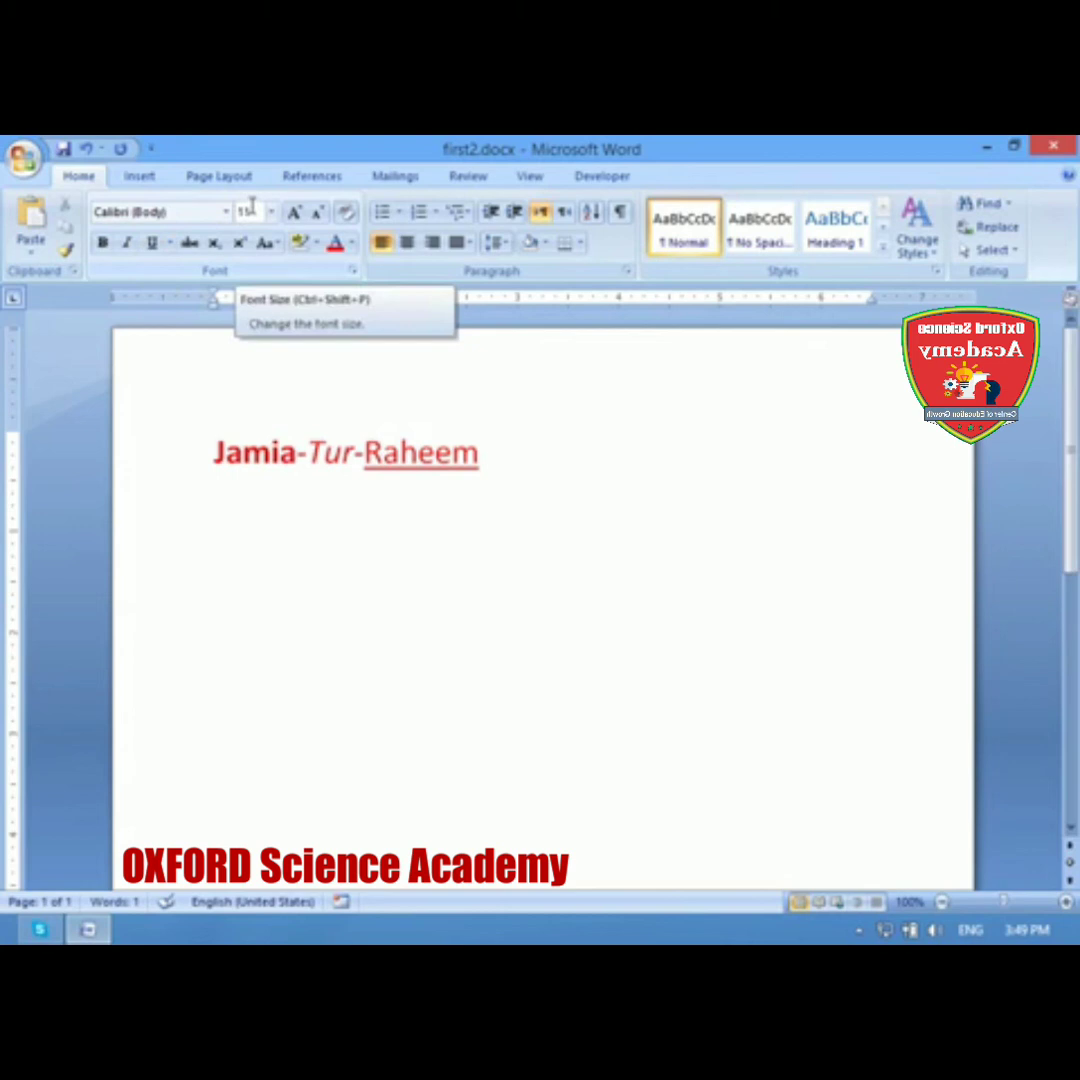
click(530, 459)
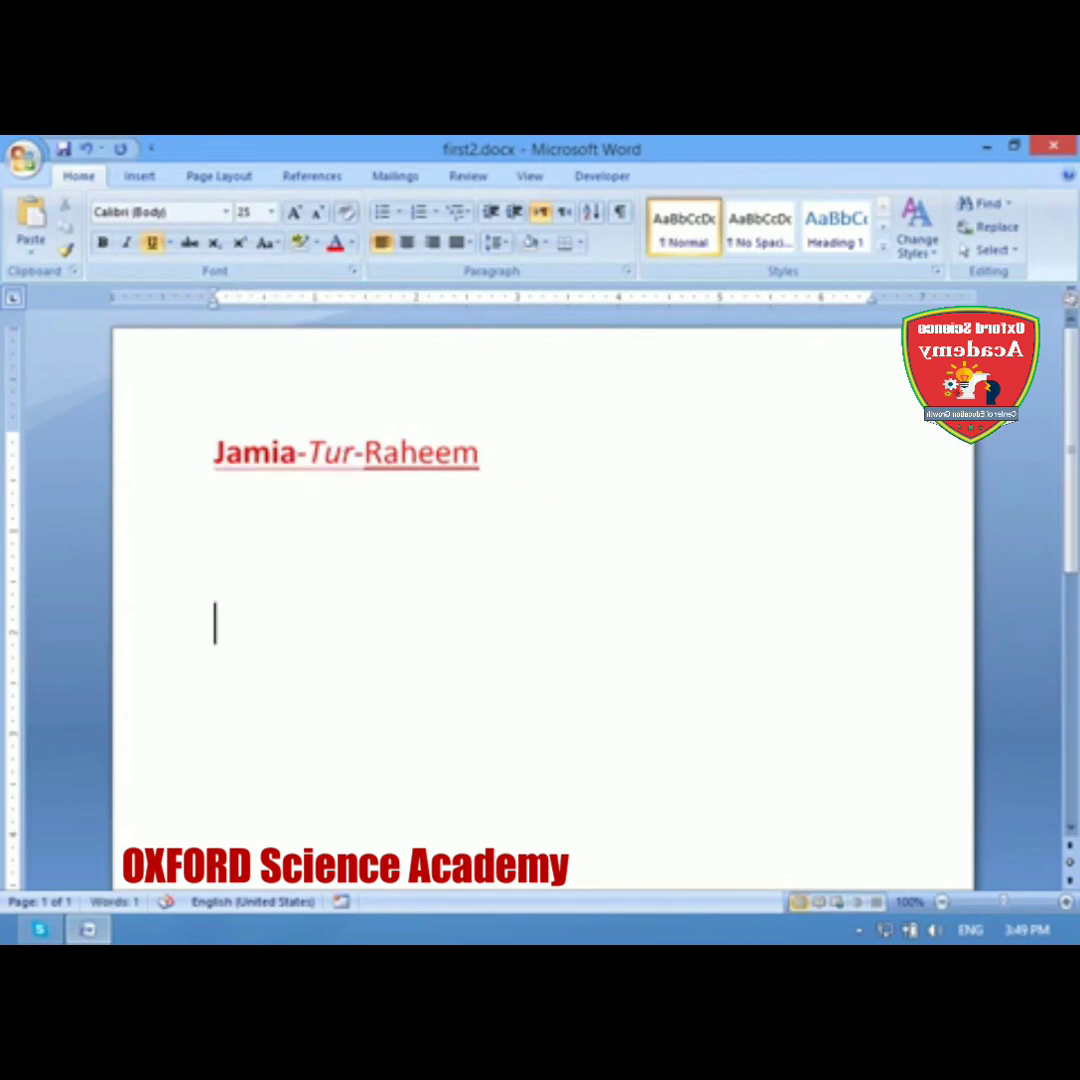
Step: Type a few test letters on the empty line and delete them again
text(Jam)
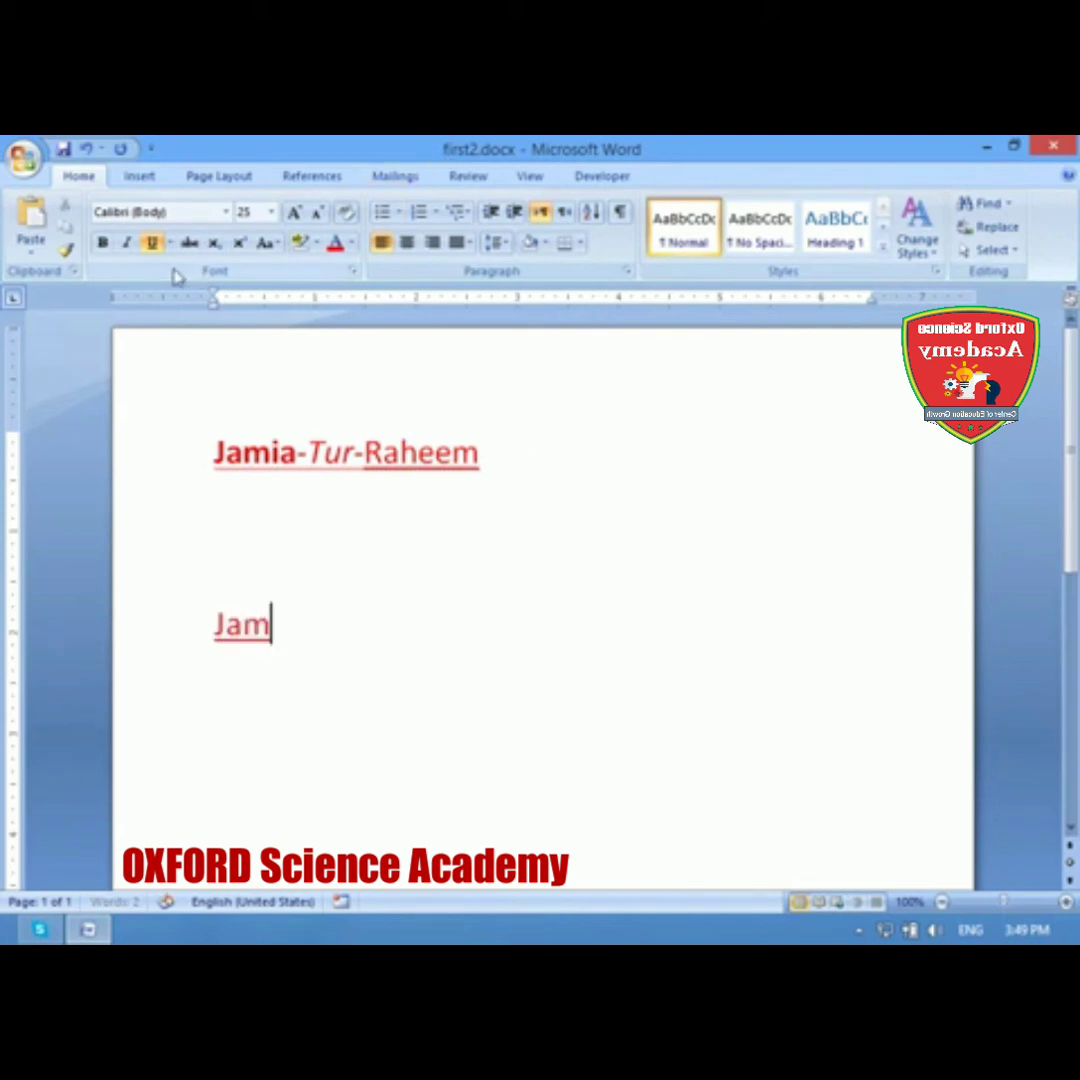
key(BackSpace)
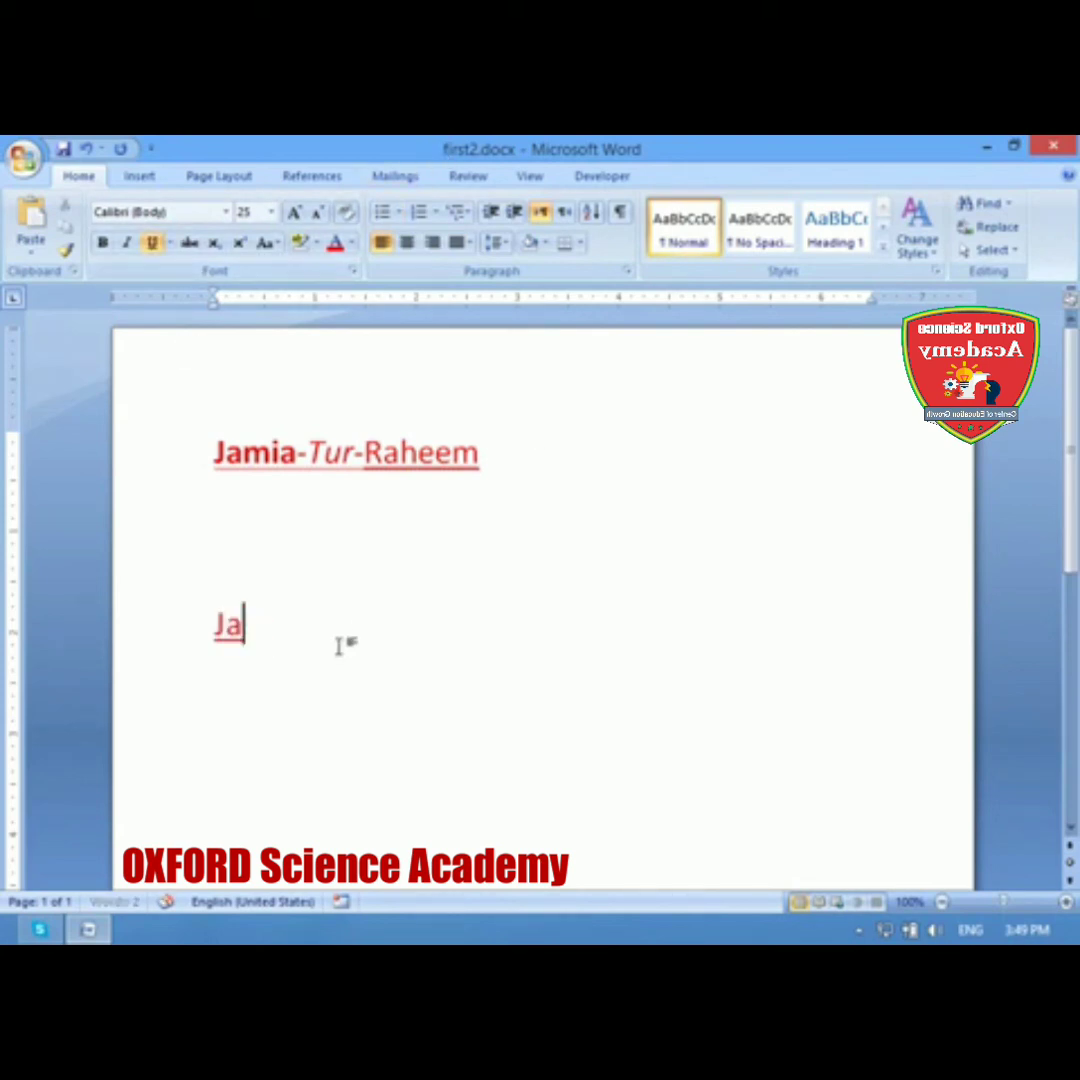
key(BackSpace)
key(BackSpace)
key(Return)
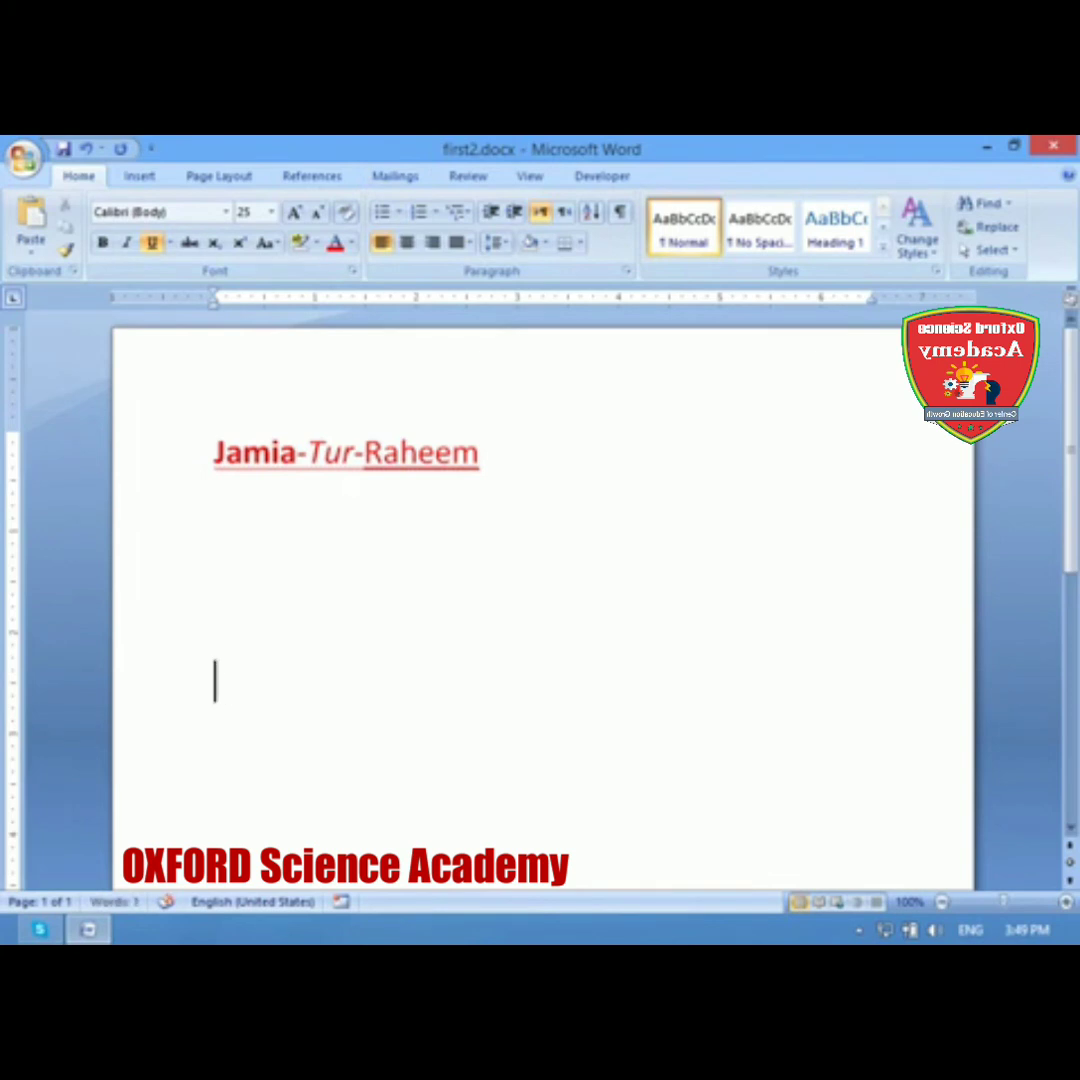
key(BackSpace)
key(BackSpace)
Step: Ignore All spelling warnings for Tur-Raheem
right_click(352, 456)
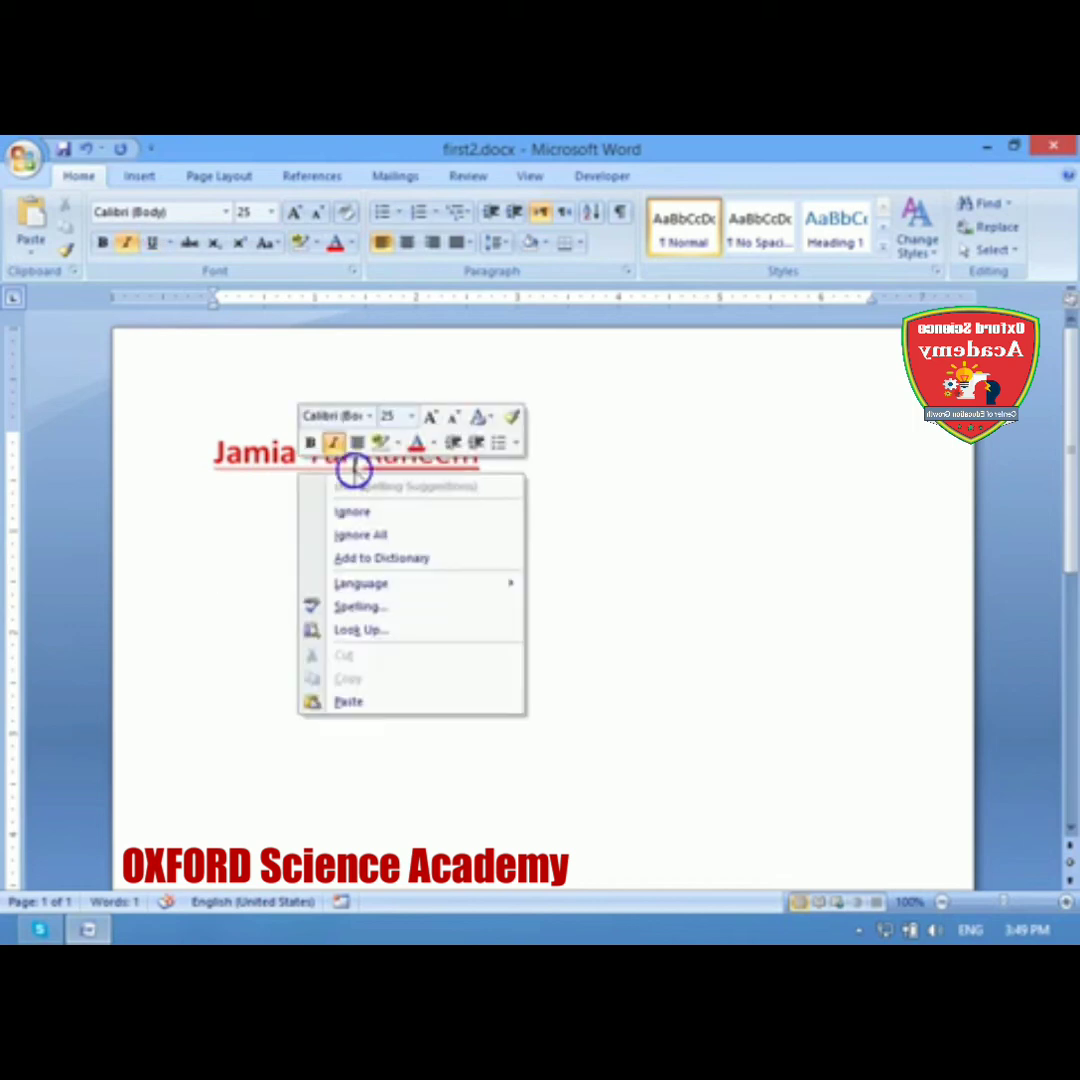
click(402, 538)
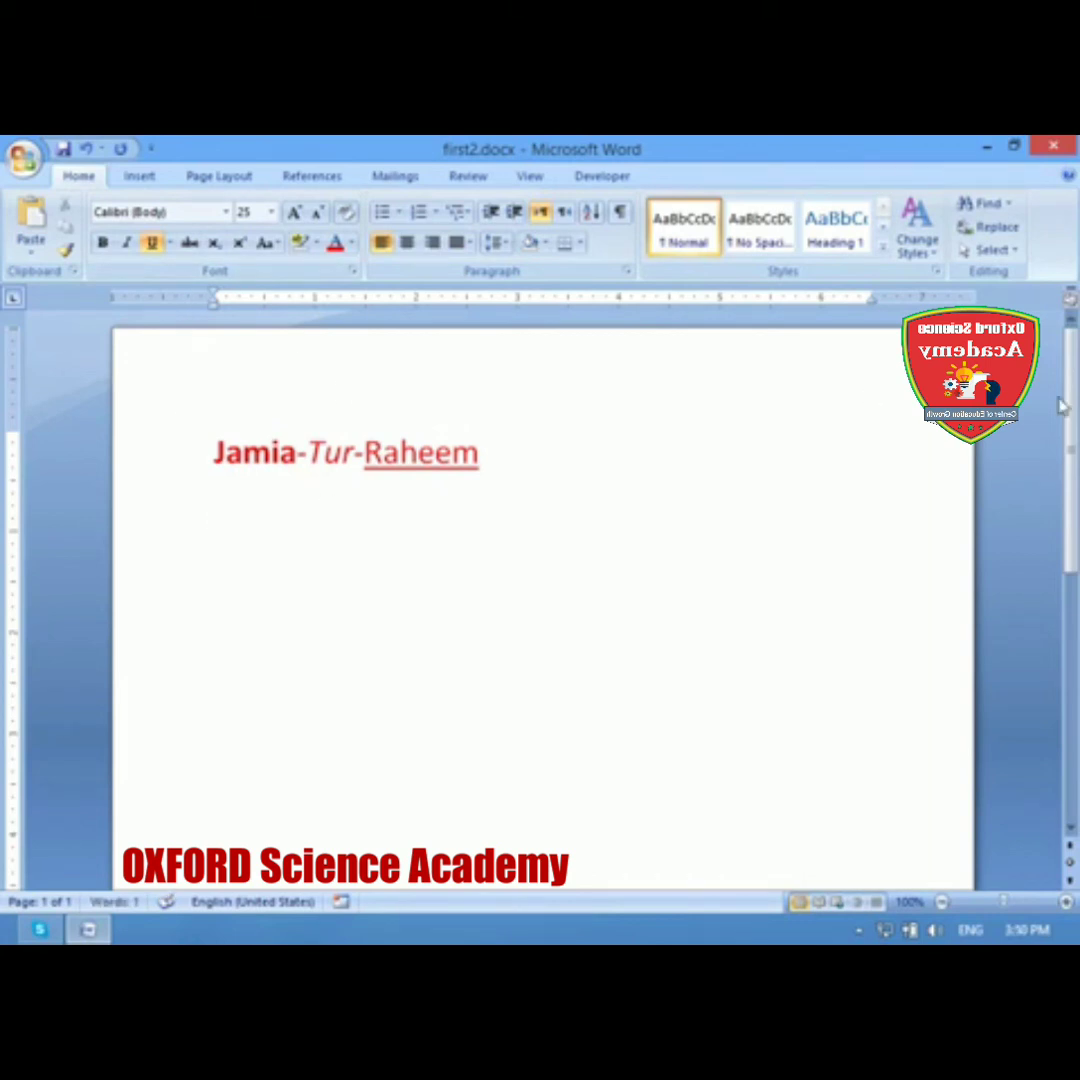
drag(1070, 390, 1070, 415)
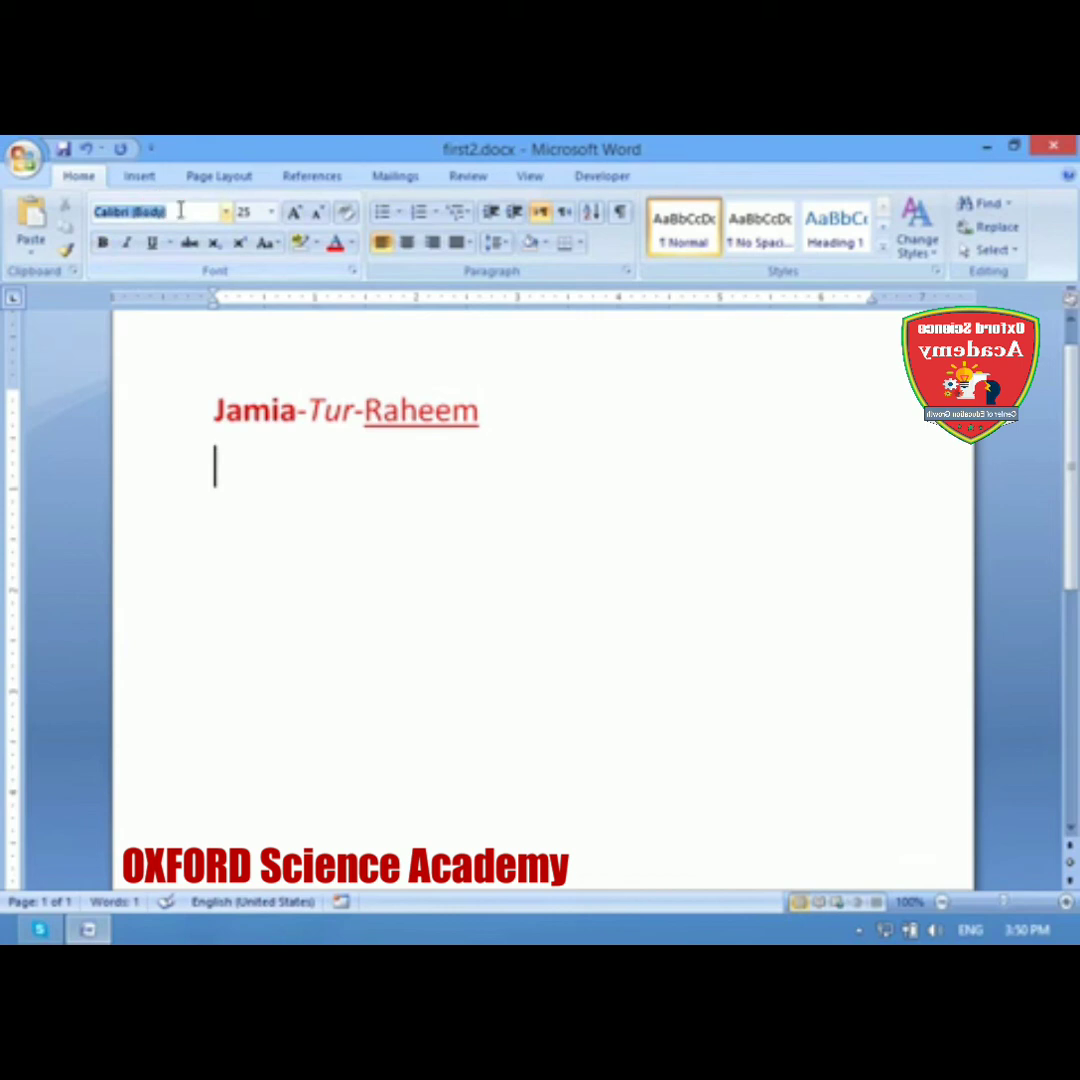
Step: Switch the empty line's font to Adobe Fan Heiti Std B, then delete the test letter
click(227, 214)
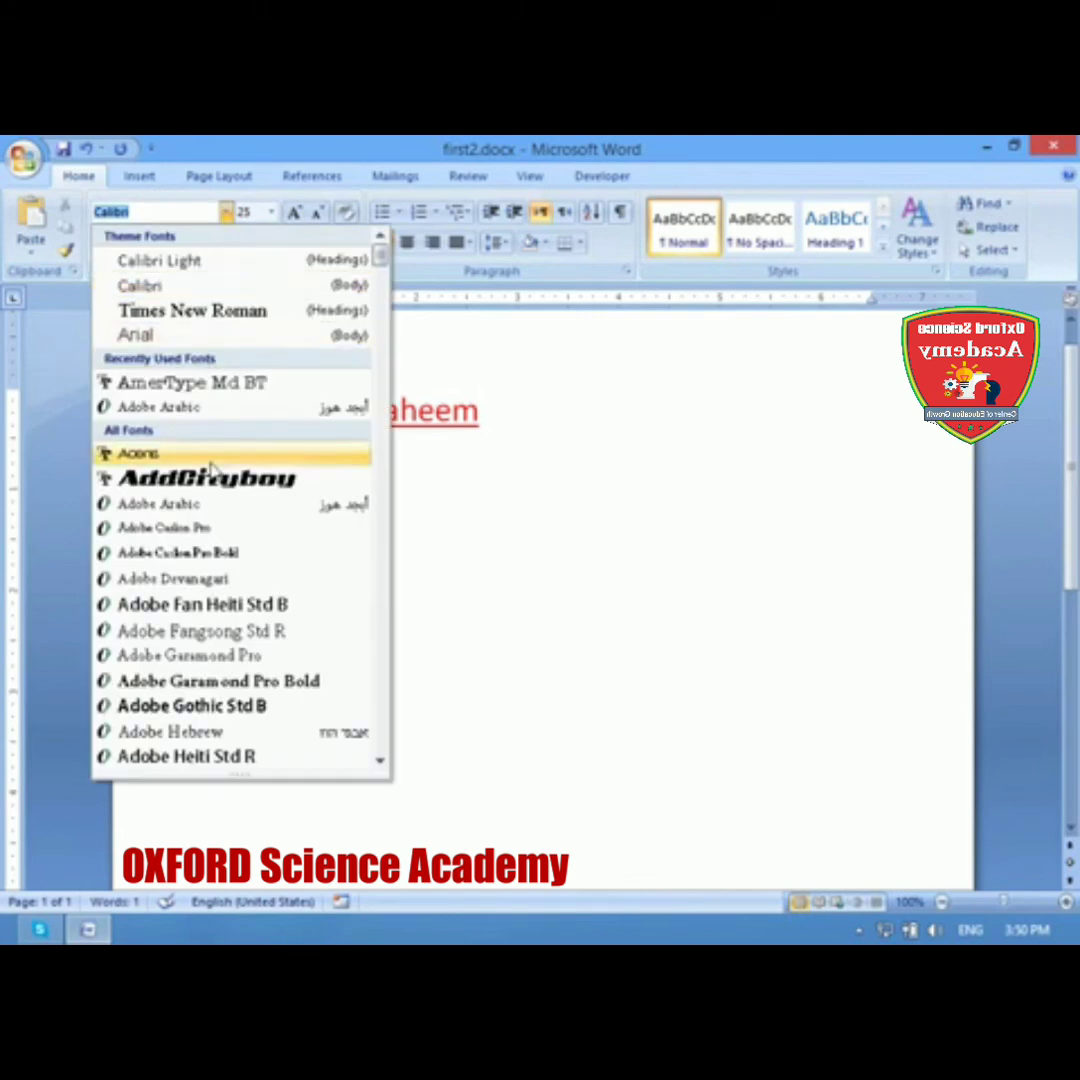
click(222, 614)
text(j)
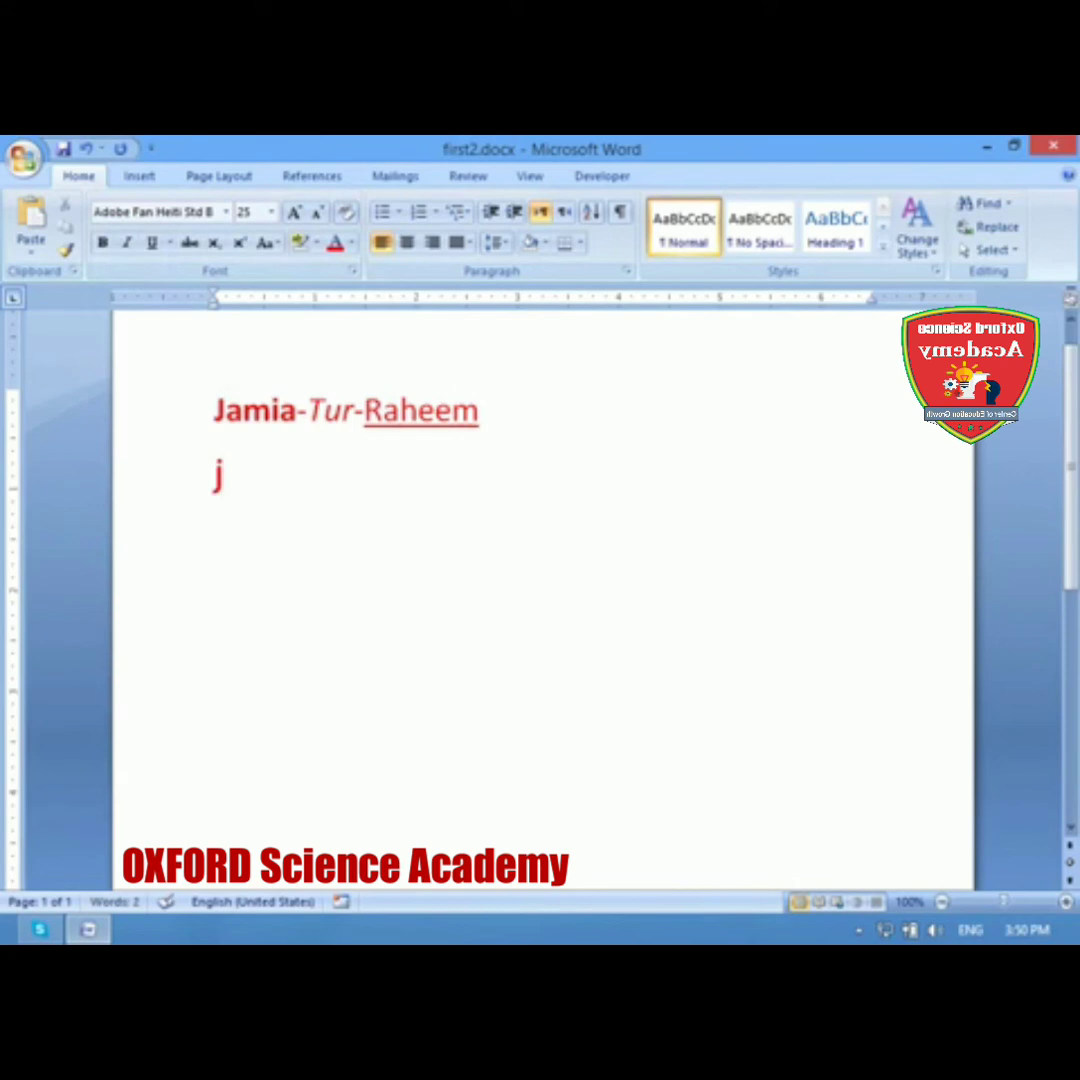
click(354, 243)
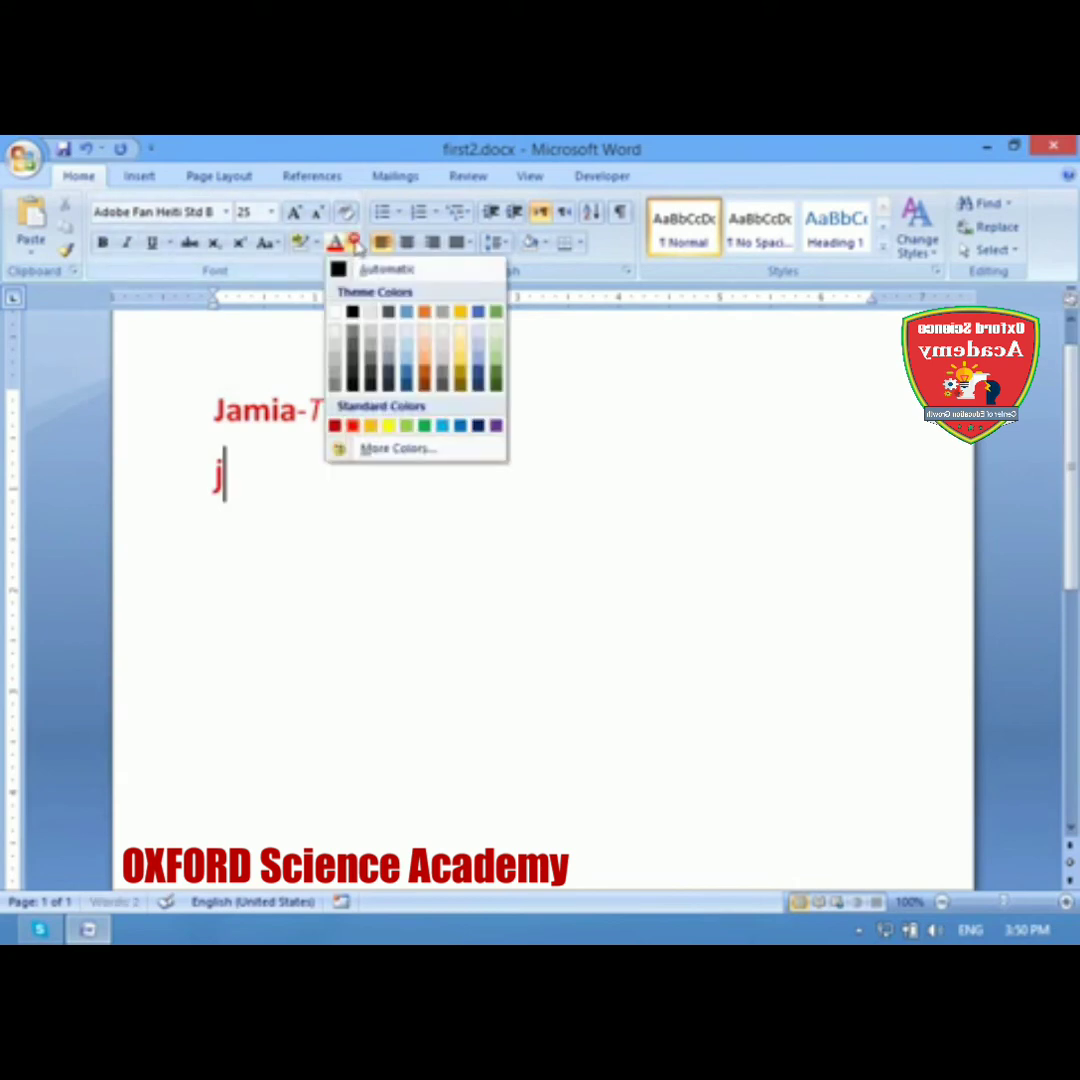
click(350, 308)
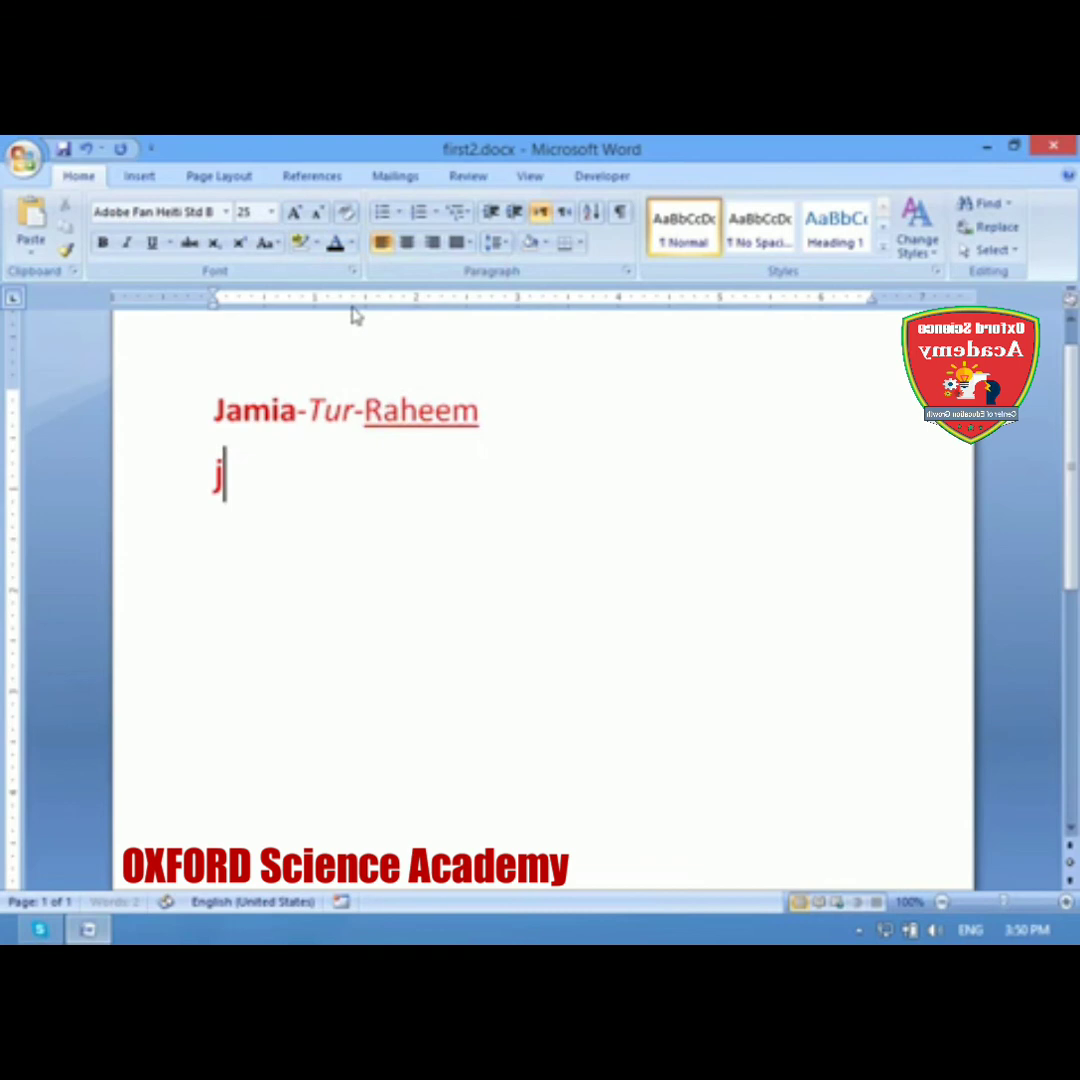
drag(237, 481, 212, 482)
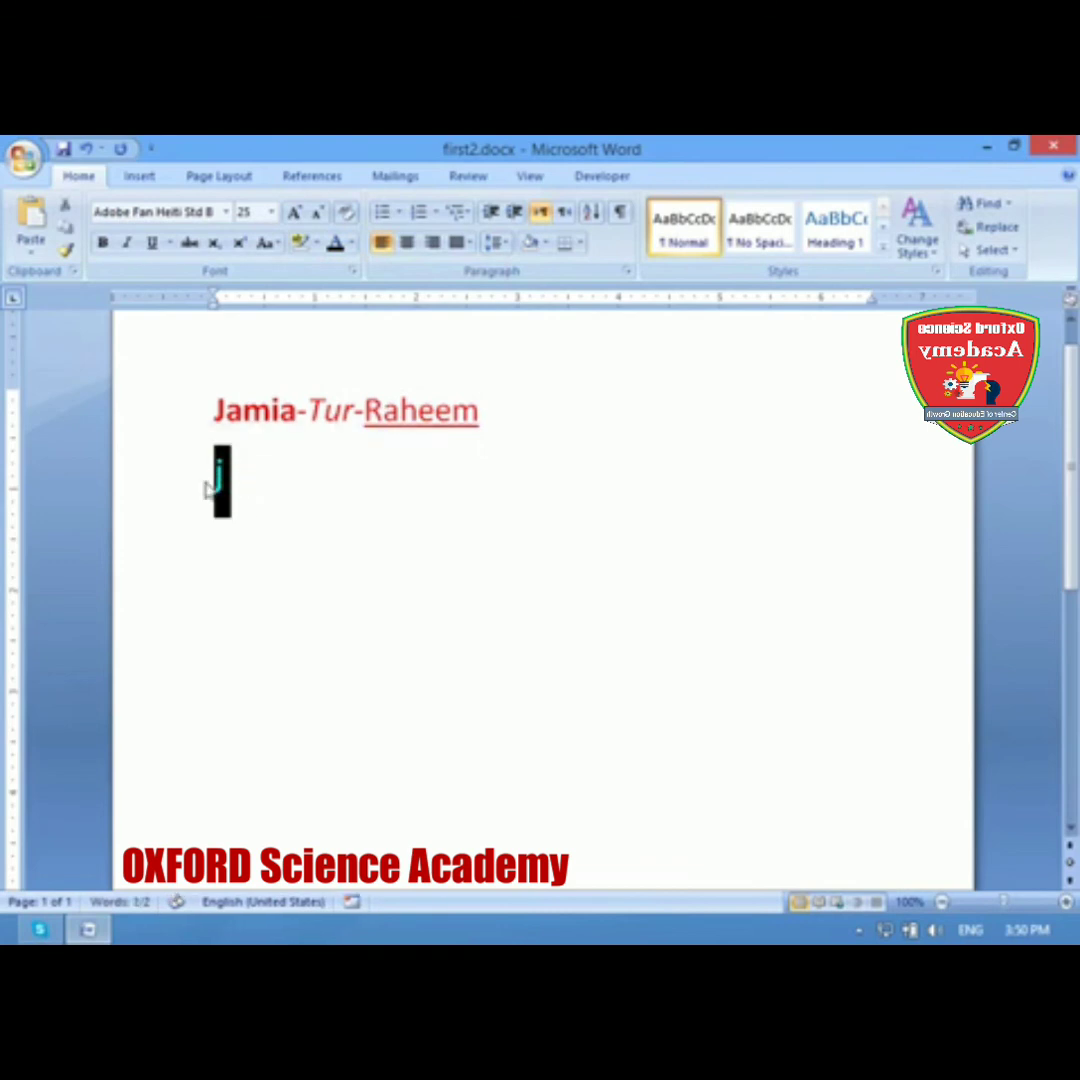
text(J)
key(BackSpace)
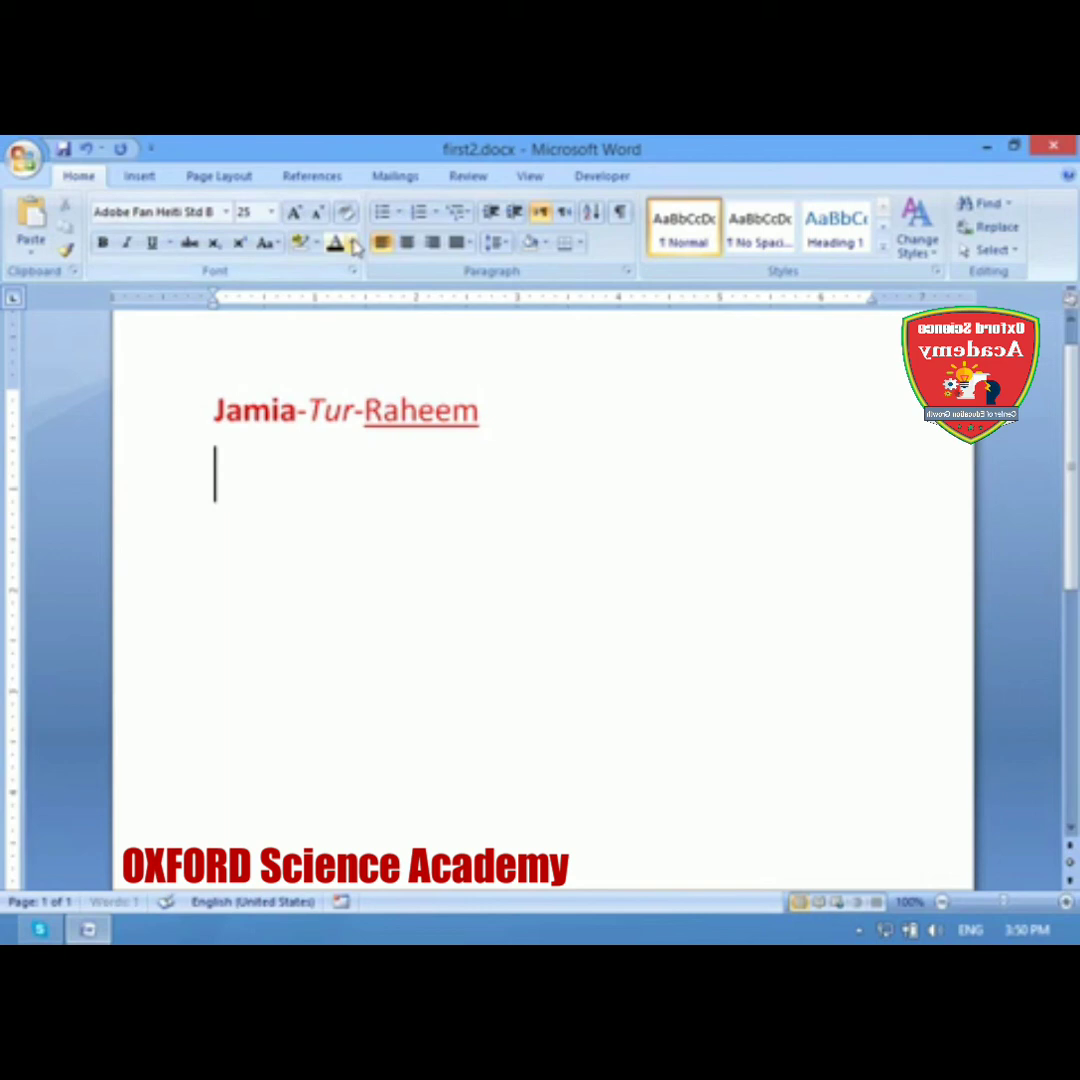
Step: Set the font colour for the line to black, replacing a brief red choice
click(351, 244)
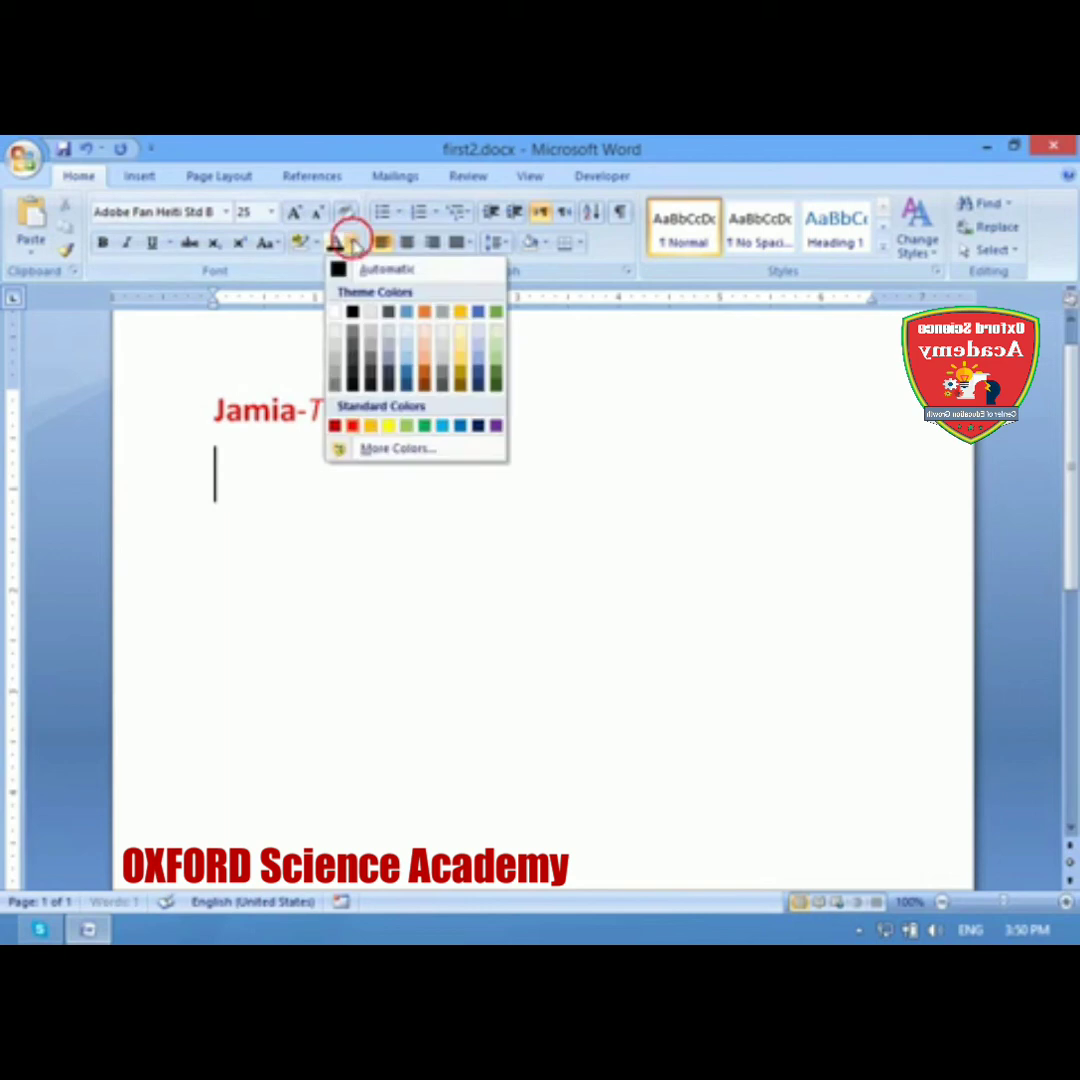
click(336, 425)
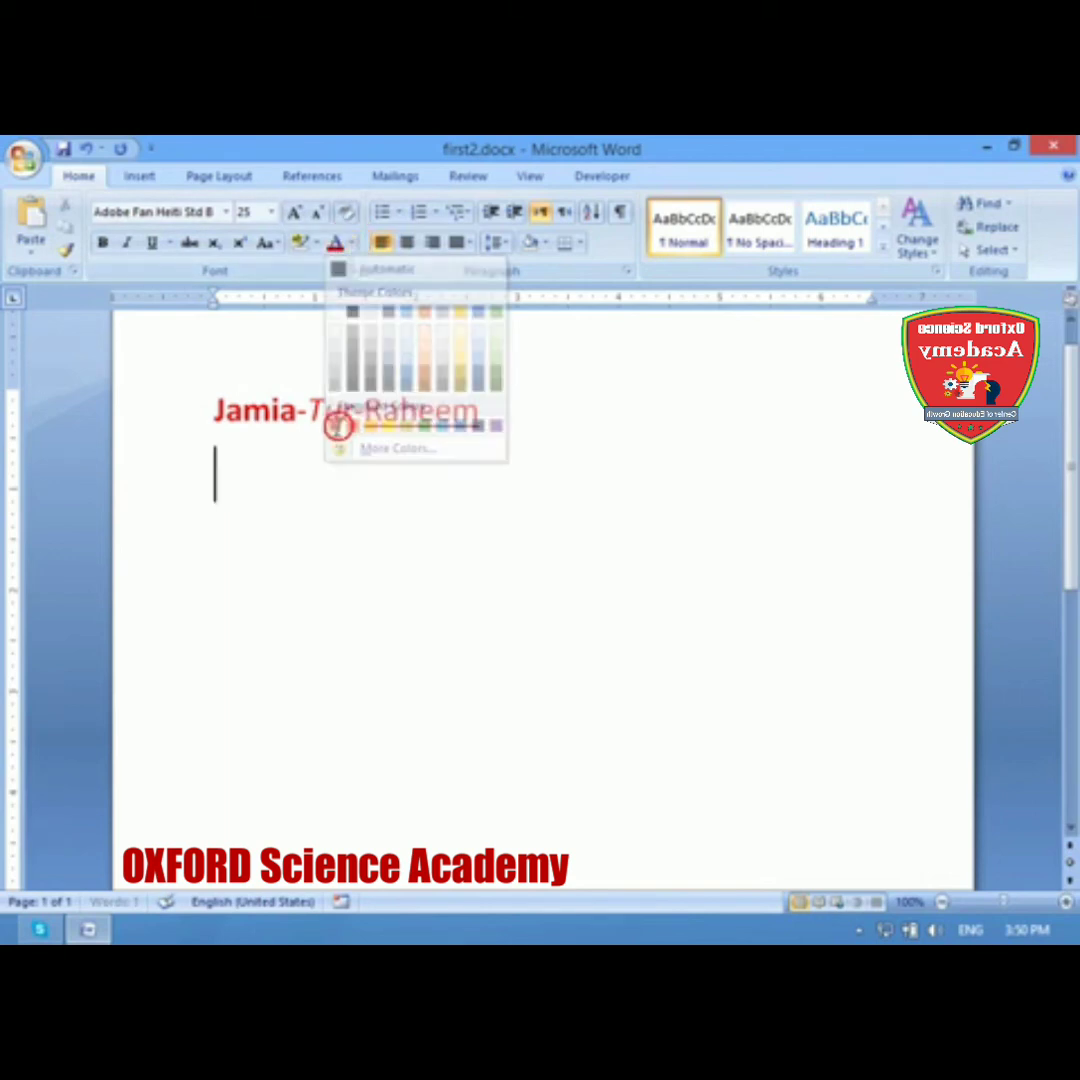
click(352, 243)
click(352, 312)
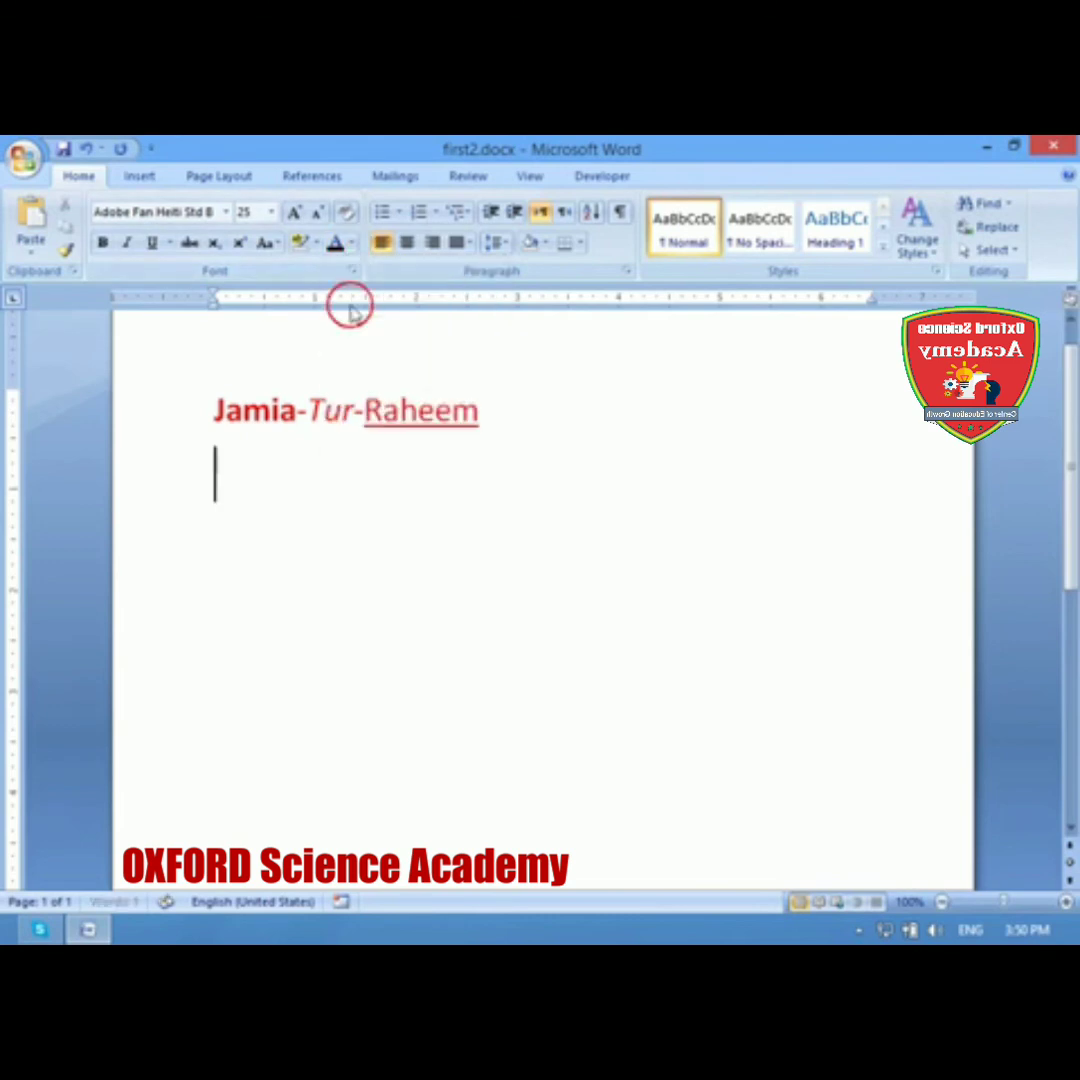
Step: Type 'Jamia_Tur-Raheem' below the heading, fixing a typo, and select the line
text(jamia)
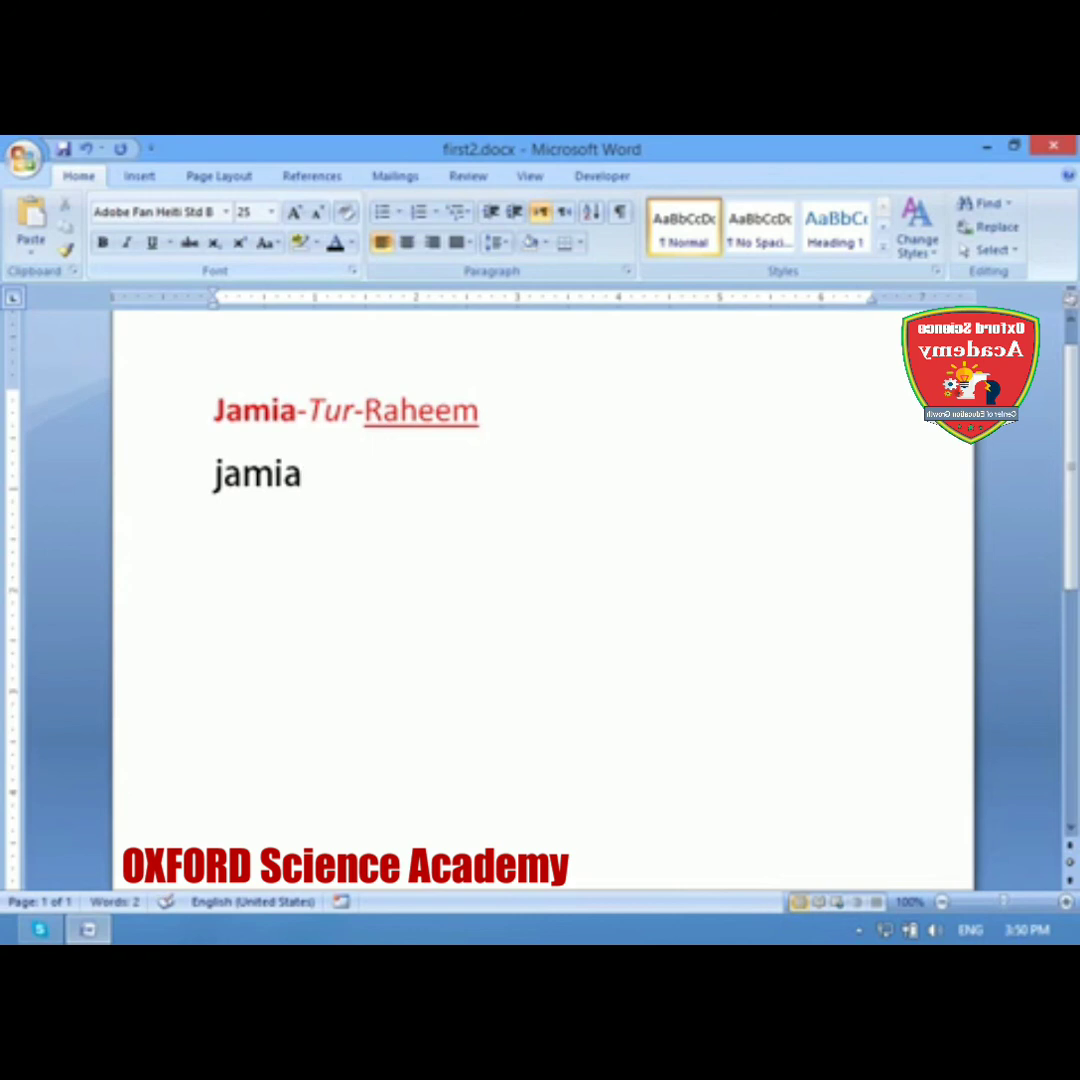
text(_Tur-Rah)
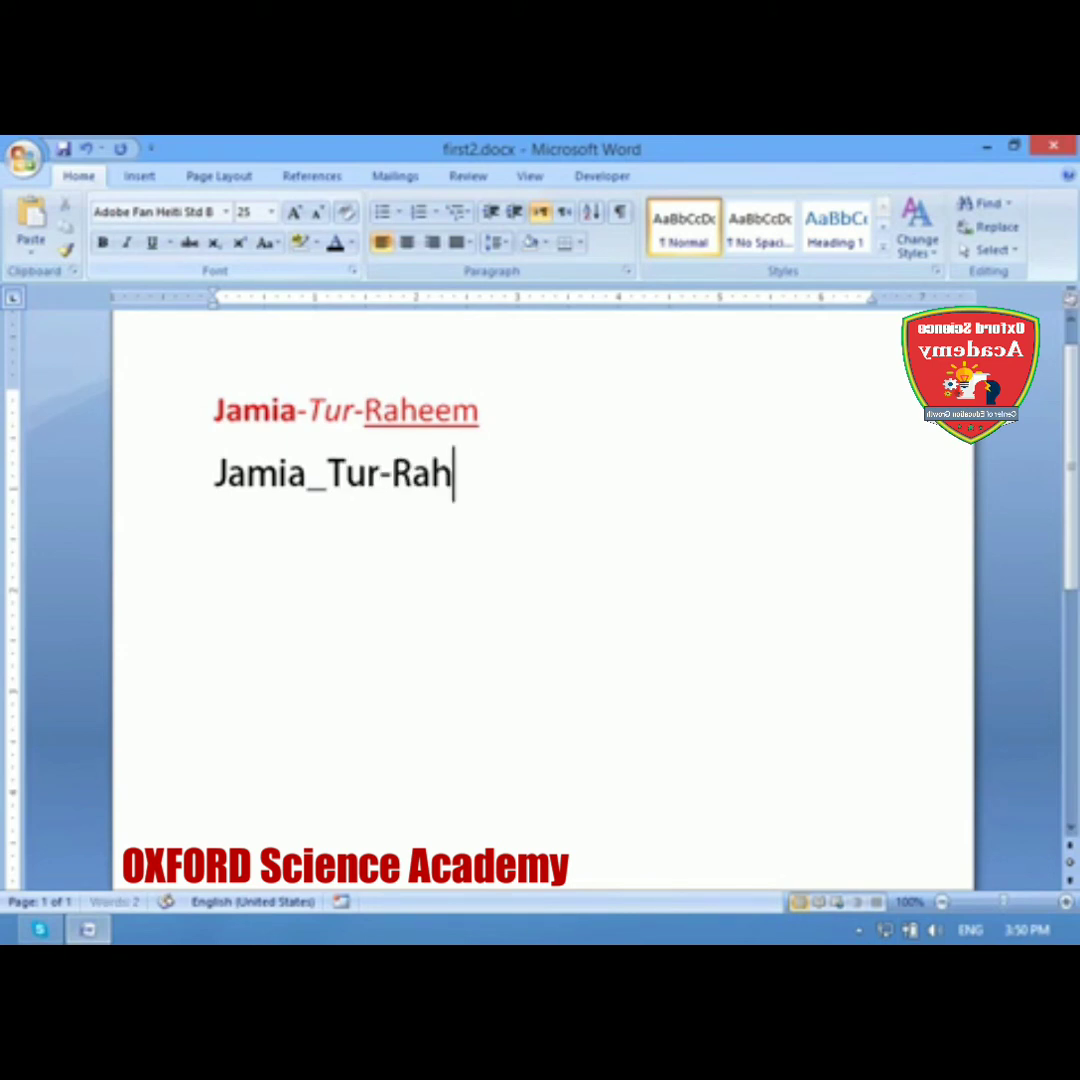
text(eem)
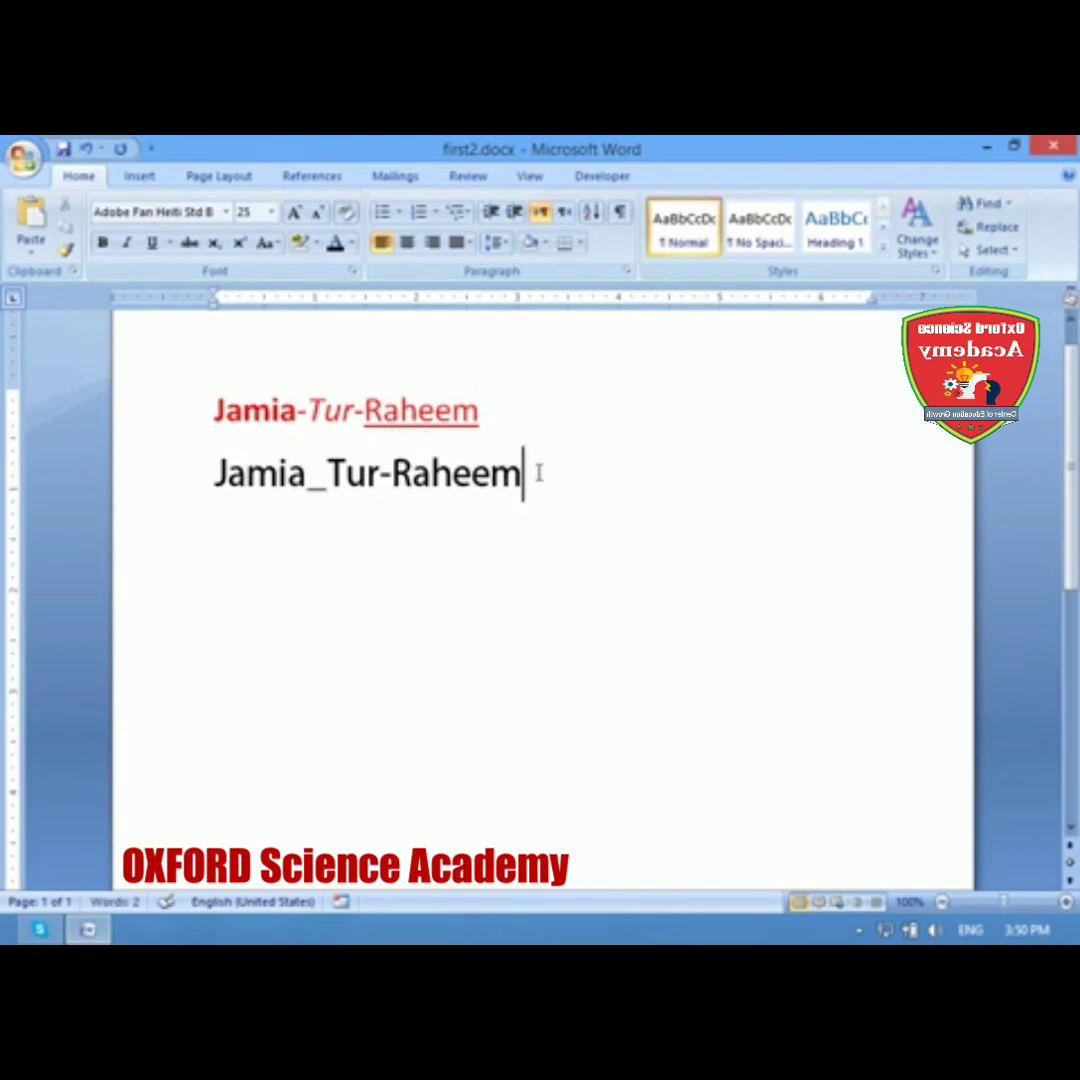
drag(535, 473, 255, 470)
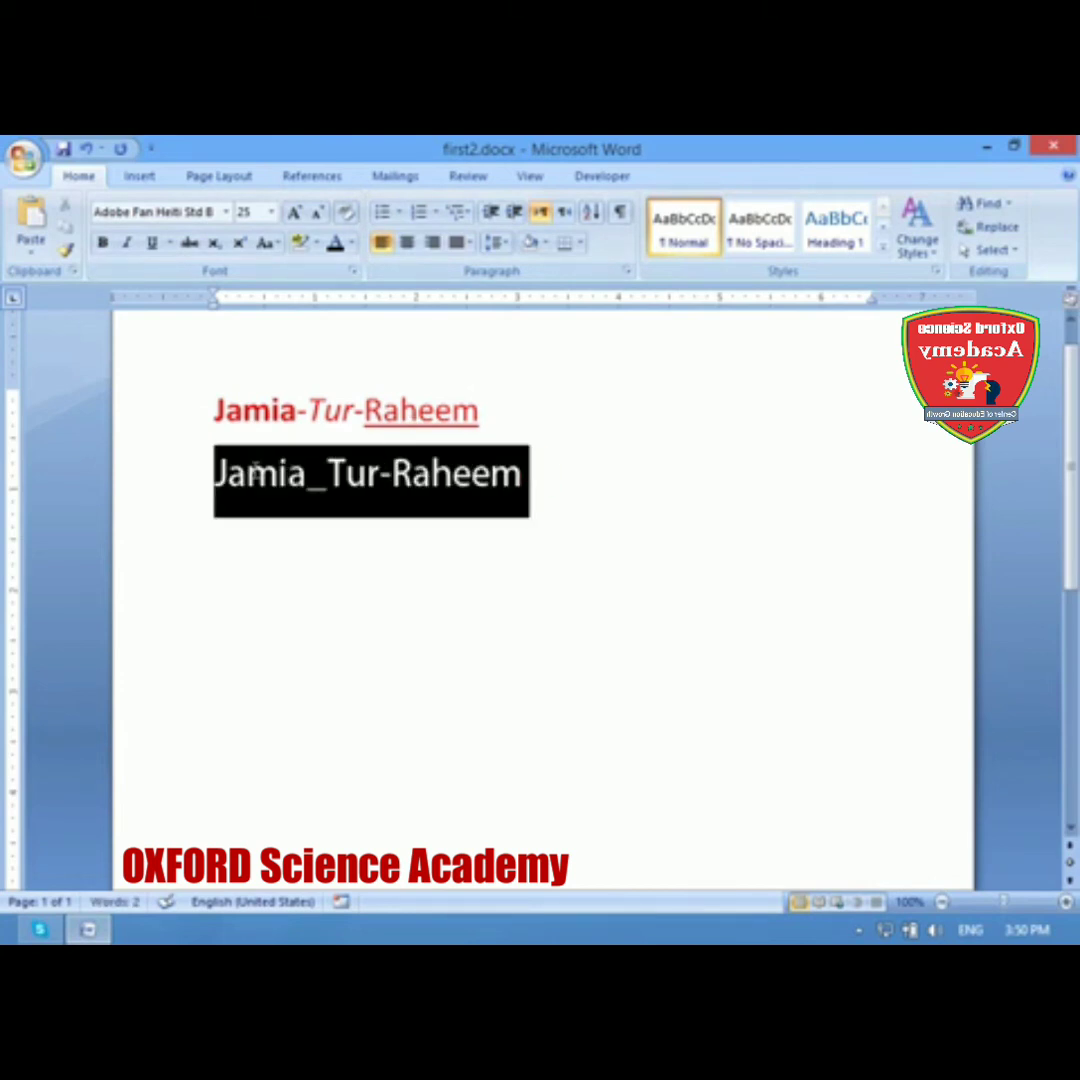
Step: Set the Jamia_Tur-Raheem line to 12 pt and push it down with two blank lines
click(255, 205)
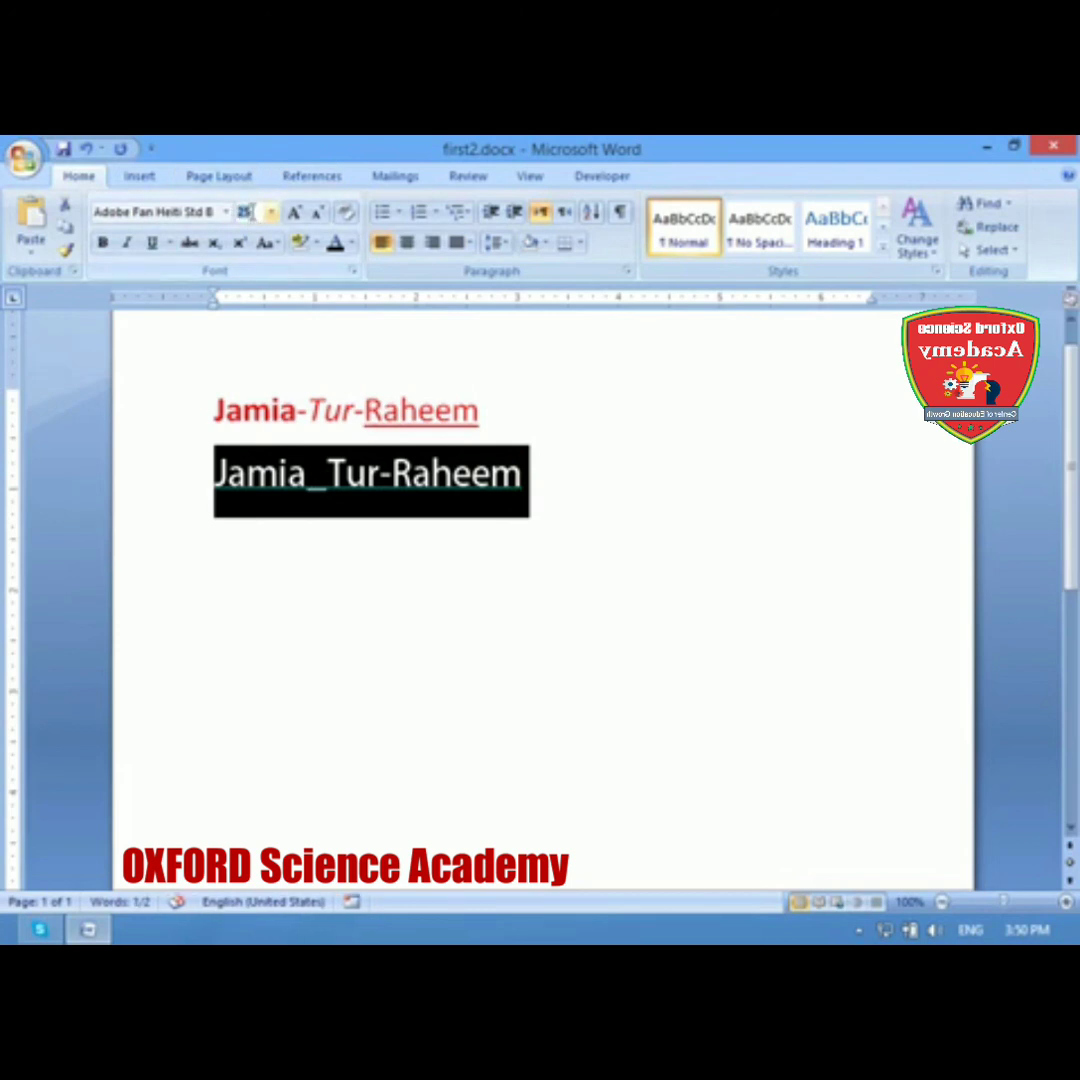
text(12)
key(Return)
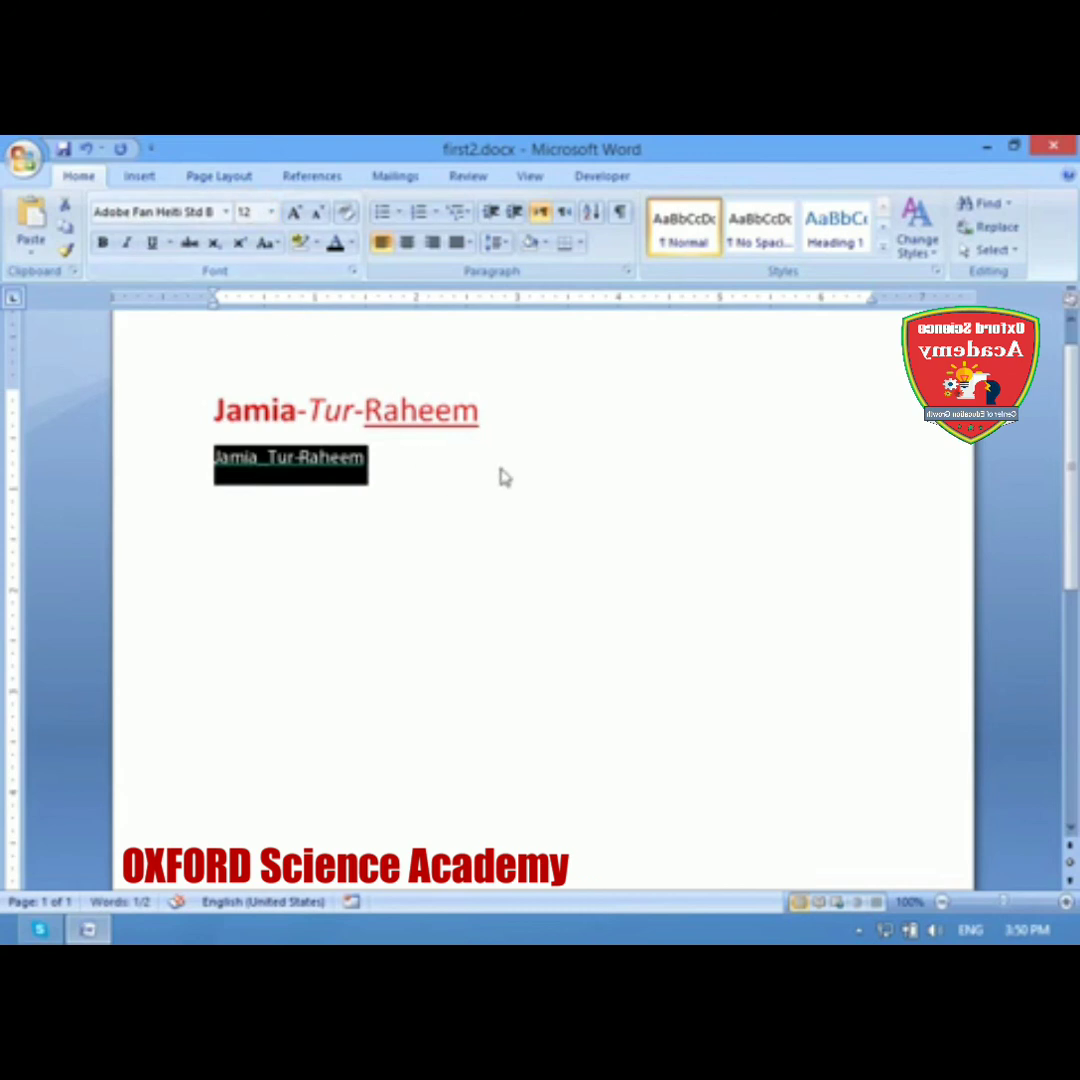
click(505, 430)
key(Return)
key(Return)
key(Return)
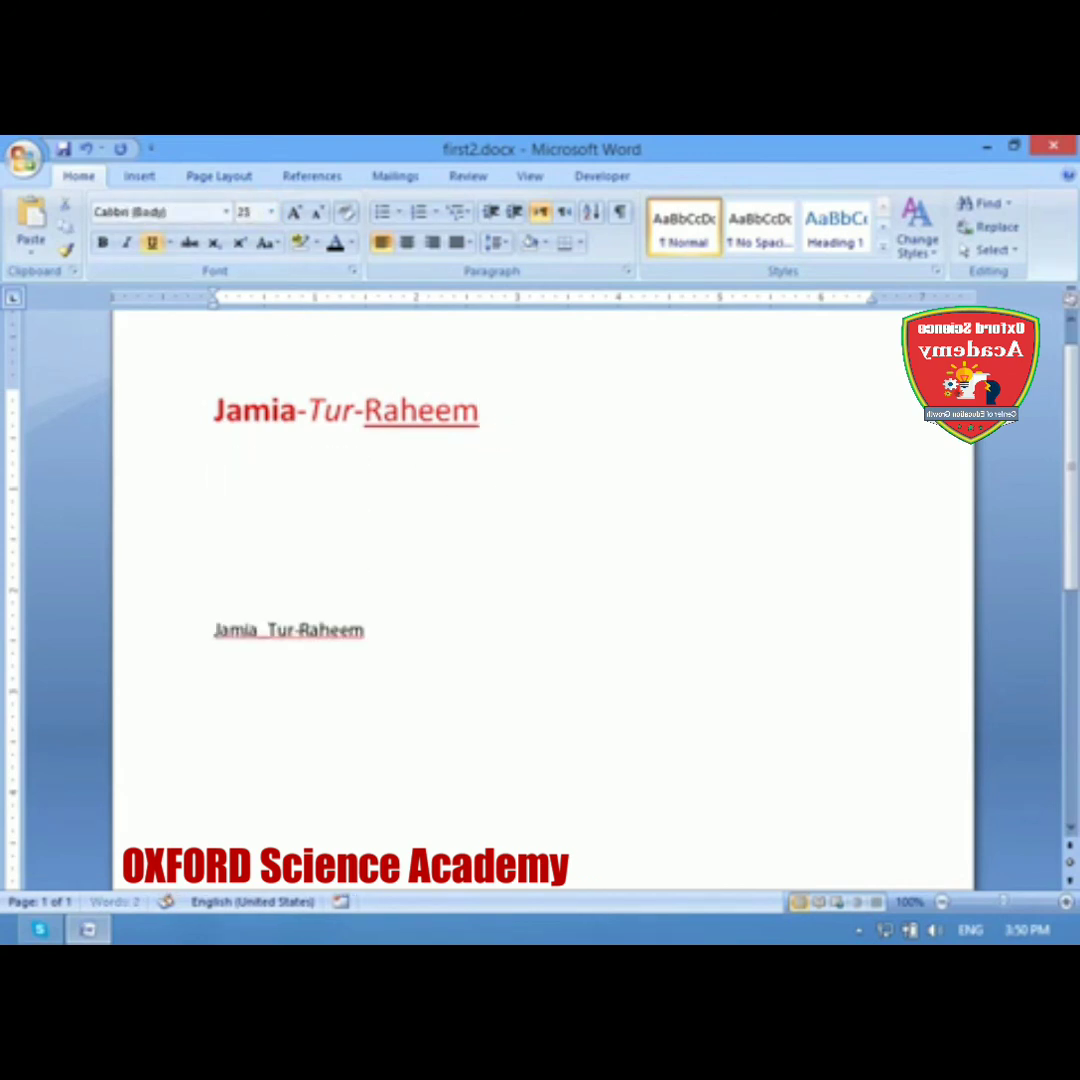
key(Return)
key(Return)
click(424, 616)
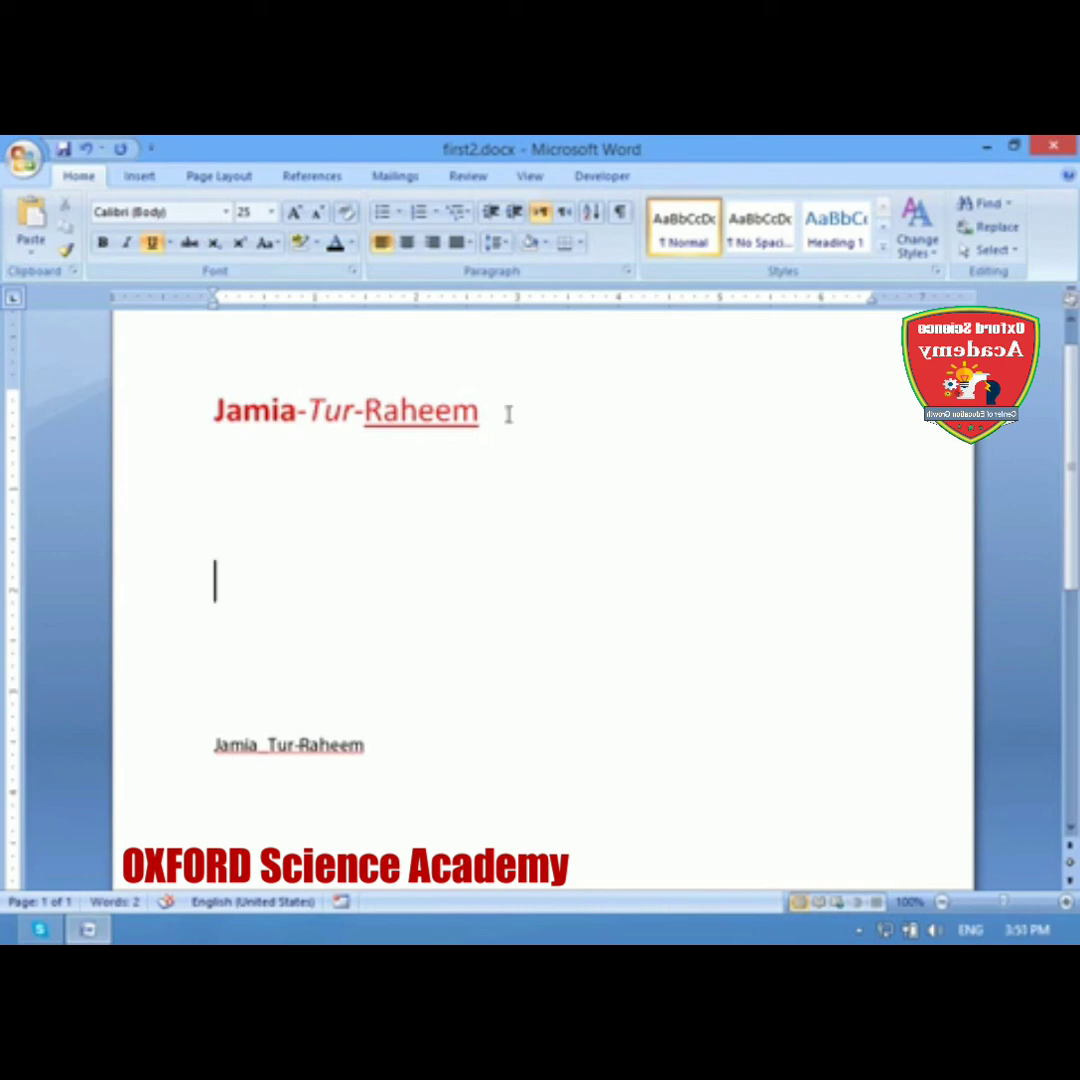
drag(495, 413, 231, 400)
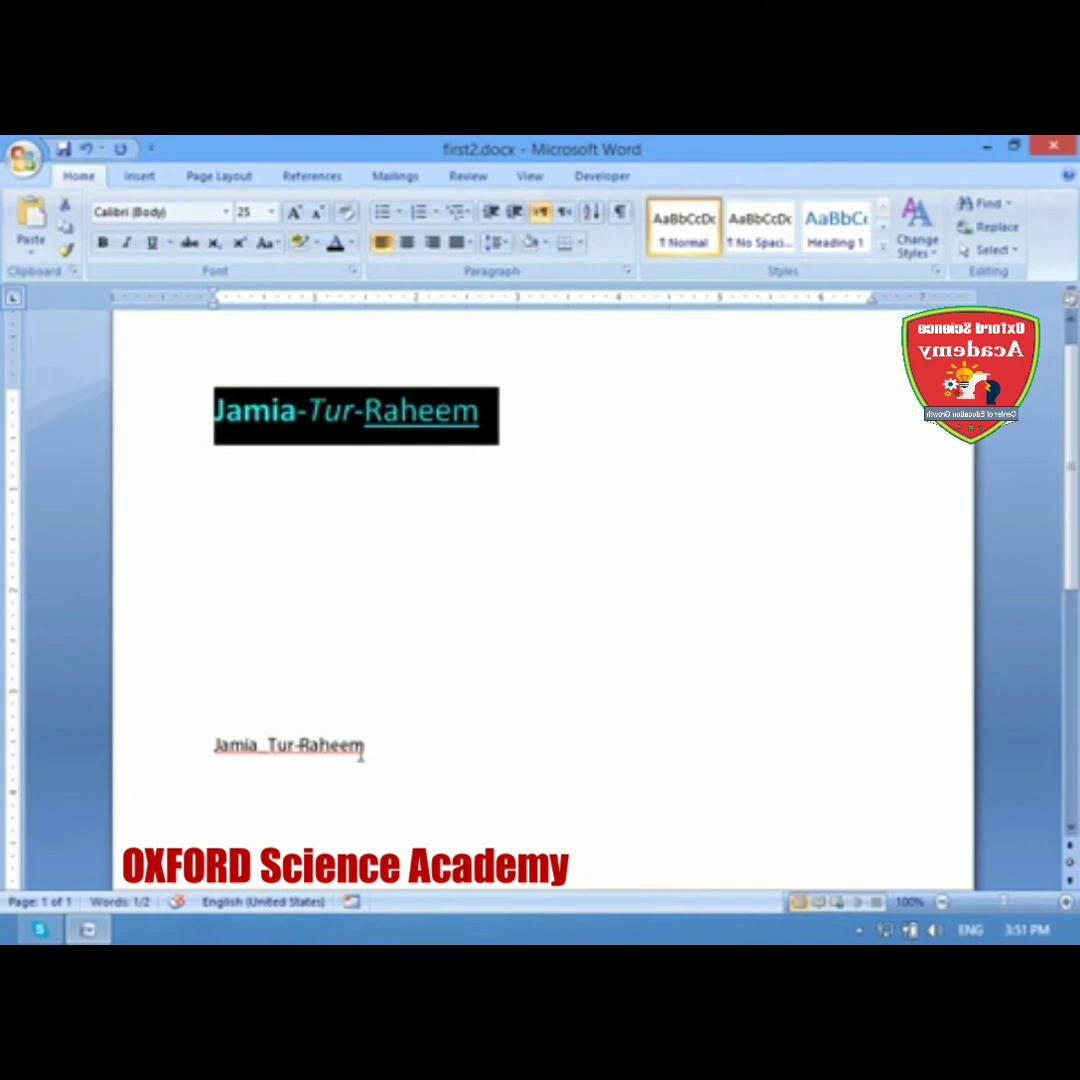
Step: Paste three more copies of the Jamia_Tur-Raheem line beneath it
drag(362, 752, 145, 755)
key(ctrl+c)
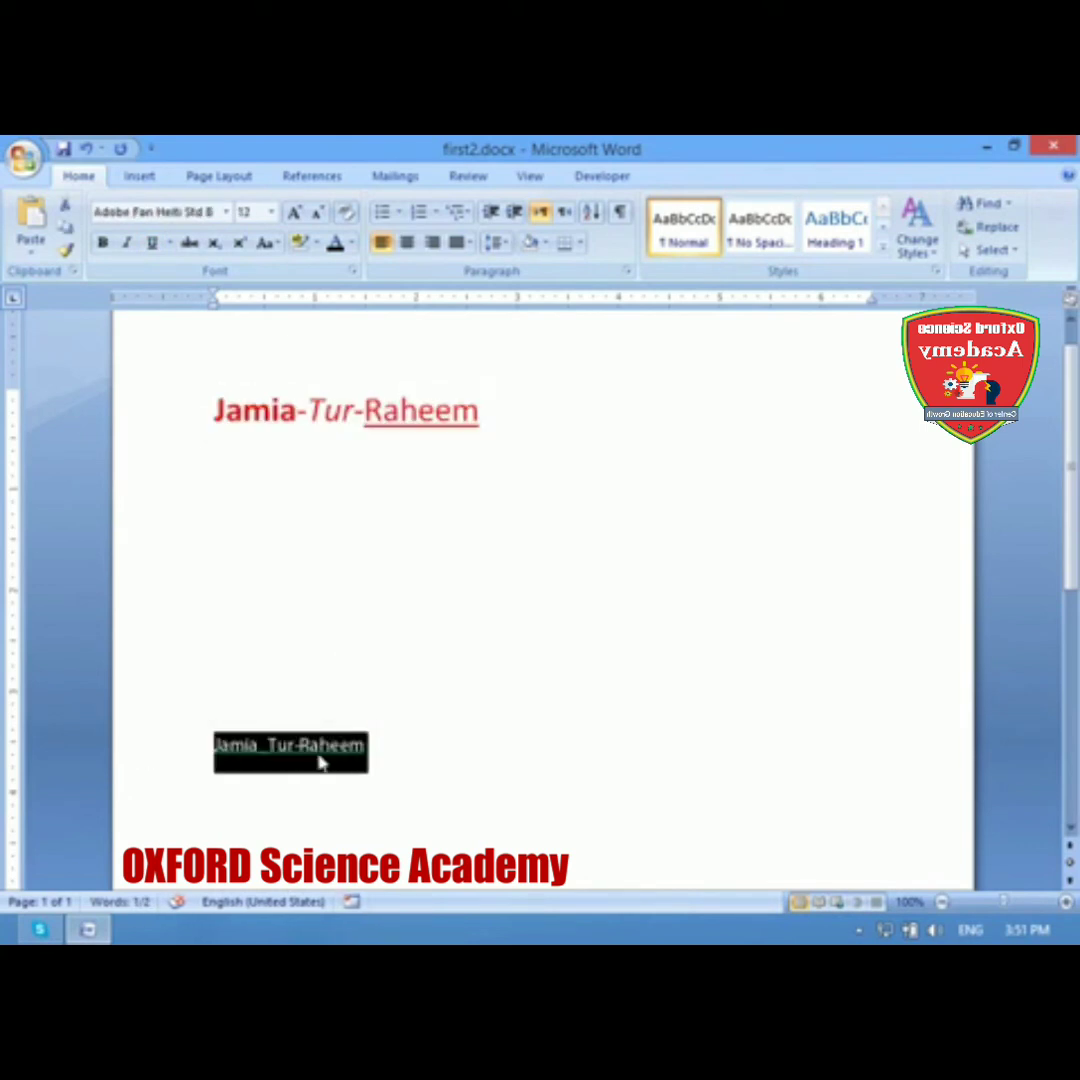
click(365, 757)
key(Return)
key(Return)
key(ctrl+v)
key(Return)
key(Return)
key(ctrl+v)
key(Return)
key(Return)
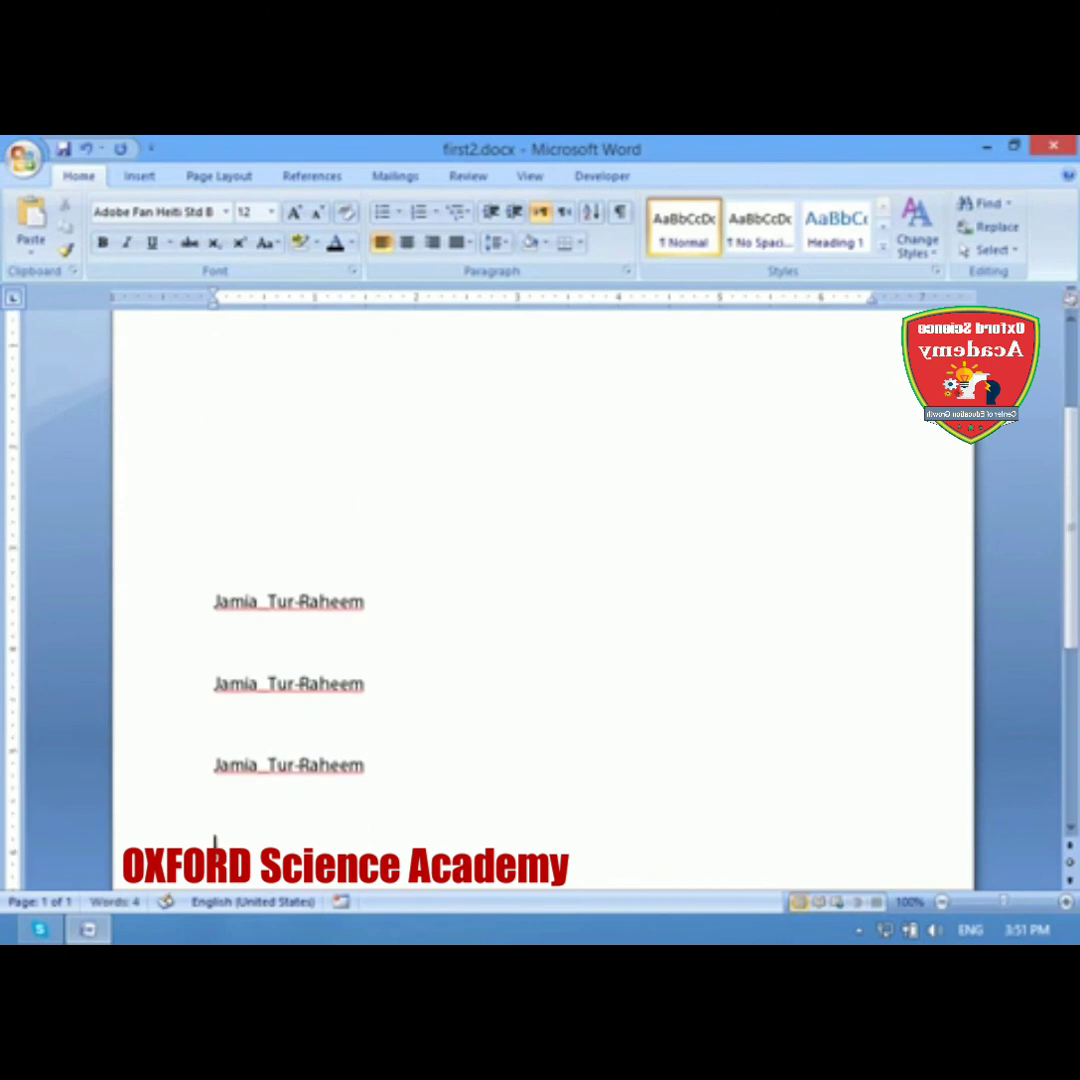
key(ctrl+v)
key(Return)
key(Return)
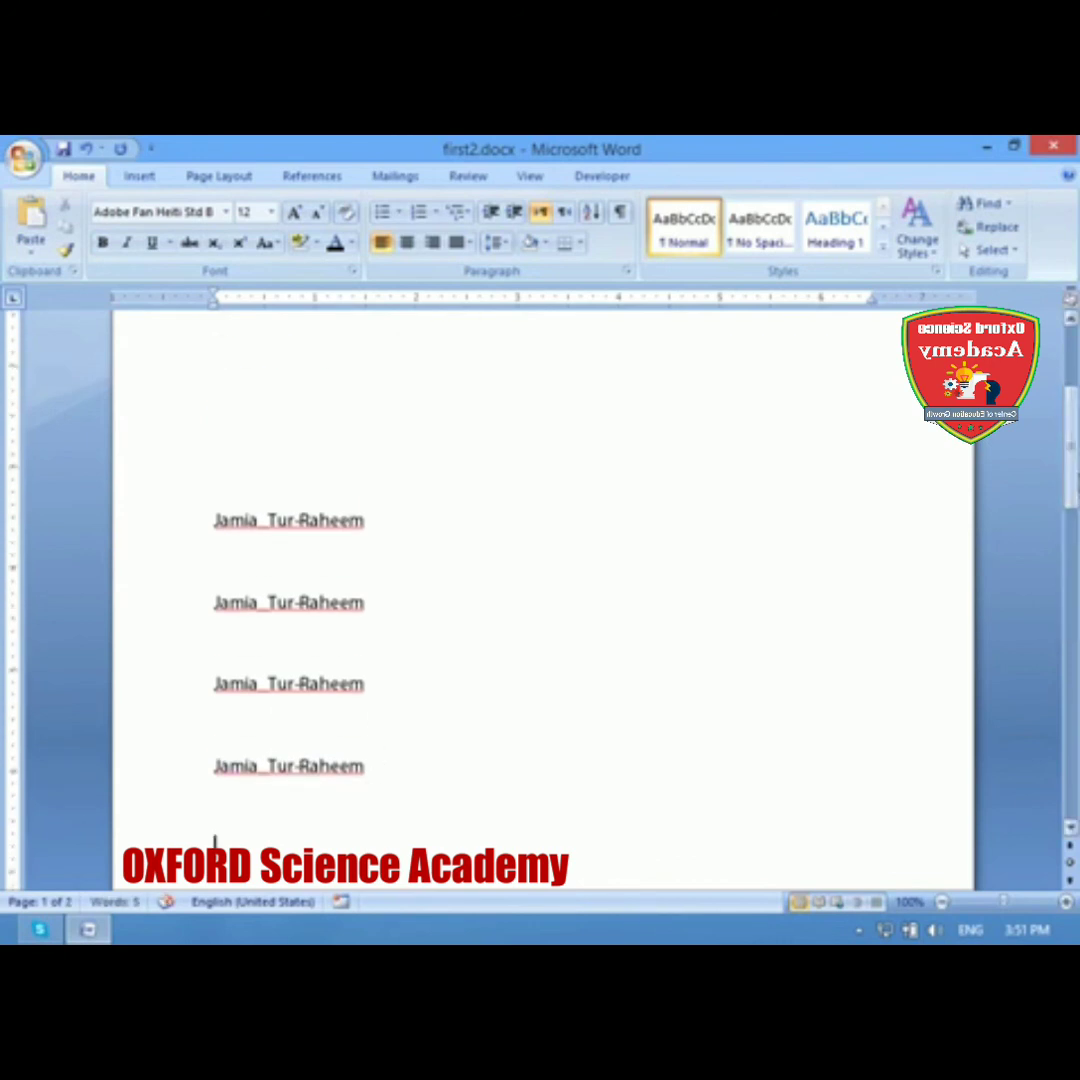
drag(1073, 432, 1068, 400)
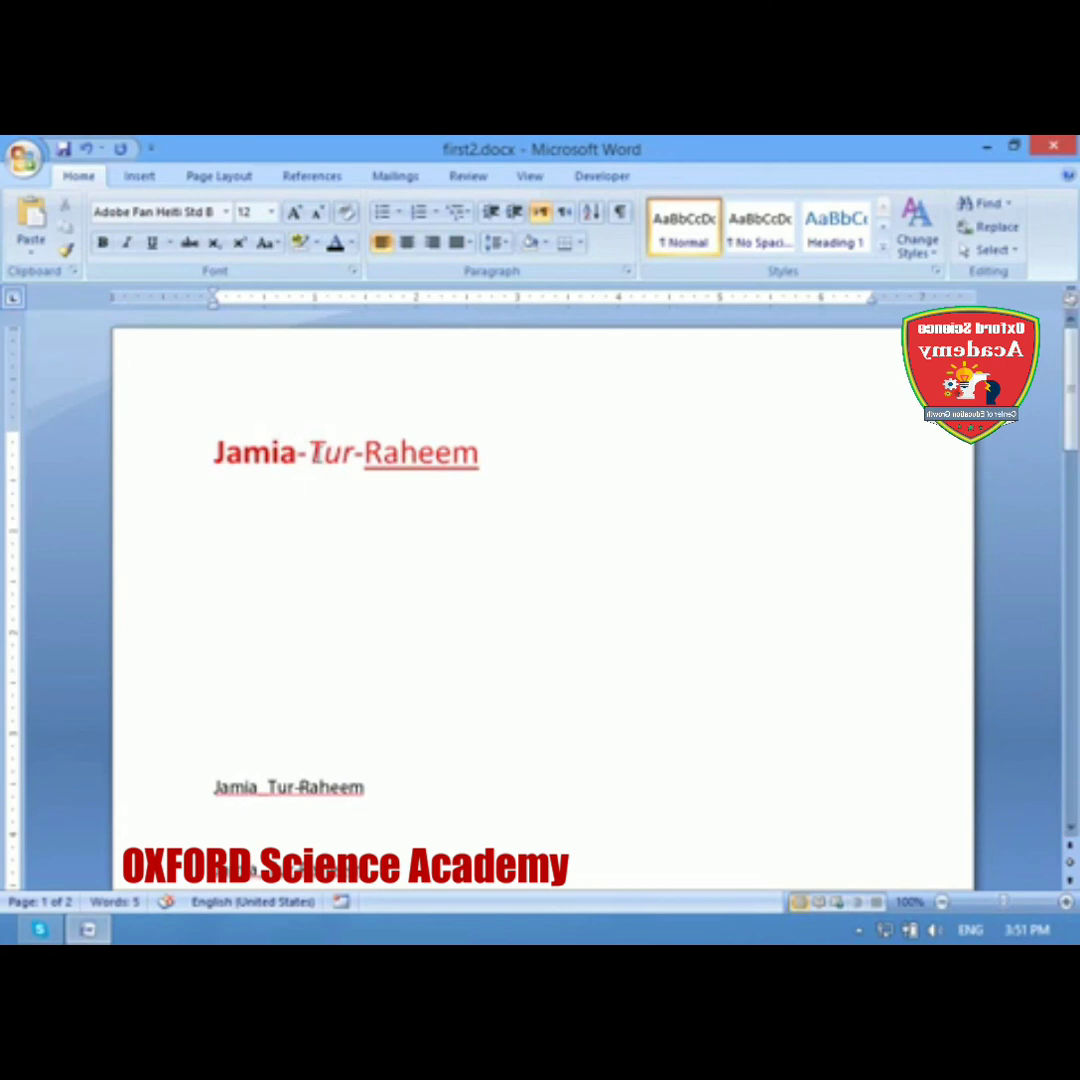
Step: Select the heading and use Format Painter to apply its style to the lower line
click(483, 458)
drag(483, 458, 214, 455)
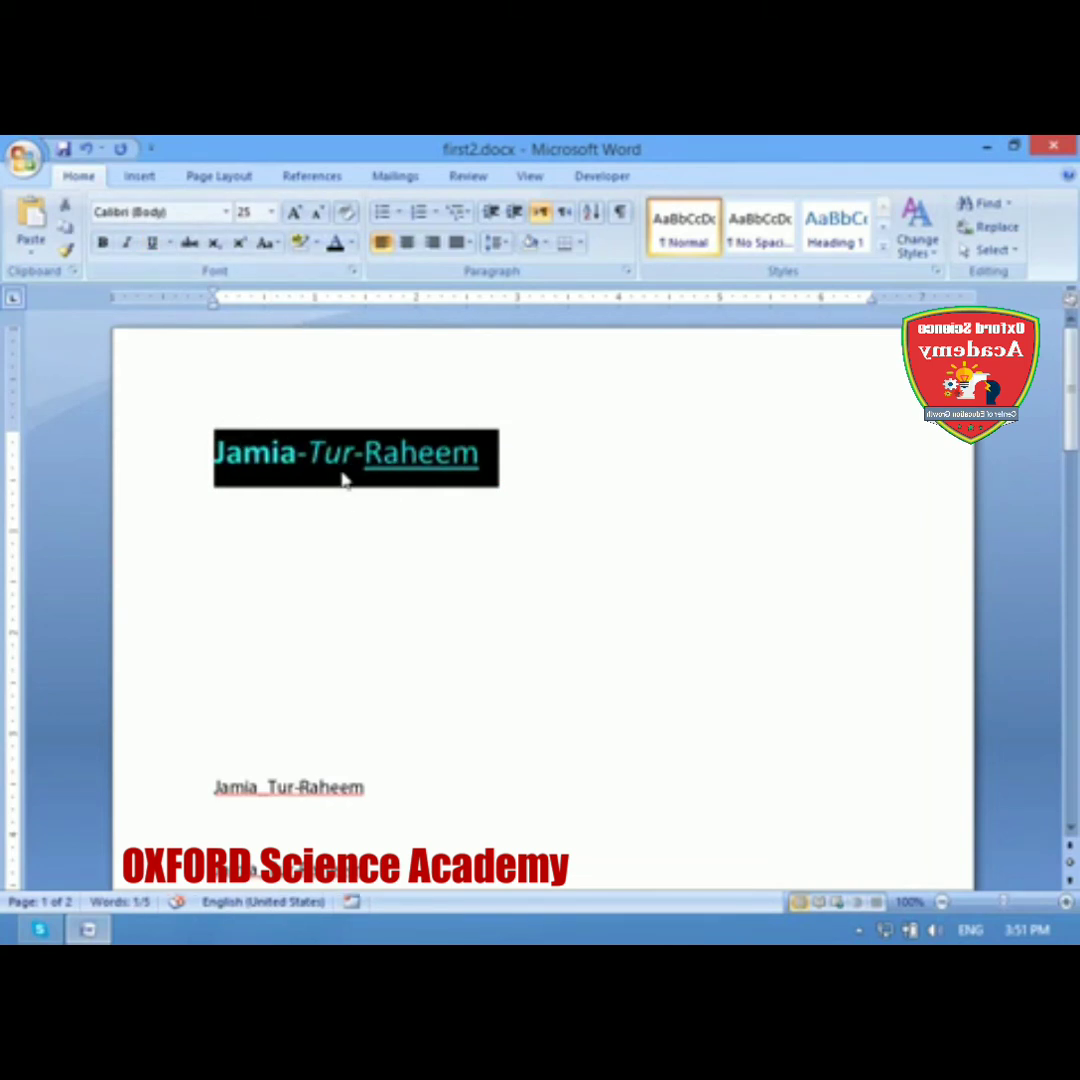
click(434, 521)
drag(483, 458, 250, 428)
key(shift+Right)
key(shift+Right)
key(shift+Right)
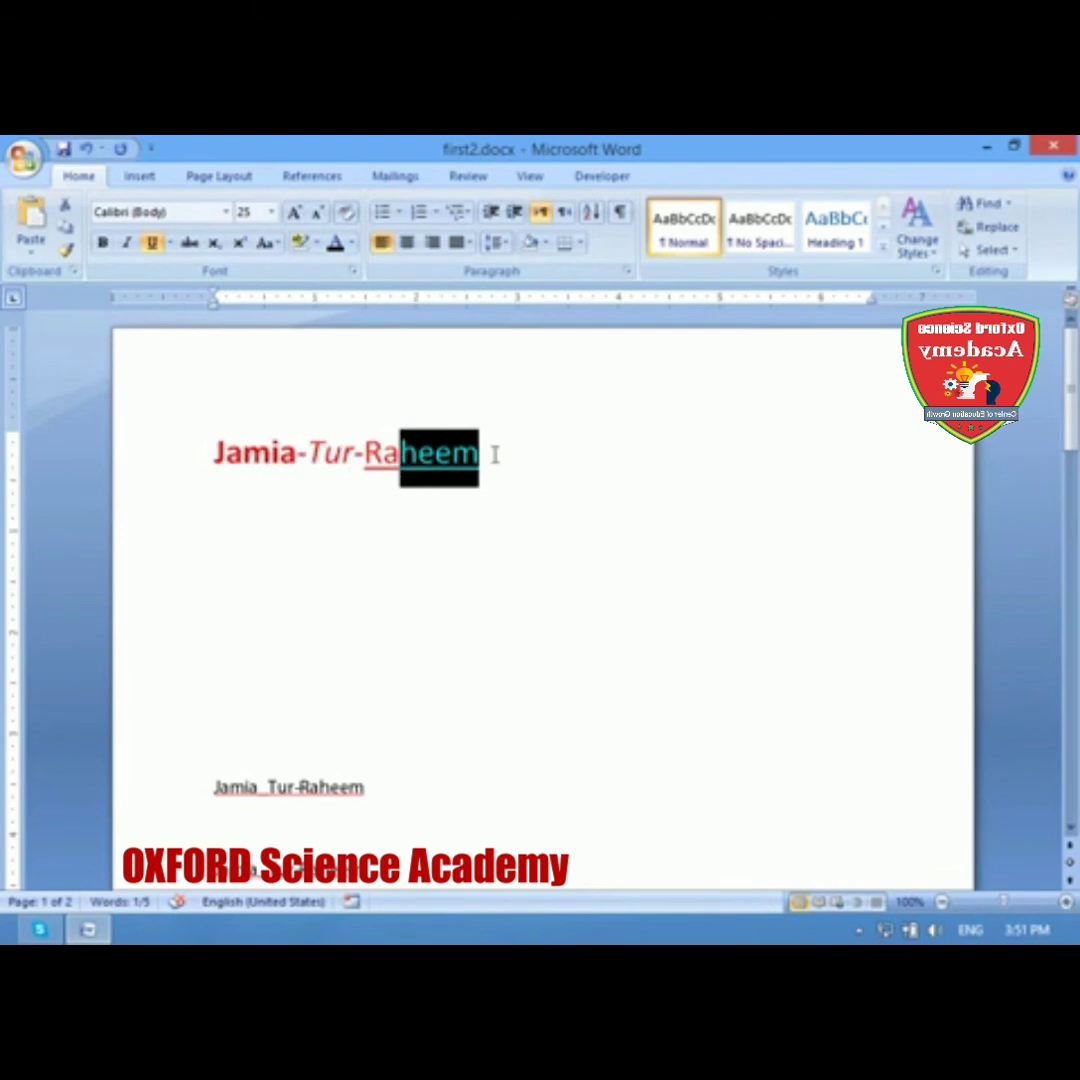
drag(490, 455, 222, 452)
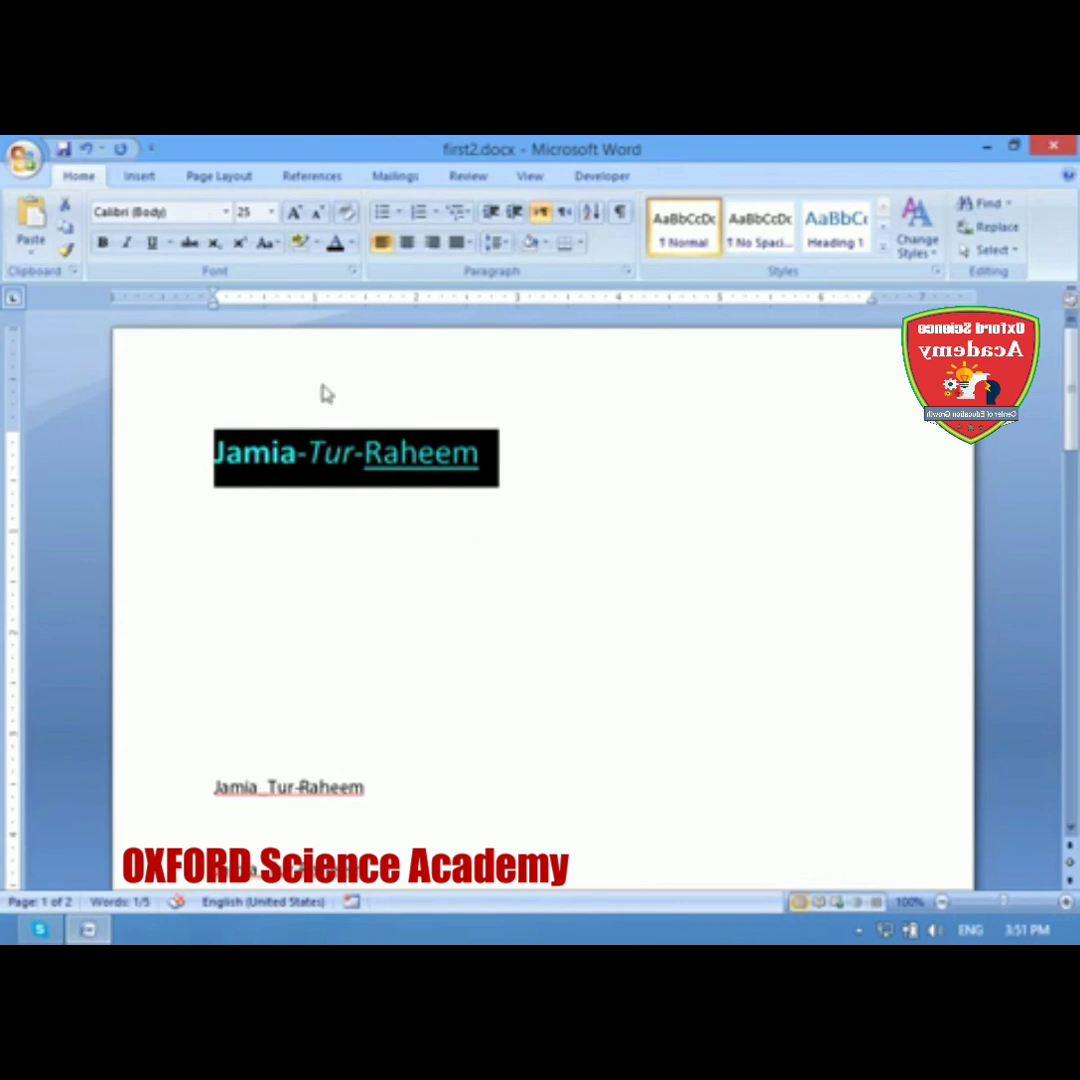
click(65, 250)
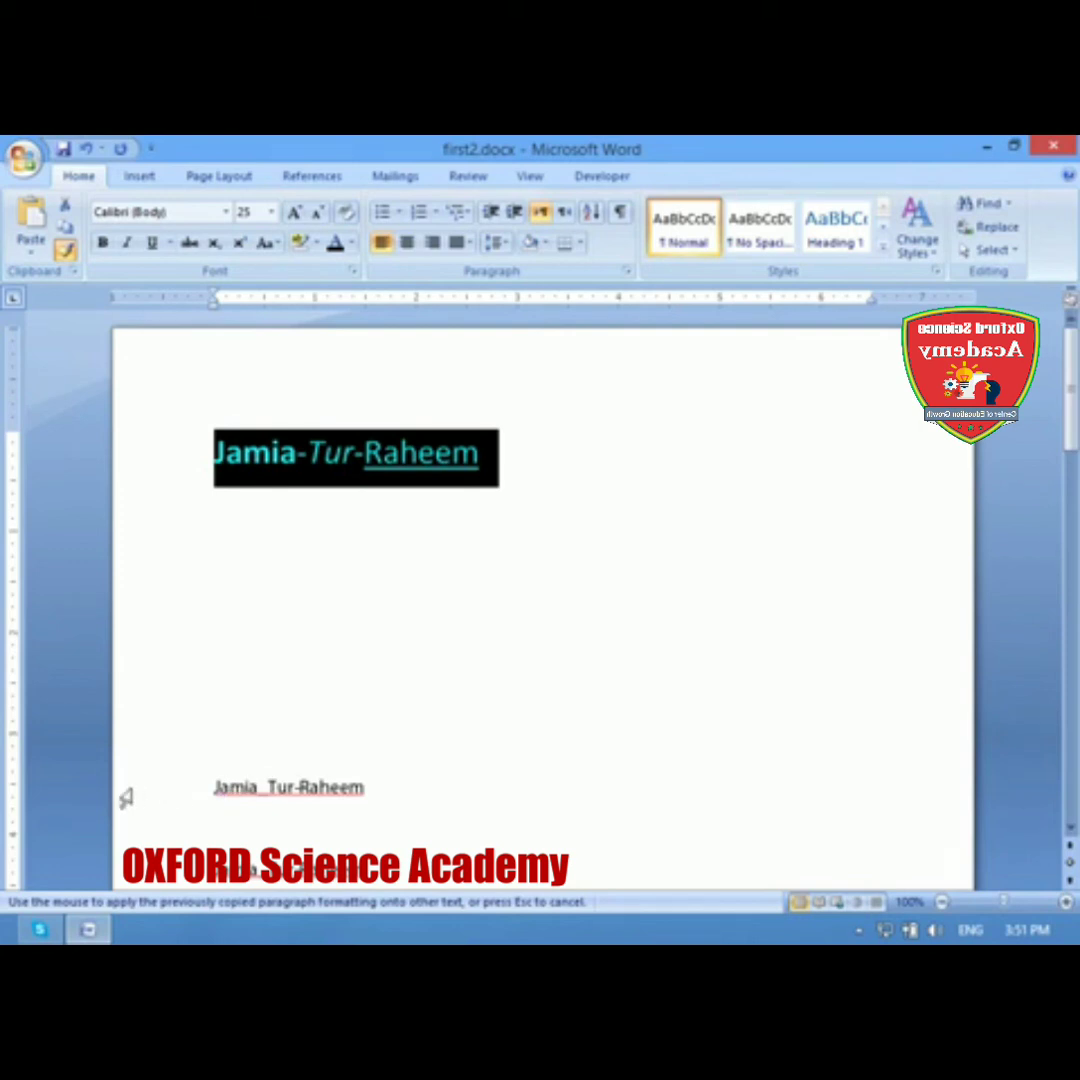
click(125, 797)
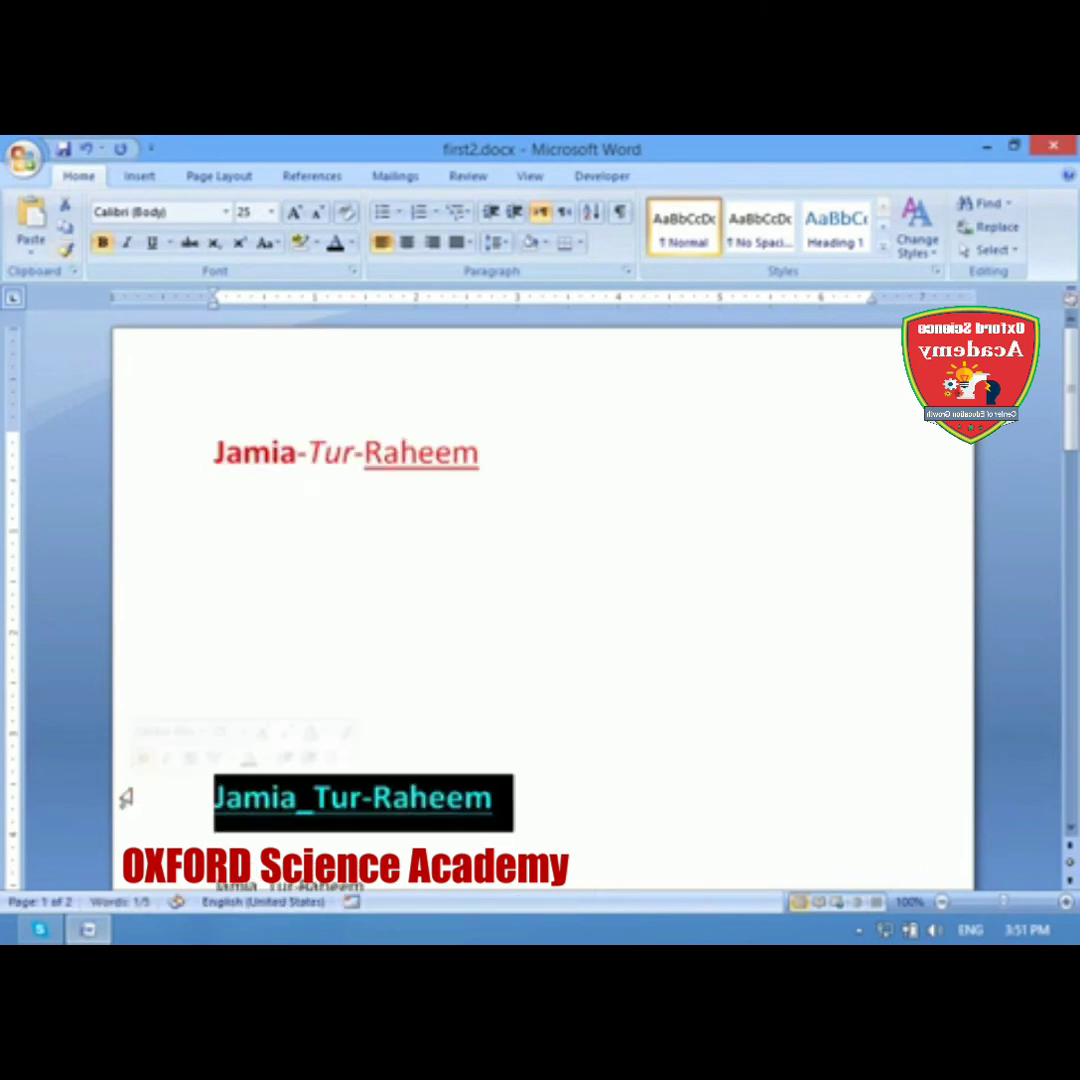
click(378, 718)
Step: Repeat Format Painter from the heading, dragging across the whole lower Jamia_Tur-Raheem line
click(493, 797)
drag(493, 797, 205, 795)
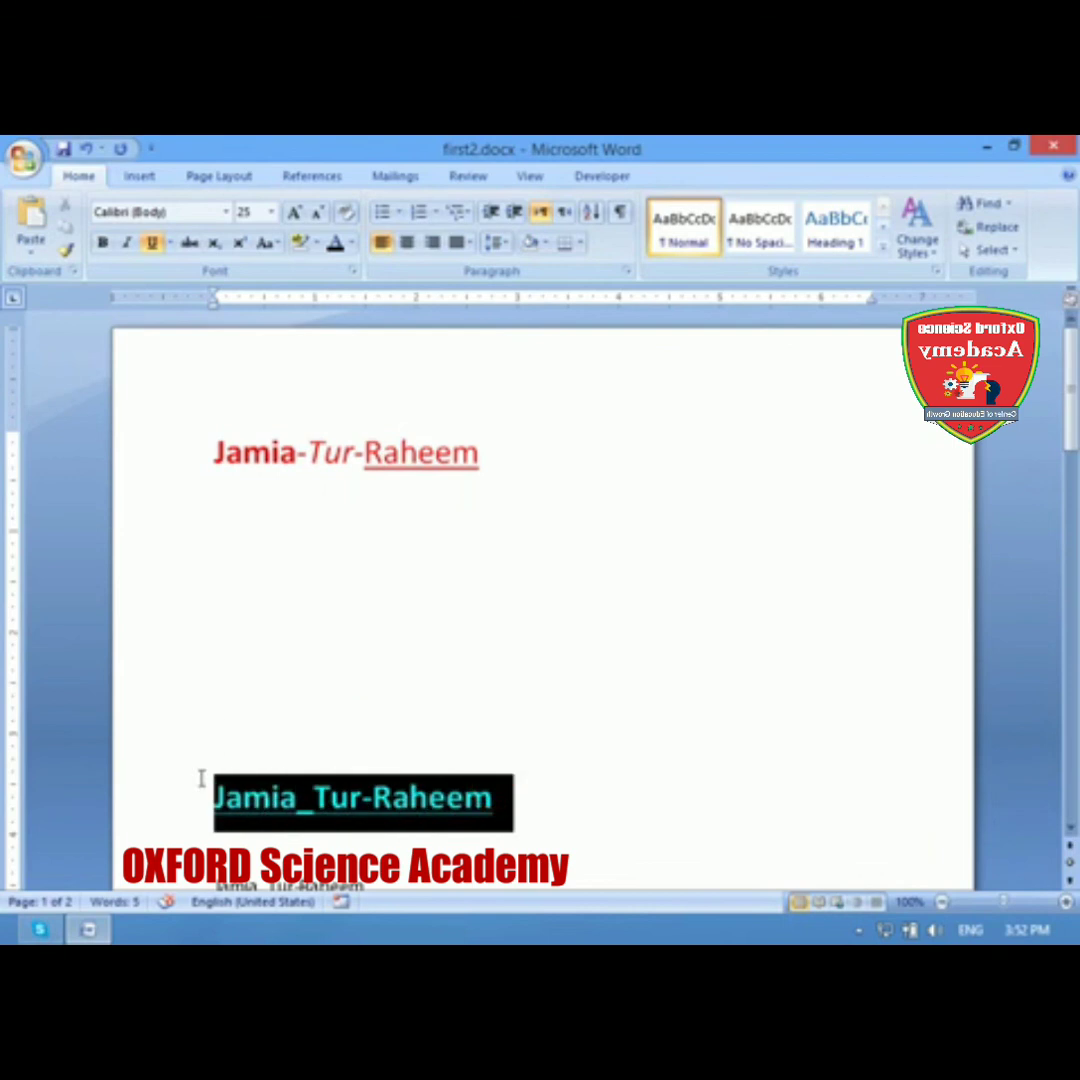
click(385, 683)
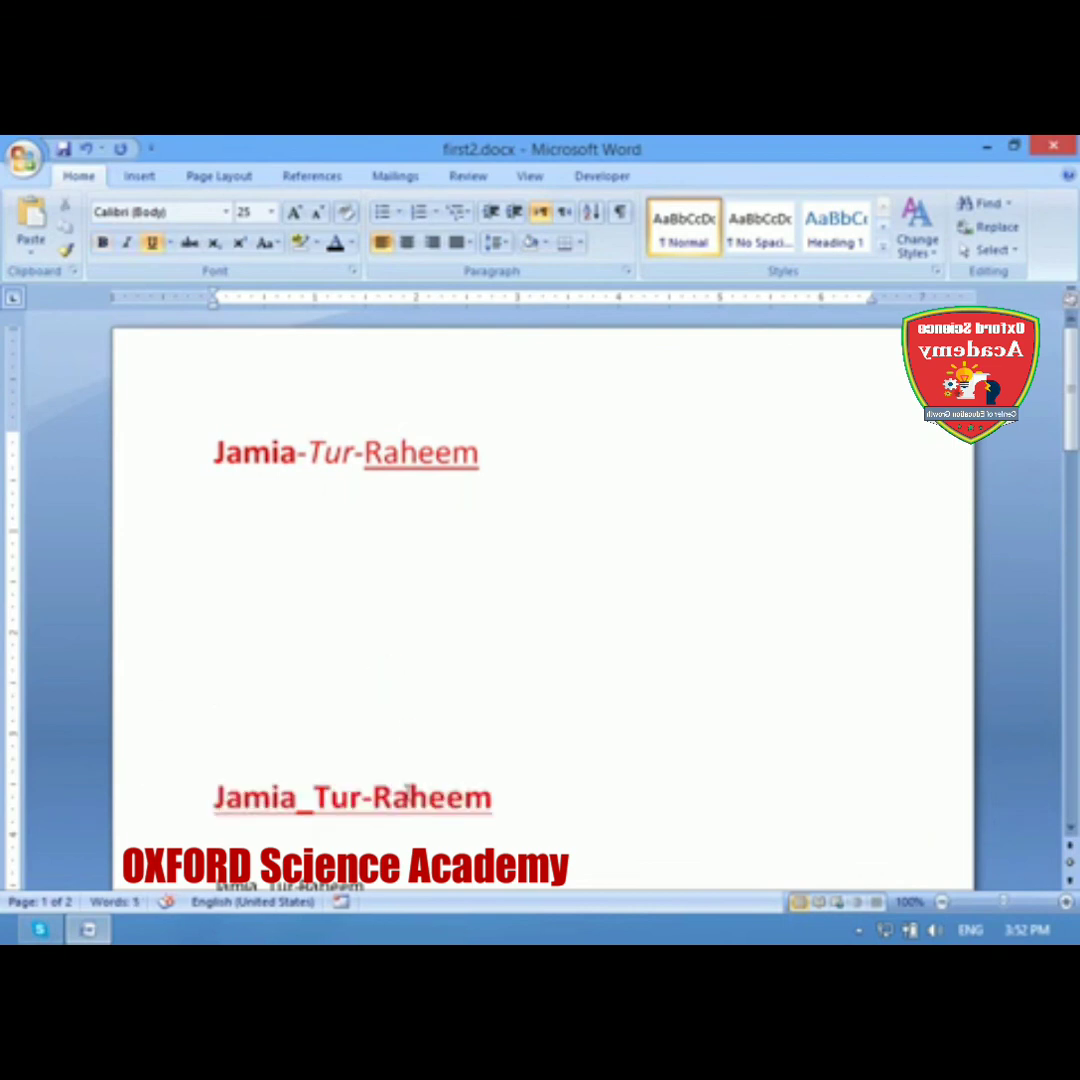
drag(493, 797, 215, 800)
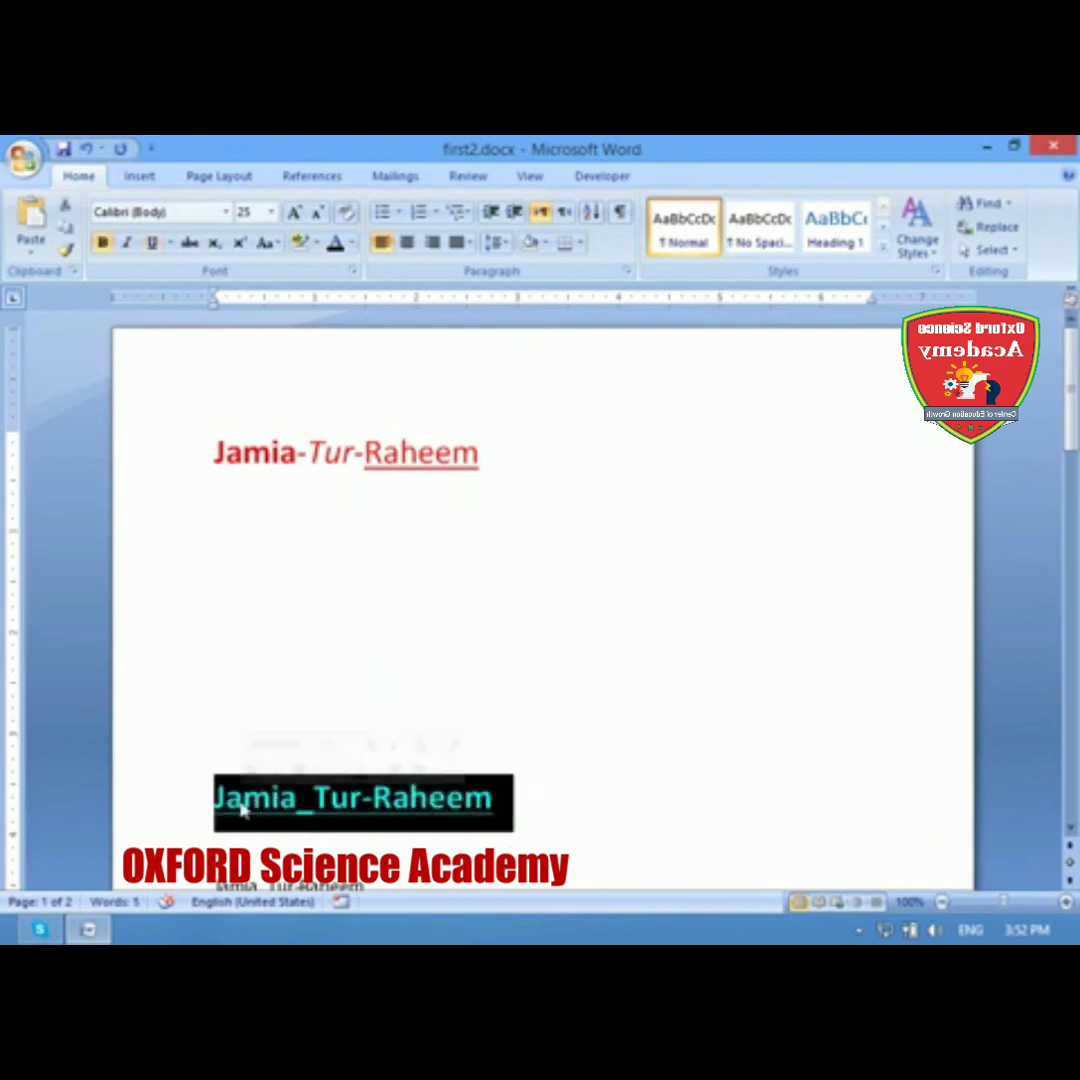
drag(487, 462, 214, 458)
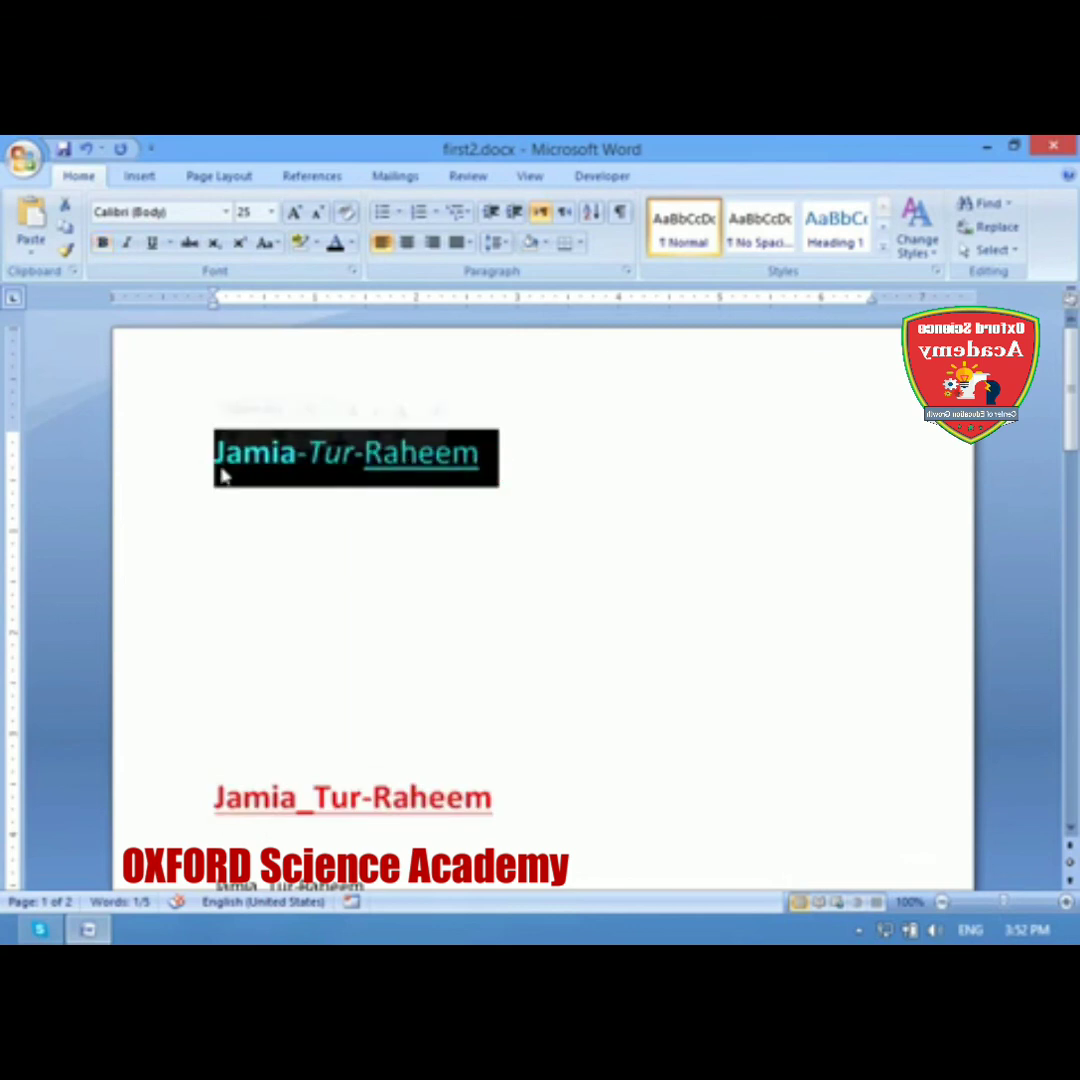
click(64, 249)
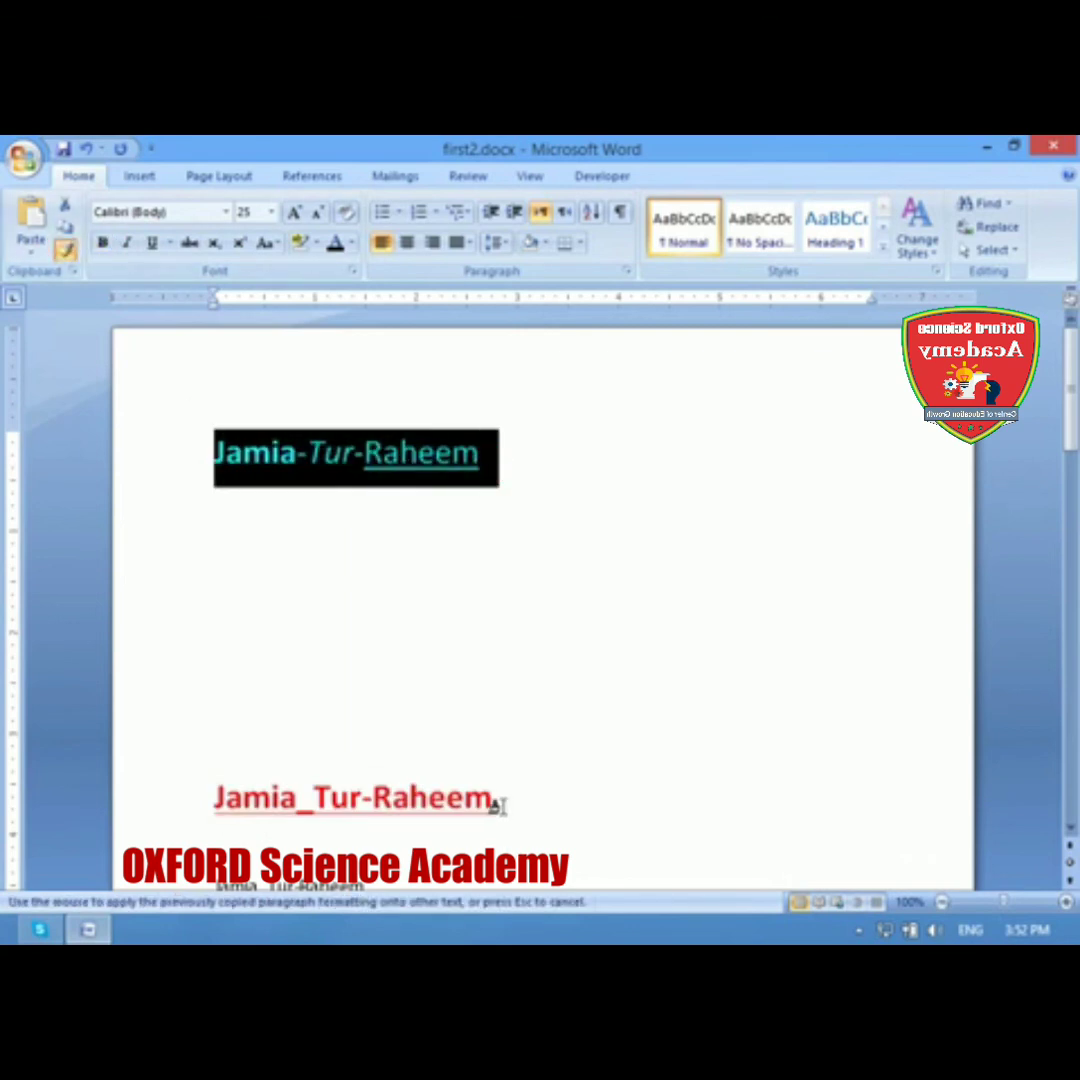
drag(494, 800, 213, 770)
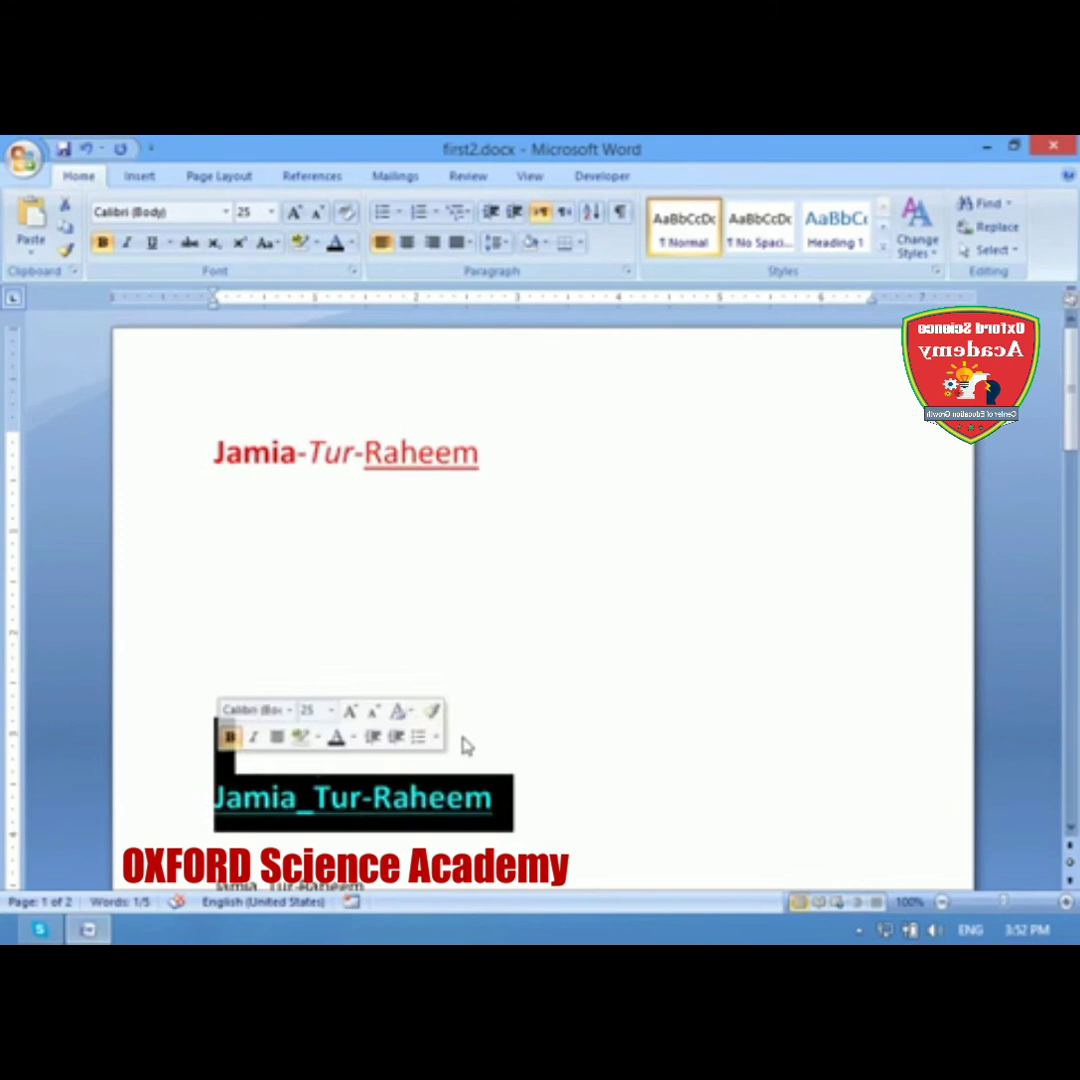
click(622, 663)
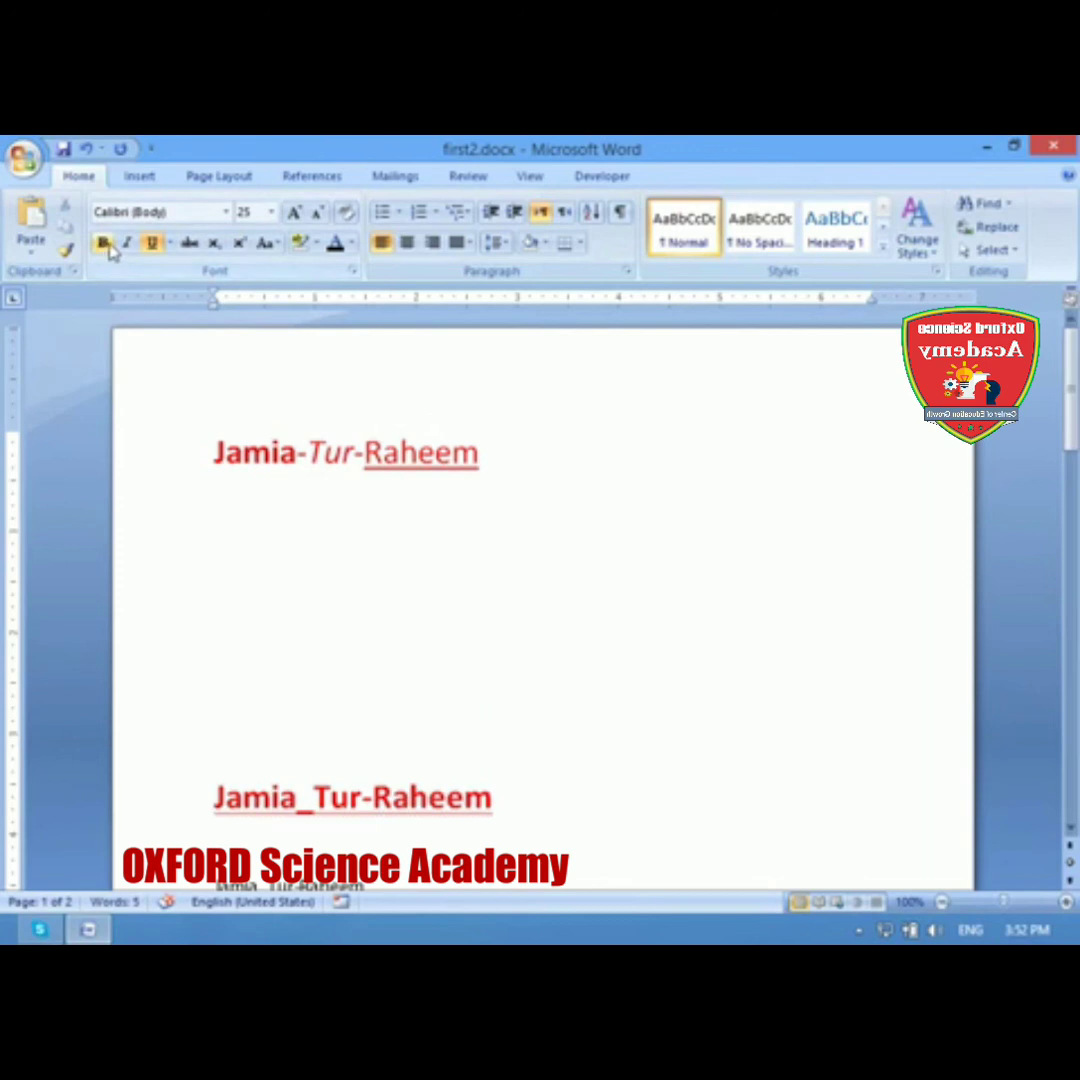
click(202, 218)
Step: Delete the reformatted Jamia_Tur-Raheem line after glancing at the font list
click(185, 213)
click(227, 212)
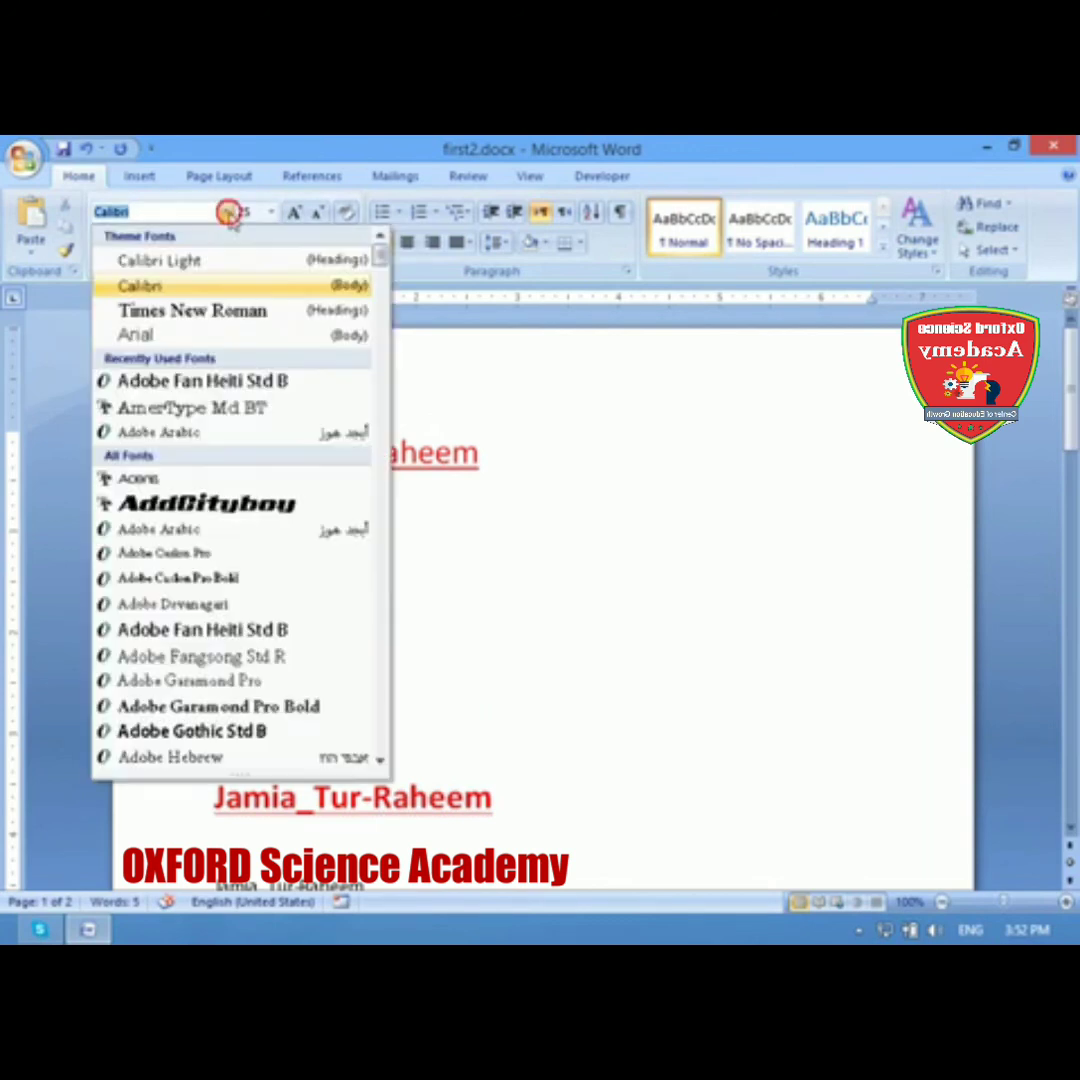
click(613, 482)
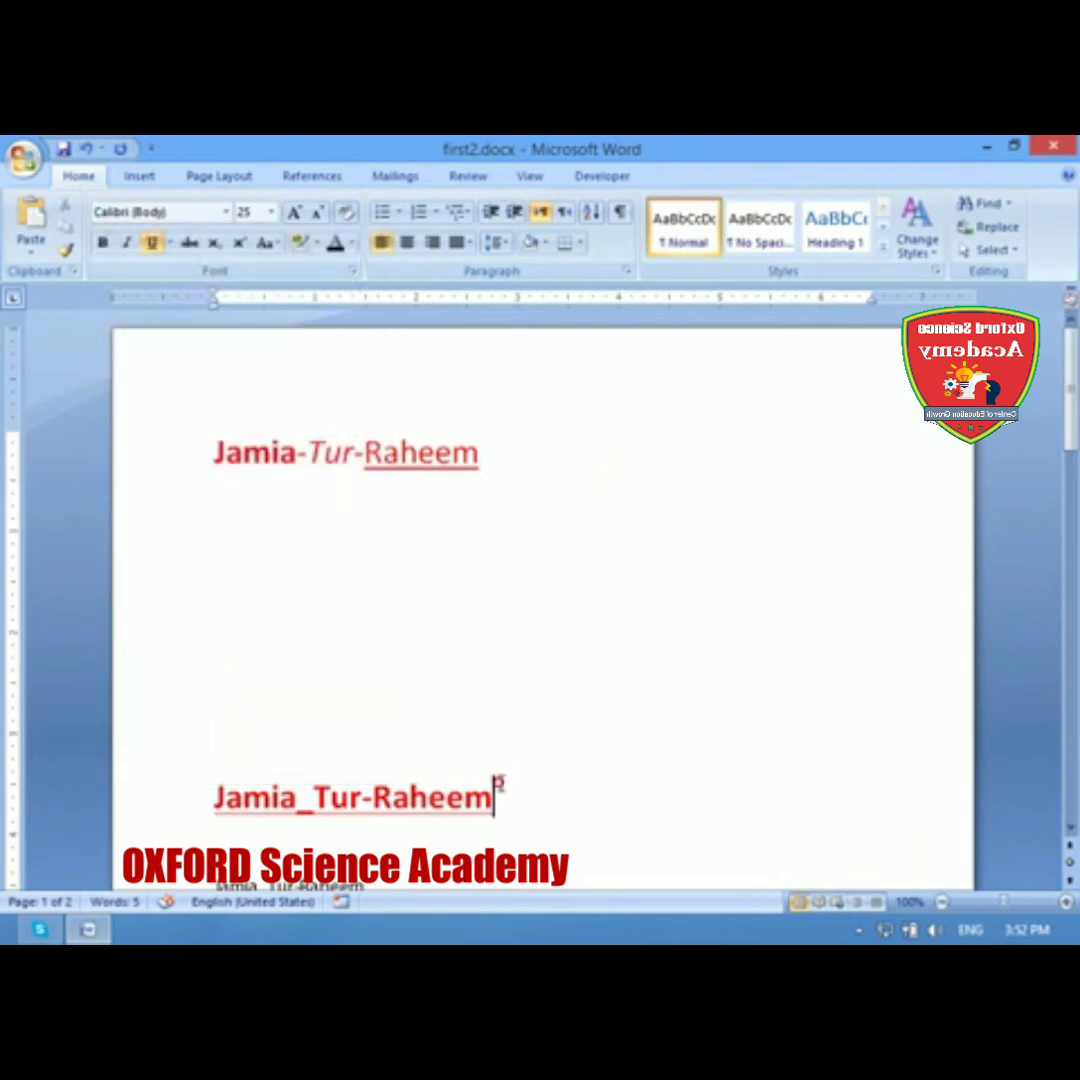
triple_click(501, 785)
key(Delete)
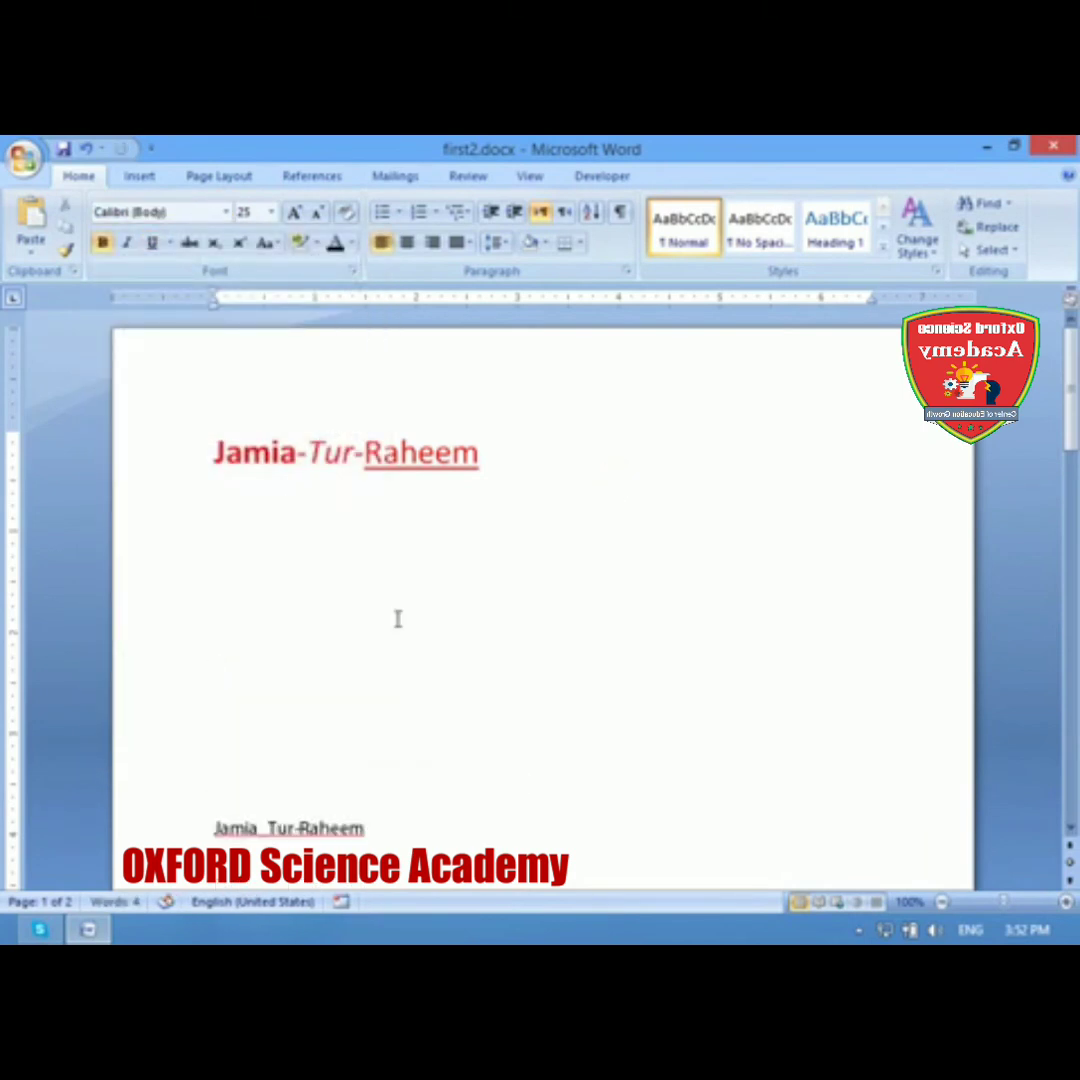
Step: Paint the heading's formatting onto the plain Jamia_Tur-Raheem text at the bottom
drag(480, 452, 193, 450)
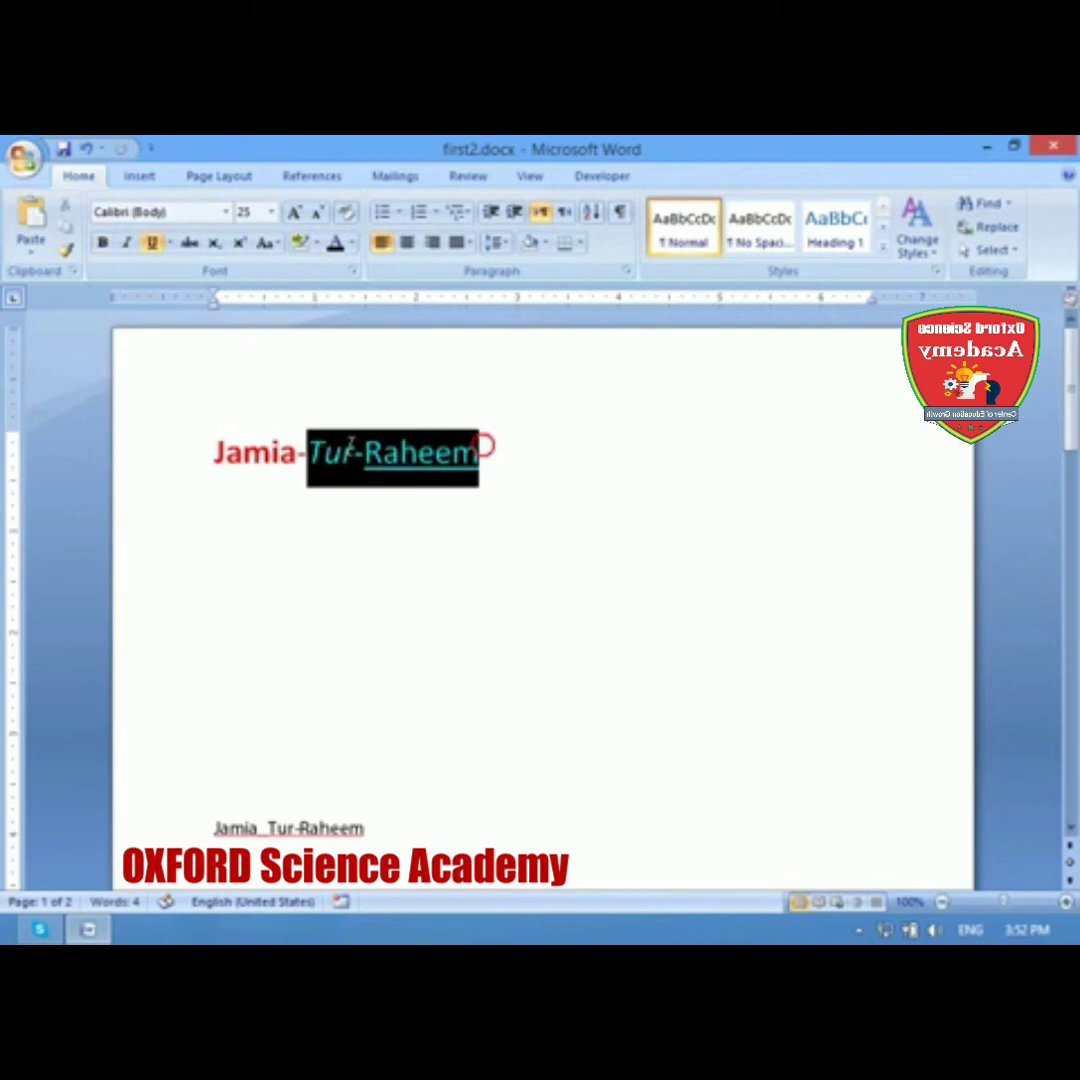
click(66, 251)
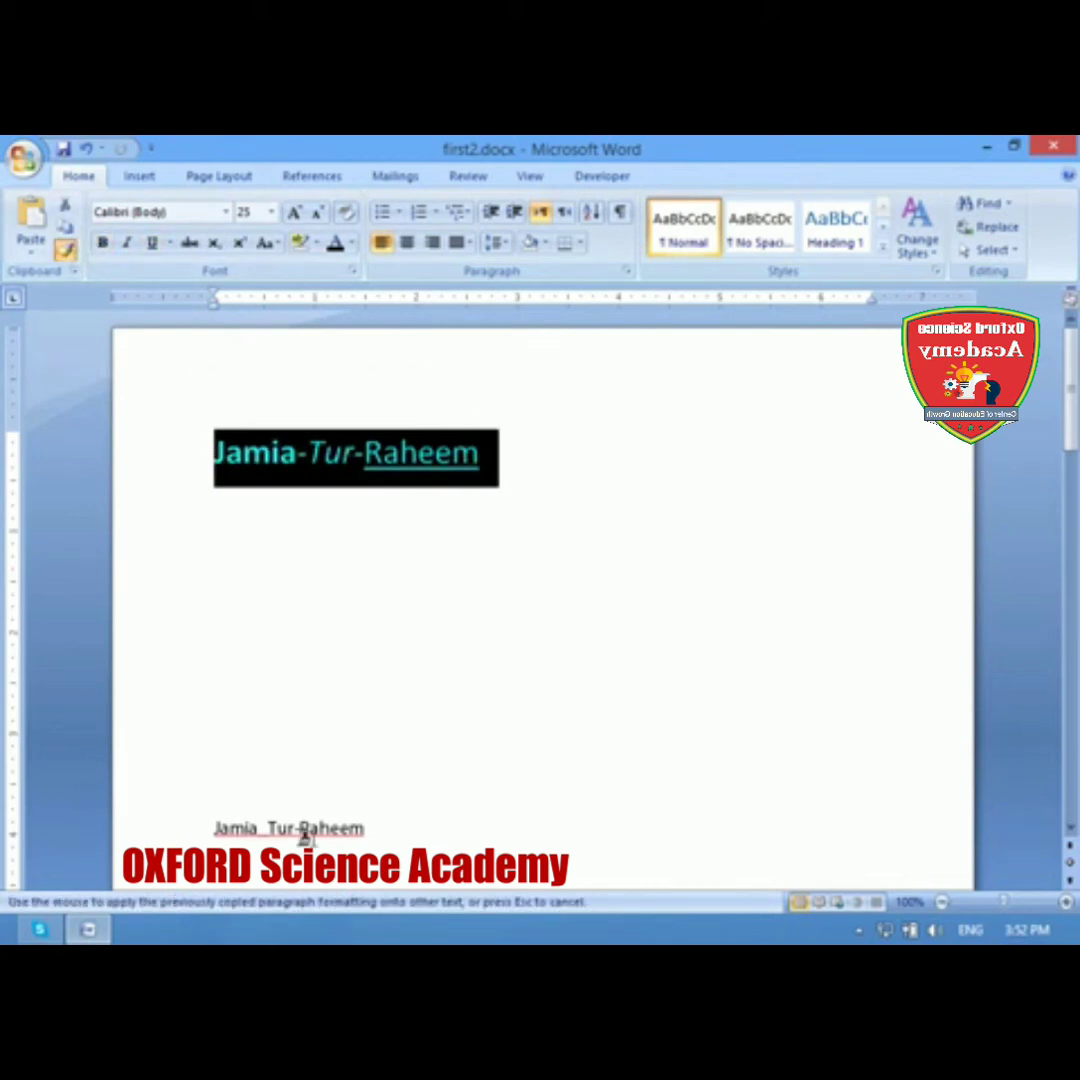
drag(216, 830, 362, 830)
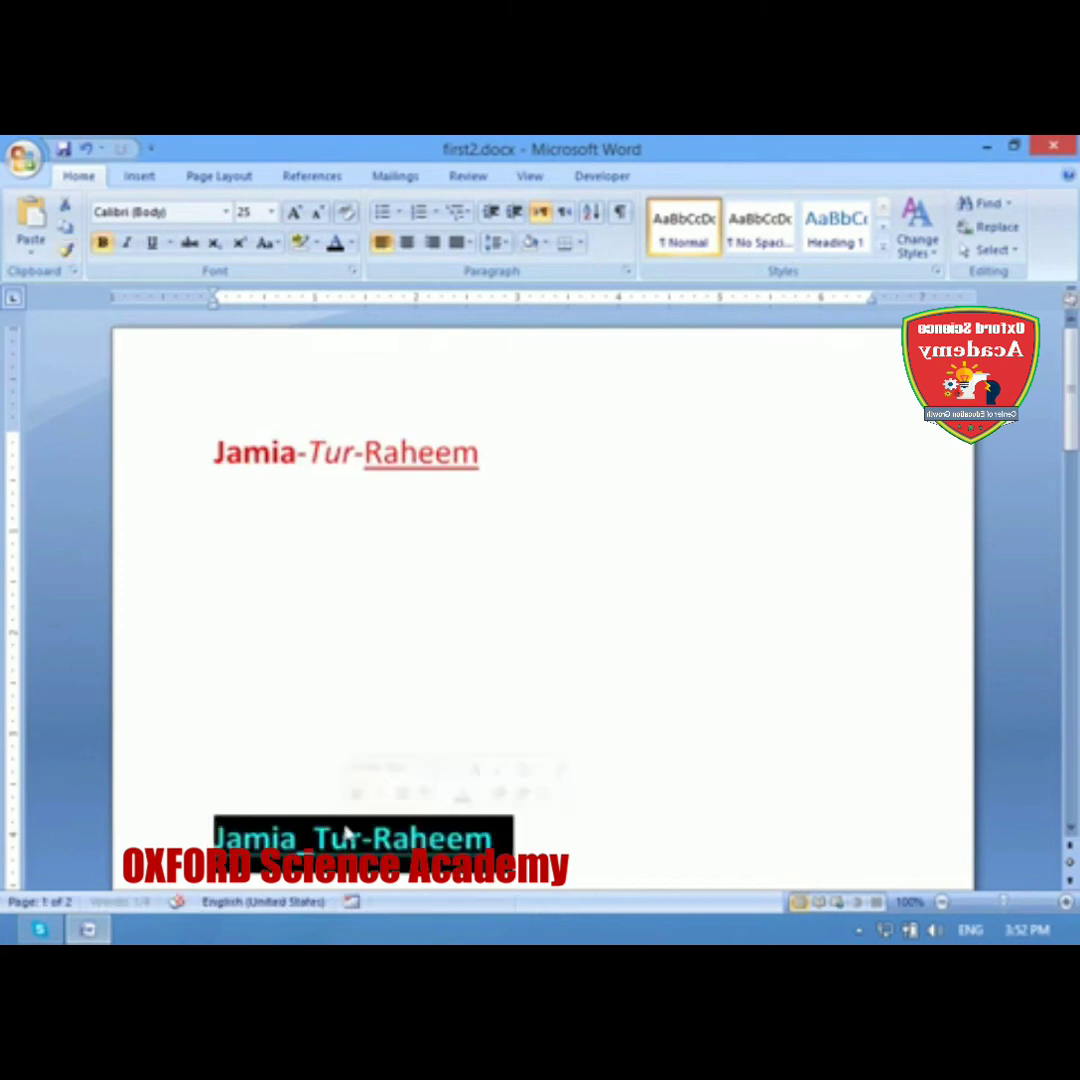
click(675, 646)
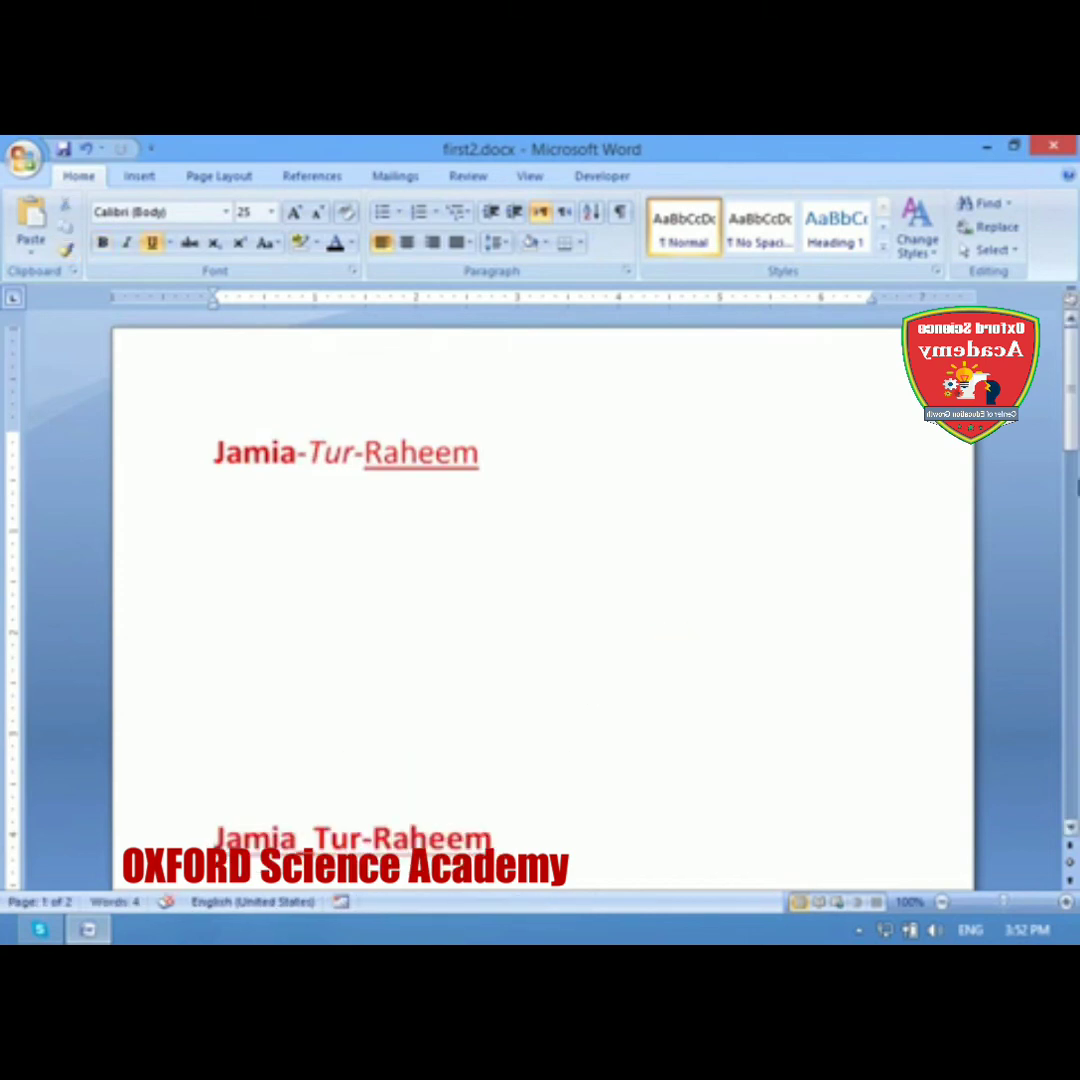
mouse_move(1076, 402)
mouse_down()
mouse_move(1071, 415)
mouse_move(1071, 406)
mouse_up()
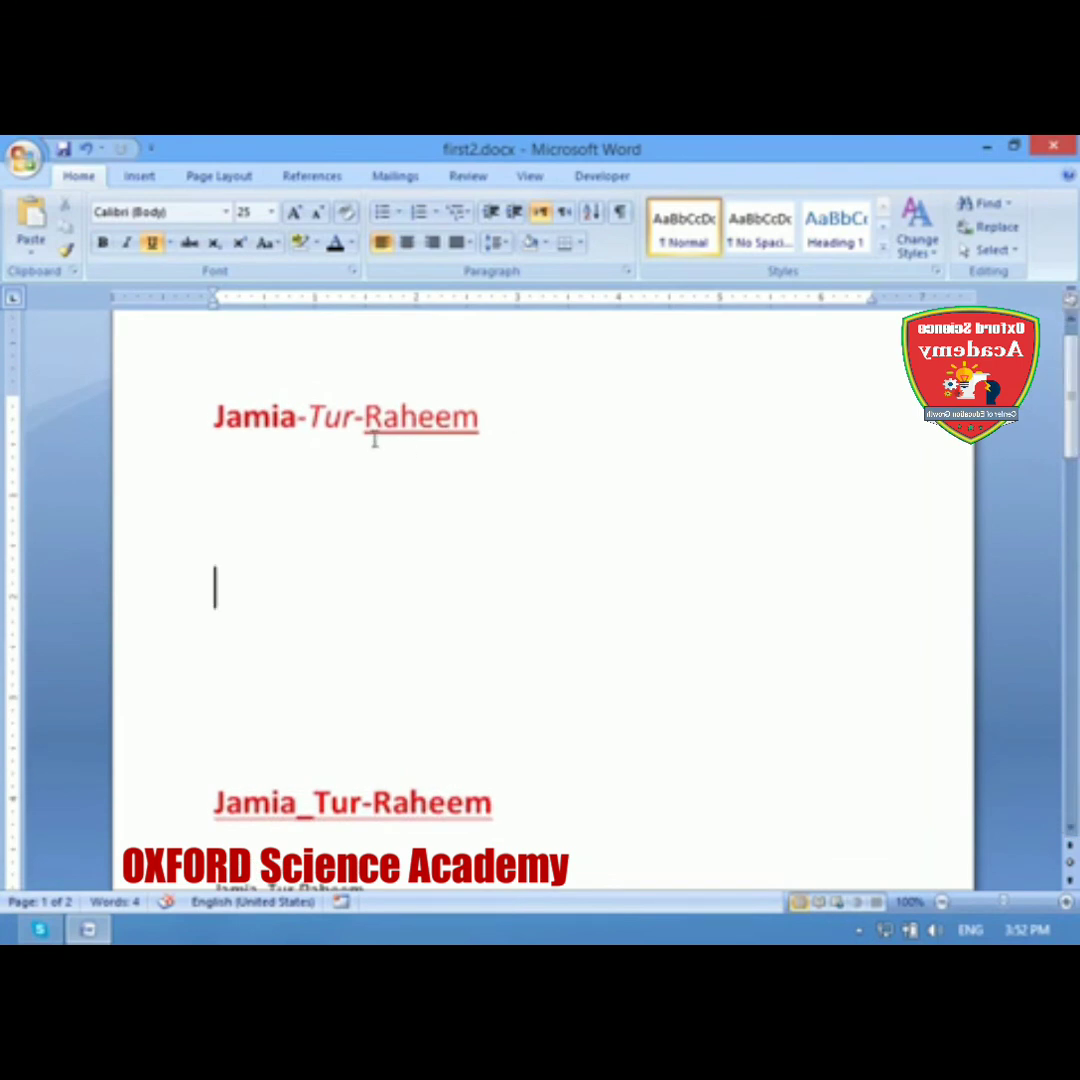
Step: Copy the formatting of 'Jamia-Tur' onto 'Jamia_' in the third line with Format Painter
drag(355, 417, 213, 417)
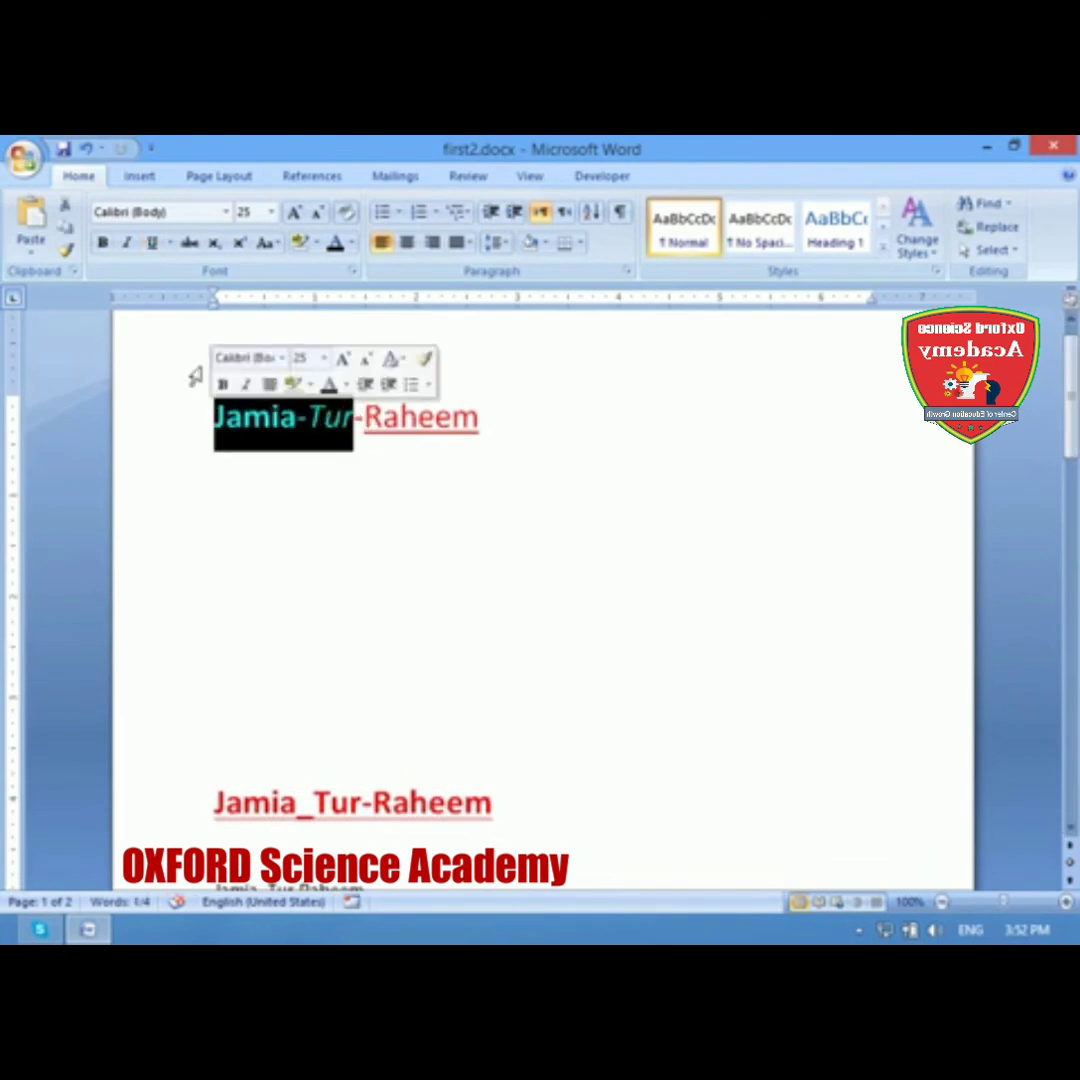
click(65, 250)
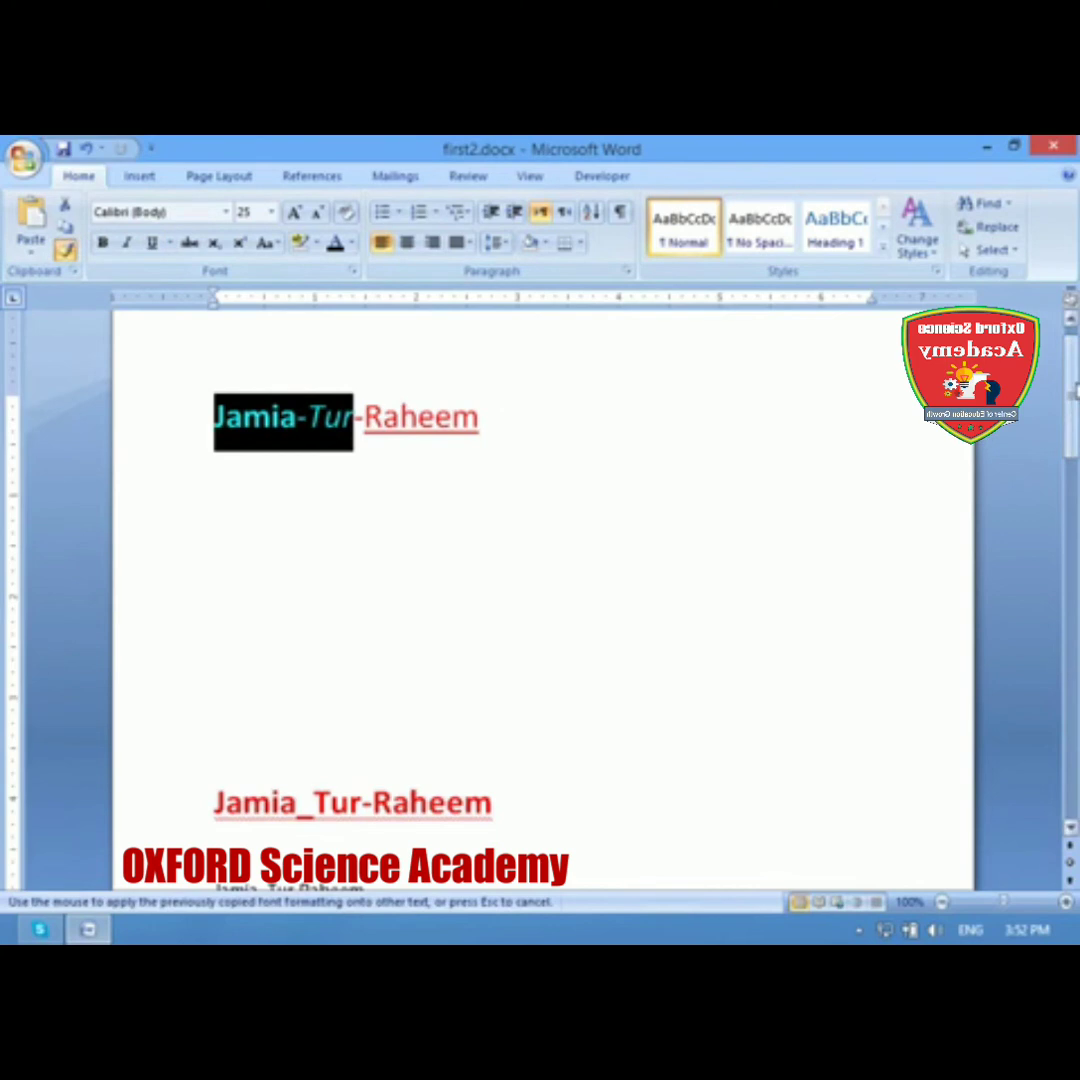
scroll(905, 340, down, 5)
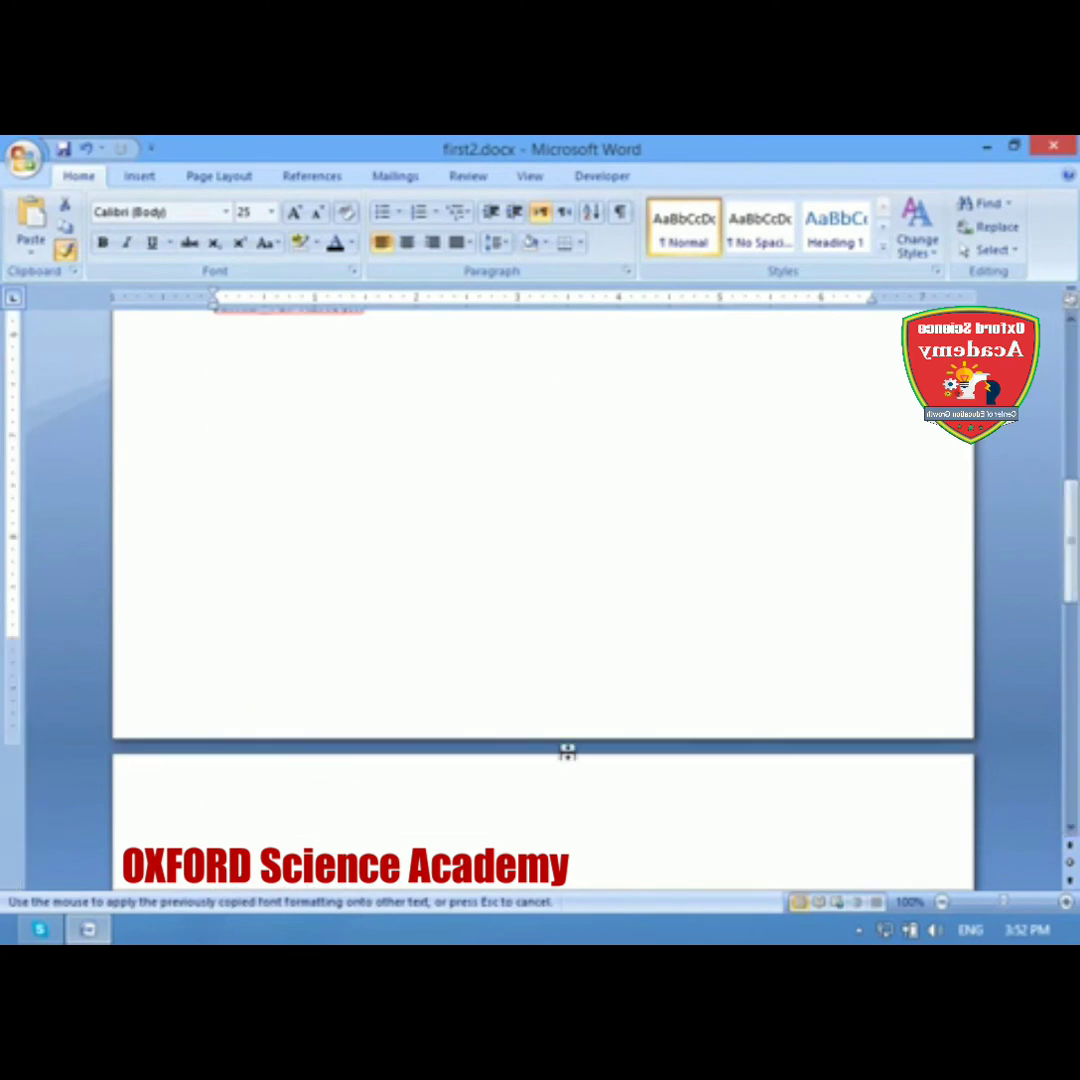
drag(1075, 537, 1075, 497)
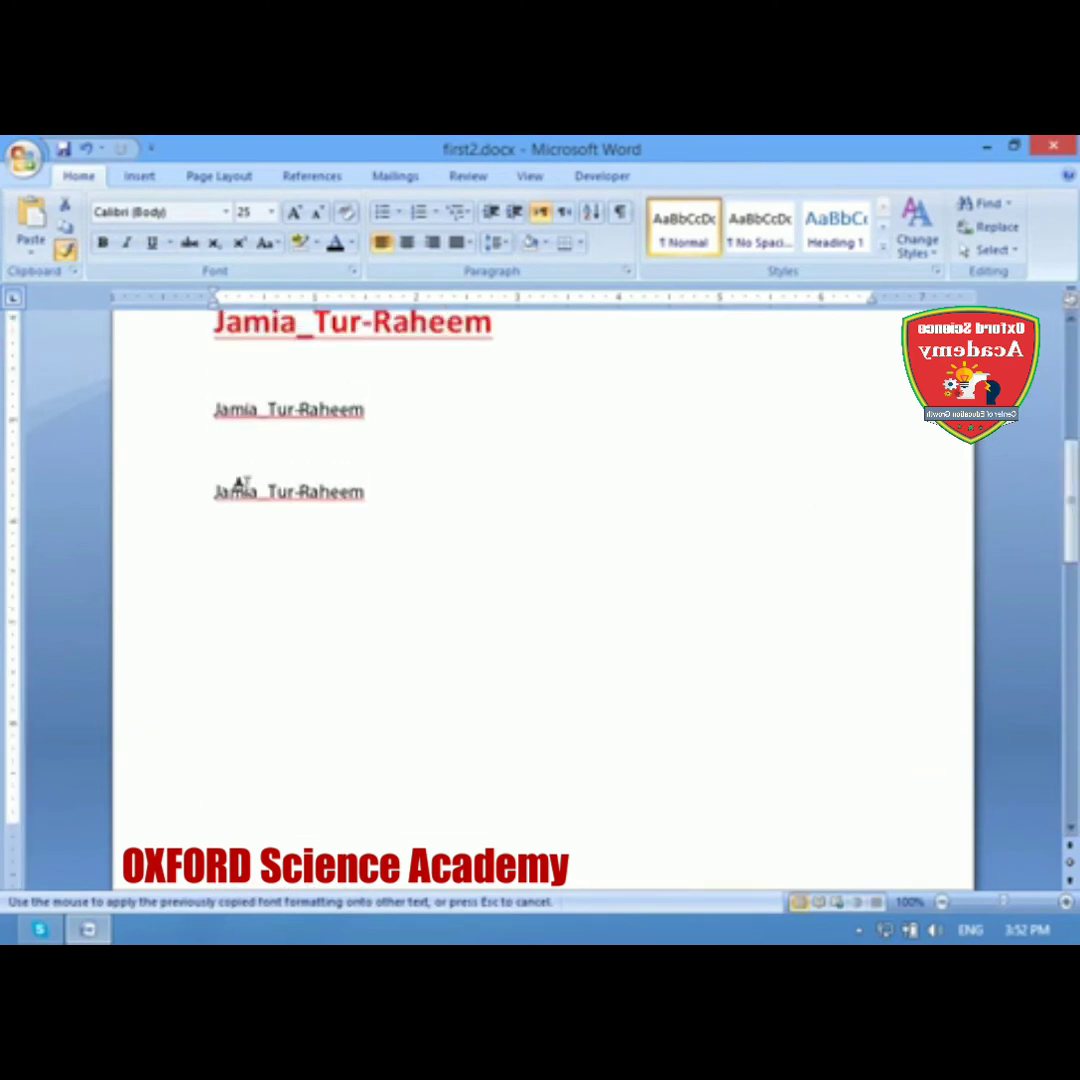
drag(216, 492, 413, 507)
click(374, 561)
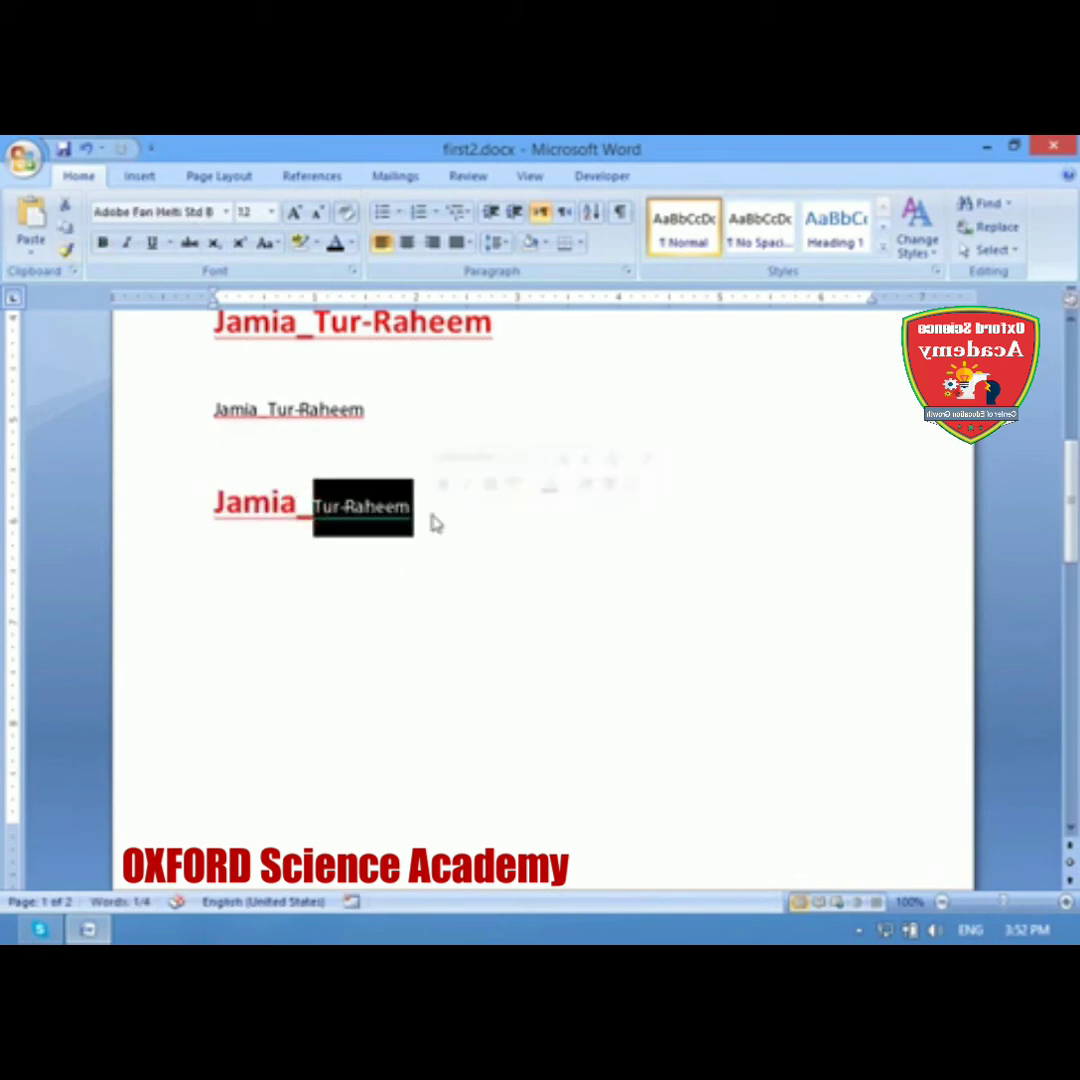
Step: Select all the document's text and delete it, leaving a blank page
click(160, 212)
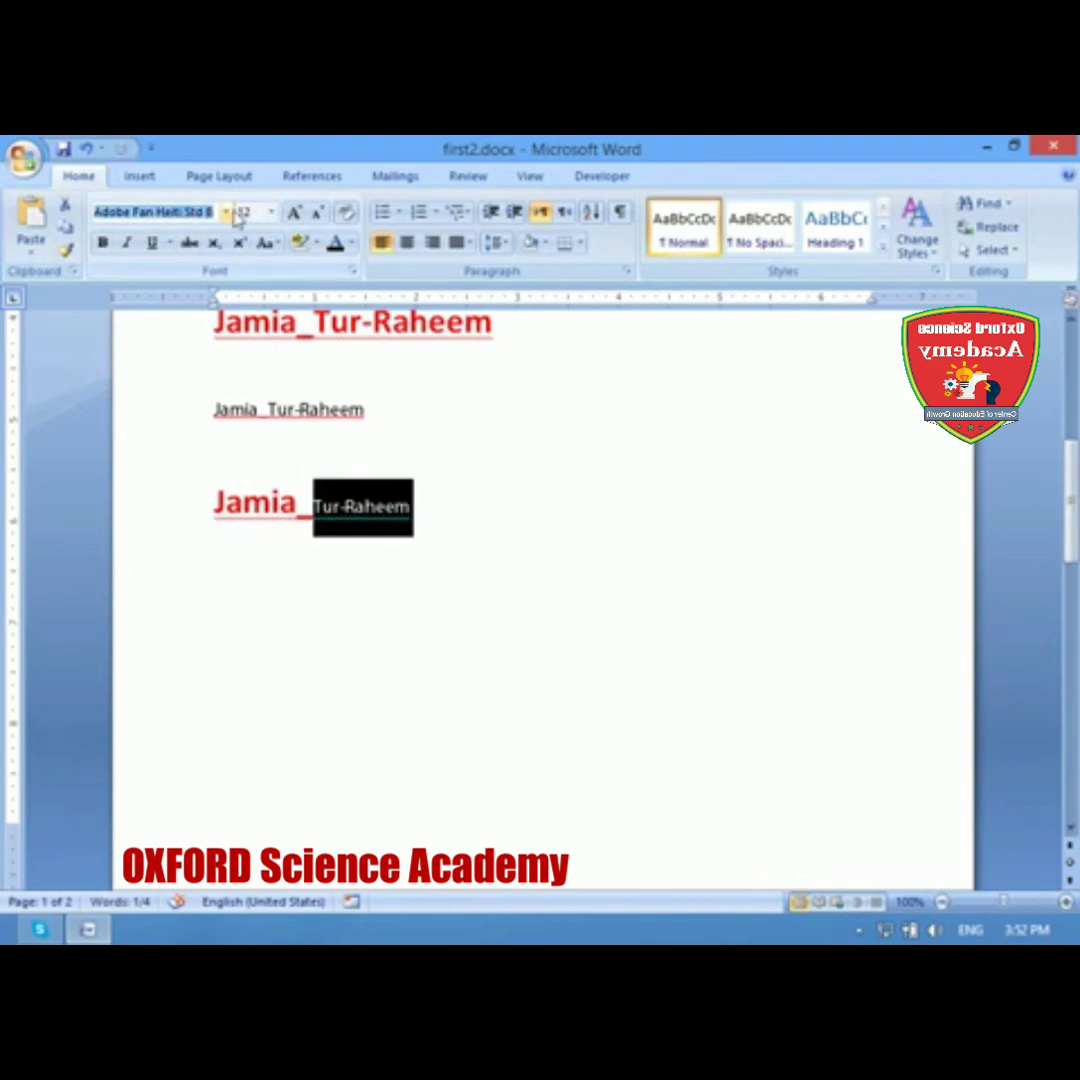
click(227, 212)
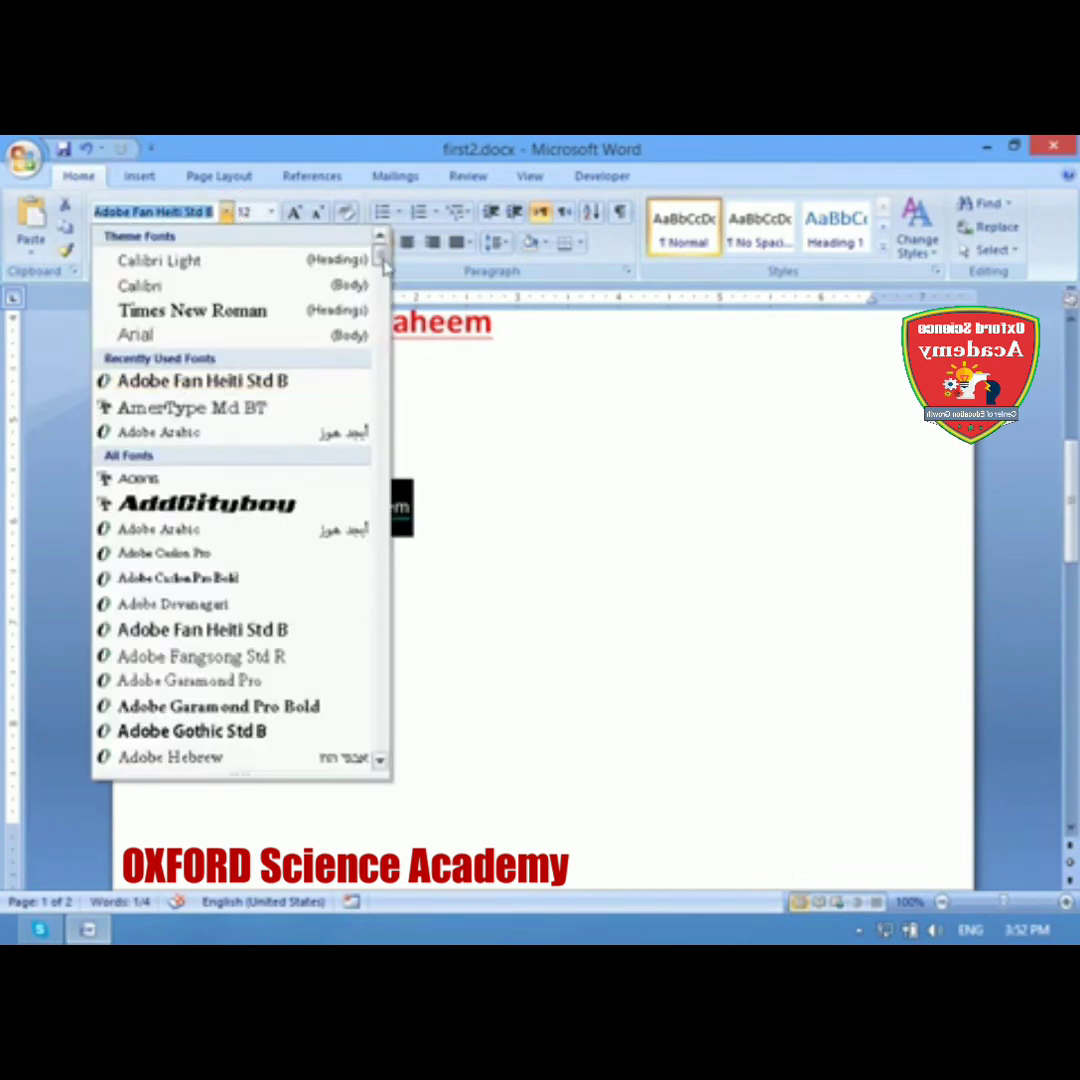
click(528, 412)
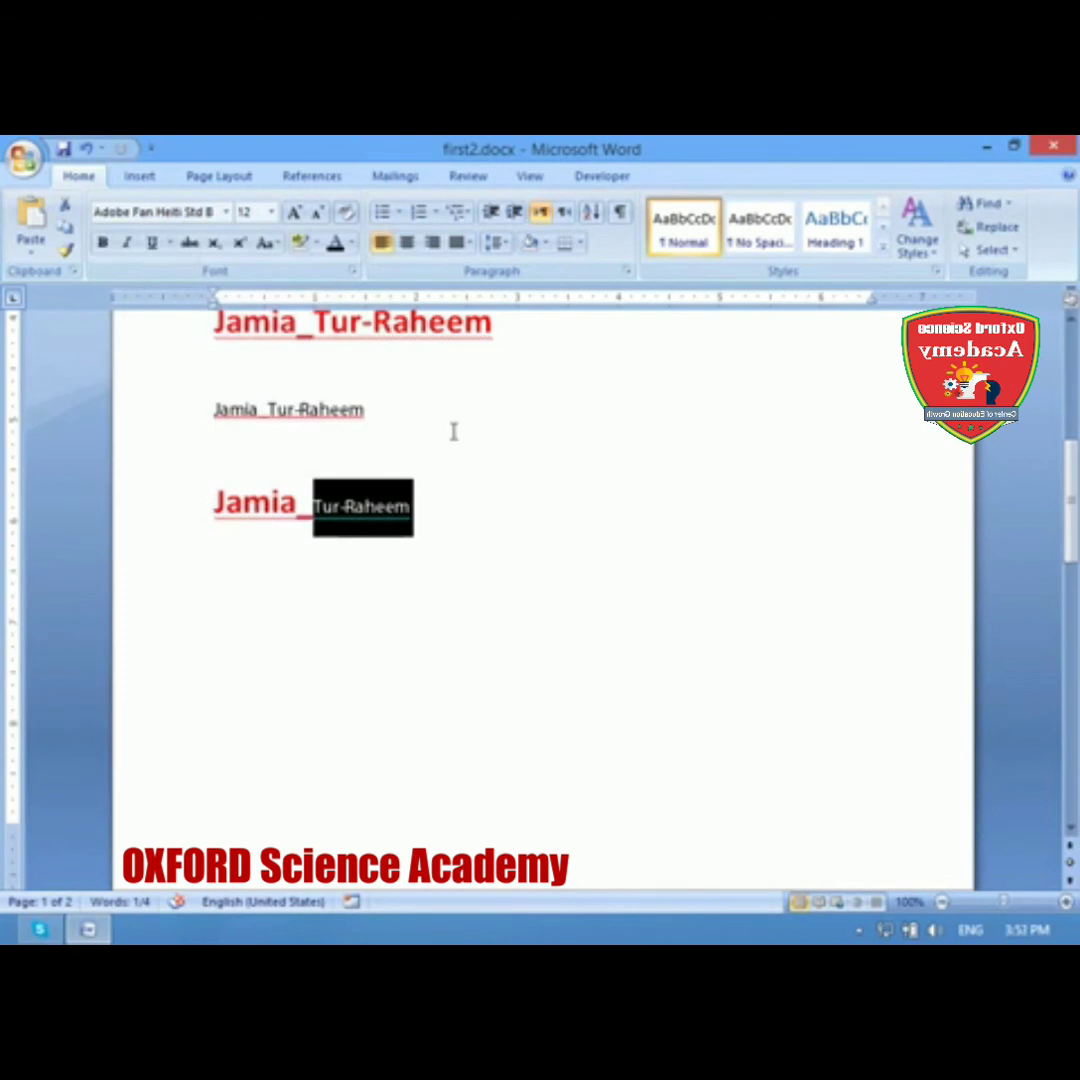
key(ctrl+a)
key(Delete)
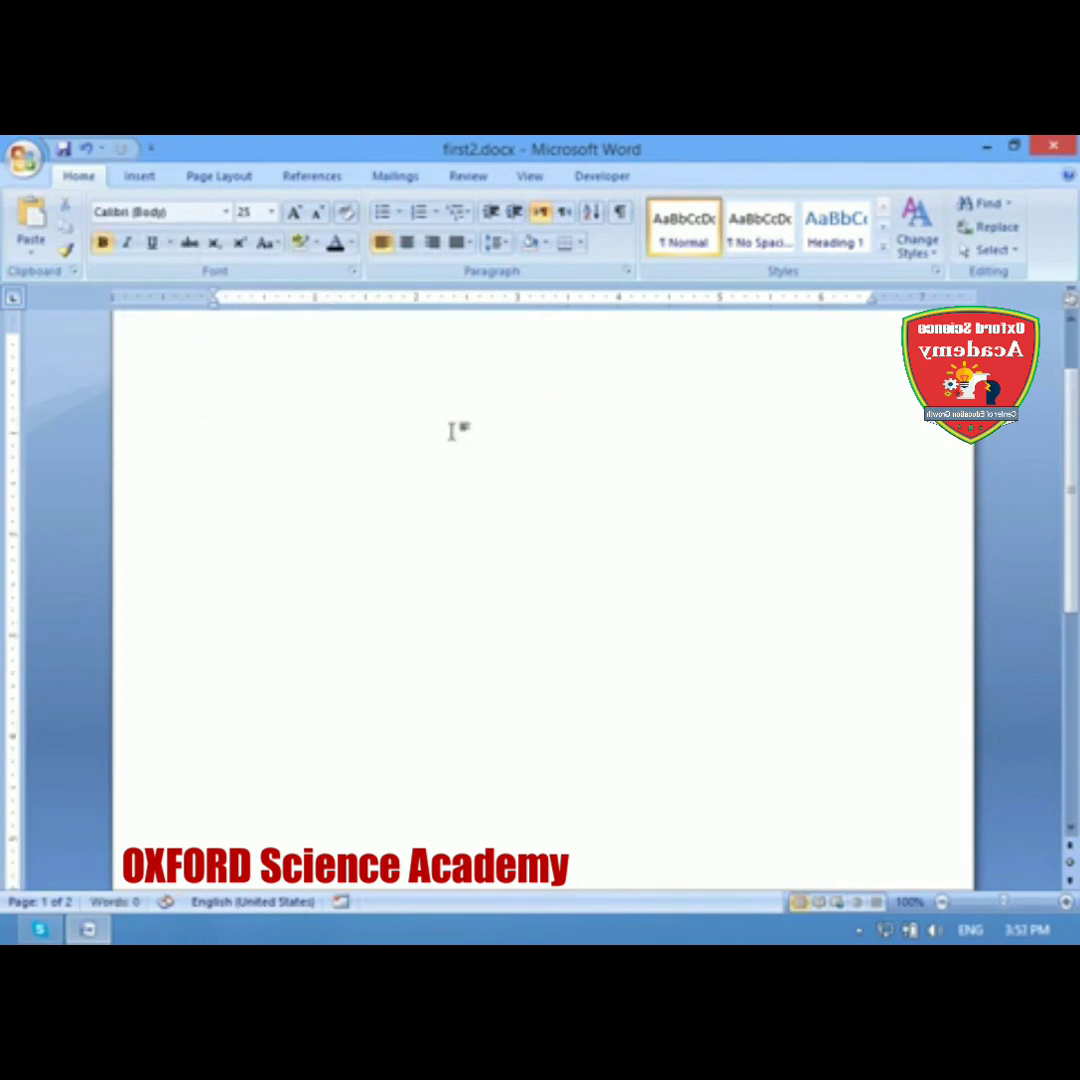
scroll(1062, 418, up, 1)
click(386, 494)
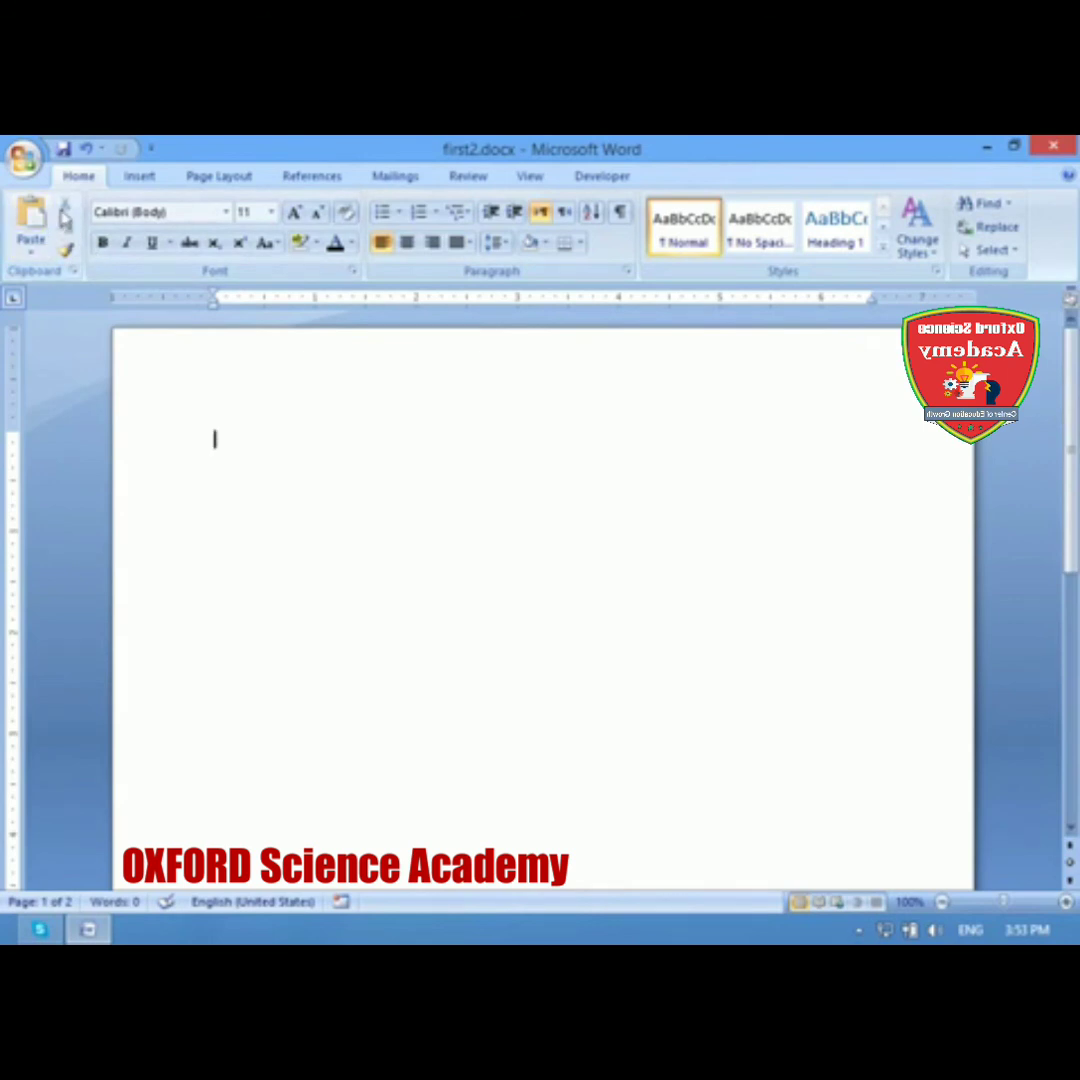
click(180, 213)
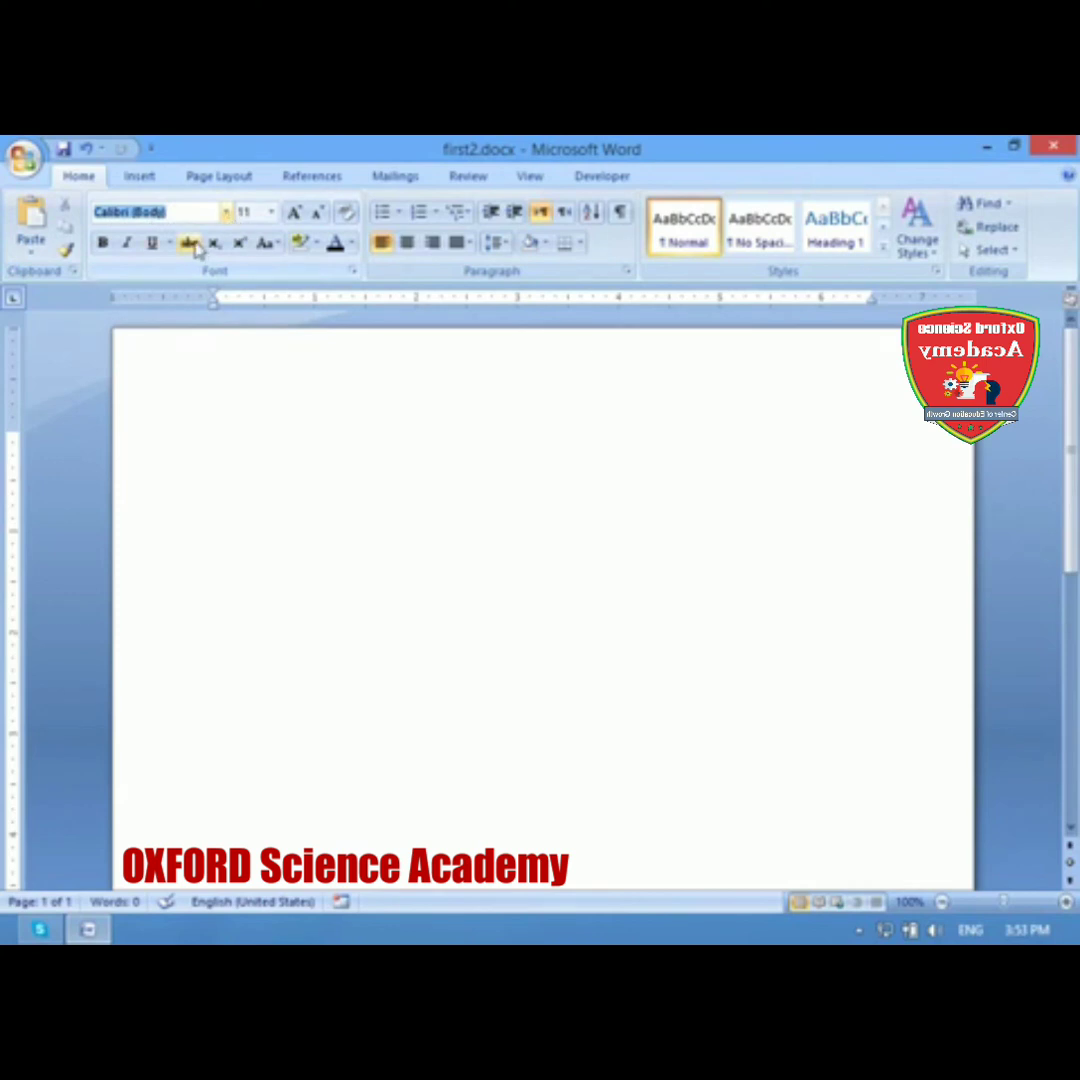
click(210, 342)
text(skjdfhjdshfjdsh)
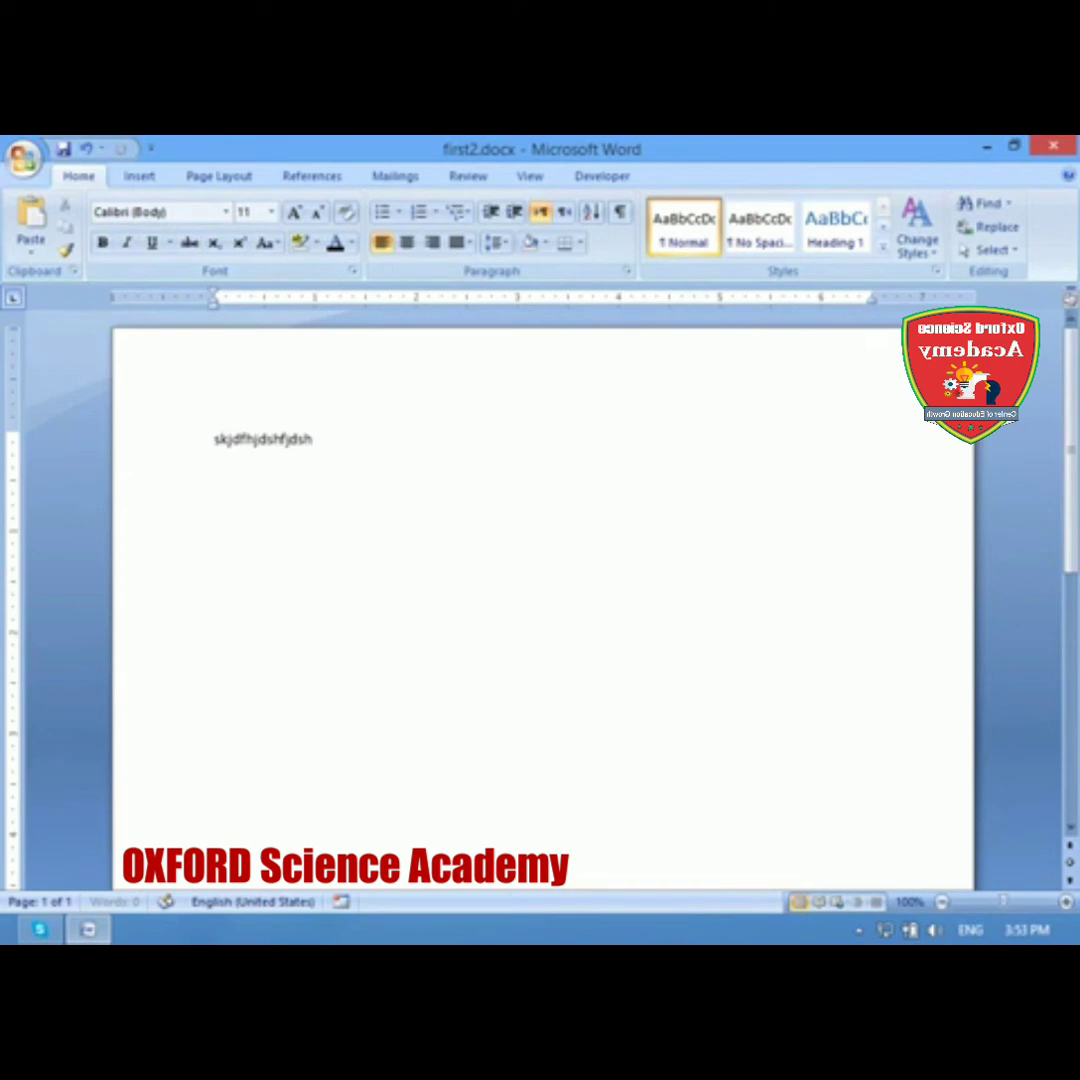
key(ctrl+a)
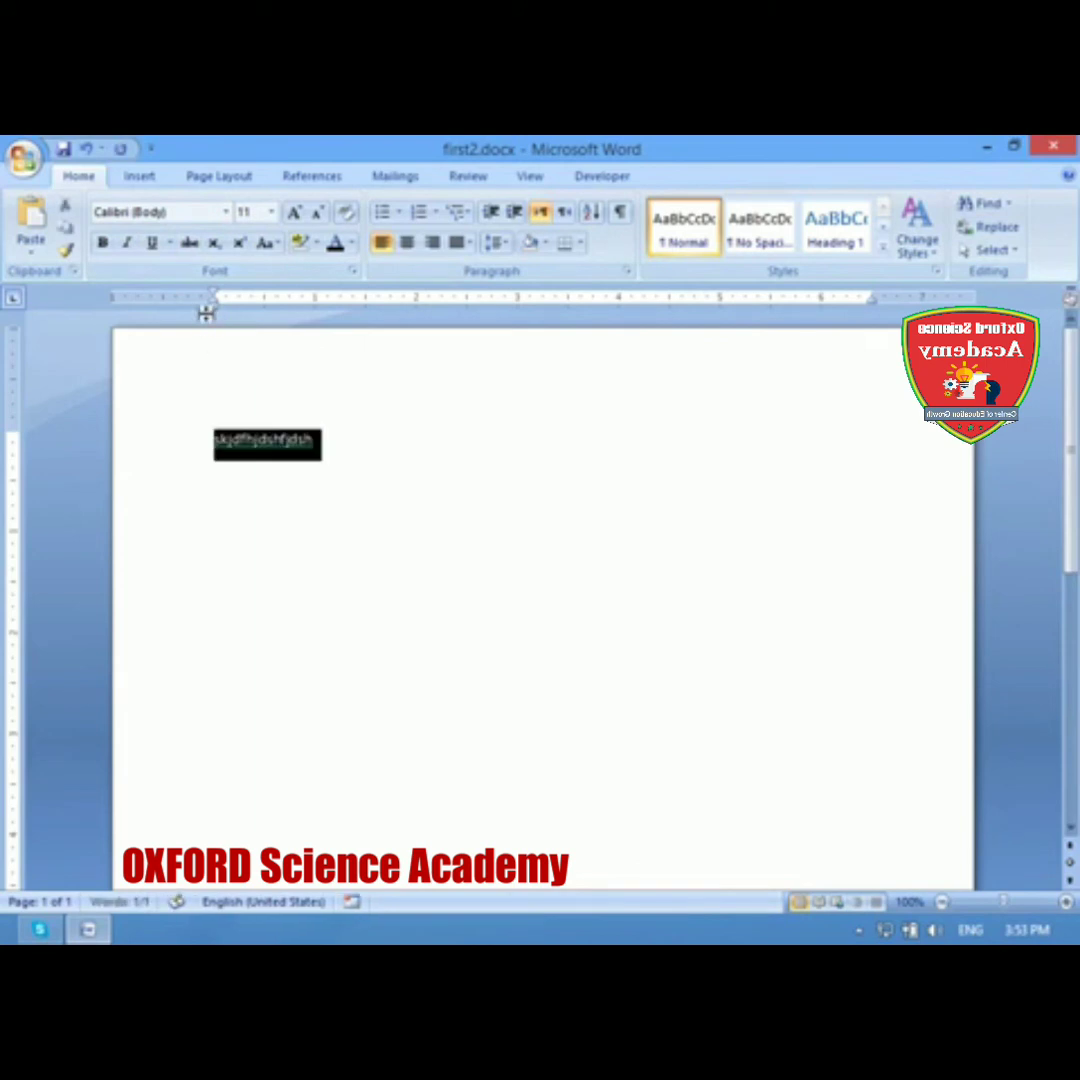
click(188, 245)
click(337, 403)
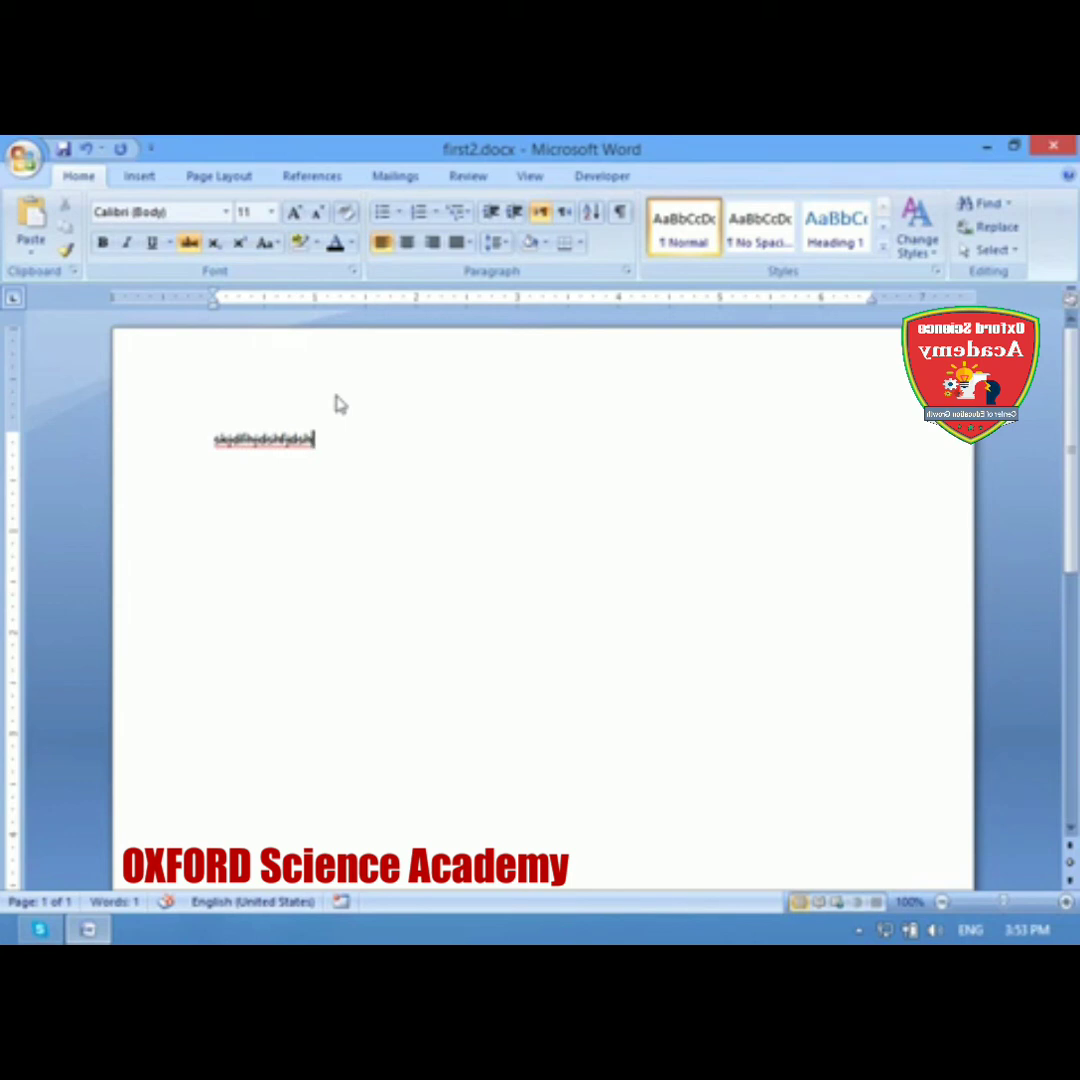
drag(313, 440, 178, 441)
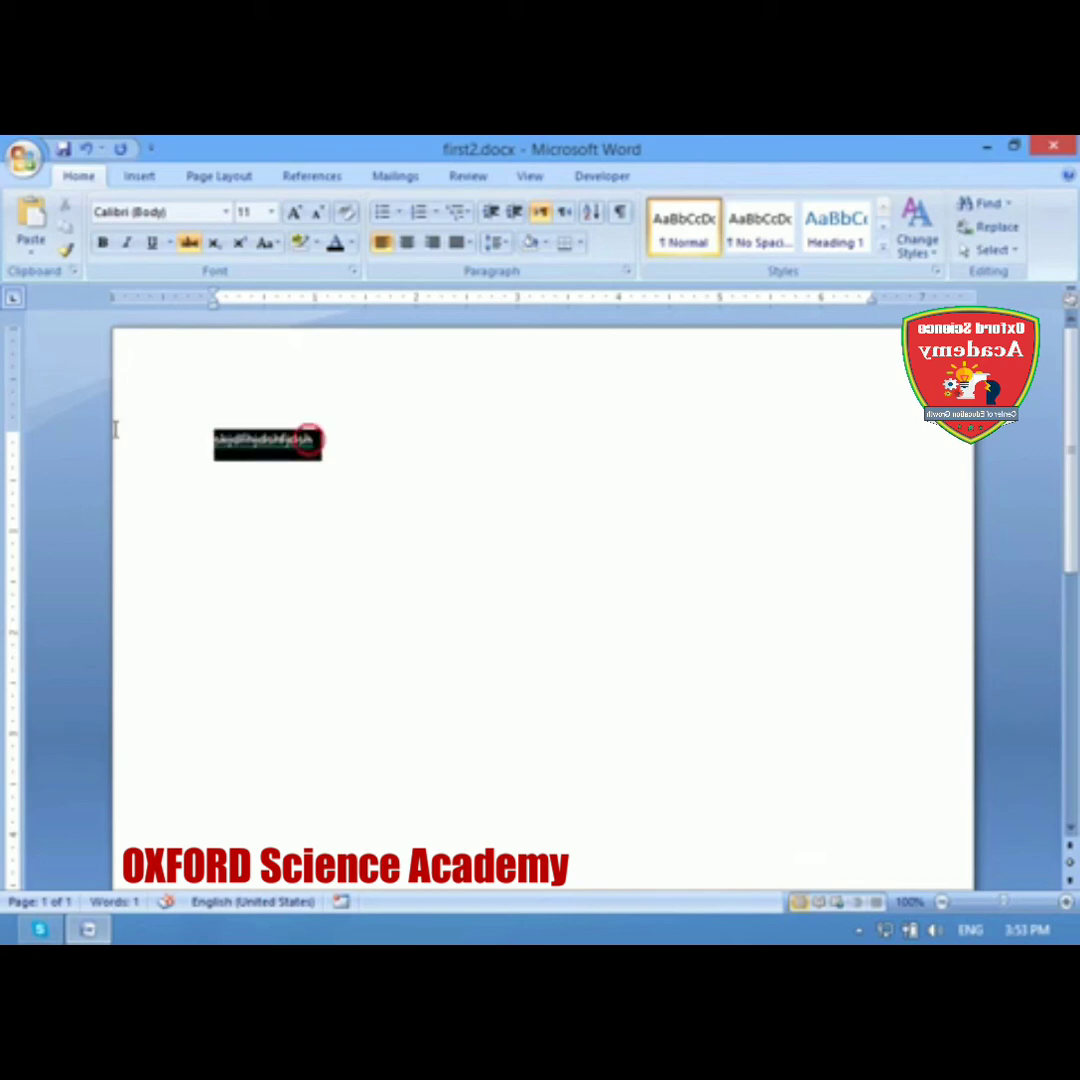
key(Delete)
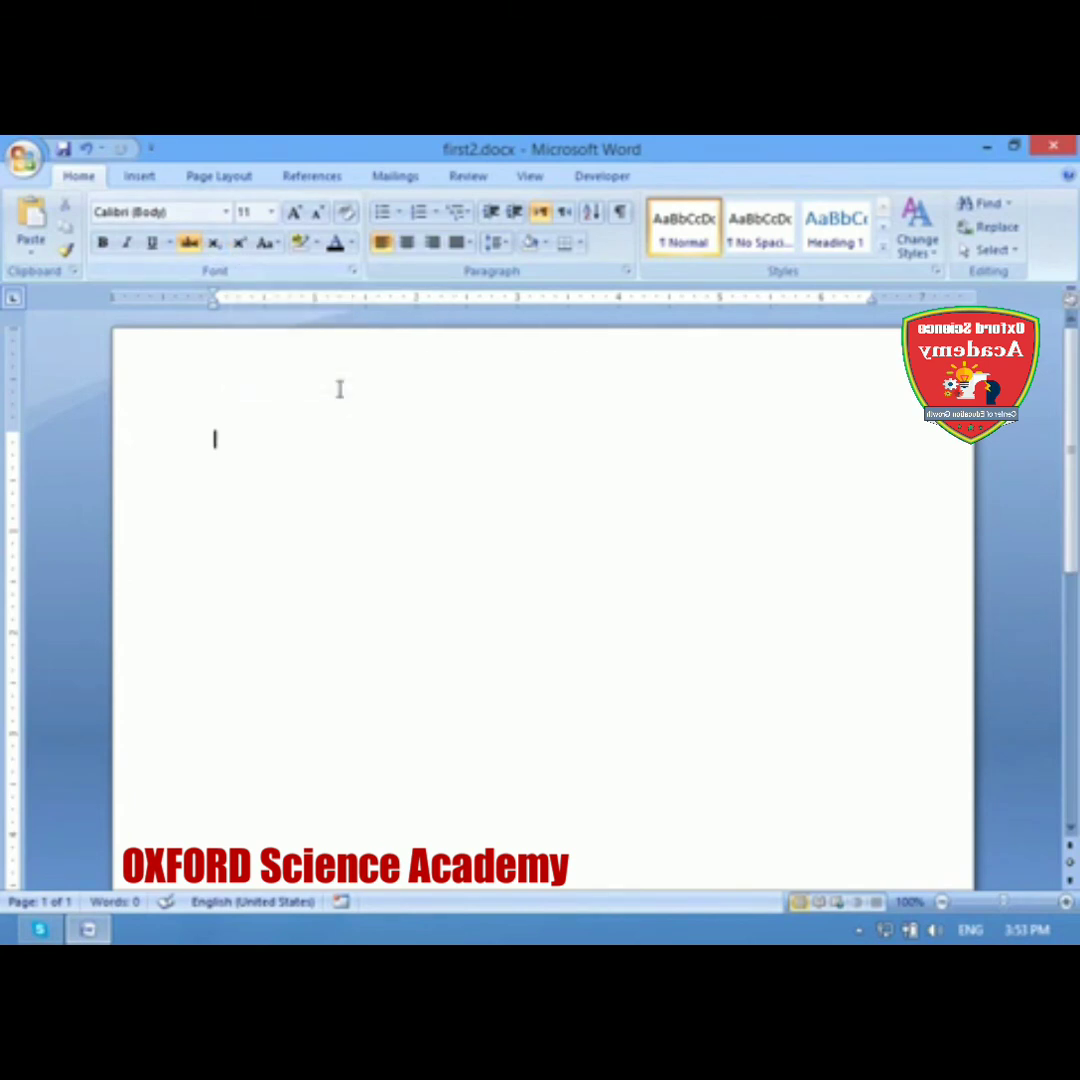
Step: Retype the A without strikethrough and enlarge it four font-size steps
text(A)
key(BackSpace)
click(190, 245)
text(A)
drag(212, 440, 240, 442)
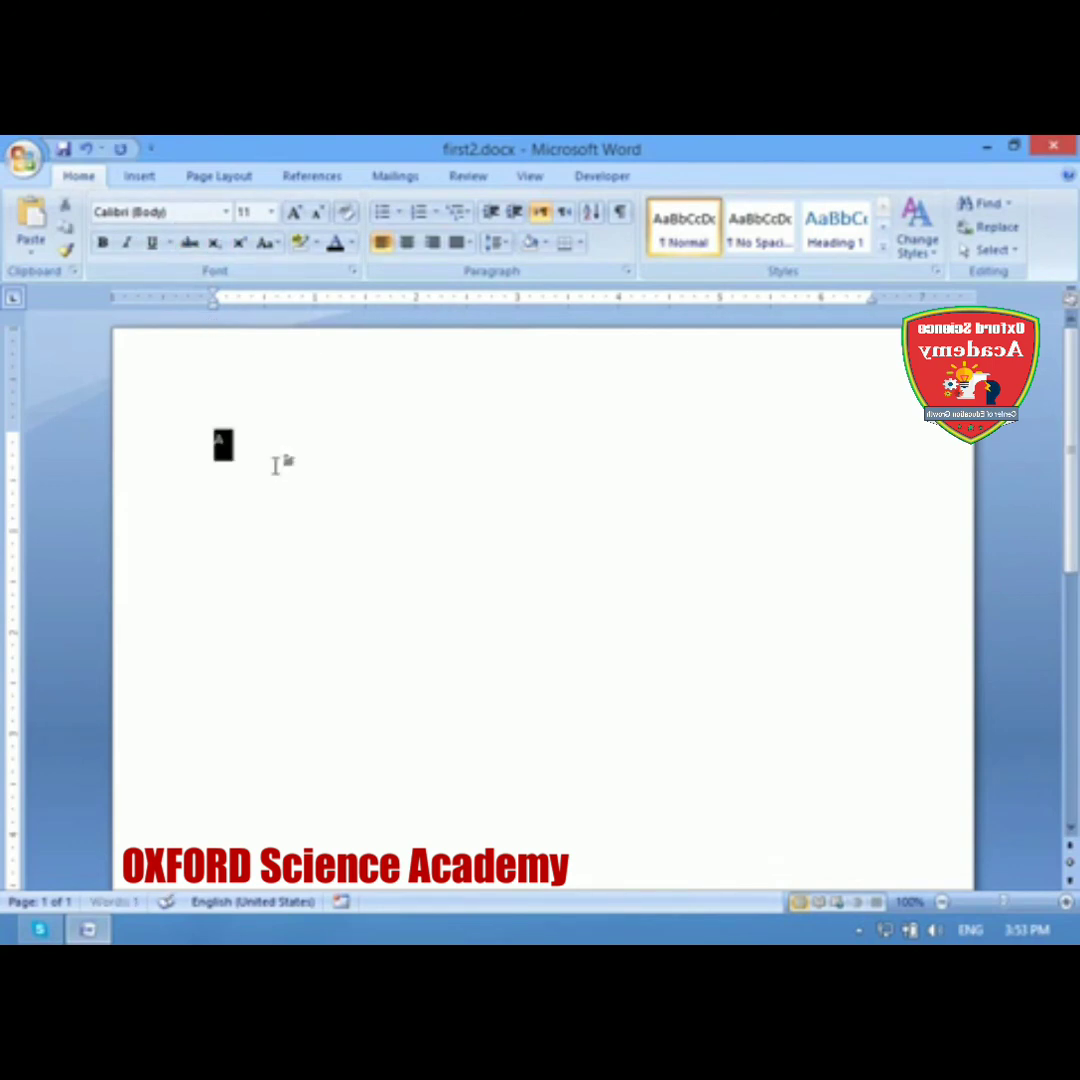
click(295, 213)
click(295, 213)
click(295, 213)
click(295, 213)
click(274, 482)
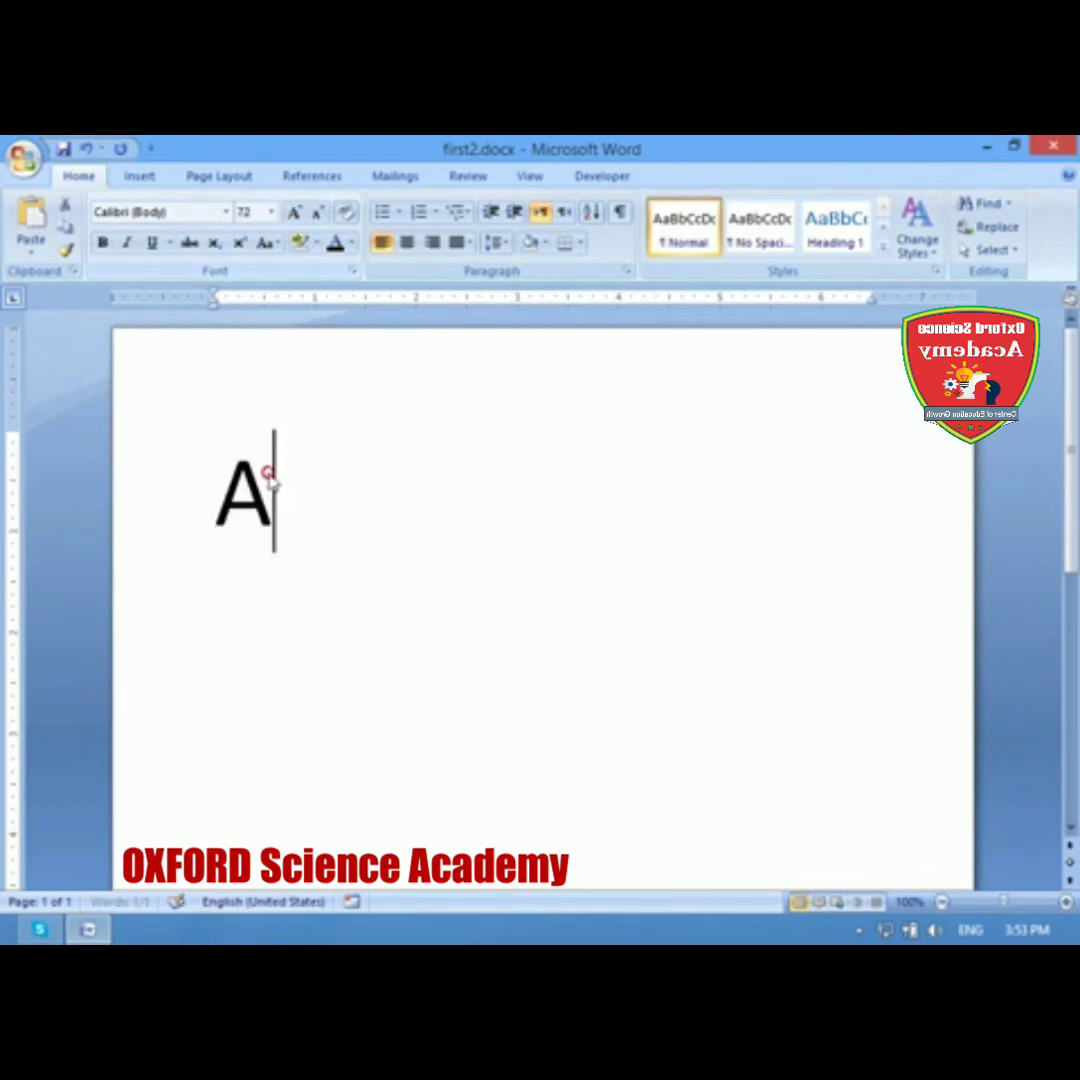
Step: Add a superscript 2 after the A to form A², then turn superscript off
text(2)
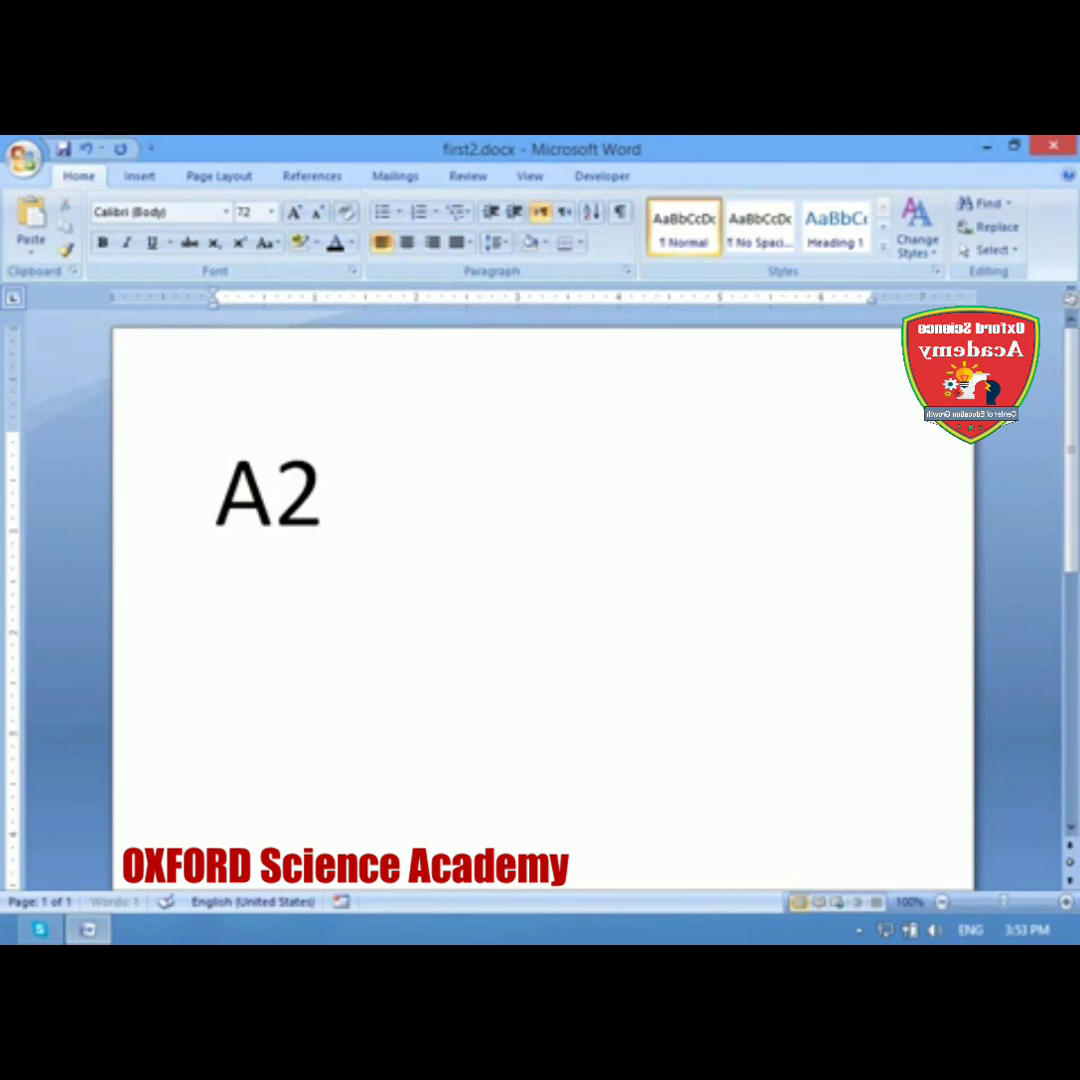
key(shift+Left)
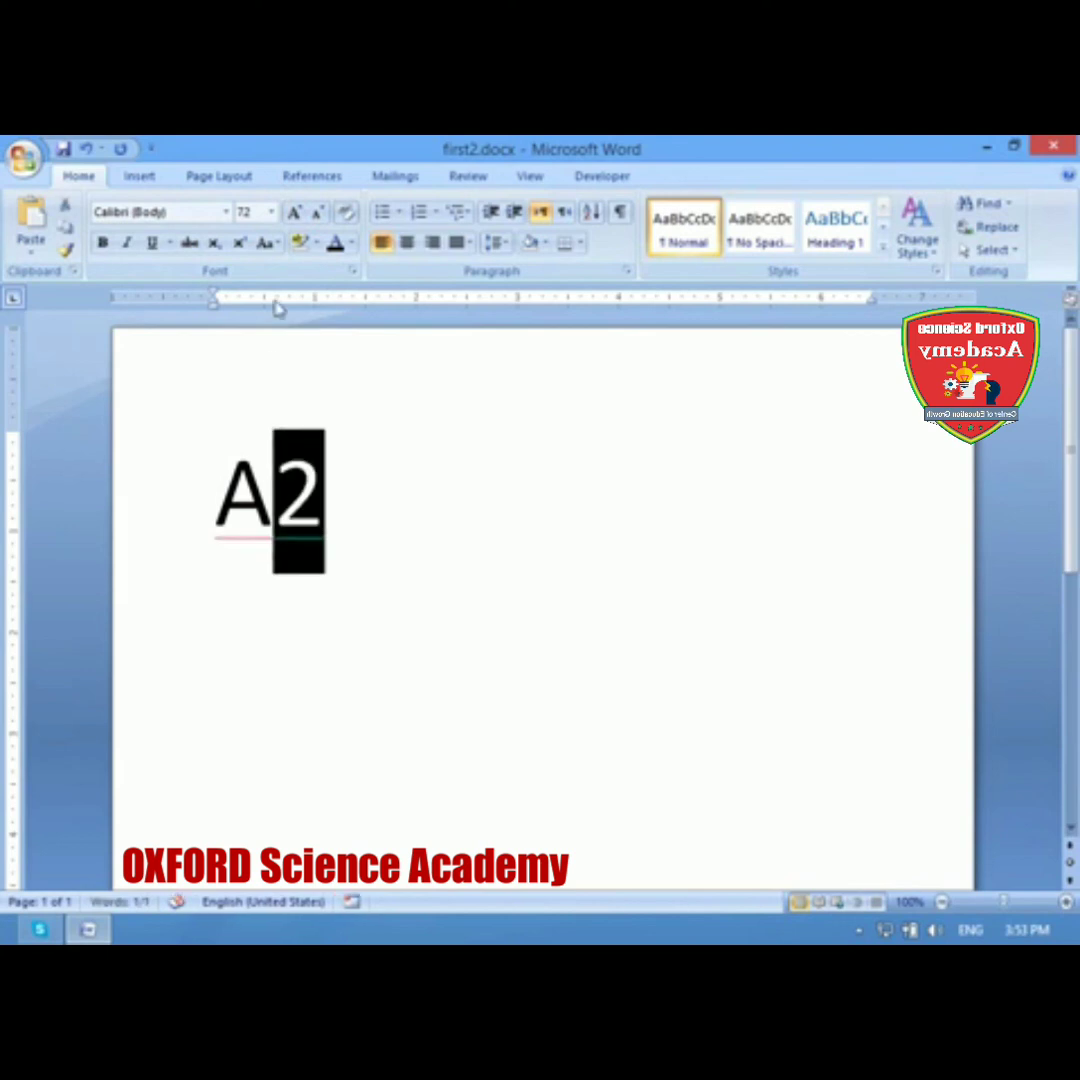
click(239, 243)
click(360, 524)
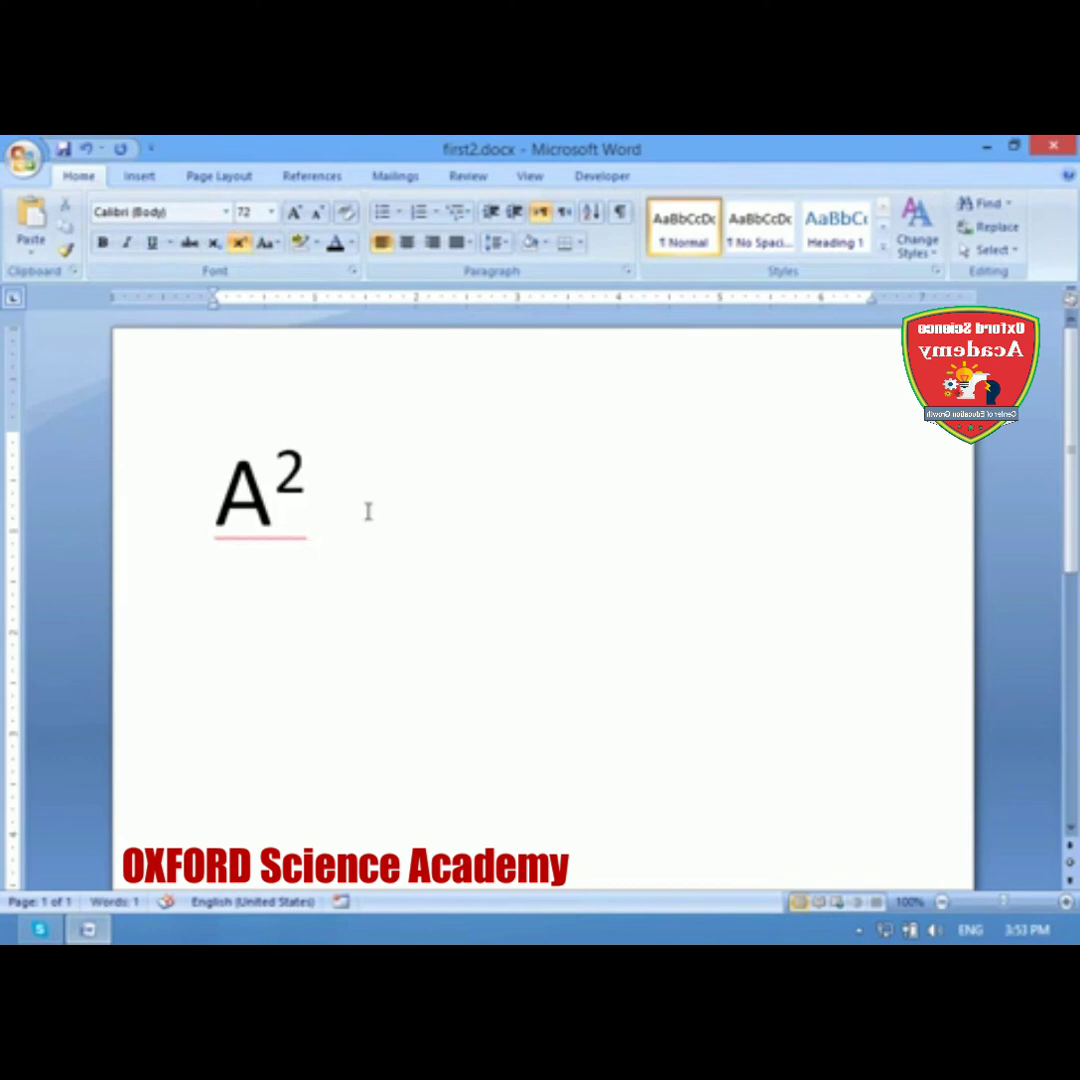
click(240, 243)
Step: Type 2a with the a as subscript, then delete both lines to clear the page
text(2)
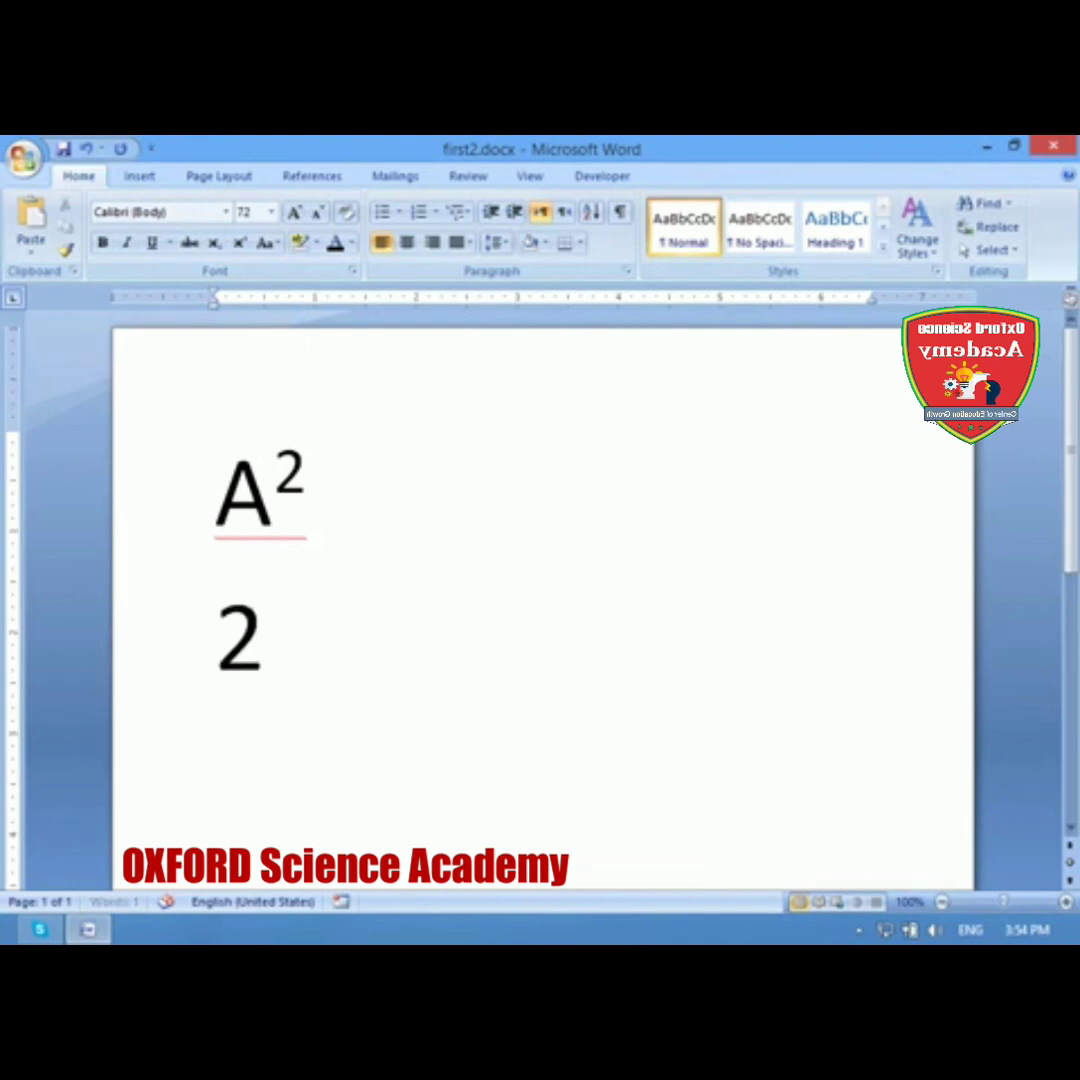
text(a)
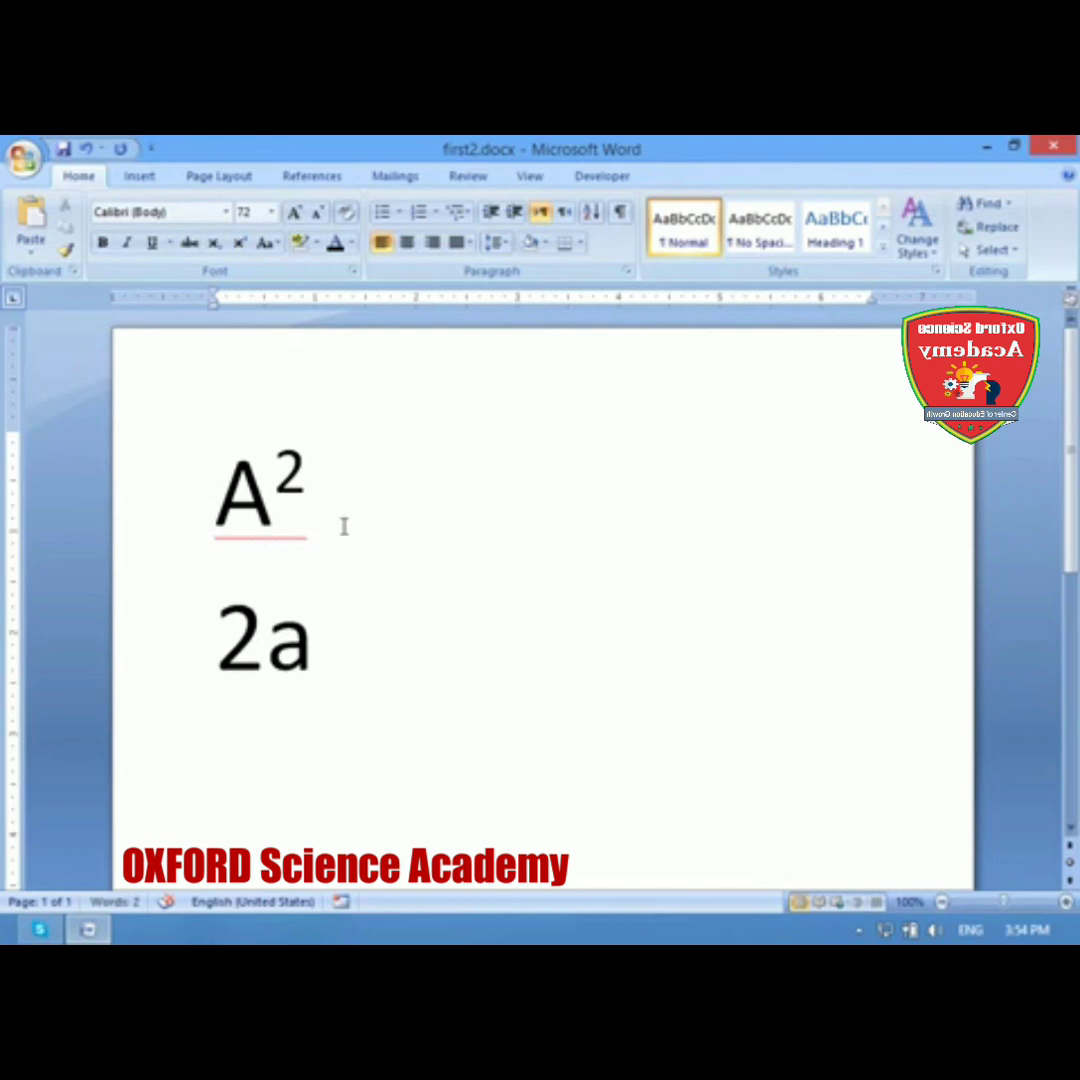
key(shift+Left)
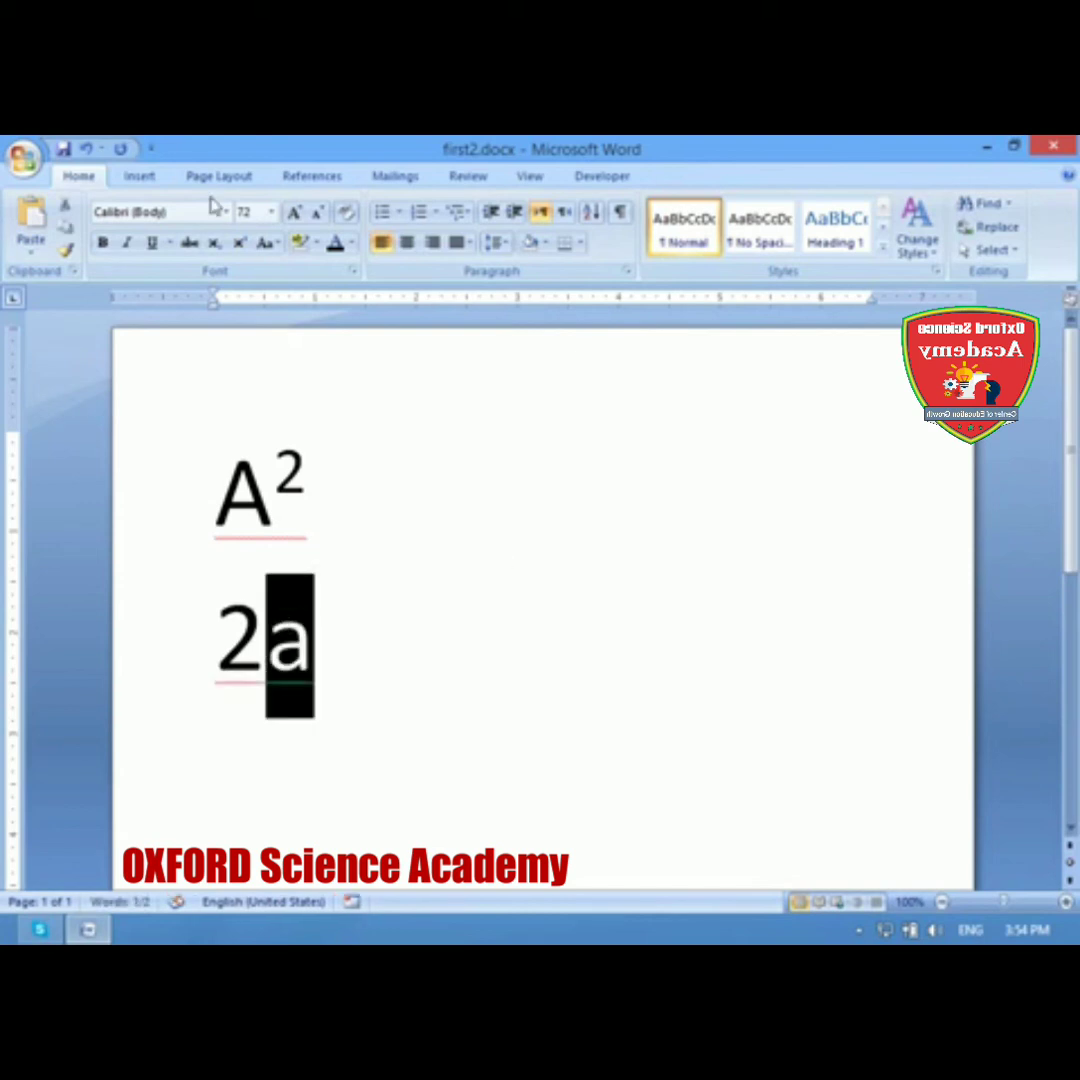
click(216, 244)
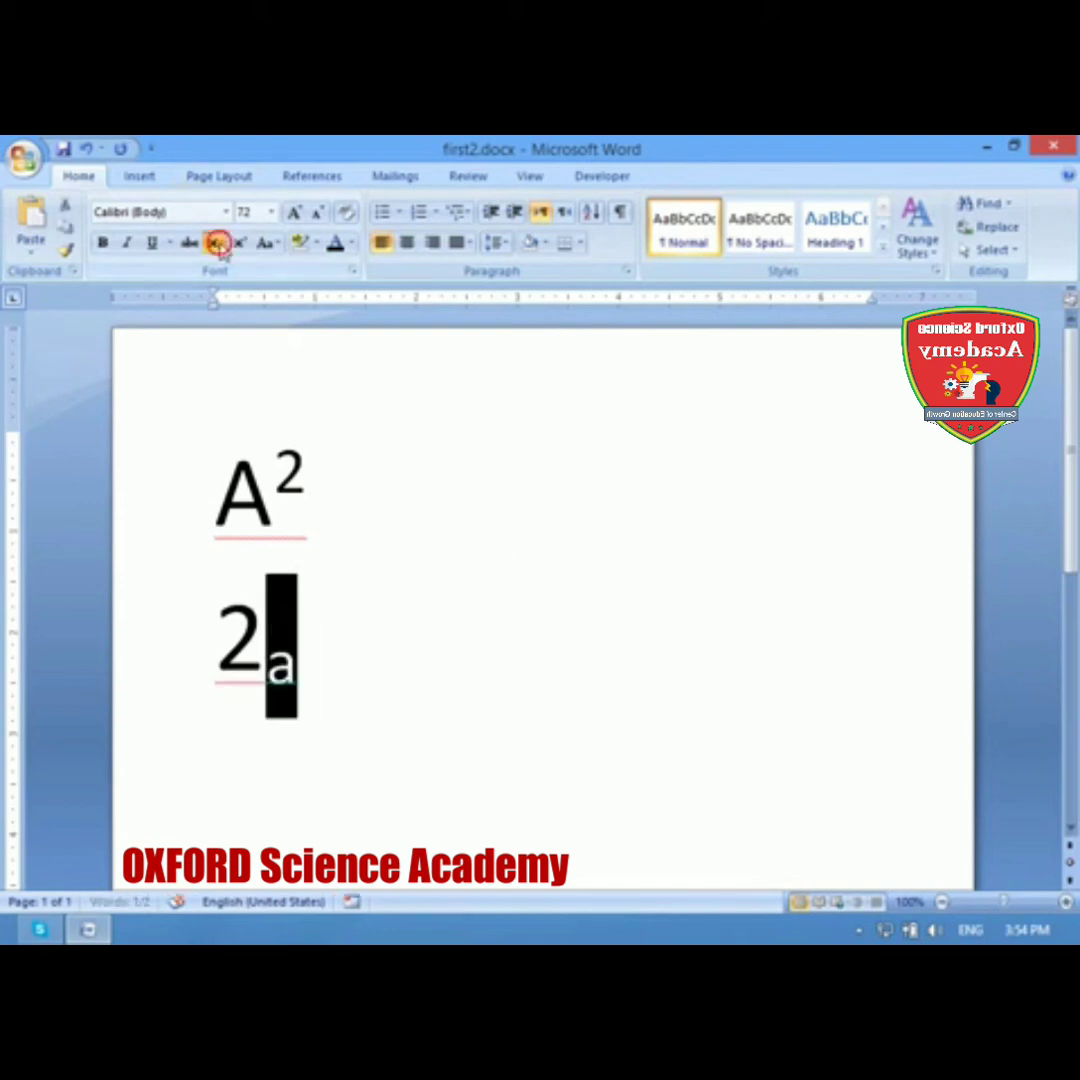
click(514, 632)
drag(344, 668, 207, 487)
key(Delete)
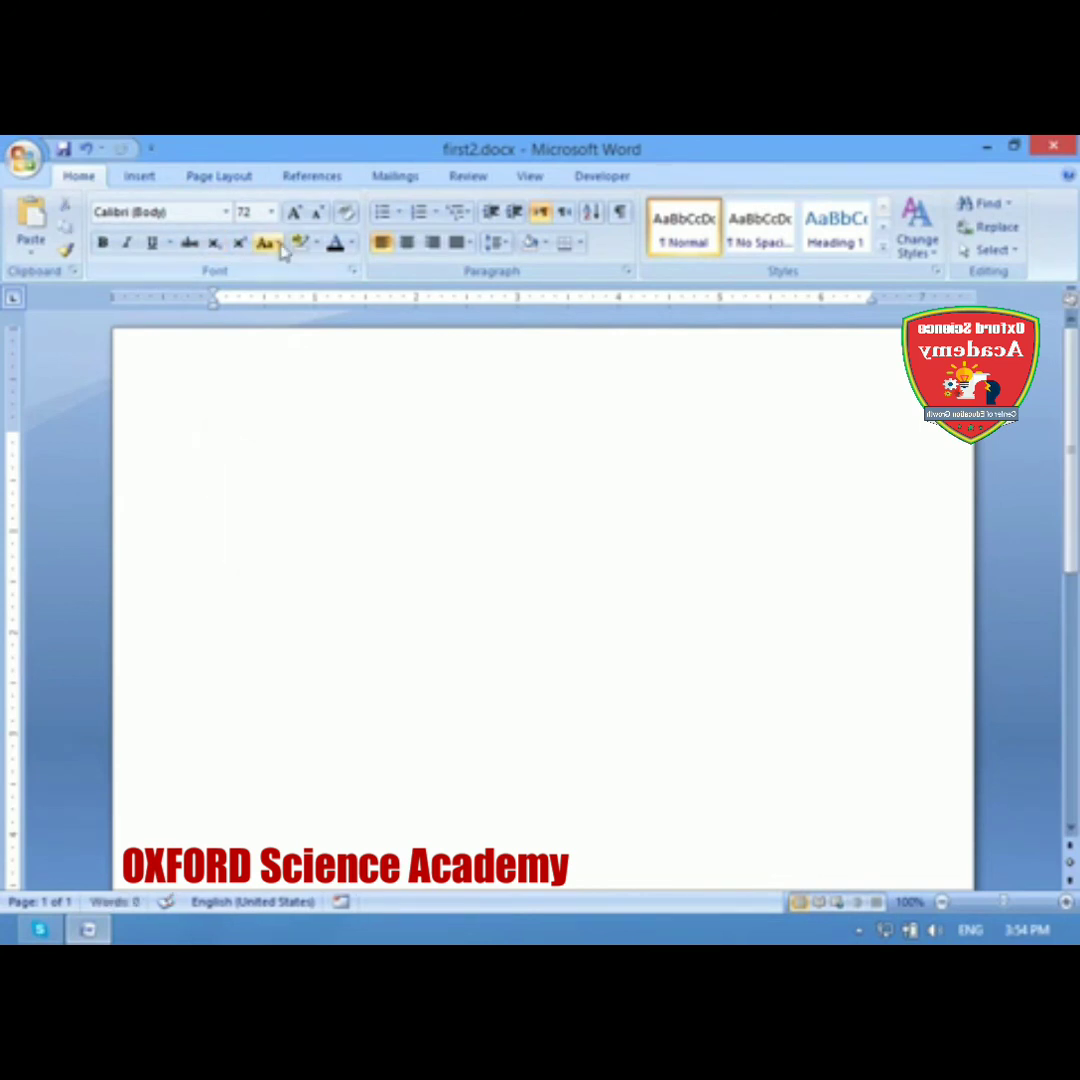
Step: Type ASDFG on the empty page and select it
click(267, 243)
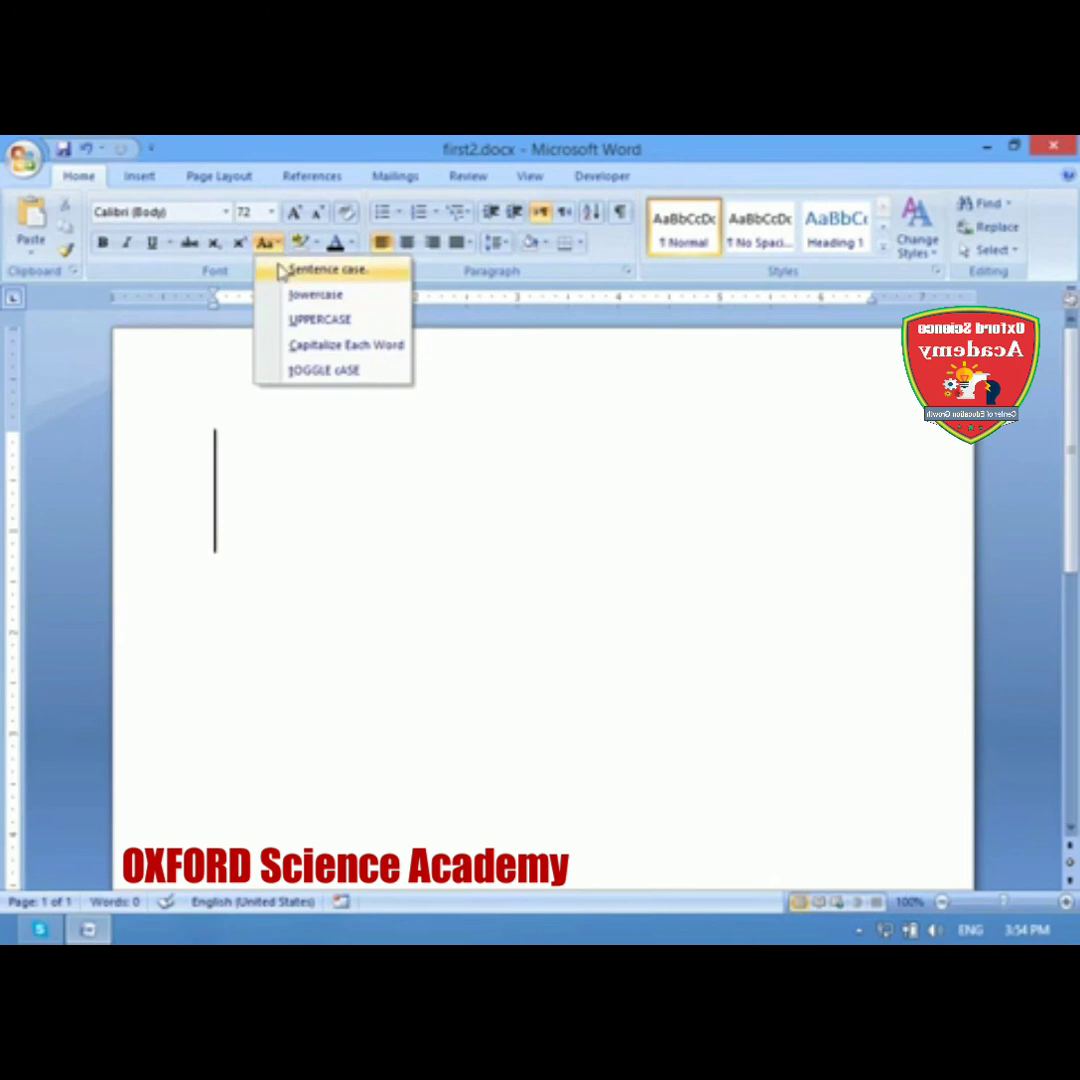
click(279, 495)
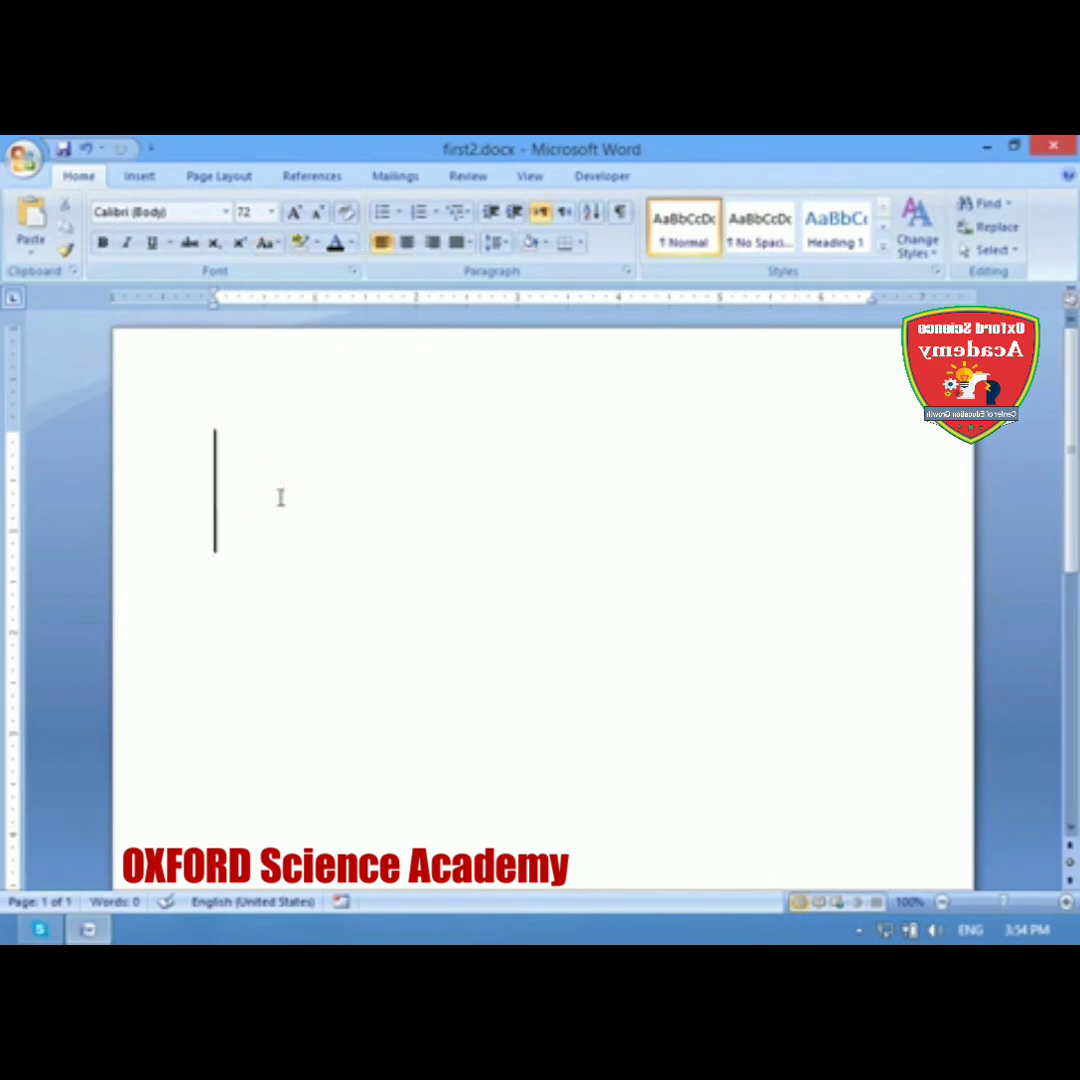
text(ASDFG)
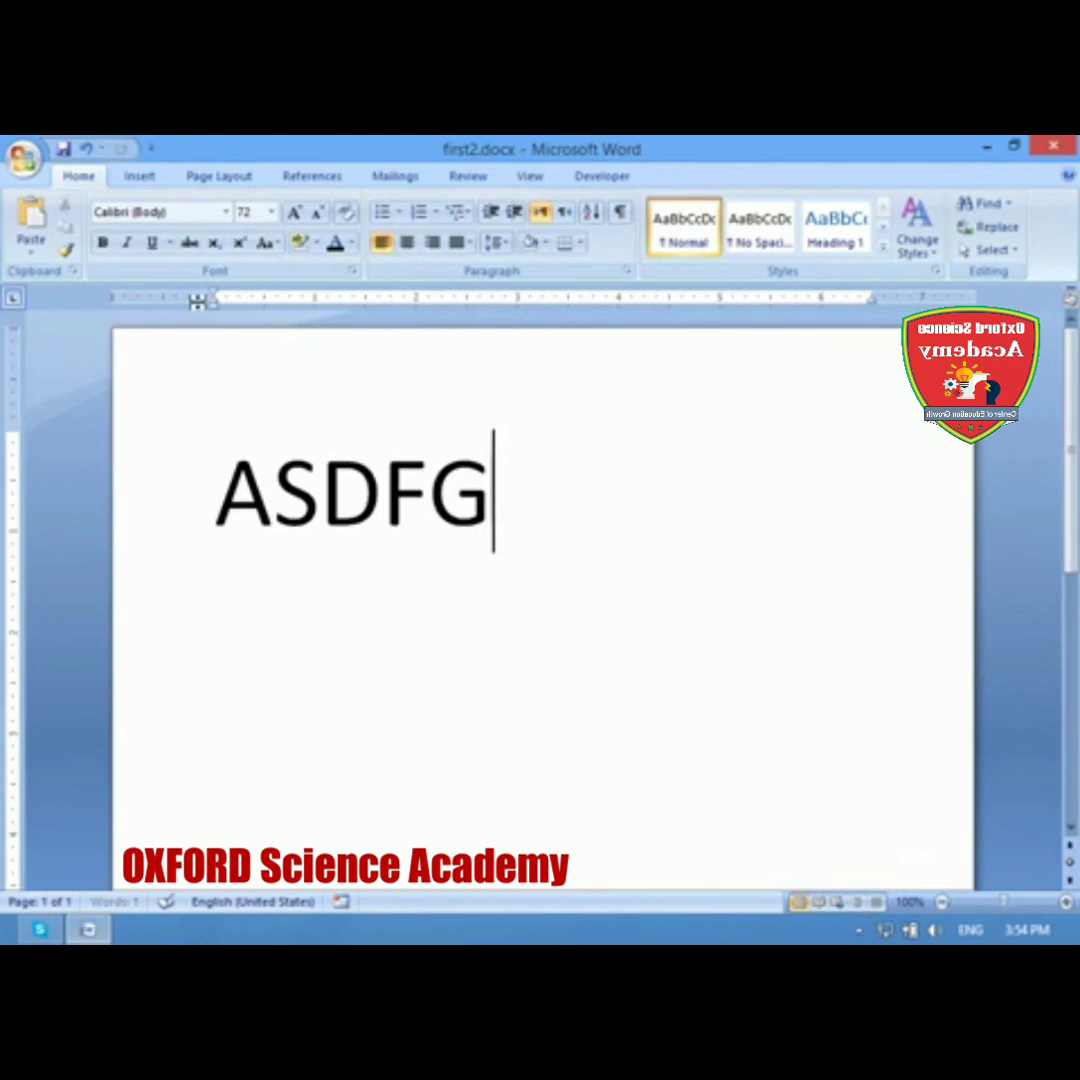
text(a)
key(BackSpace)
key(ctrl+a)
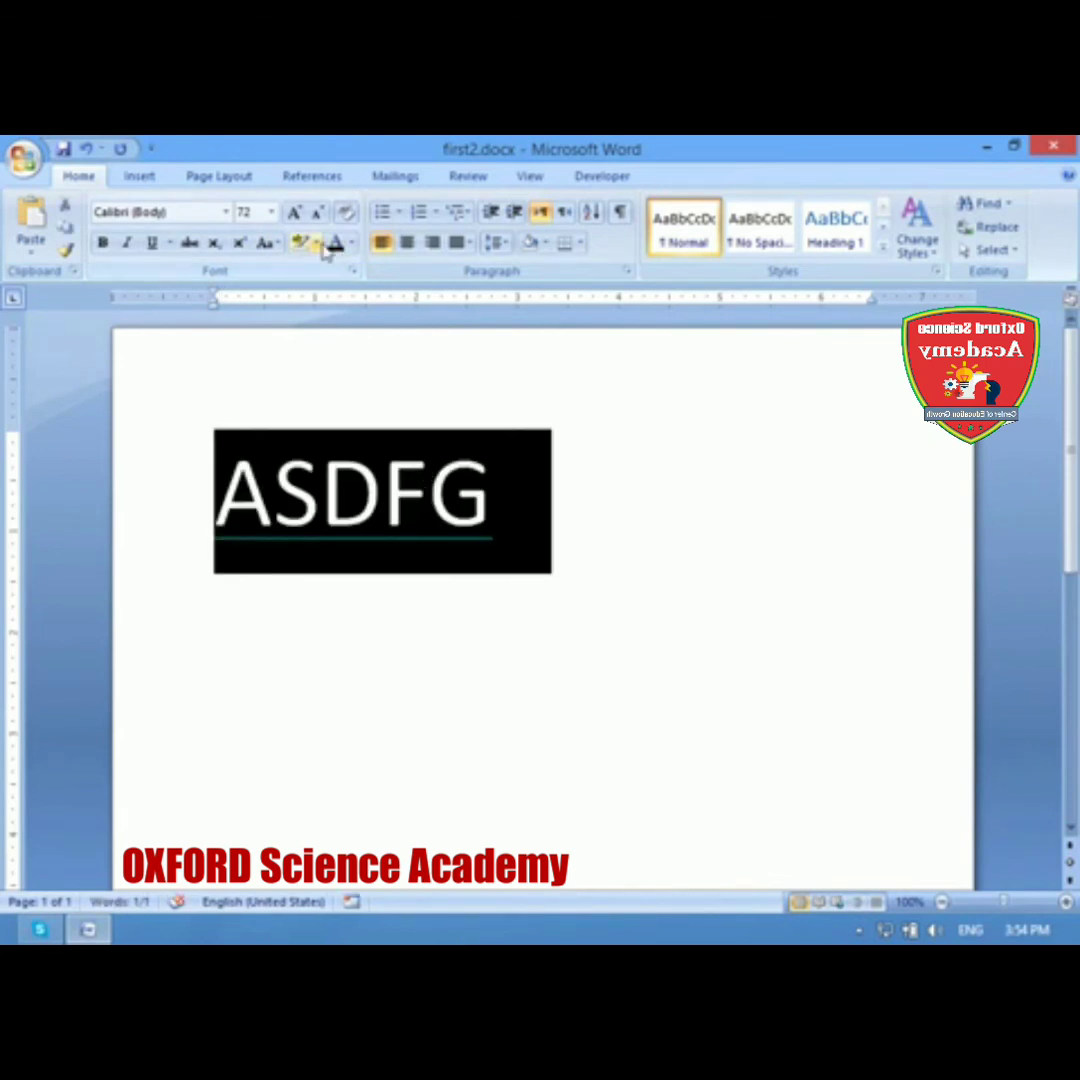
Step: Cycle ASDFG through lowercase, Sentence case, Capitalize Each Word and tOGGLE cASE, ending as aSDFG
click(267, 243)
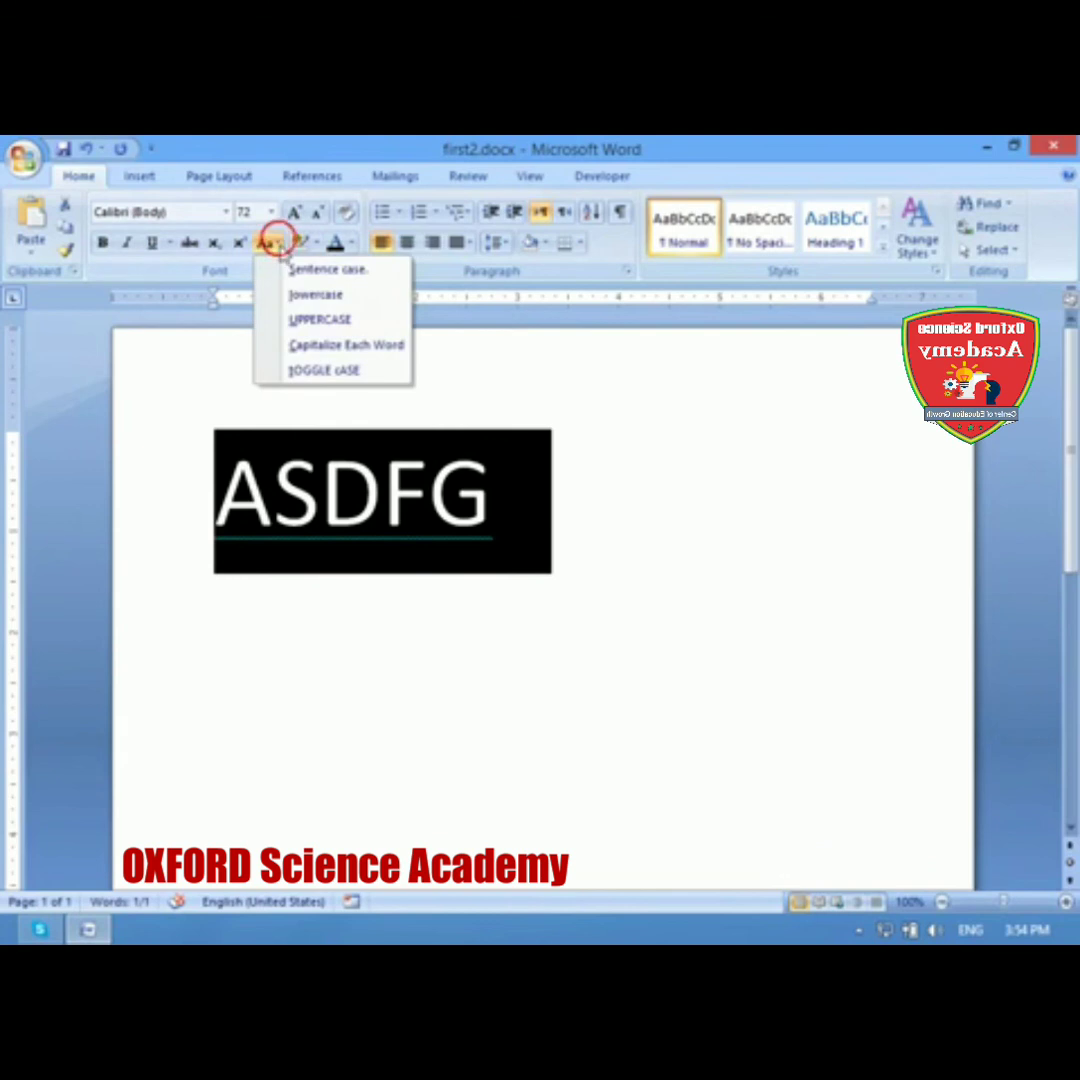
click(305, 295)
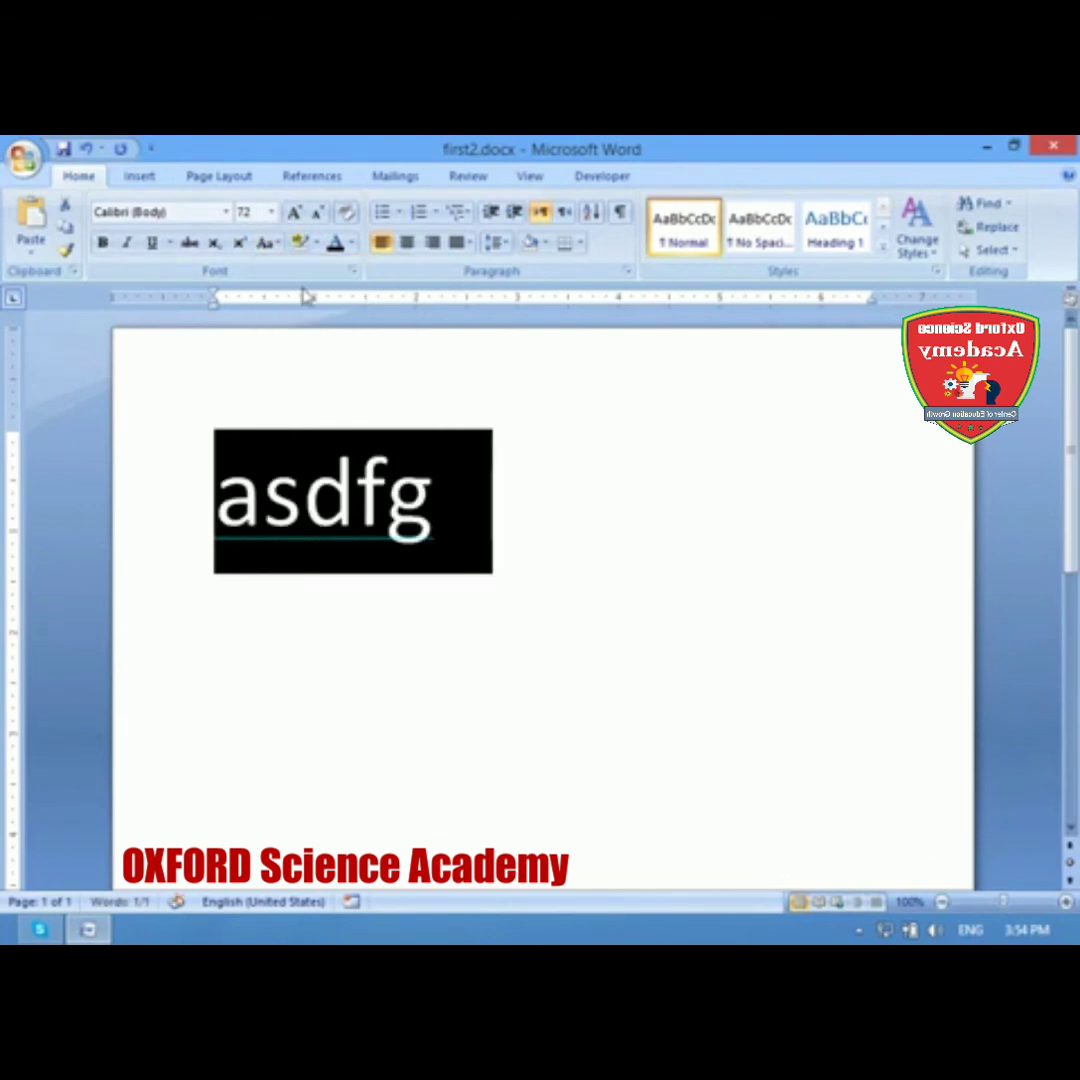
click(270, 245)
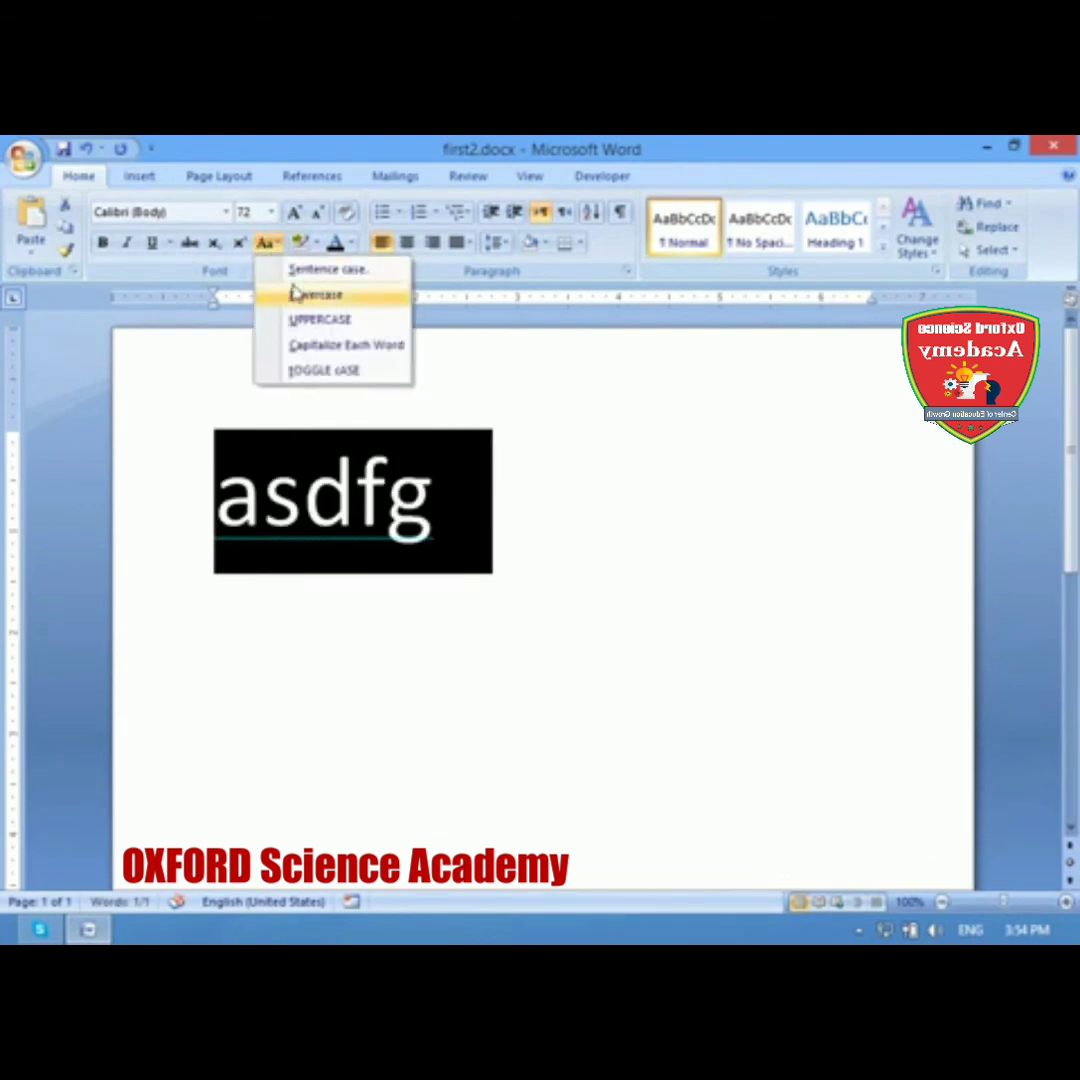
click(302, 270)
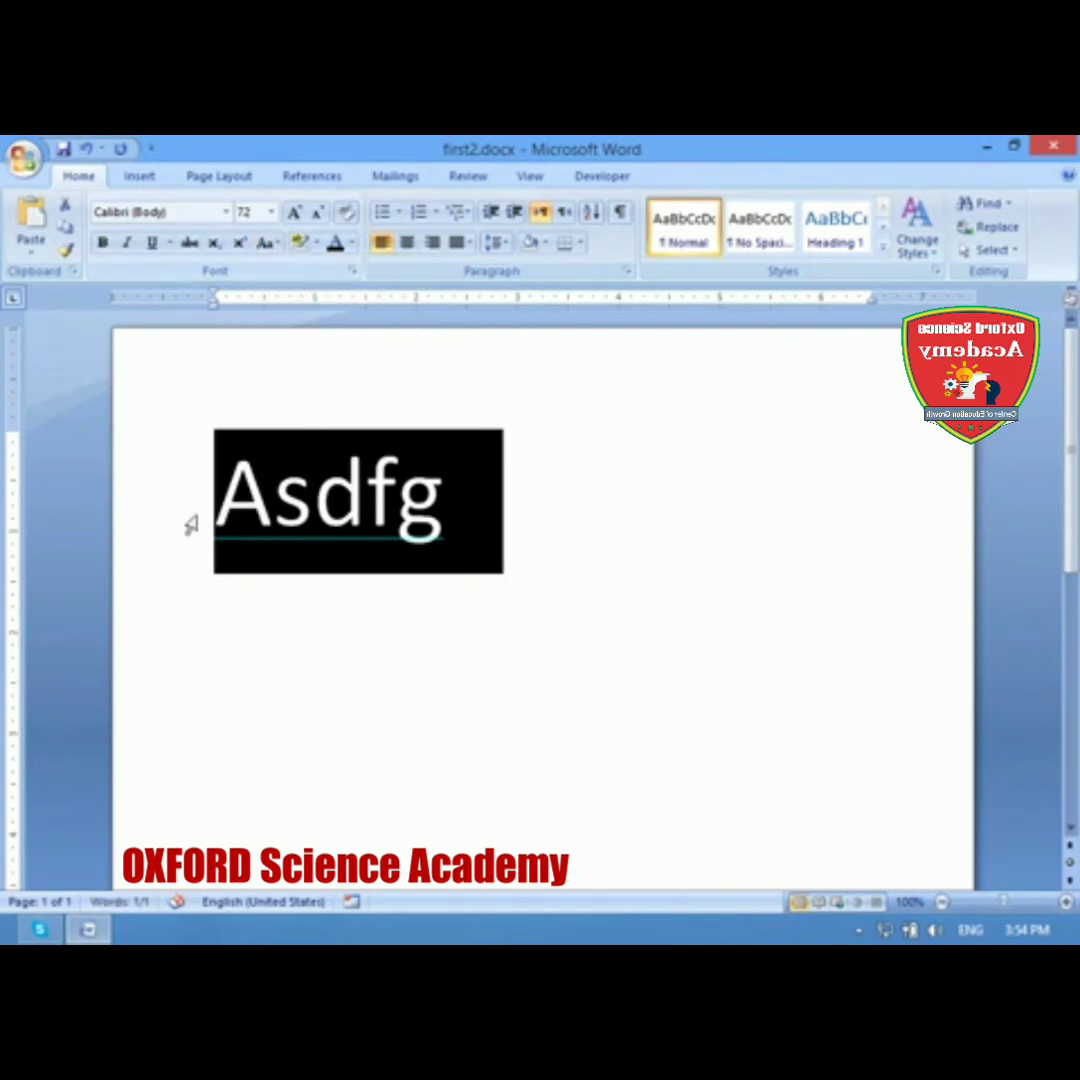
click(272, 243)
click(310, 346)
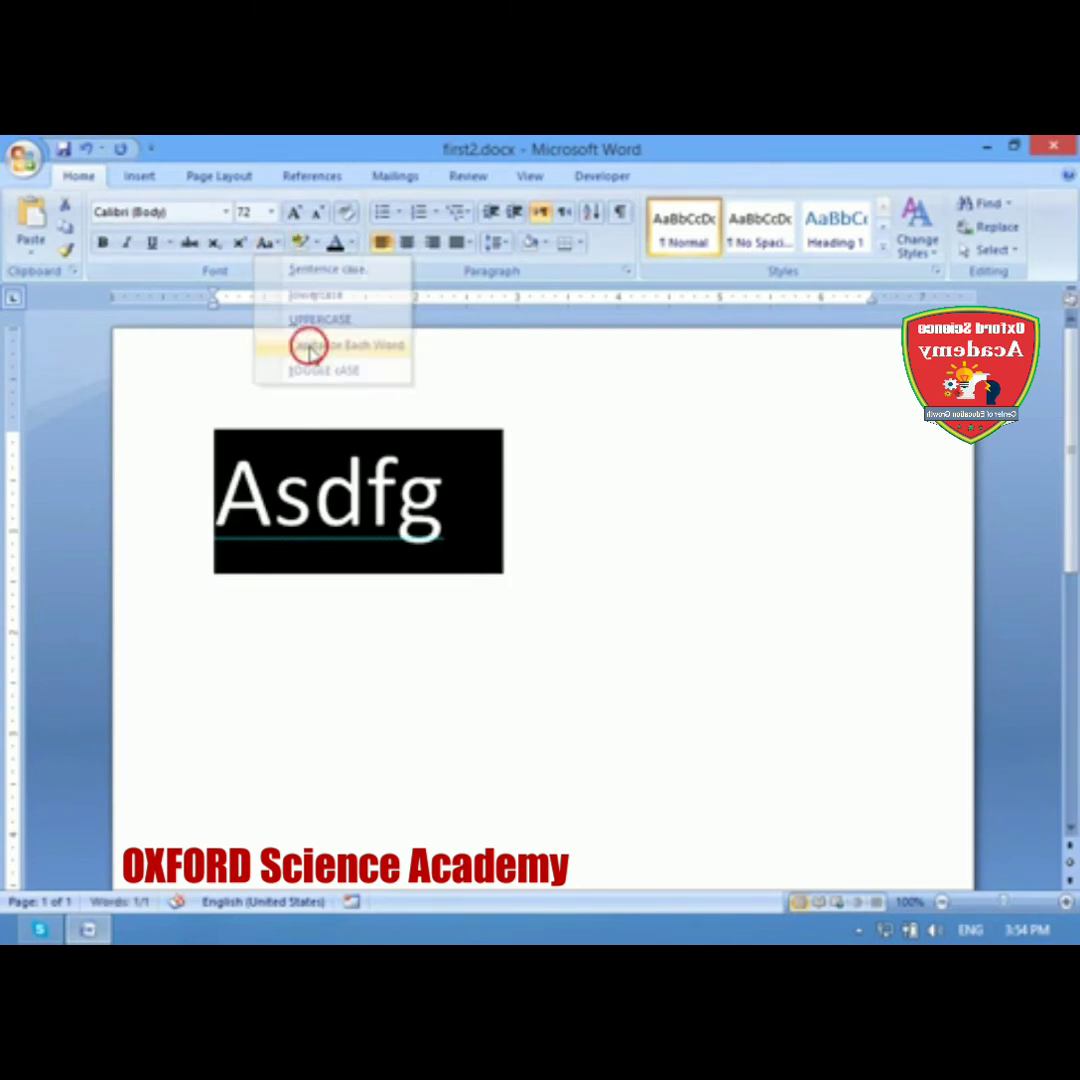
click(265, 243)
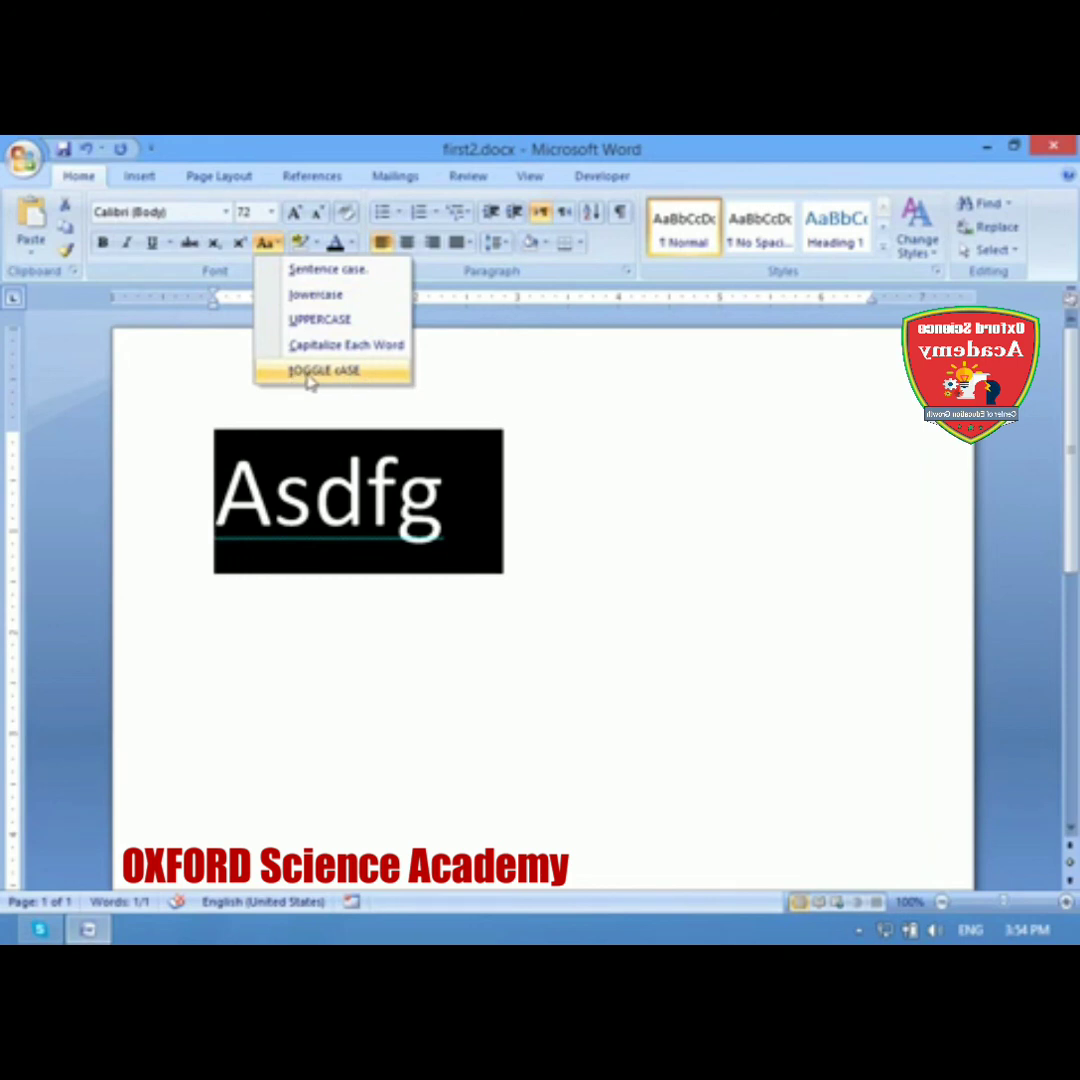
click(346, 379)
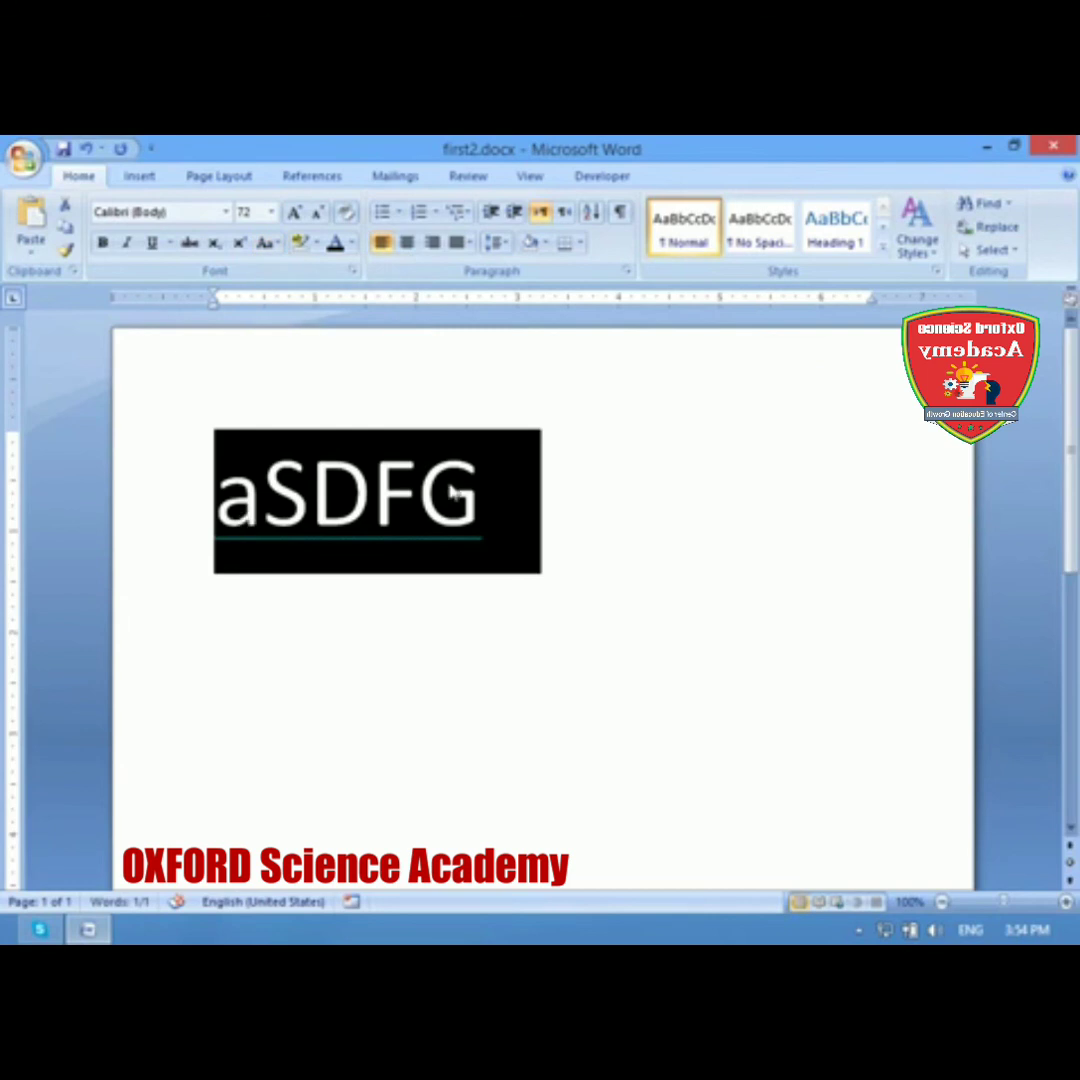
Step: Give aSDFG a dark blue highlight and white font colour
click(317, 250)
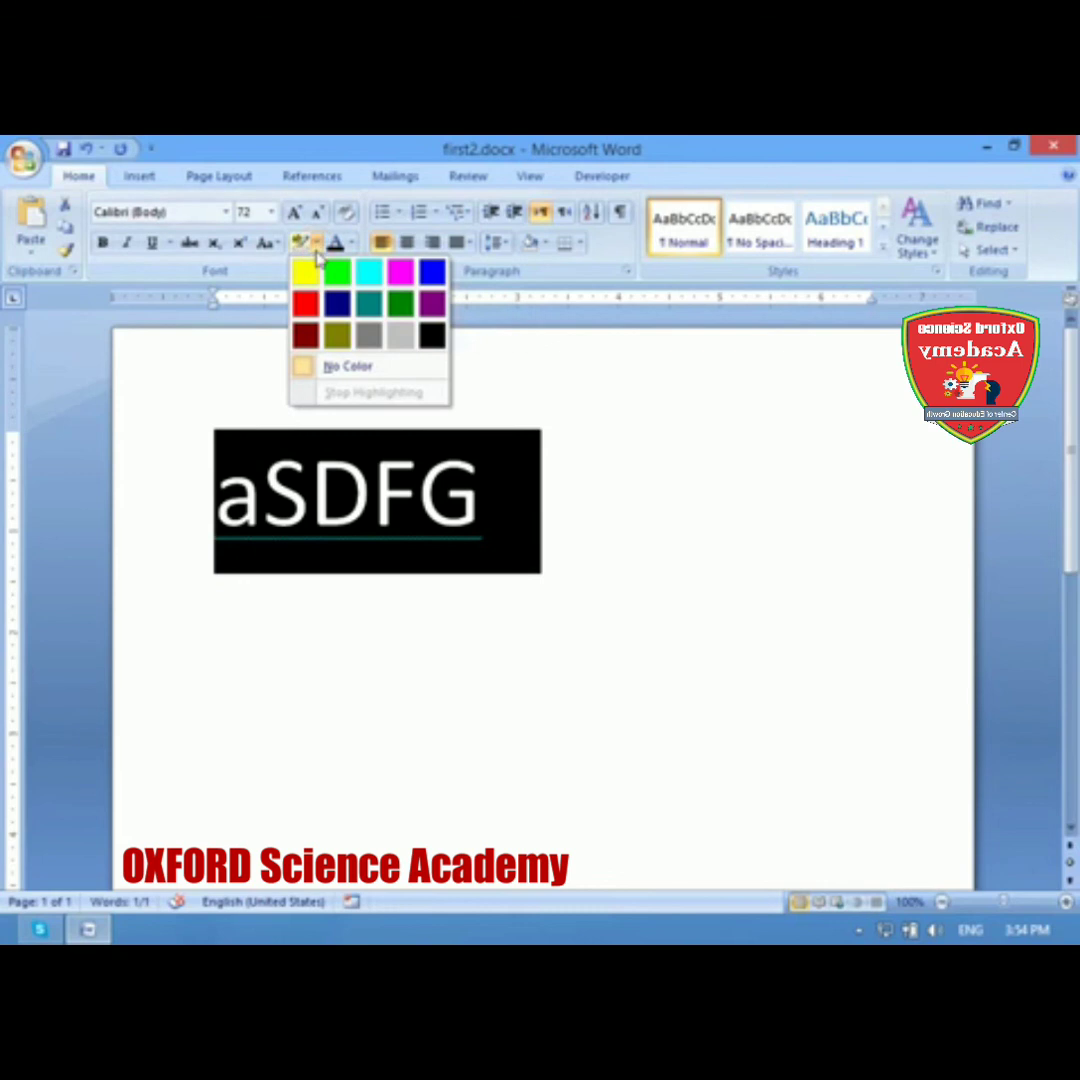
click(336, 303)
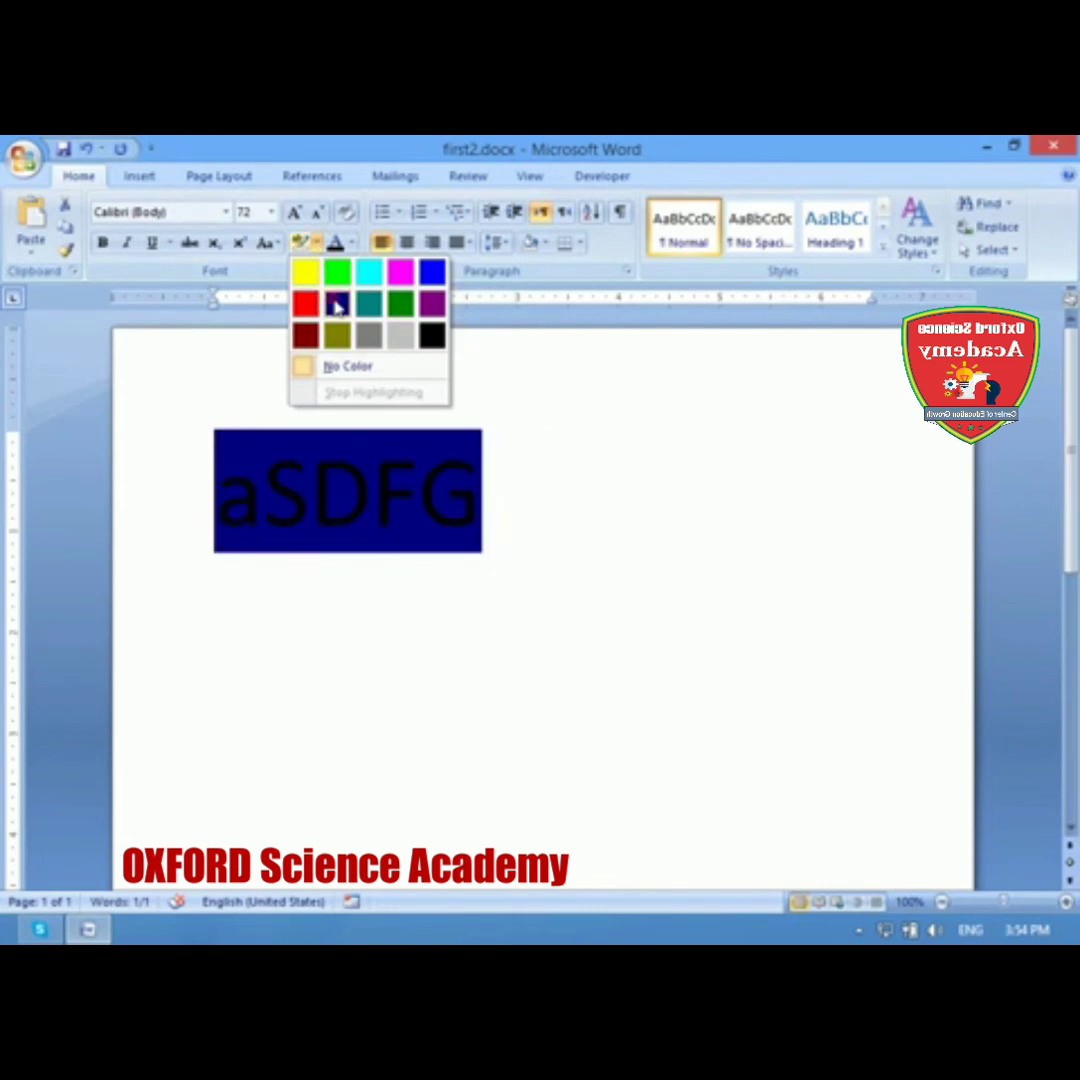
click(353, 243)
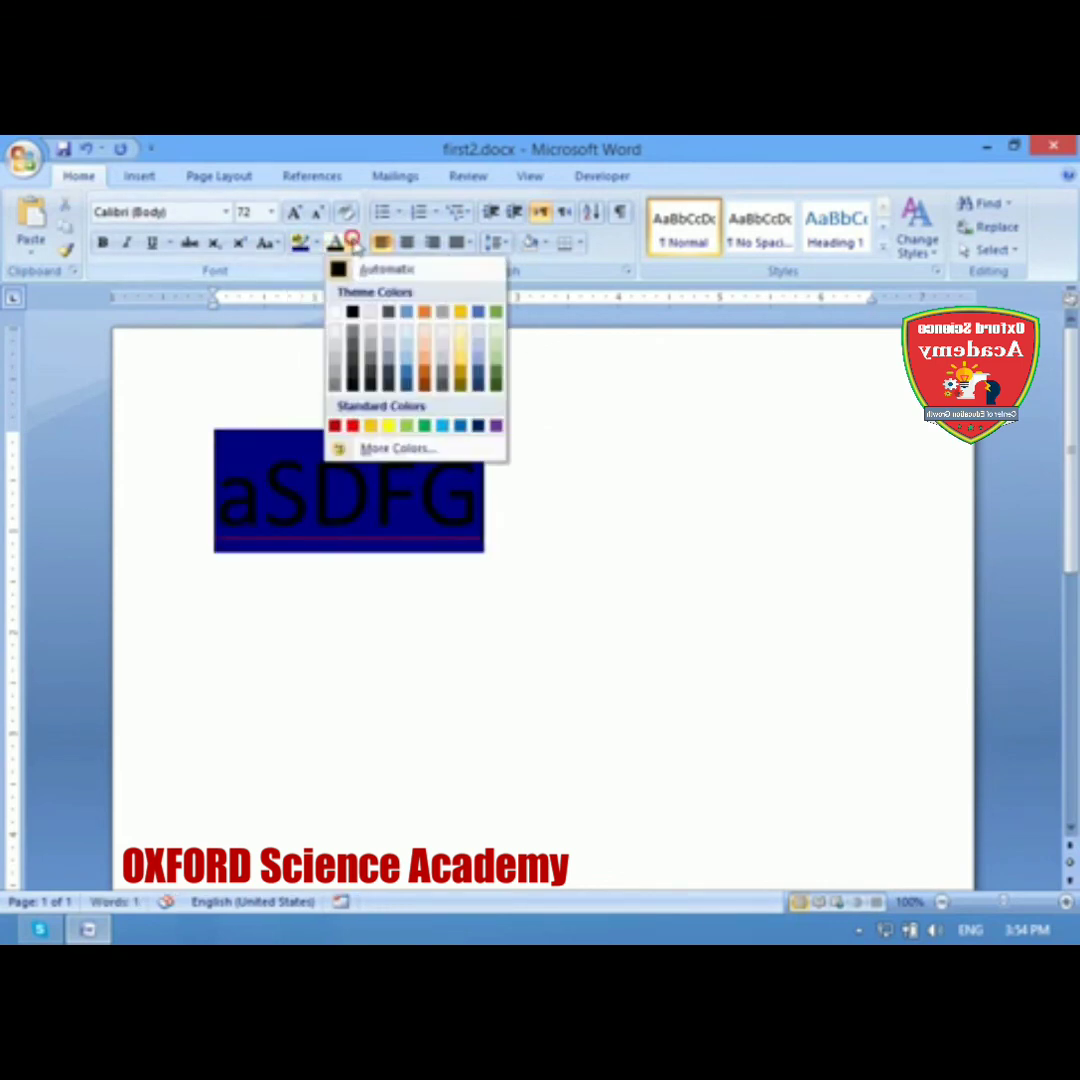
click(337, 313)
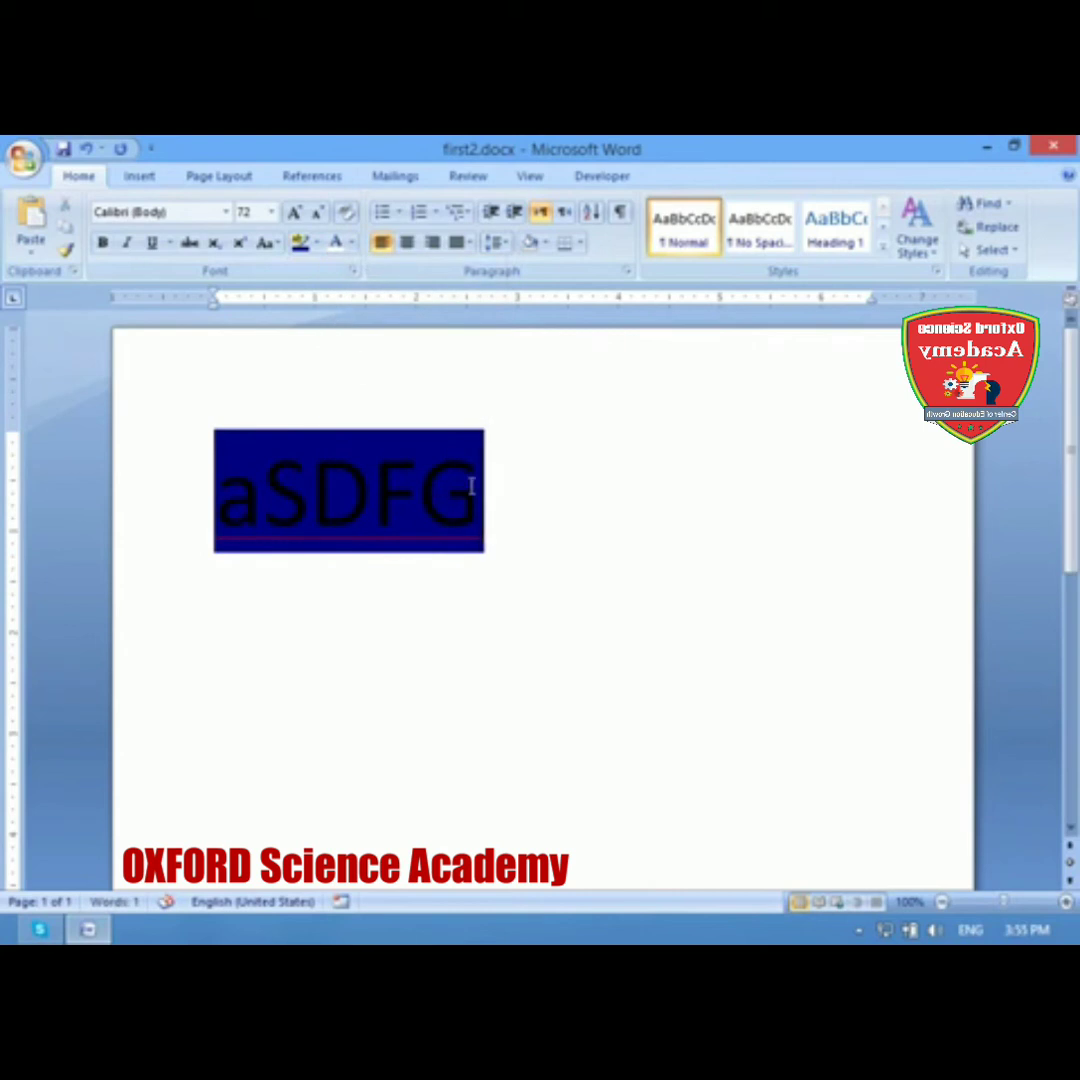
click(324, 477)
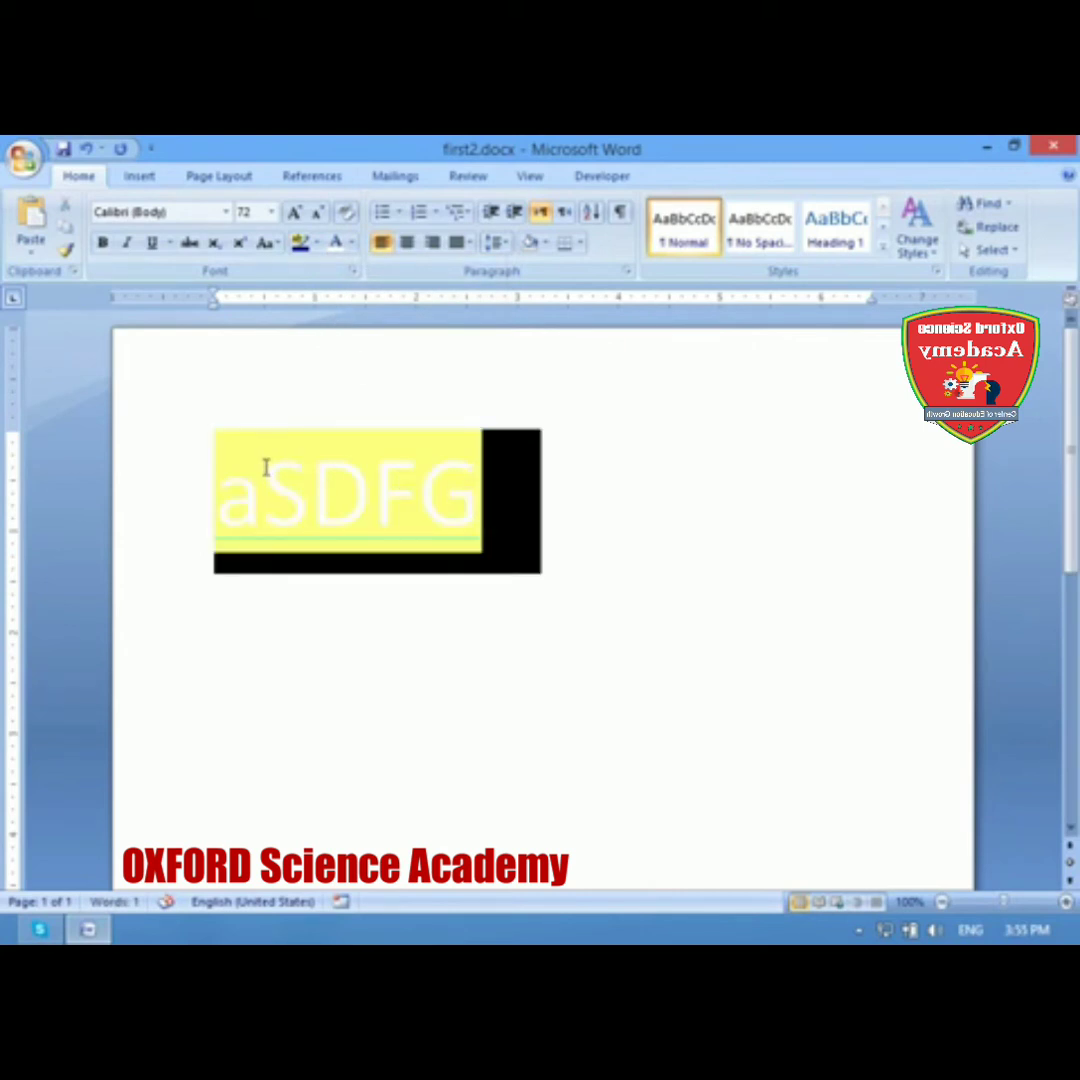
click(336, 243)
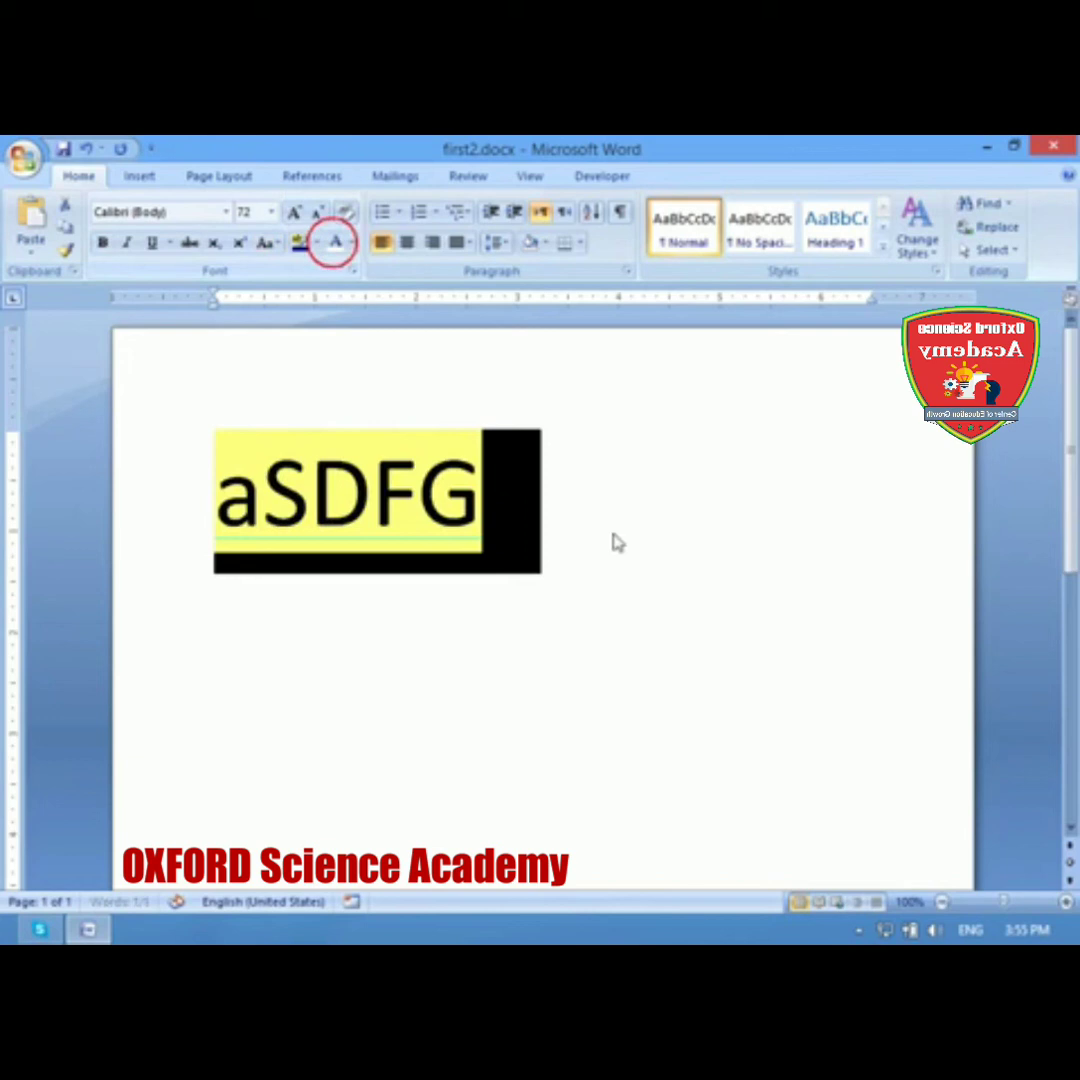
Step: Right-align the aSDFG line
click(490, 472)
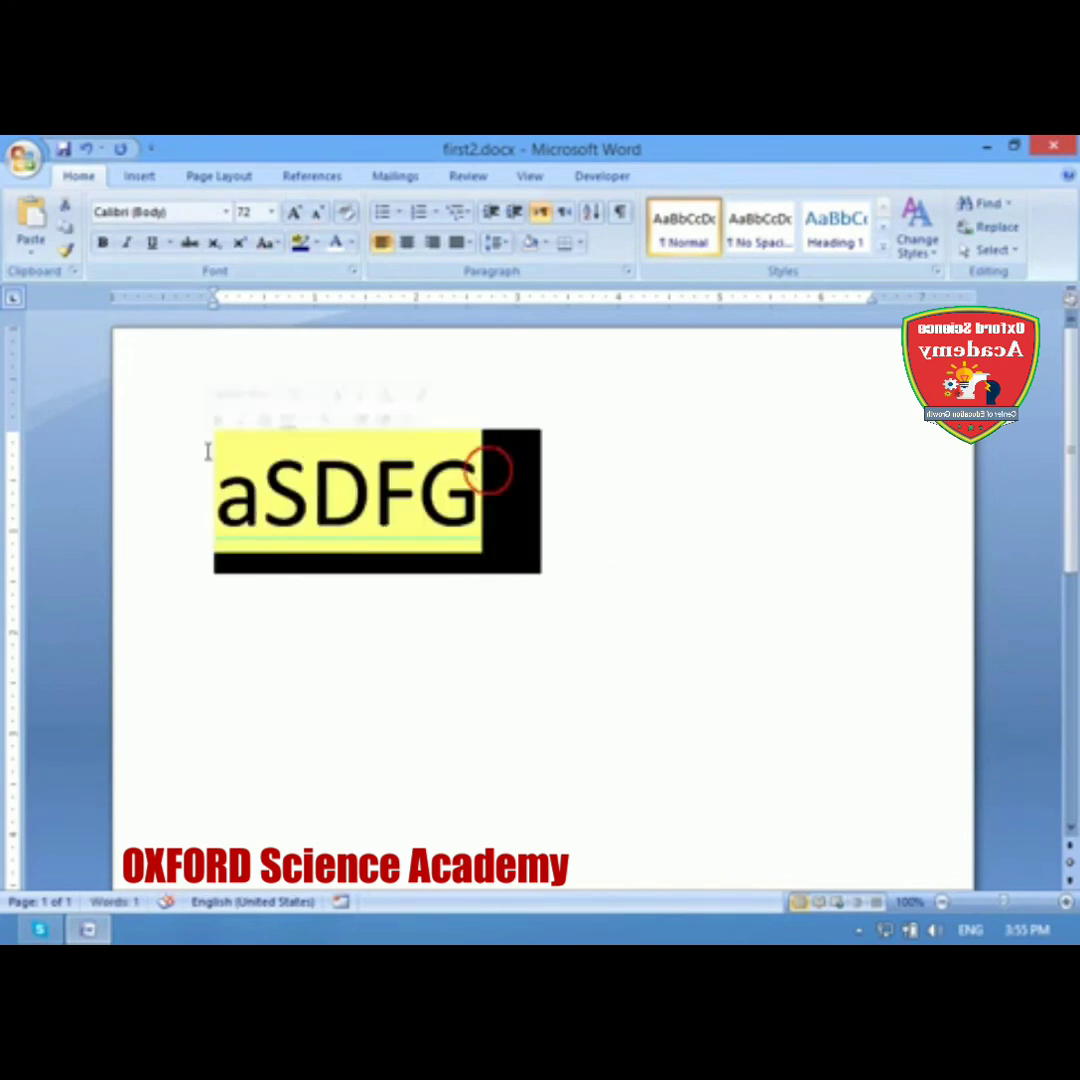
click(409, 243)
click(432, 243)
click(460, 243)
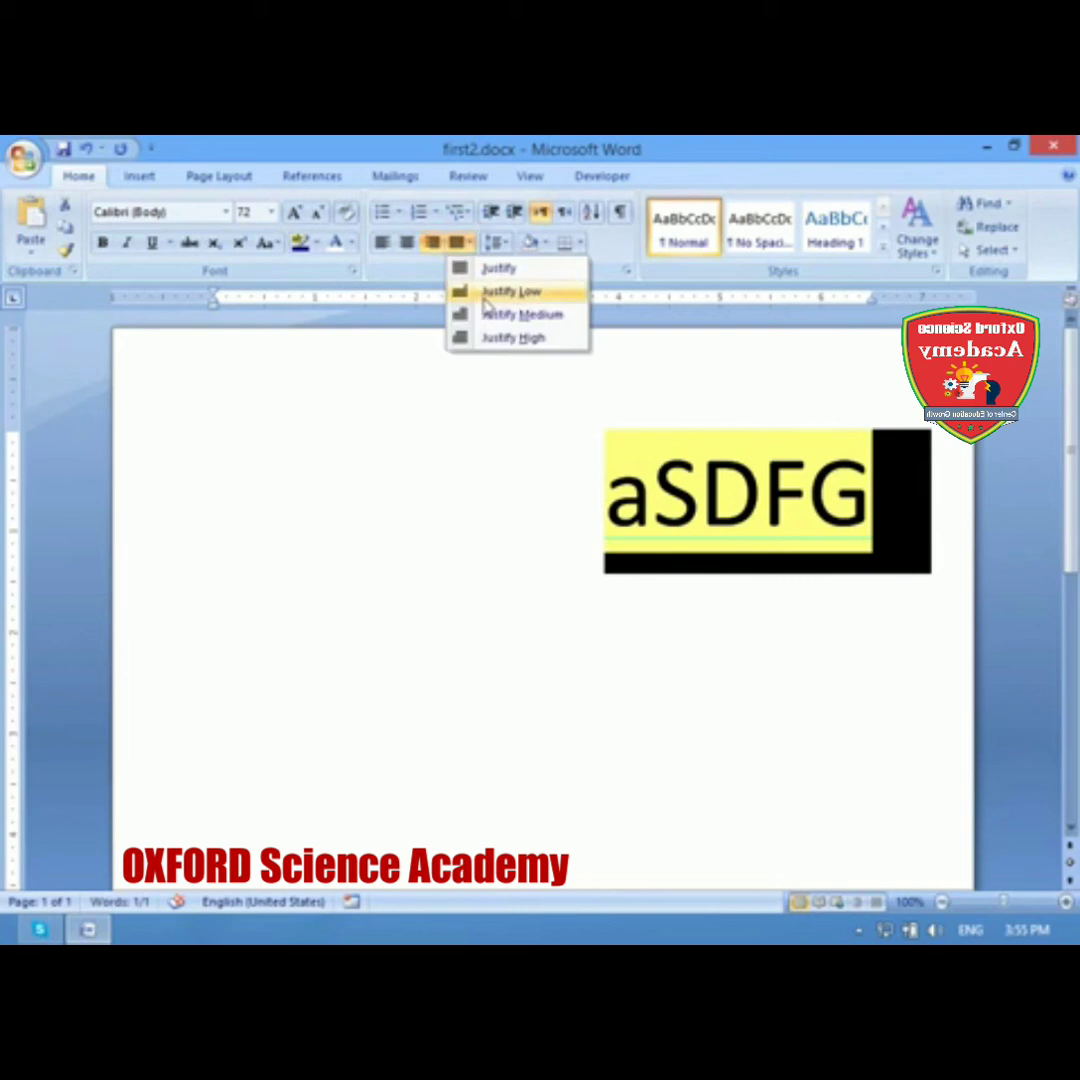
click(369, 458)
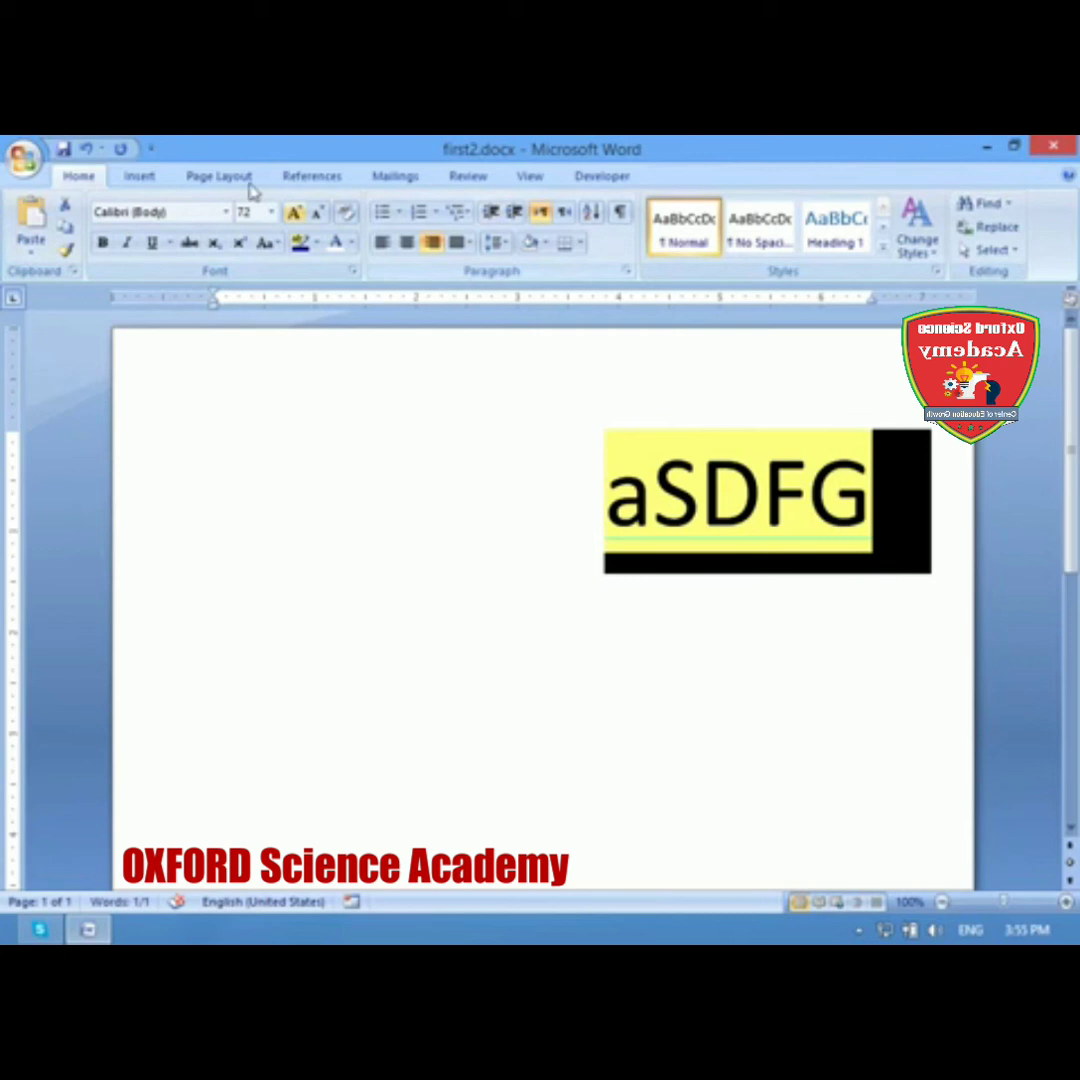
Step: Briefly view the Insert ribbon, then close first2.docx without saving changes
click(141, 176)
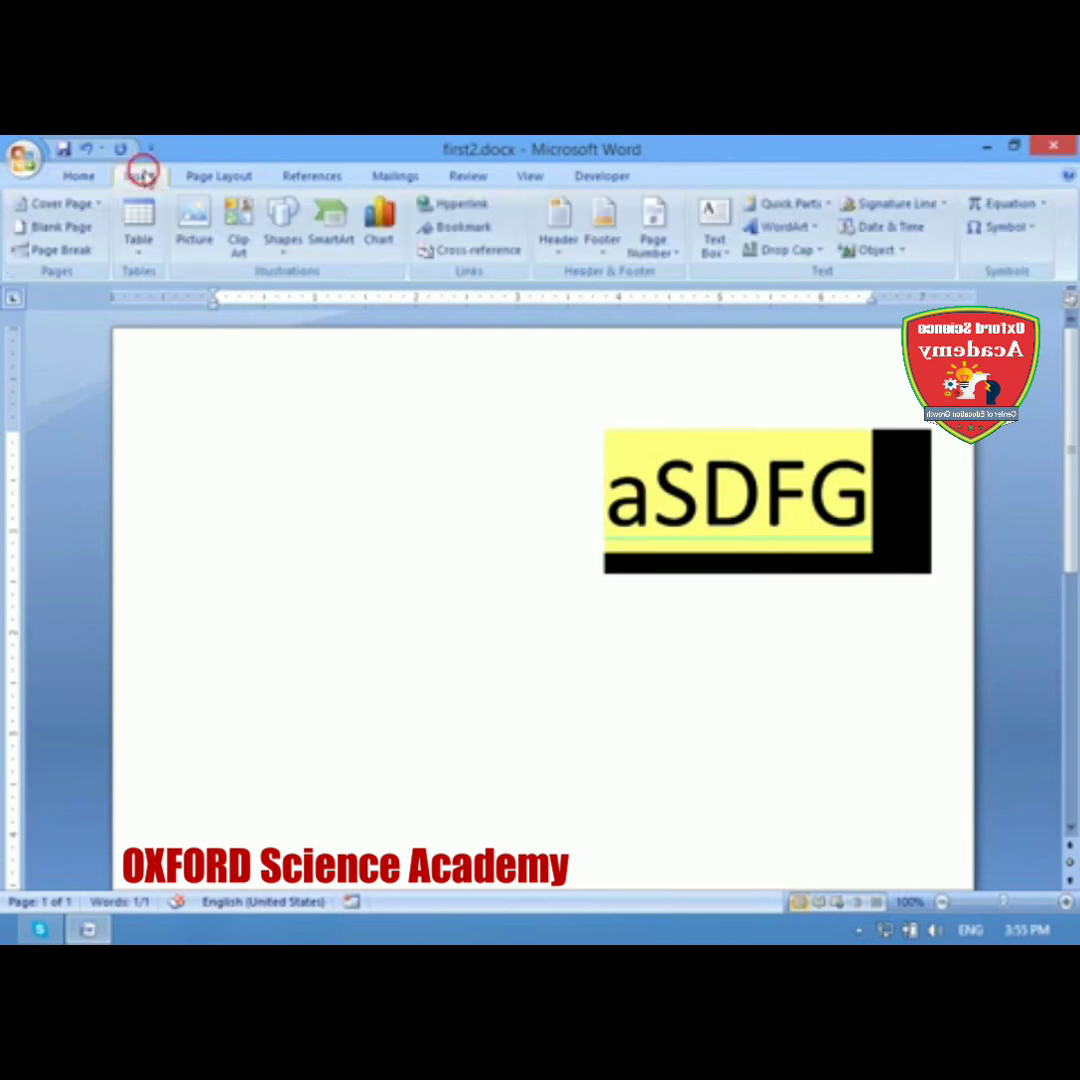
click(80, 177)
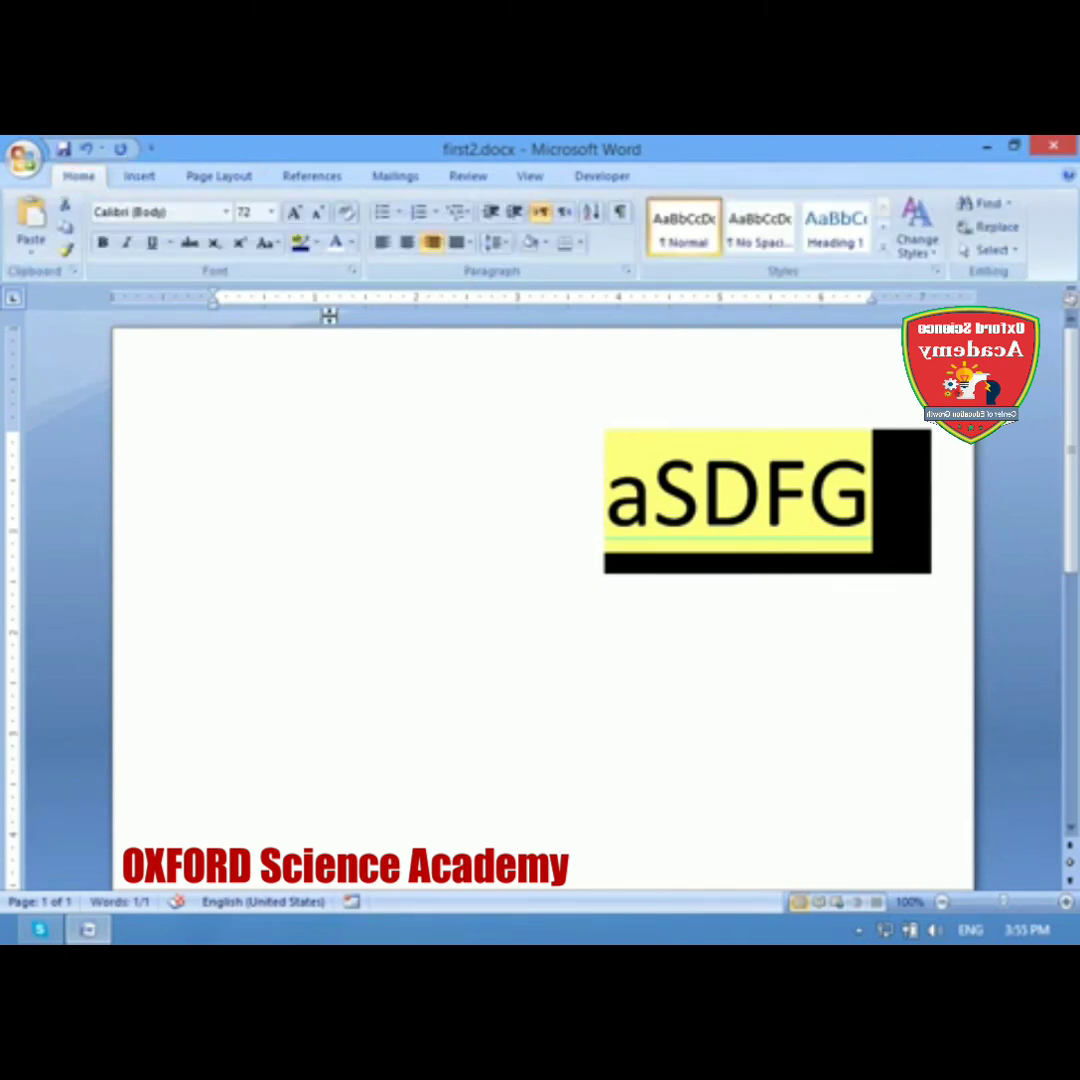
click(117, 179)
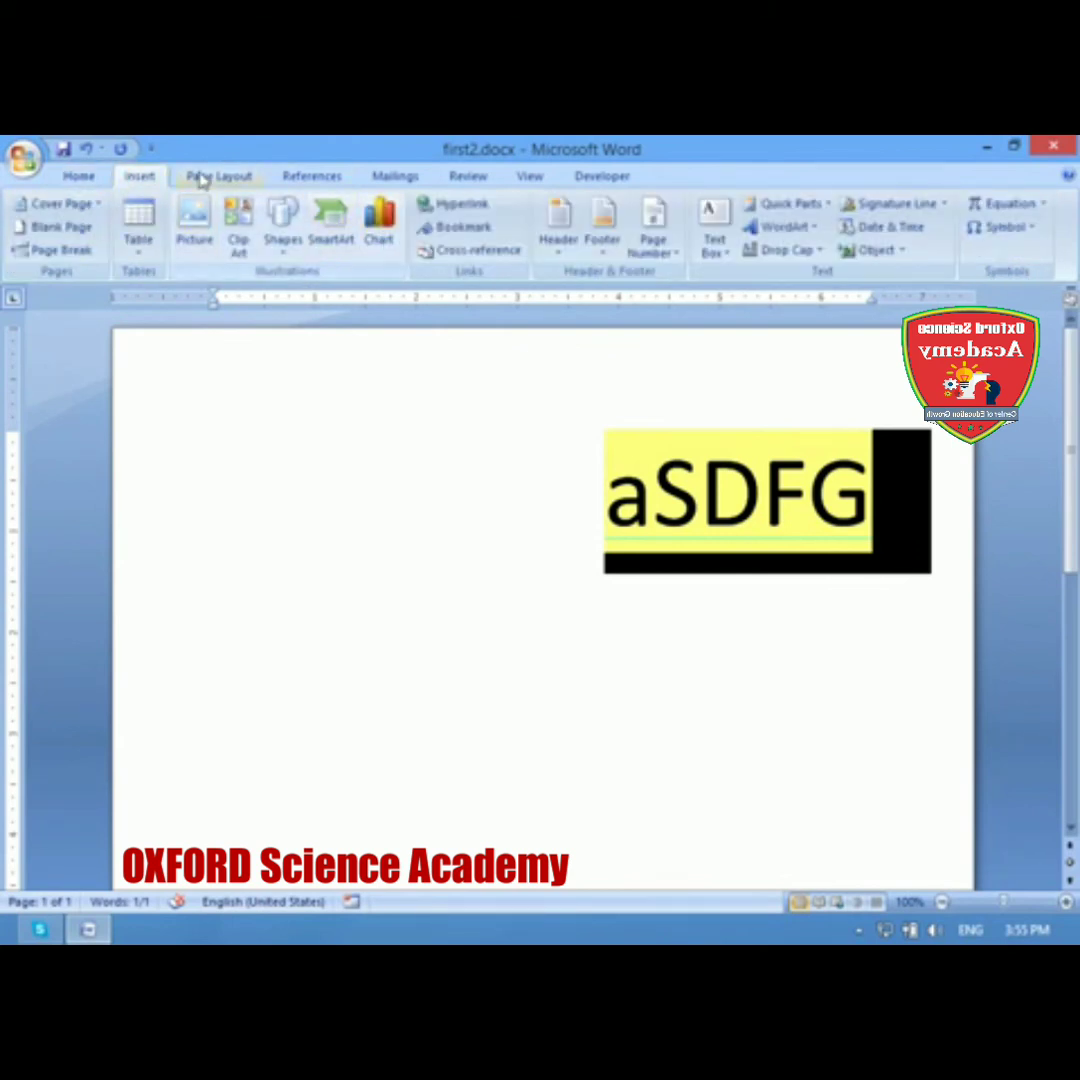
click(87, 176)
triple_click(379, 494)
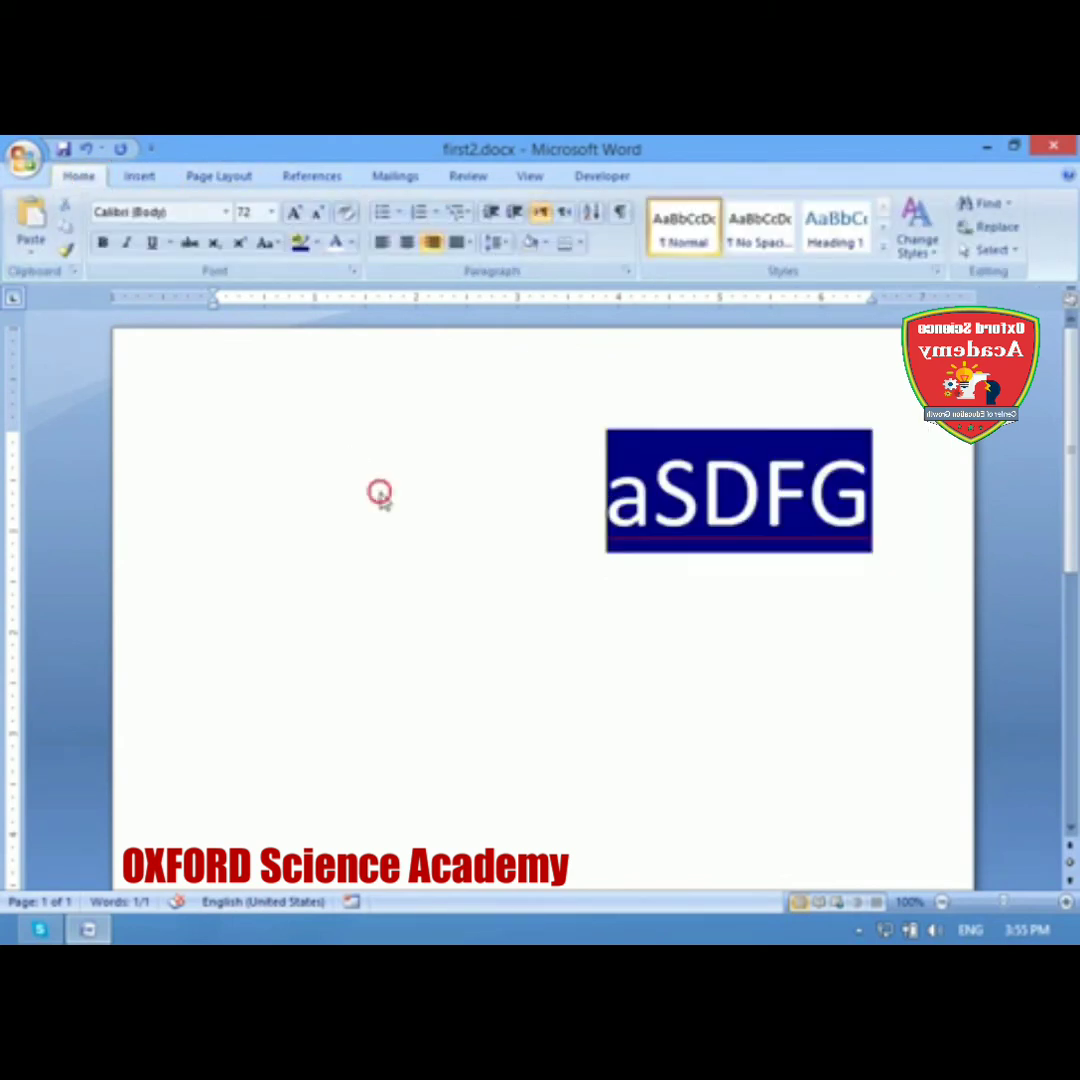
click(1053, 146)
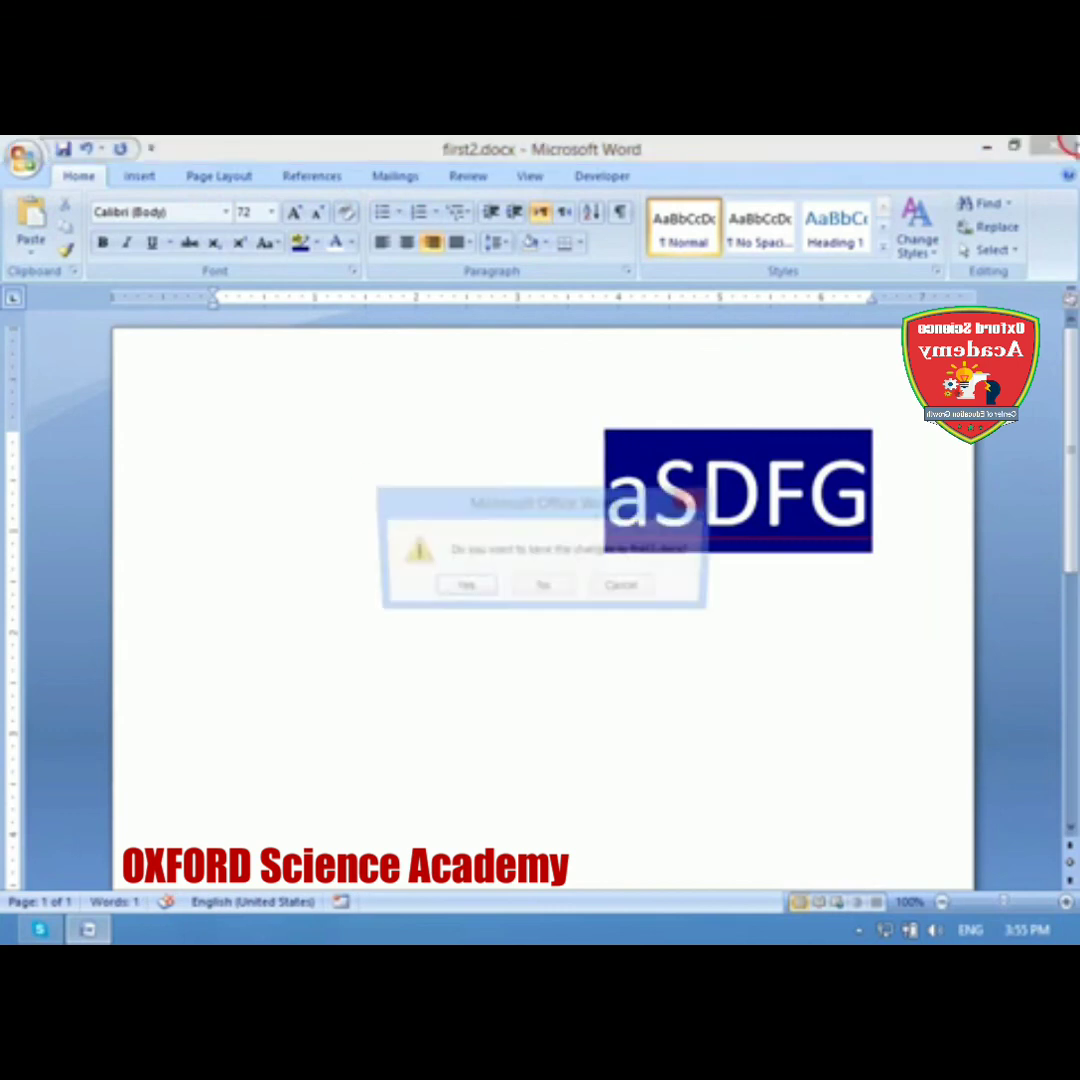
click(548, 588)
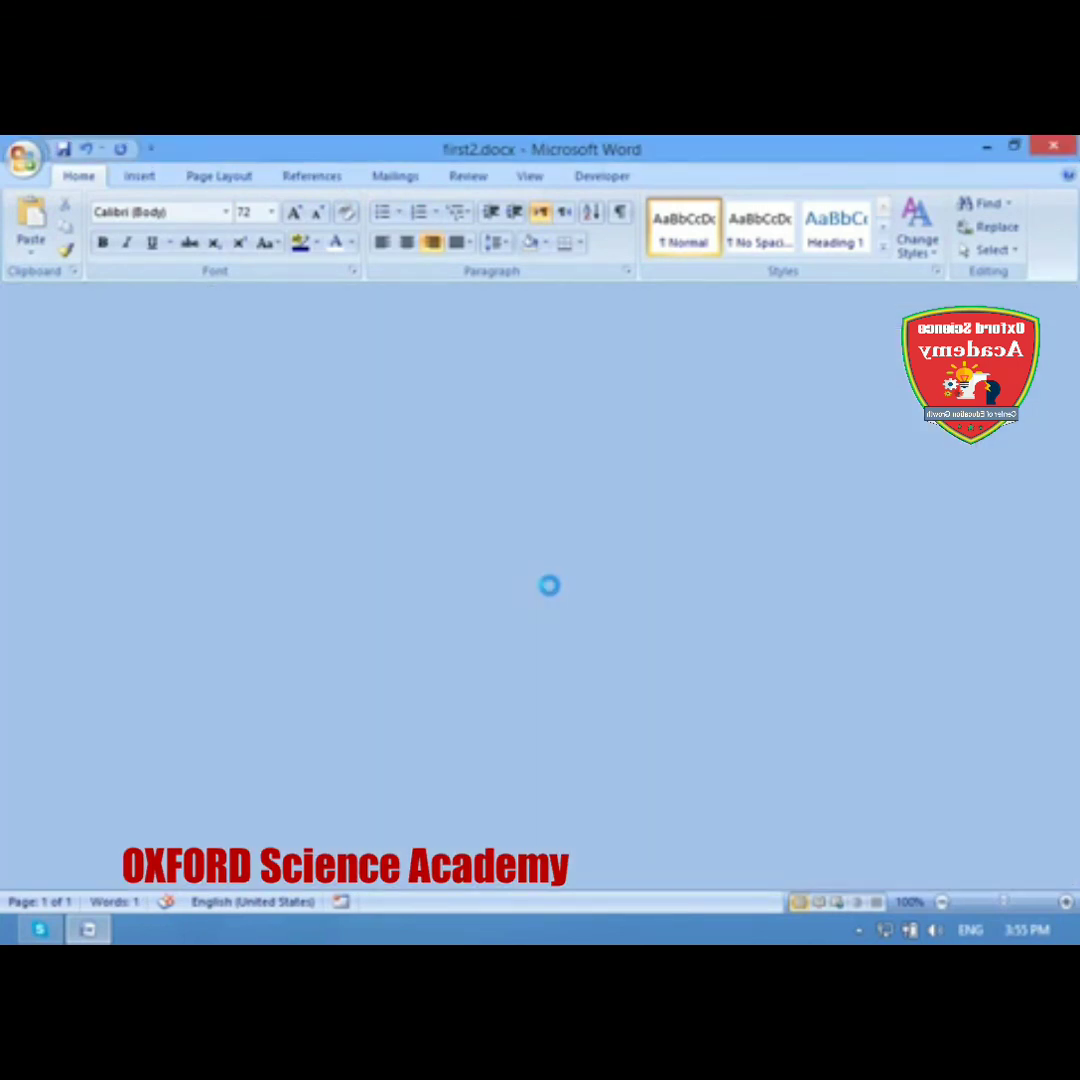